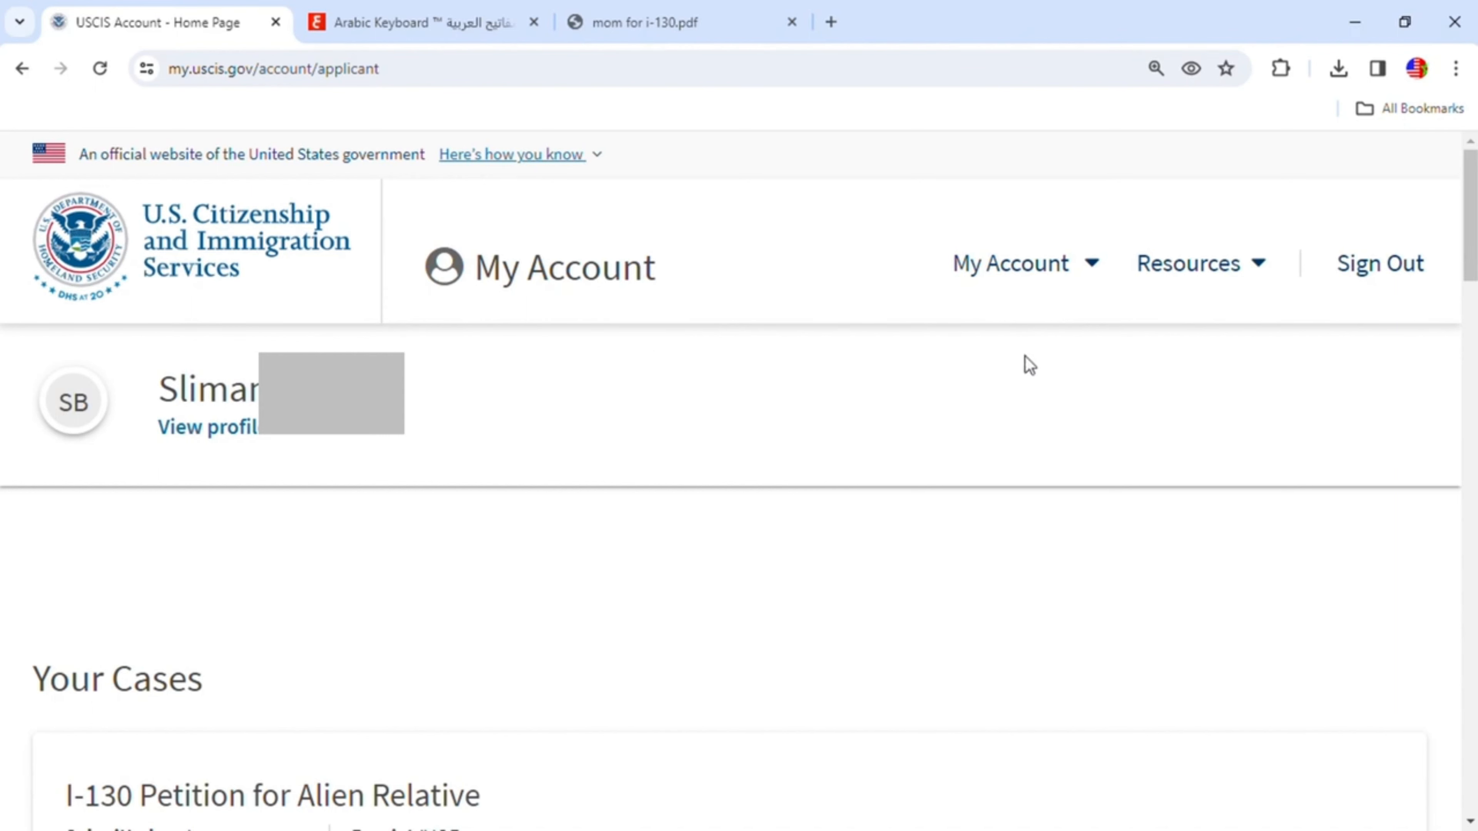
- Start filing Form I-130, Petition for Alien Relative, through the account's file-a-form option
mouse_move(964, 268)
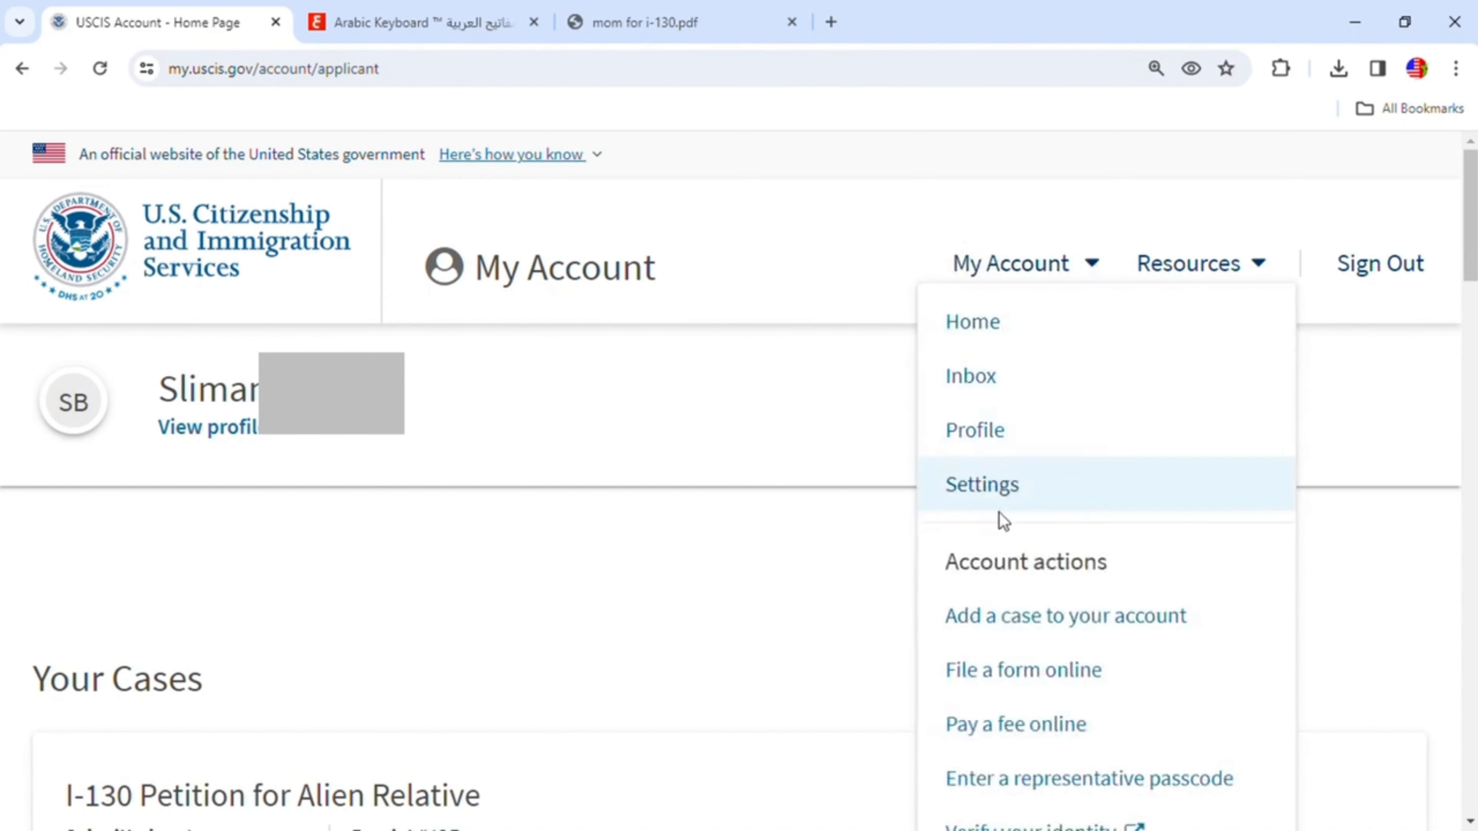
left_click(1000, 681)
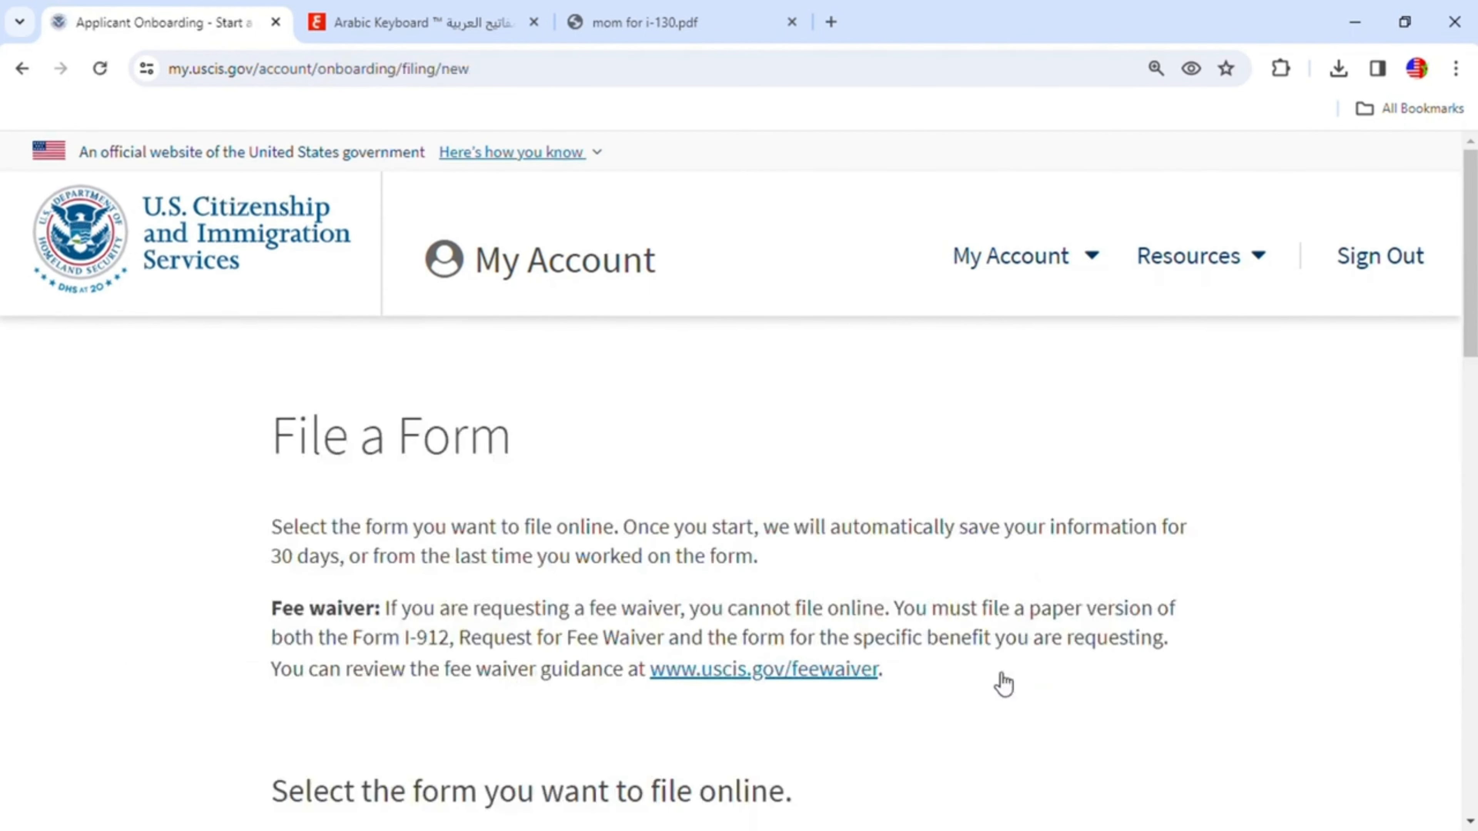
scroll(1003, 530, "down", 4)
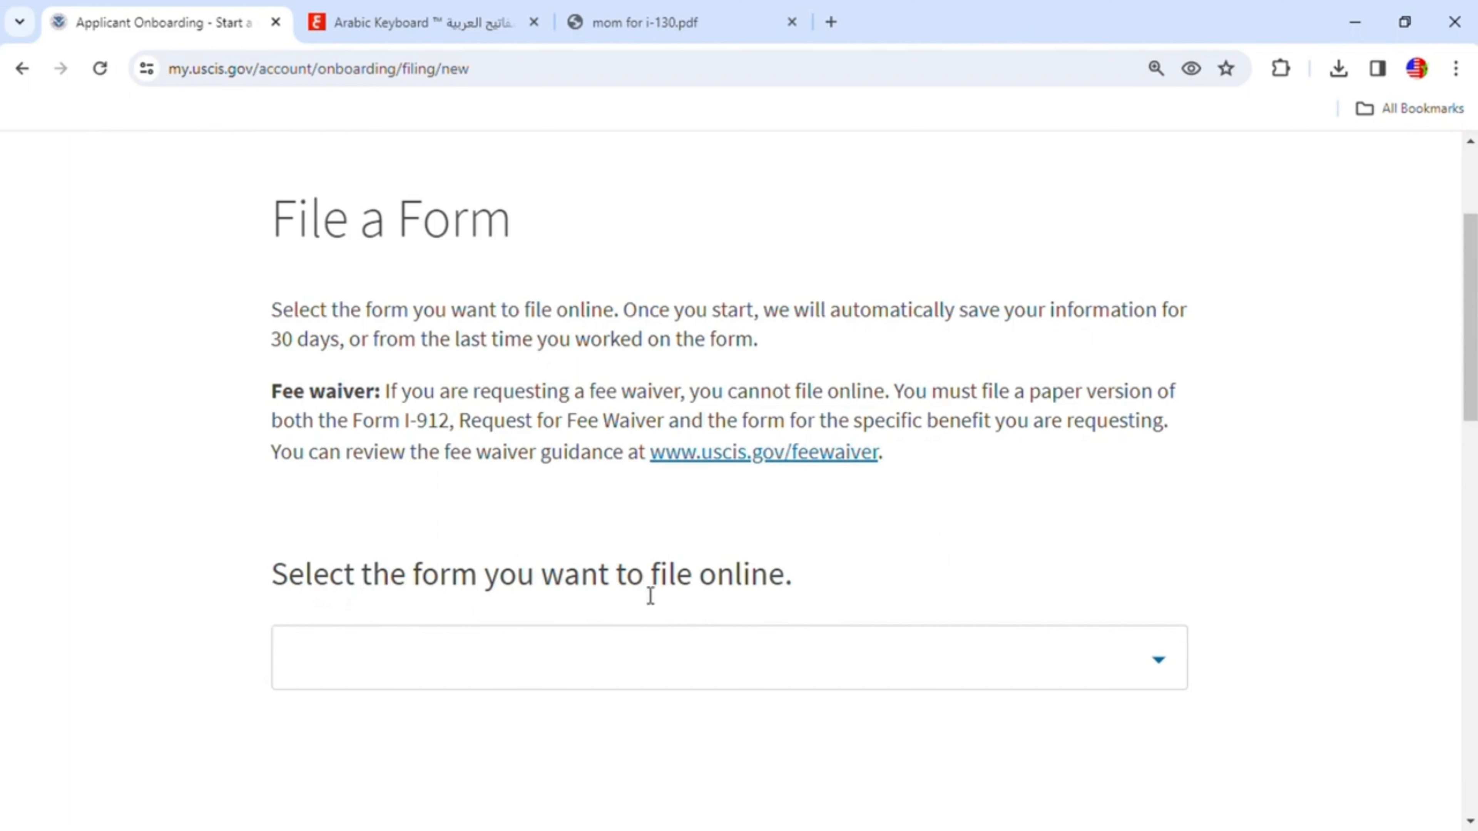
scroll(1077, 548, "down", 2)
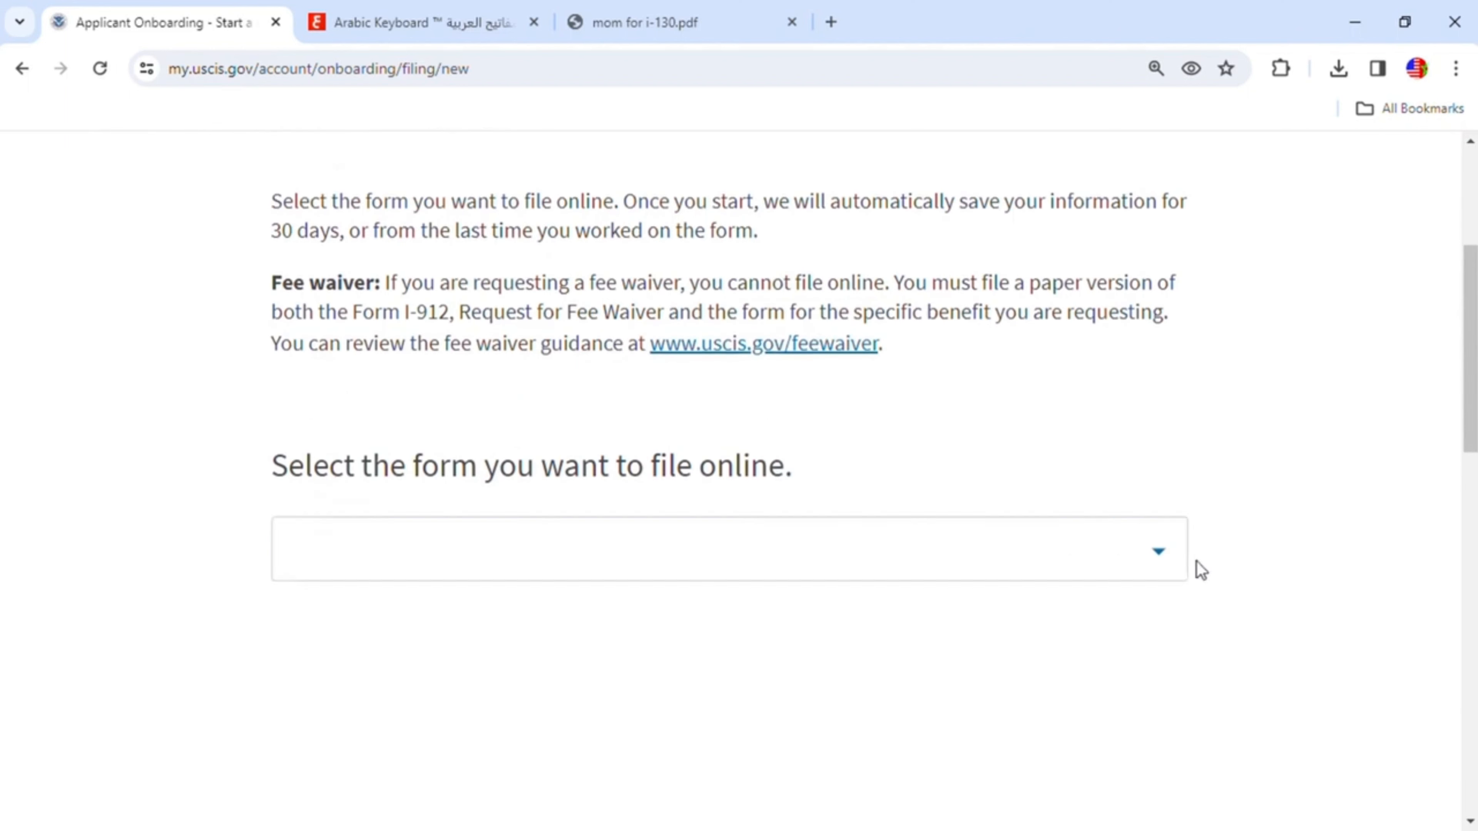
left_click(1158, 551)
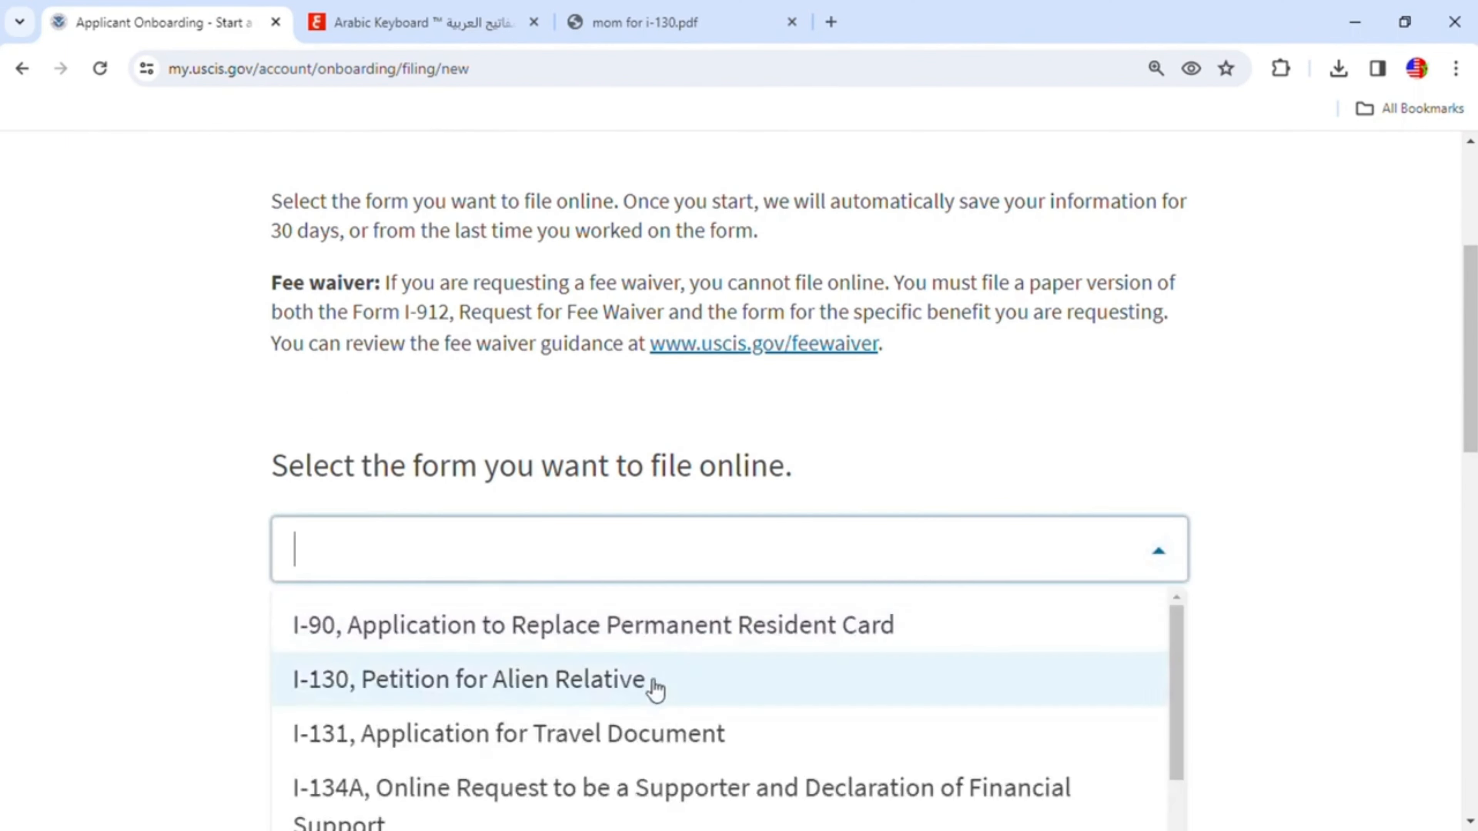
left_click(564, 691)
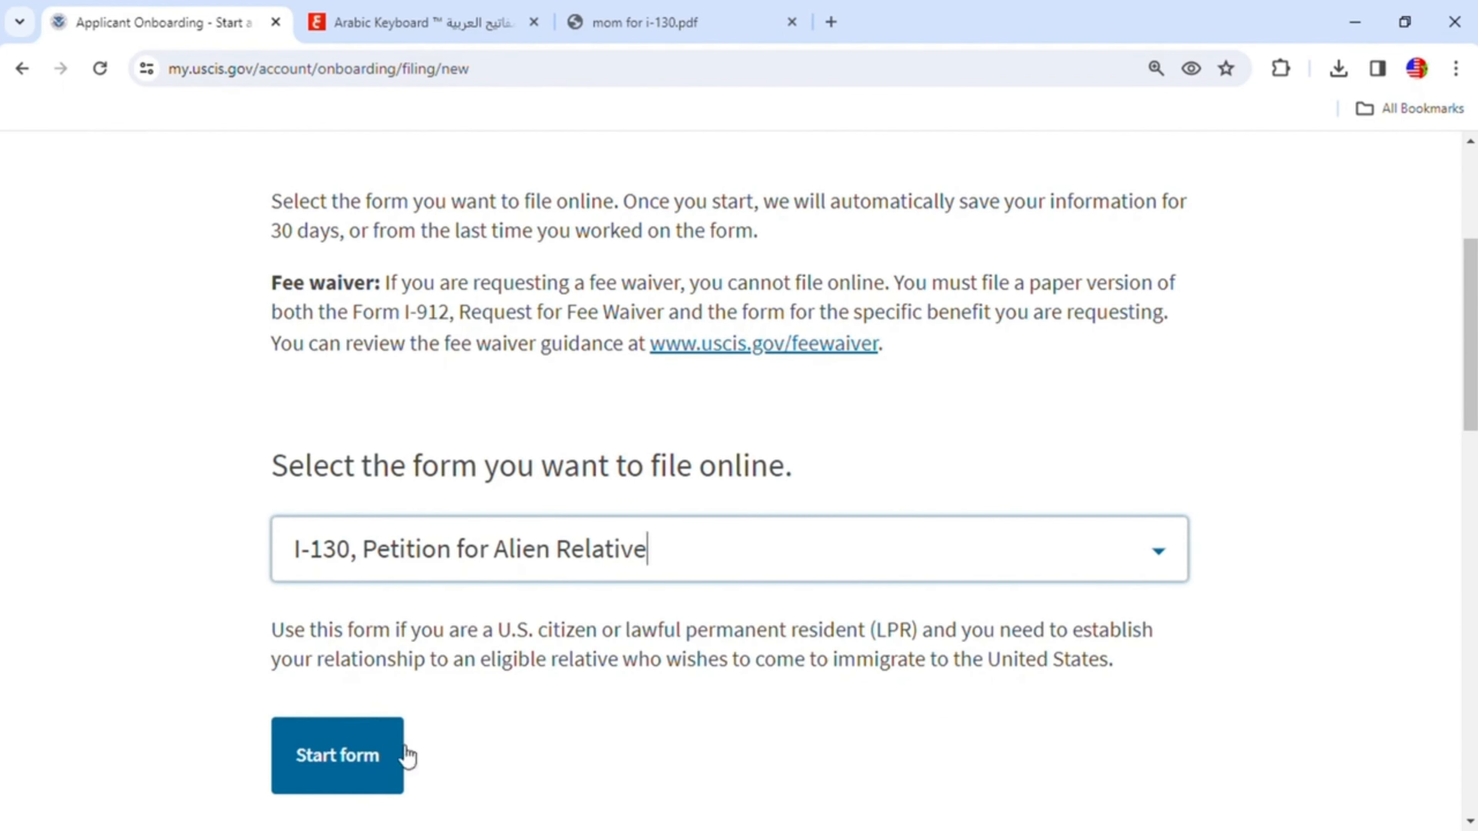
left_click(365, 757)
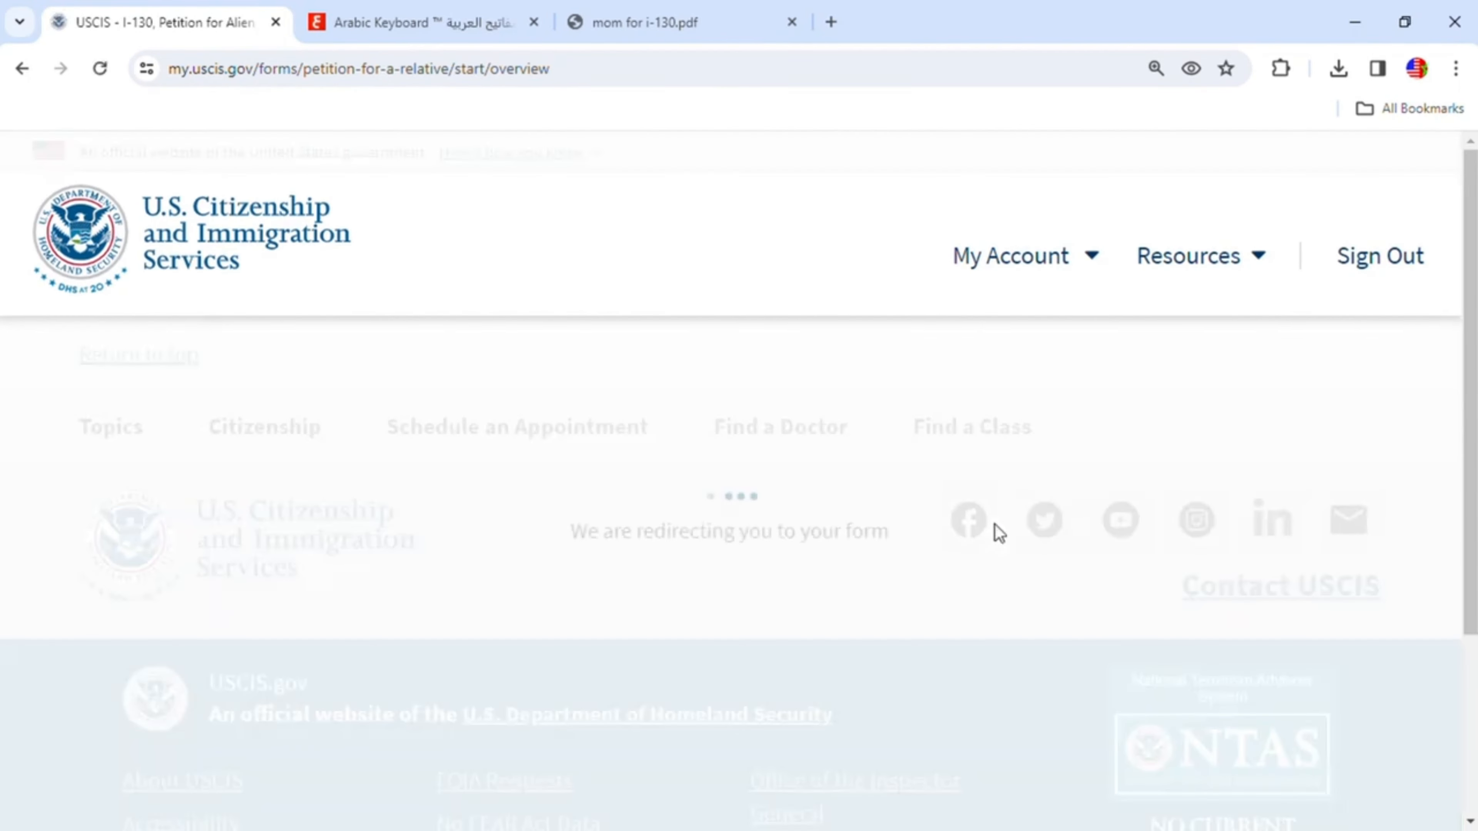
- Read through the I-130 overview covering eligibility, fee, required documents and post-submission steps
scroll(995, 525, "down", 2)
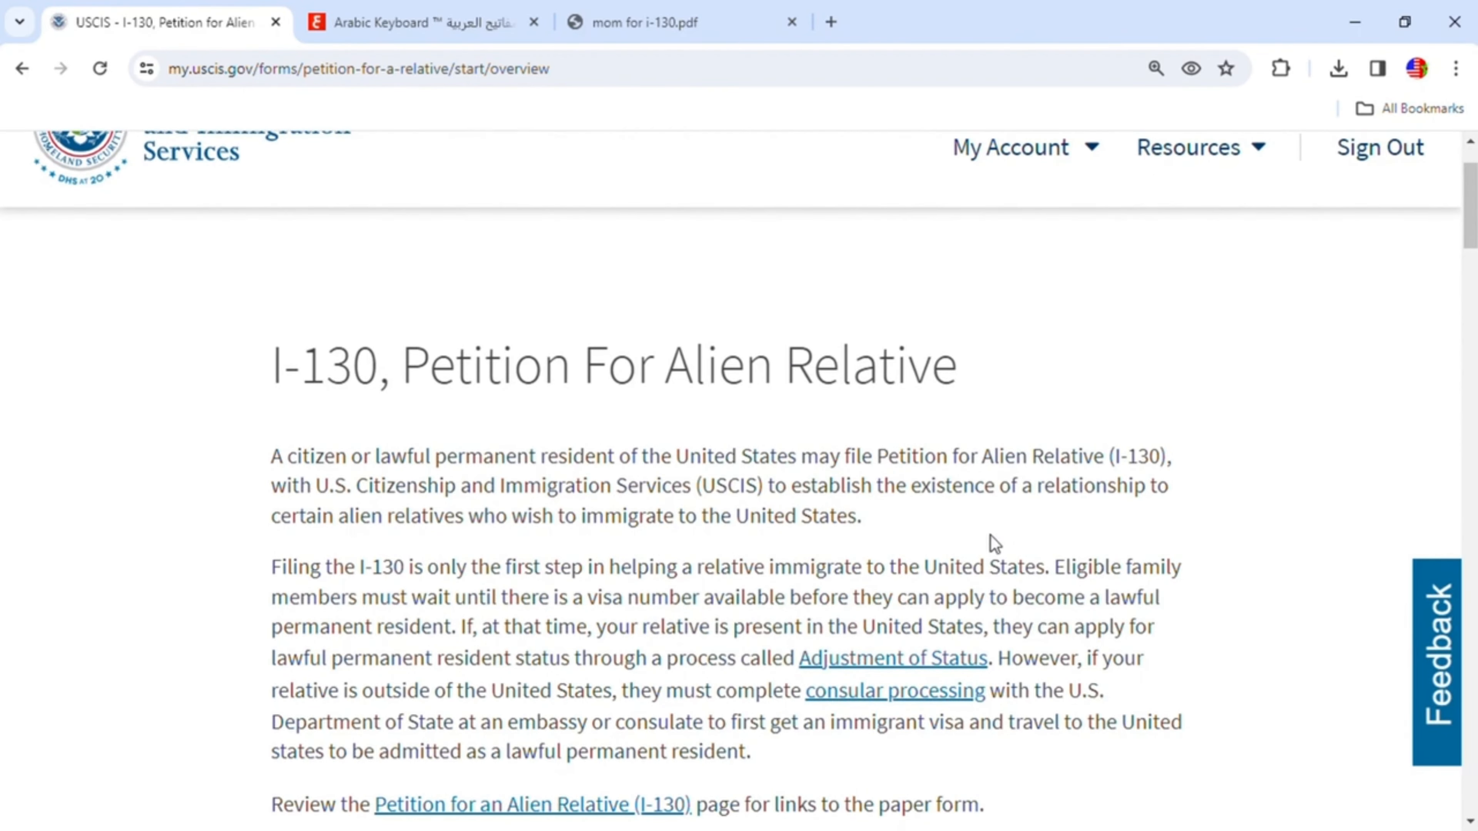
scroll(991, 535, "down", 2)
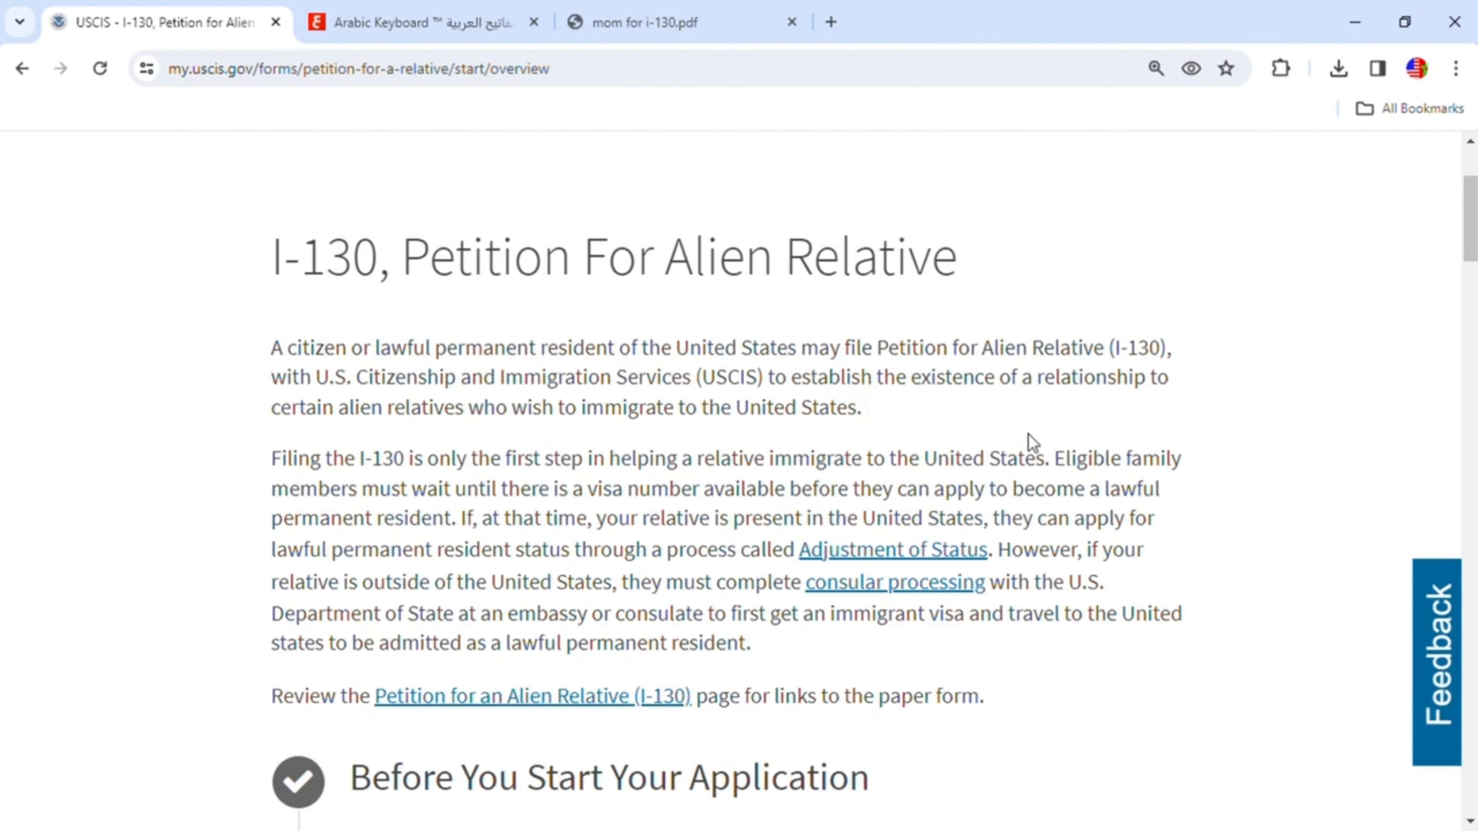
scroll(1030, 445, "down", 6)
scroll(1024, 441, "down", 2)
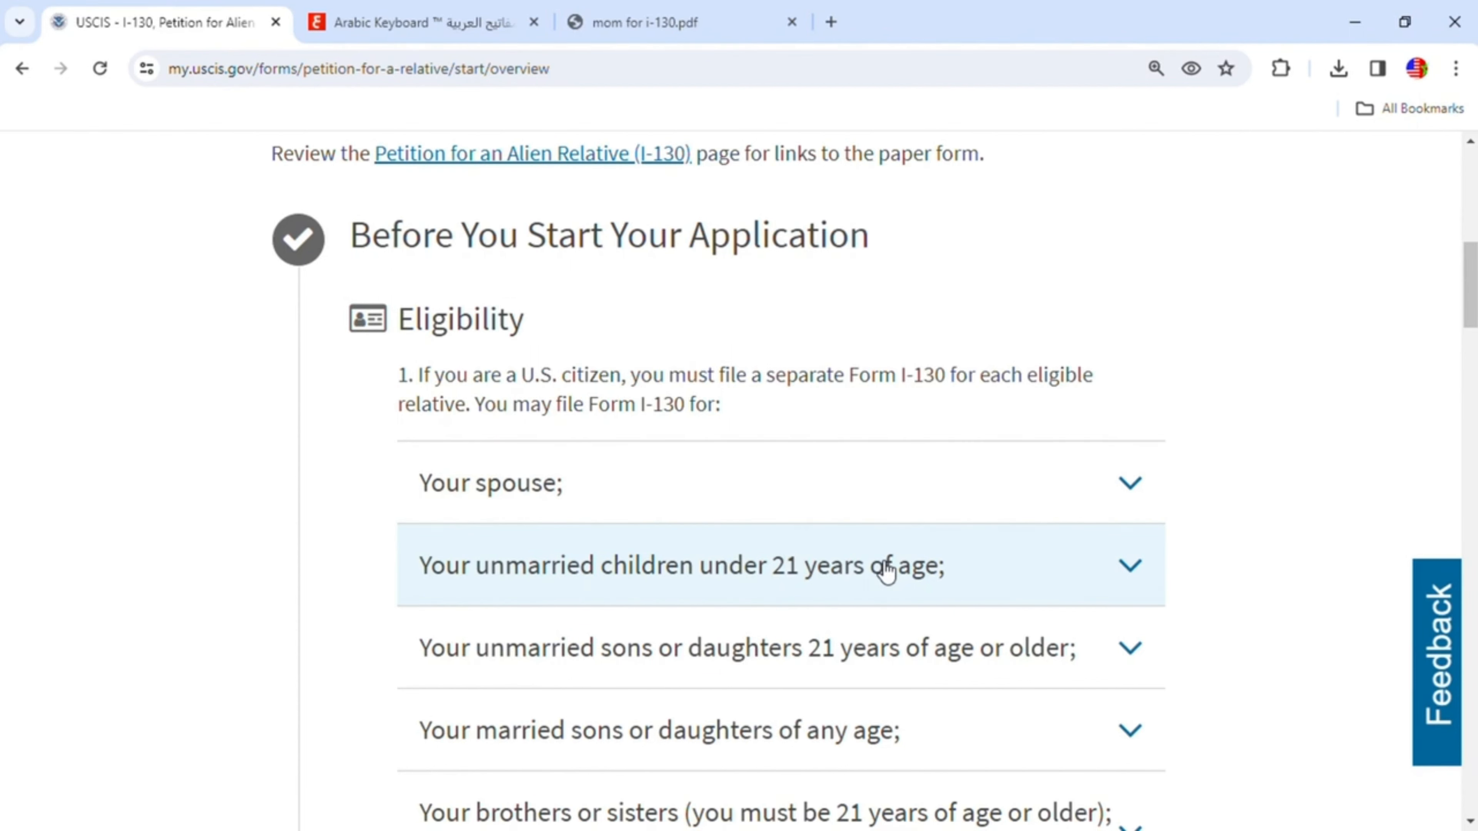
scroll(617, 629, "down", 2)
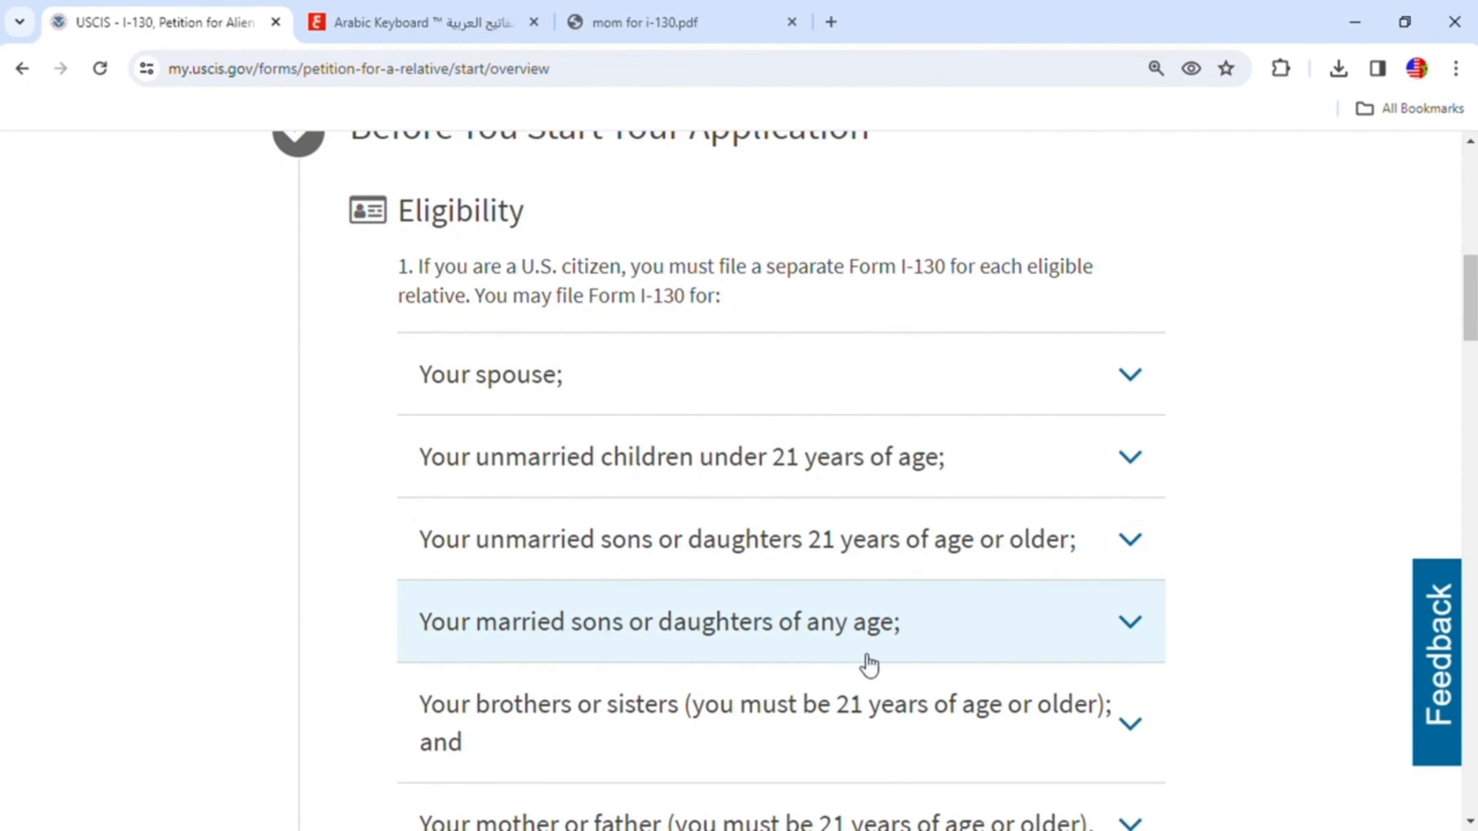
scroll(756, 669, "down", 2)
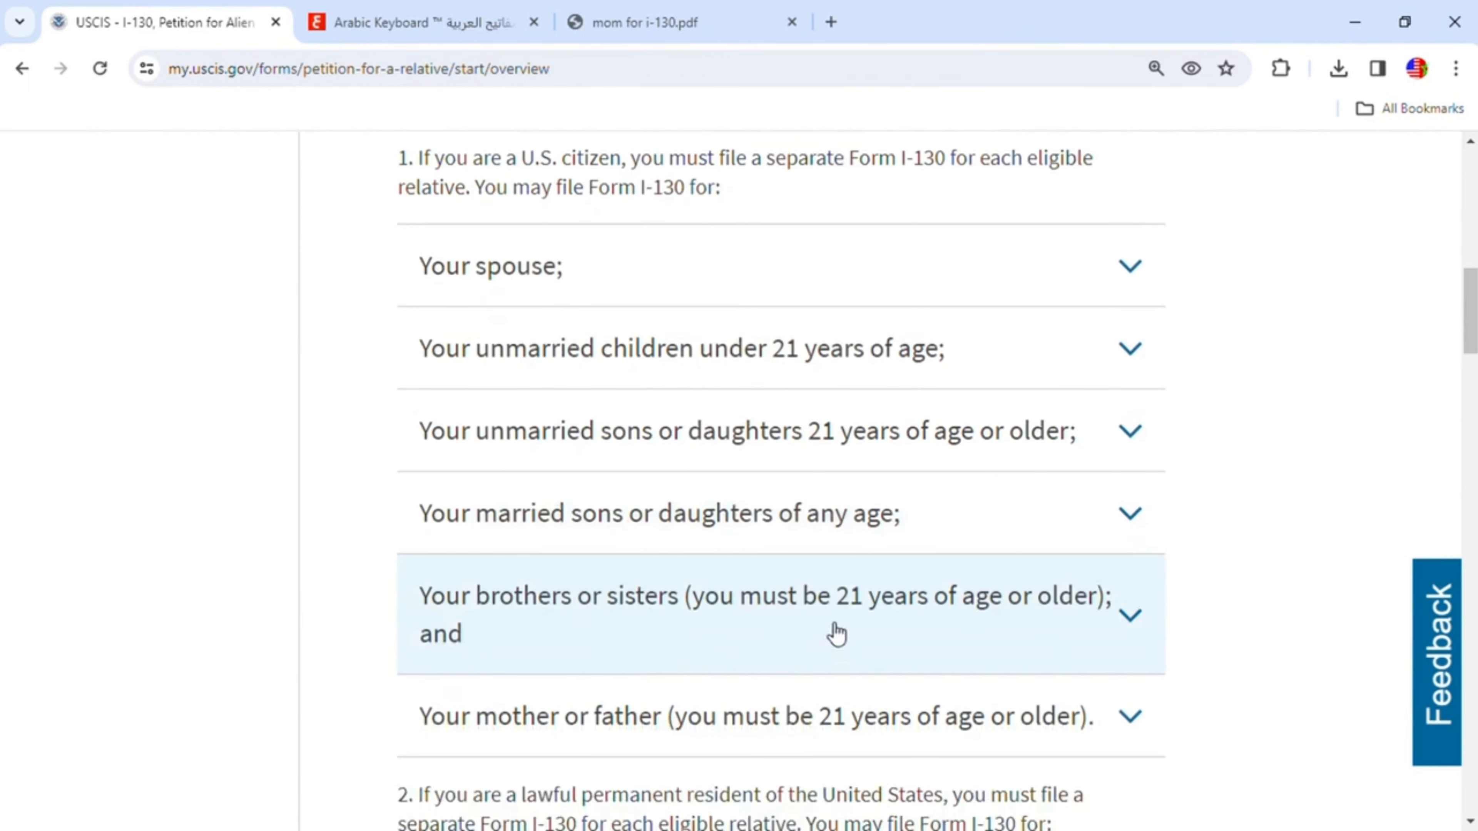
scroll(836, 634, "down", 2)
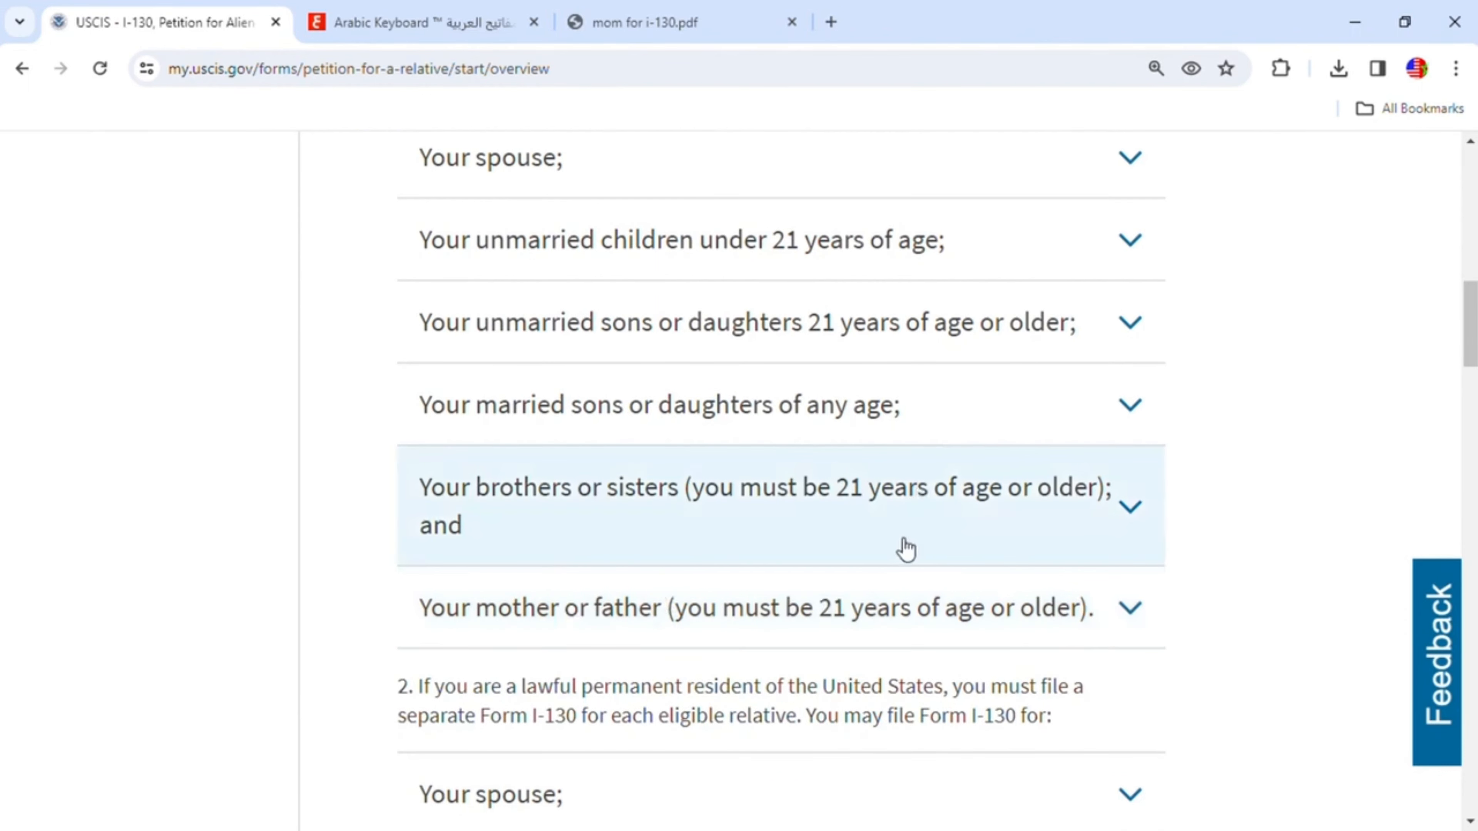
scroll(922, 579, "down", 1)
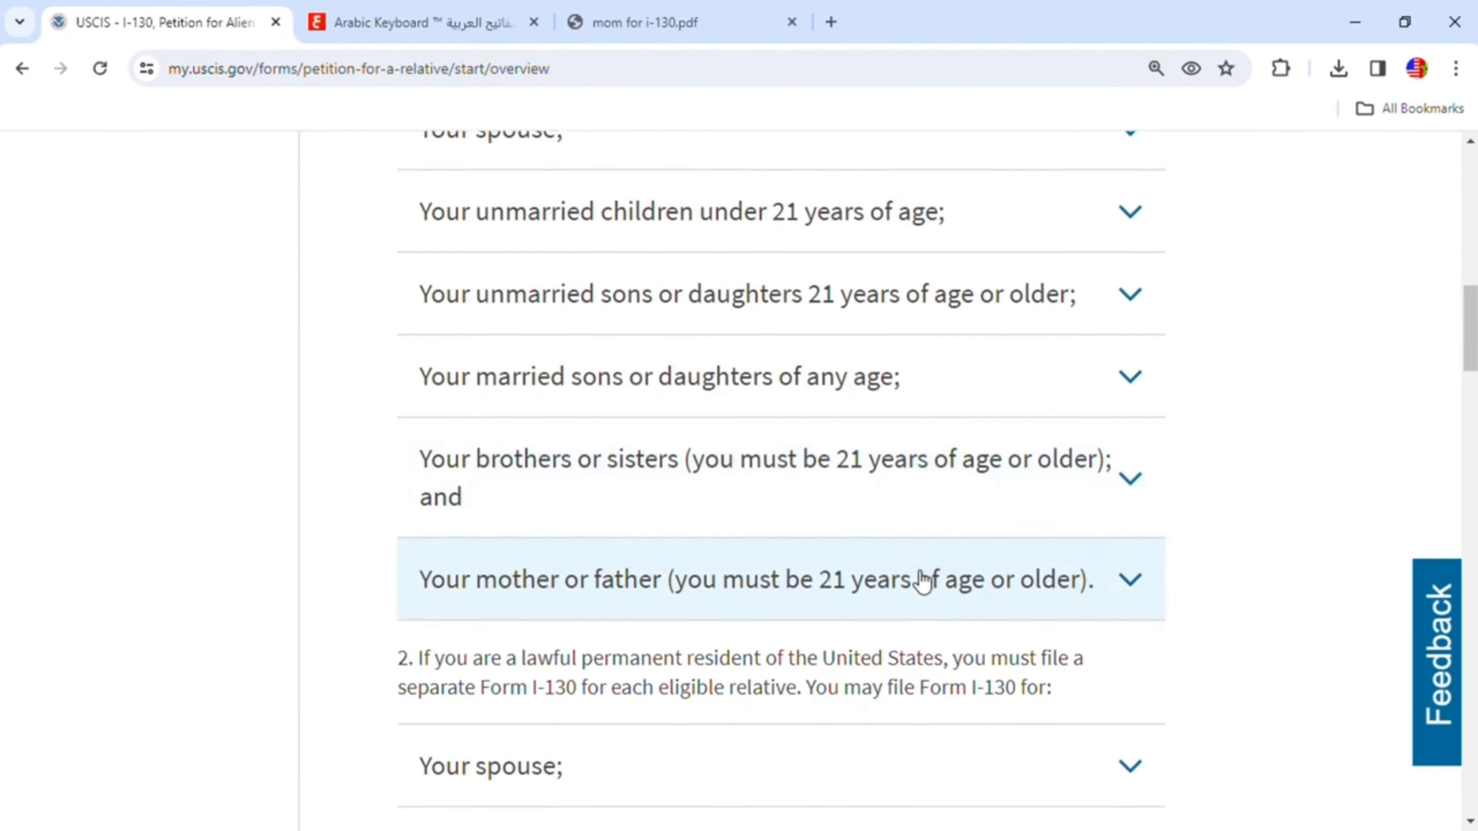
scroll(924, 581, "down", 3)
scroll(923, 581, "down", 4)
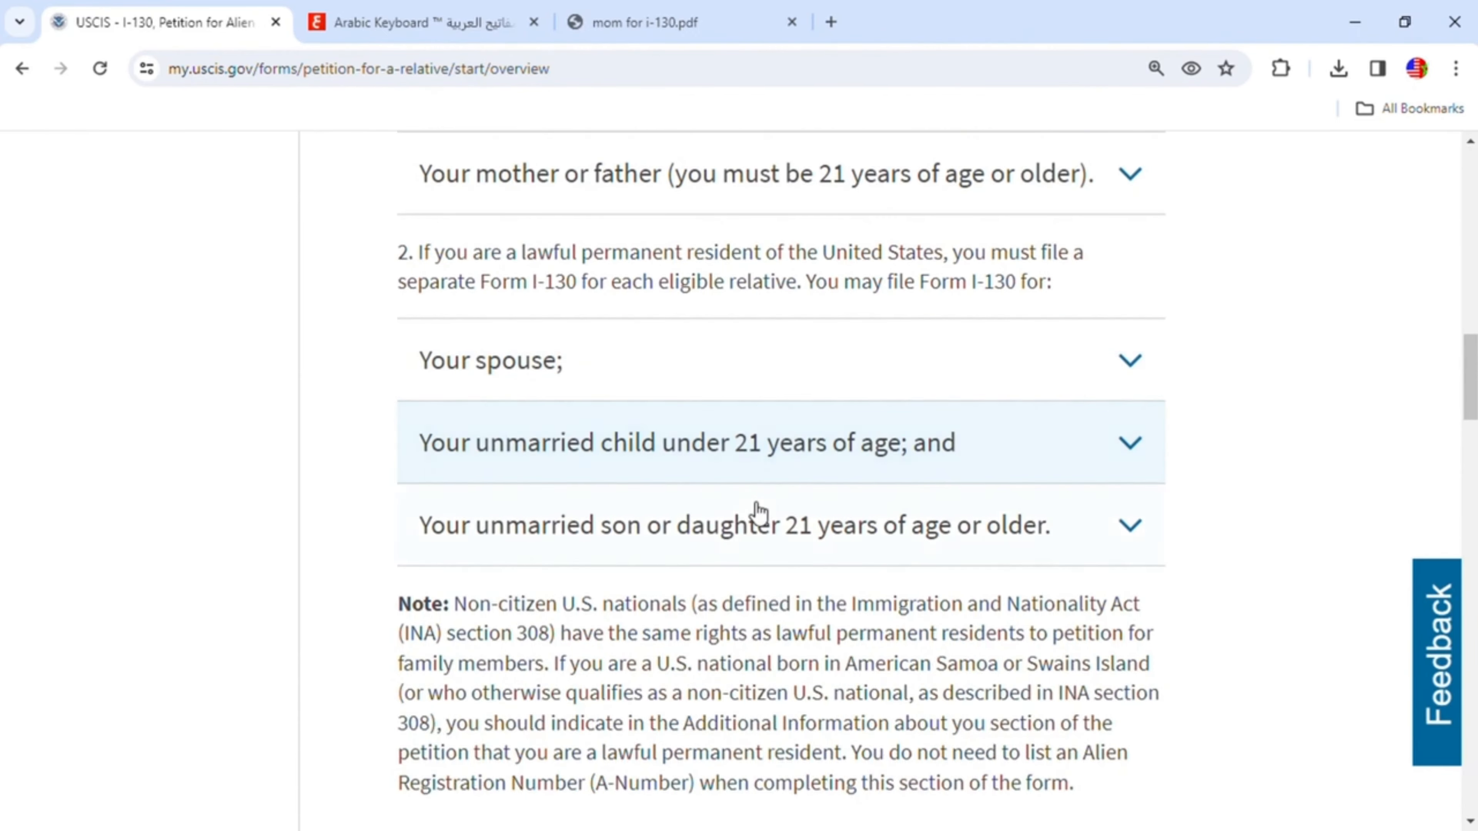
scroll(782, 528, "down", 2)
scroll(783, 533, "down", 2)
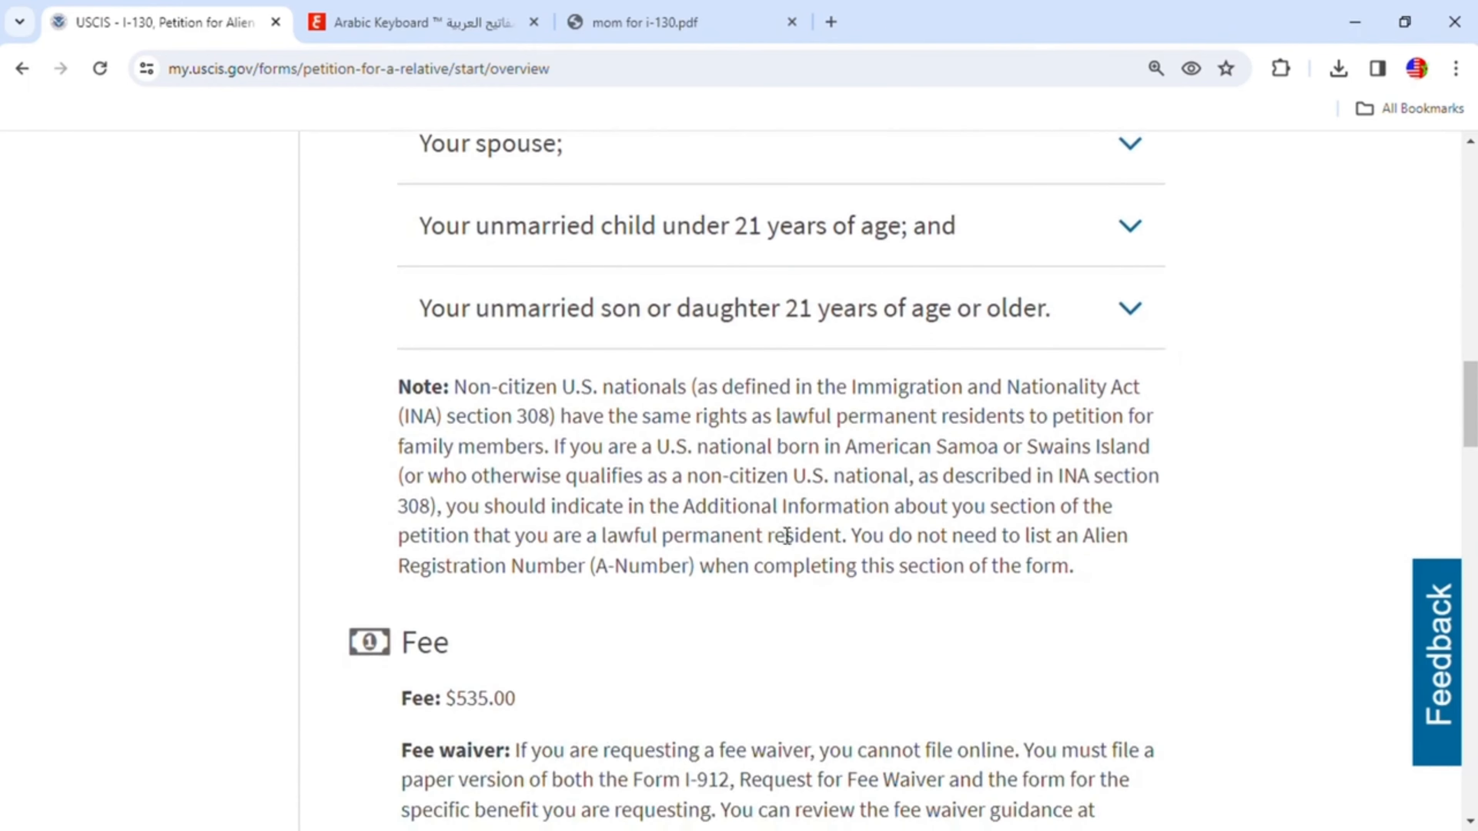
scroll(783, 535, "down", 4)
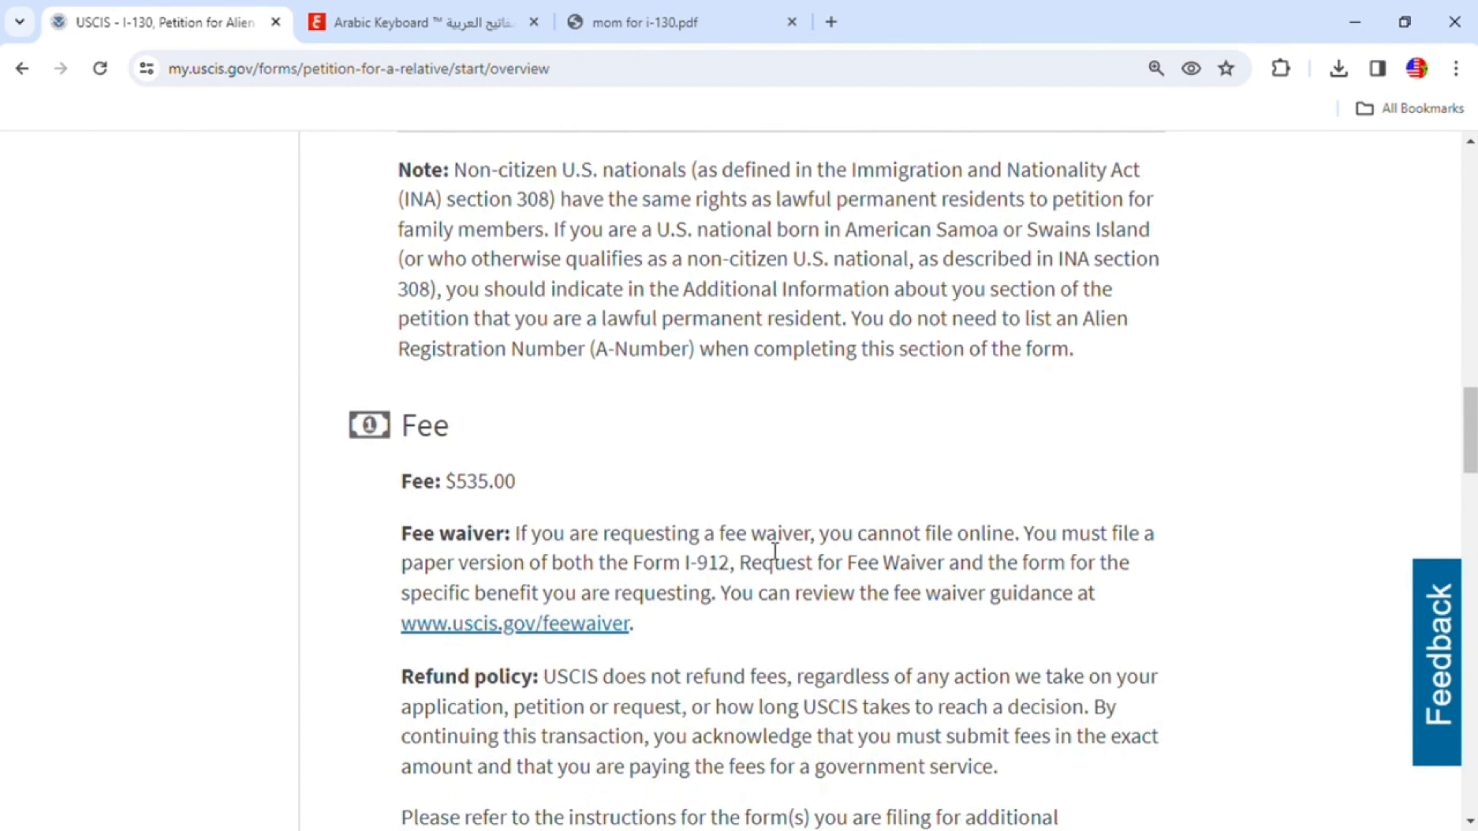
scroll(774, 552, "down", 4)
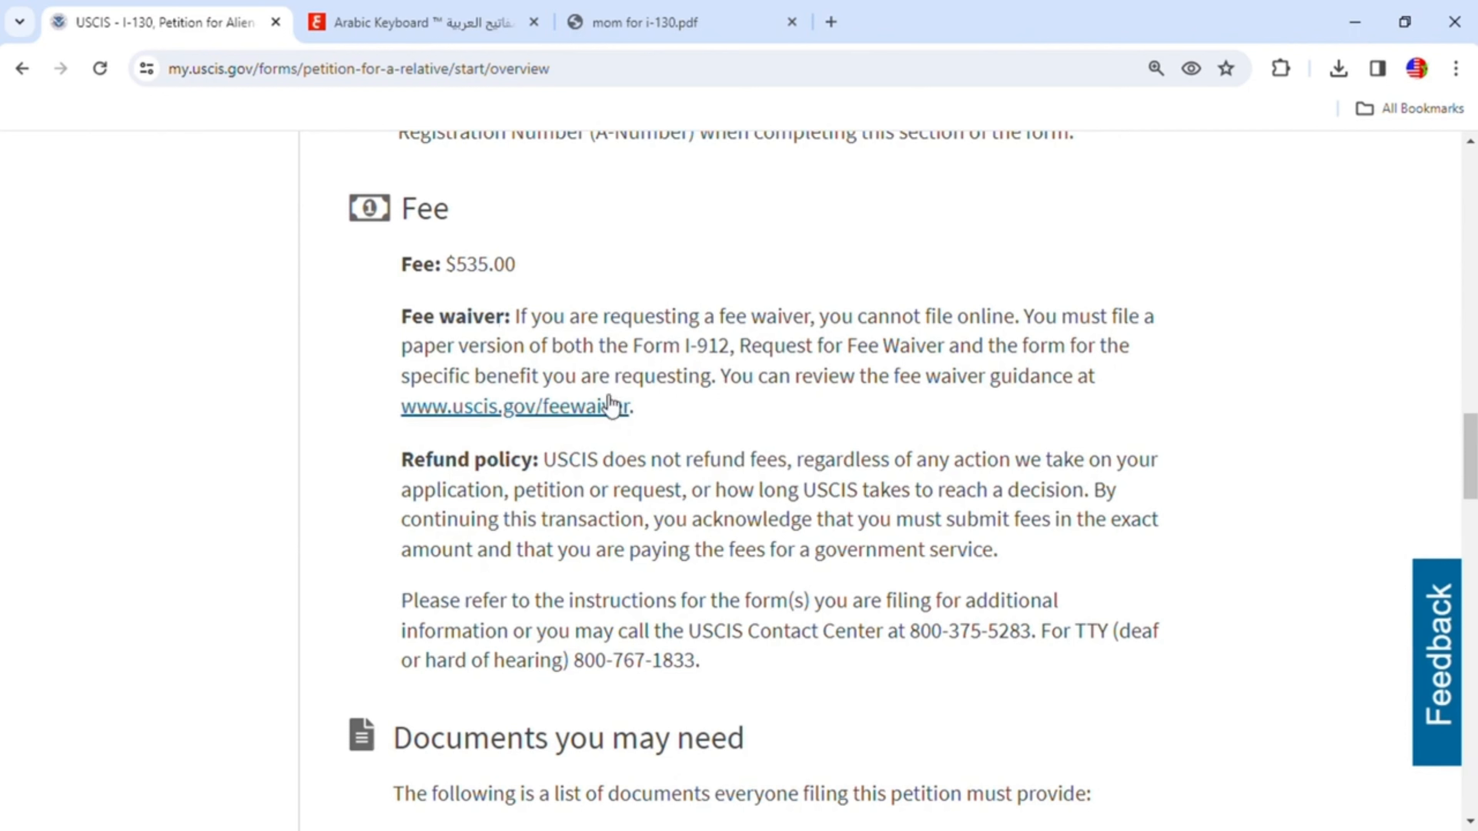
scroll(623, 407, "down", 7)
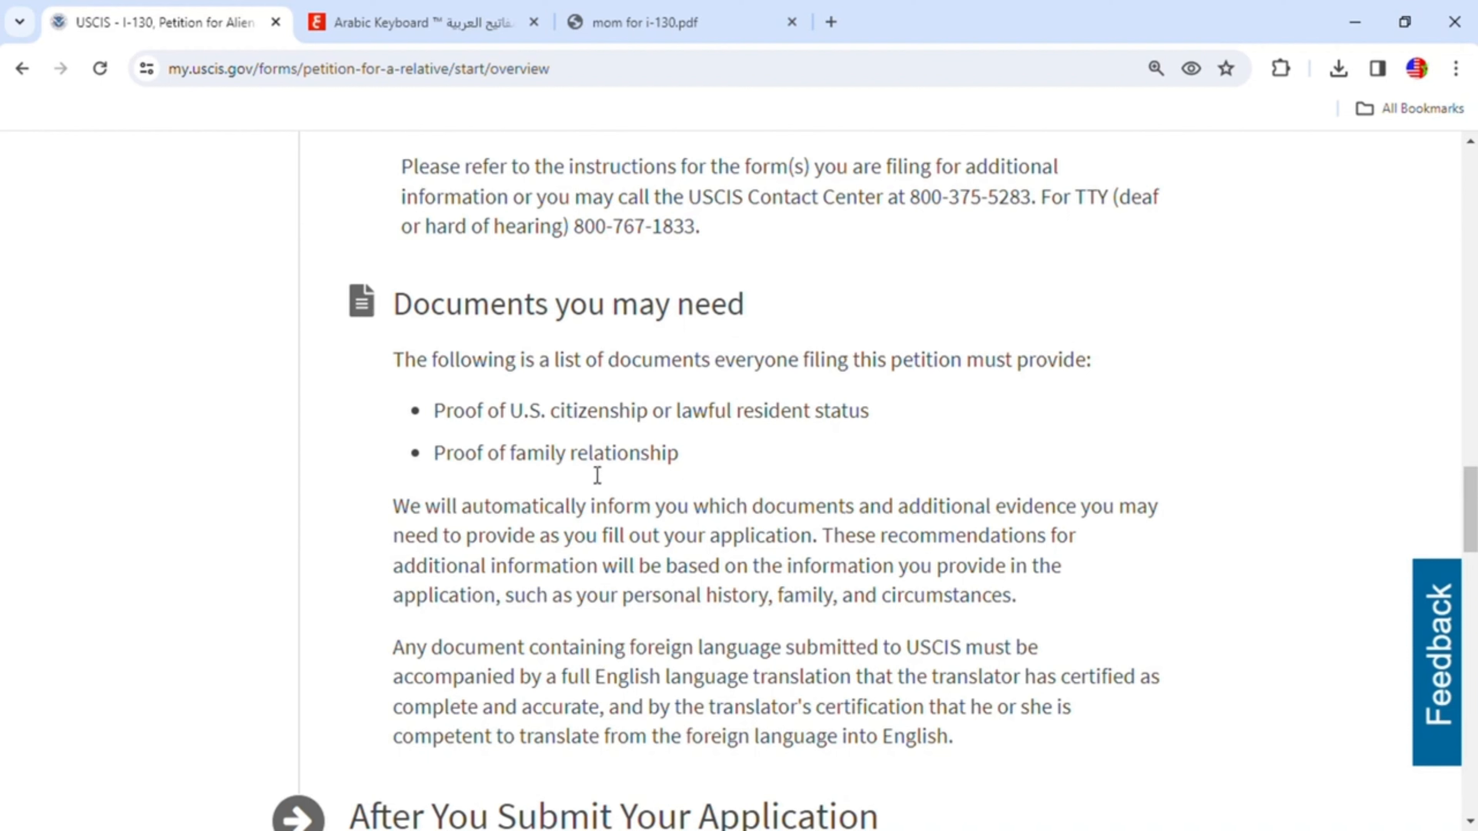
scroll(734, 489, "down", 3)
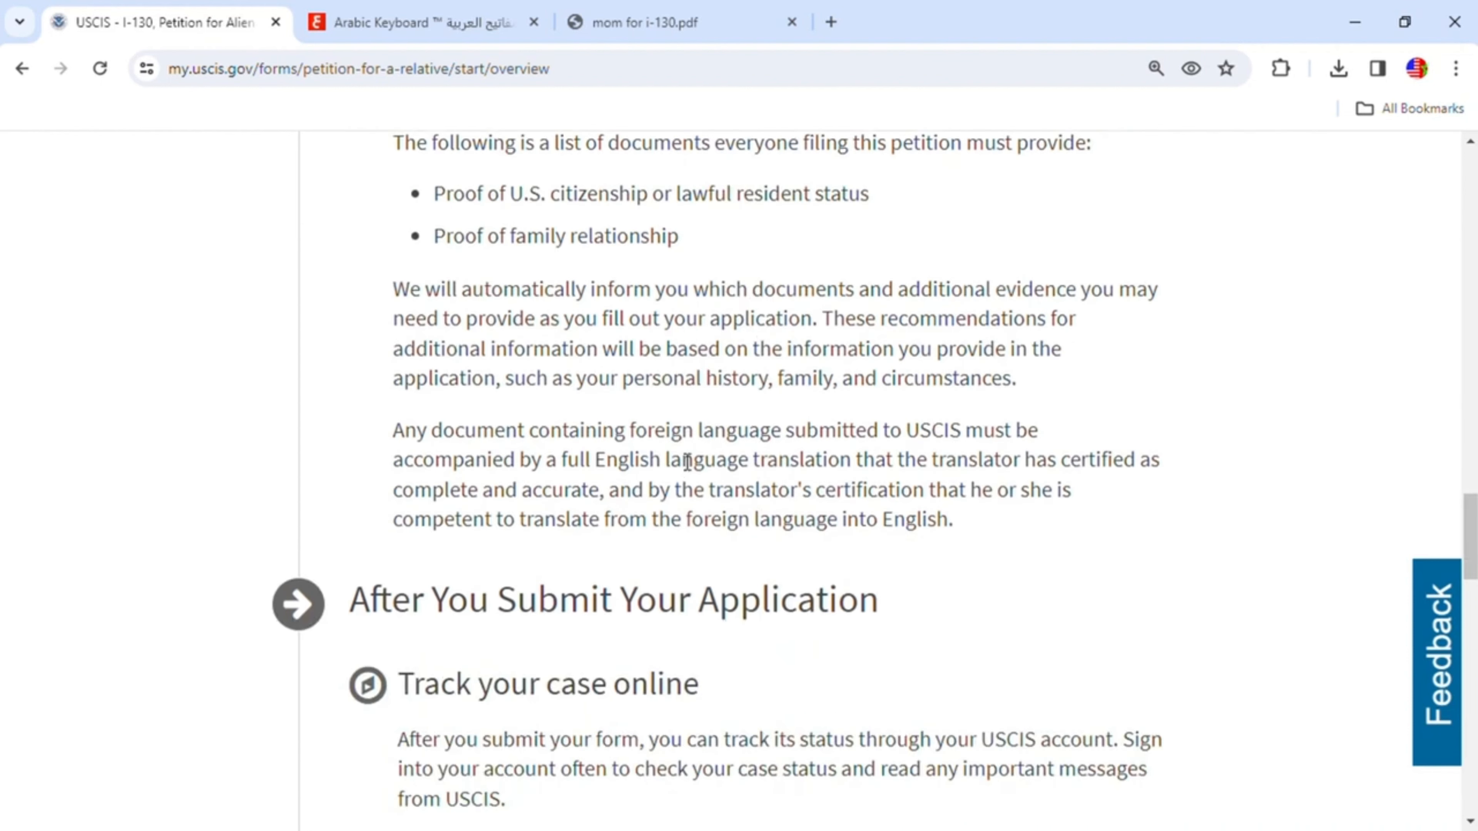
scroll(853, 544, "down", 5)
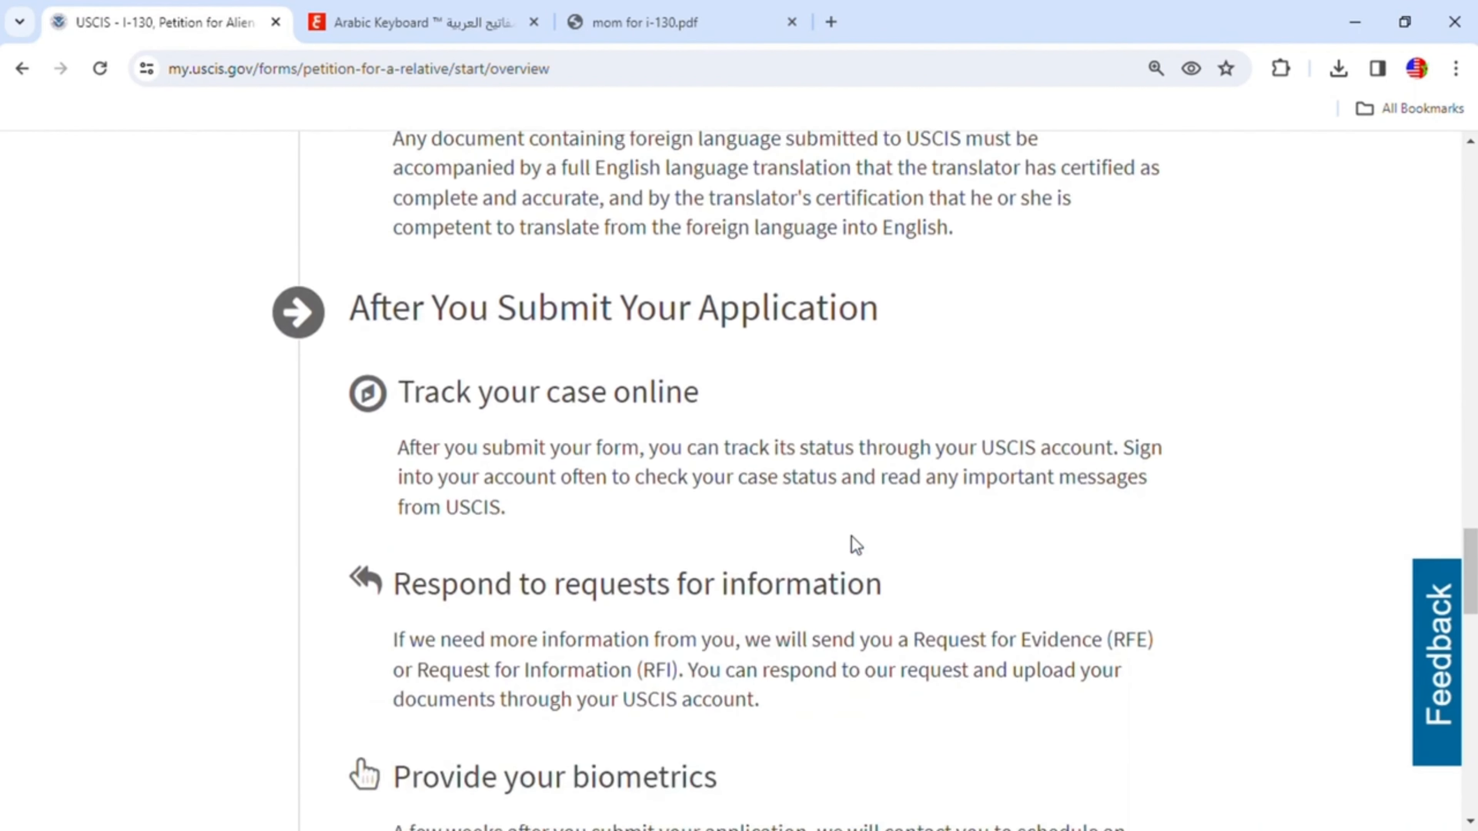
scroll(861, 544, "down", 5)
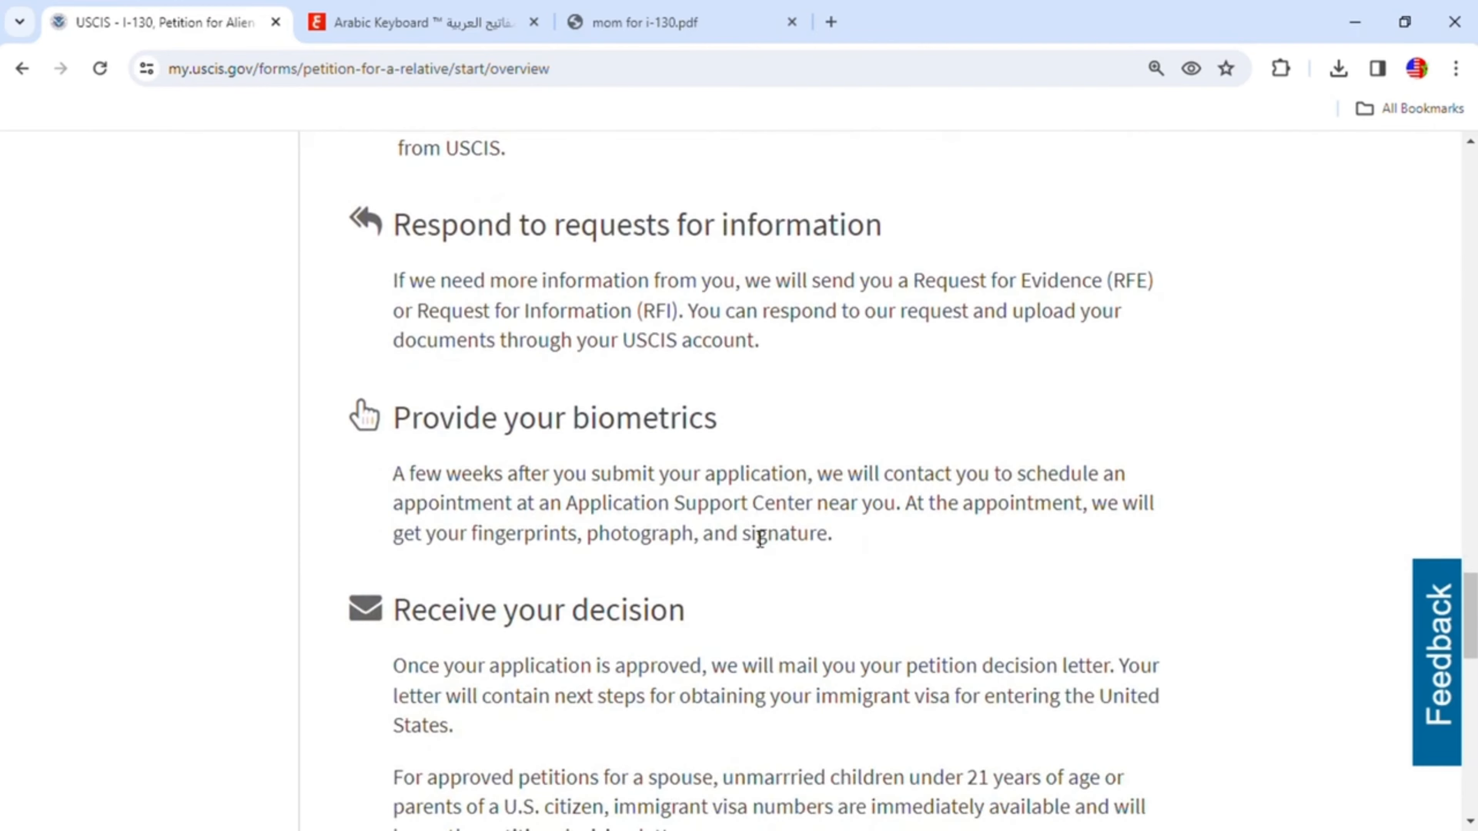
scroll(815, 504, "down", 5)
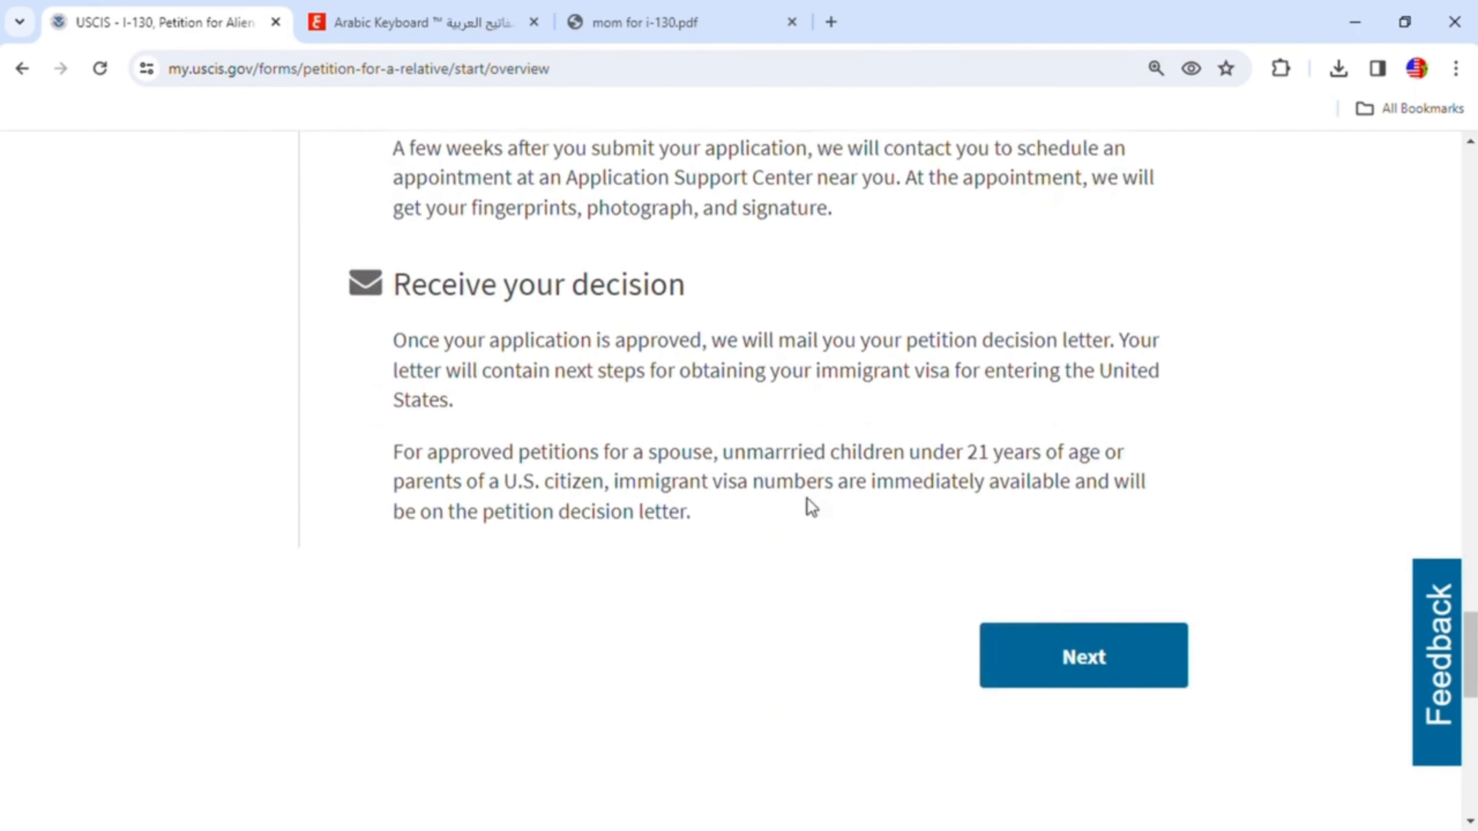
- Advance past the overview and filing instructions to start the online application
left_click(1100, 651)
scroll(922, 536, "down", 12)
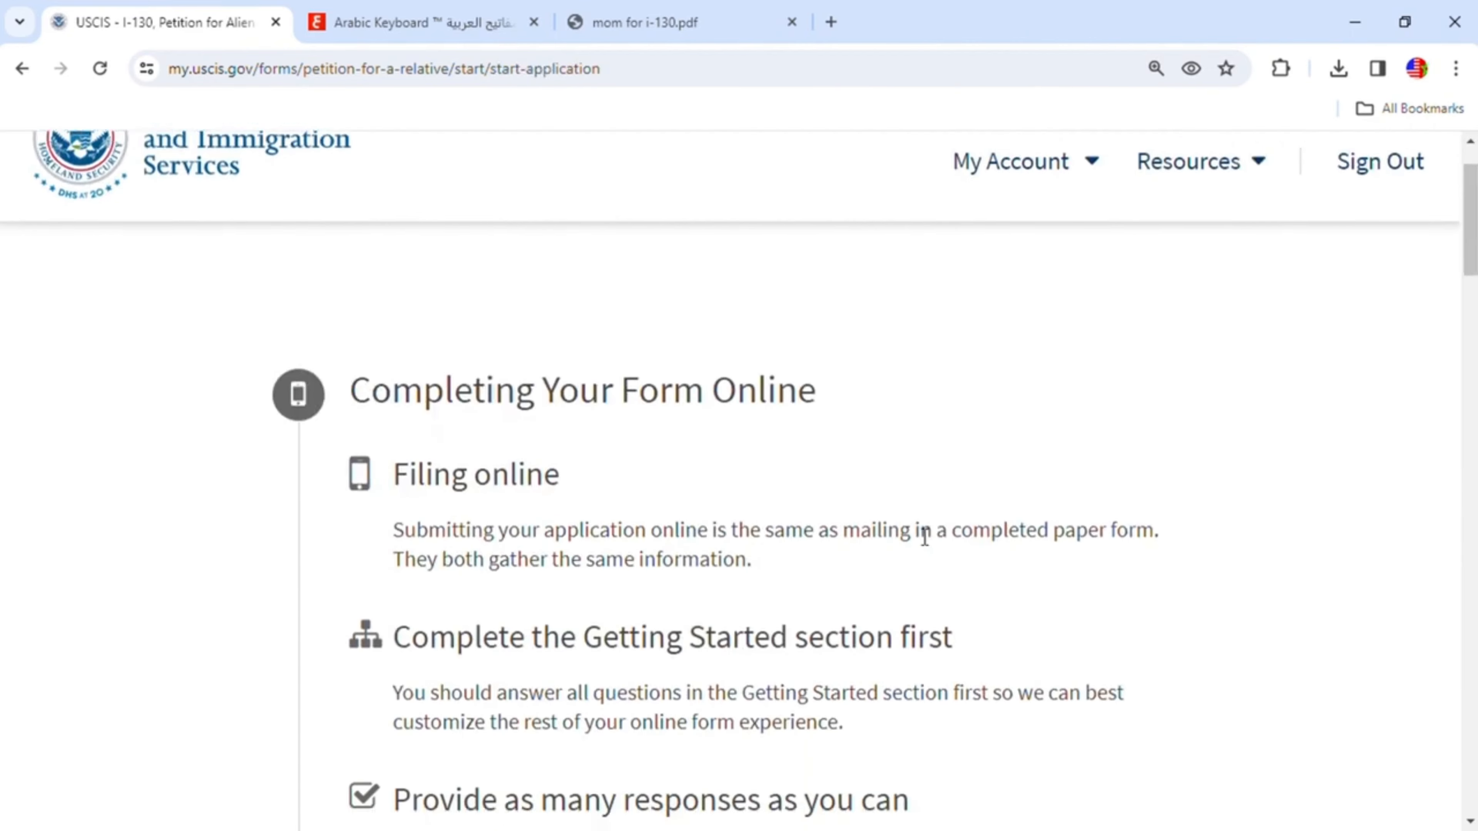
scroll(928, 533, "down", 5)
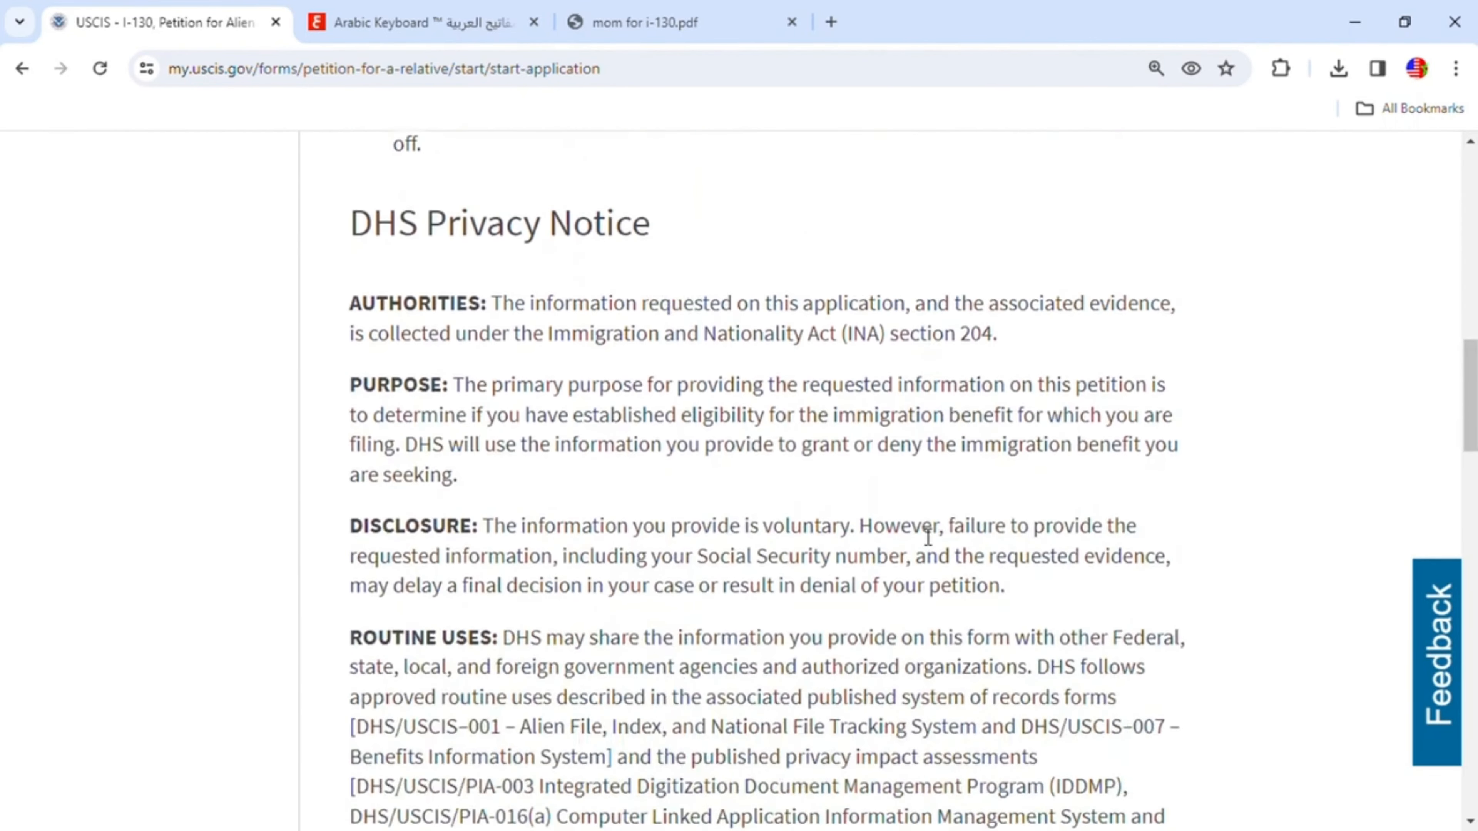
scroll(928, 529, "up", 5)
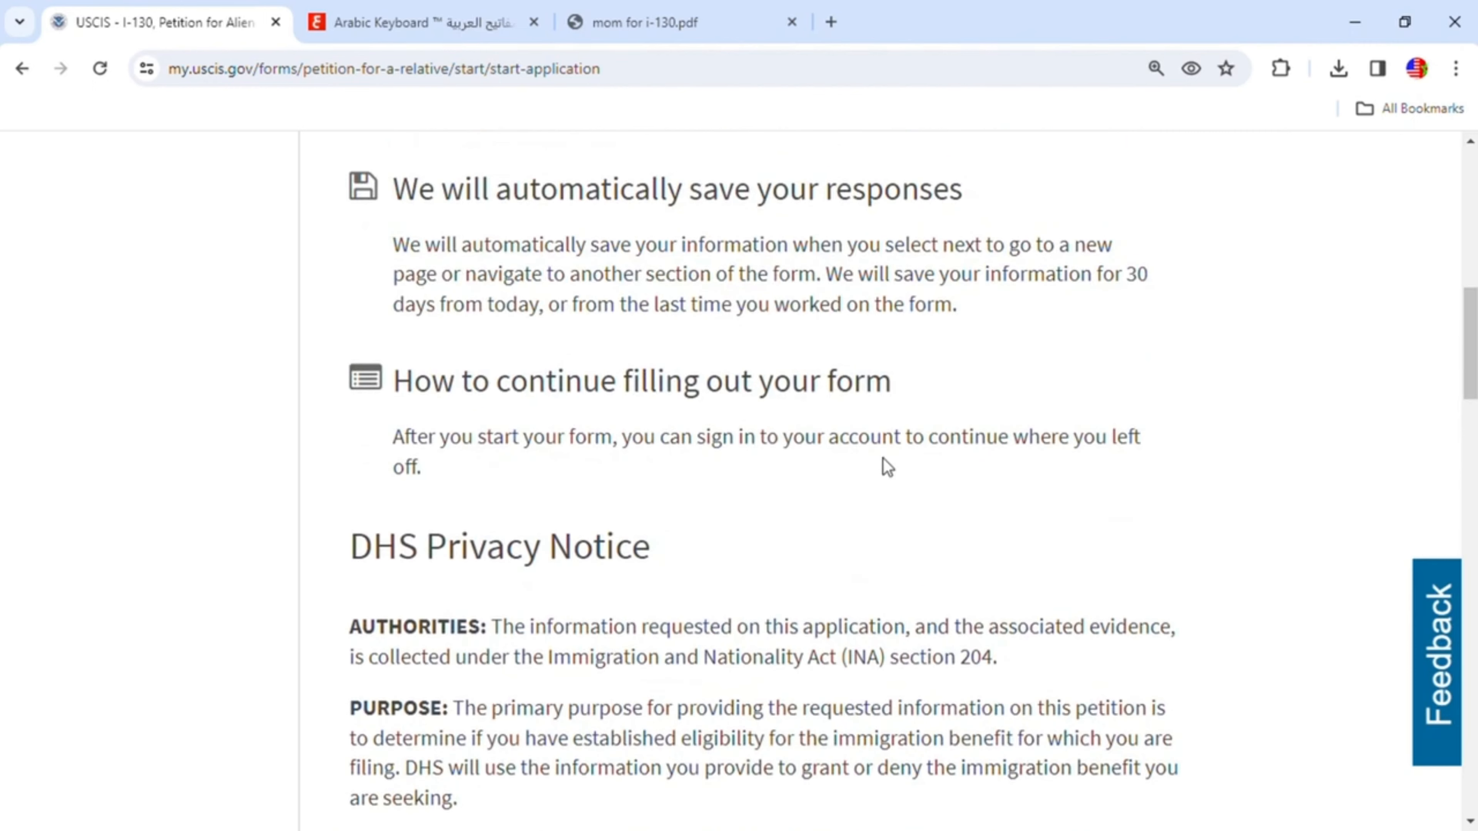
scroll(795, 532, "down", 2)
scroll(800, 535, "down", 2)
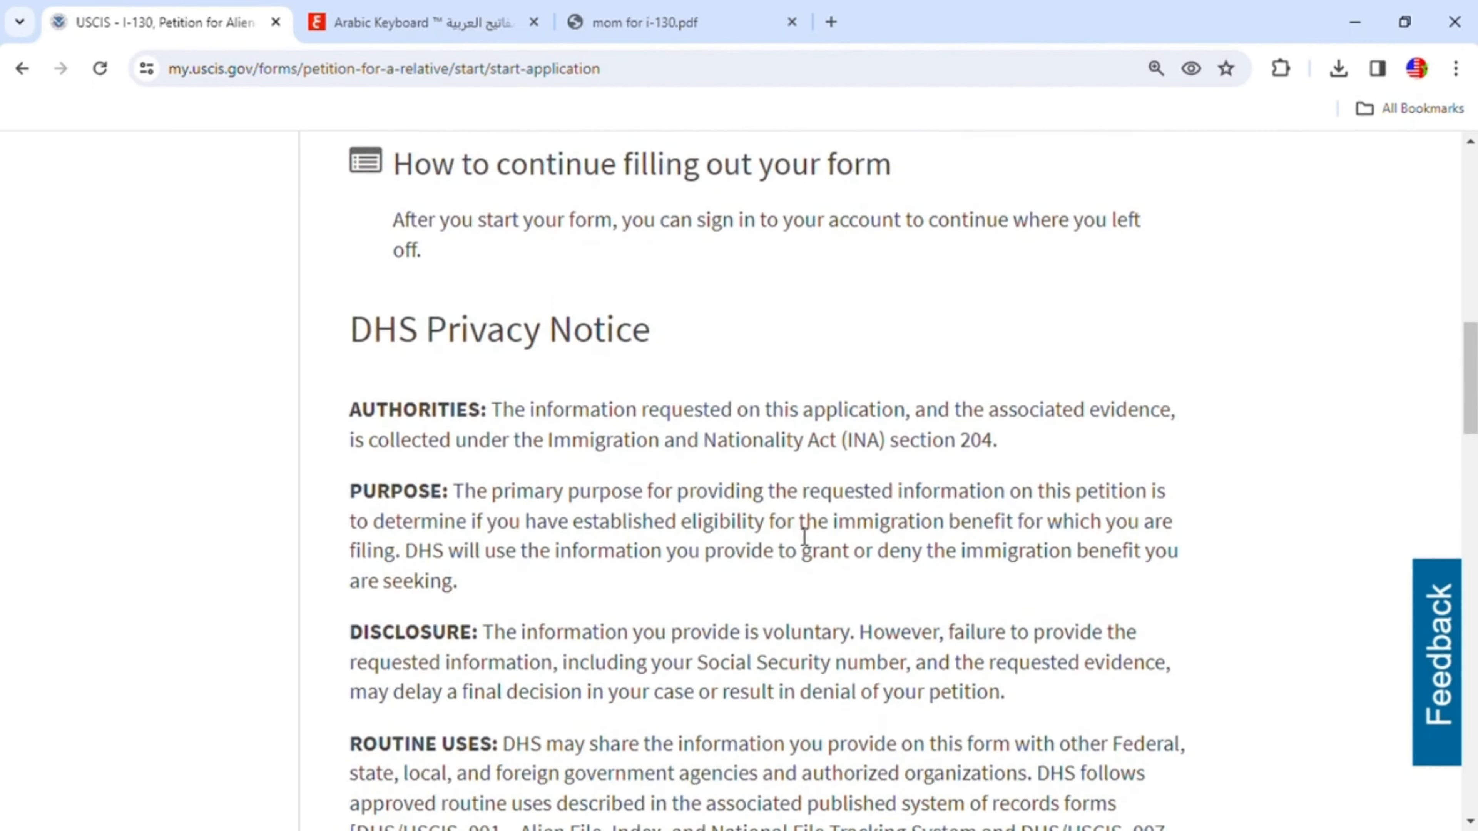
scroll(805, 532, "down", 7)
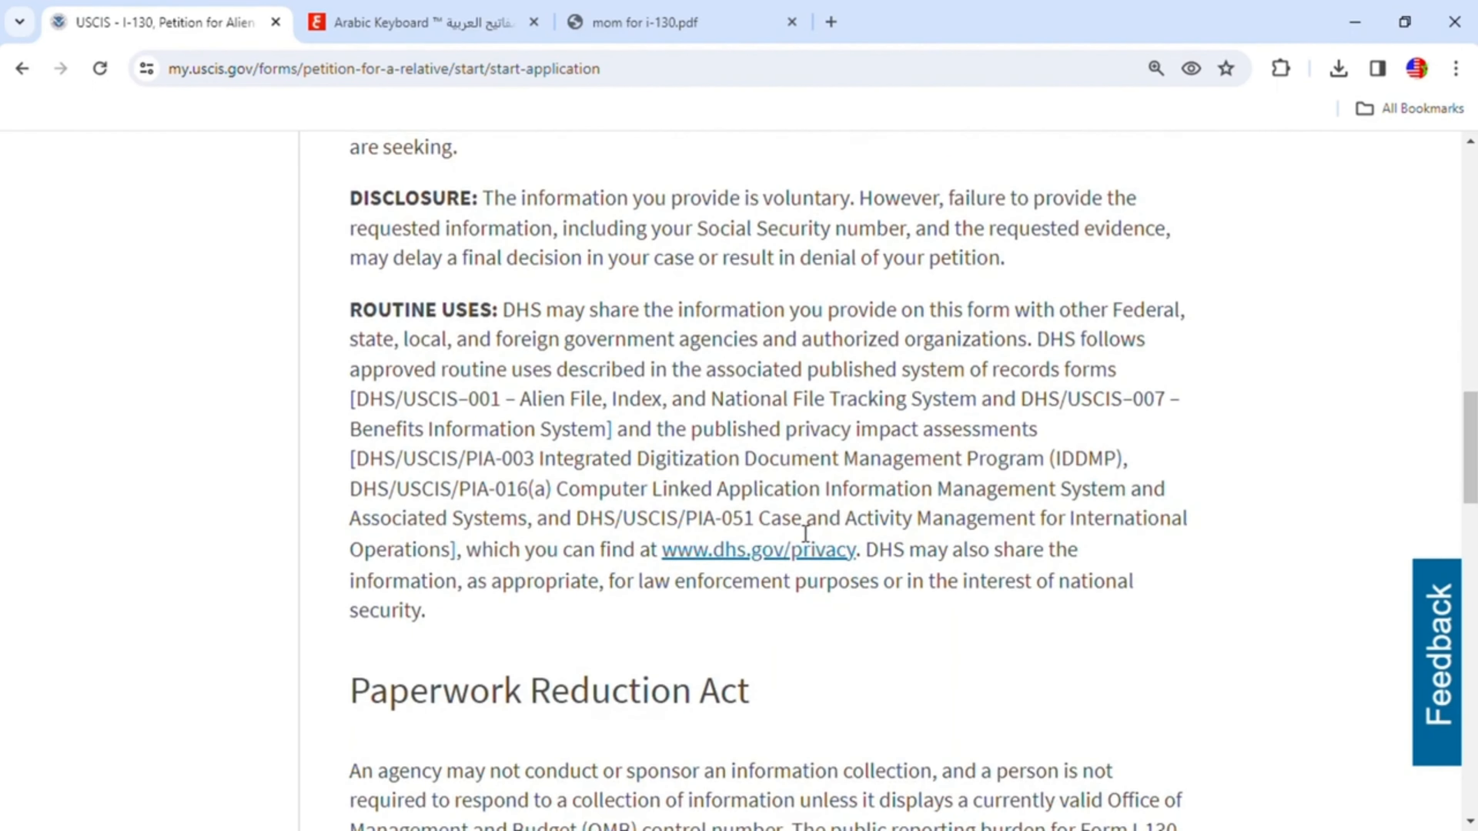
scroll(805, 533, "down", 2)
scroll(795, 531, "down", 7)
scroll(795, 525, "down", 12)
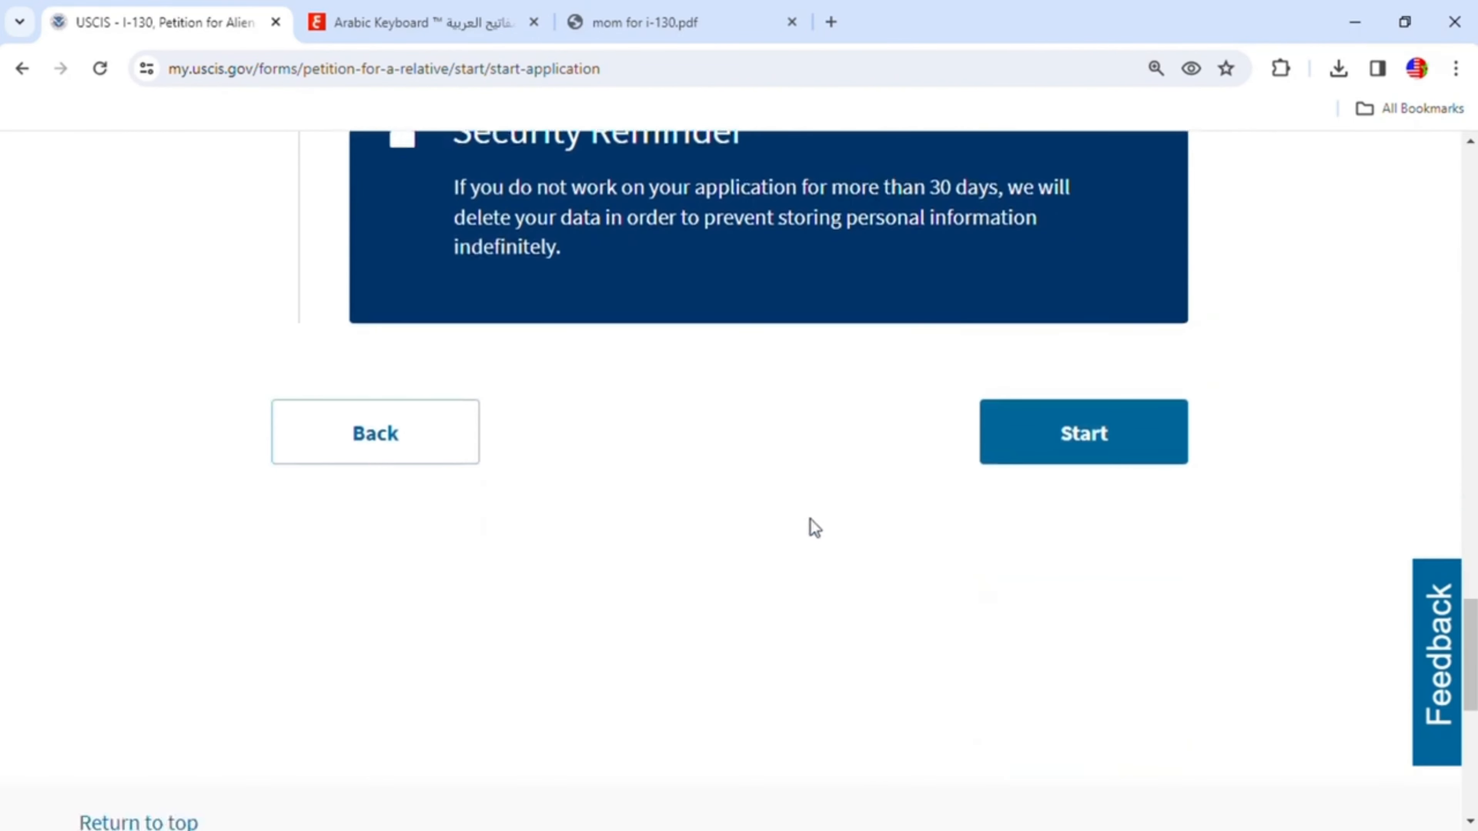
left_click(1072, 431)
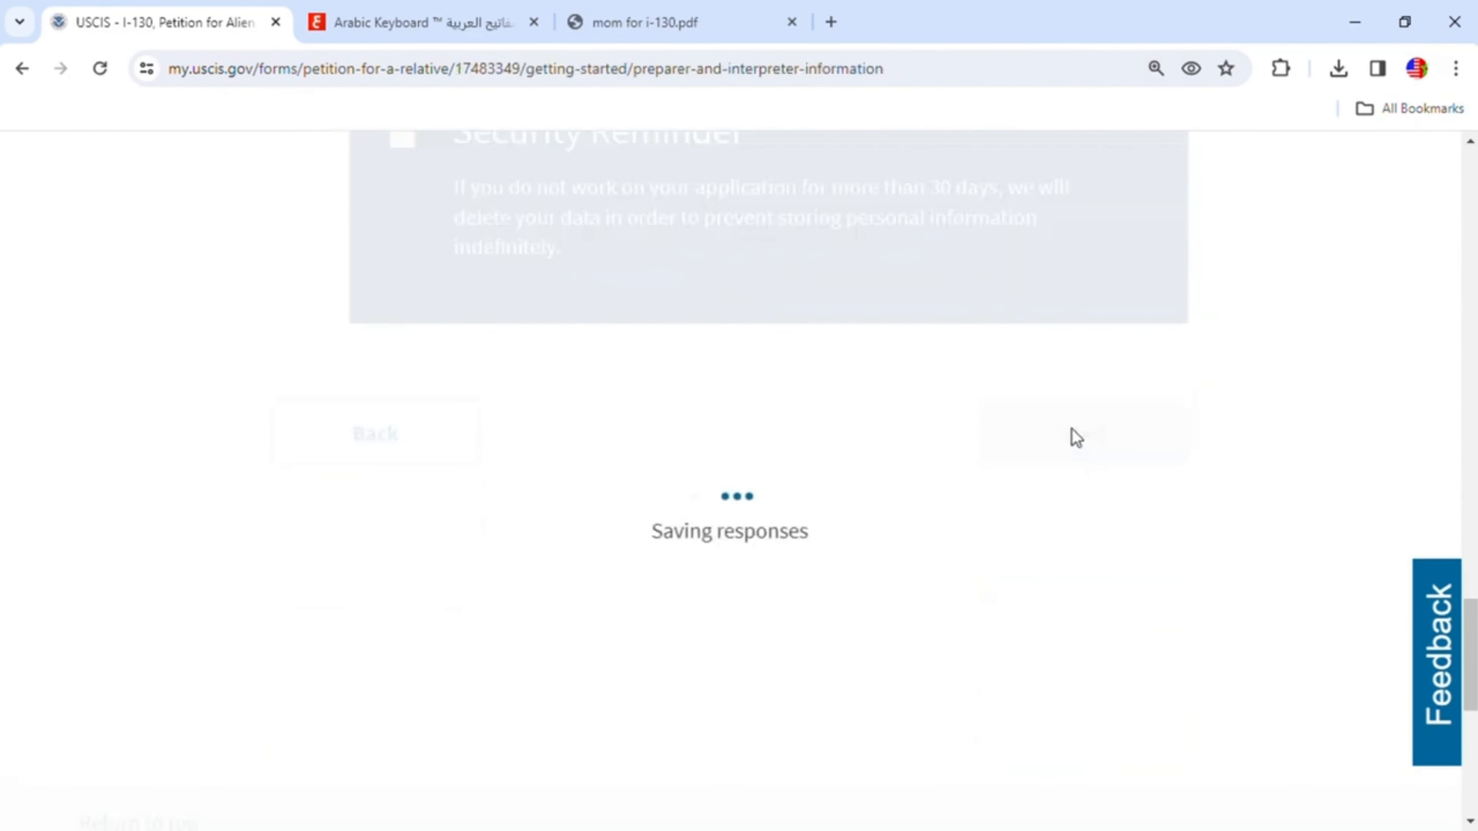
- Answer No to whether someone is assisting with completing this application
scroll(1075, 437, "down", 3)
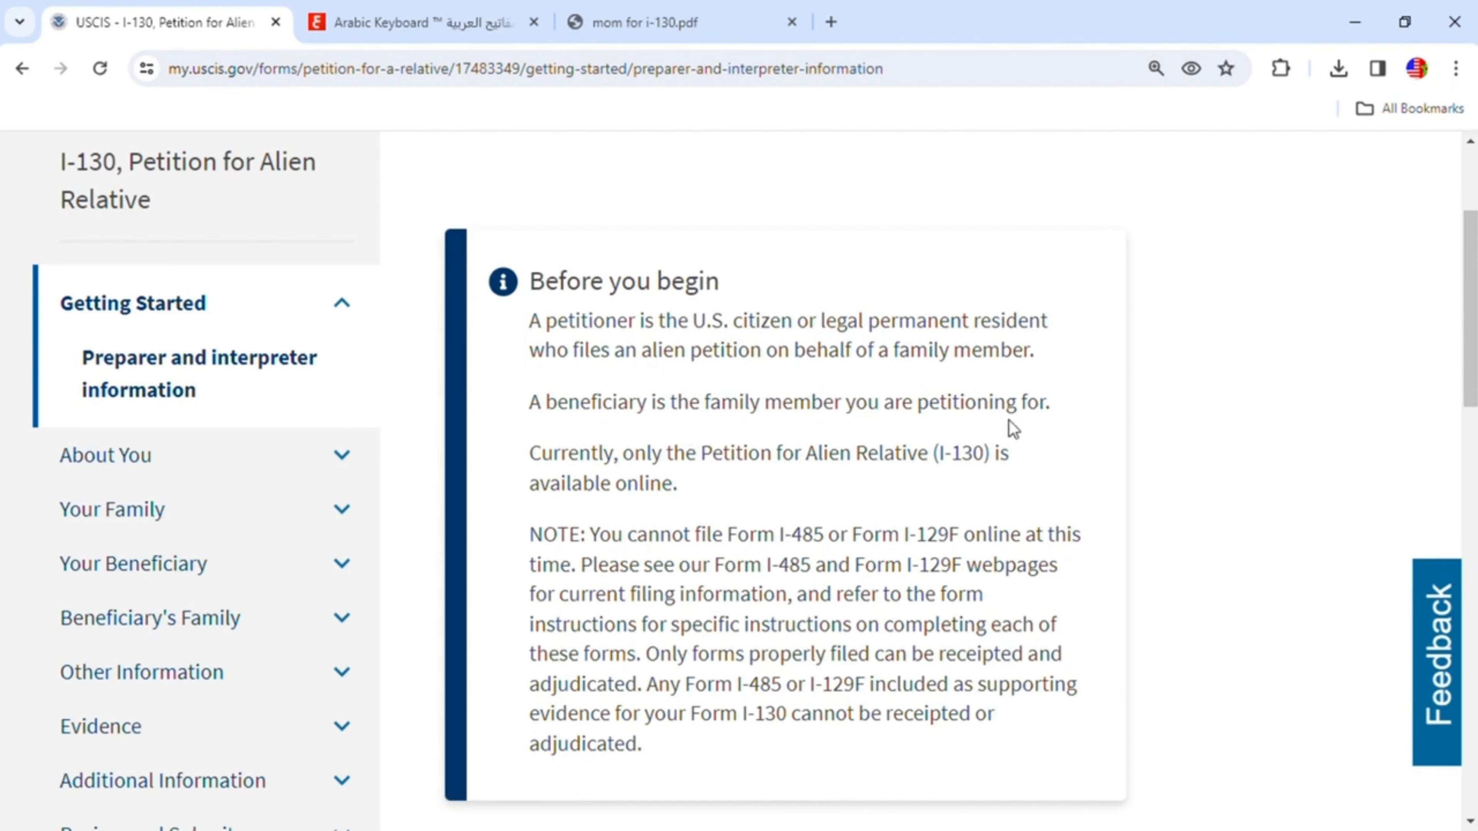
scroll(1027, 431, "down", 8)
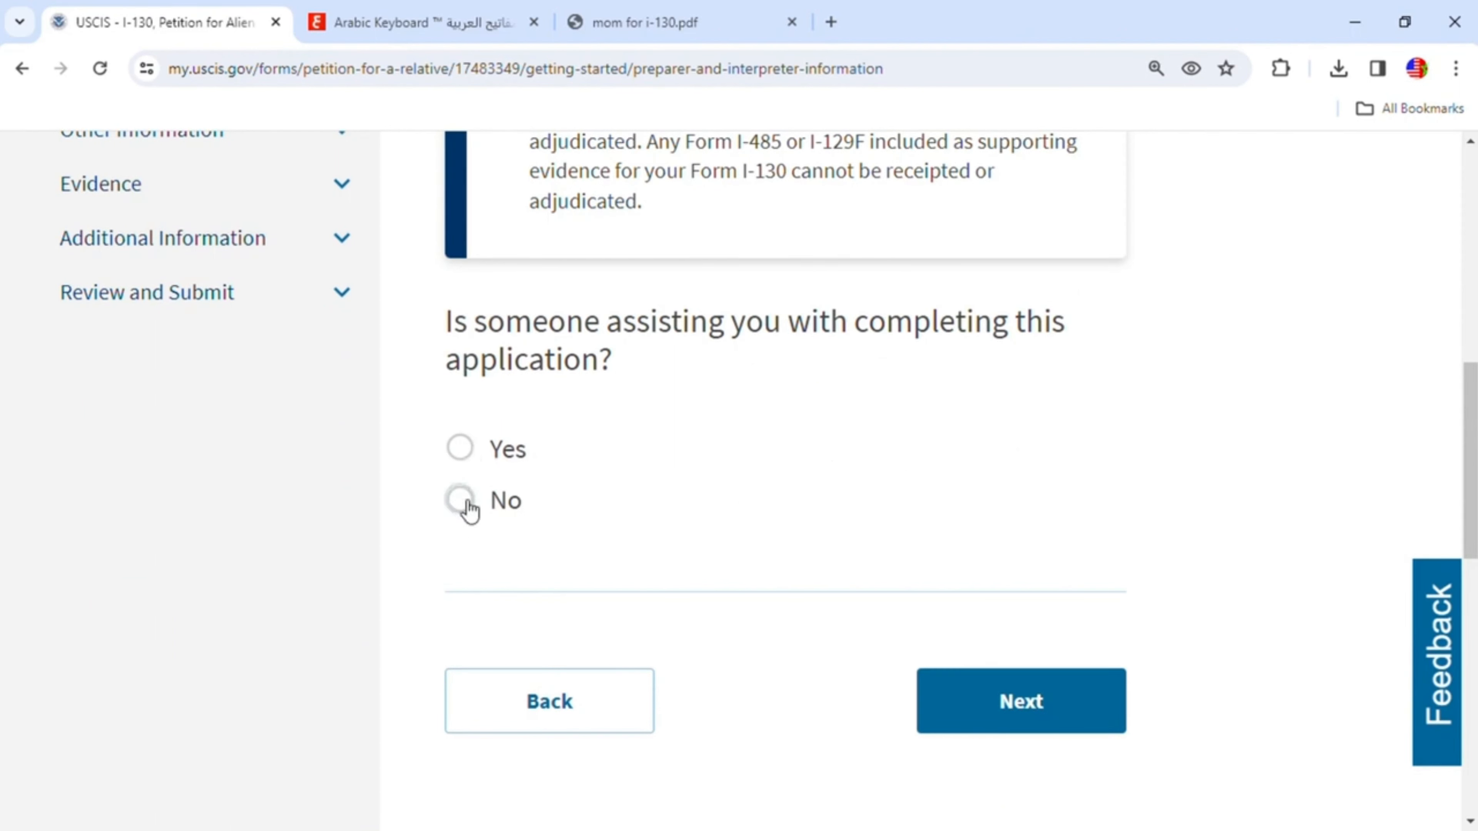
left_click(472, 455)
scroll(678, 515, "down", 3)
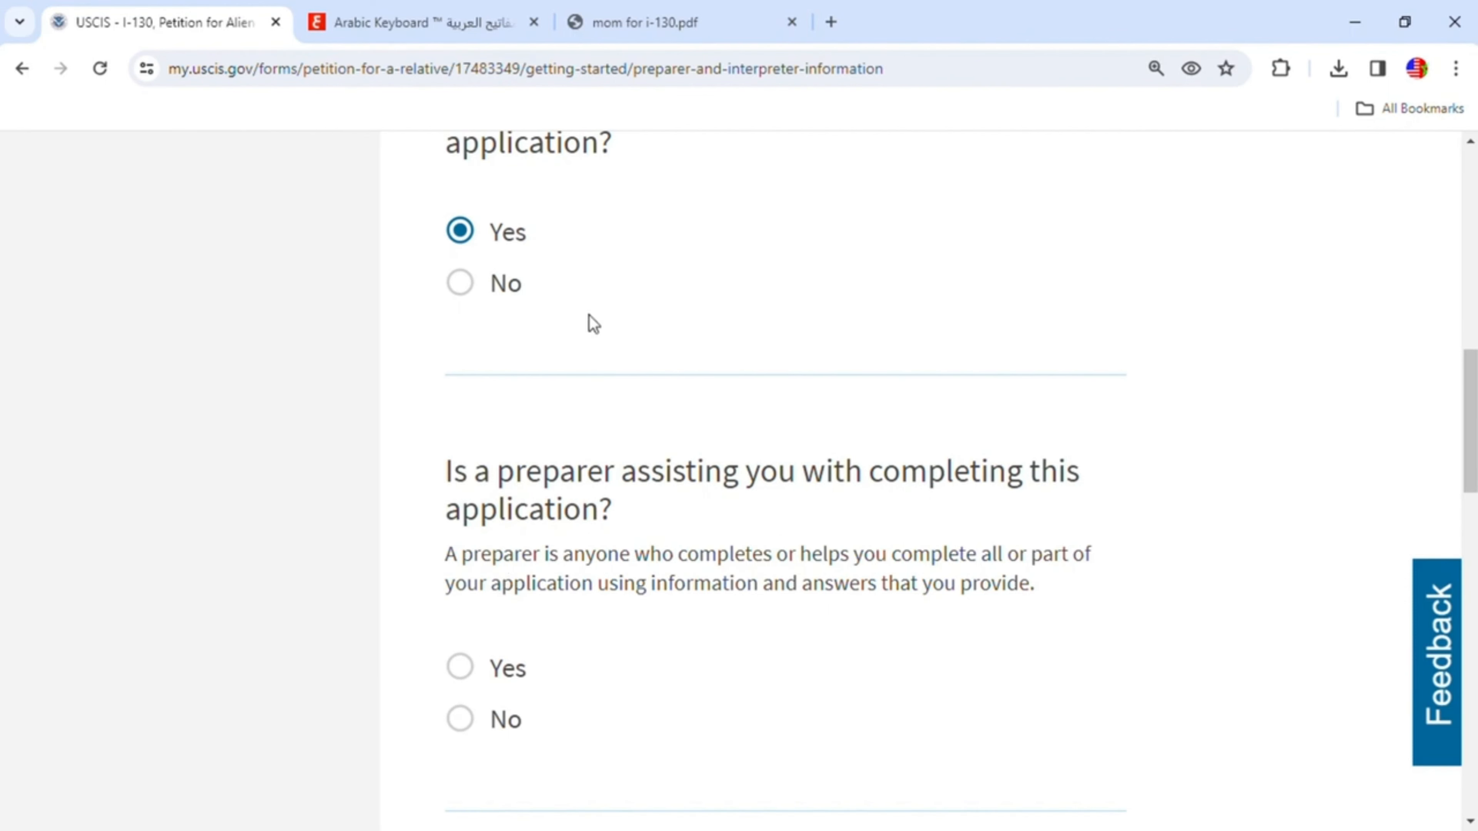
left_click(470, 285)
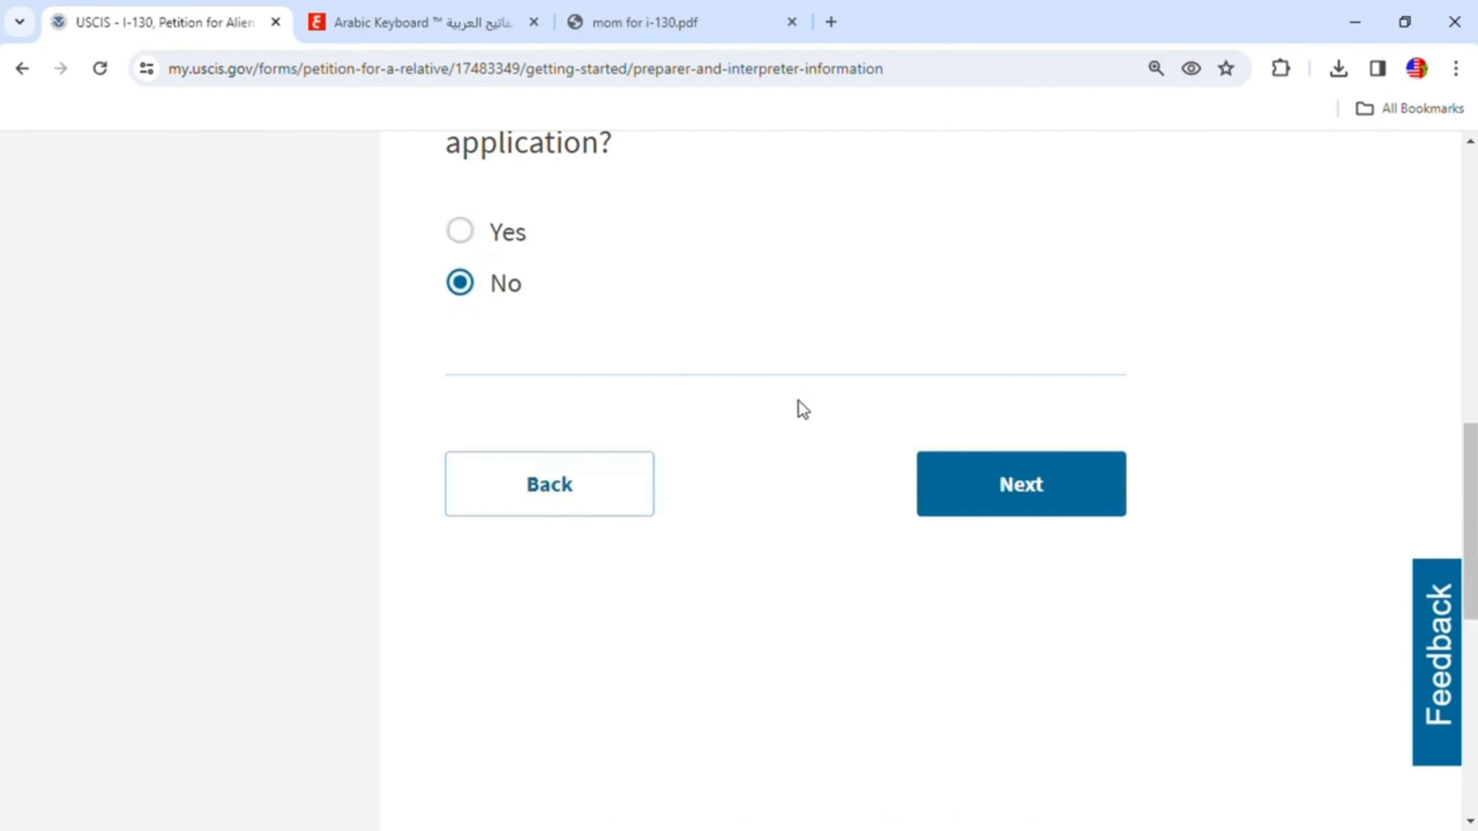
scroll(767, 396, "up", 2)
scroll(960, 455, "up", 2)
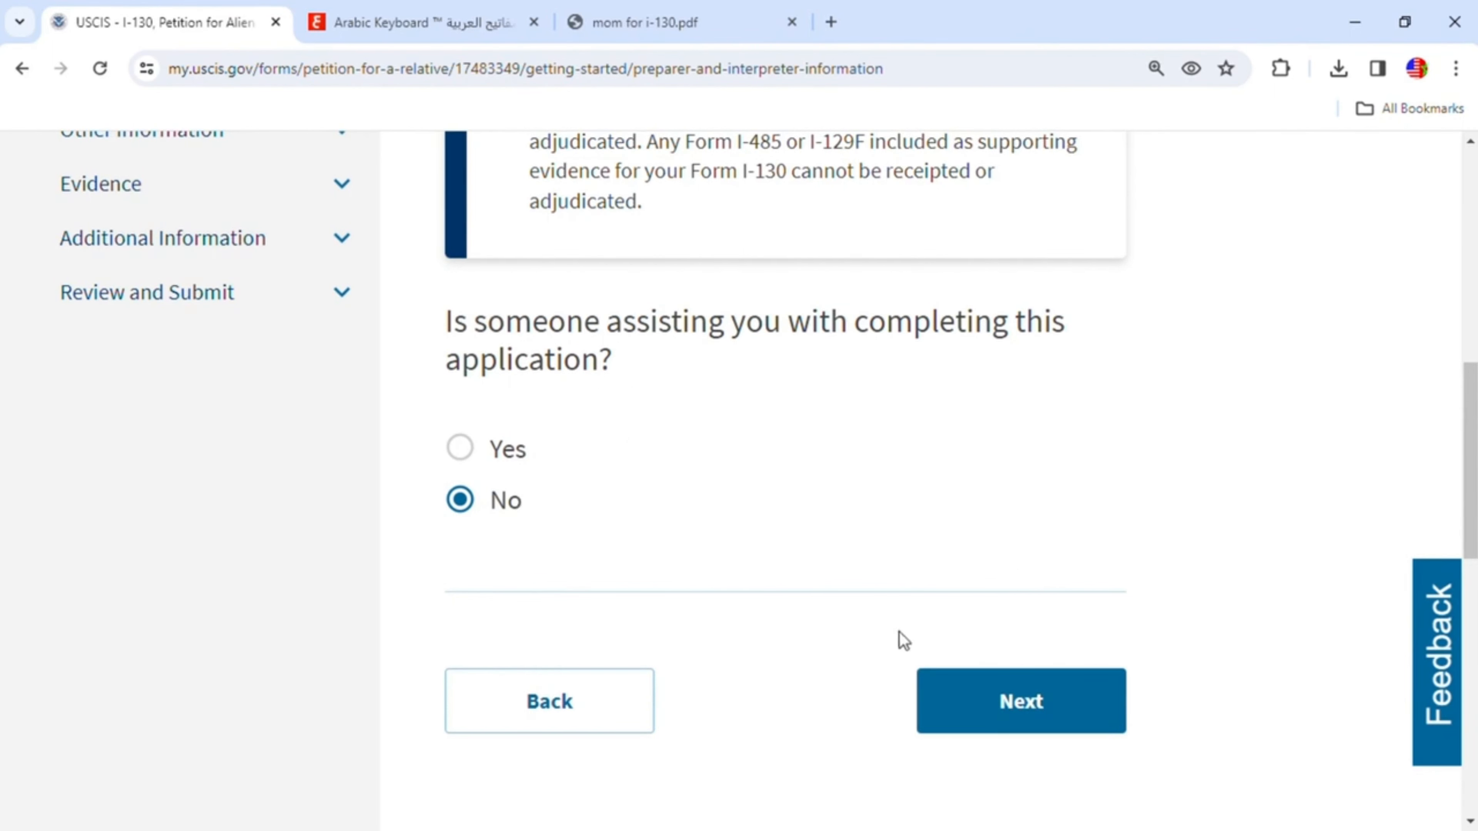
- Continue to the name page and enter the petitioner's given name and family name
left_click(1040, 704)
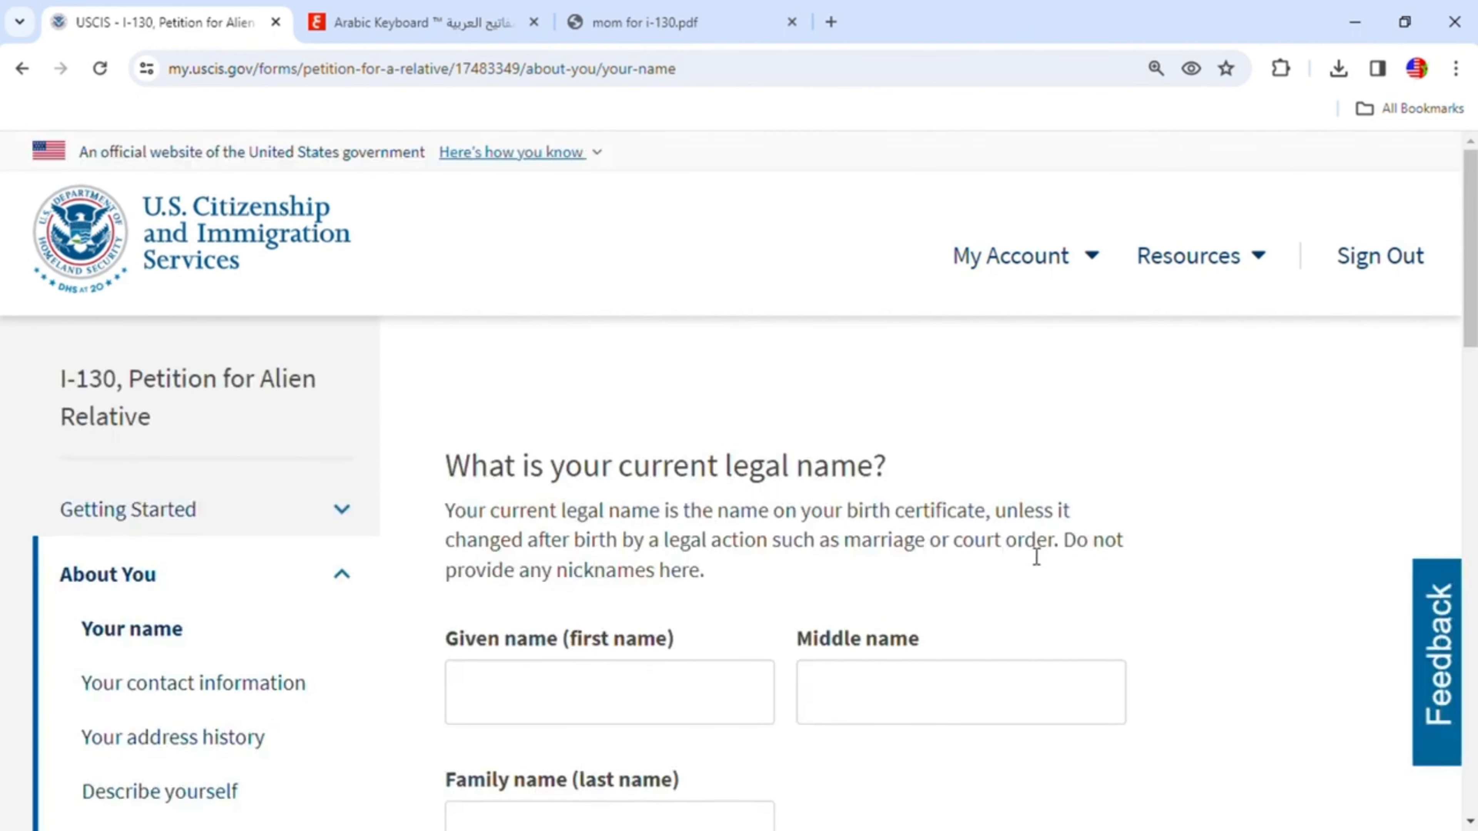
scroll(1033, 557, "down", 2)
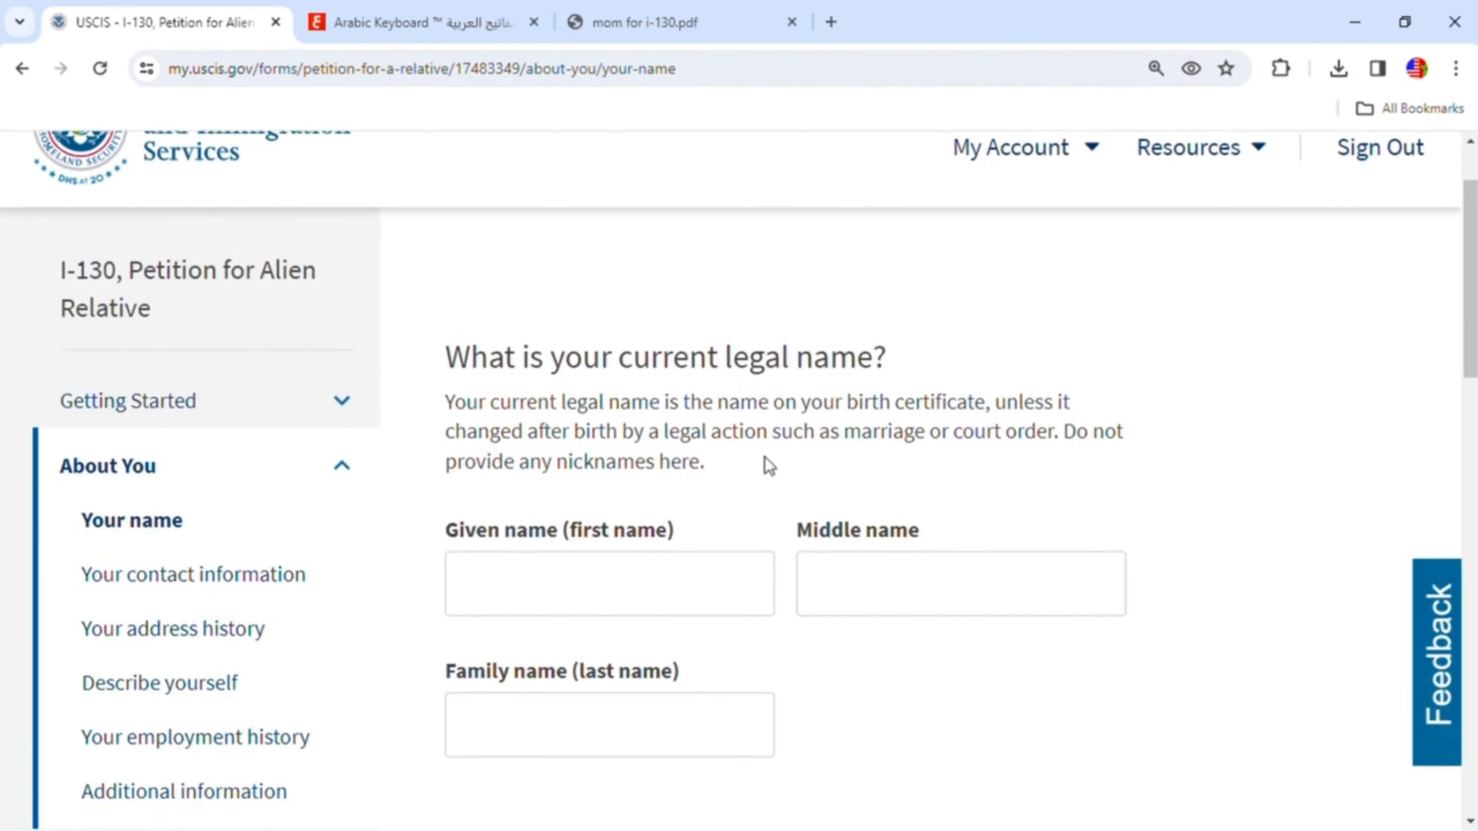
left_click(762, 581)
scroll(676, 521, "down", 2)
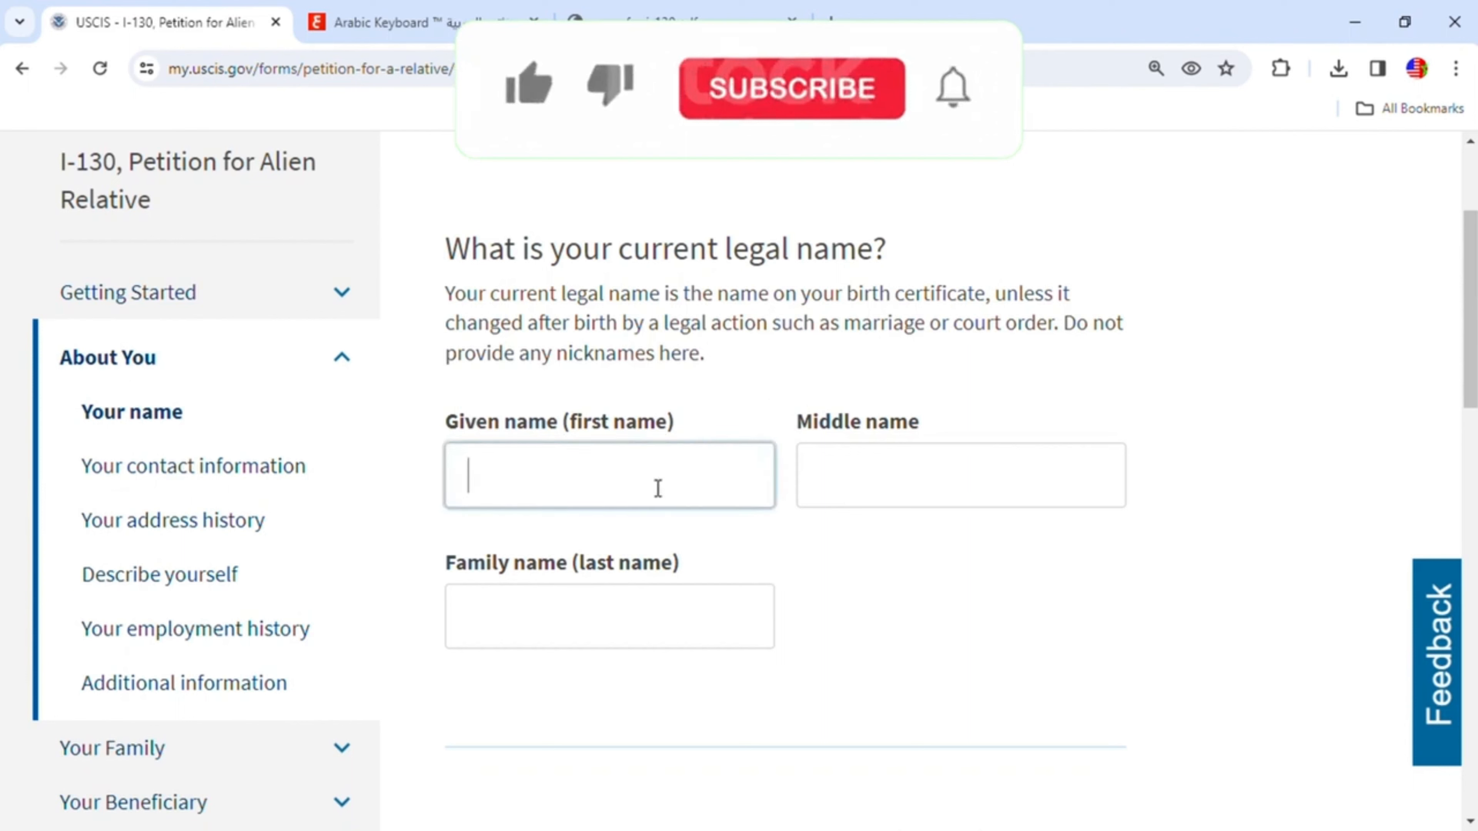
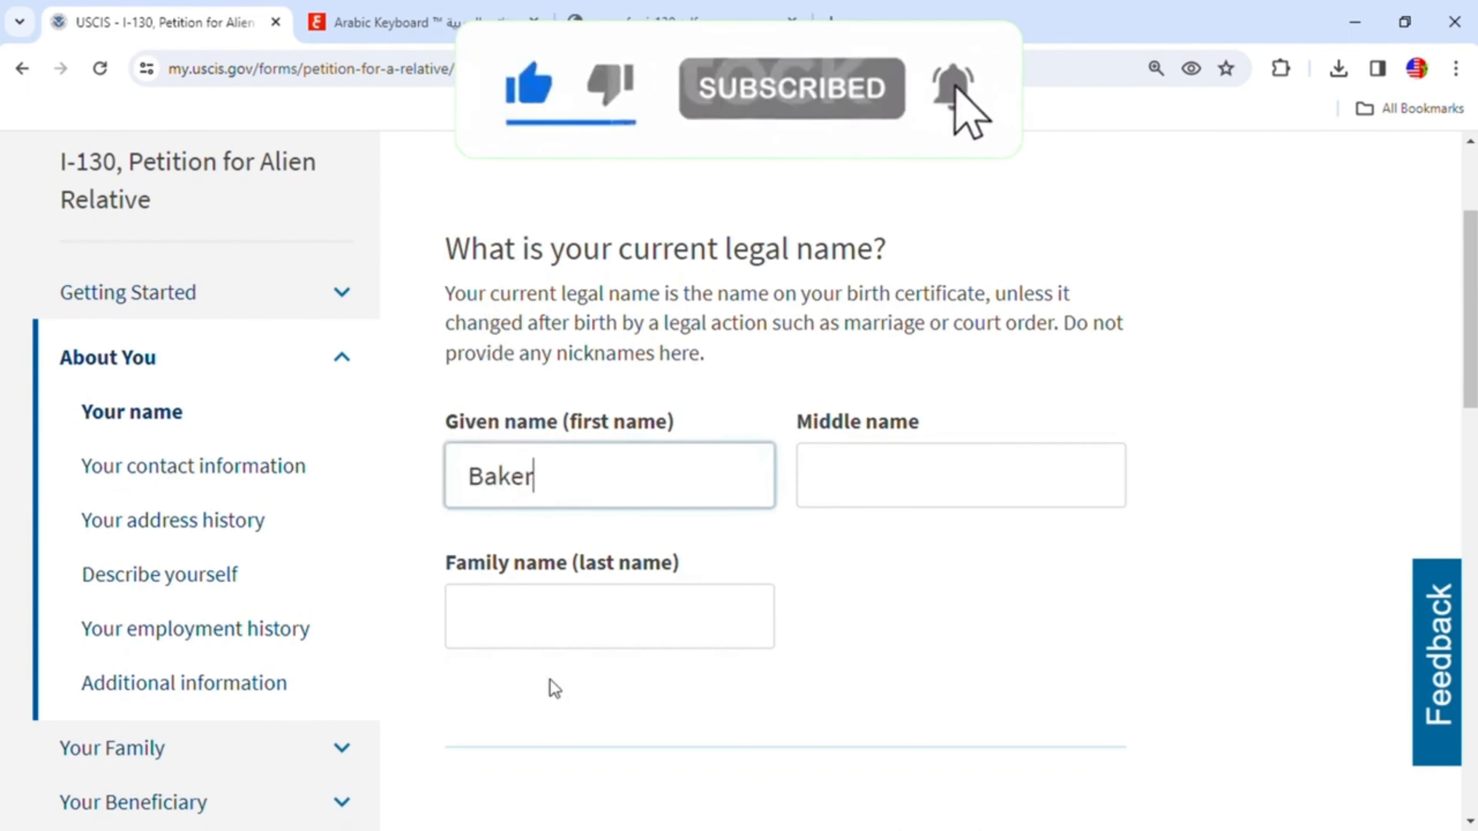
left_click(636, 628)
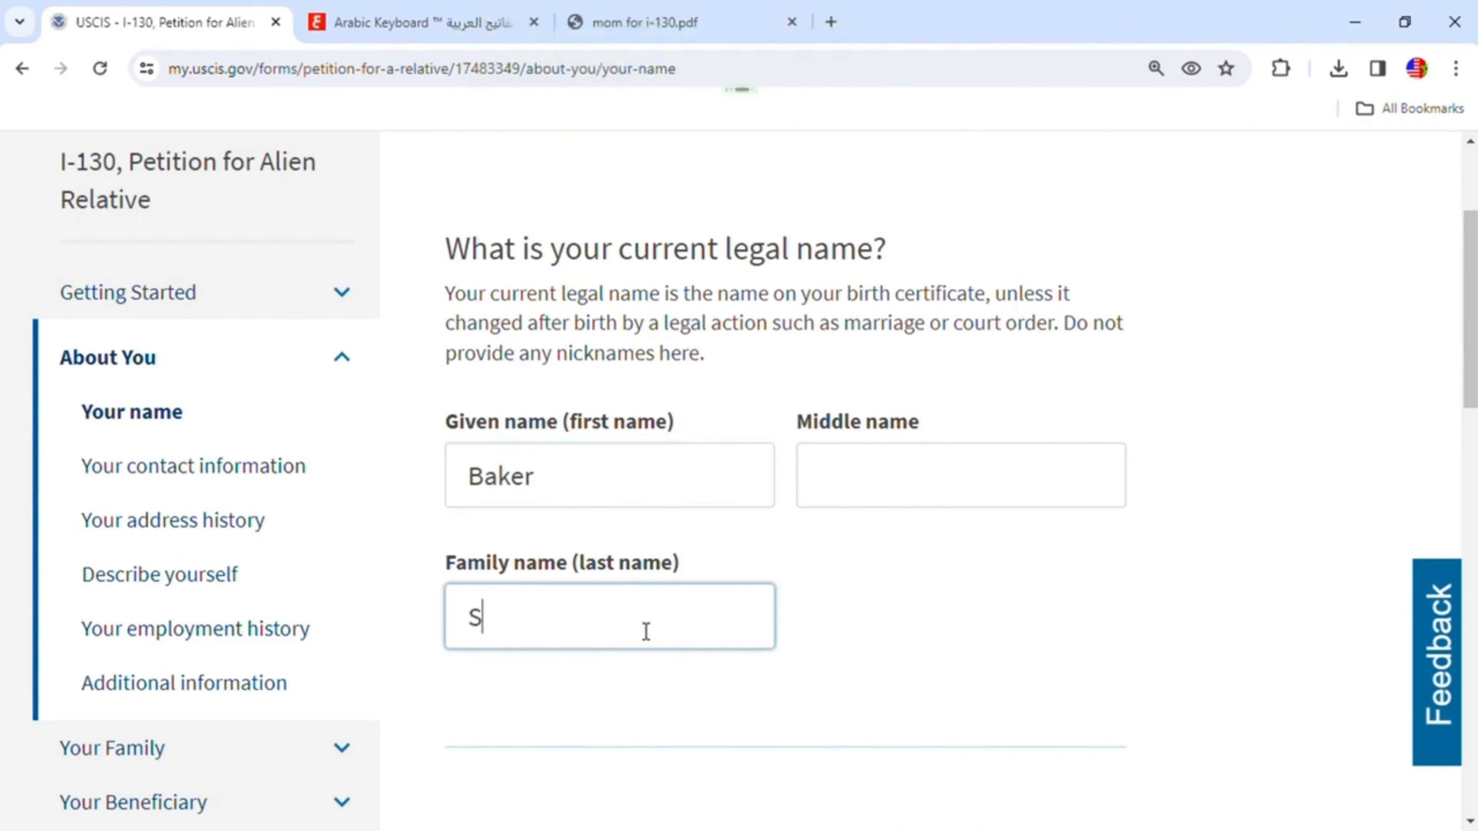
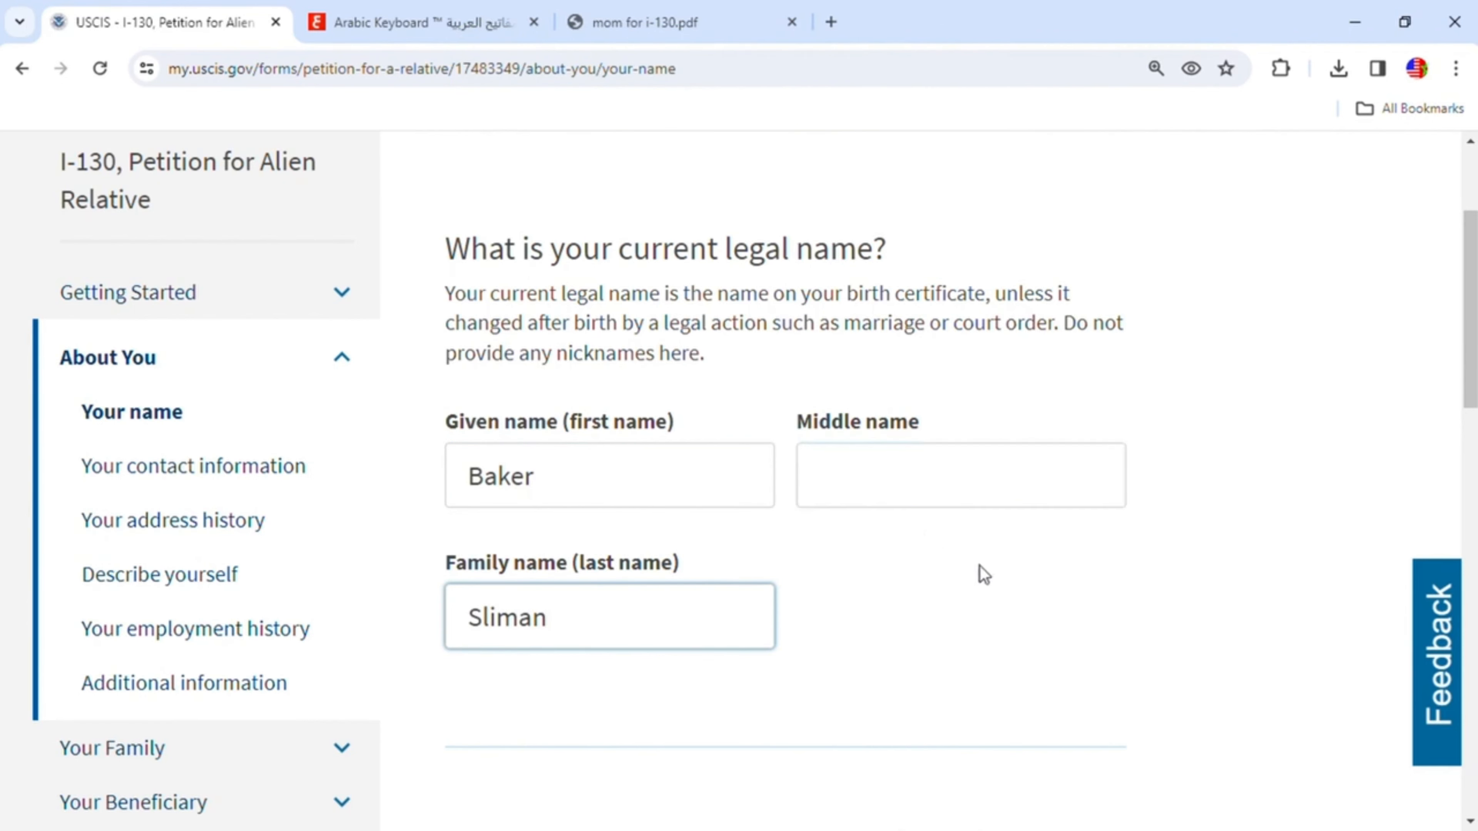
- Answer No to whether any other names were used since birth, and continue to the contact page
scroll(981, 567, "down", 6)
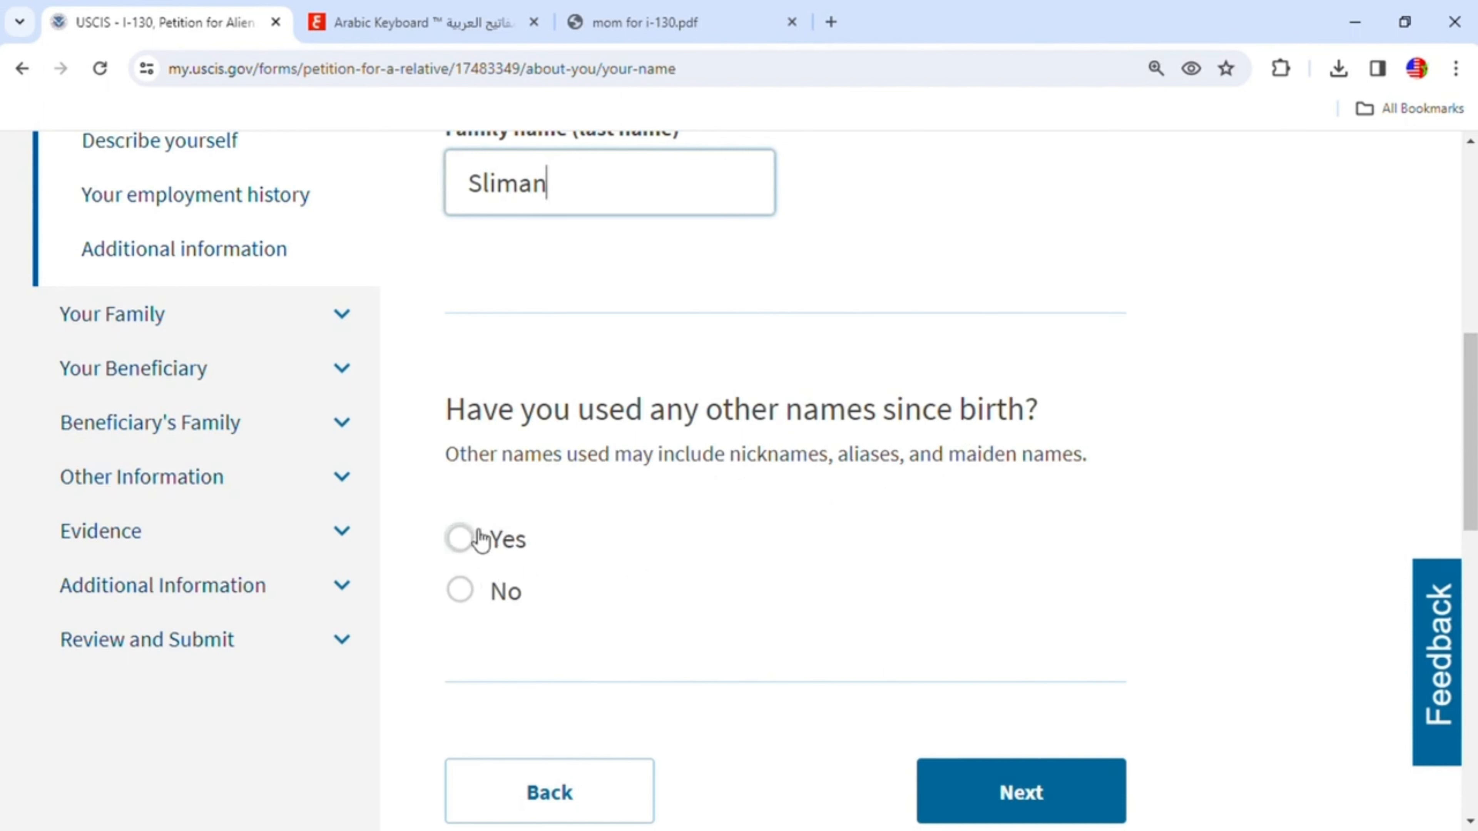
left_click(469, 538)
scroll(669, 582, "down", 3)
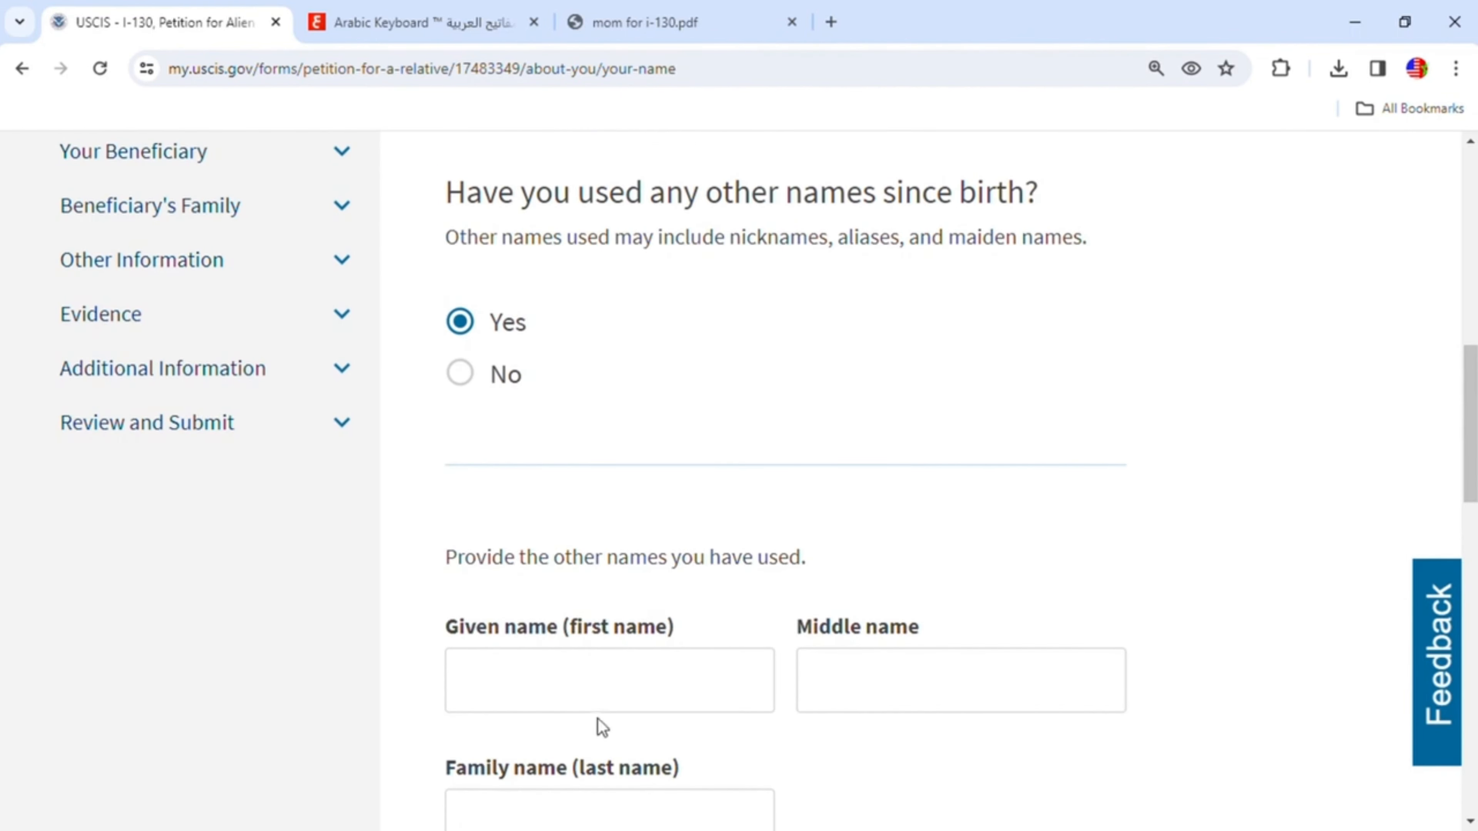
left_click(463, 375)
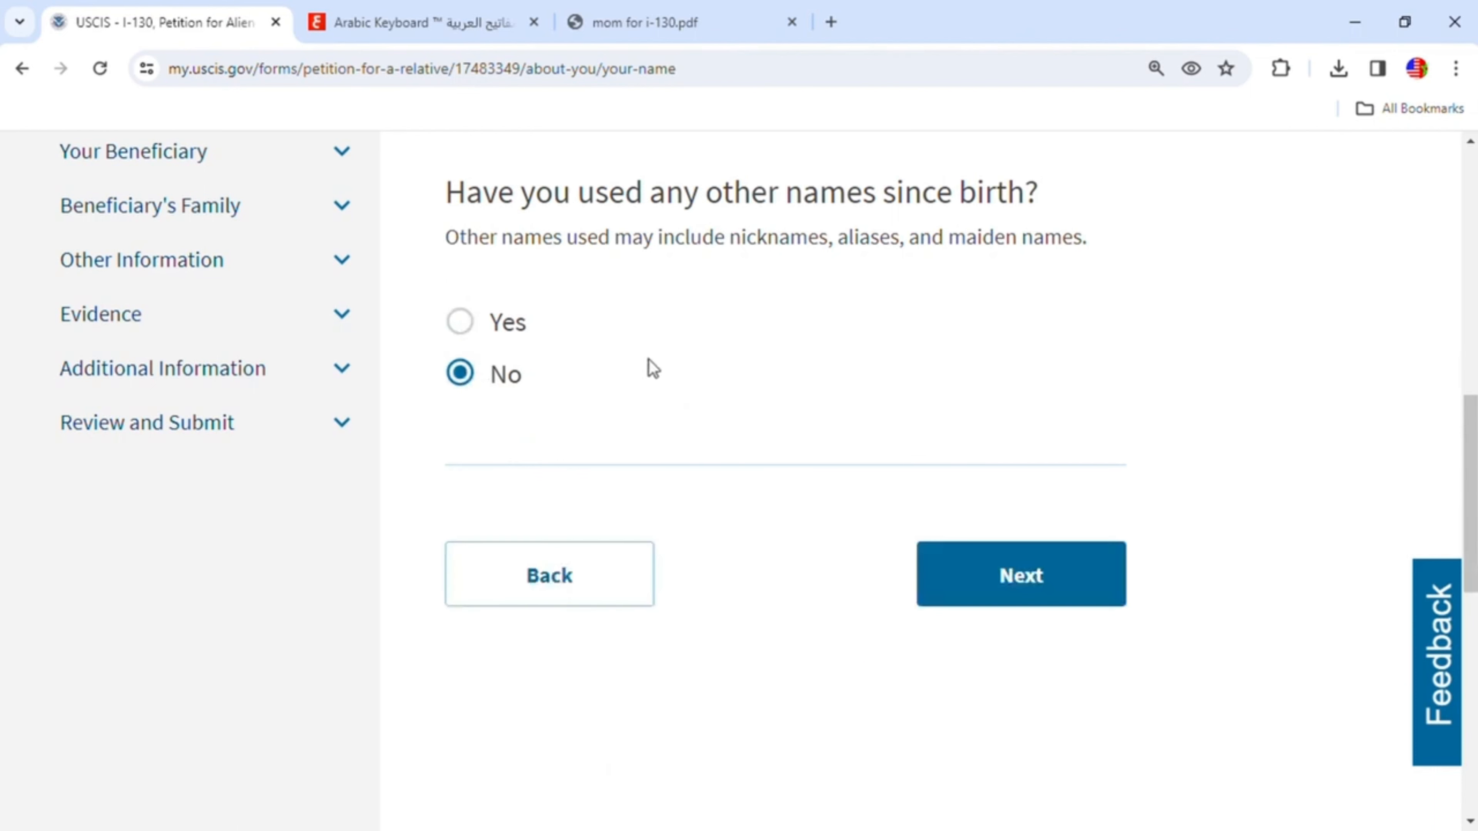
left_click(1019, 591)
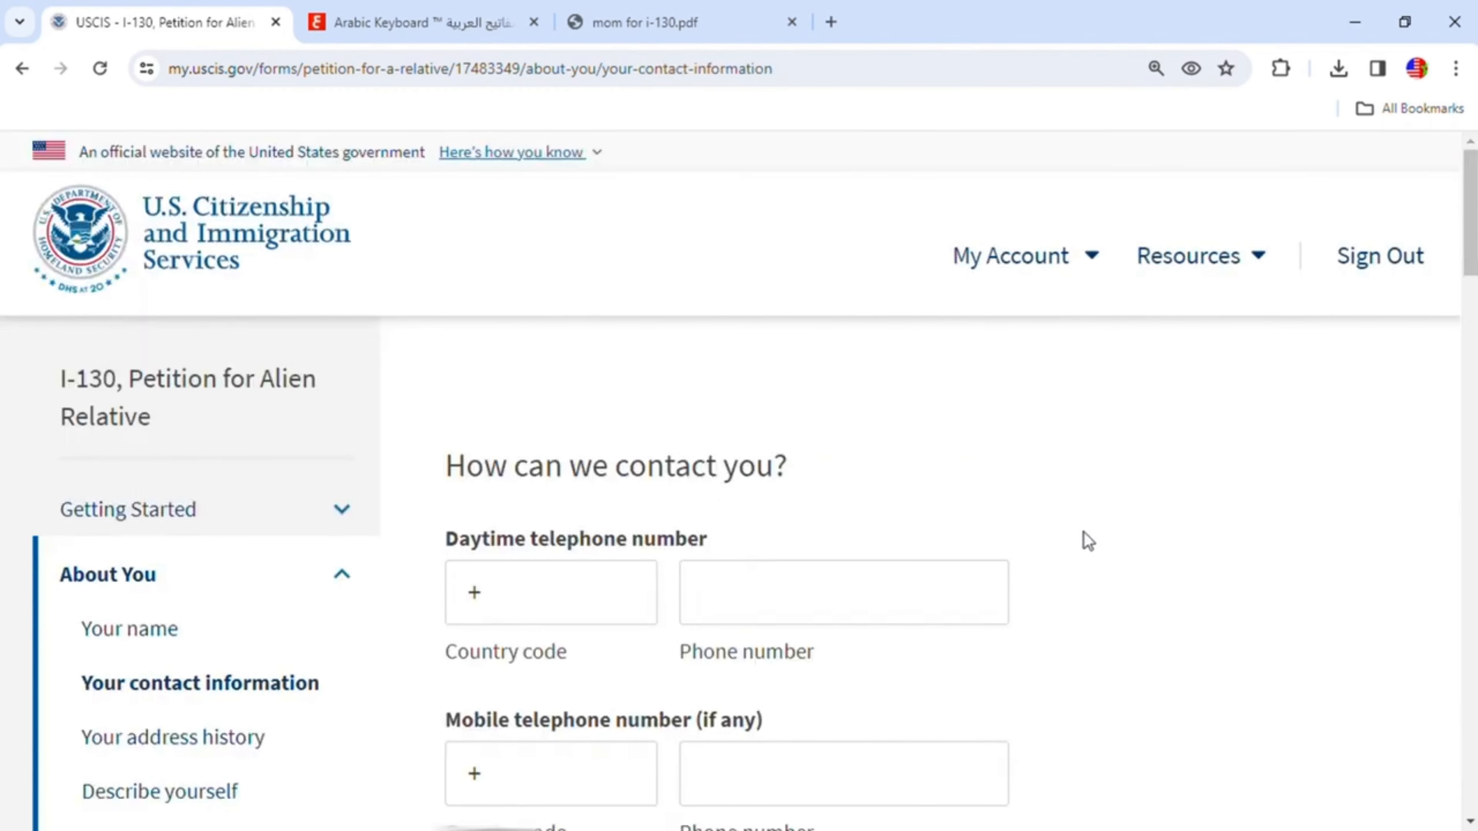
- Enter the petitioner's mobile telephone country code and phone number
scroll(1006, 565, "down", 3)
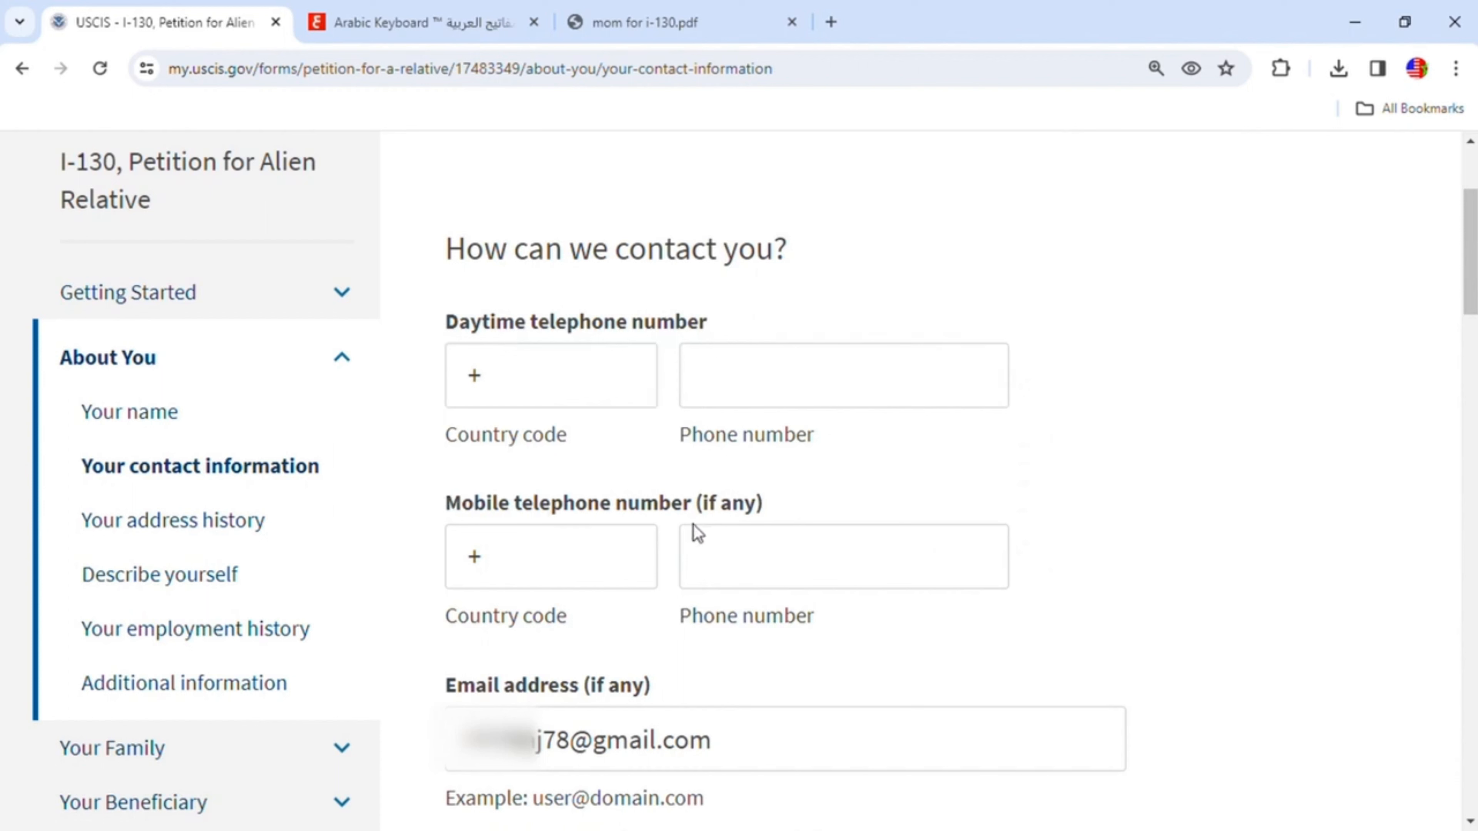
type("317")
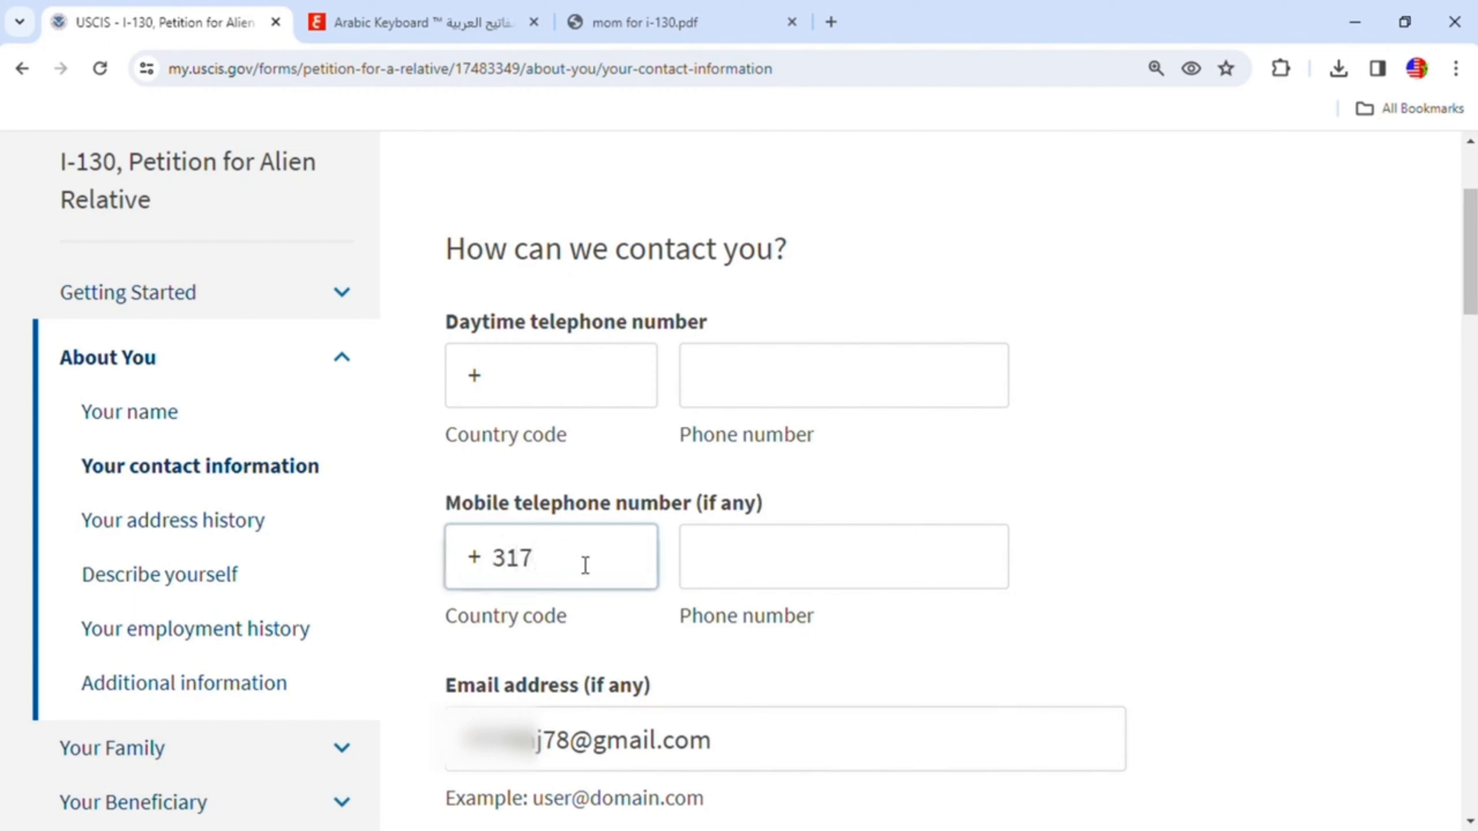
left_click(775, 558)
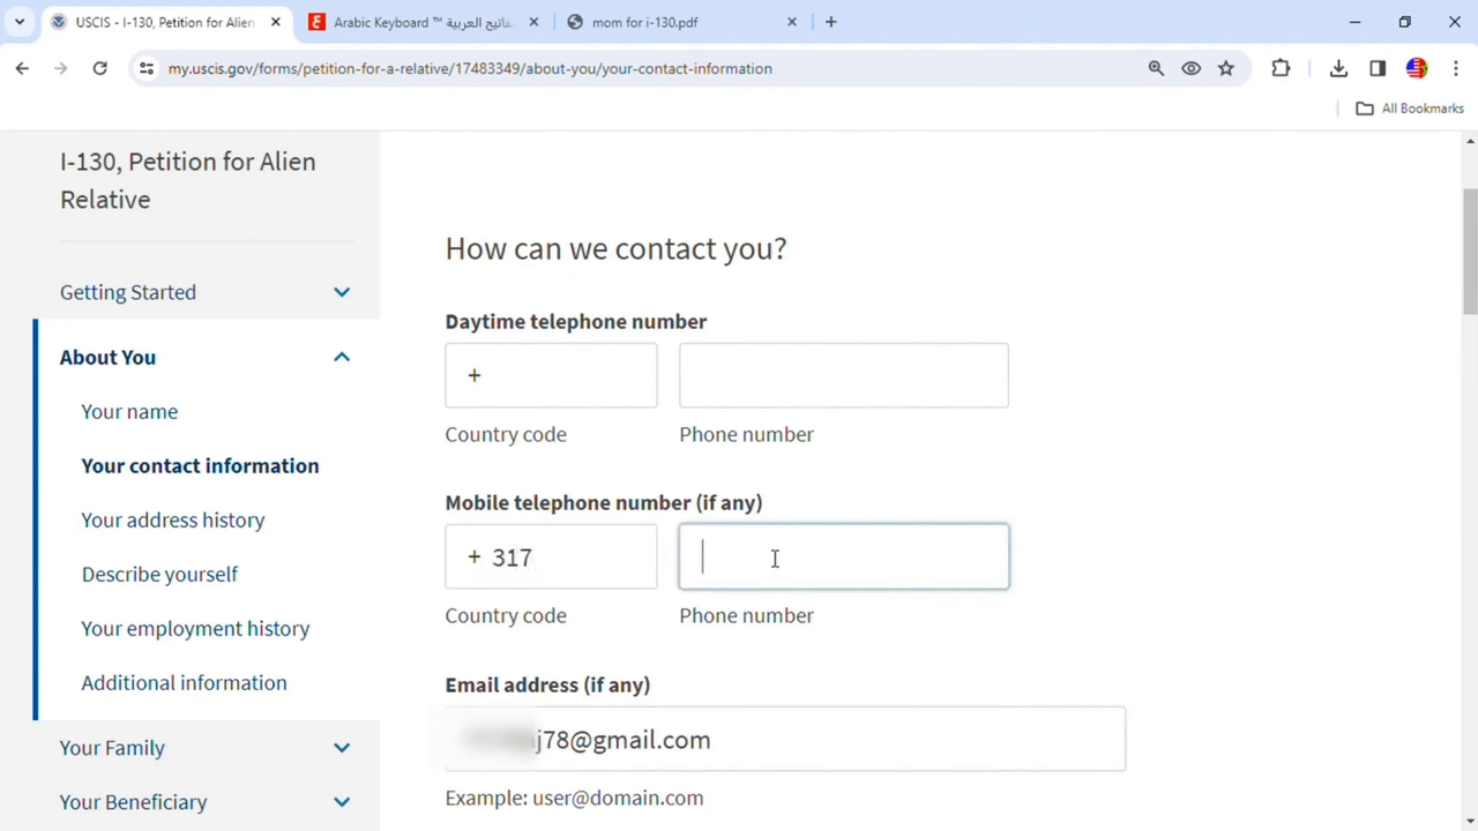
type("1111111")
- Enter the petitioner's full name as the in-care-of name for the current mailing address
scroll(841, 600, "down", 3)
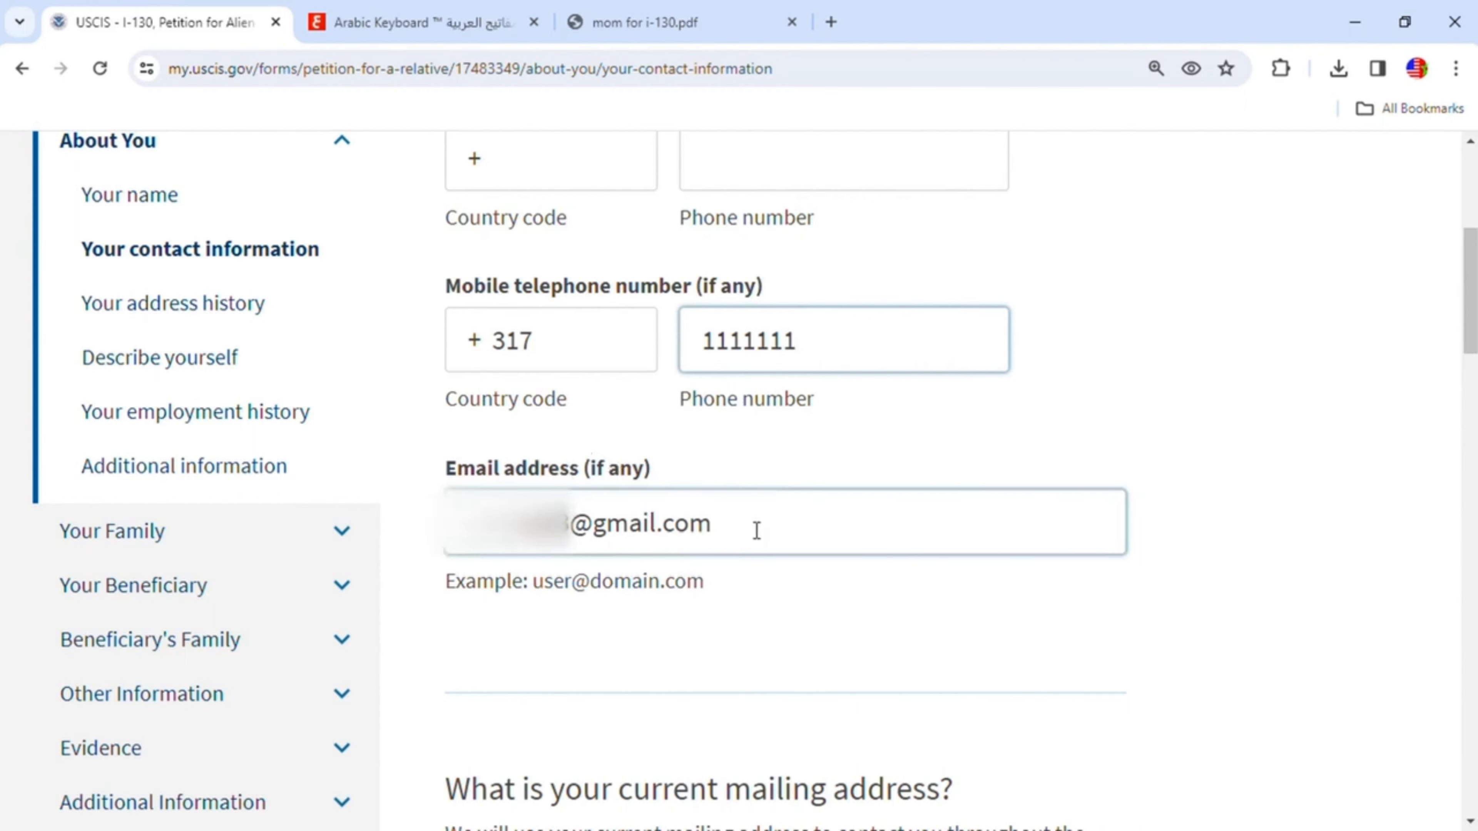
scroll(804, 551, "down", 3)
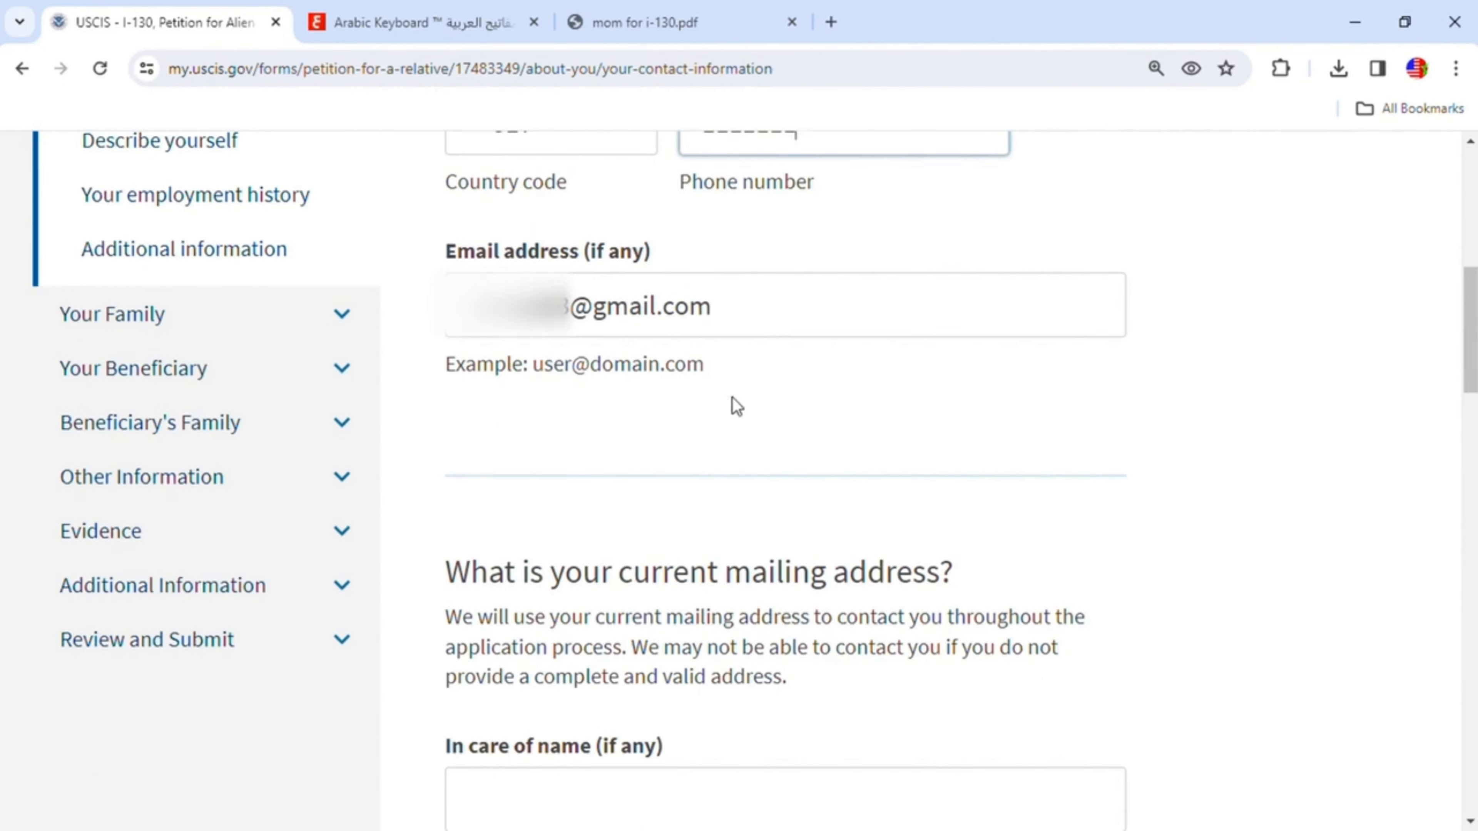
scroll(792, 419, "down", 3)
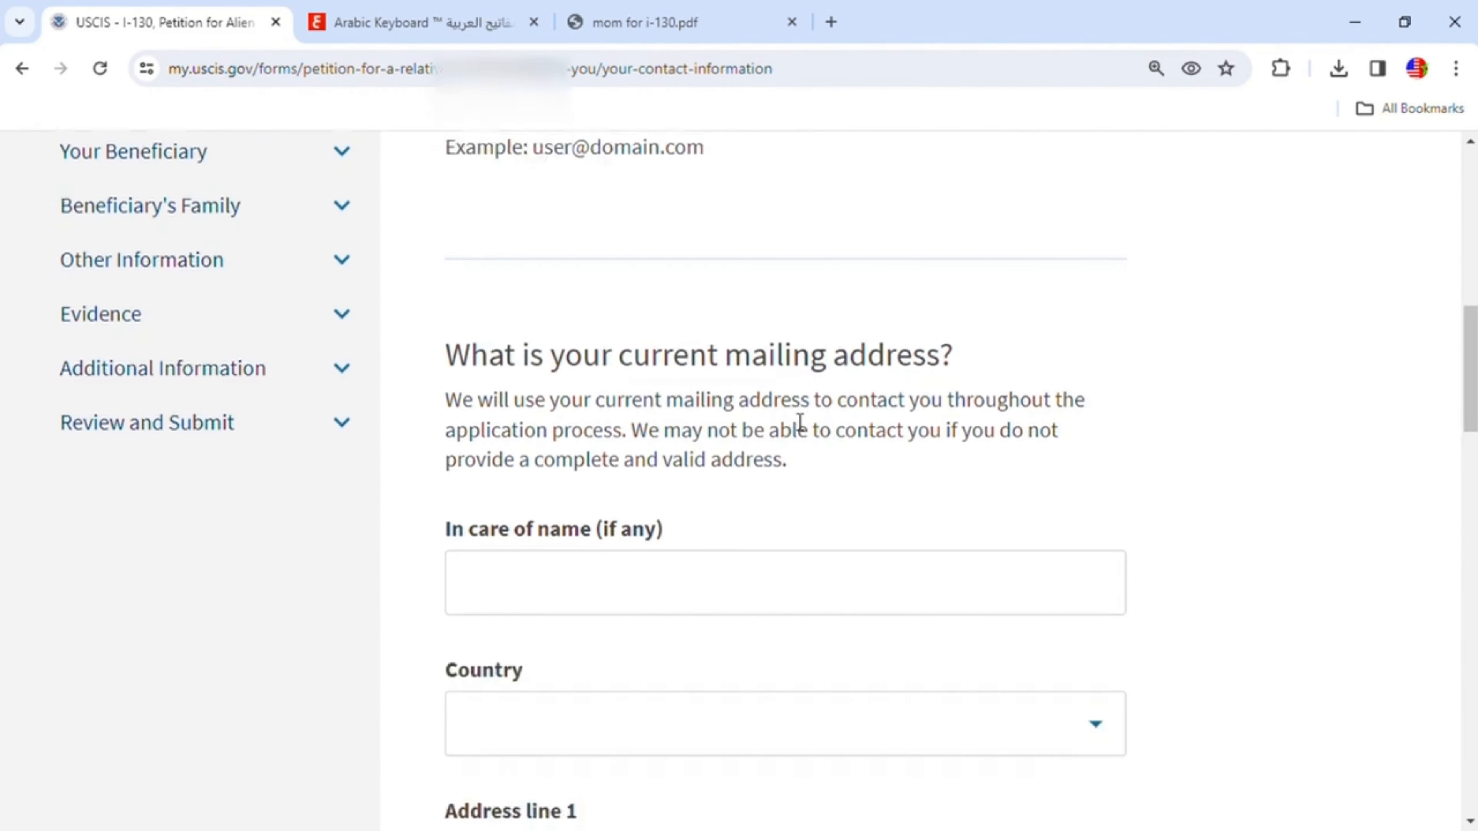
scroll(800, 422, "down", 2)
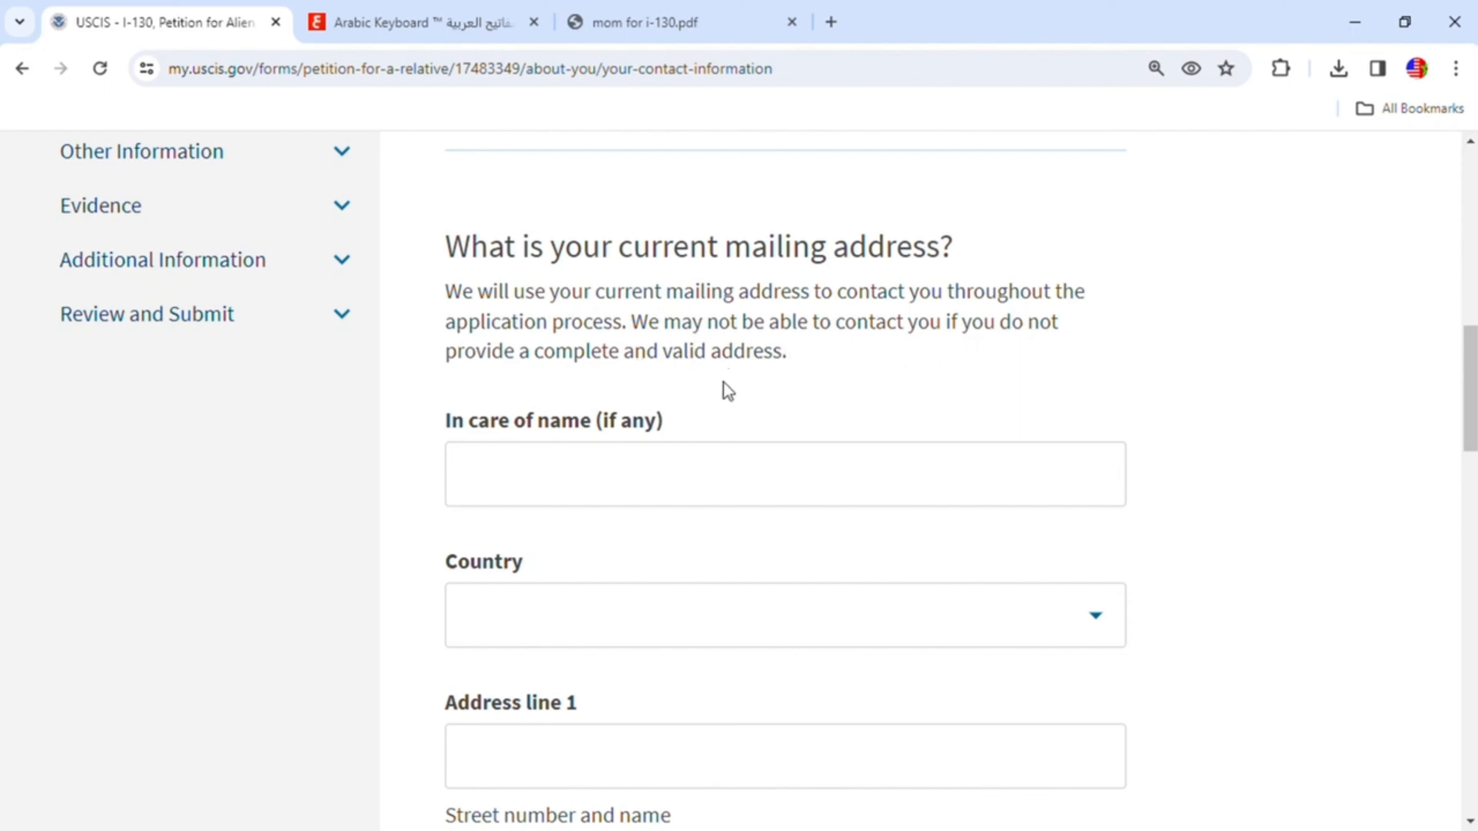
left_click(598, 489)
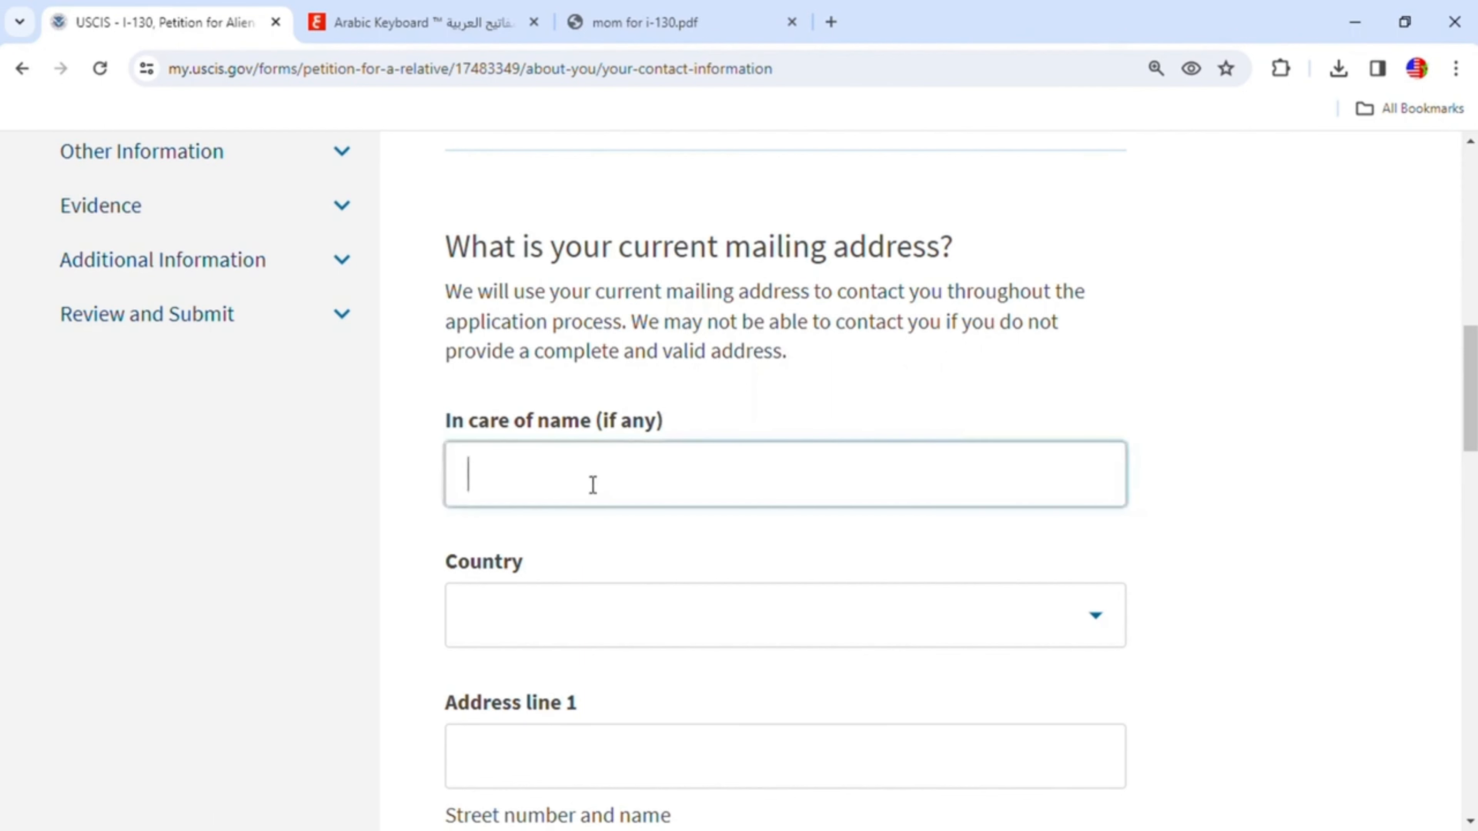
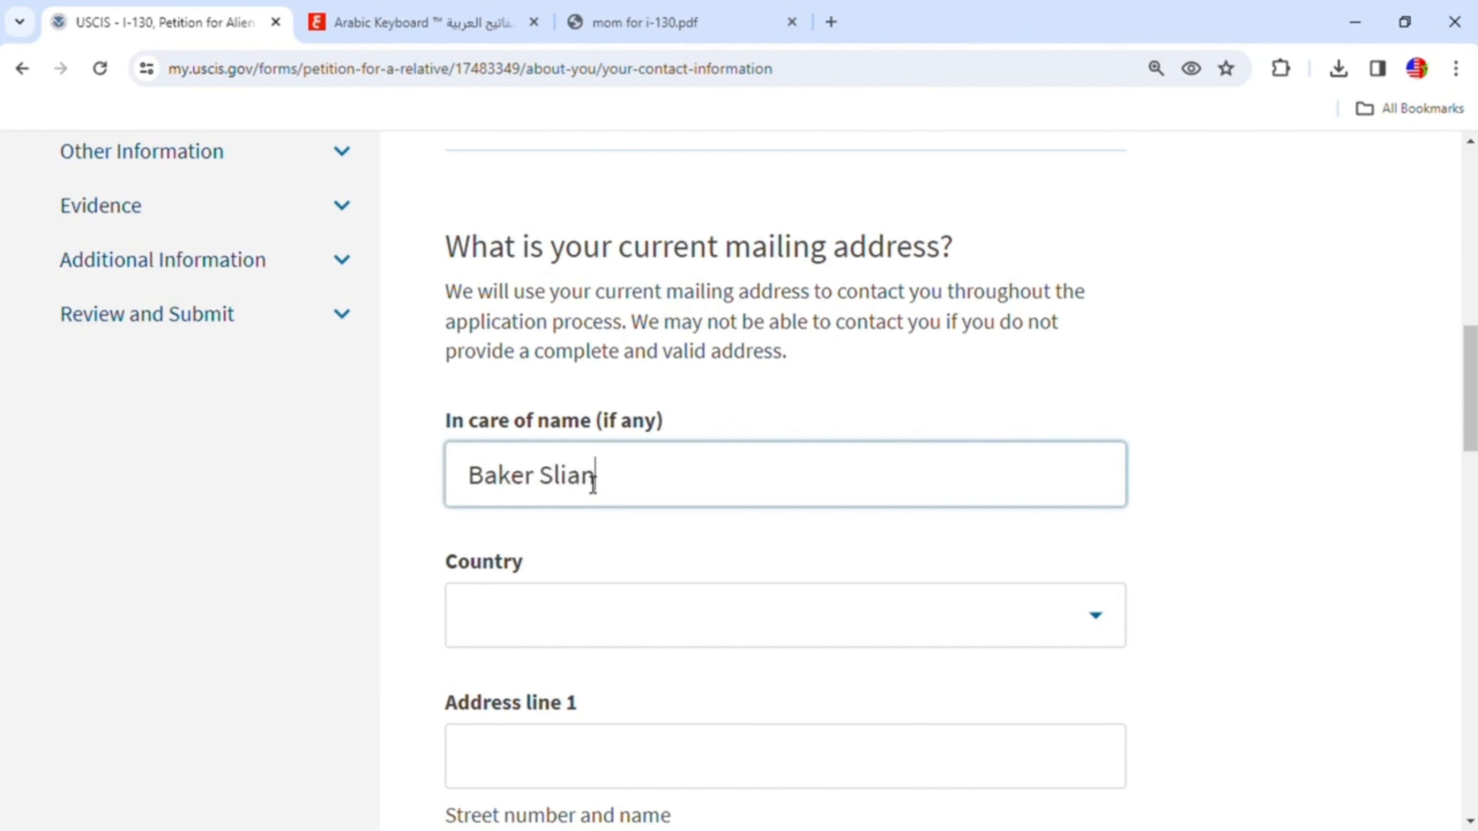
- Set the mailing address country to United States
scroll(825, 571, "down", 3)
left_click(1102, 408)
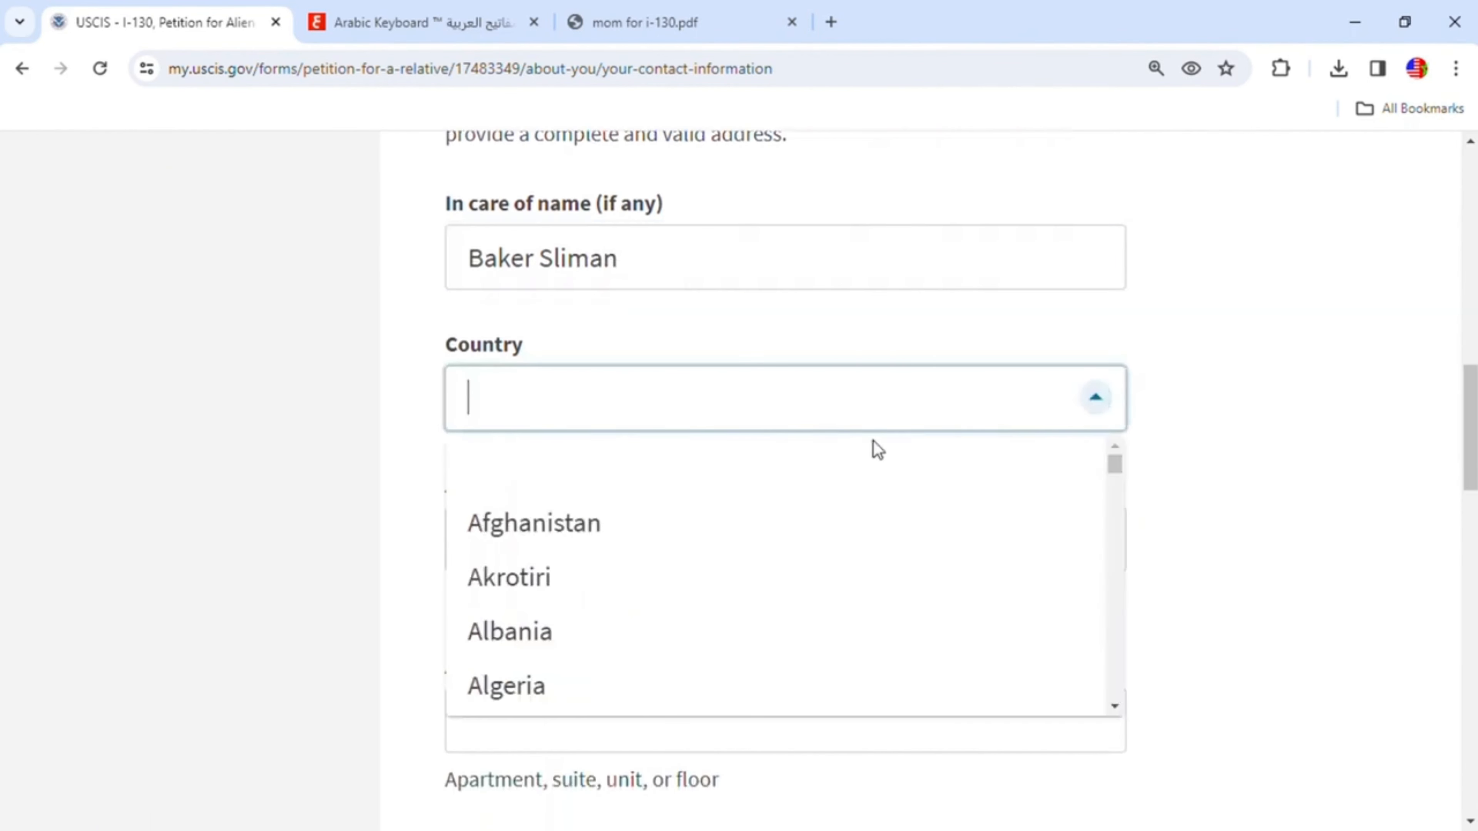
type("m")
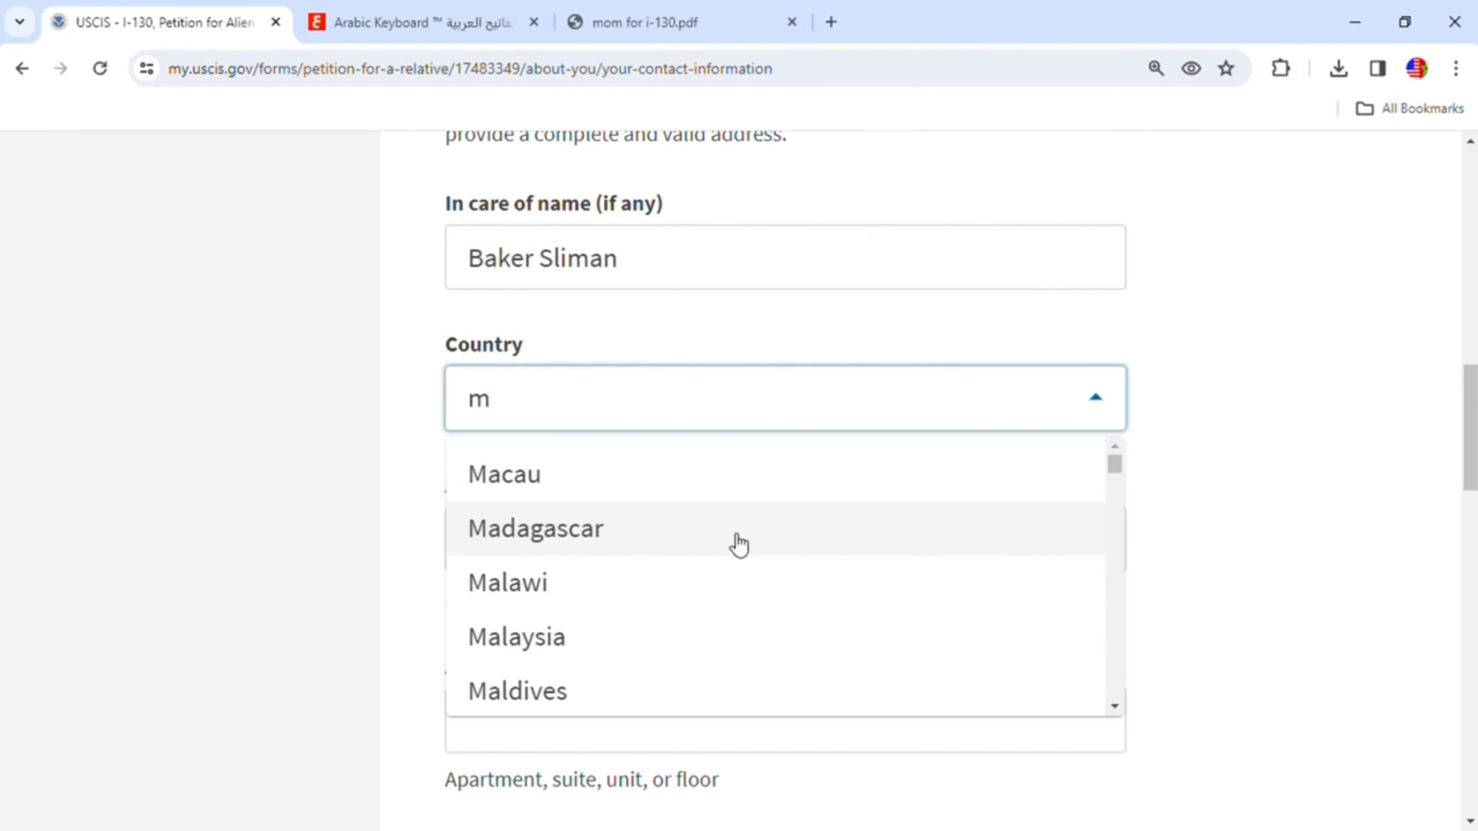
scroll(736, 546, "down", 3)
scroll(727, 552, "down", 3)
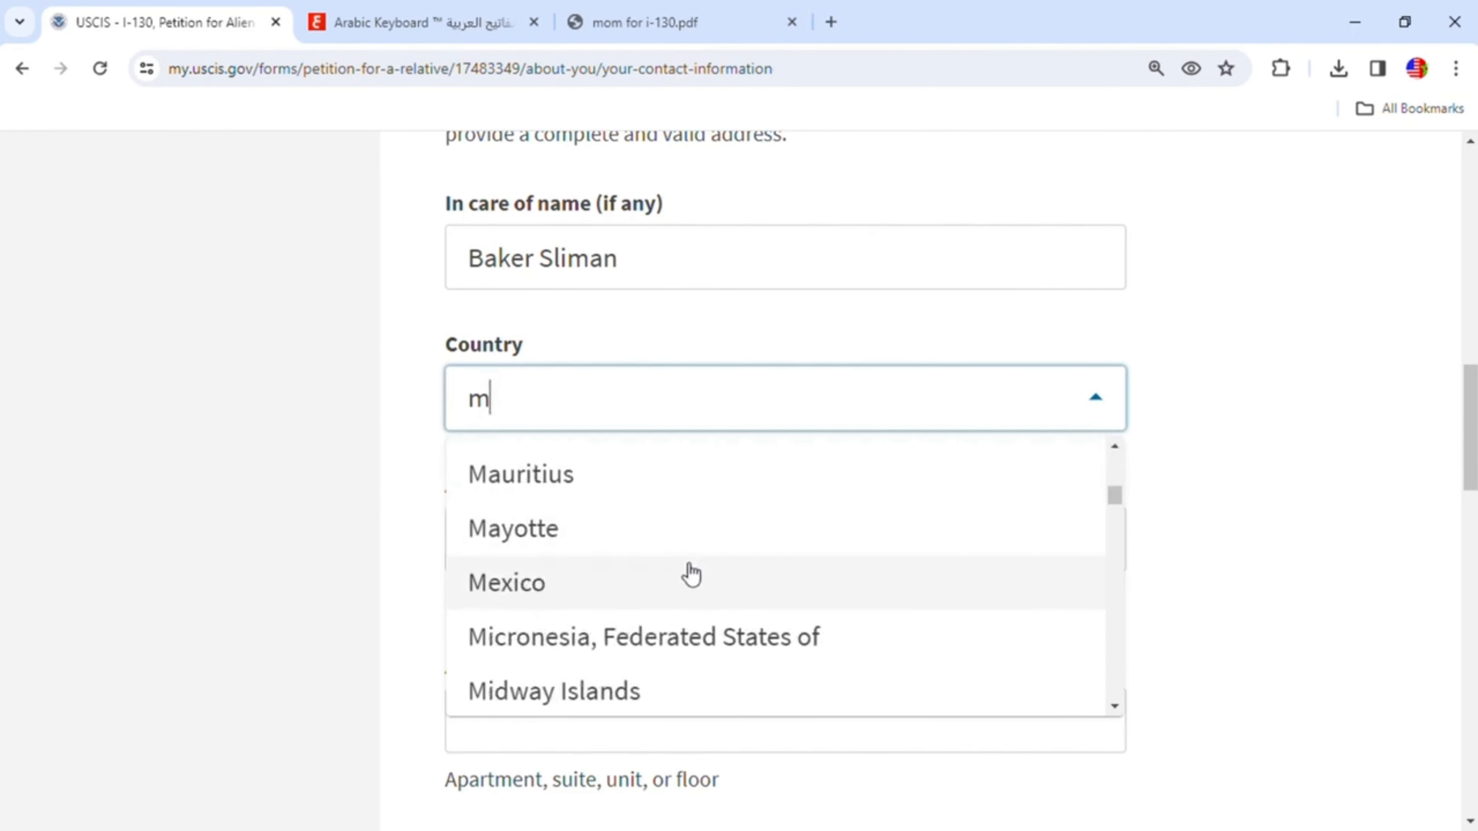
scroll(691, 573, "down", 2)
scroll(693, 571, "down", 5)
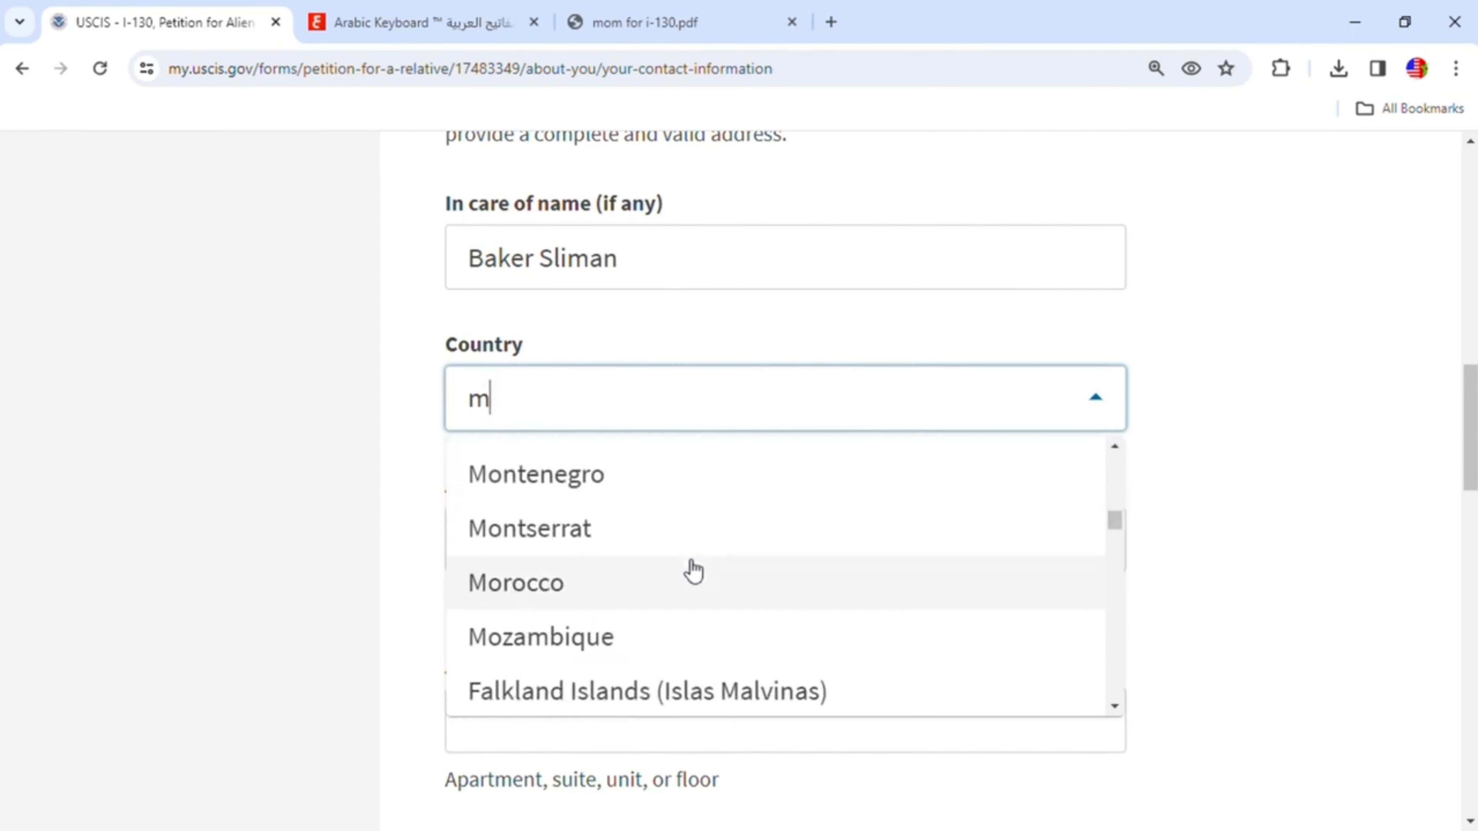
scroll(696, 564, "up", 6)
key("BackSpace")
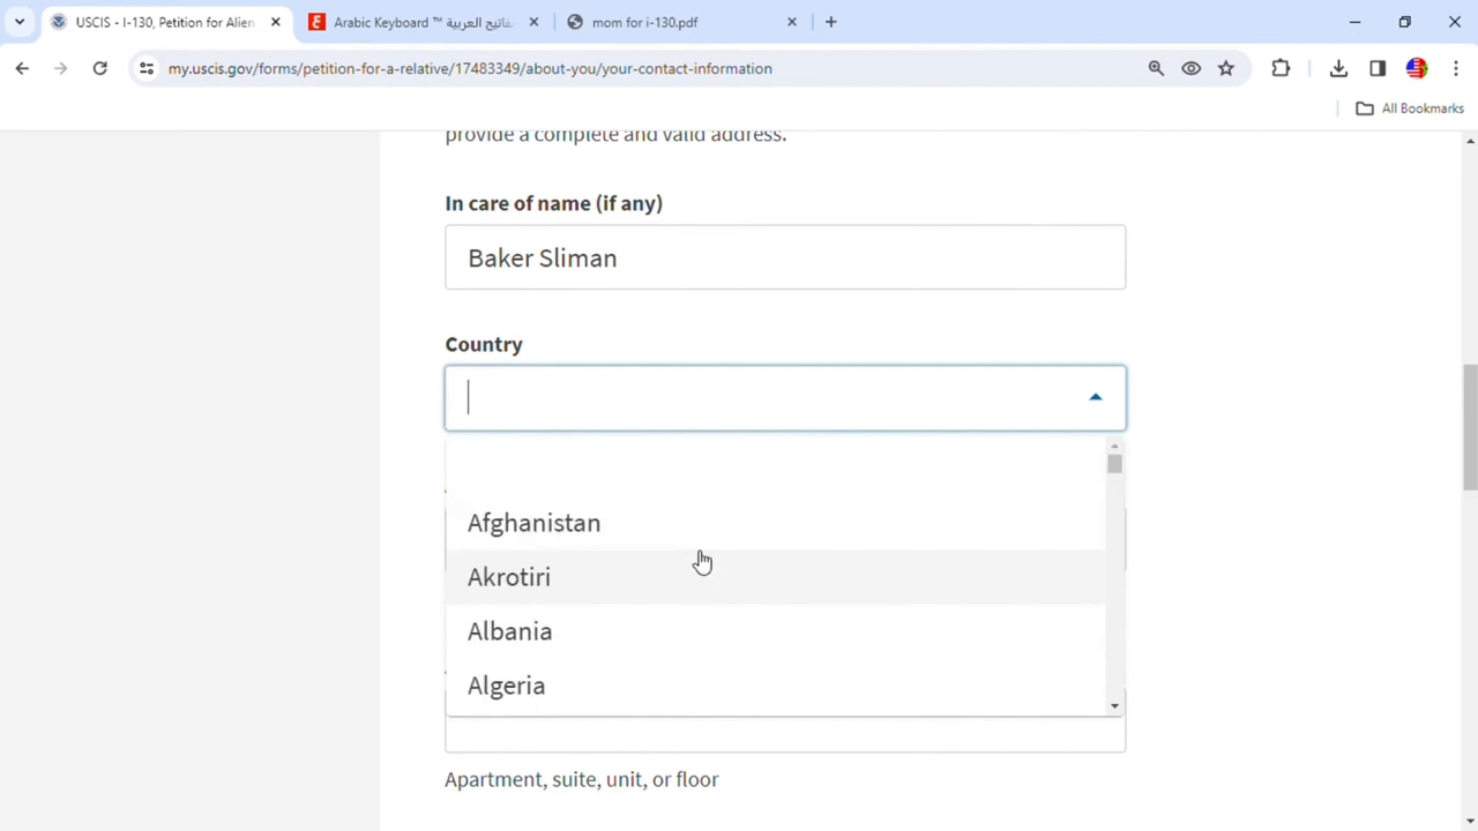
type("un")
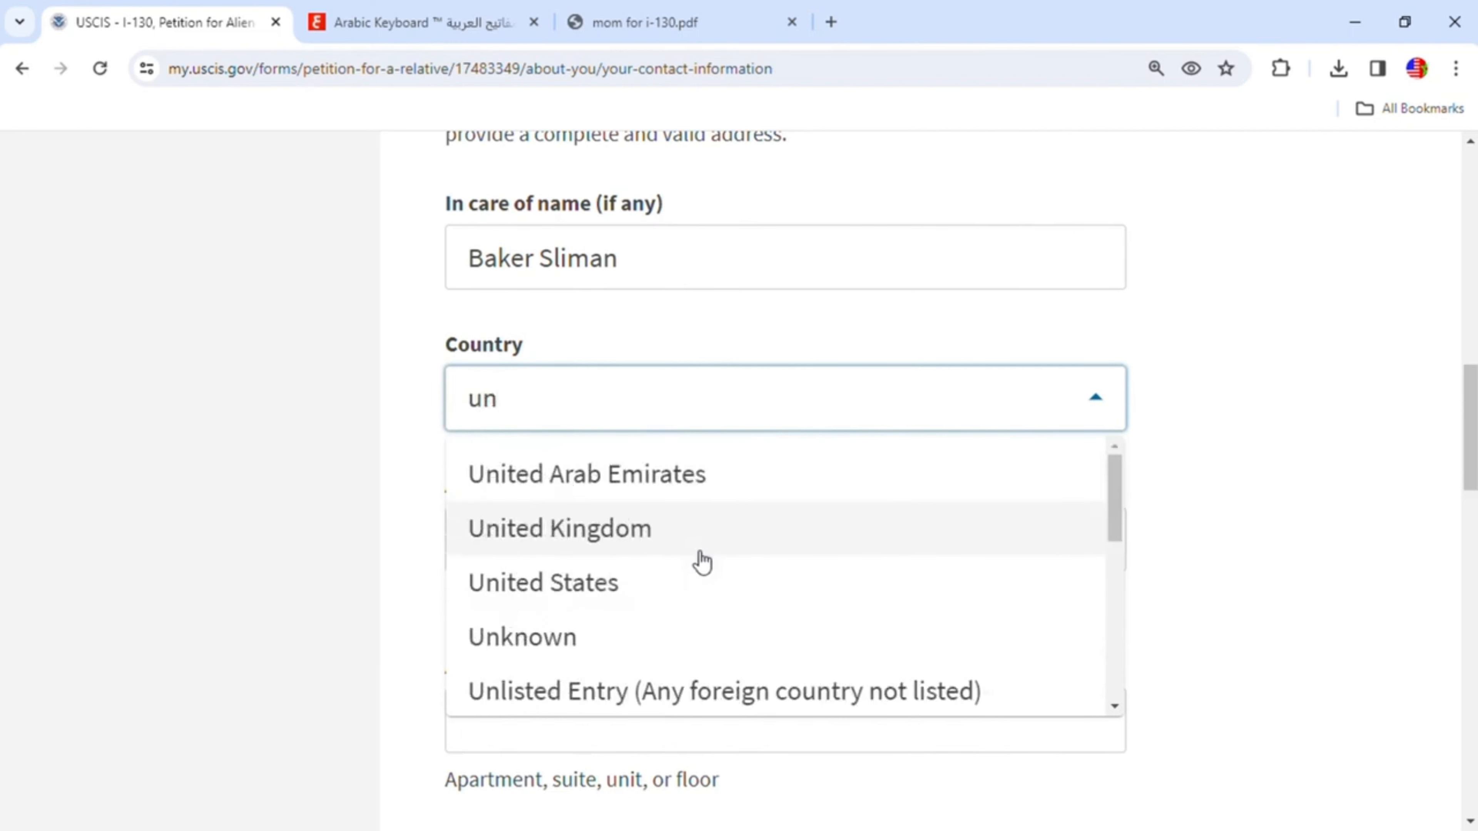
left_click(630, 596)
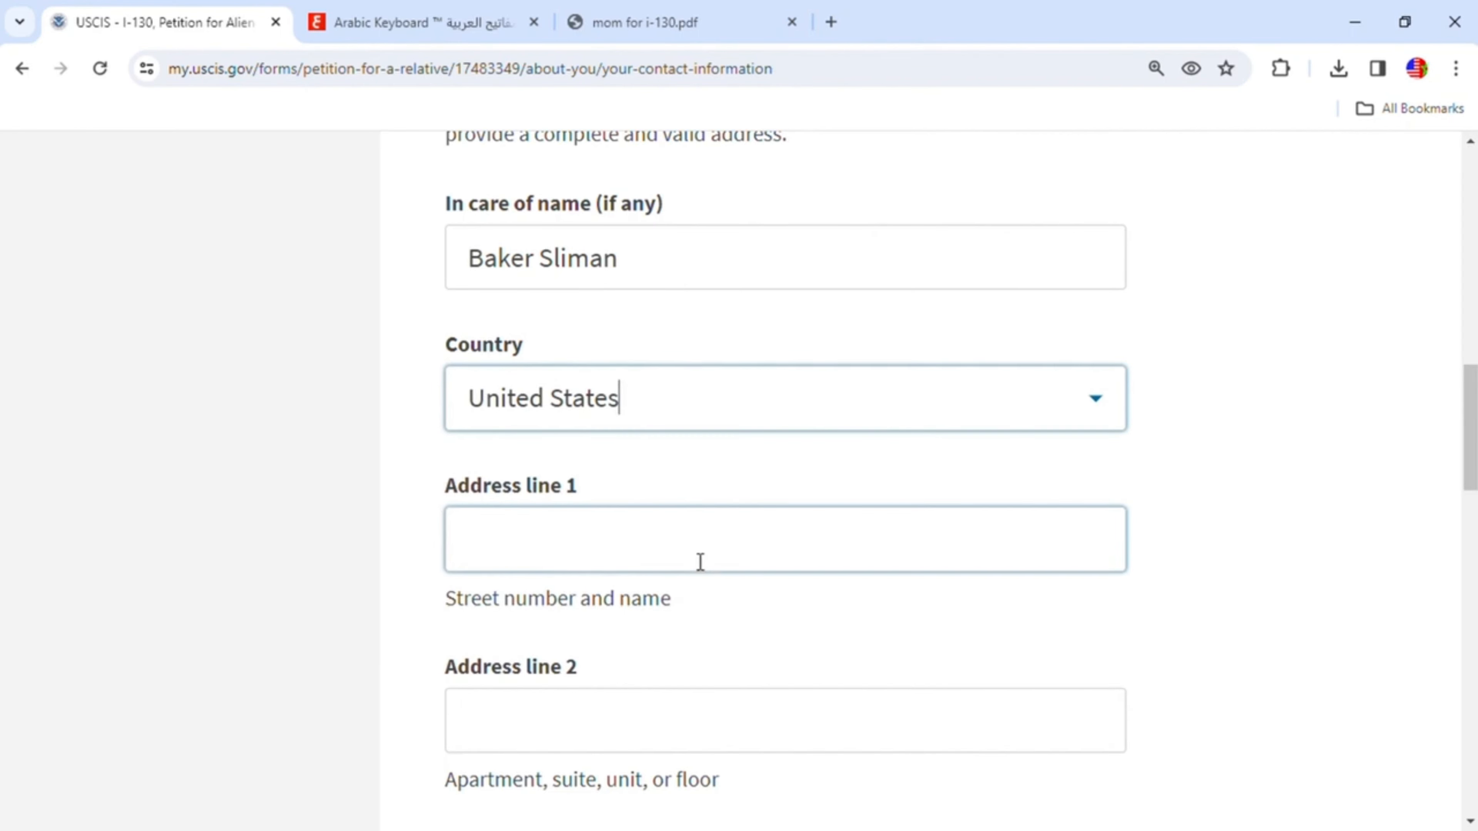
- Enter the petitioner's street number and name in Address line 2
scroll(697, 558, "down", 1)
left_click(620, 607)
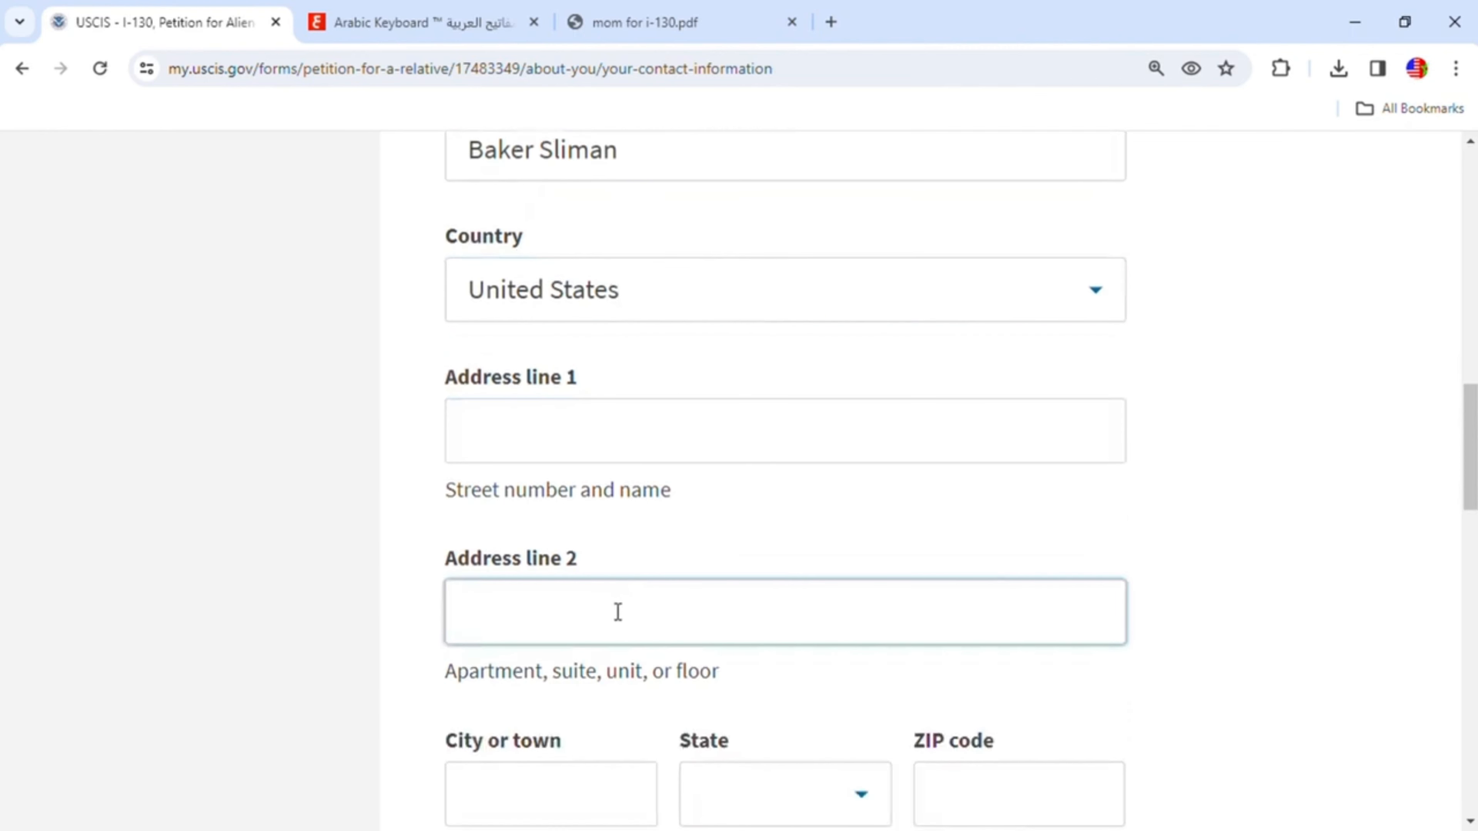
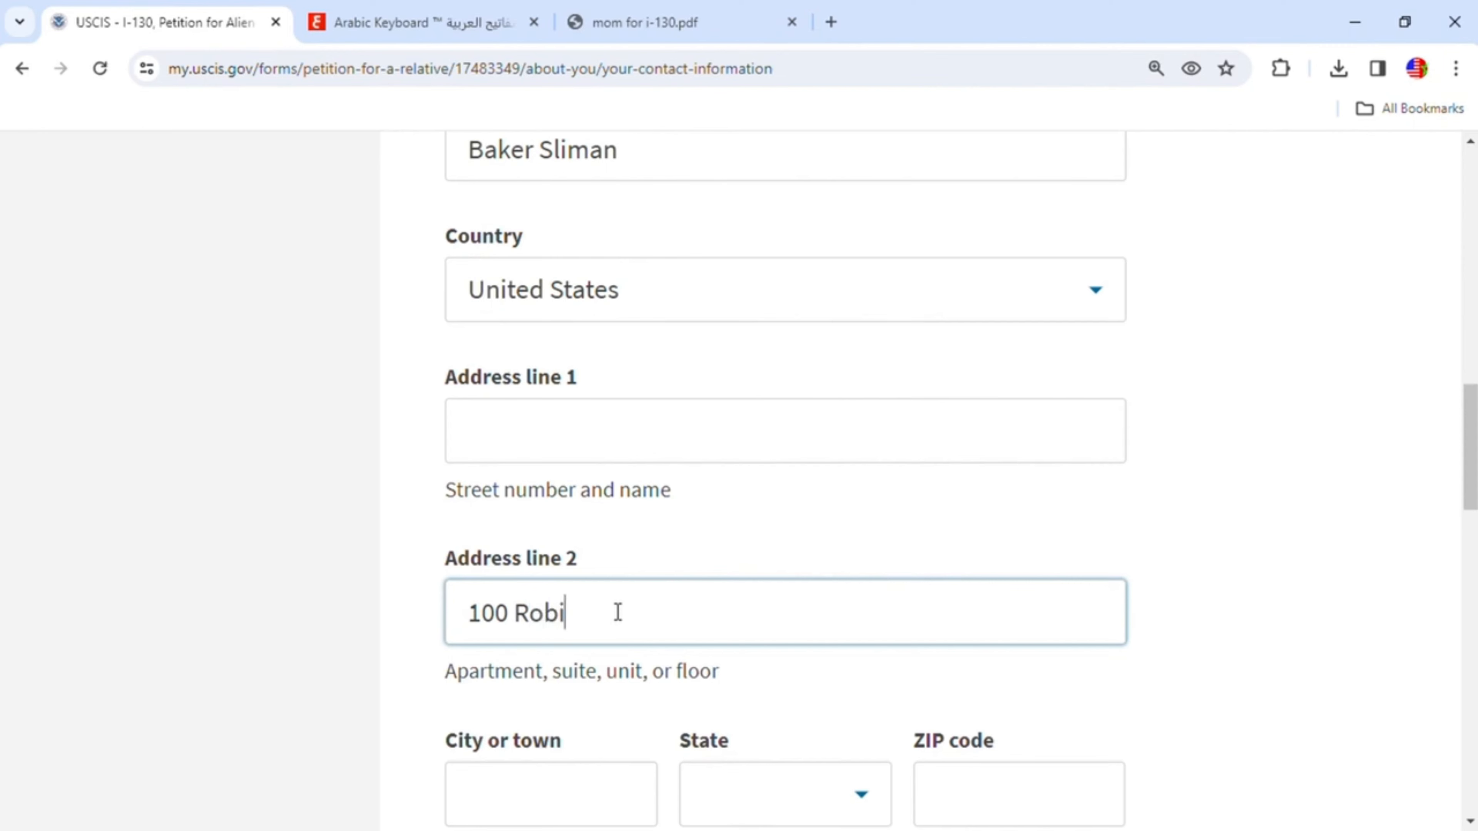
- Enter the mailing address city and choose its state
scroll(618, 613, "down", 5)
left_click(600, 472)
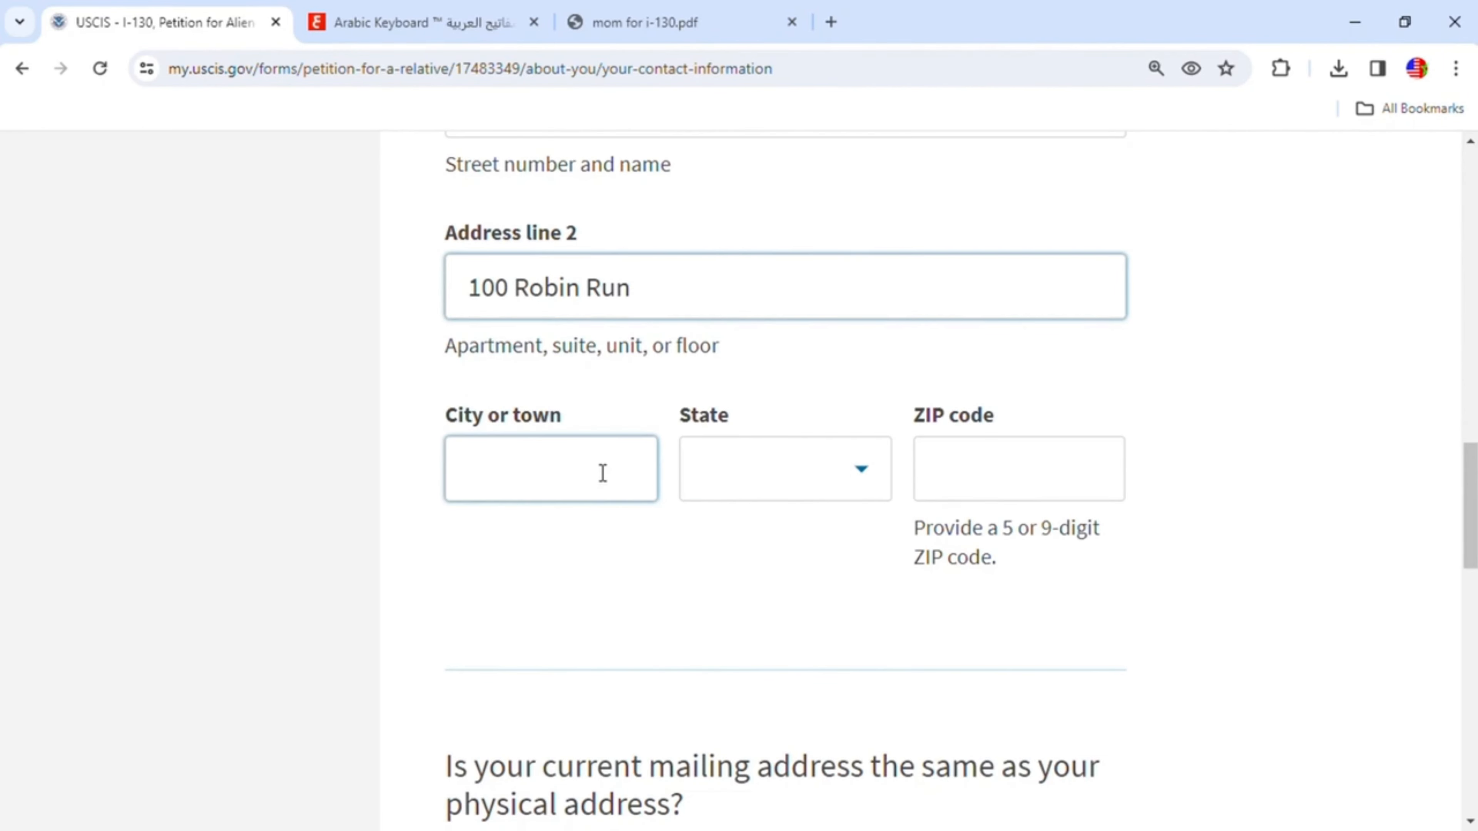
type("Ind")
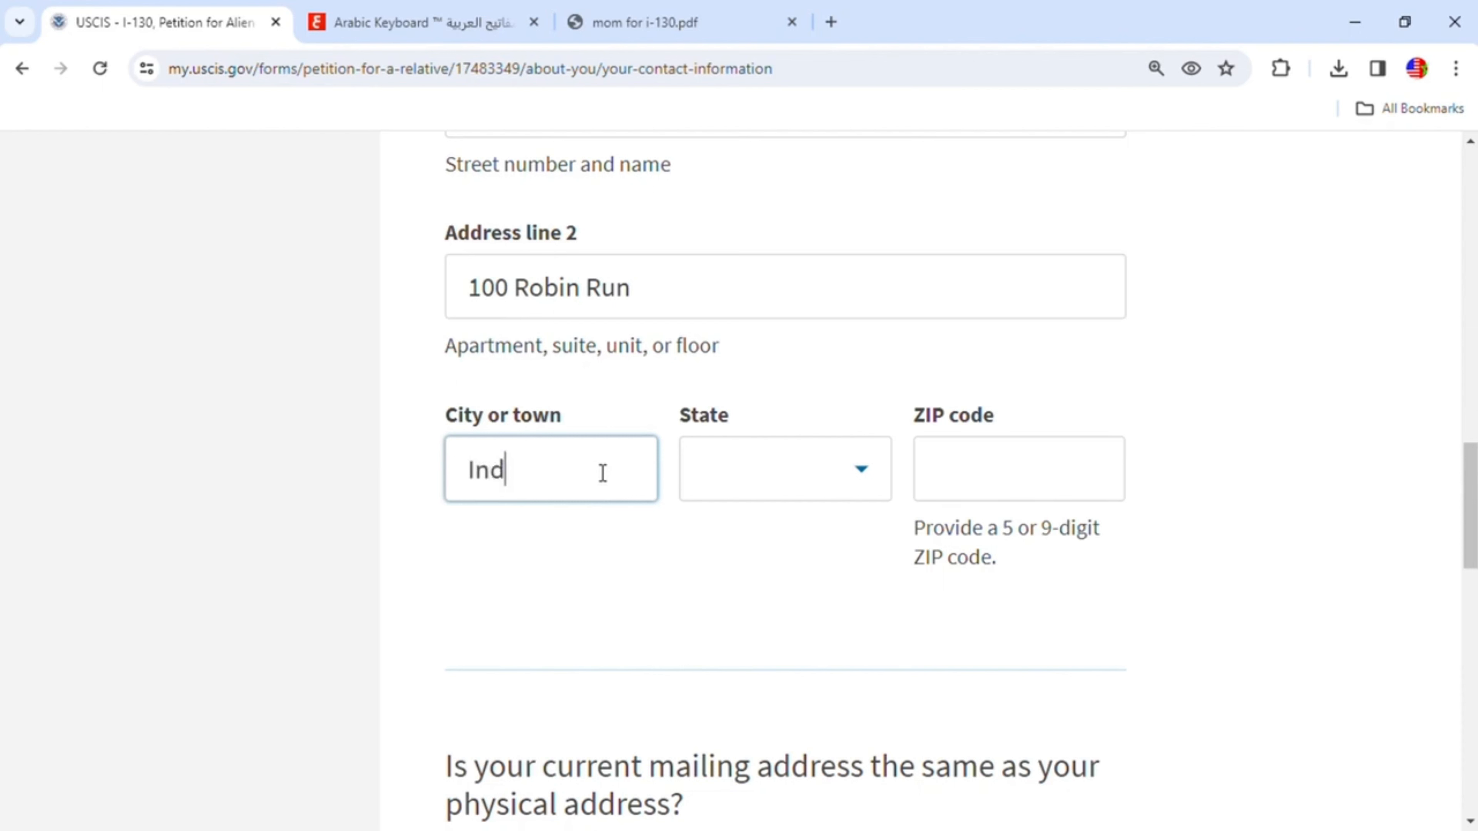
type("ianapolis")
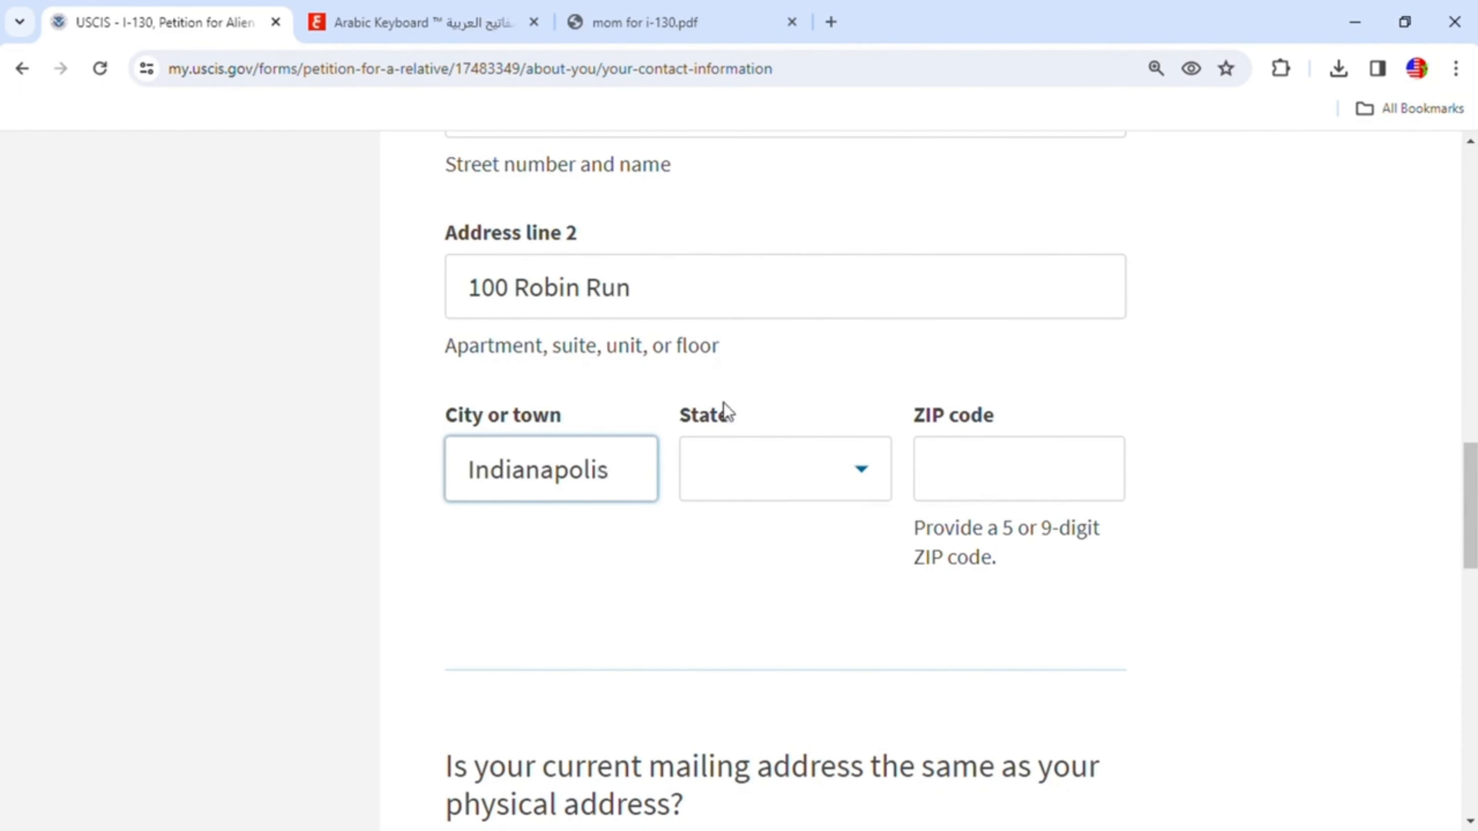
left_click(861, 476)
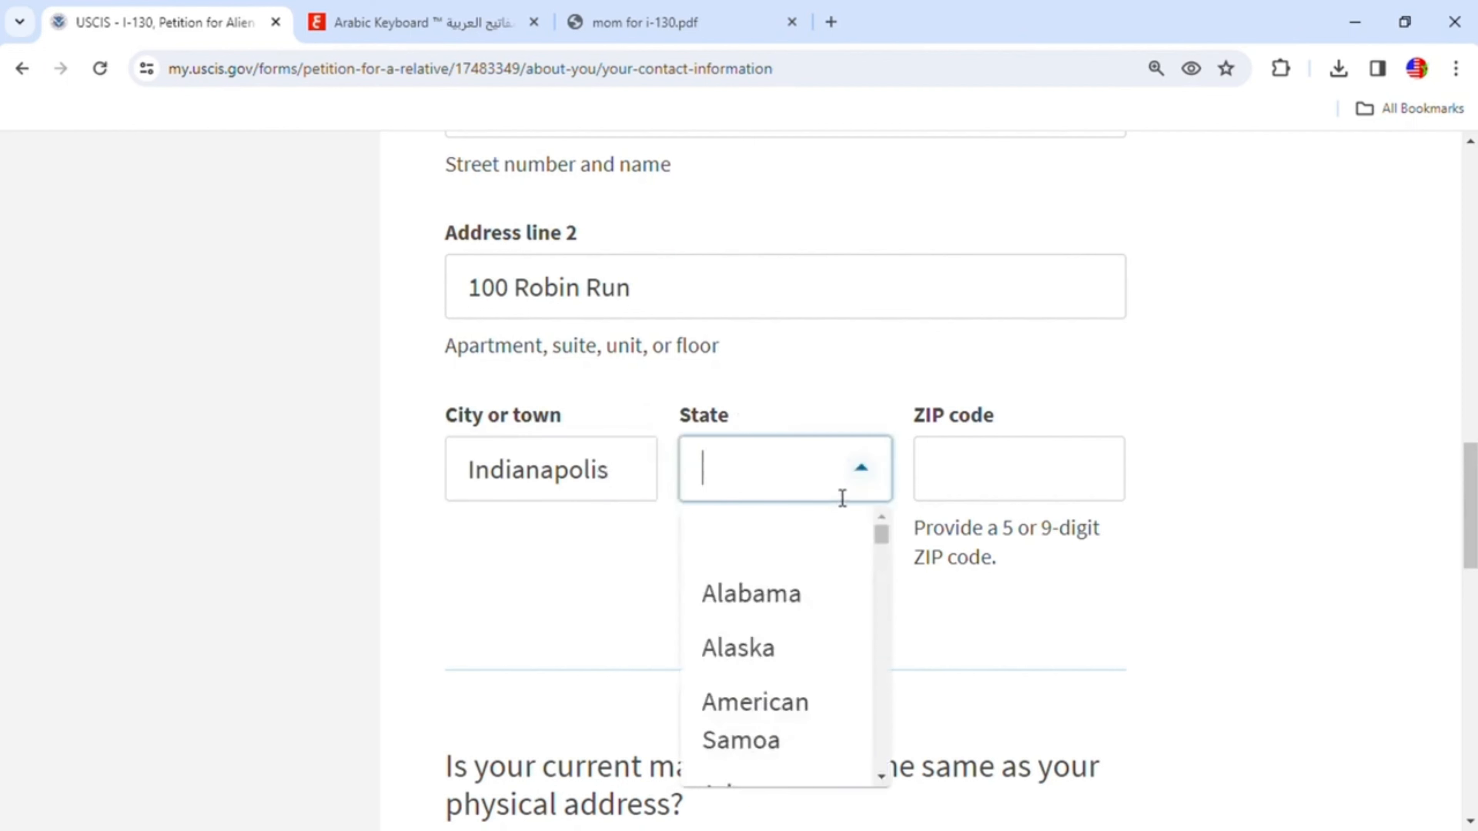
type("i")
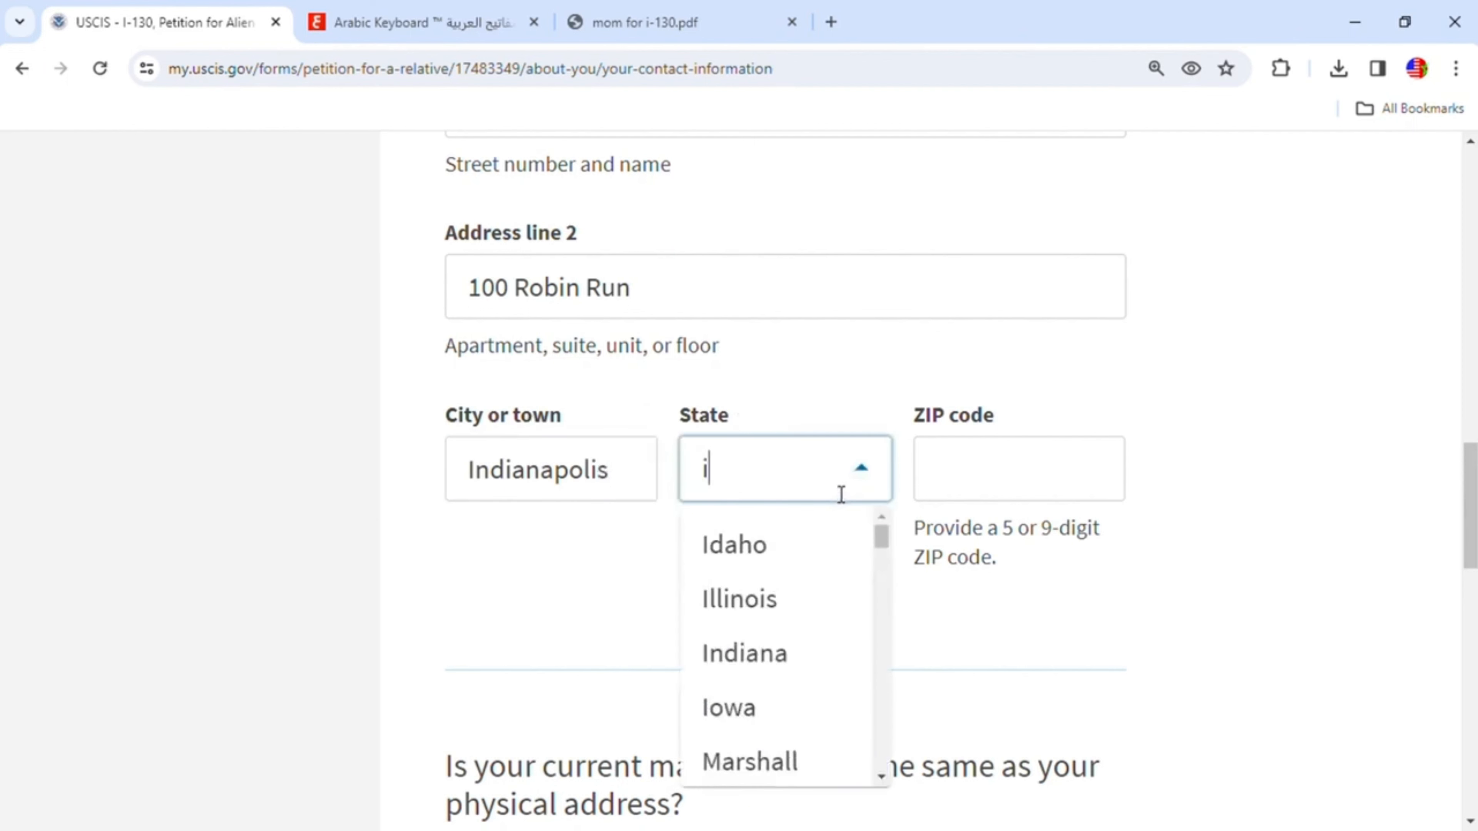
left_click(782, 656)
- Enter the mailing address ZIP code
left_click(1039, 483)
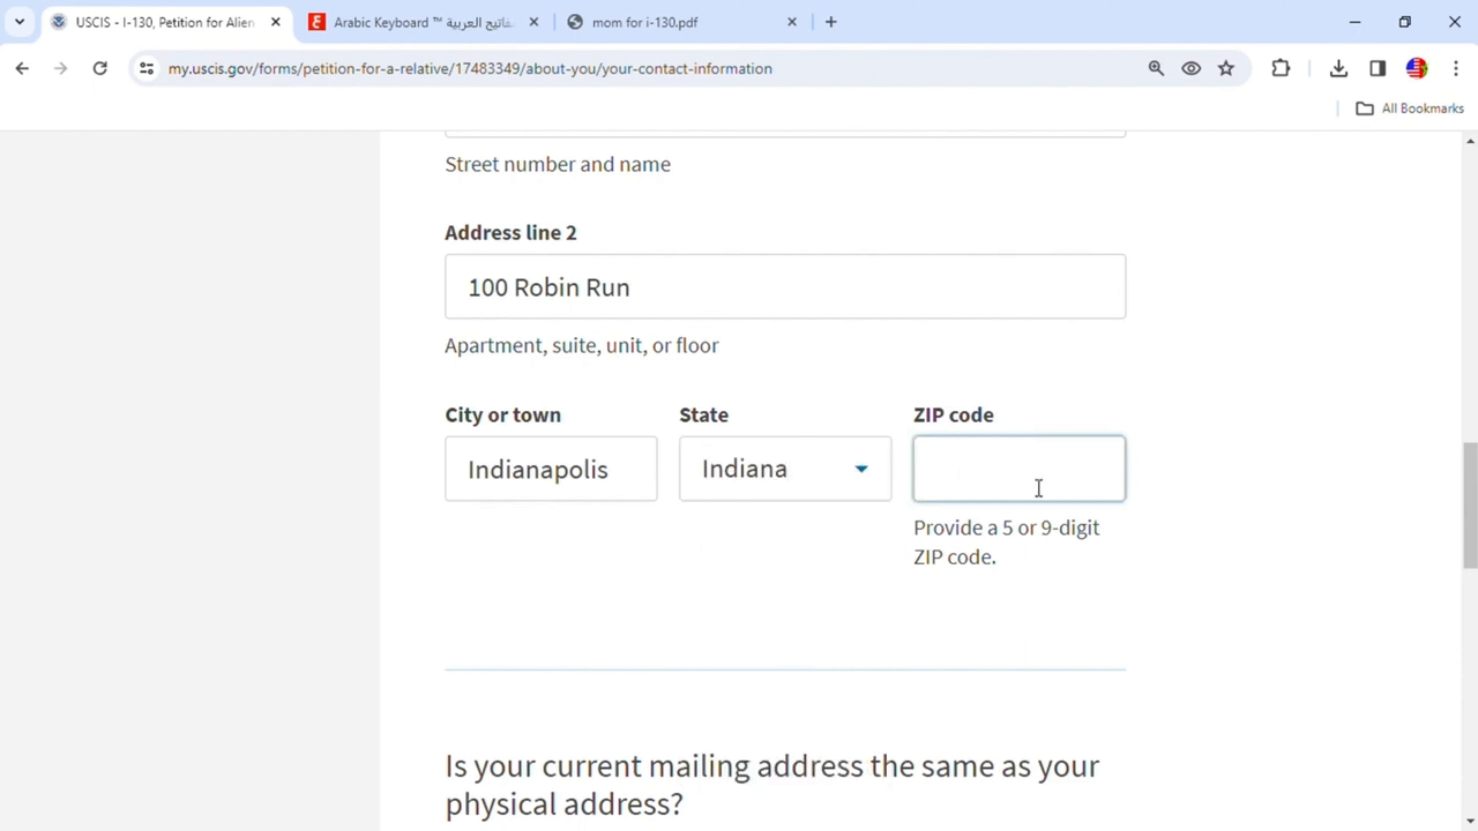
type("46254")
scroll(1082, 527, "down", 5)
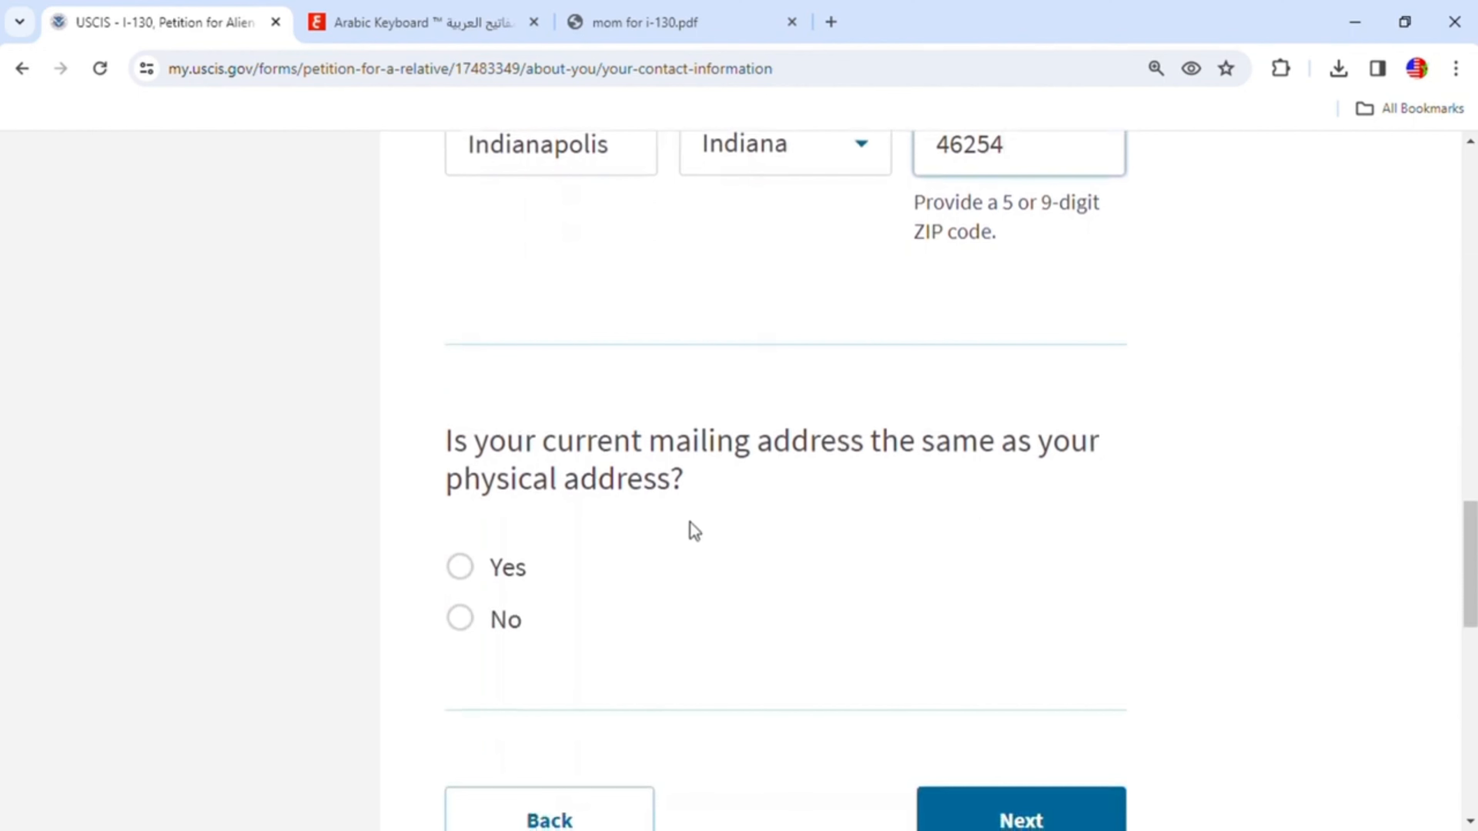
- Answer Yes that the mailing address is the same as the physical address and continue
left_click(482, 568)
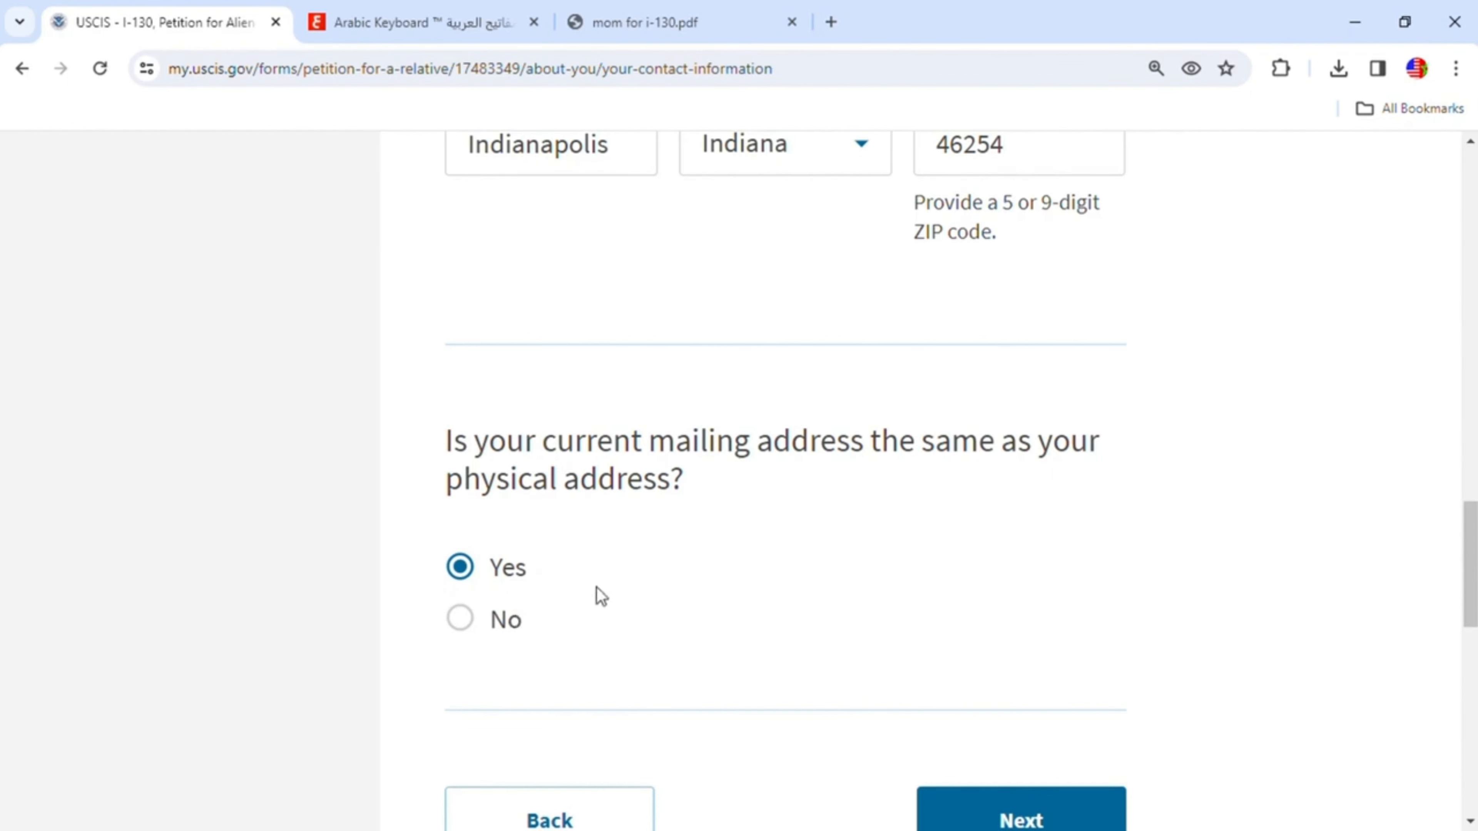
scroll(716, 604, "down", 2)
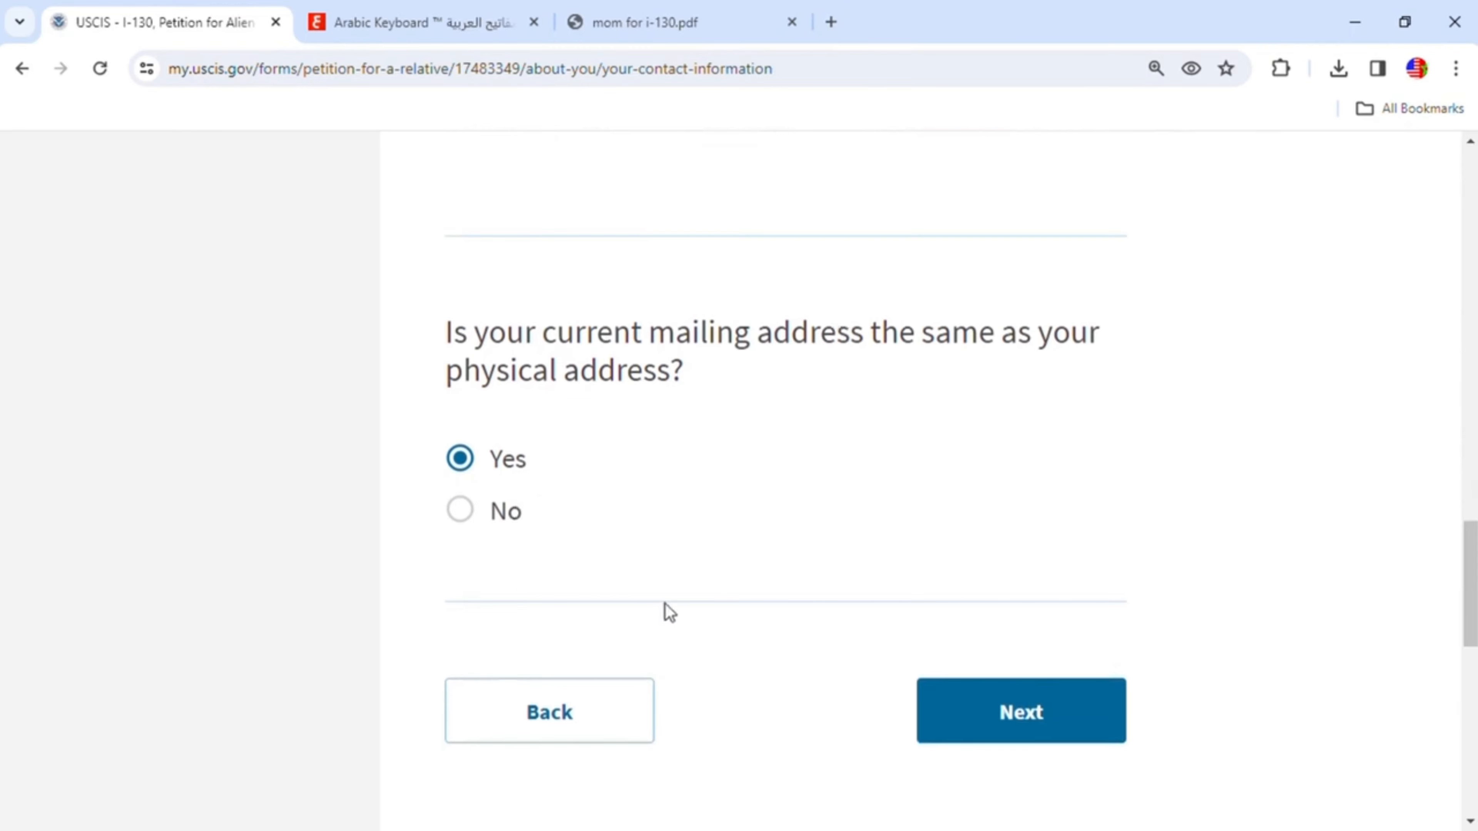
left_click(976, 713)
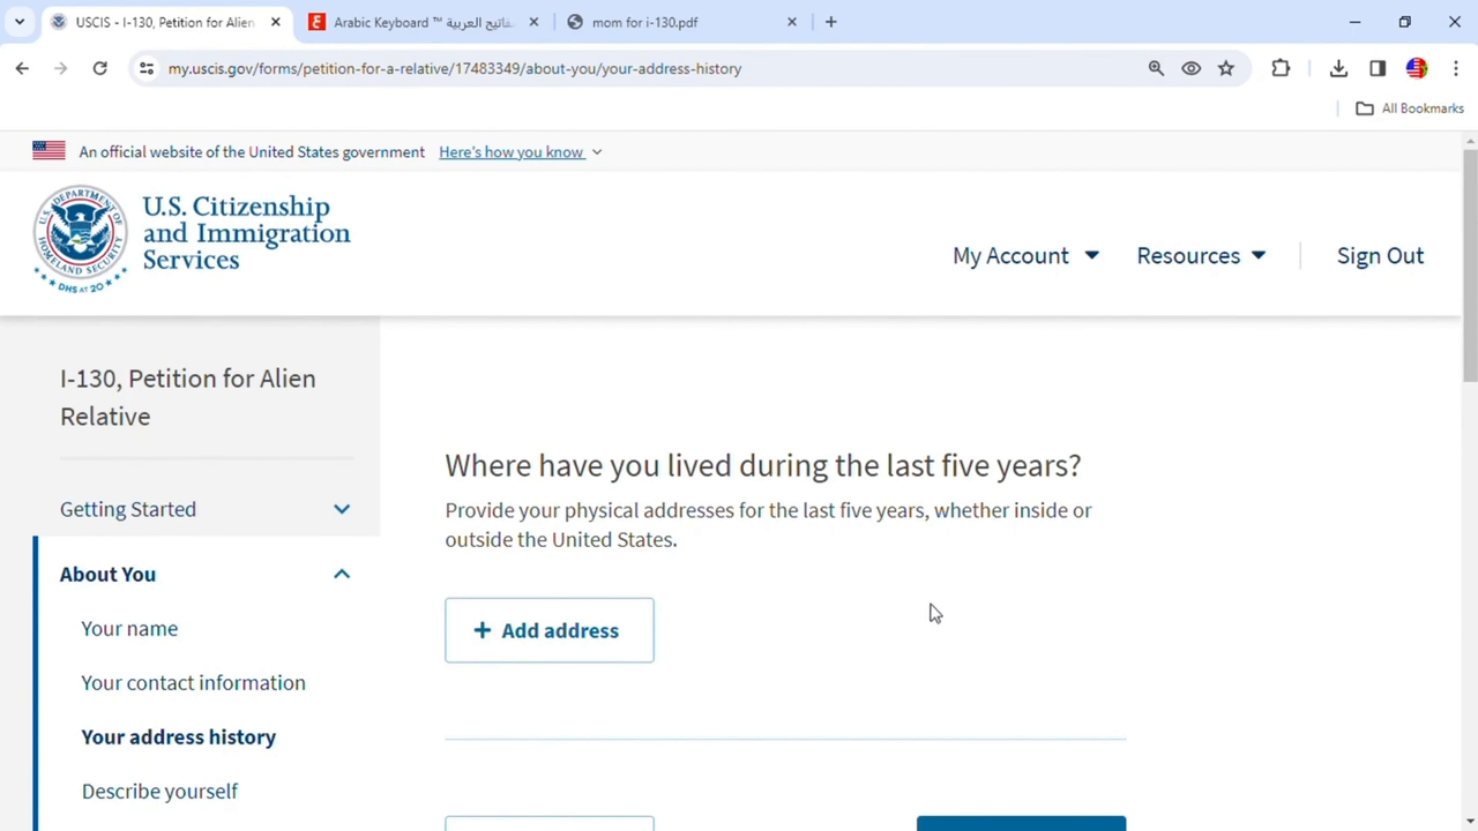
- Open a new address entry in the five-year address history
scroll(930, 605, "down", 2)
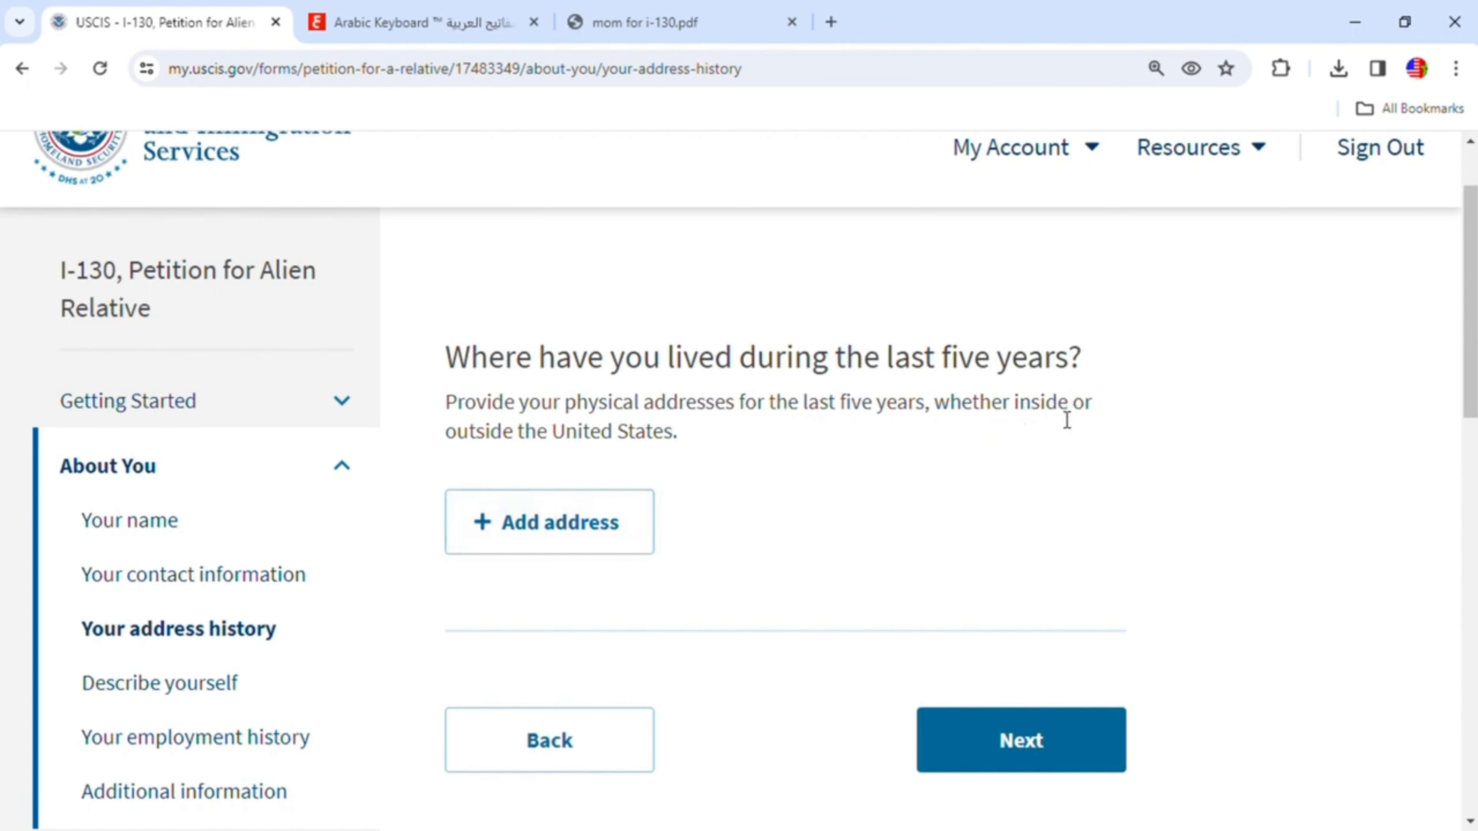
left_click(581, 532)
scroll(696, 439, "up", 3)
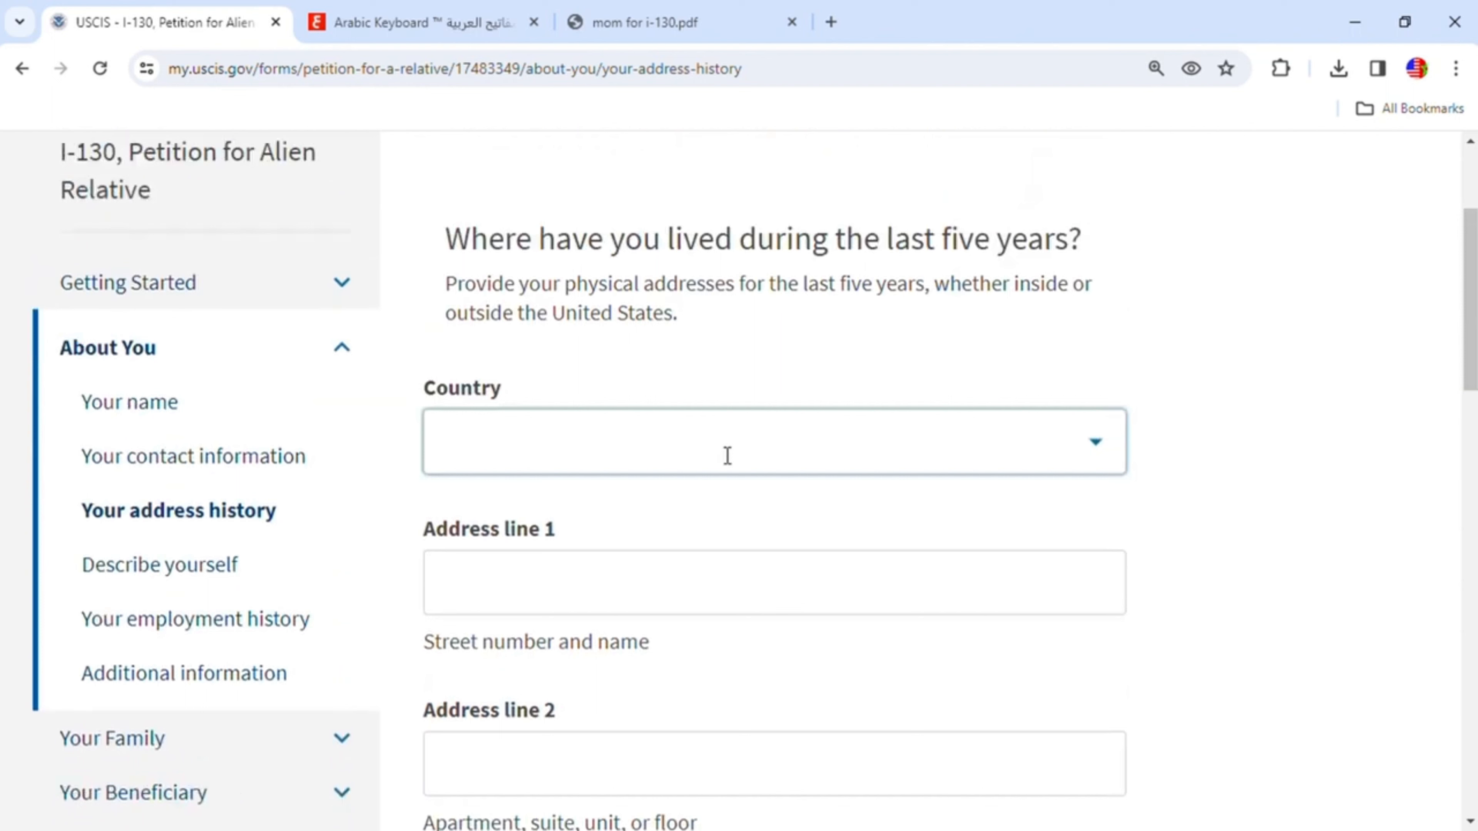
left_click(727, 449)
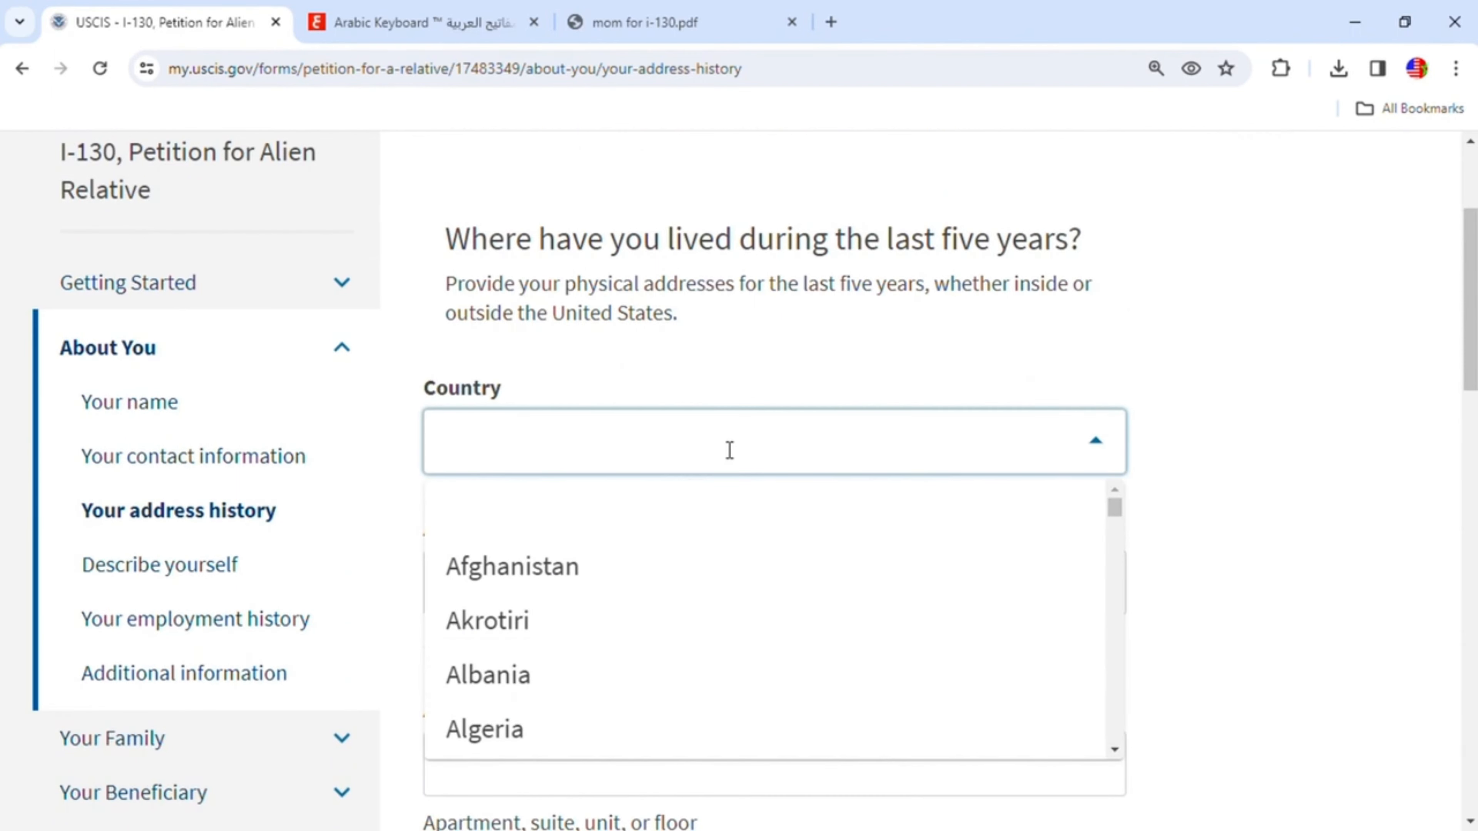
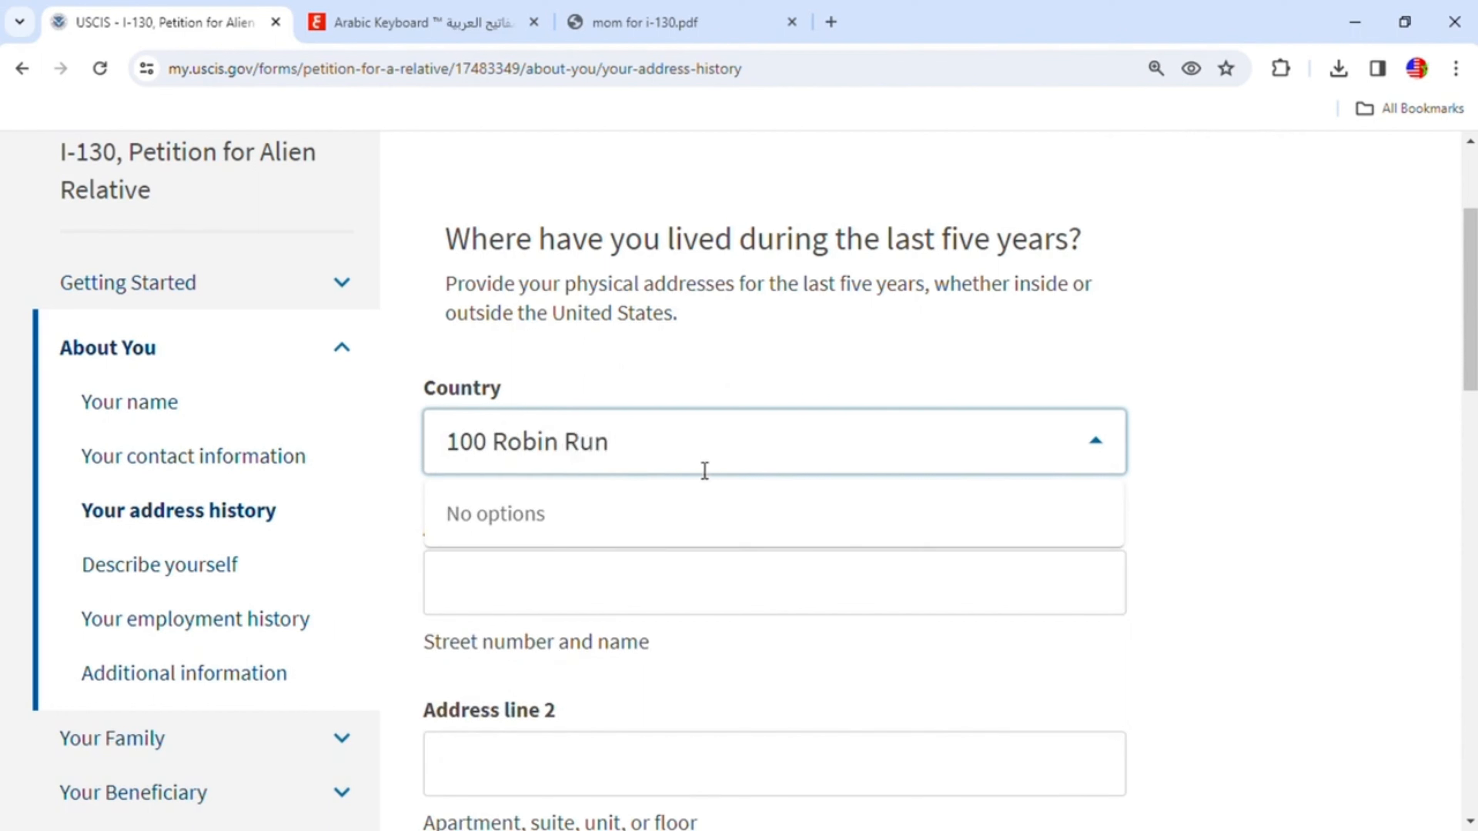
scroll(594, 567, "down", 3)
left_click(854, 446)
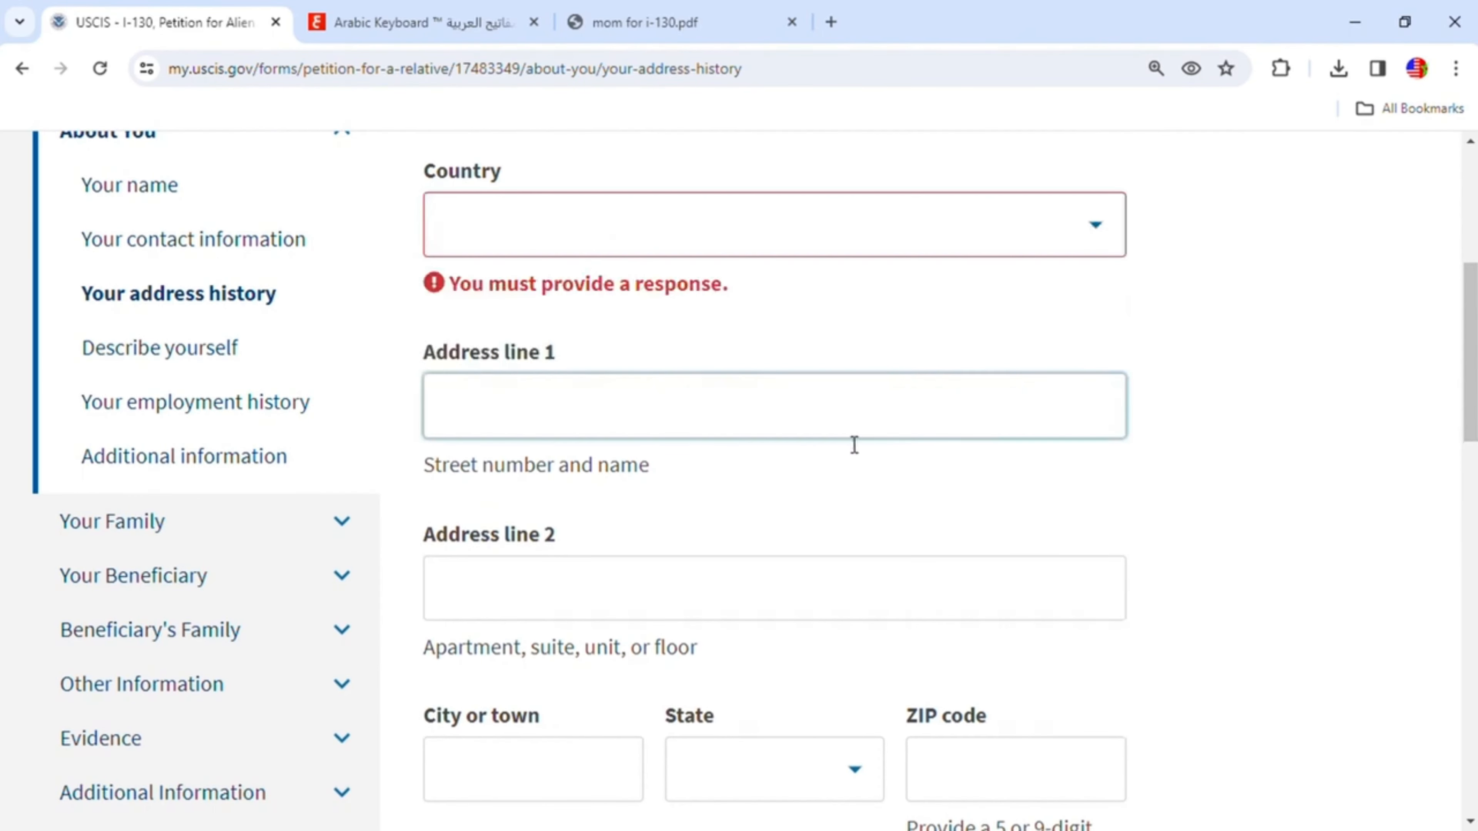
- Set the address history entry's country to United States
scroll(699, 376, "up", 5)
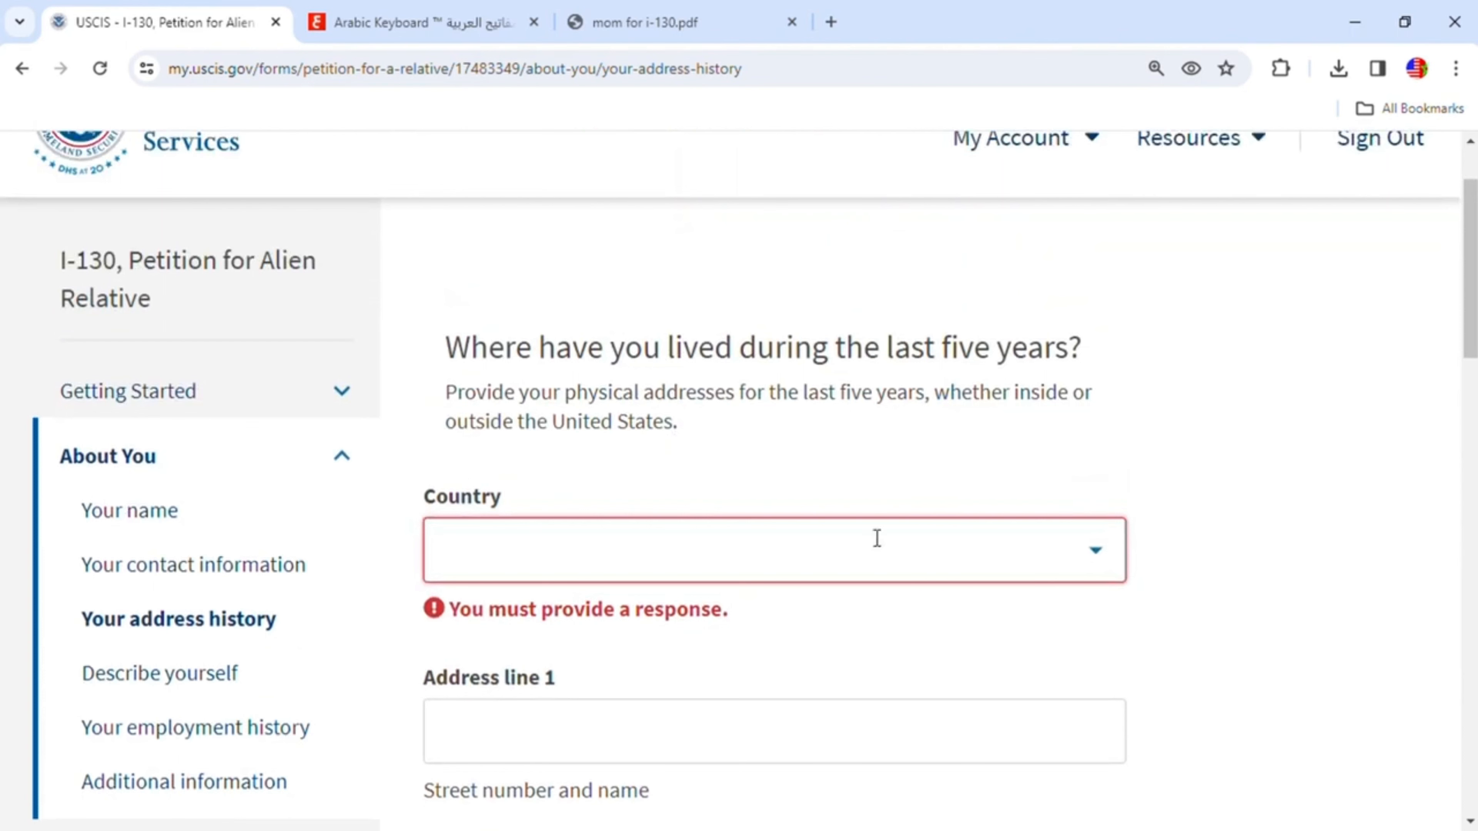
left_click(853, 564)
type("u")
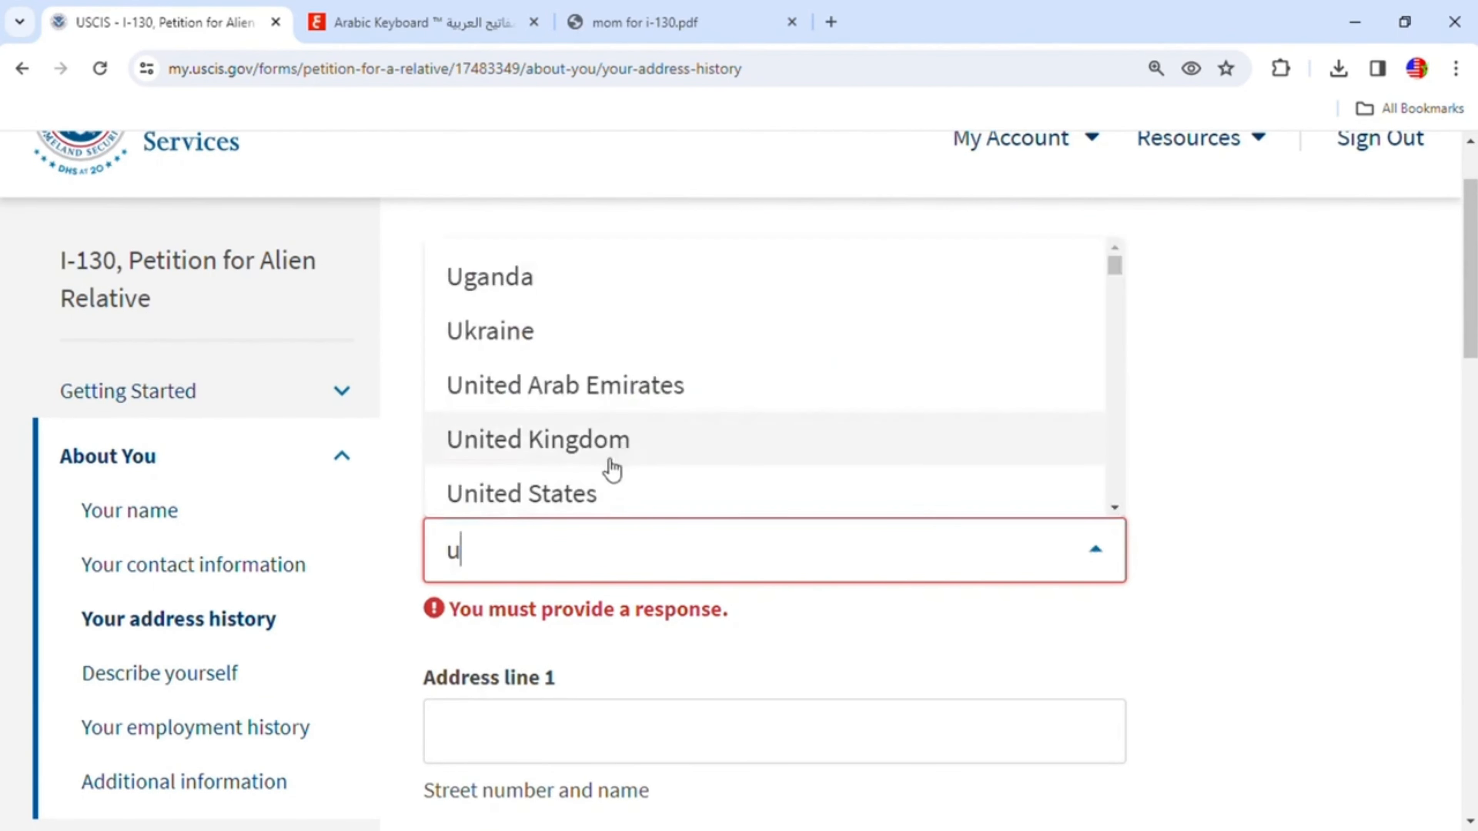
left_click(590, 496)
scroll(807, 558, "down", 2)
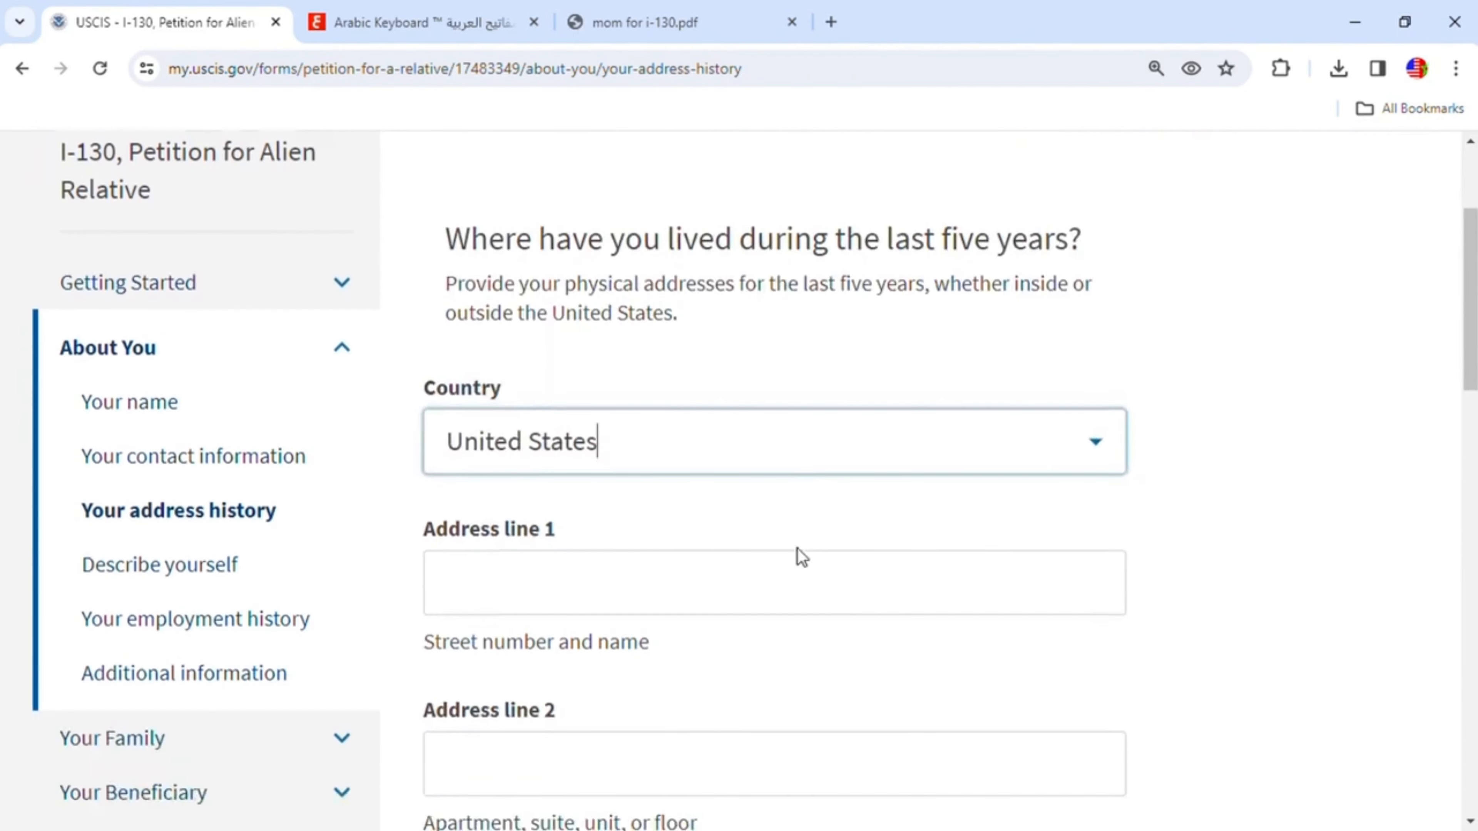
- Enter the petitioner's street number and name in Address line 1
scroll(798, 550, "down", 2)
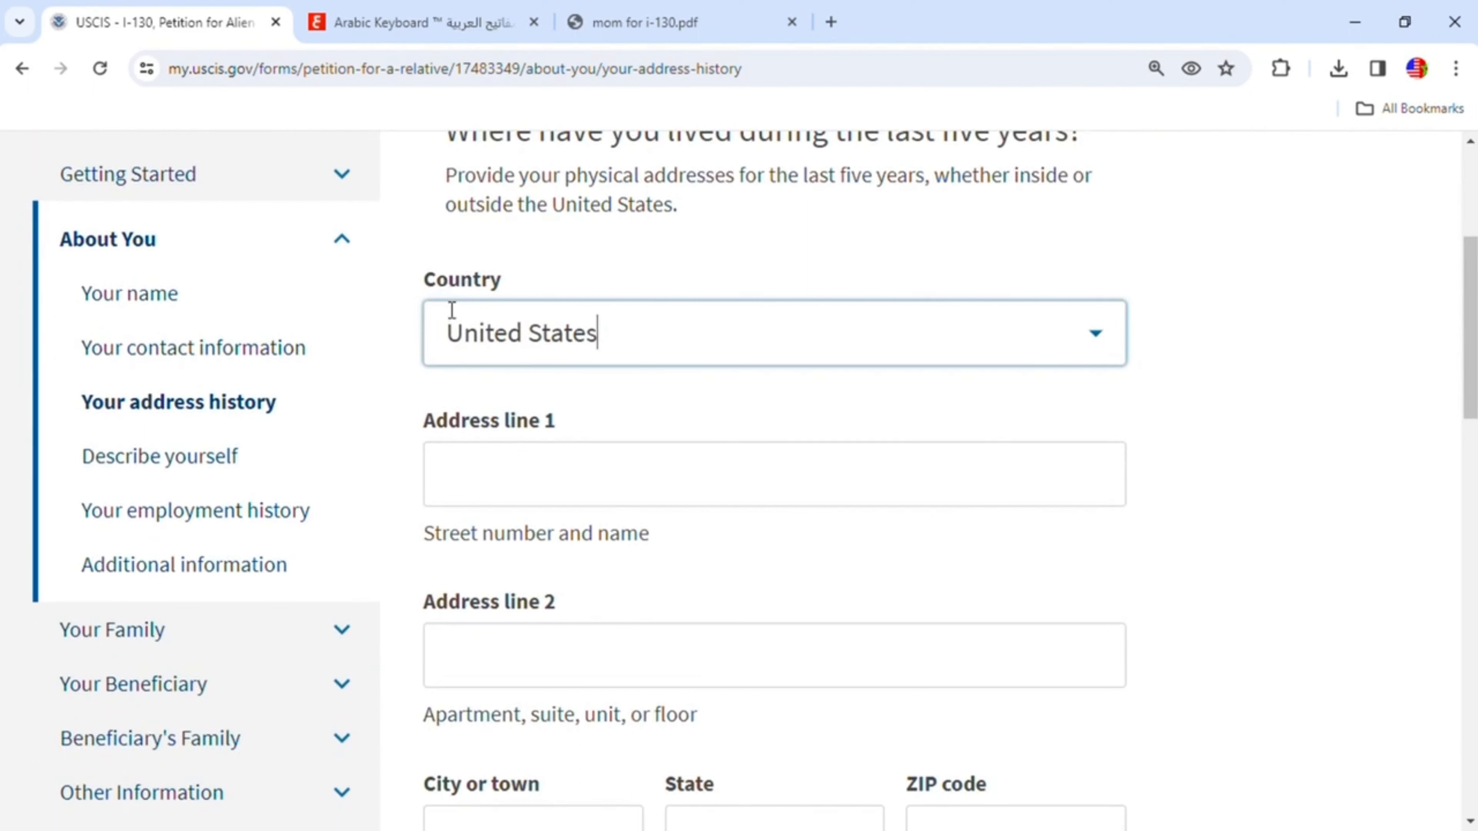
left_click(543, 478)
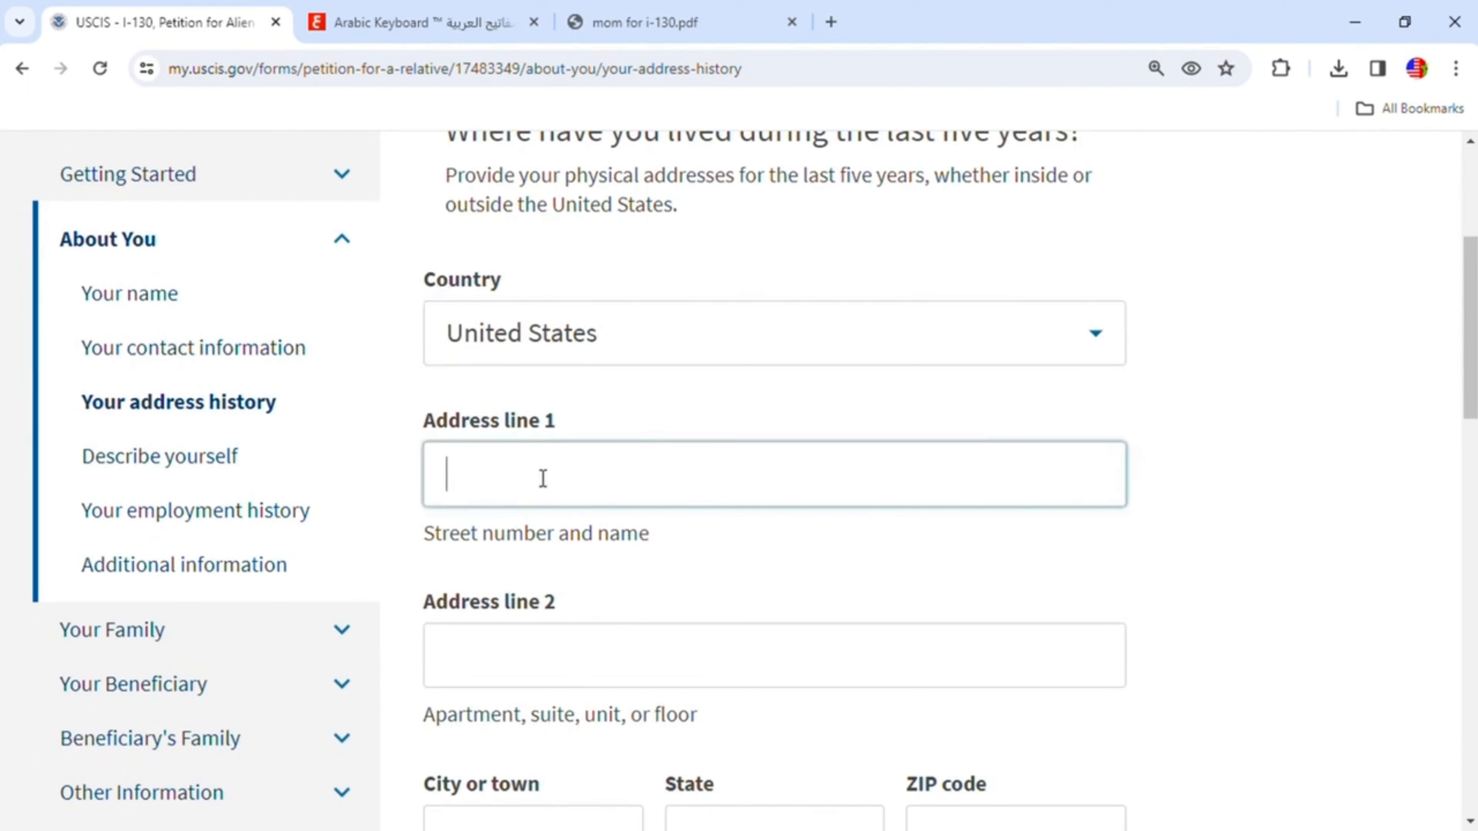
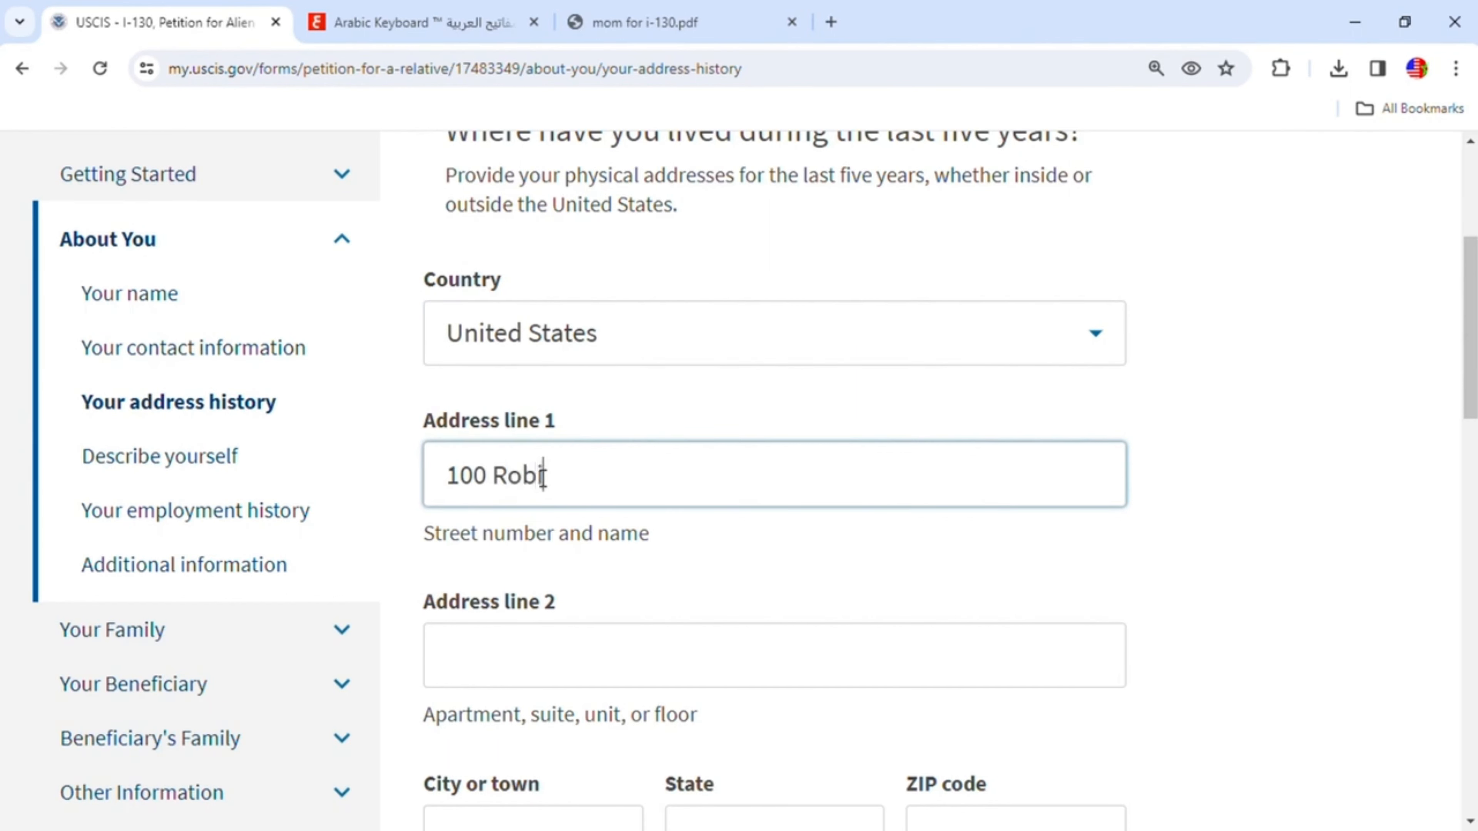
- Enter the address history city and choose Indiana as its state
scroll(765, 617, "down", 4)
left_click(584, 617)
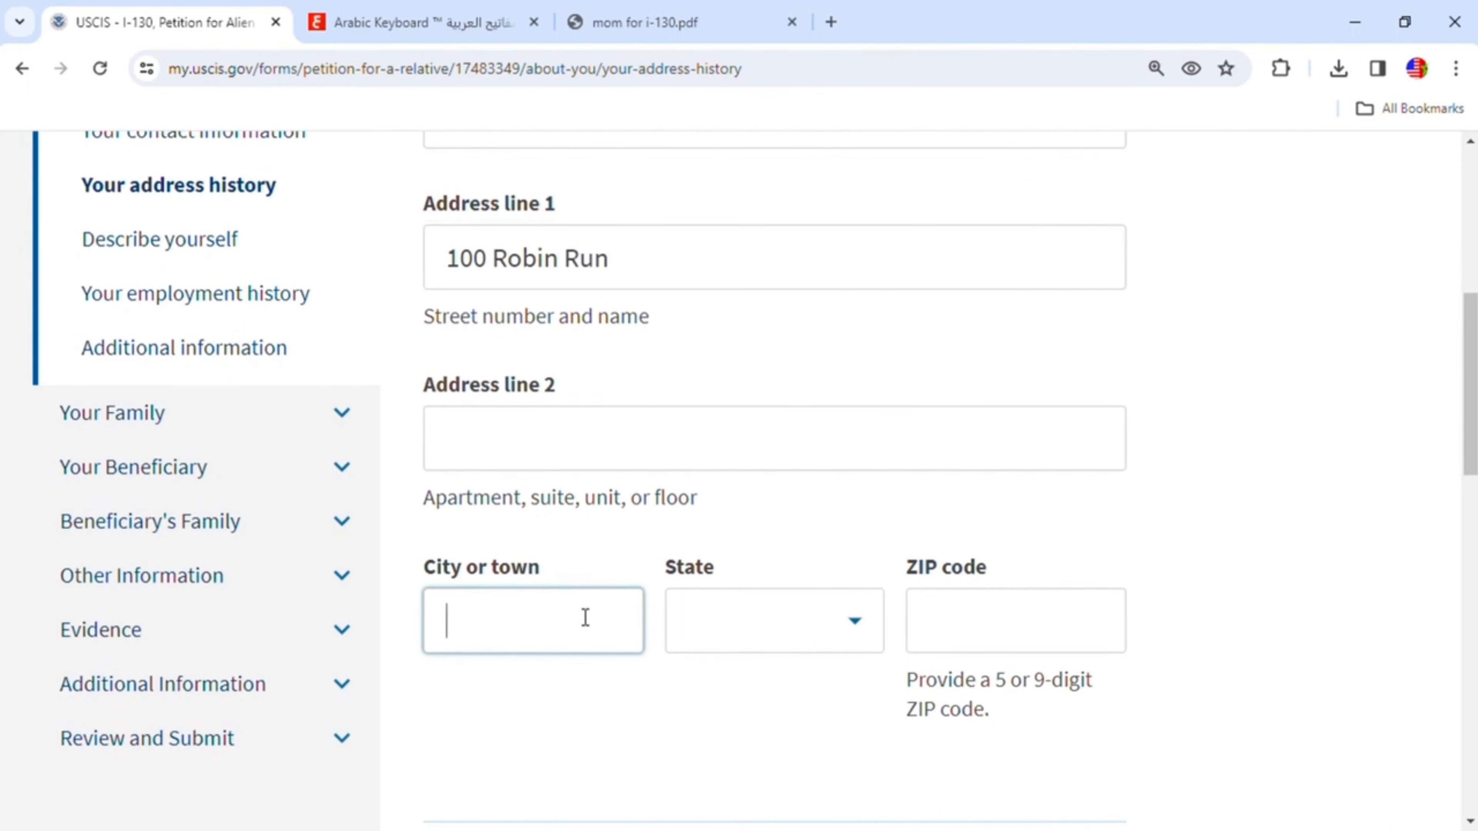
type("Indianapolis")
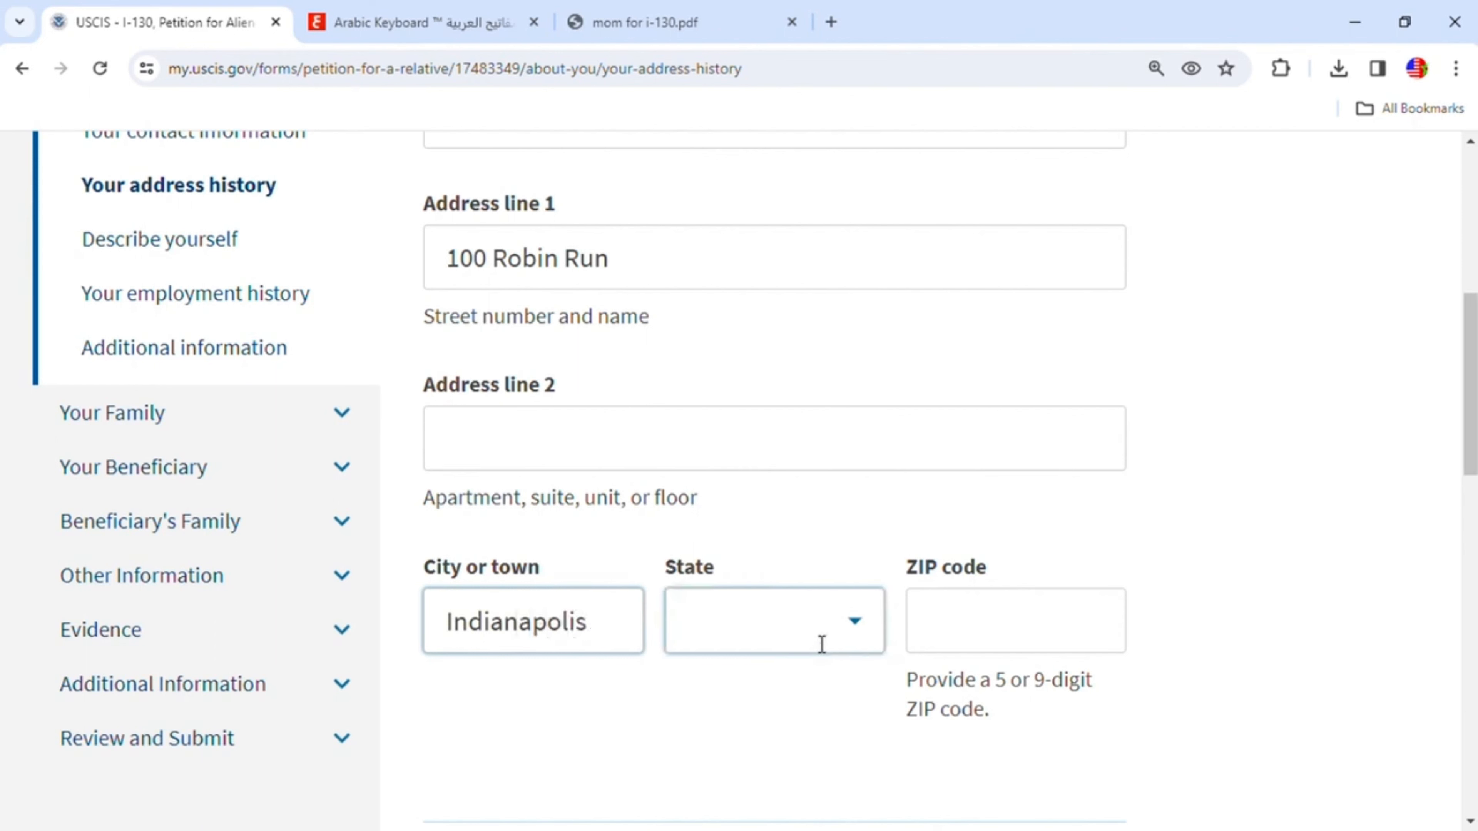
left_click(852, 641)
type("i")
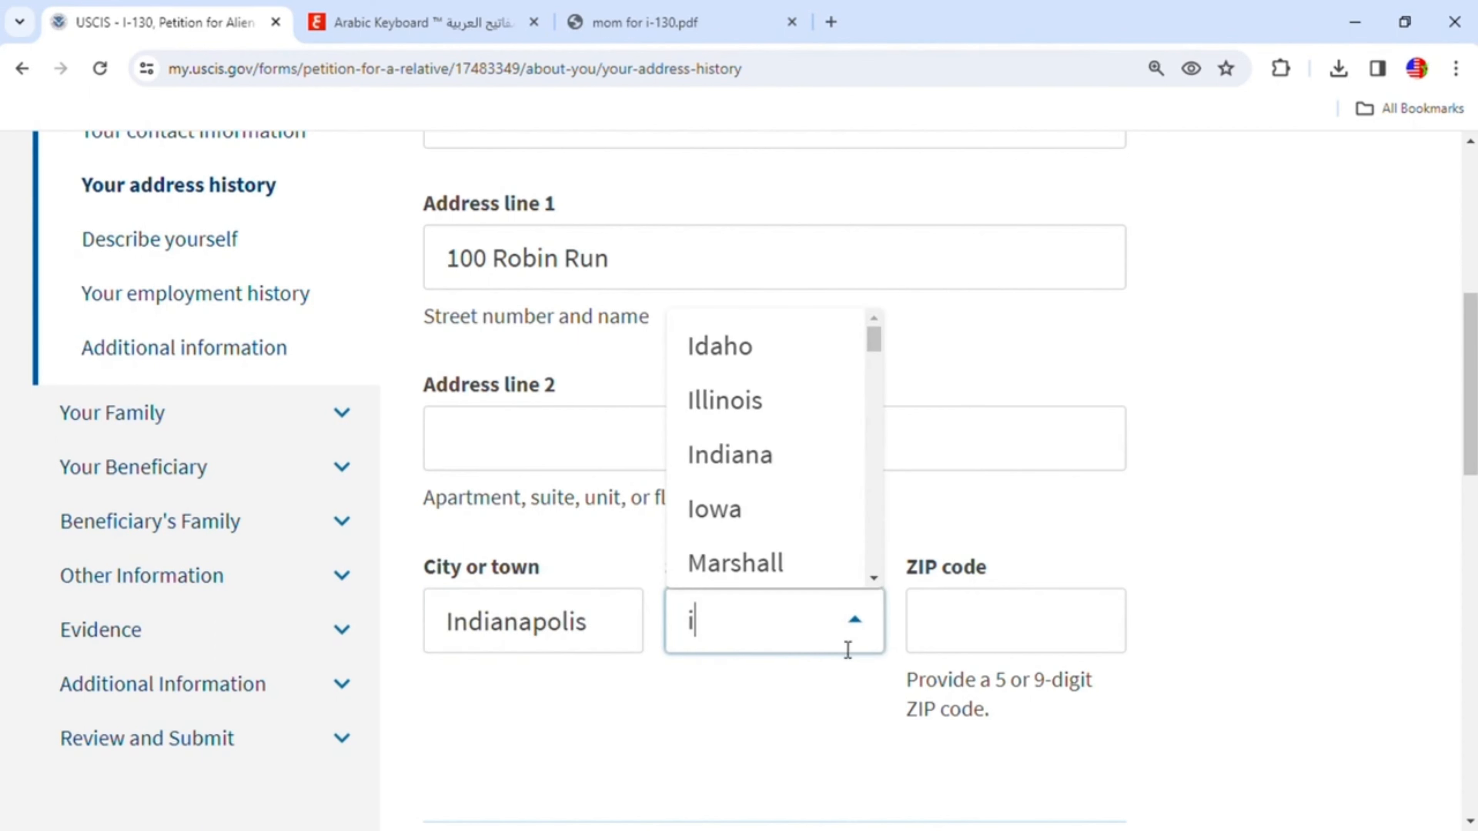
left_click(772, 463)
- Enter the address history ZIP code
left_click(969, 632)
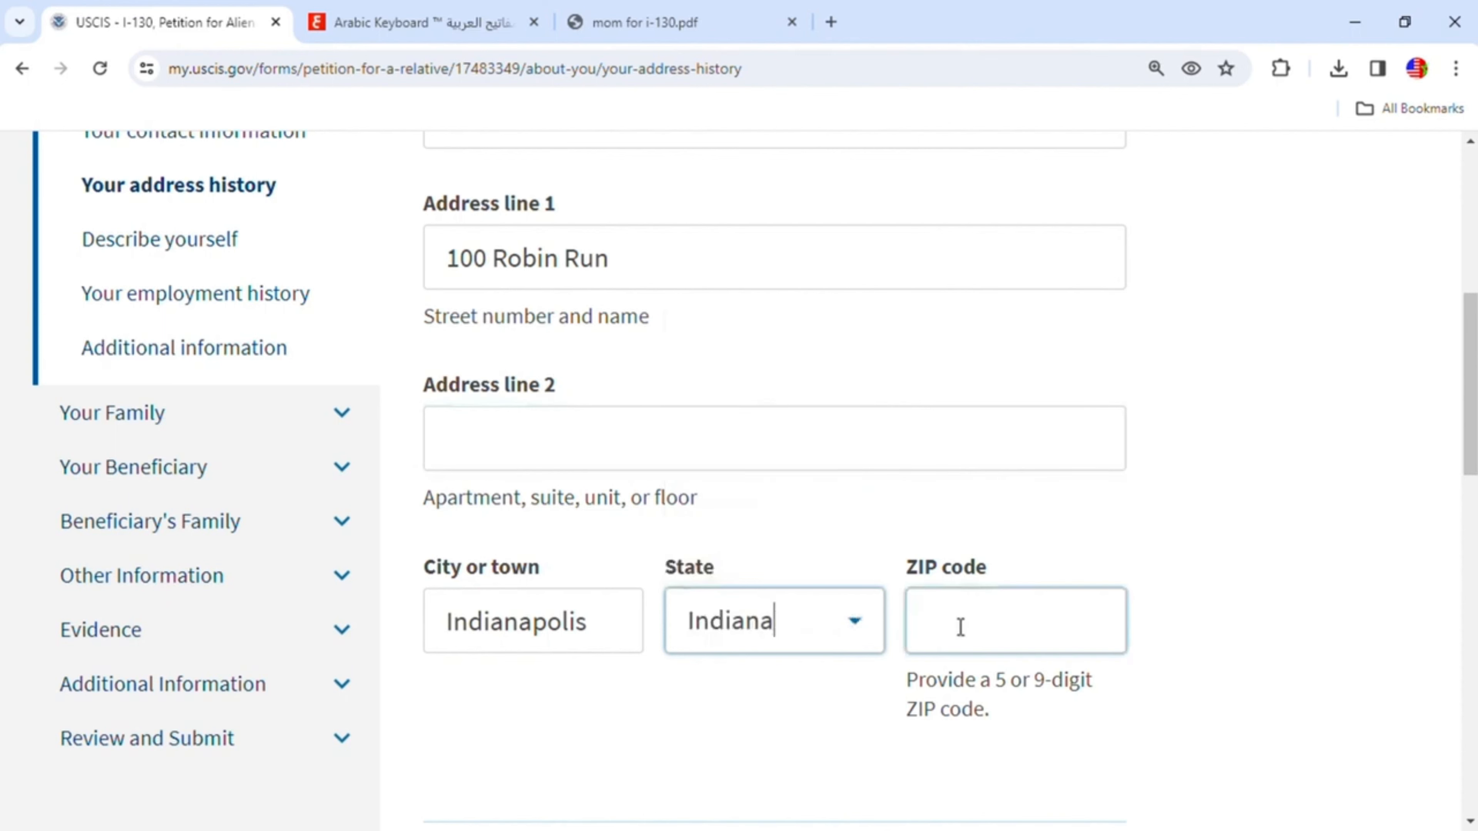
type("46254")
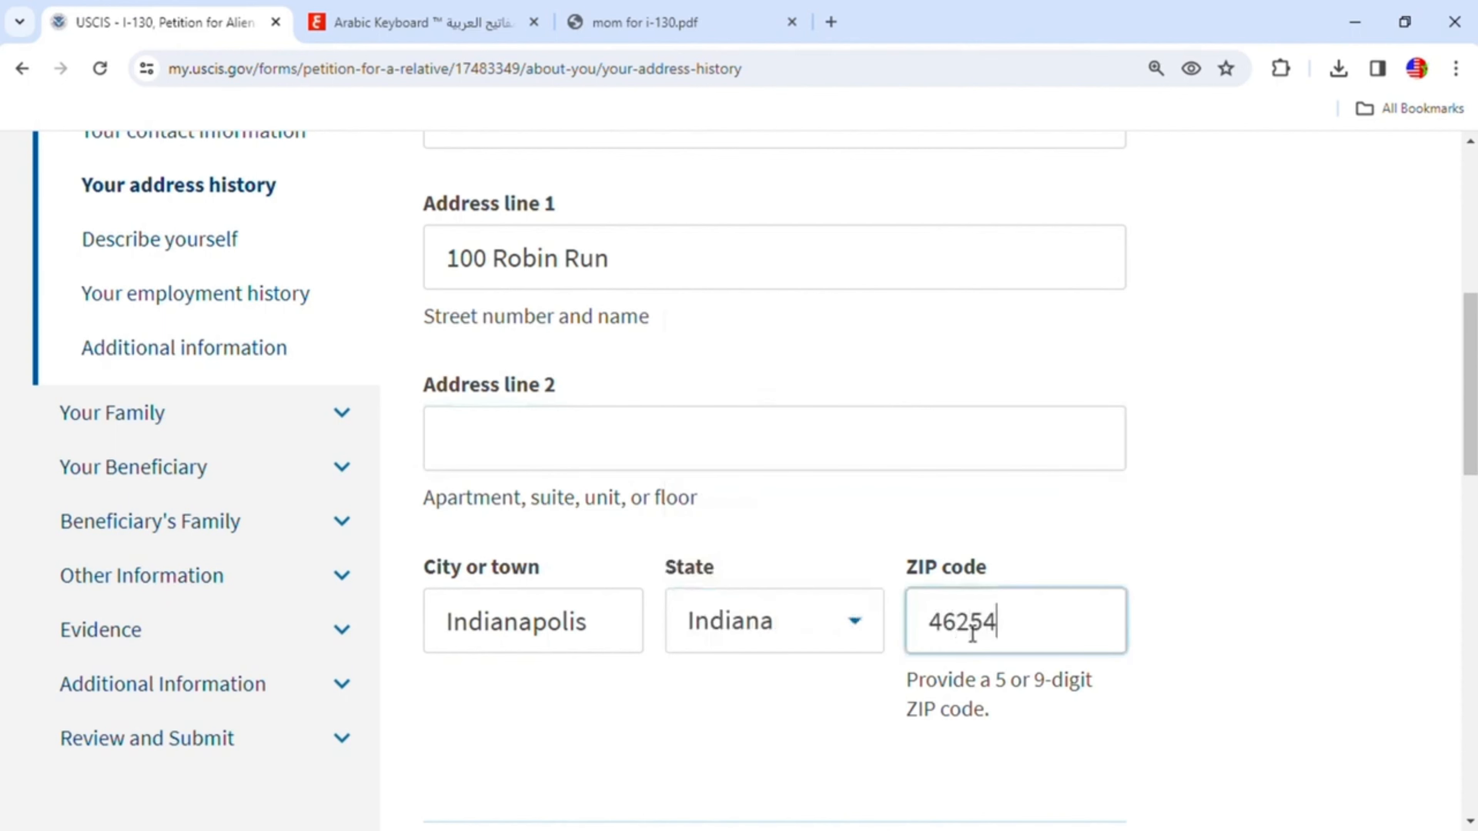
scroll(989, 643, "down", 5)
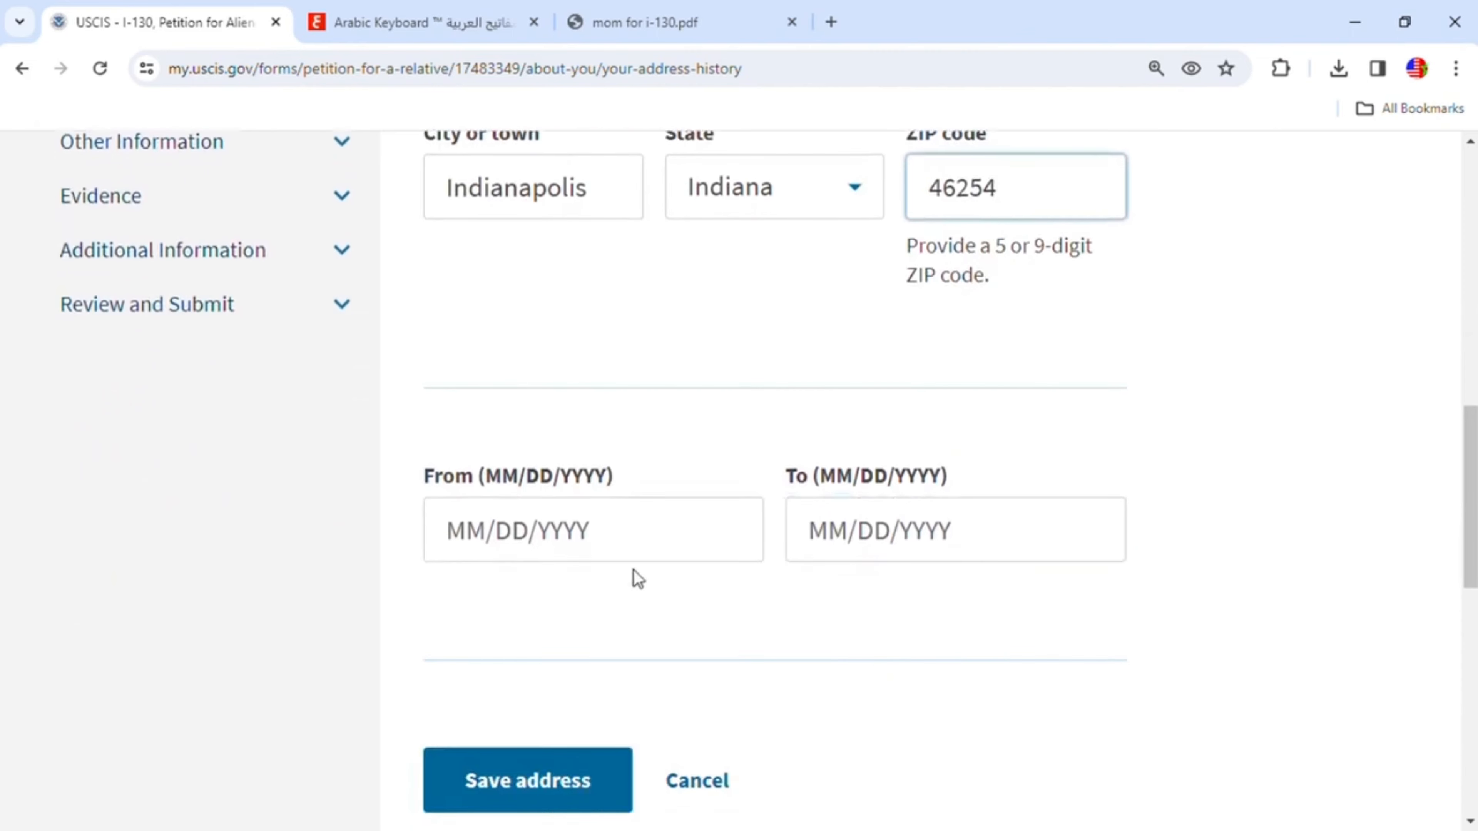
- Set the residence dates from 01/01/2018 to 01/01/2024 and save the address
left_click(490, 540)
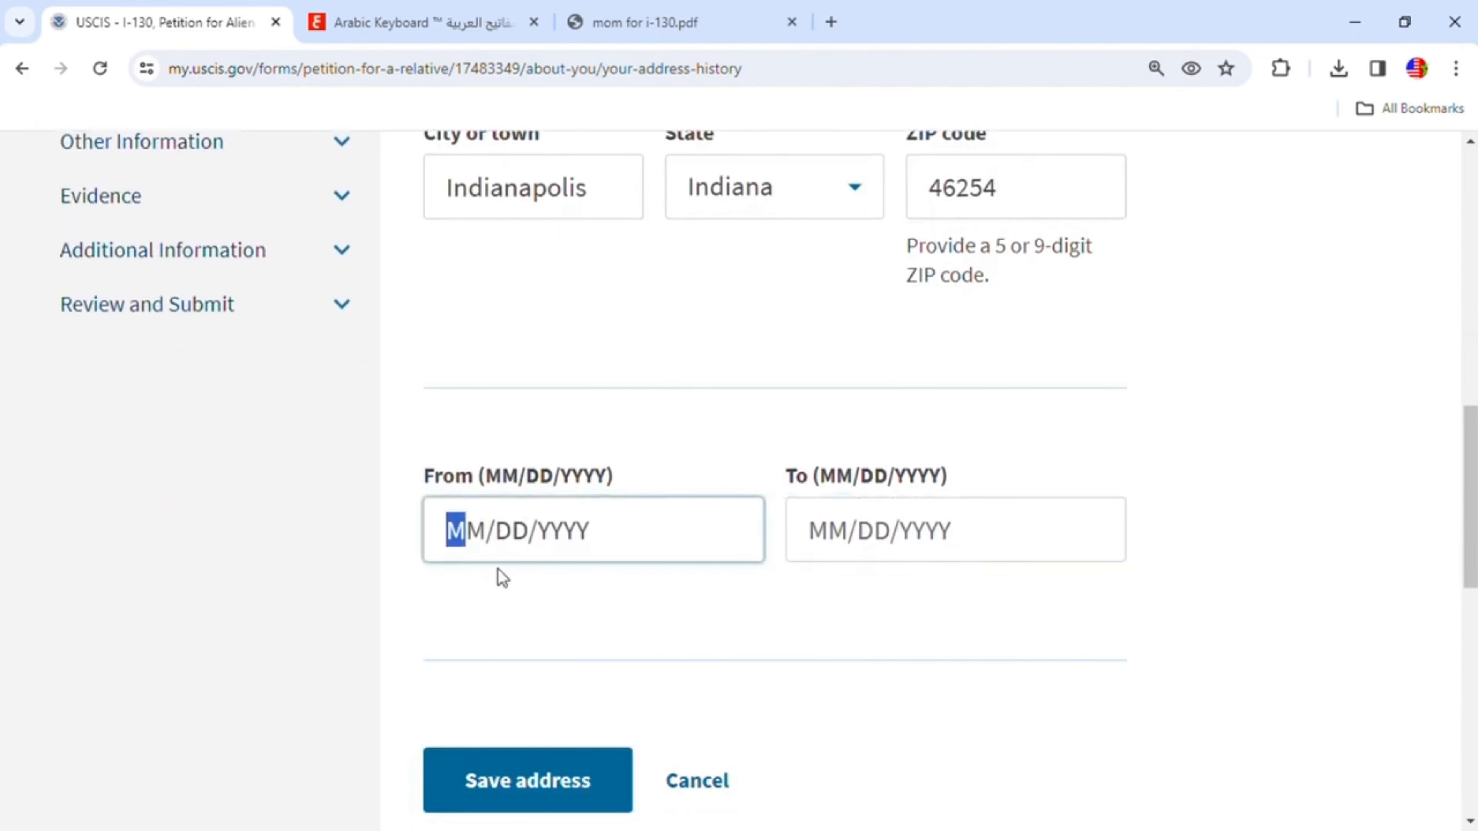
type("01/")
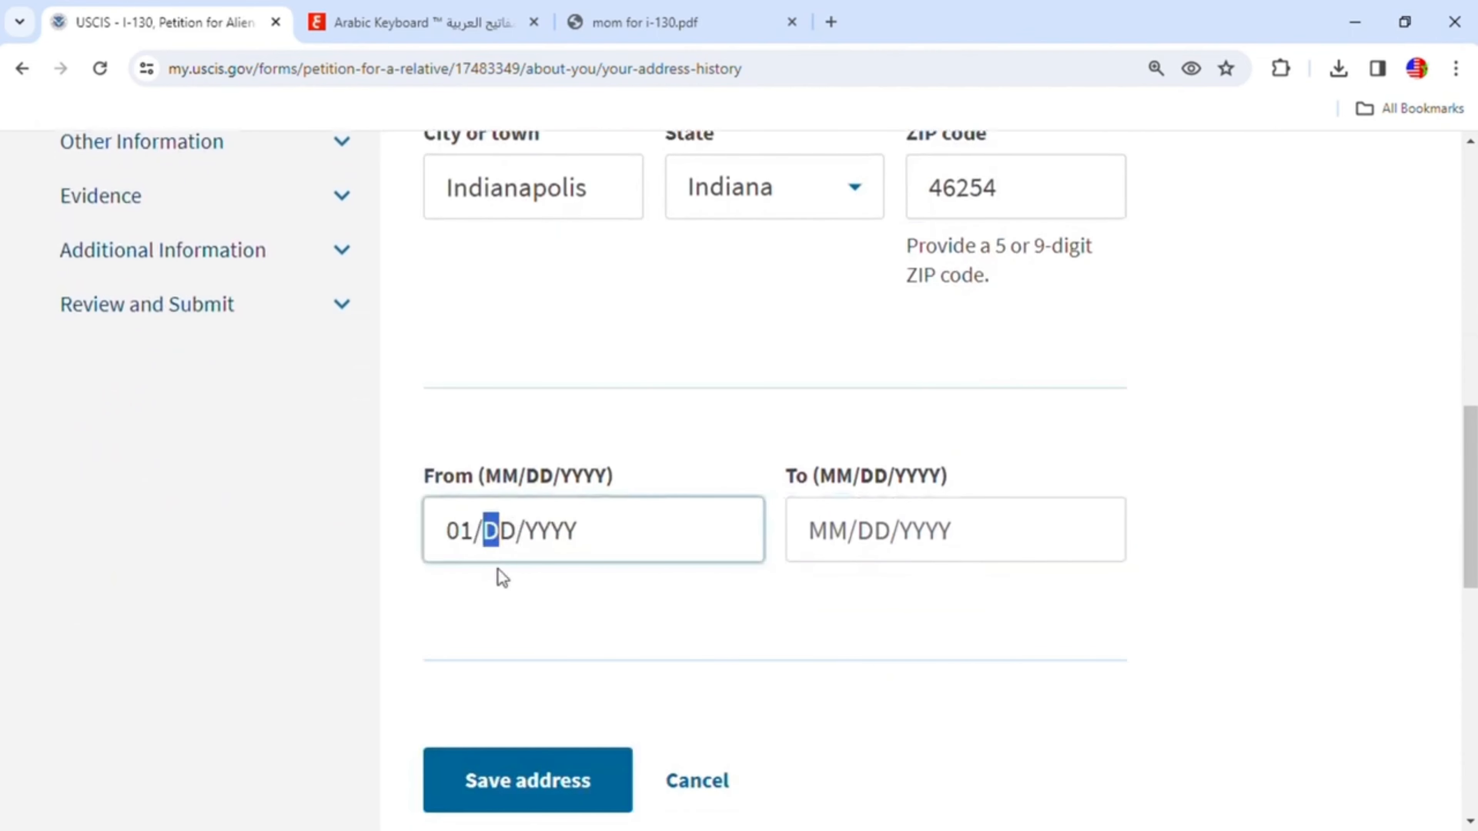
type("01/")
type("20")
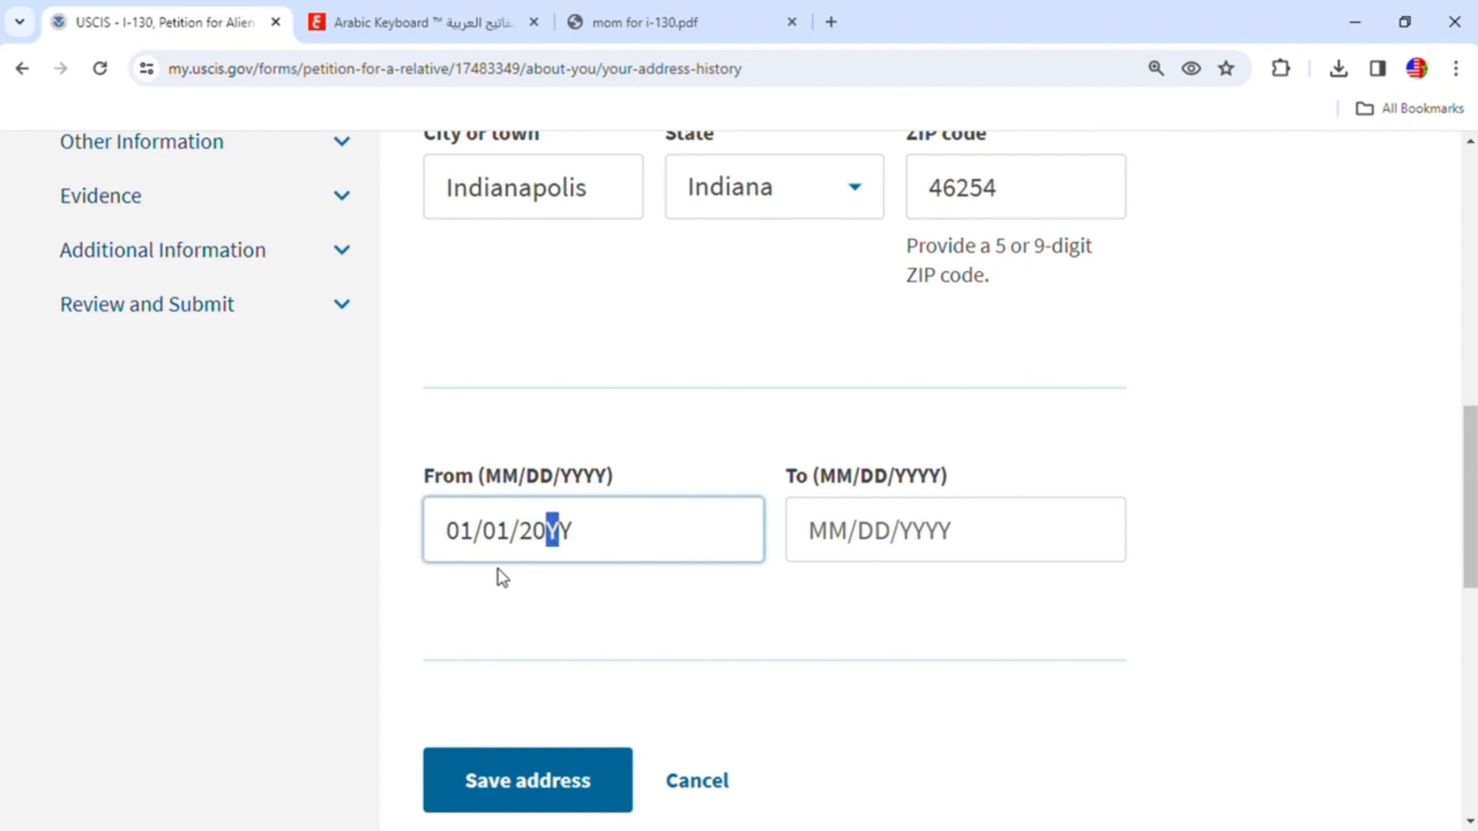
type("18")
left_click(854, 543)
type("01/0")
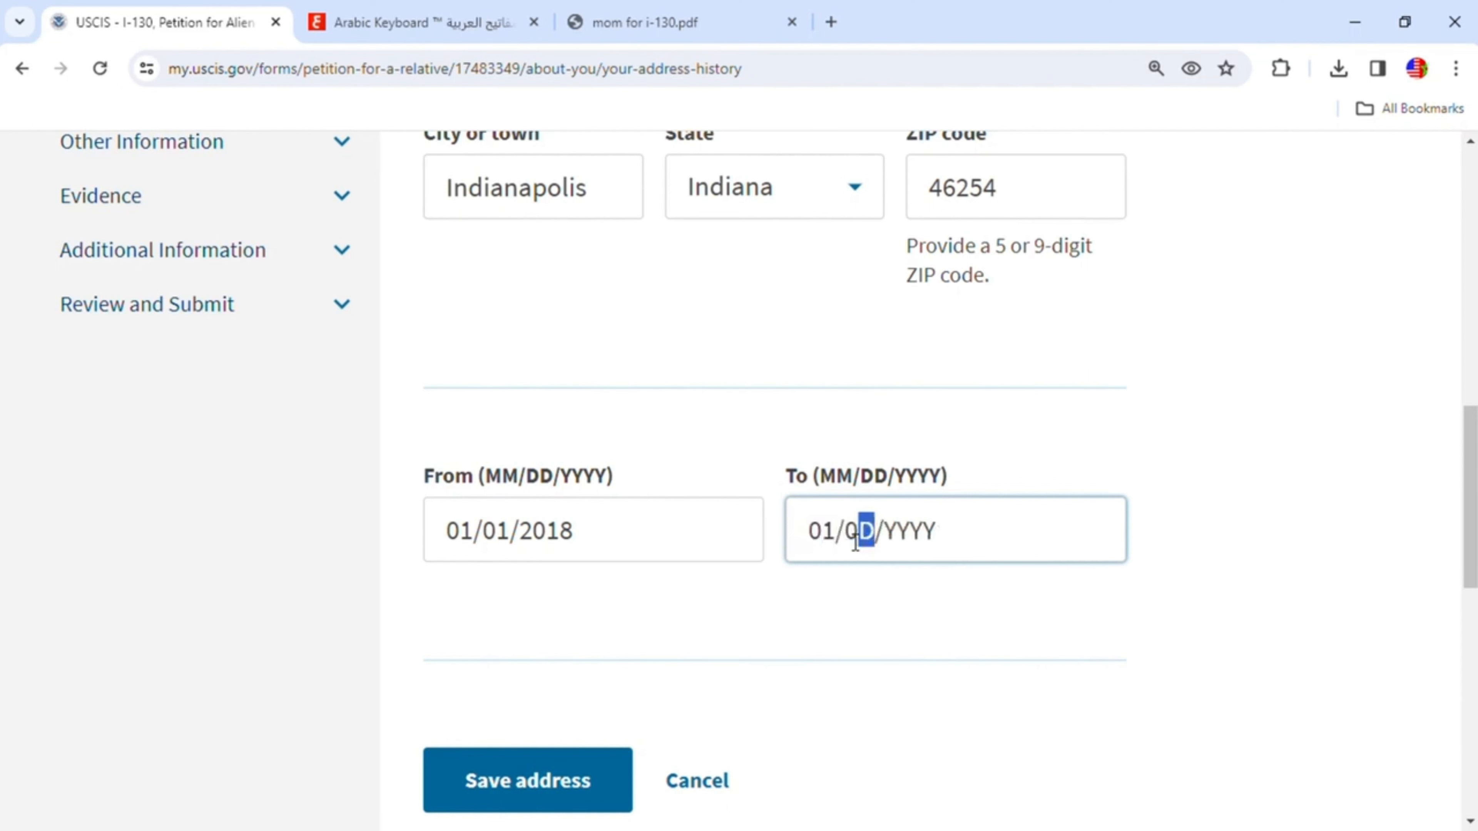
type("1/2024")
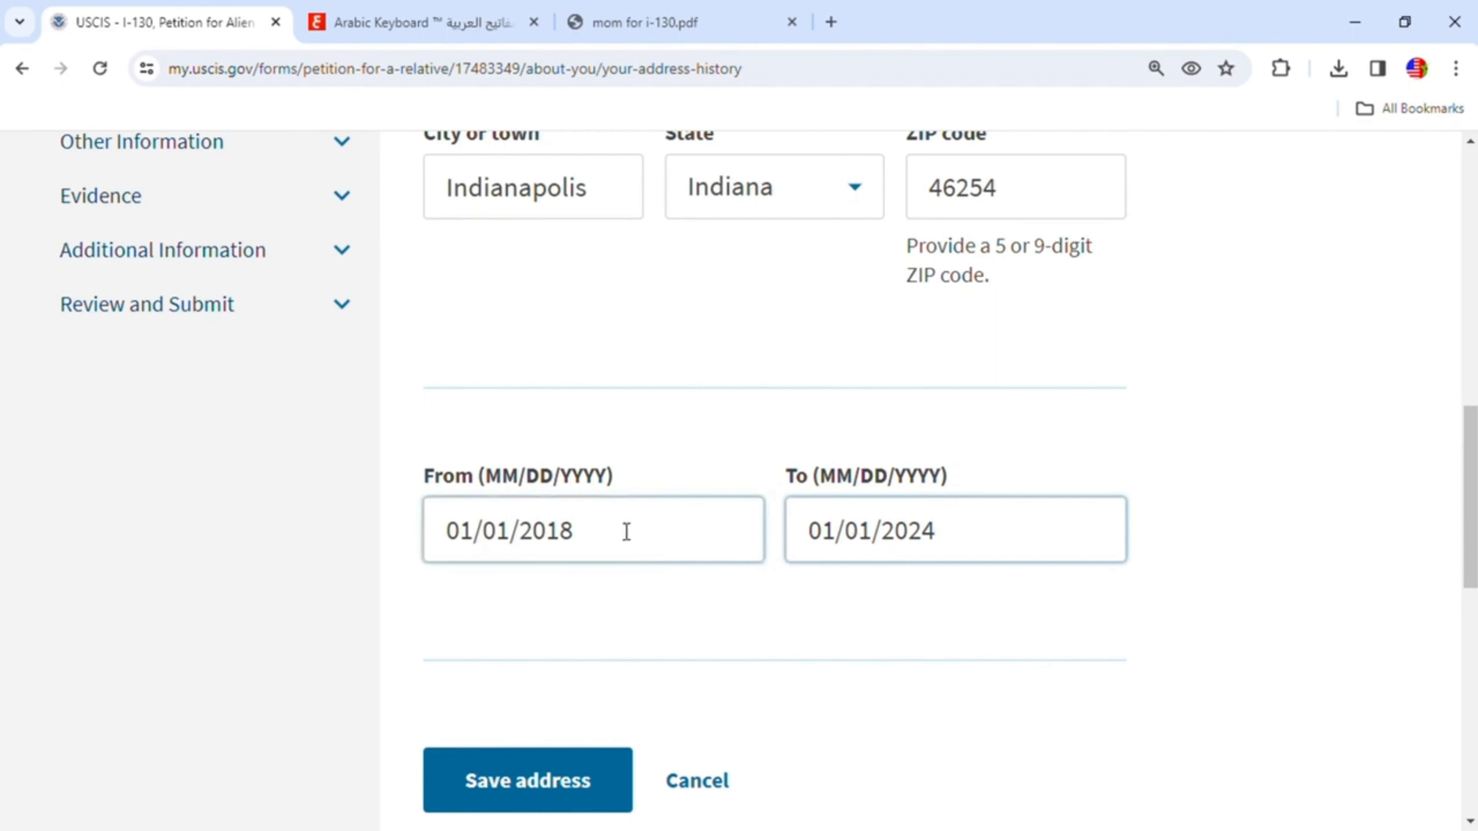
scroll(756, 584, "down", 2)
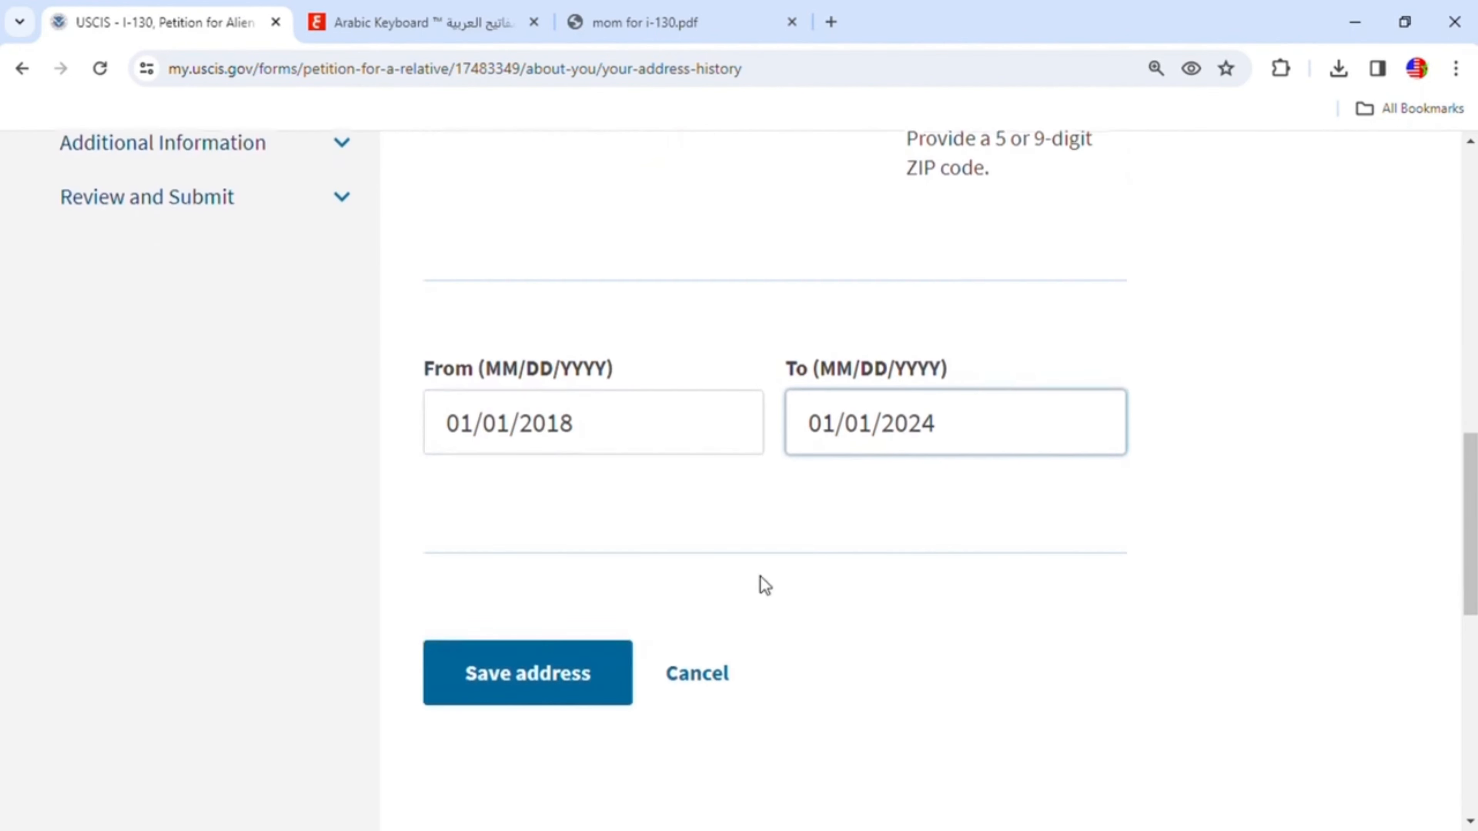
left_click(584, 653)
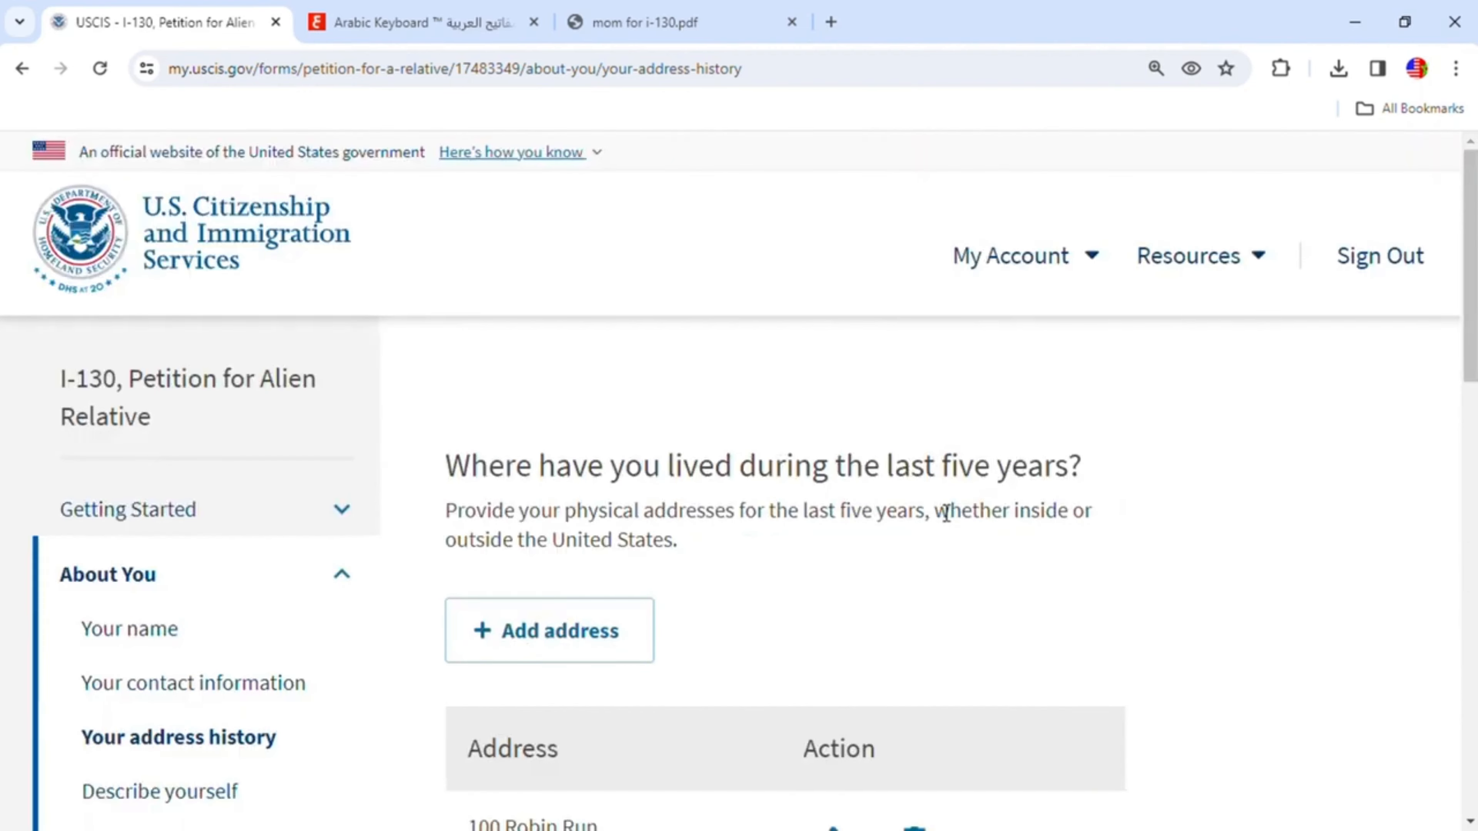
- Continue from the address history to the Describe yourself section
scroll(924, 534, "down", 2)
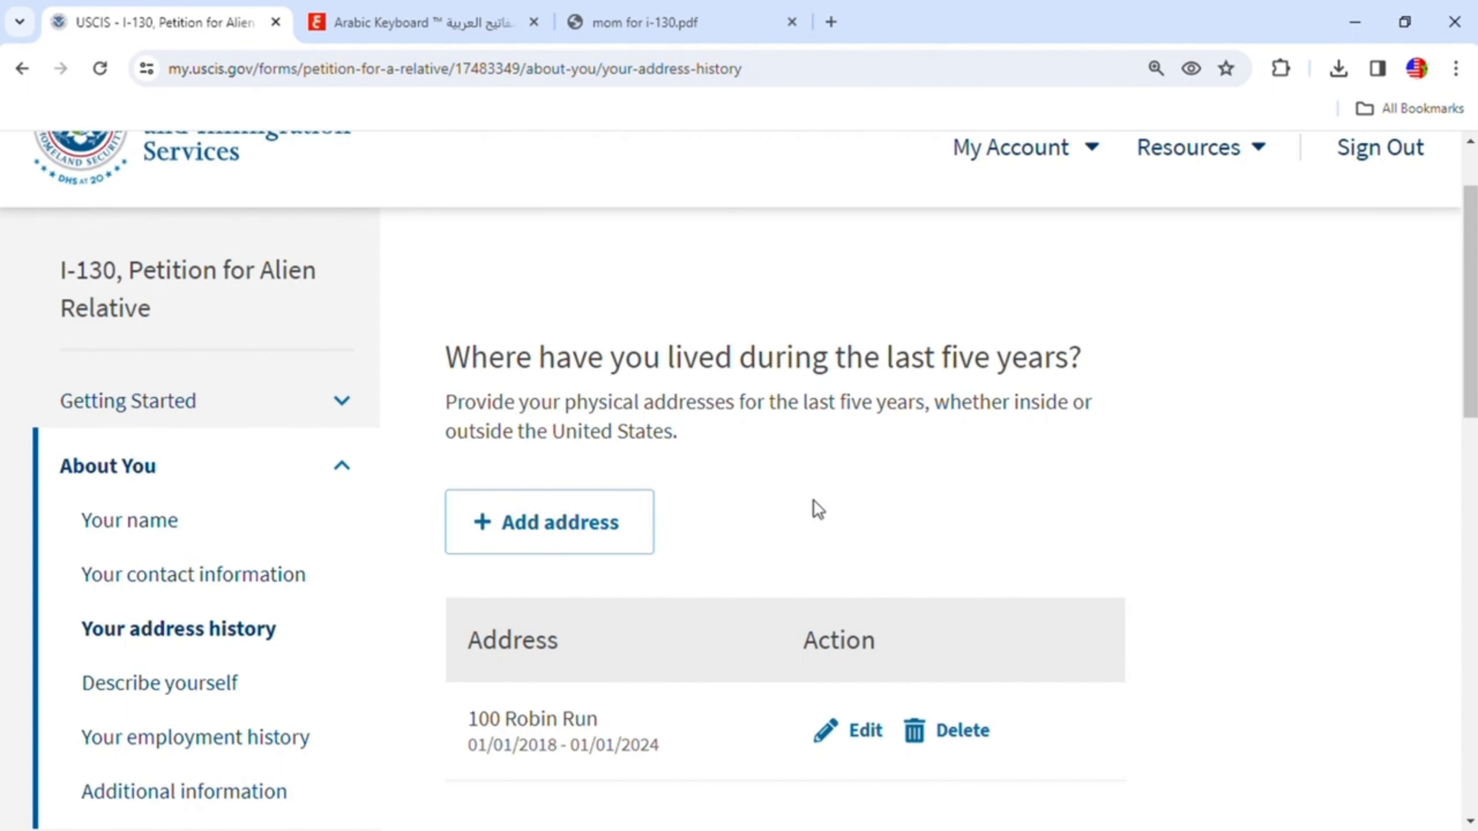
scroll(817, 510, "down", 5)
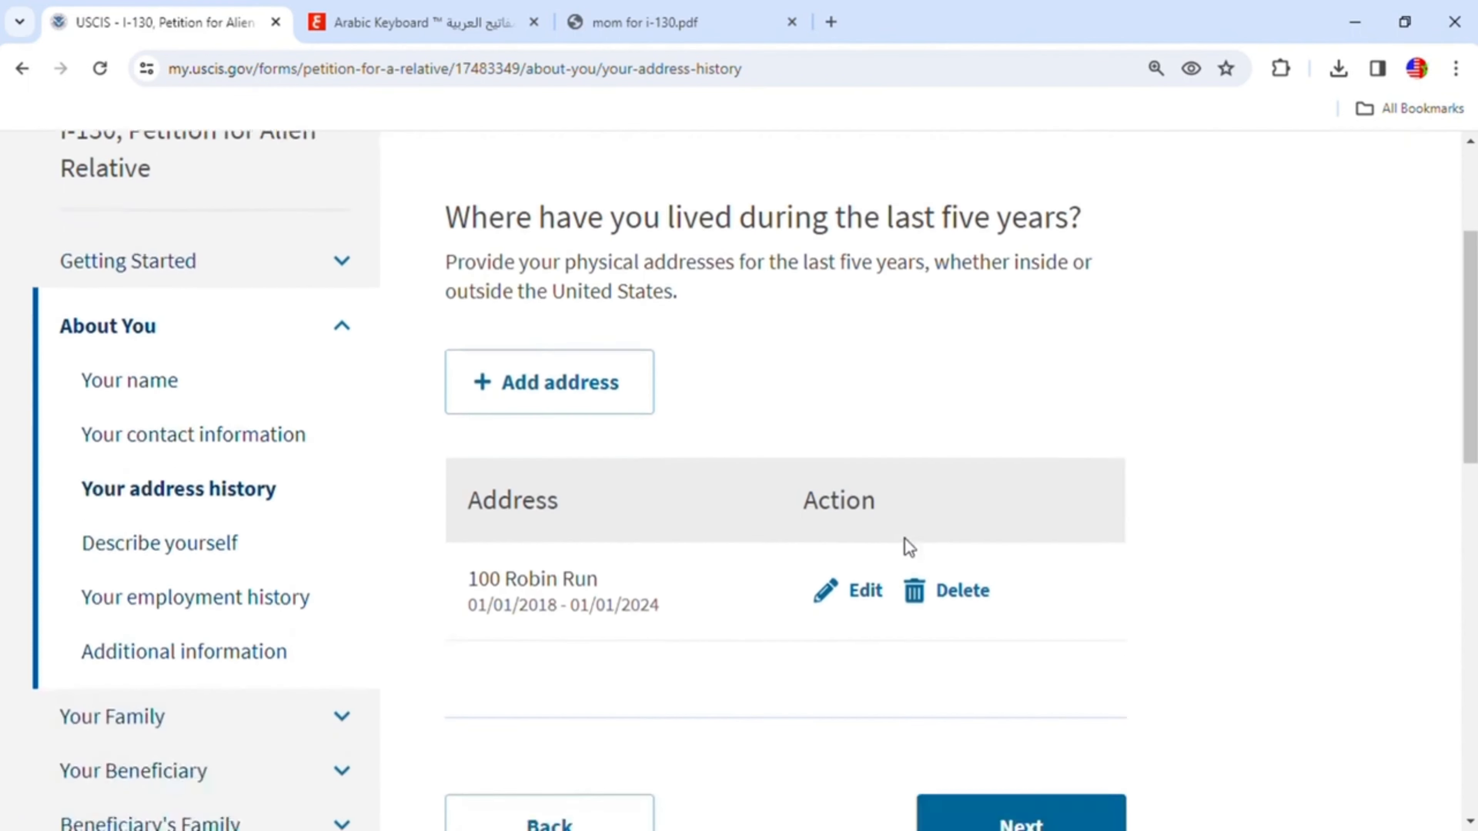
left_click(1032, 552)
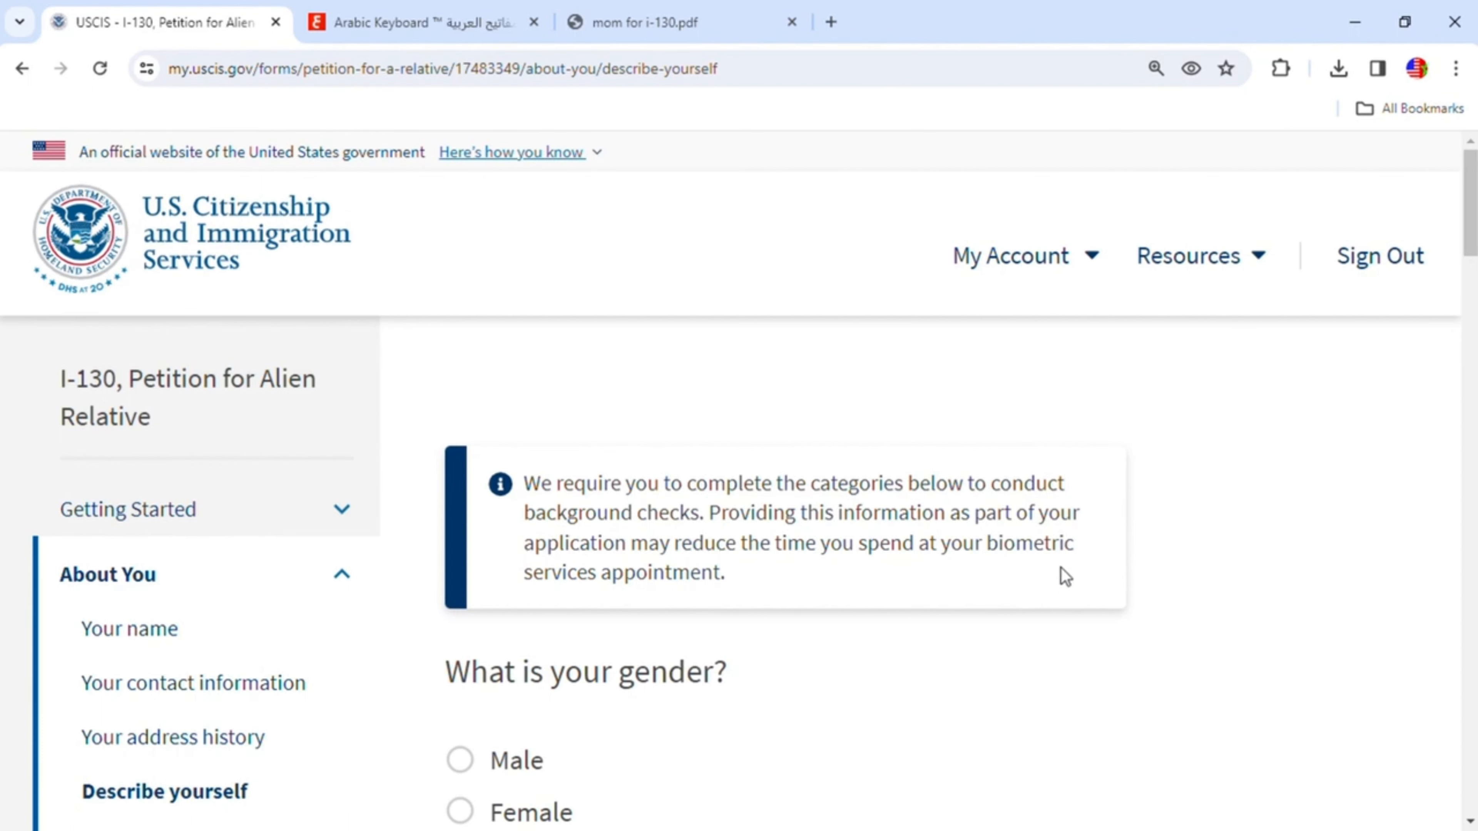
- Select Male as the petitioner's gender
scroll(1056, 574, "down", 3)
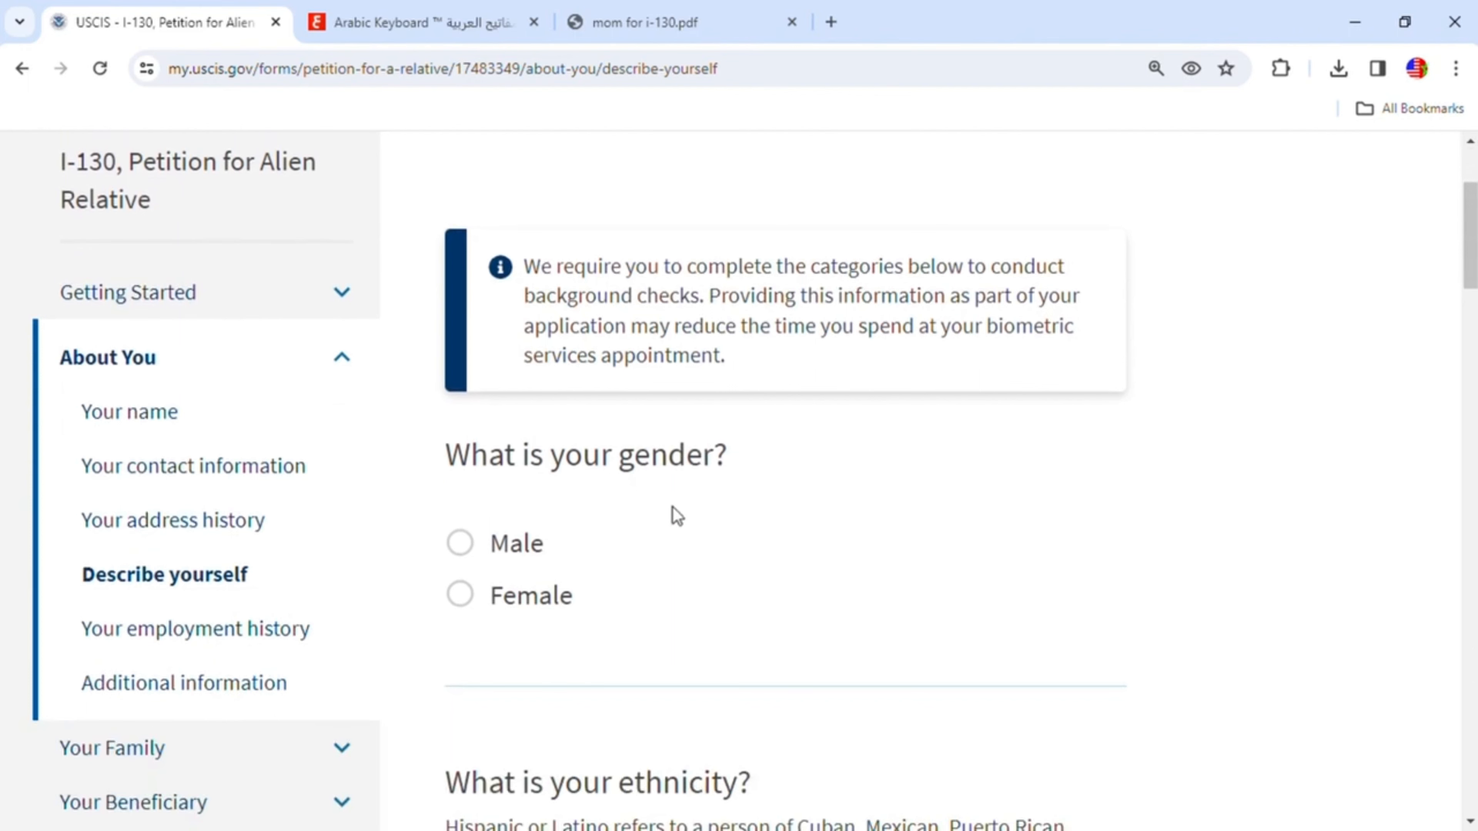
left_click(464, 550)
scroll(620, 544, "down", 6)
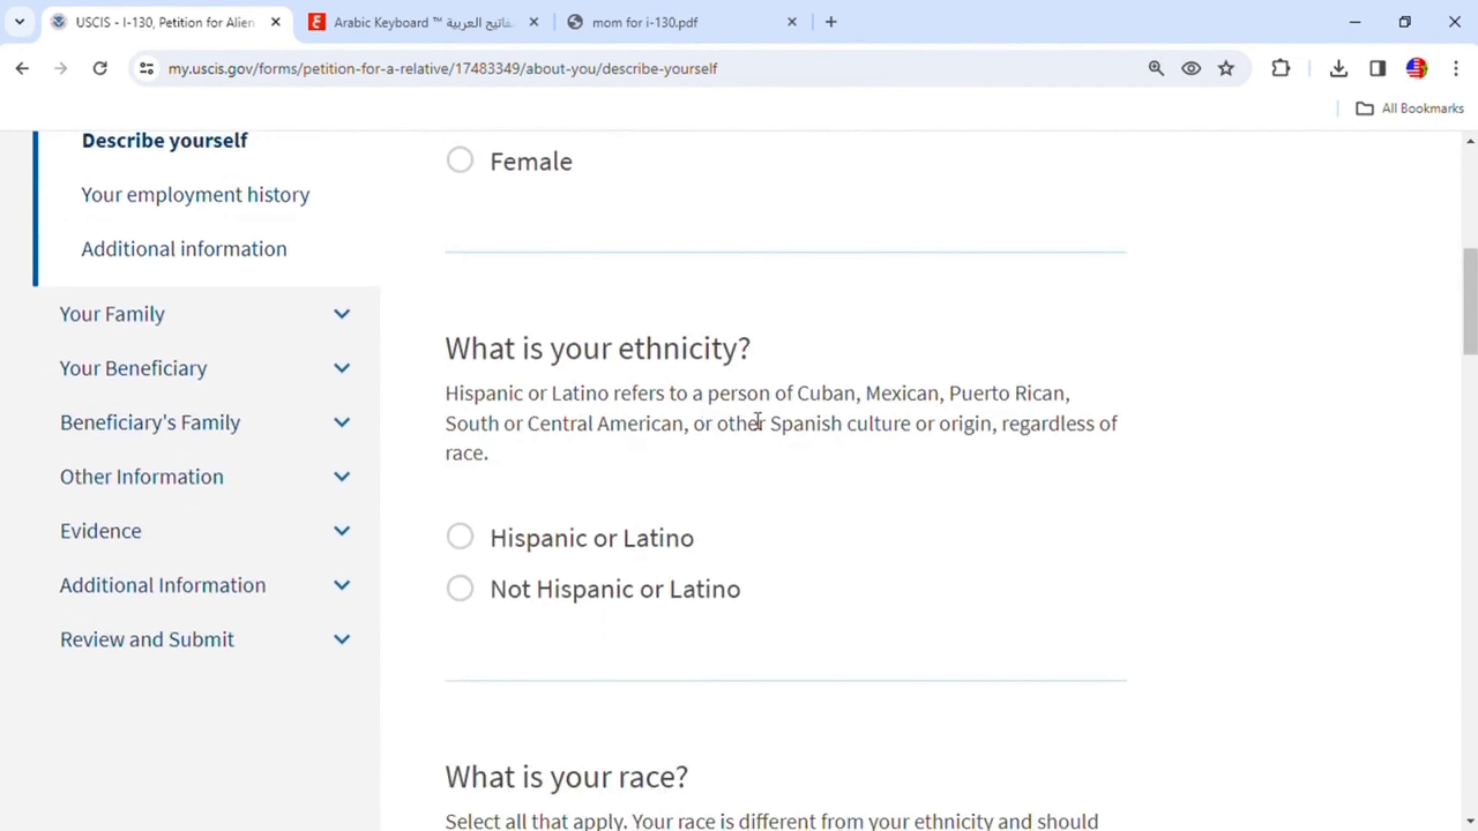
- Select Not Hispanic or Latino as the ethnicity and White as the race
left_click(466, 600)
scroll(835, 570, "down", 5)
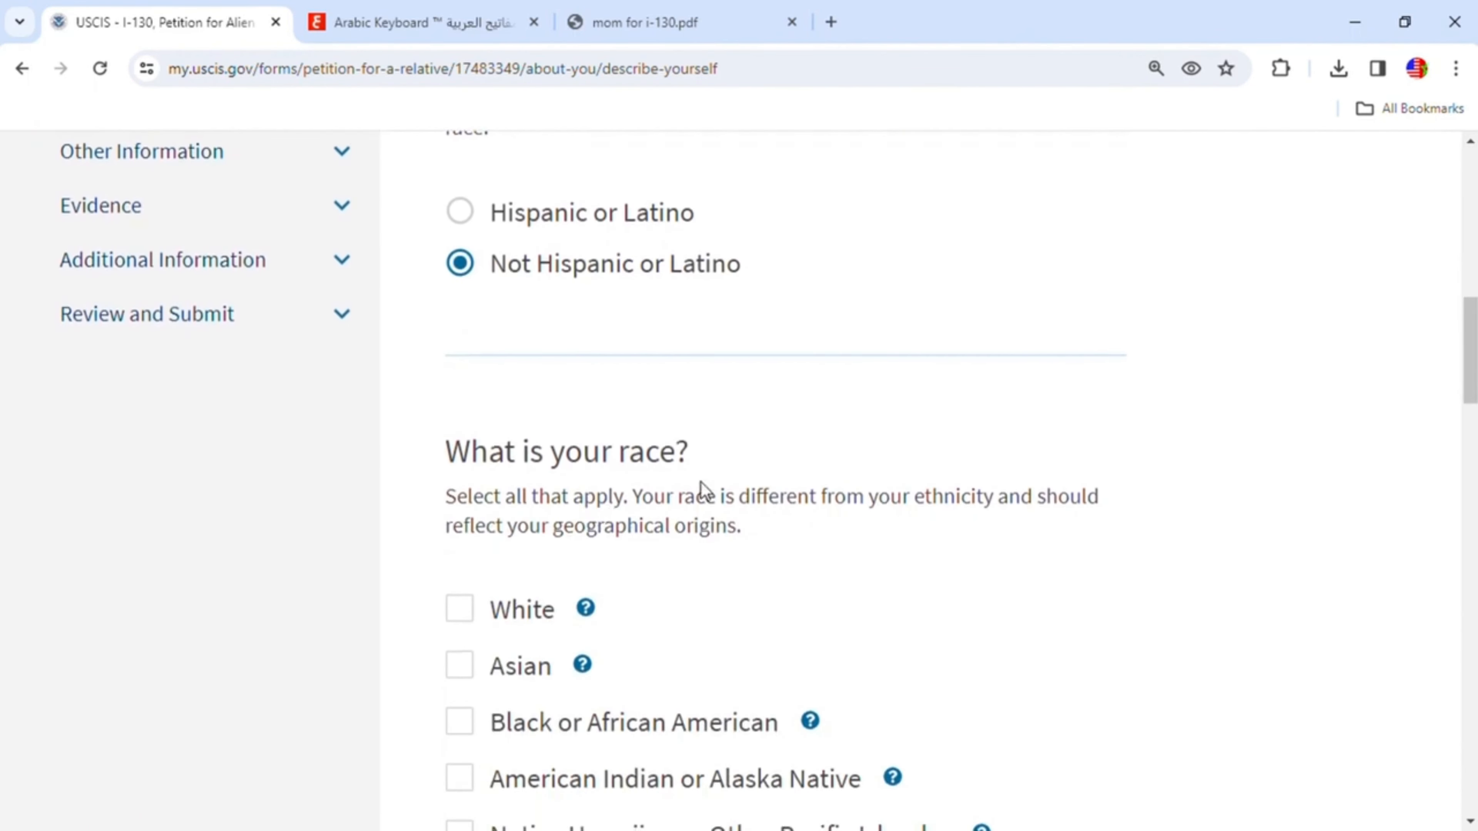
left_click(470, 612)
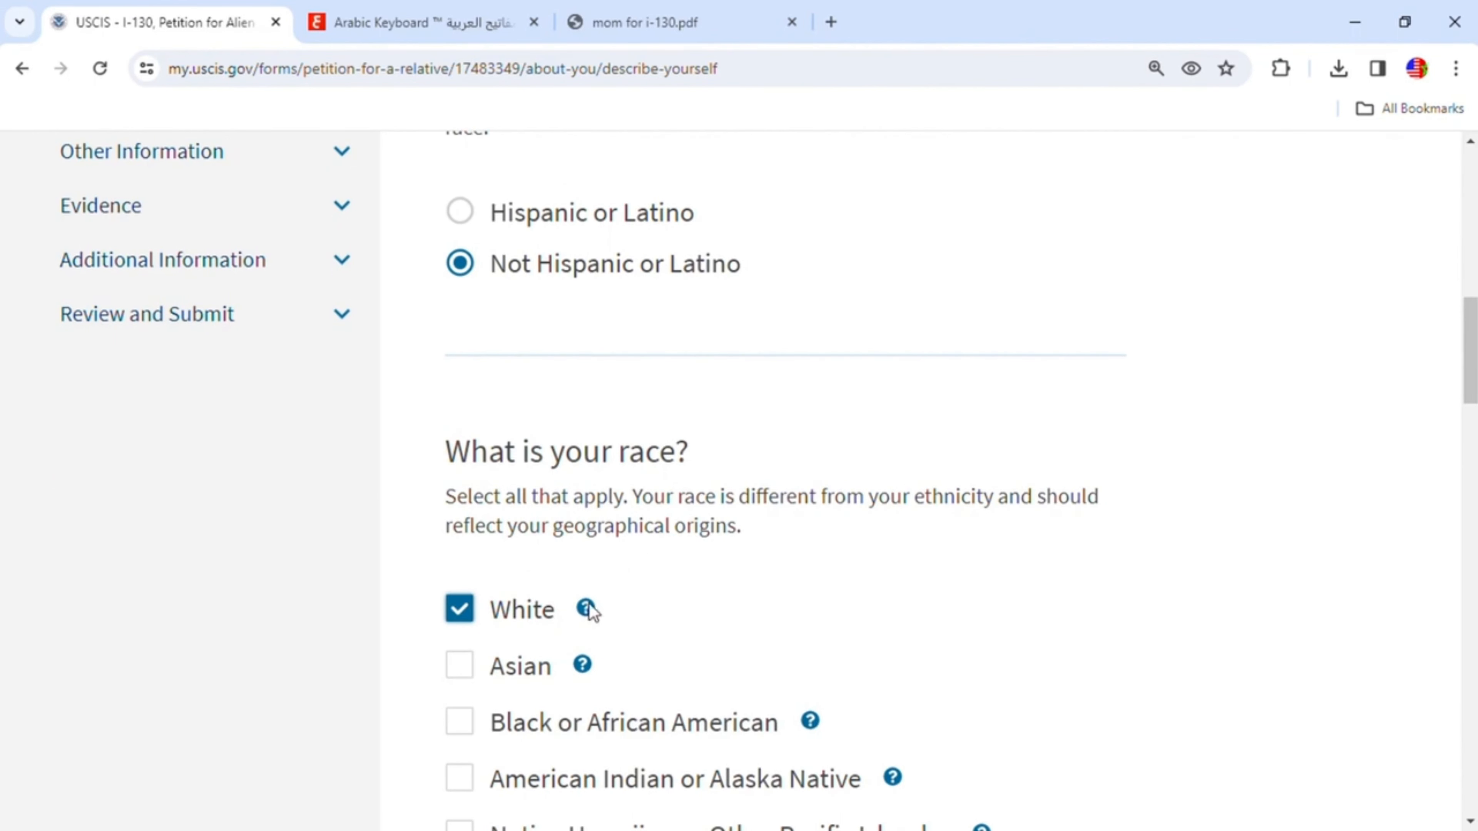
- Set the petitioner's height to 5 feet 5 inches
scroll(587, 616, "down", 2)
mouse_move(589, 508)
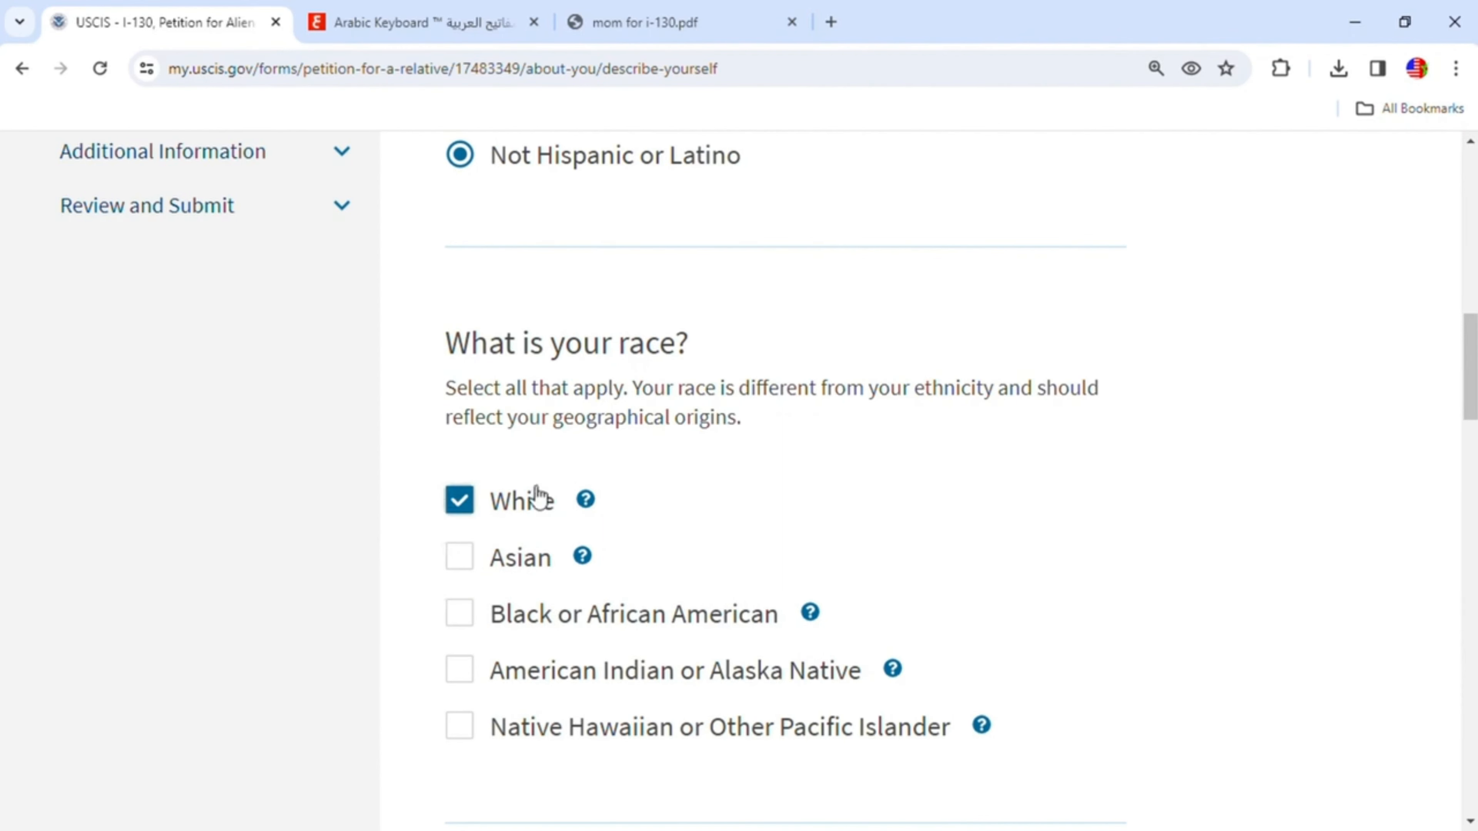
scroll(784, 529, "down", 2)
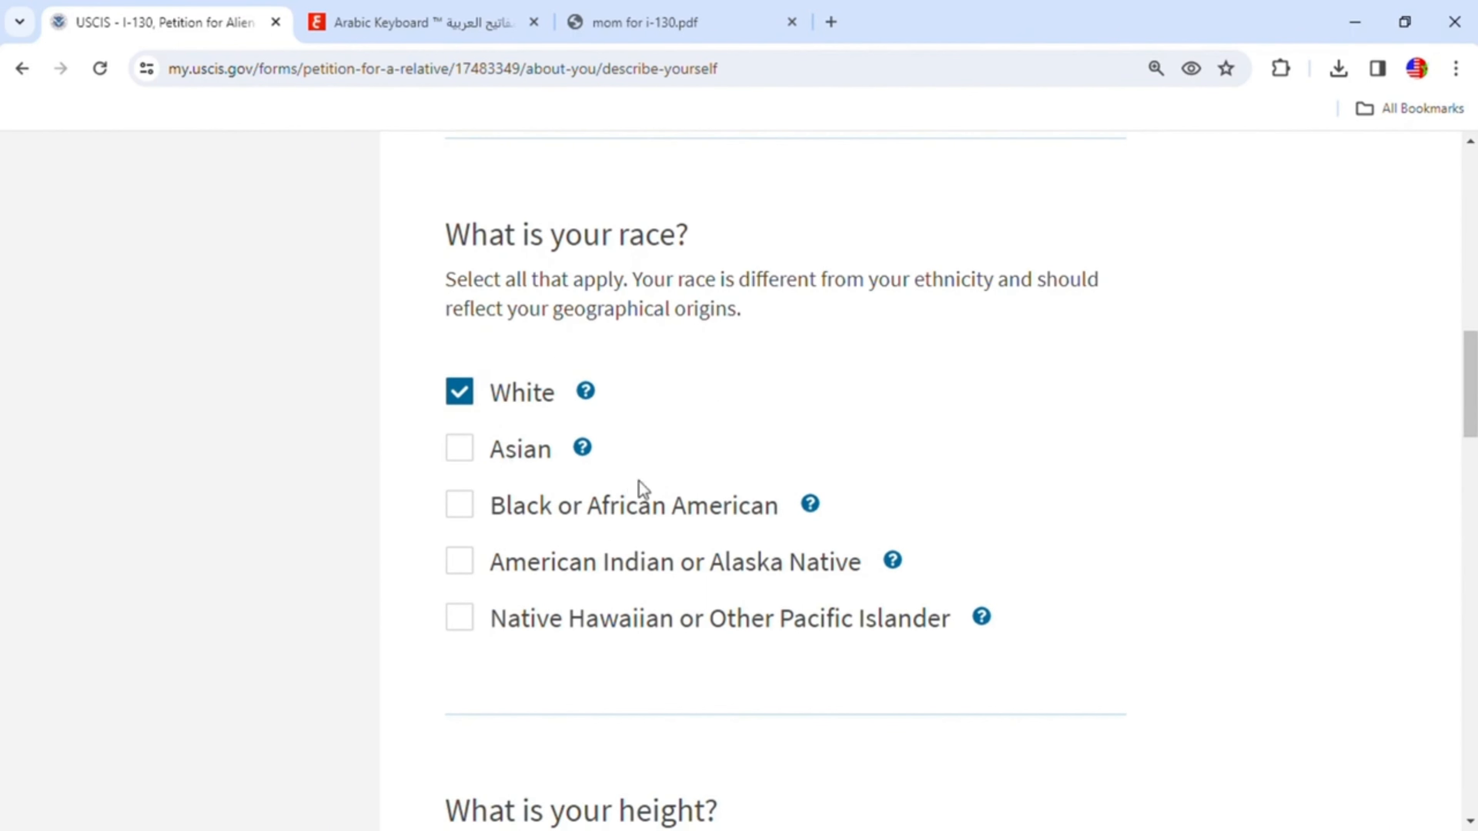
scroll(698, 556, "down", 4)
scroll(534, 577, "down", 2)
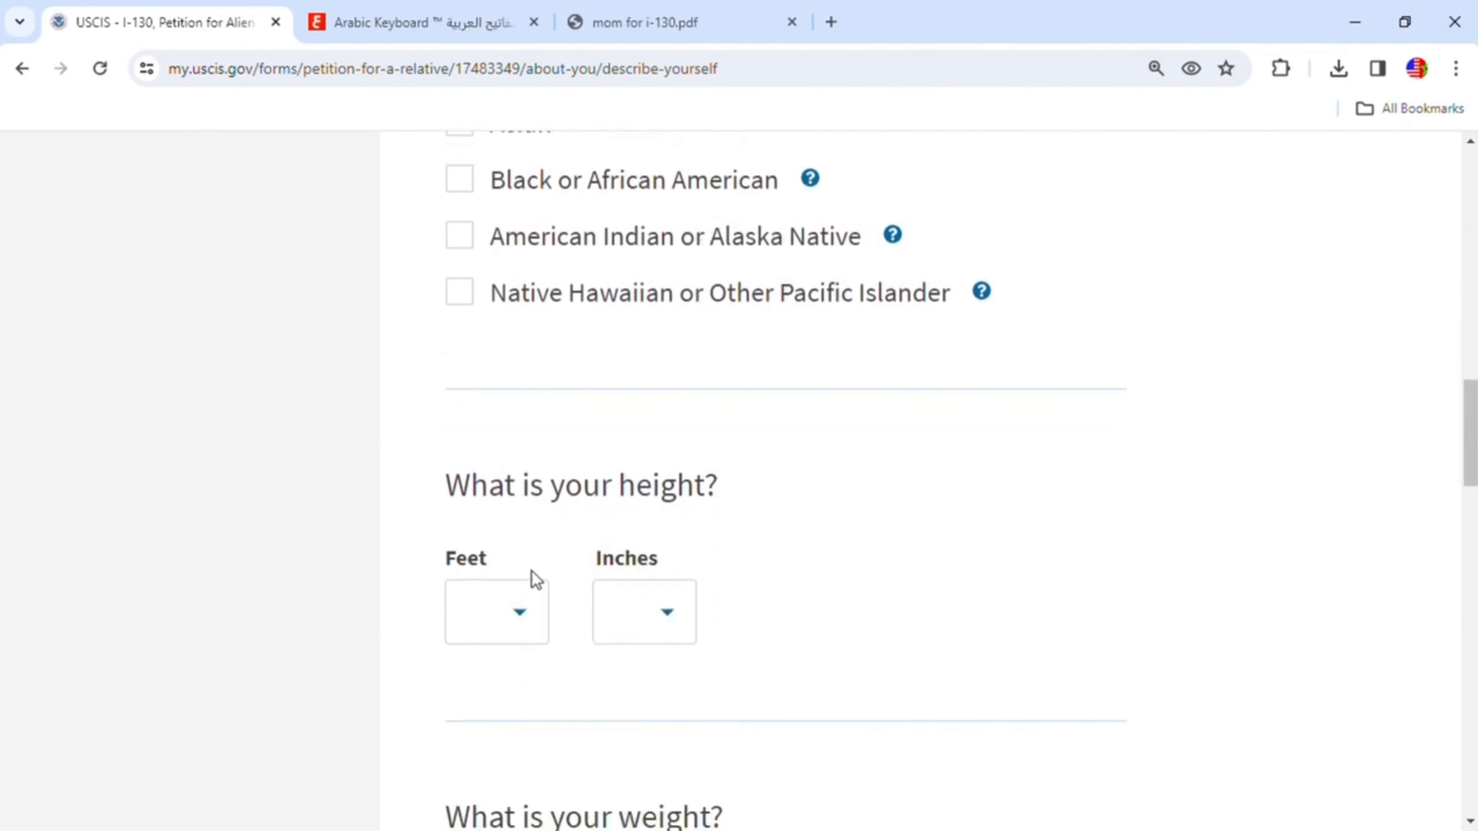
left_click(534, 626)
scroll(512, 565, "down", 1)
left_click(511, 565)
left_click(667, 611)
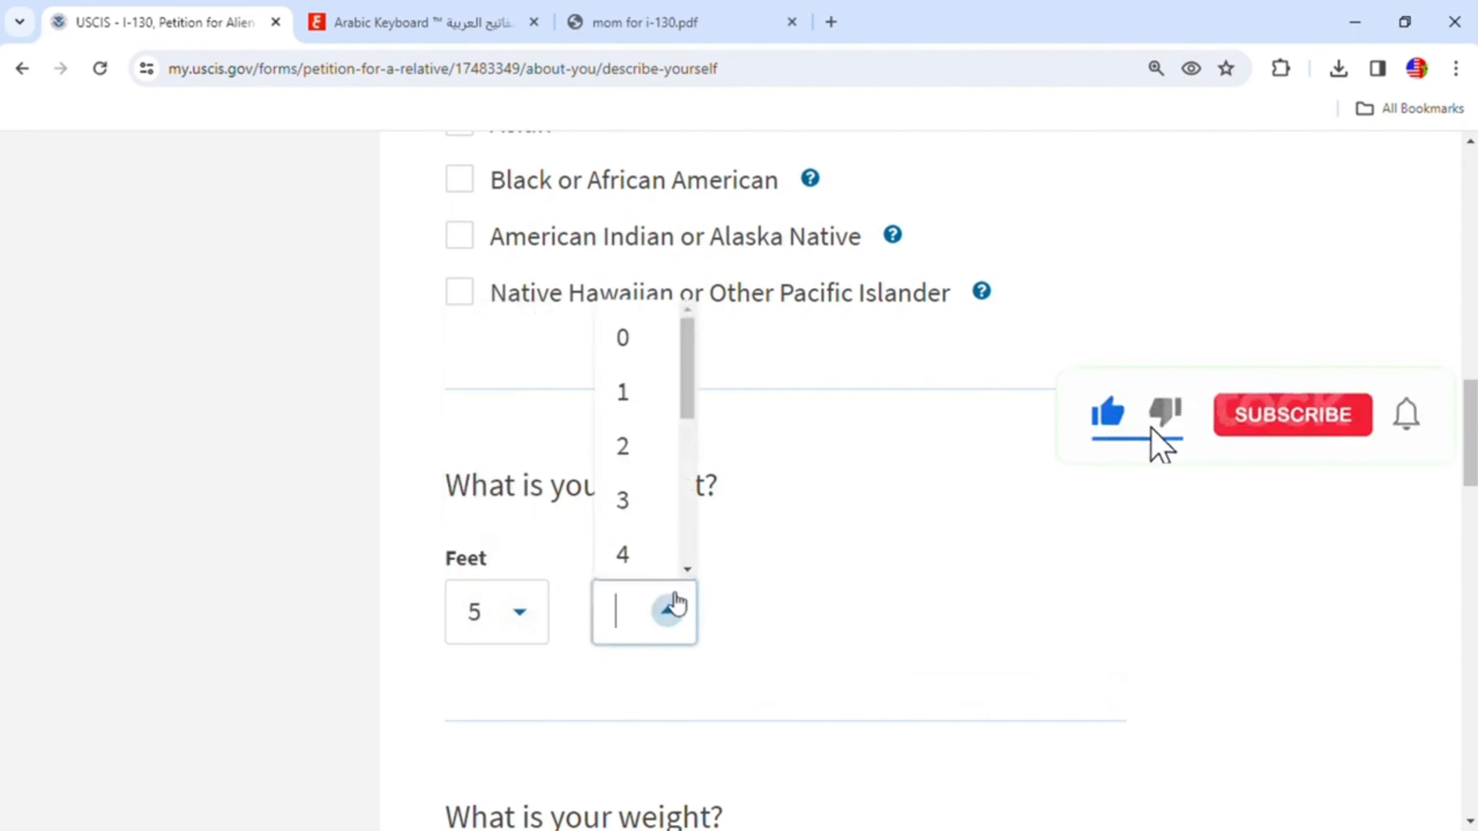
scroll(656, 547, "down", 2)
left_click(636, 505)
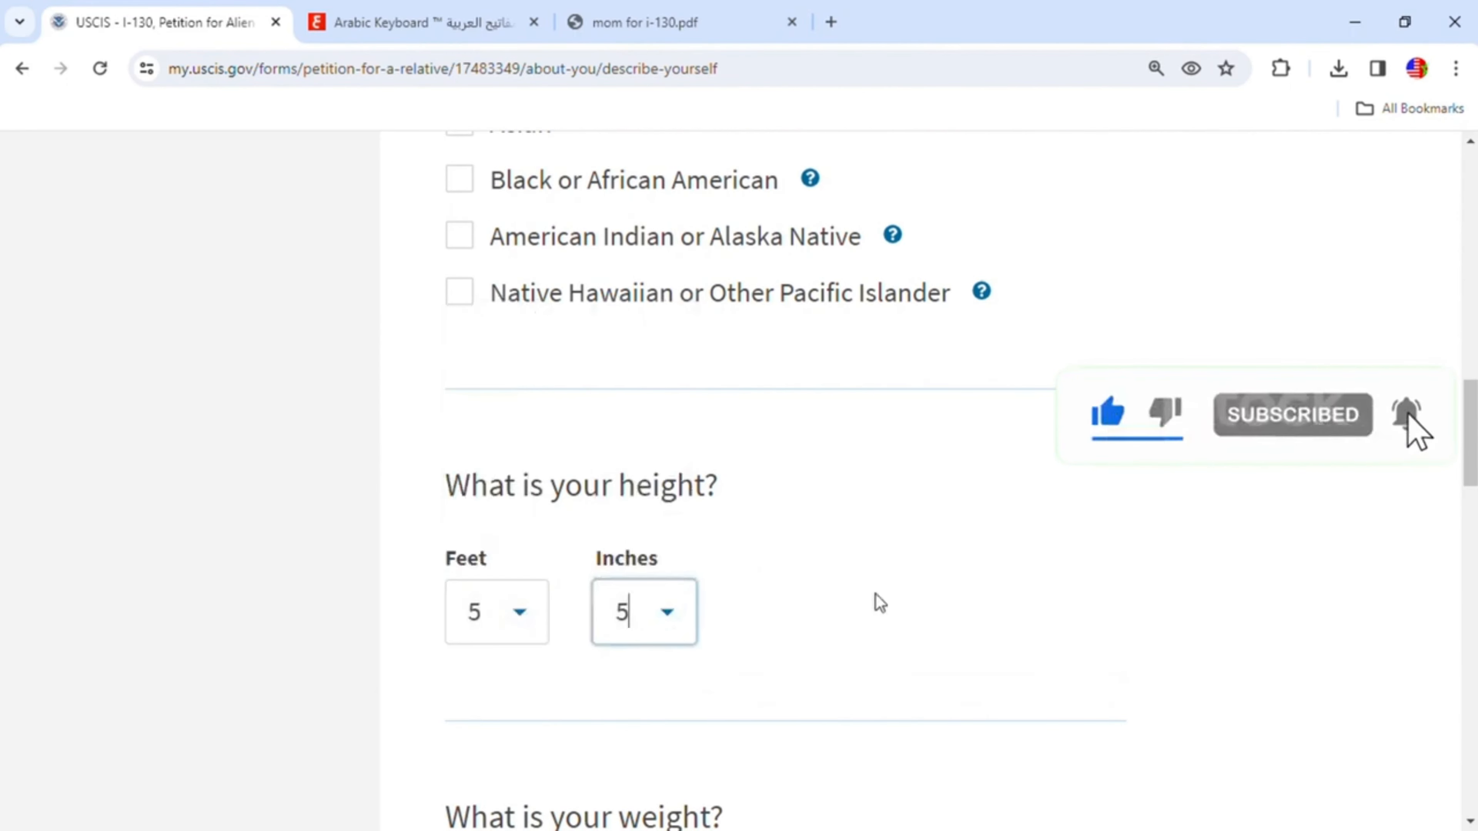
- Enter a weight of 175 pounds
scroll(878, 602, "down", 4)
scroll(878, 599, "down", 2)
left_click(516, 629)
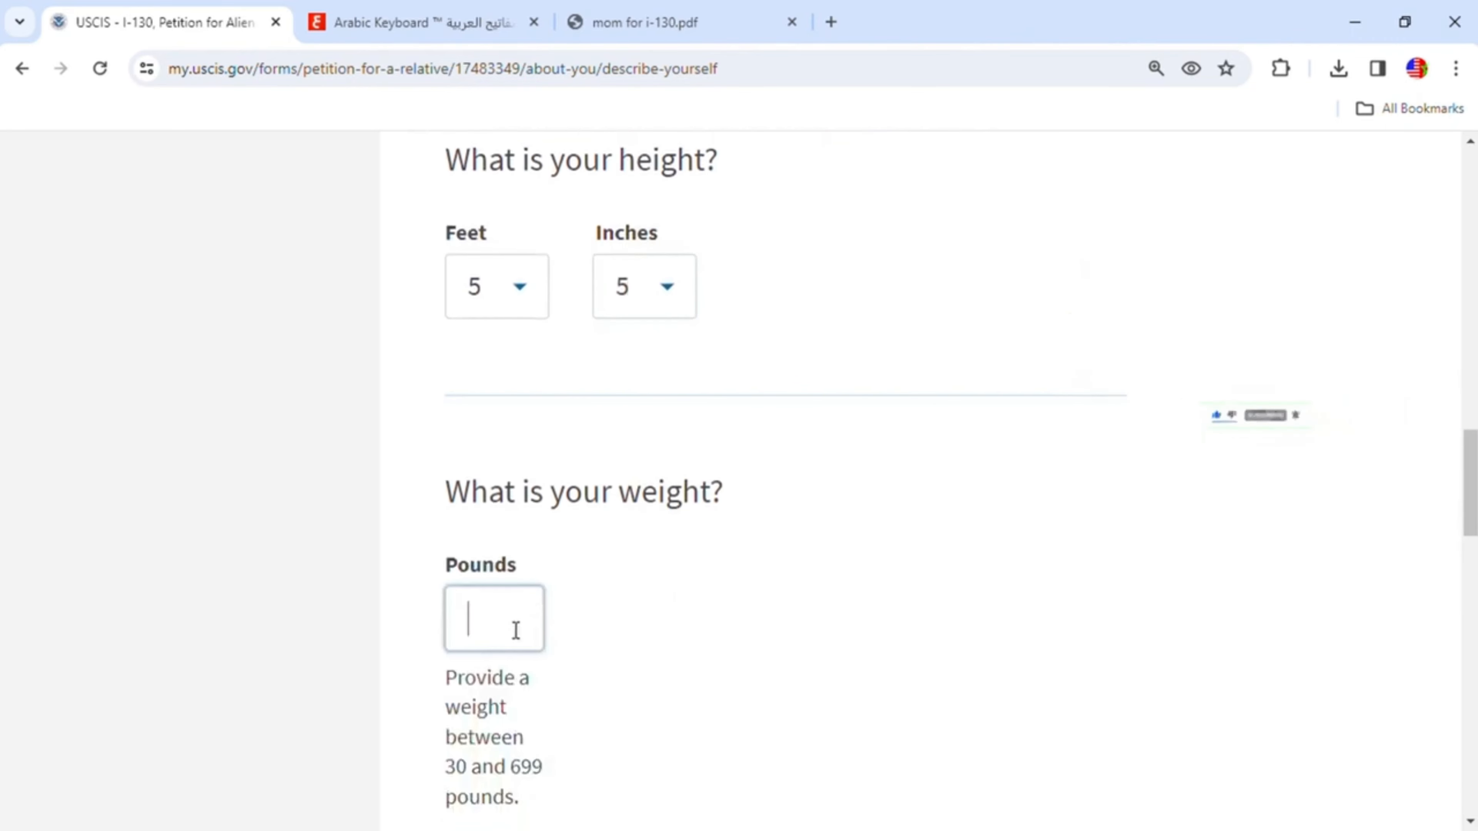
type("175")
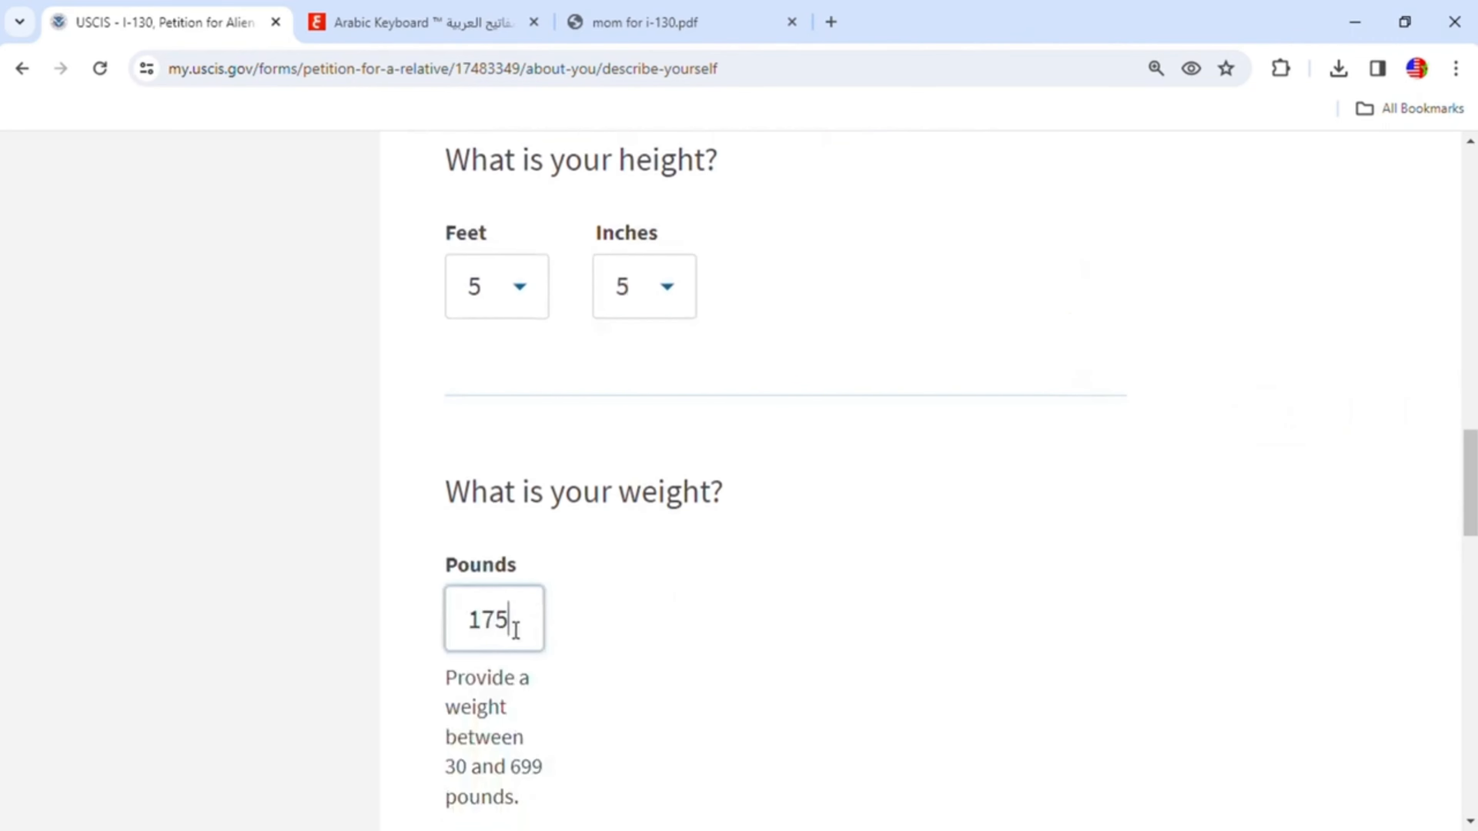
- Set both the eye color and the hair color to Black
scroll(517, 633, "down", 6)
scroll(669, 591, "down", 4)
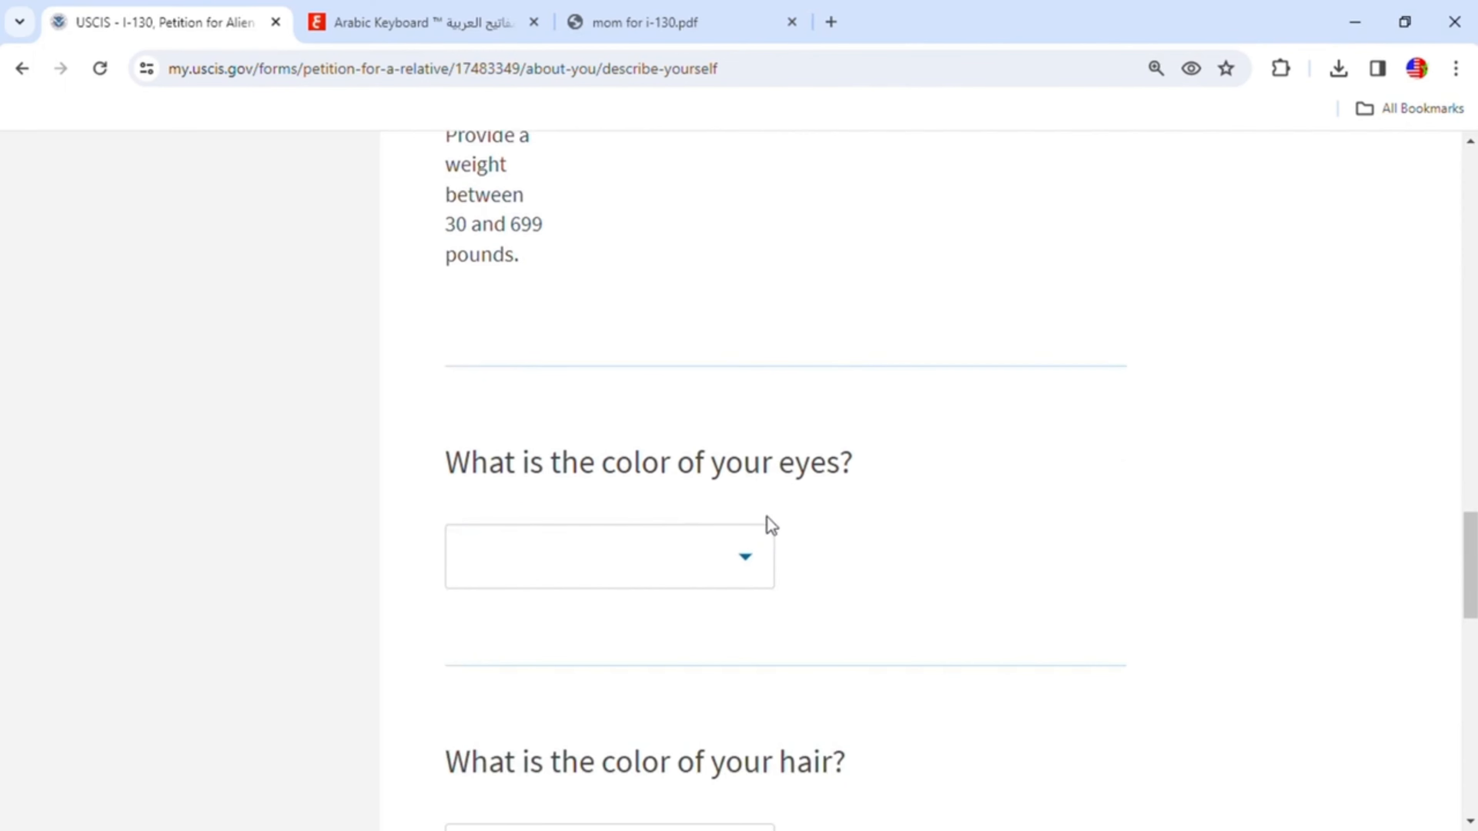
left_click(747, 566)
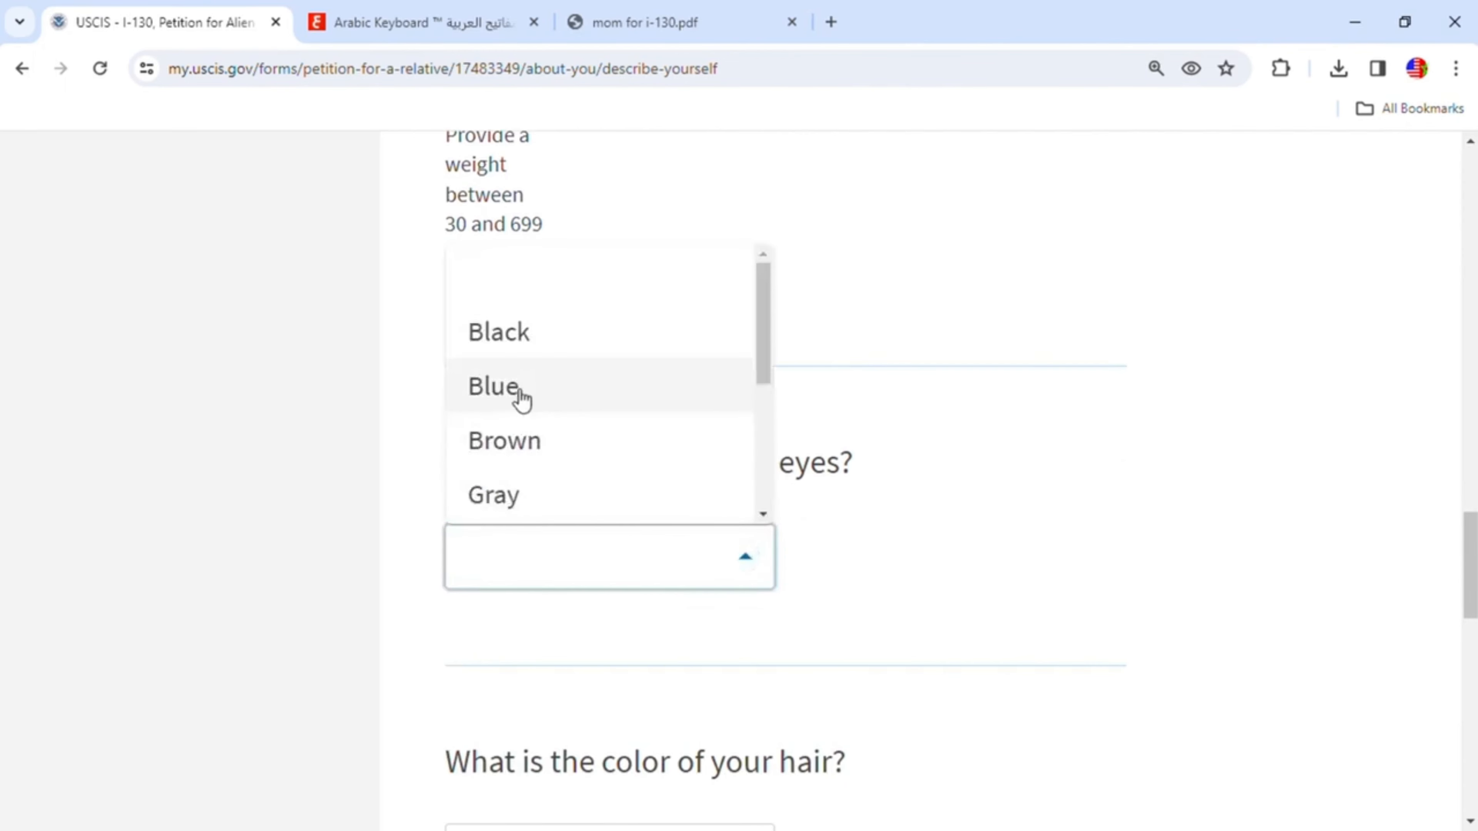
left_click(512, 345)
scroll(778, 598, "down", 3)
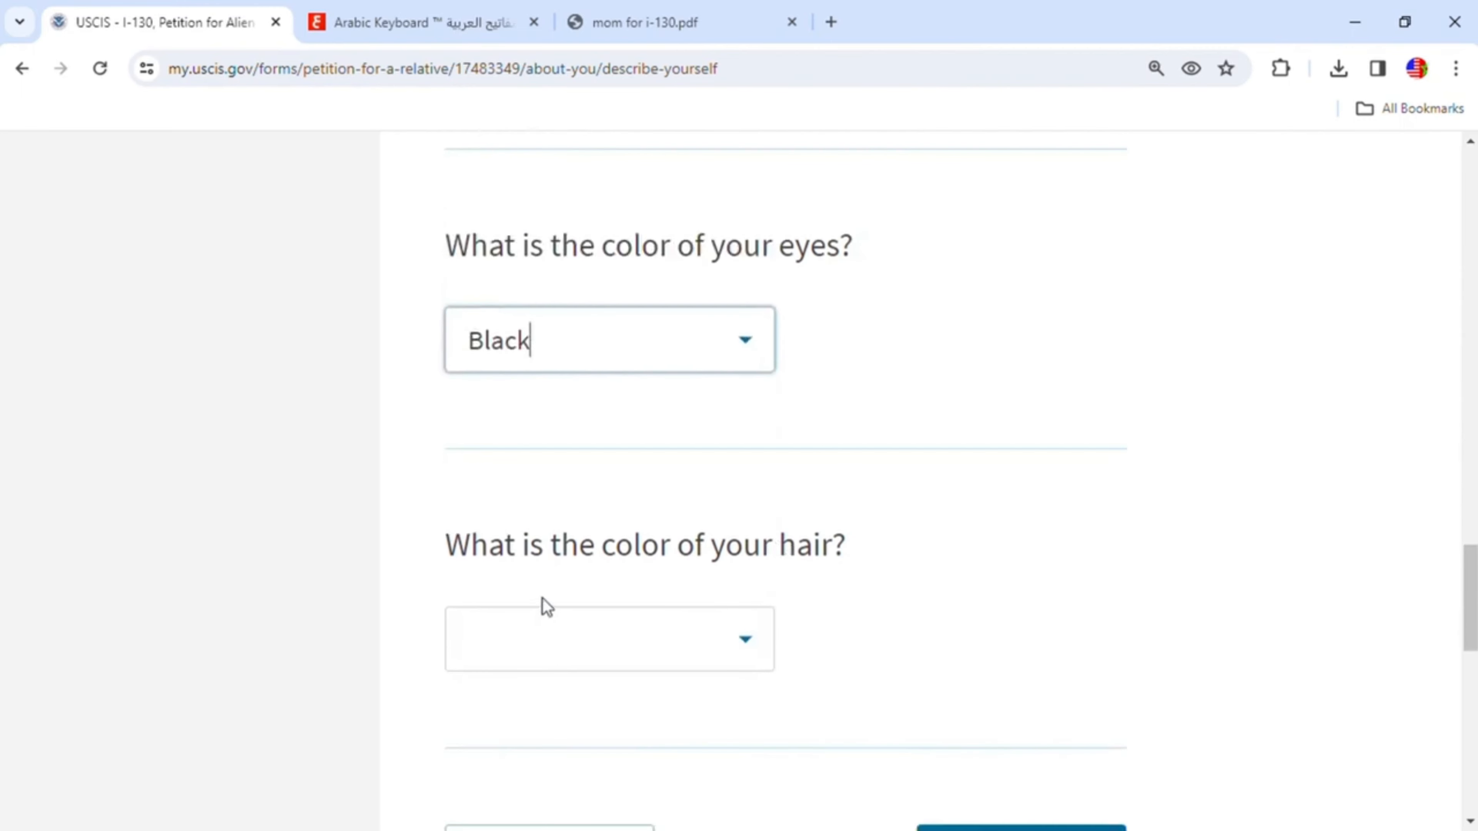
left_click(756, 653)
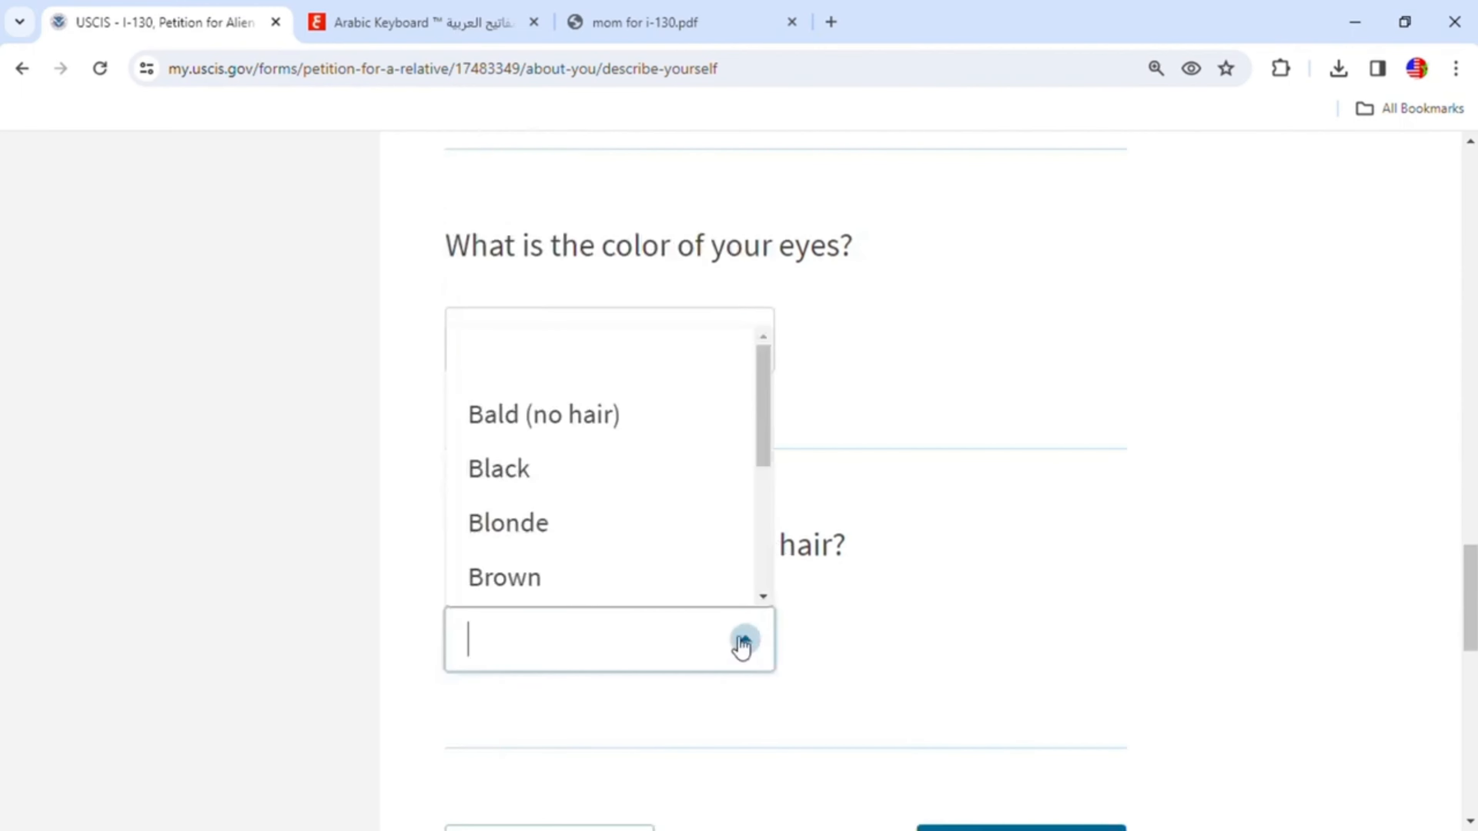
left_click(553, 485)
- Continue from Describe yourself to the employment history section
scroll(931, 550, "down", 3)
scroll(958, 562, "down", 2)
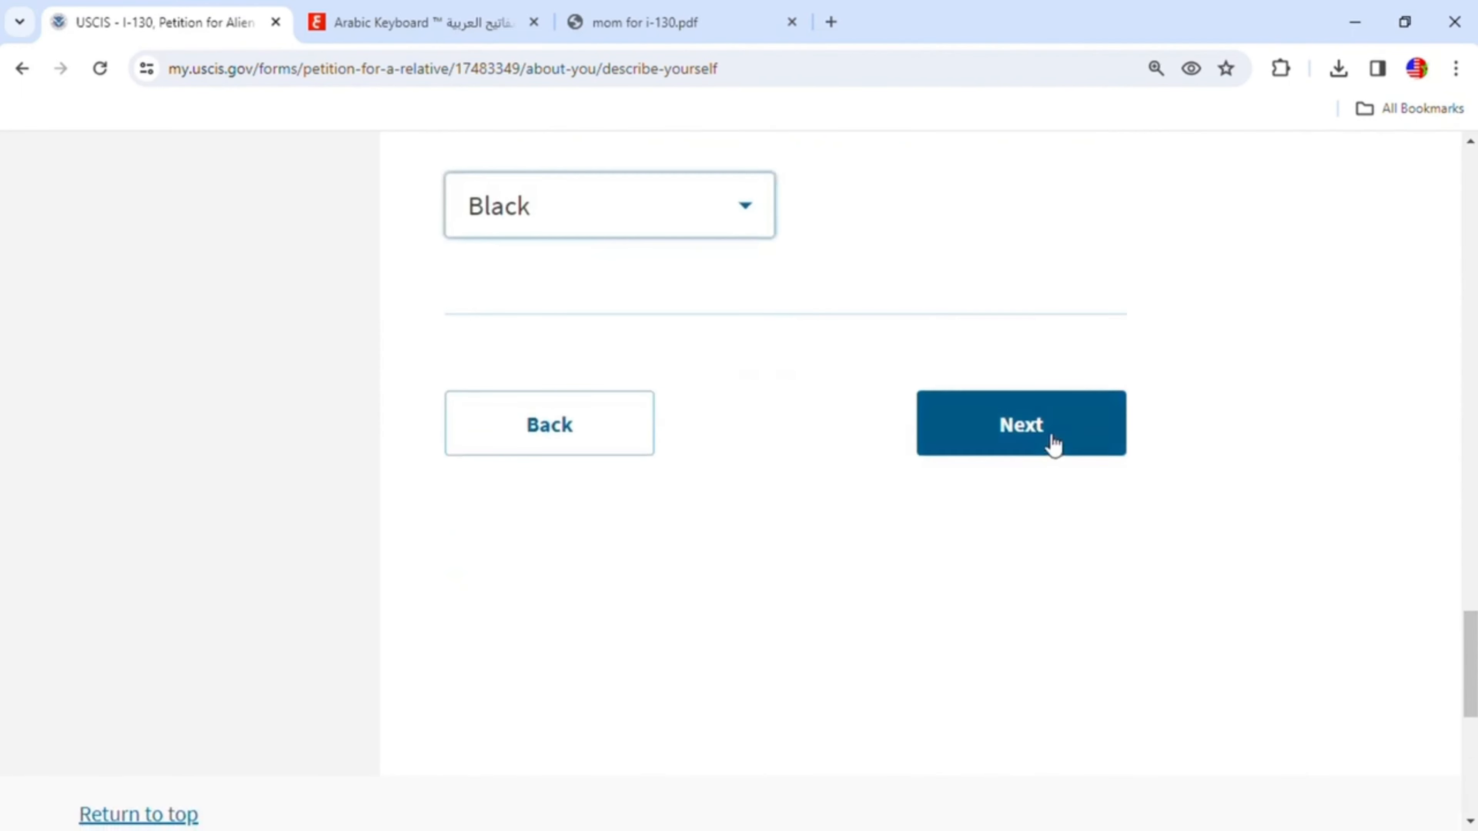
left_click(1040, 442)
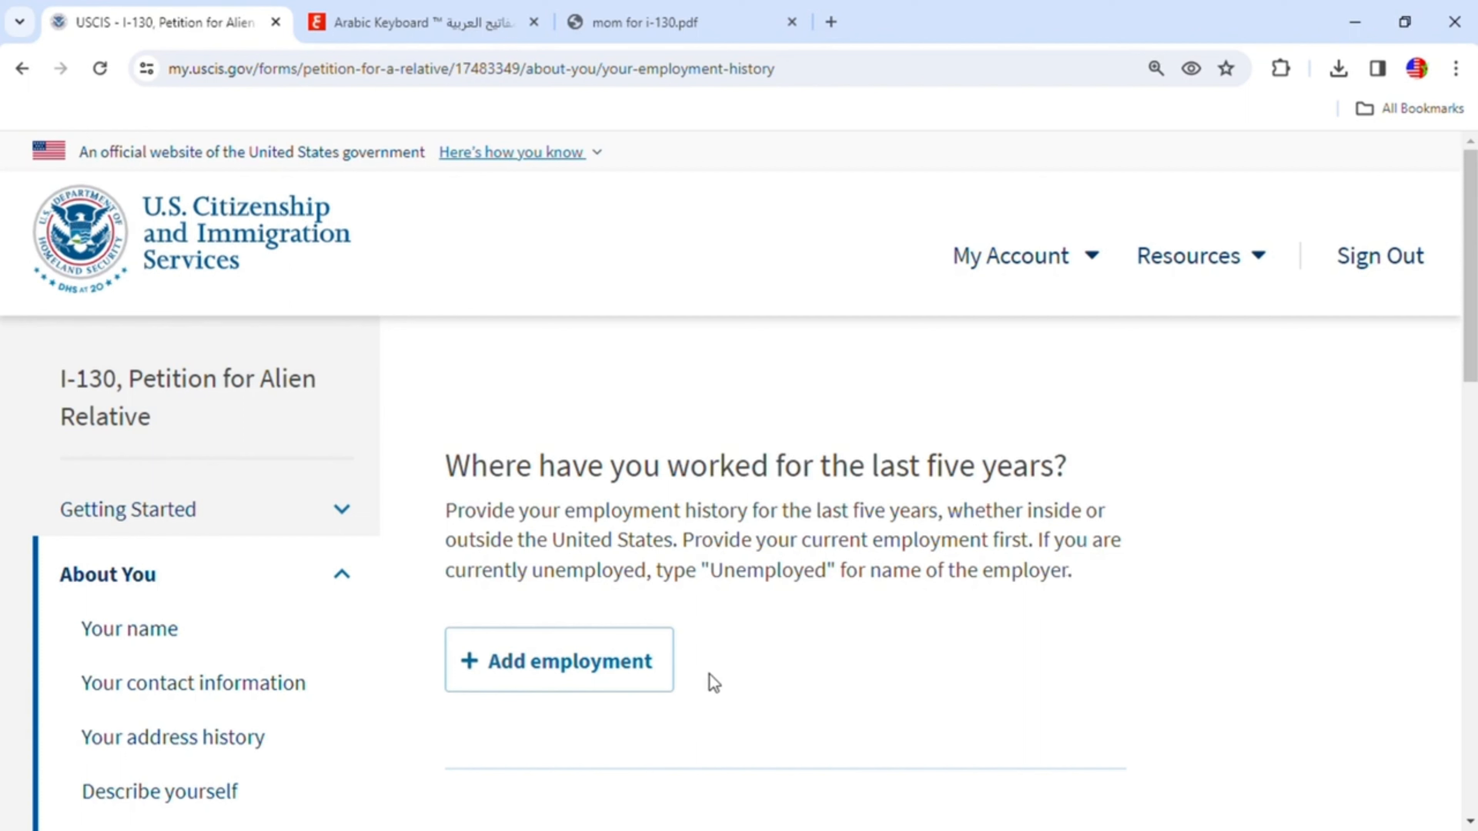
- Add an employment entry and enter ATA as the employer's name
left_click(633, 669)
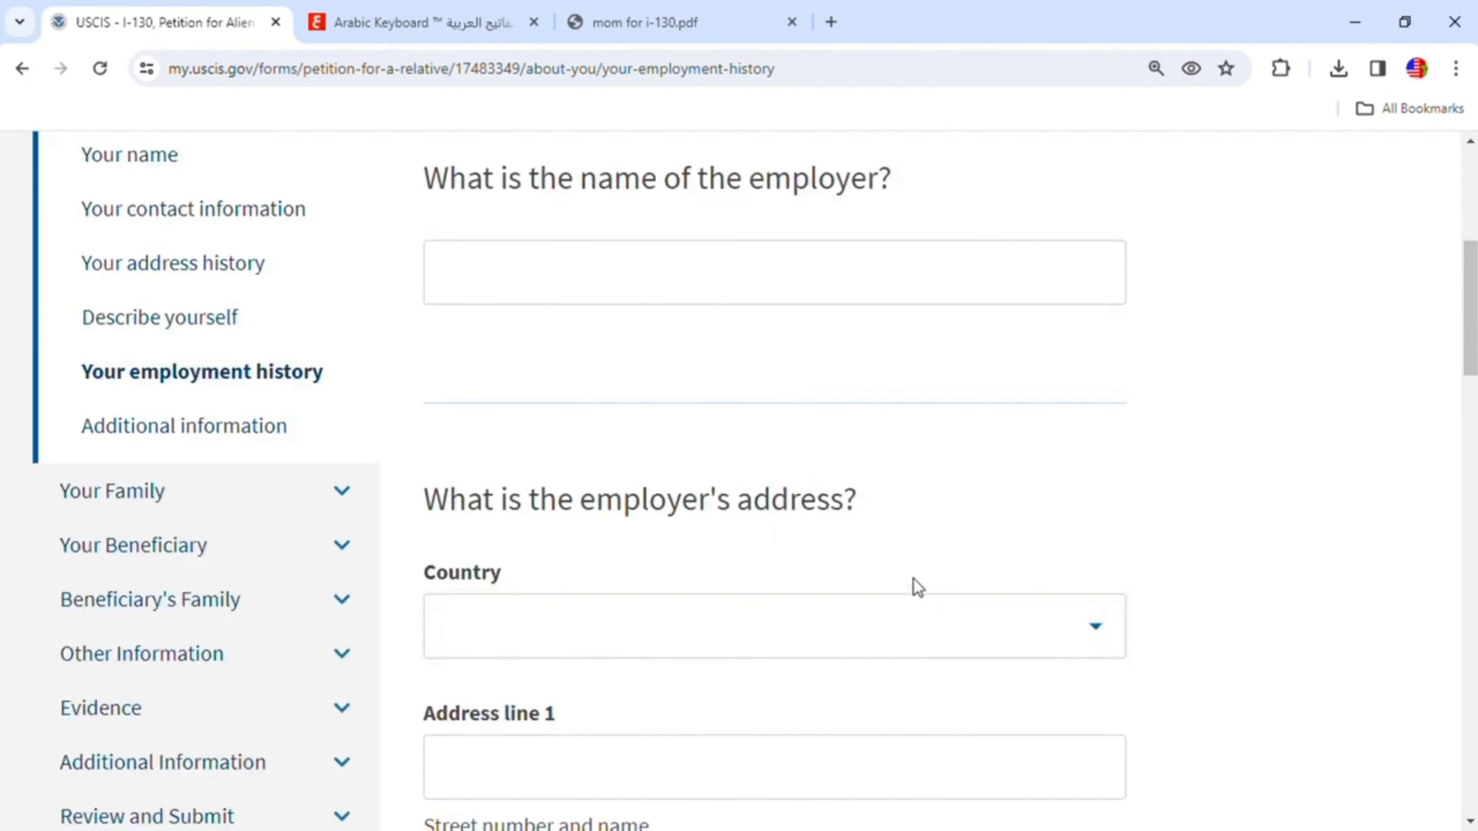
scroll(912, 570, "up", 1)
scroll(918, 573, "up", 1)
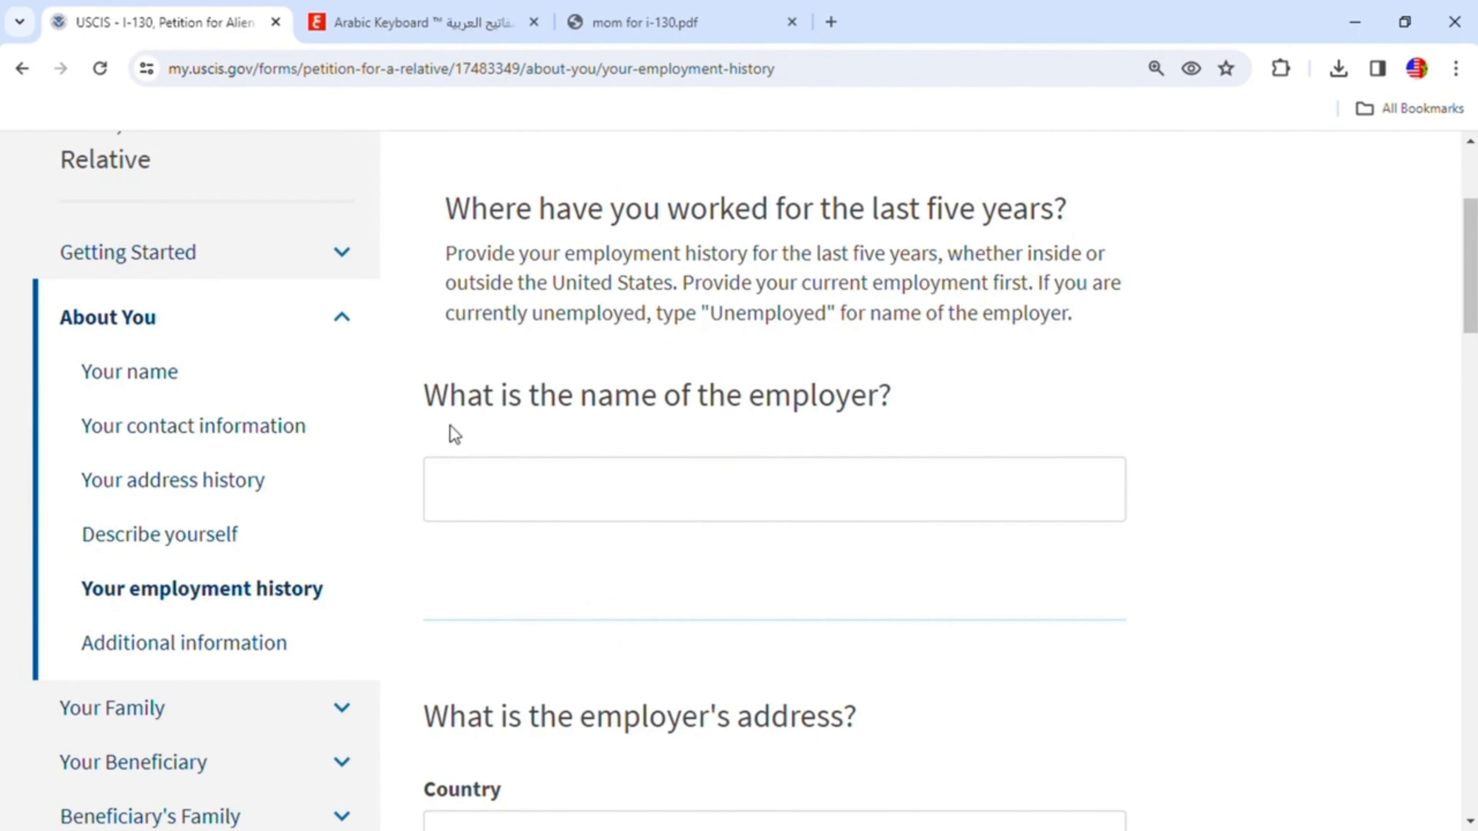
left_click(659, 511)
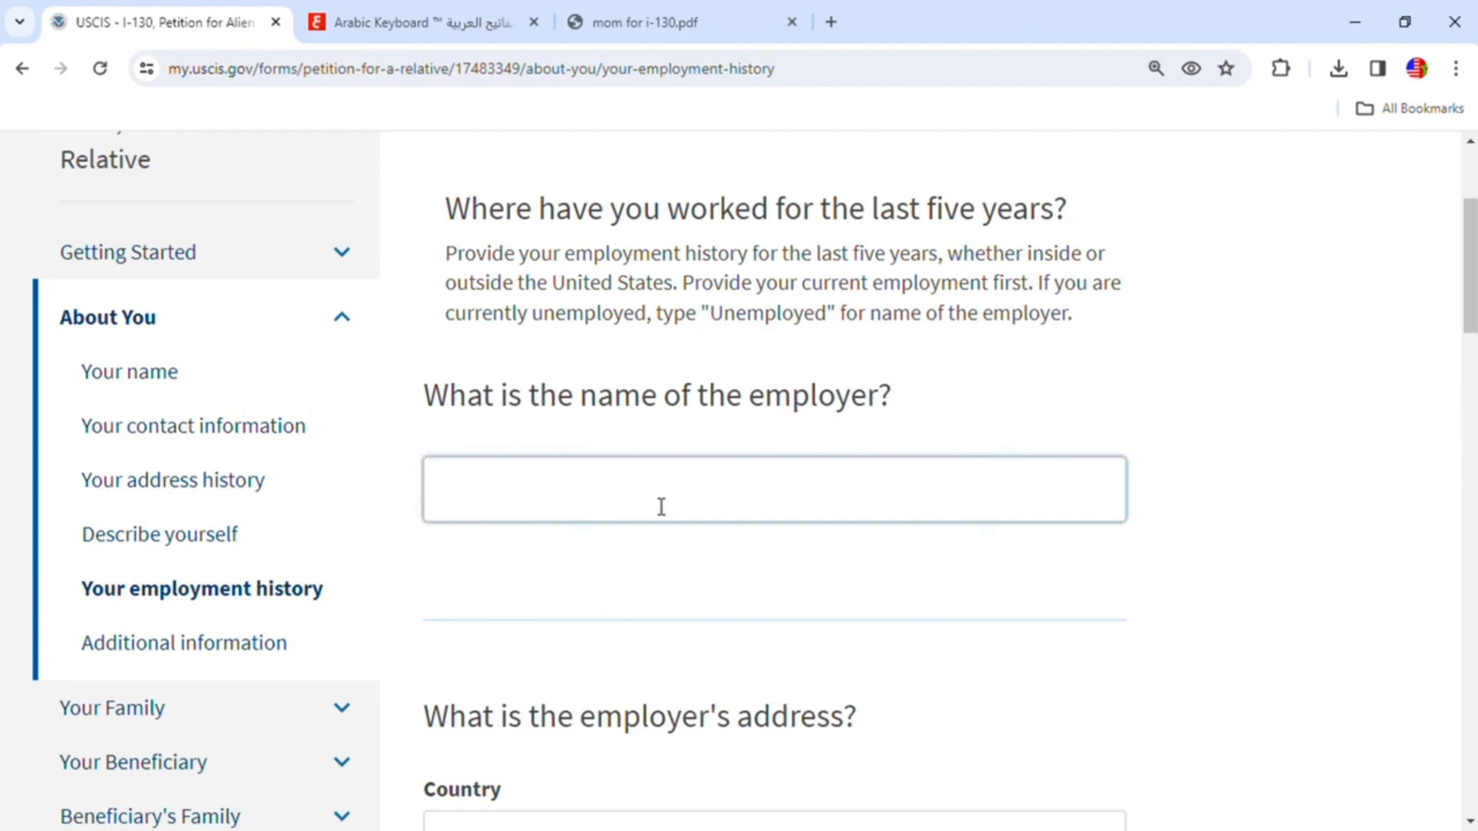
type("ATA")
- Set the employer's address country to United States
scroll(713, 521, "down", 2)
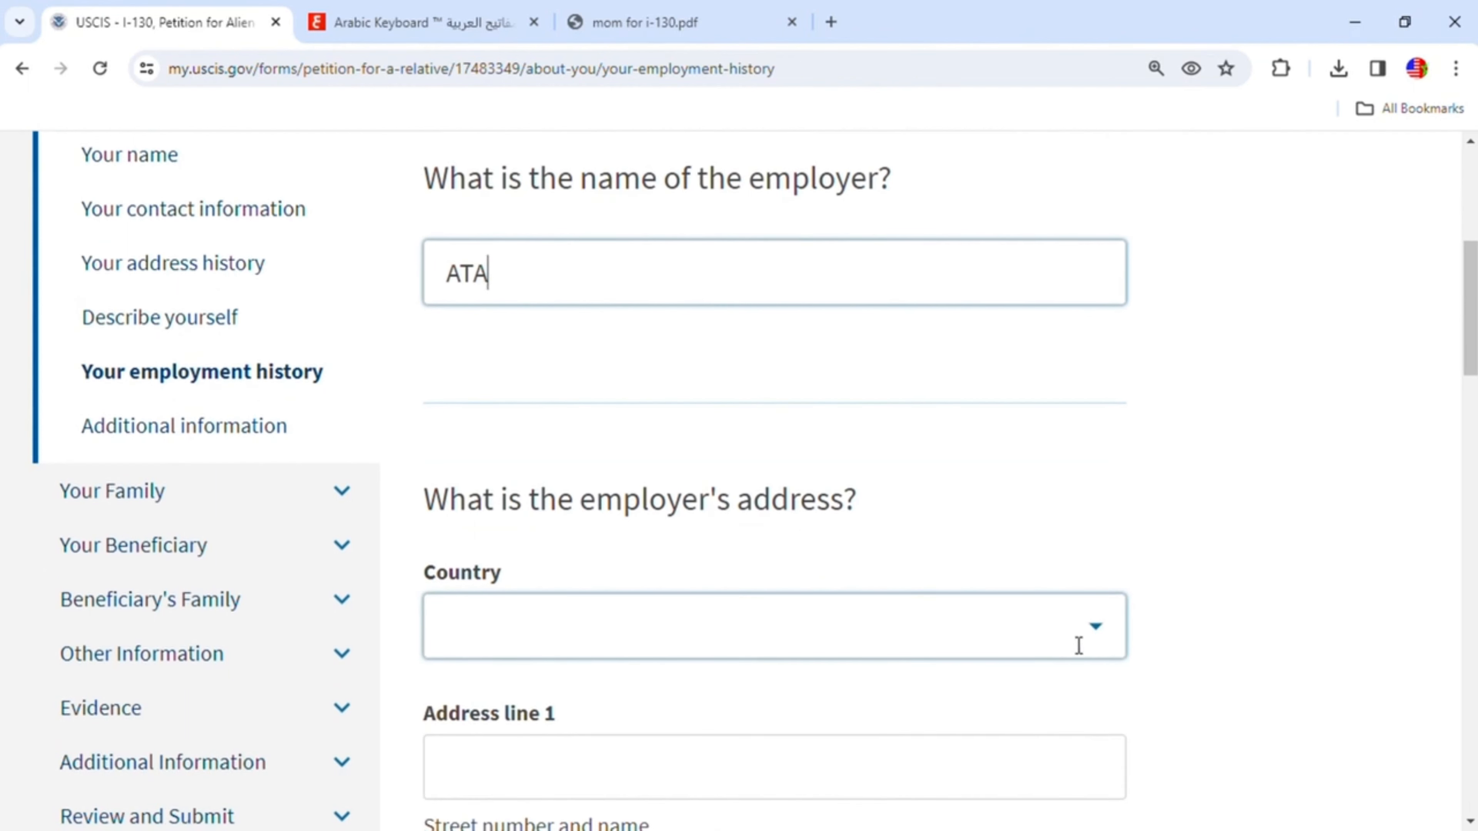
left_click(1098, 638)
type("u")
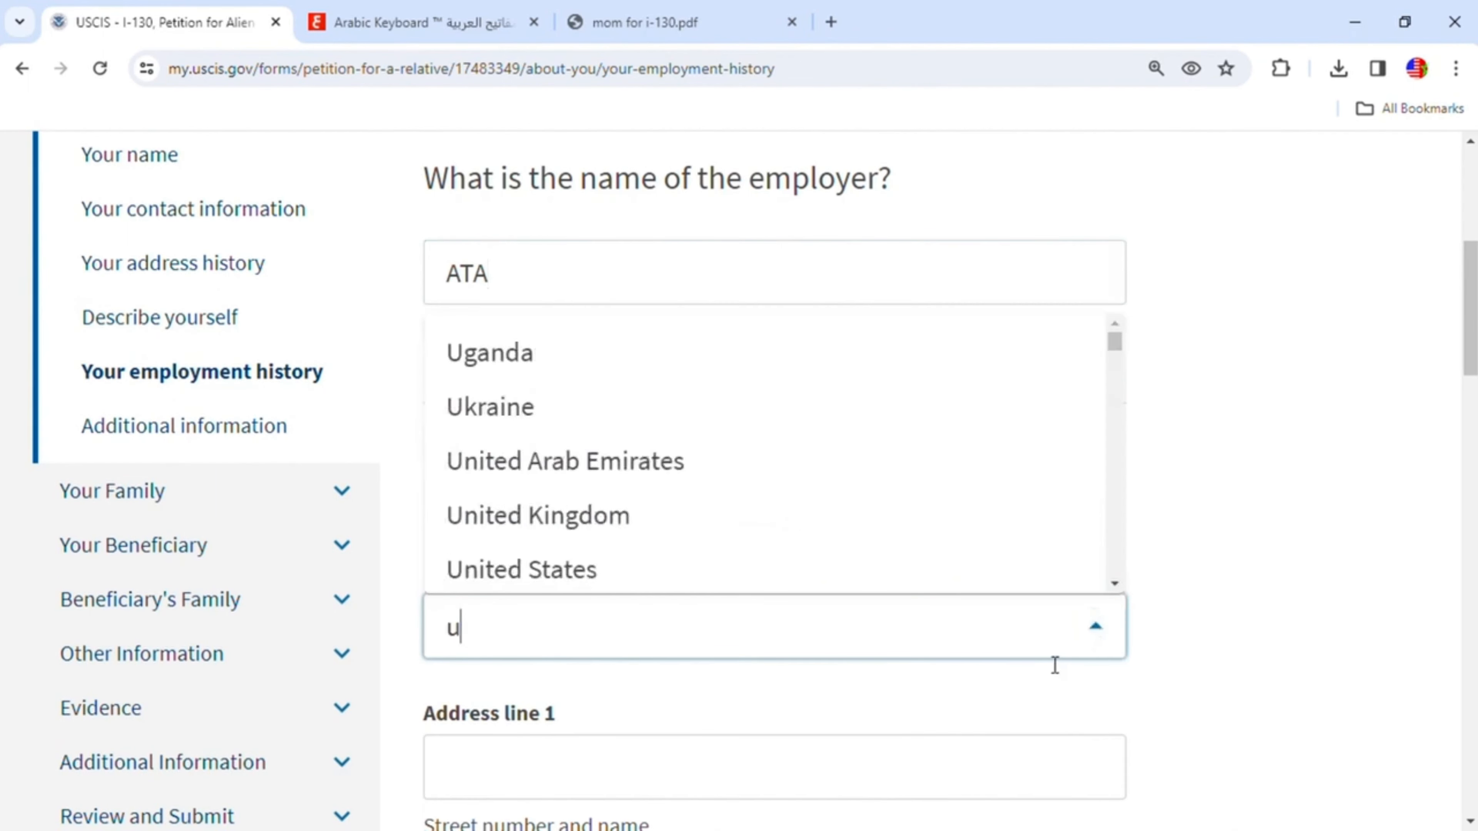
left_click(599, 576)
scroll(845, 663, "down", 5)
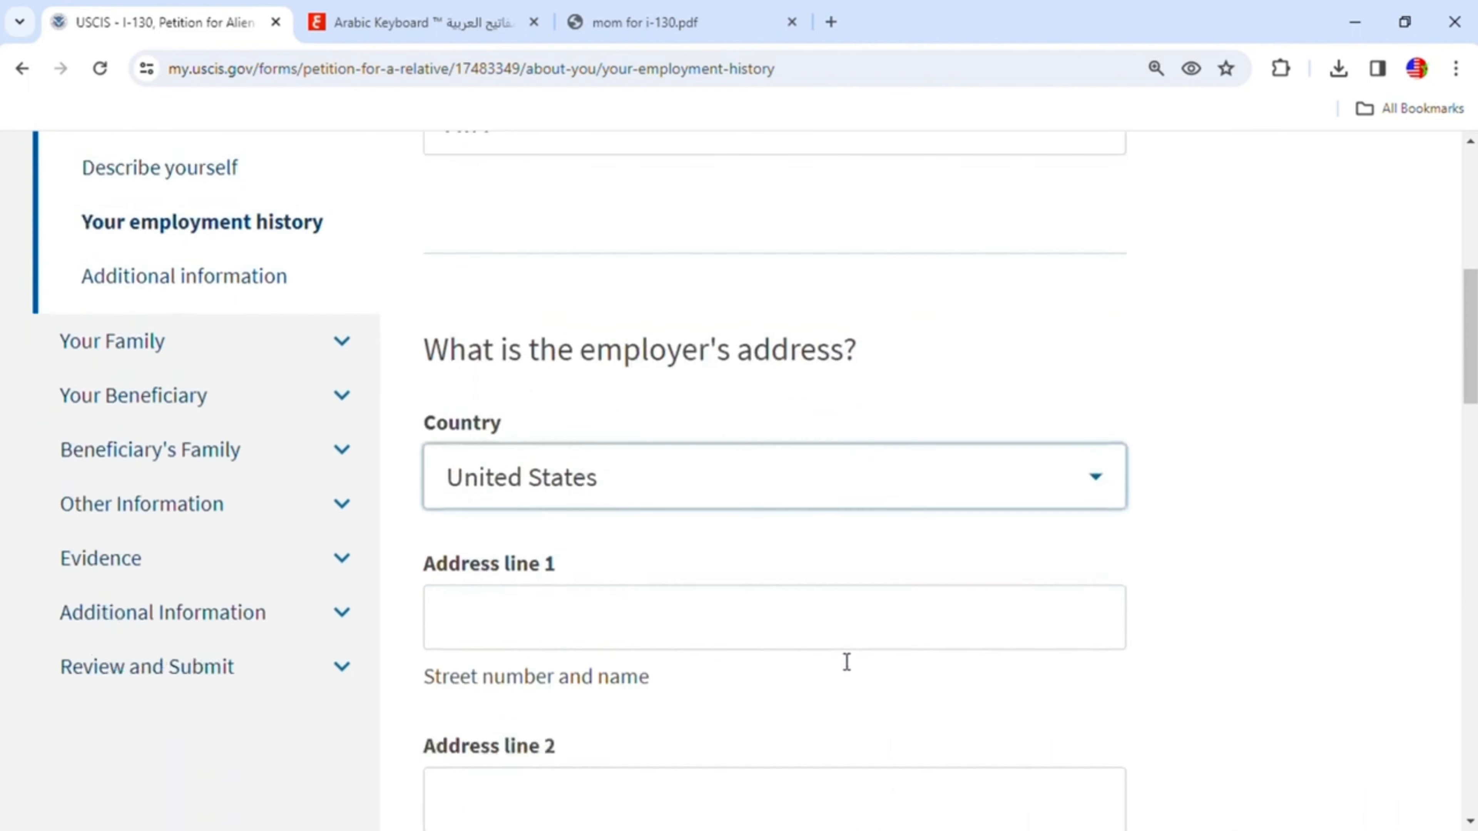
left_click(560, 444)
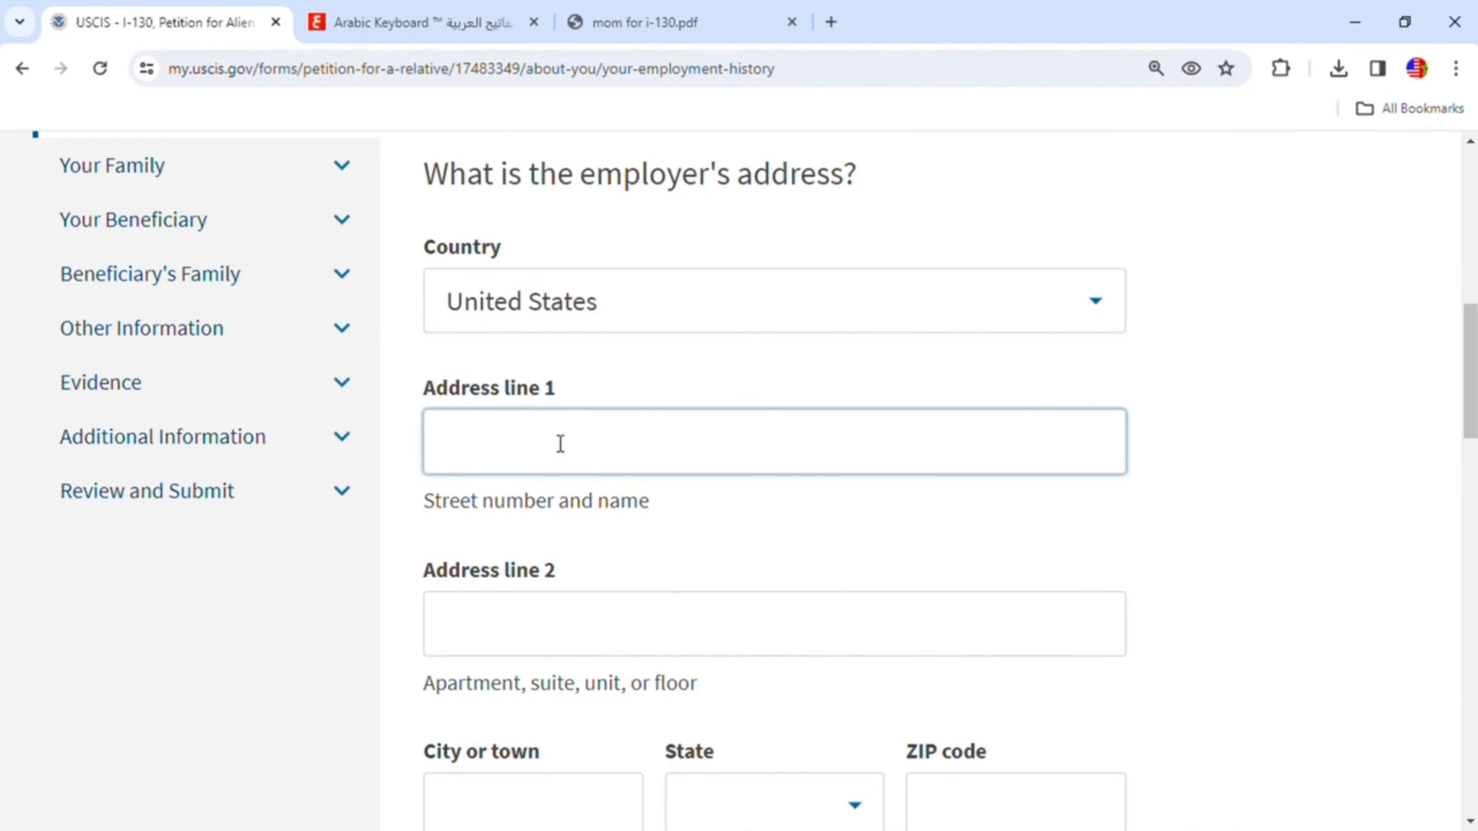
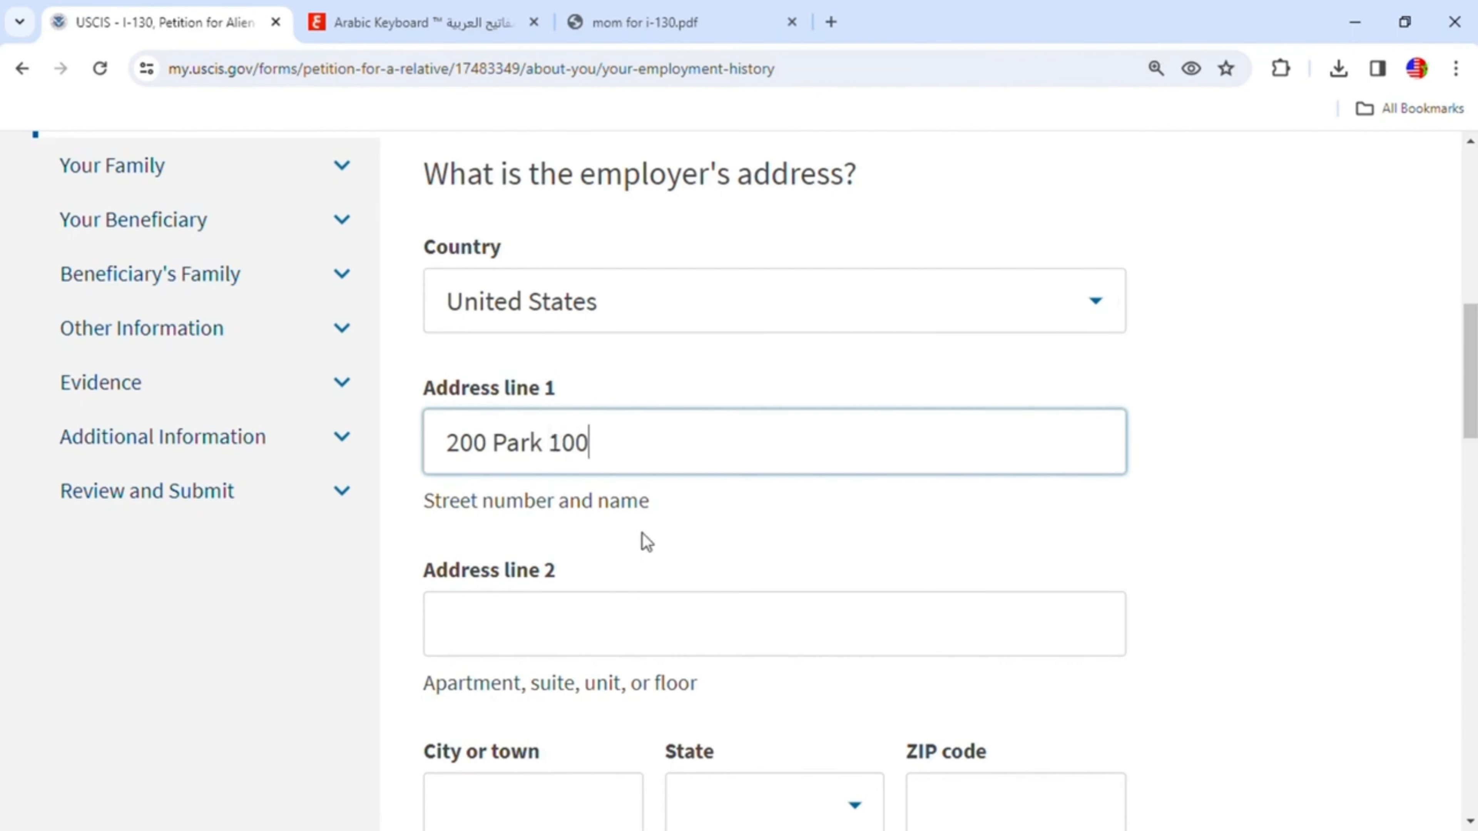
- Enter Indianapolis as the employer's city and select Indiana as the state
scroll(646, 542, "down", 5)
left_click(553, 495)
type("Indianapolis")
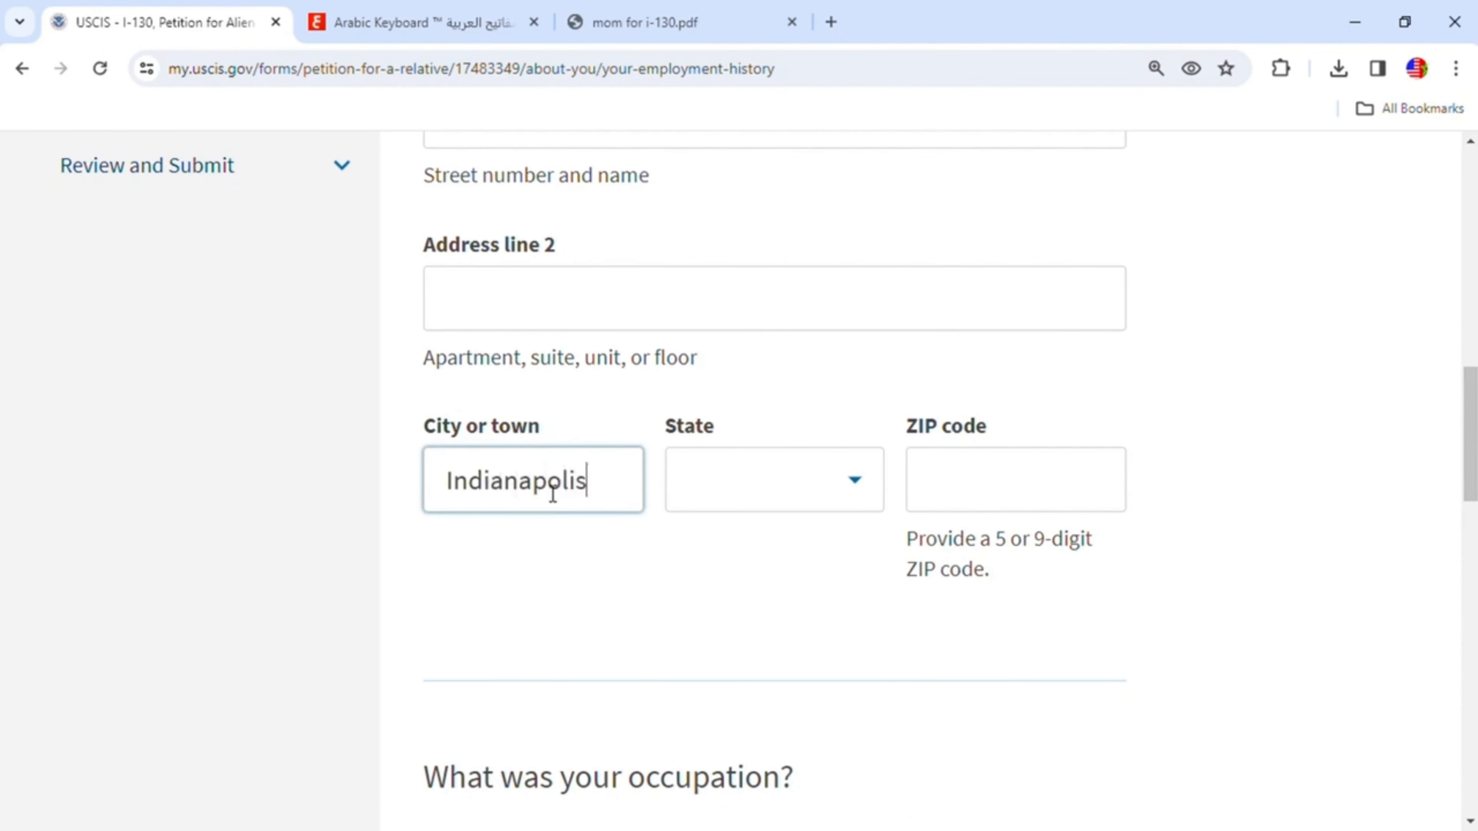
key("Tab")
left_click(856, 483)
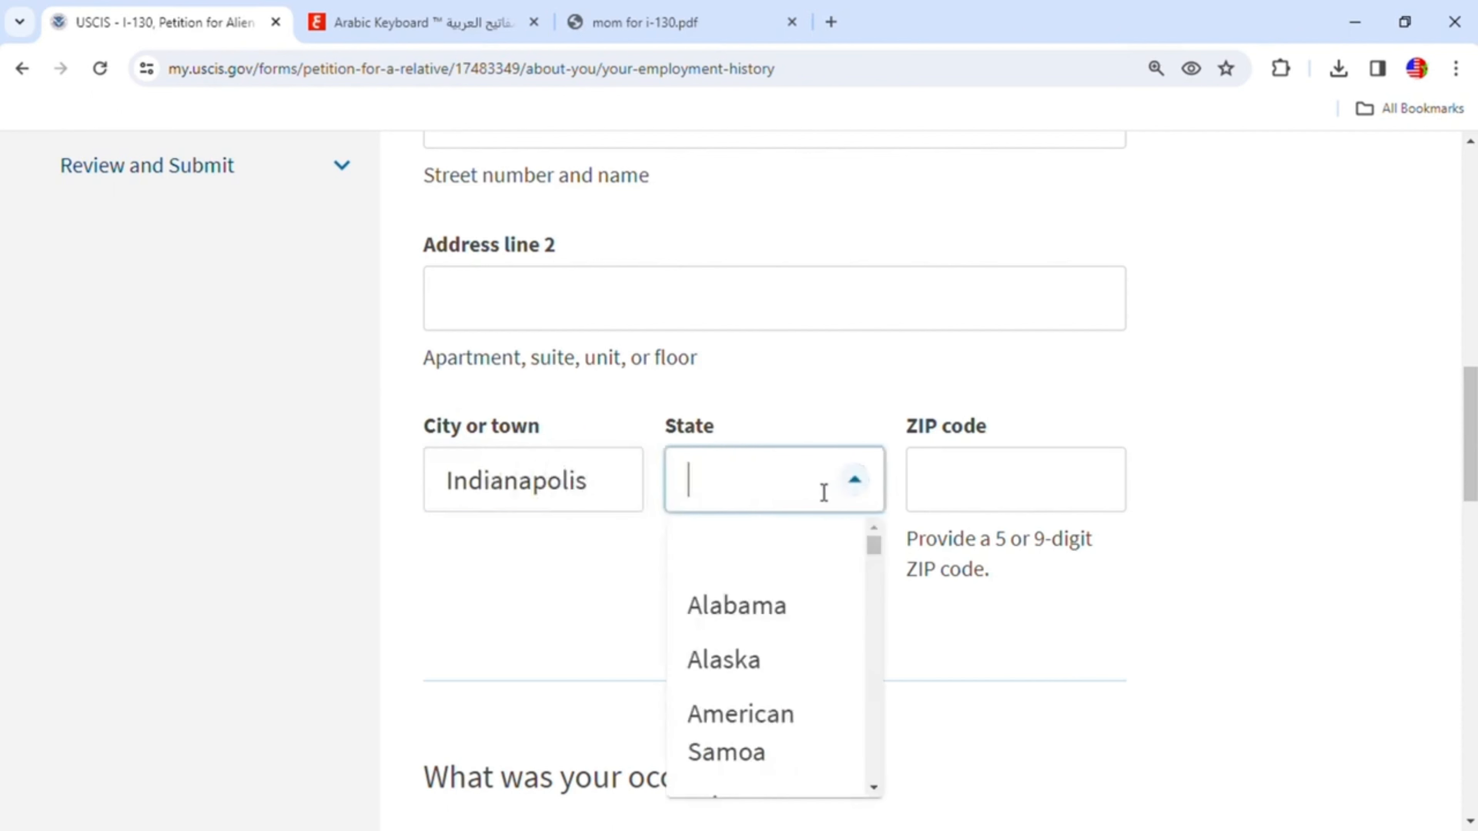
type("i")
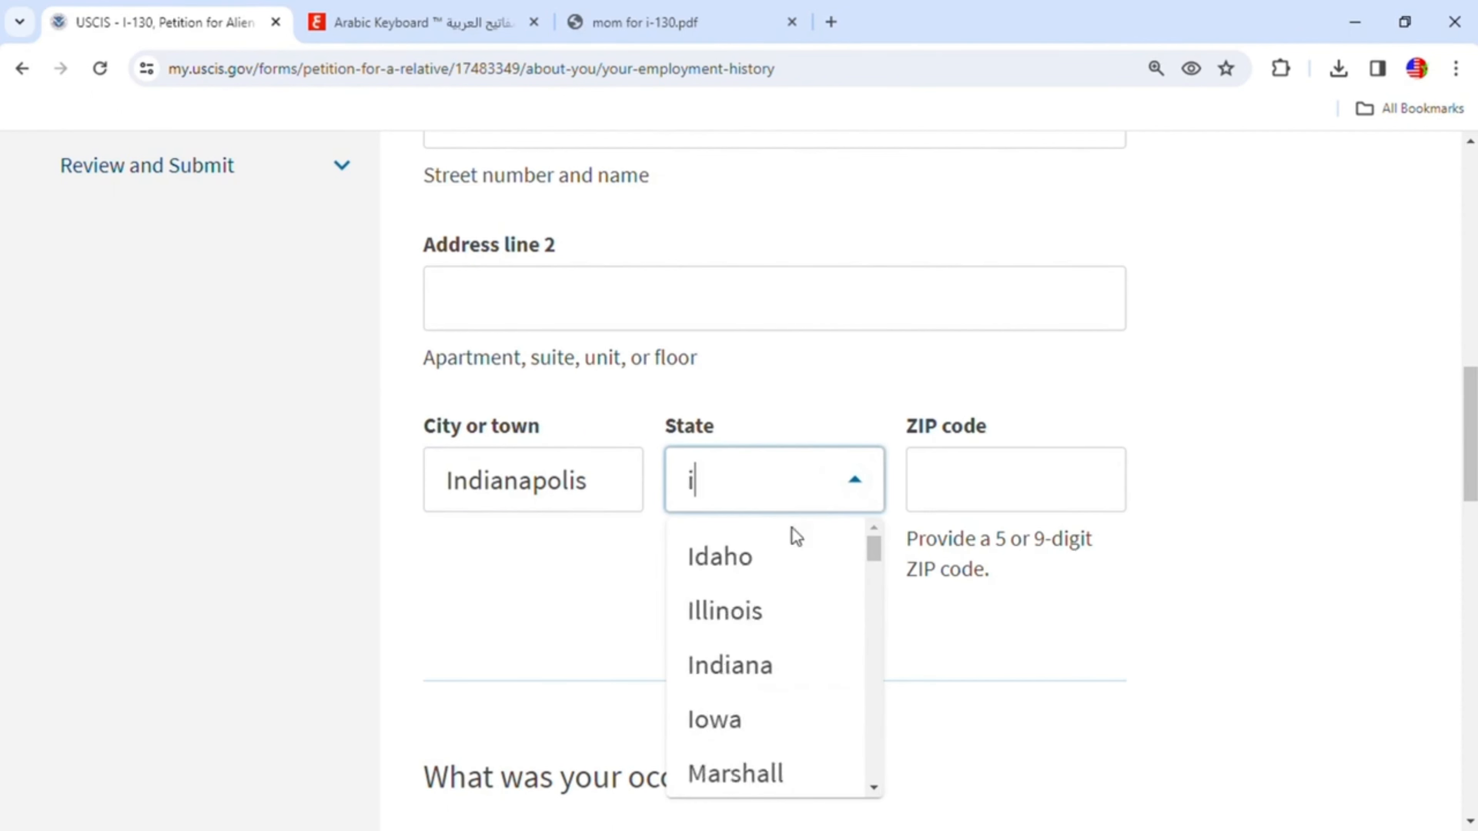
left_click(756, 670)
- Enter 46254 as the employer's ZIP code
left_click(980, 492)
type("4")
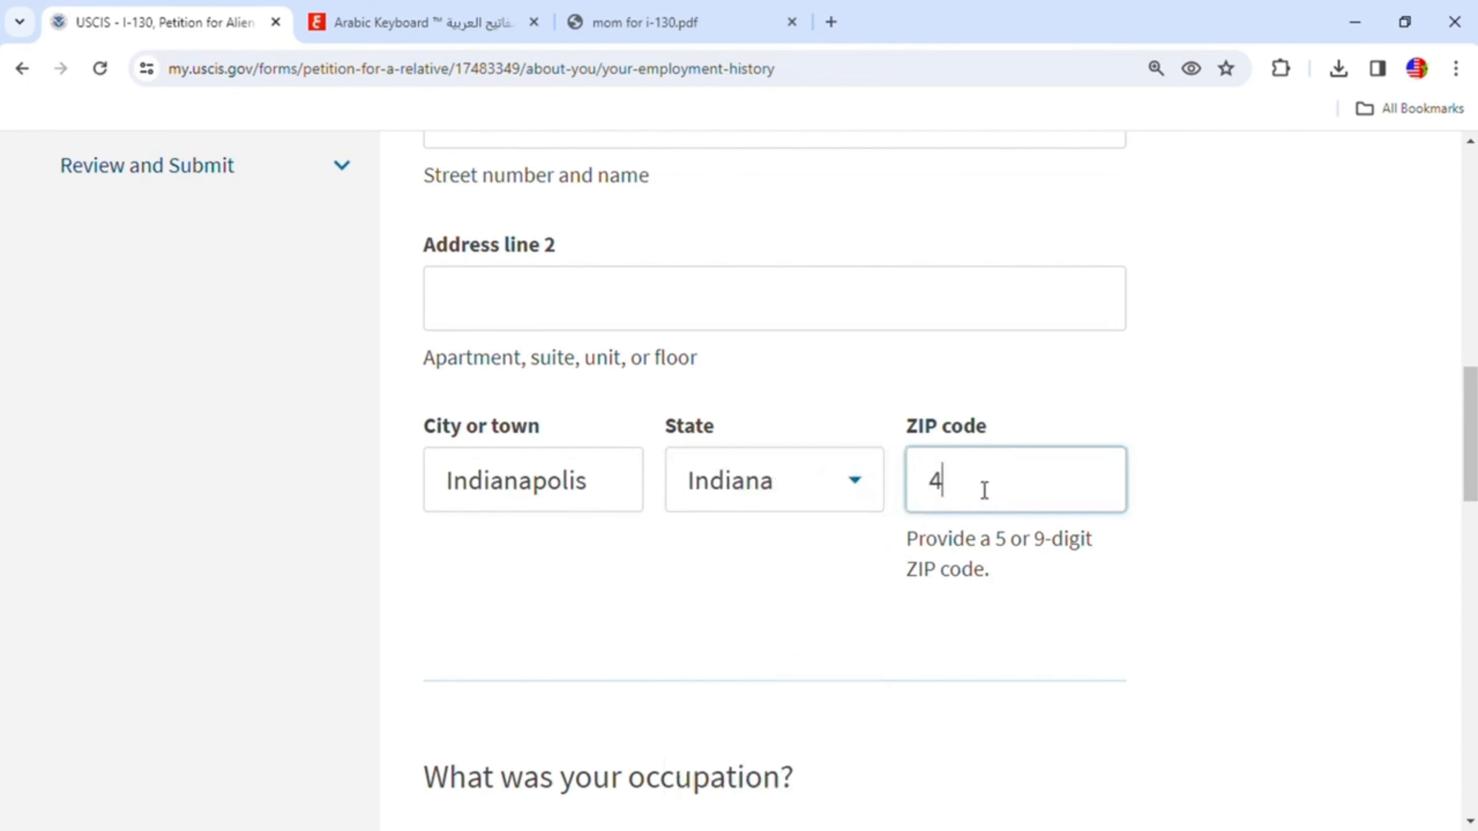
type("6254")
- Enter Engineer as the occupation
scroll(983, 489, "down", 5)
left_click(624, 556)
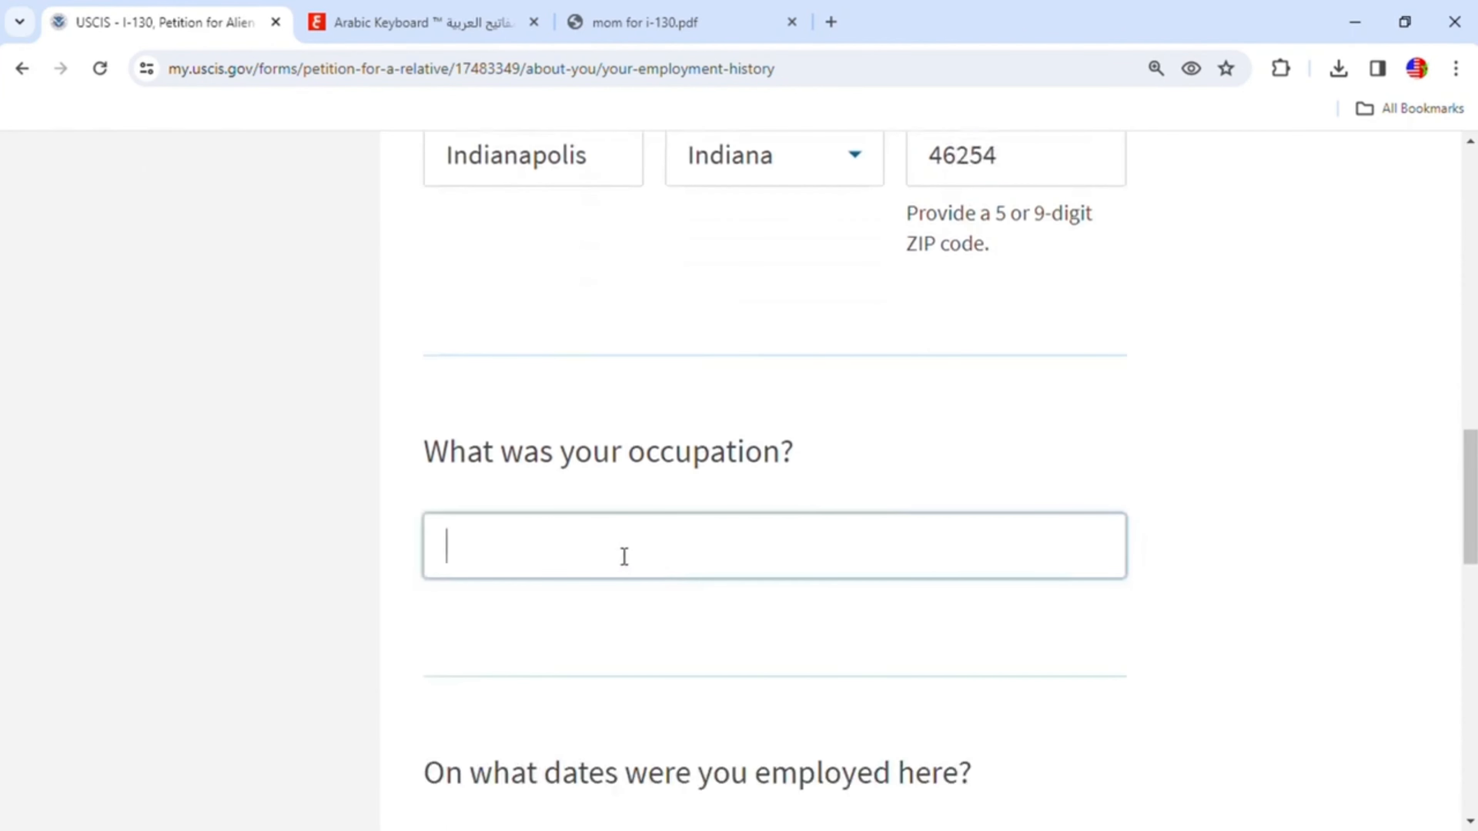
type("Engineer")
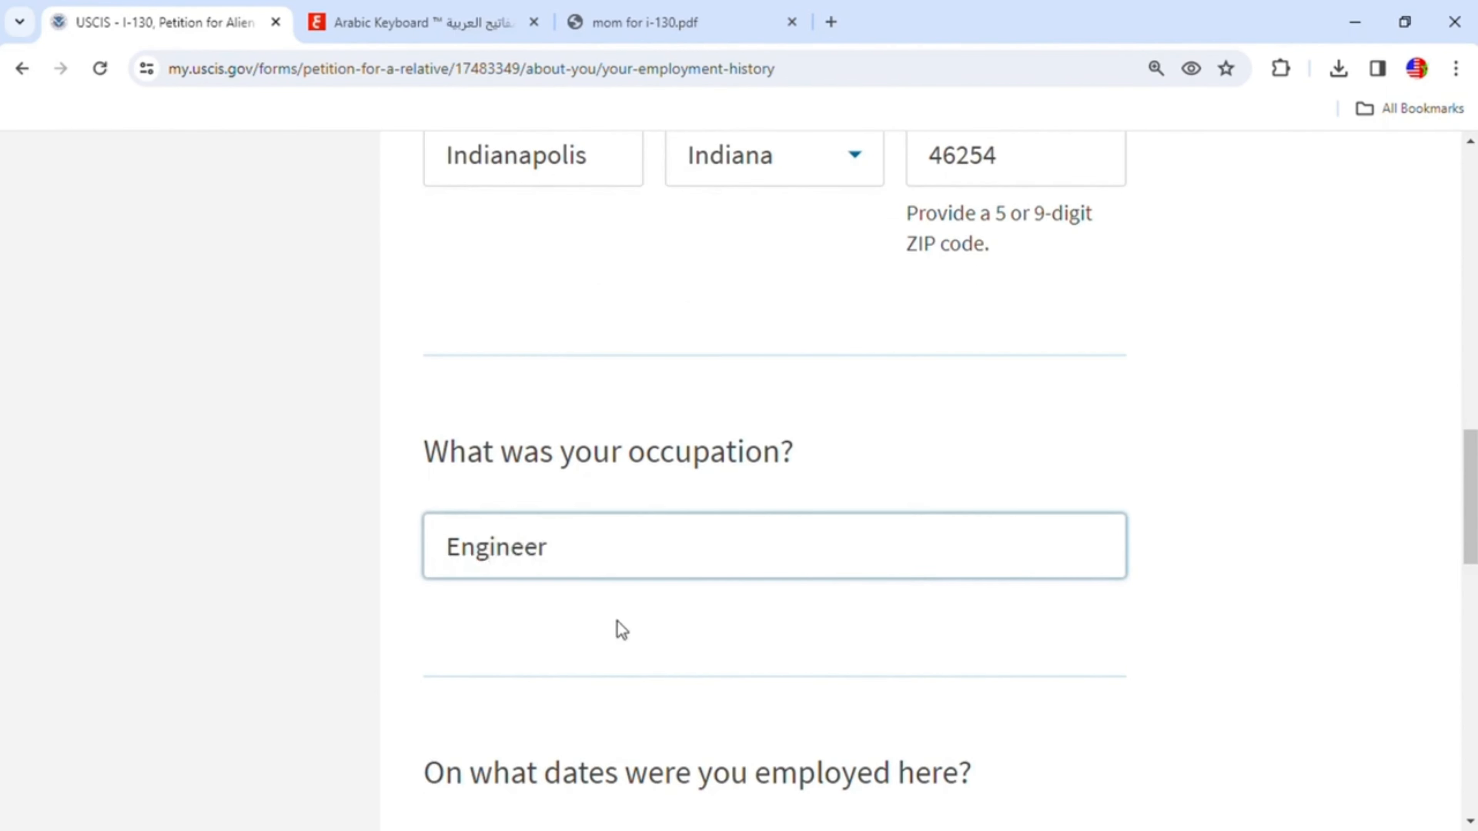
- Mark the job as current employment with the I currently work here option
scroll(623, 651, "down", 3)
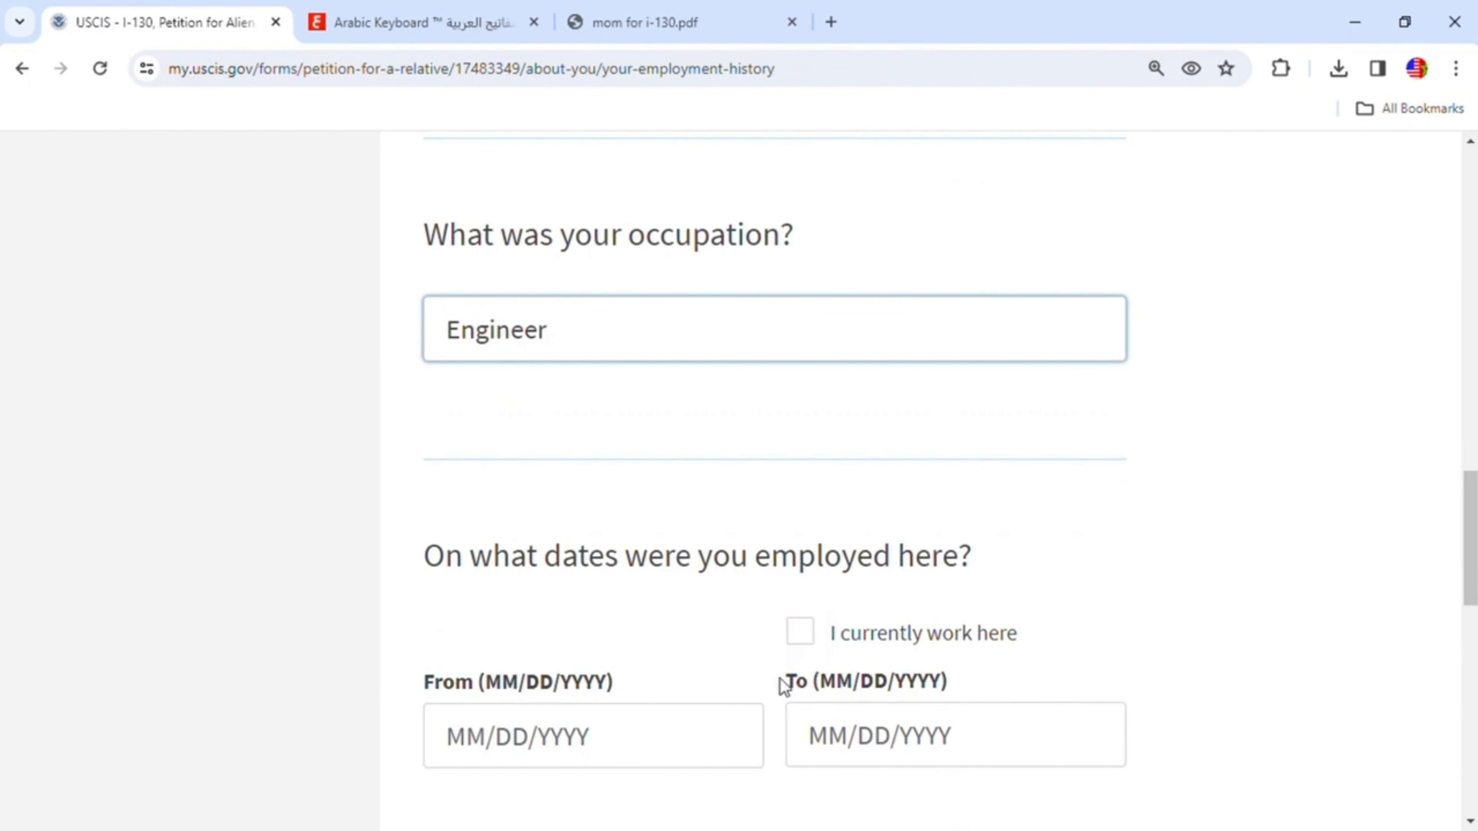
scroll(719, 643, "down", 3)
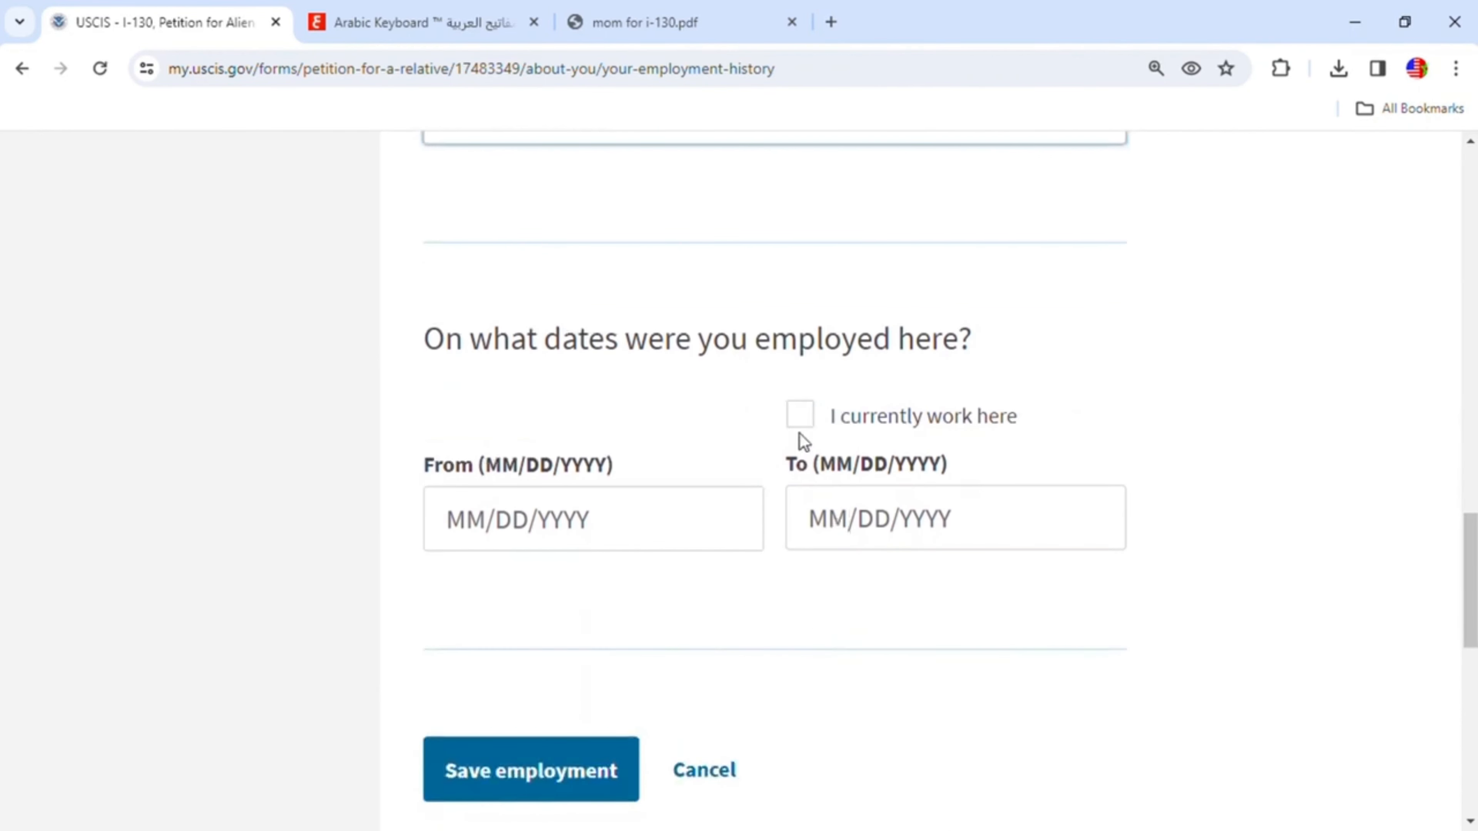
left_click(812, 418)
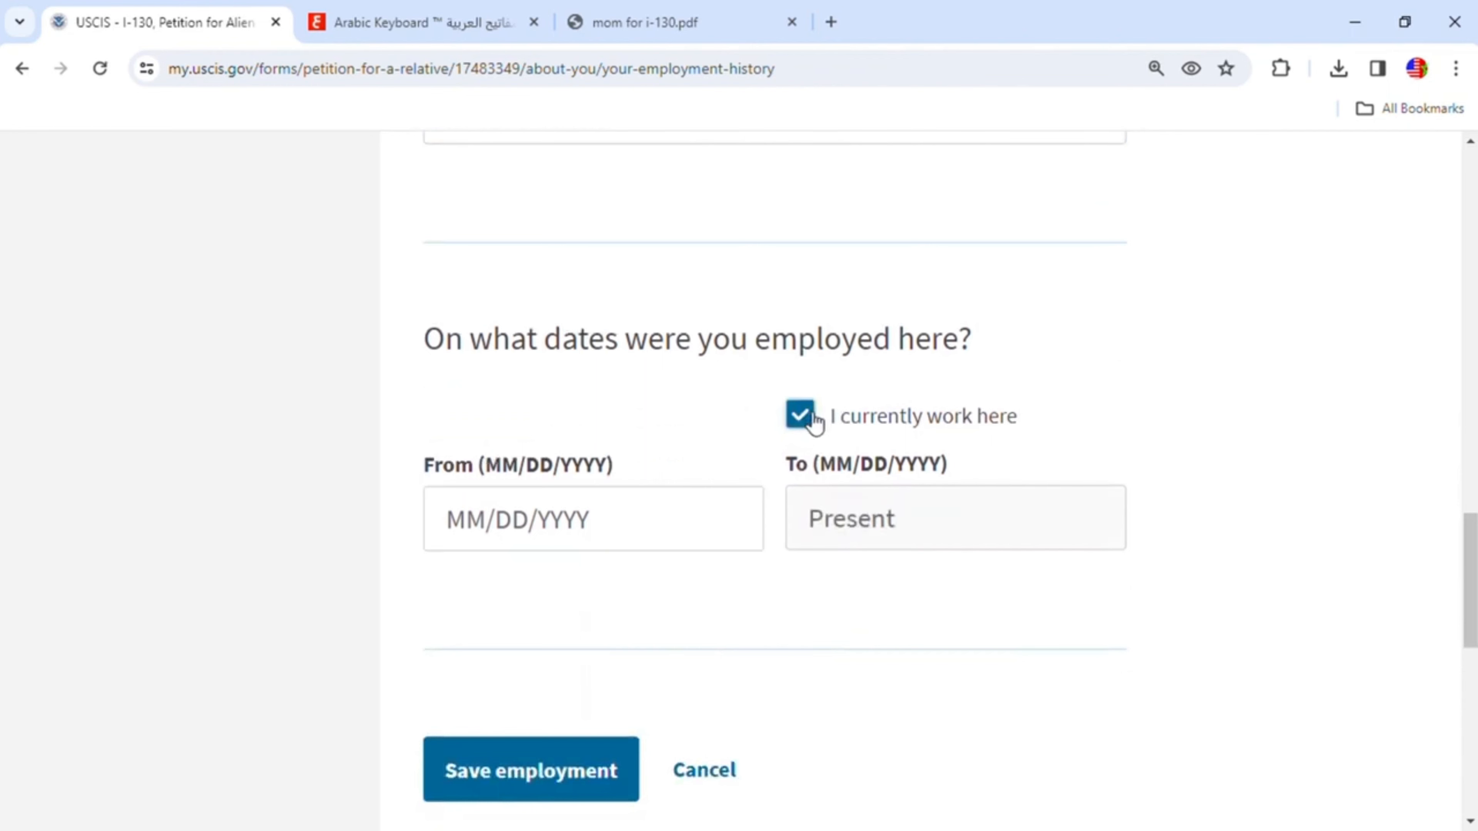
- Enter 01/01/2017 as the employment start date
left_click(509, 520)
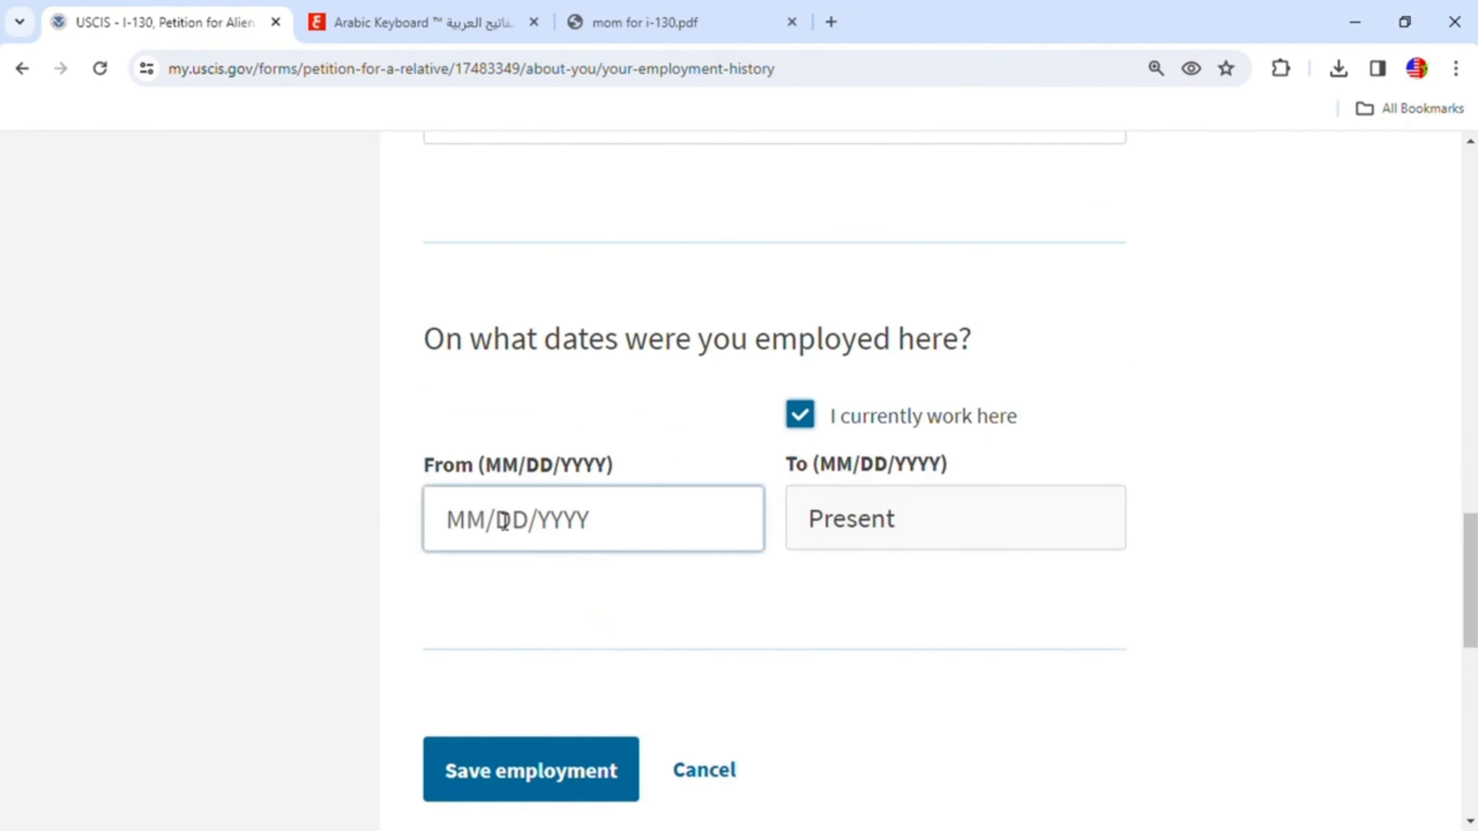
left_click_drag(465, 547, 488, 531)
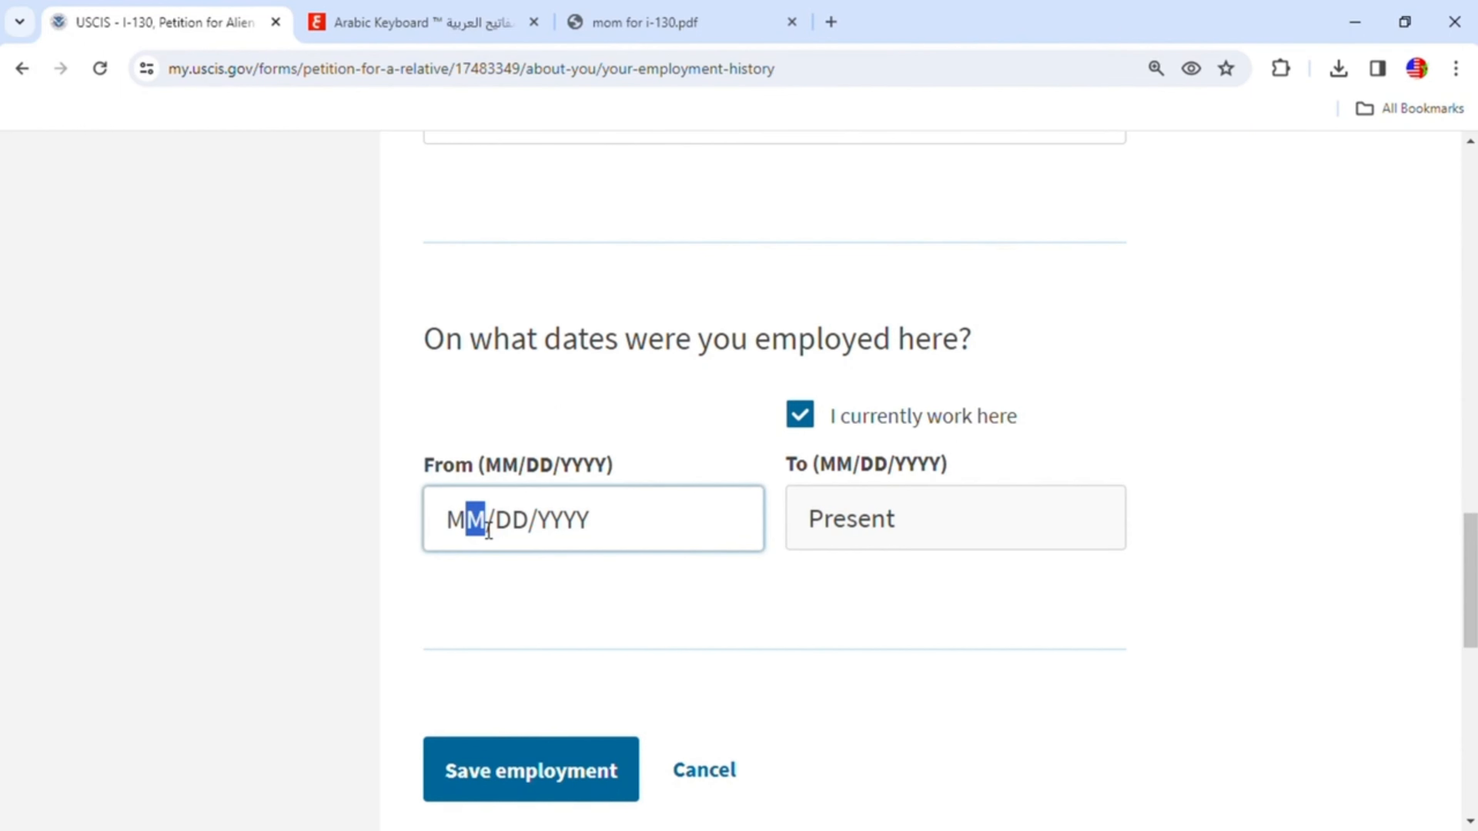
type("0/10/1202")
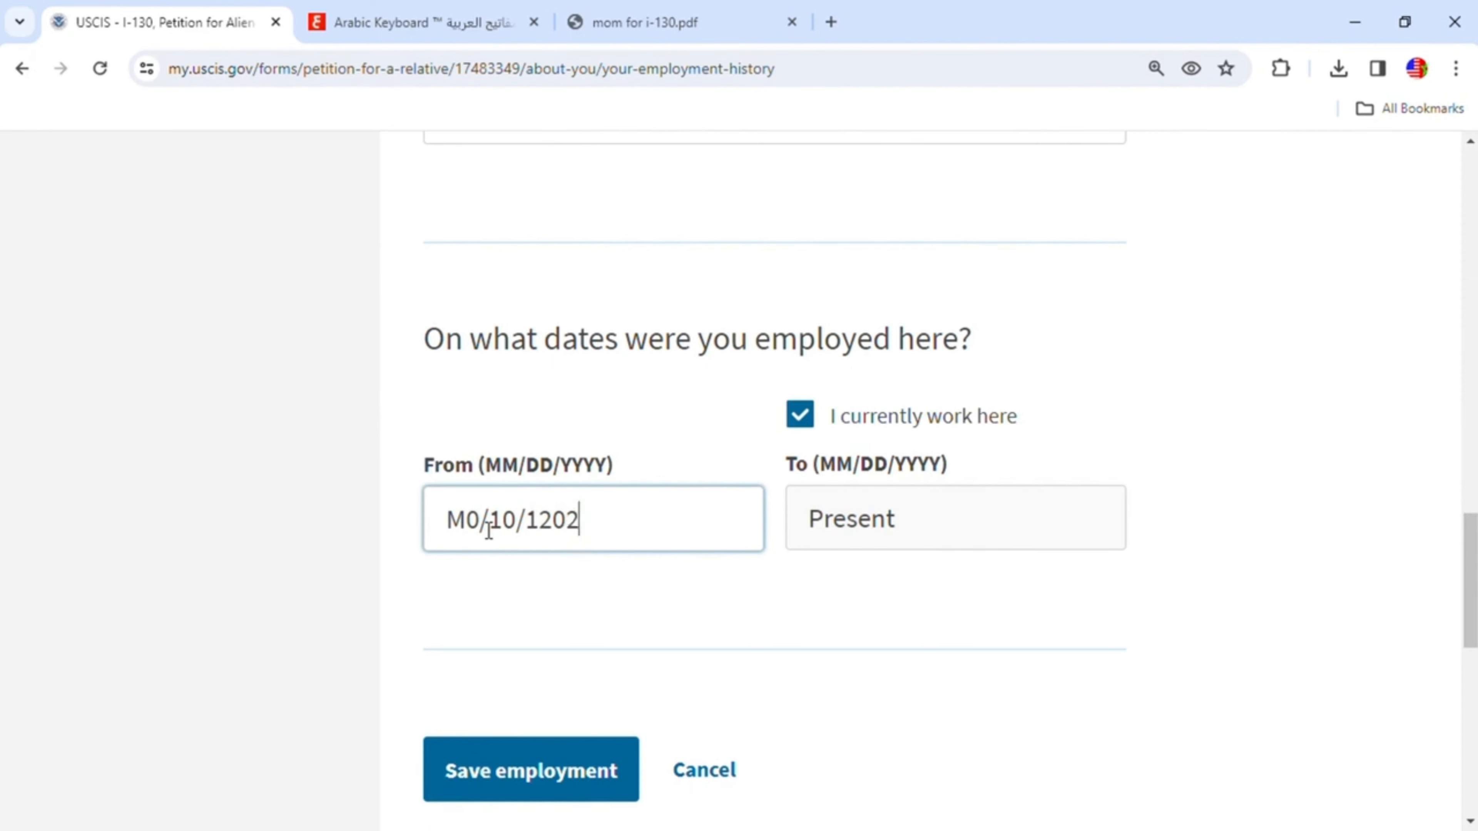
key("BackSpace")
key("BackSpace")
key("BackSpace")
key("BackSpace")
key("BackSpace")
key("BackSpace")
key("BackSpace")
type("01/")
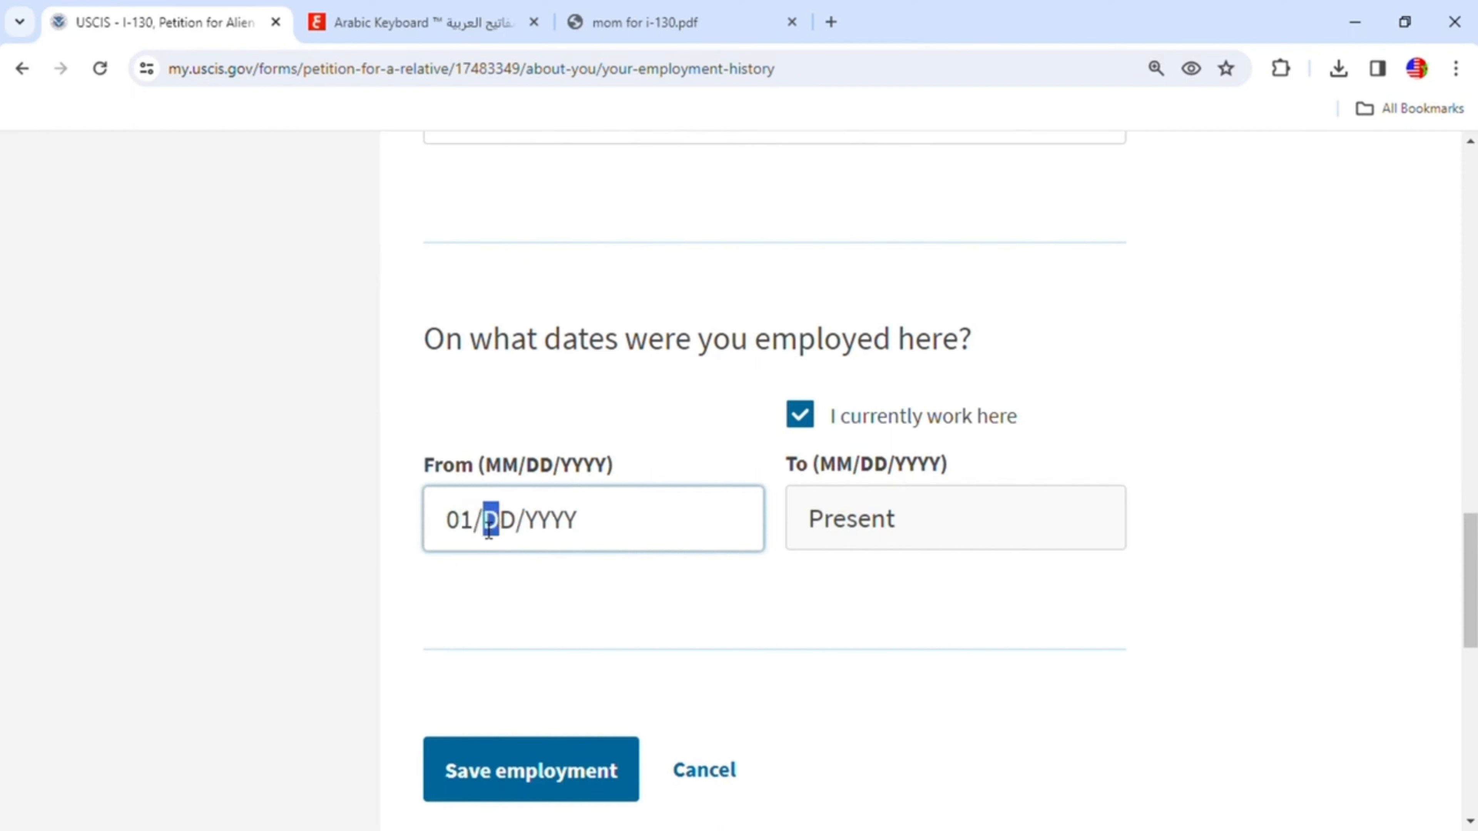
type("20/1")
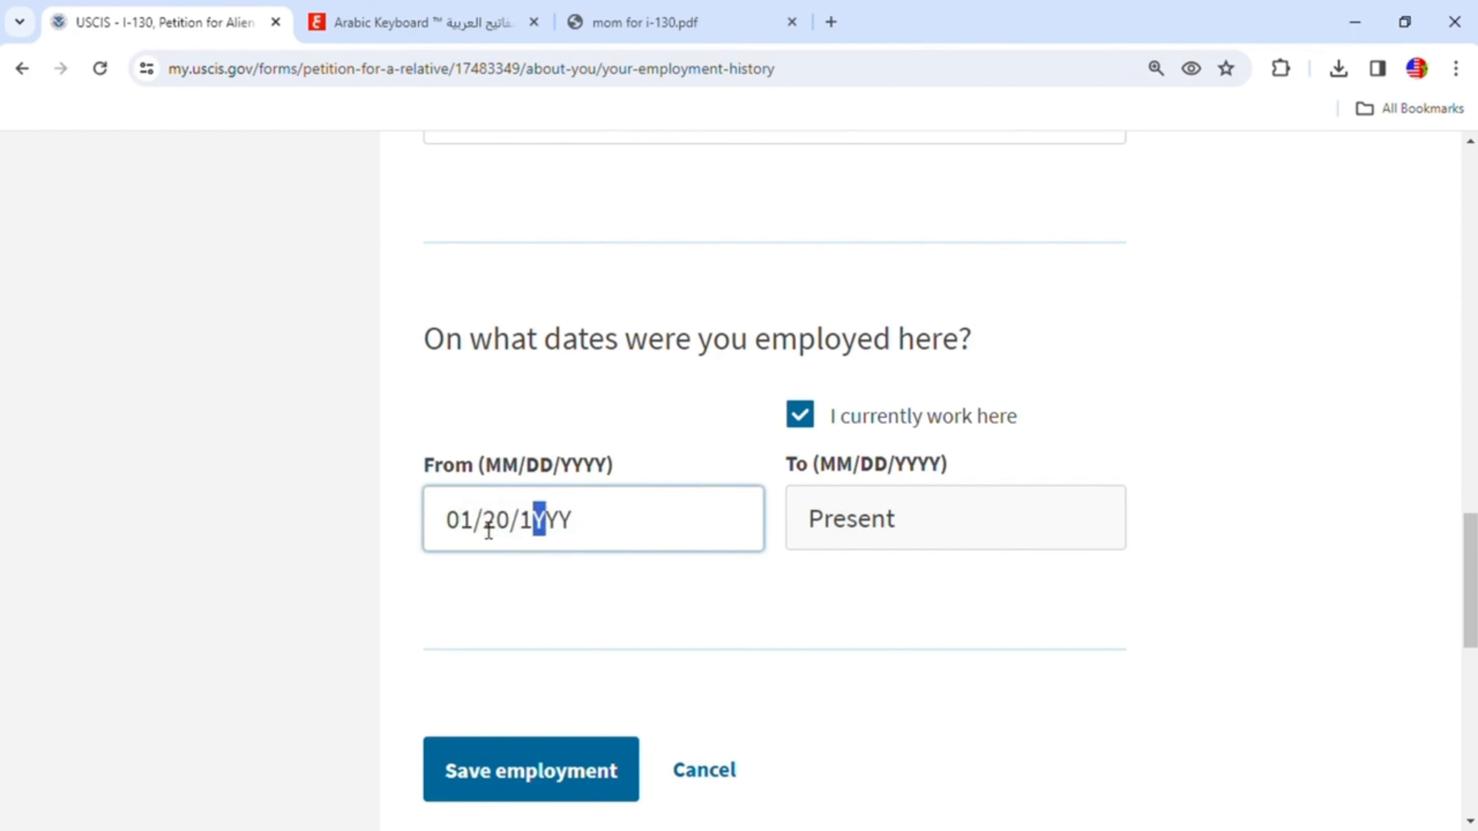
type("20")
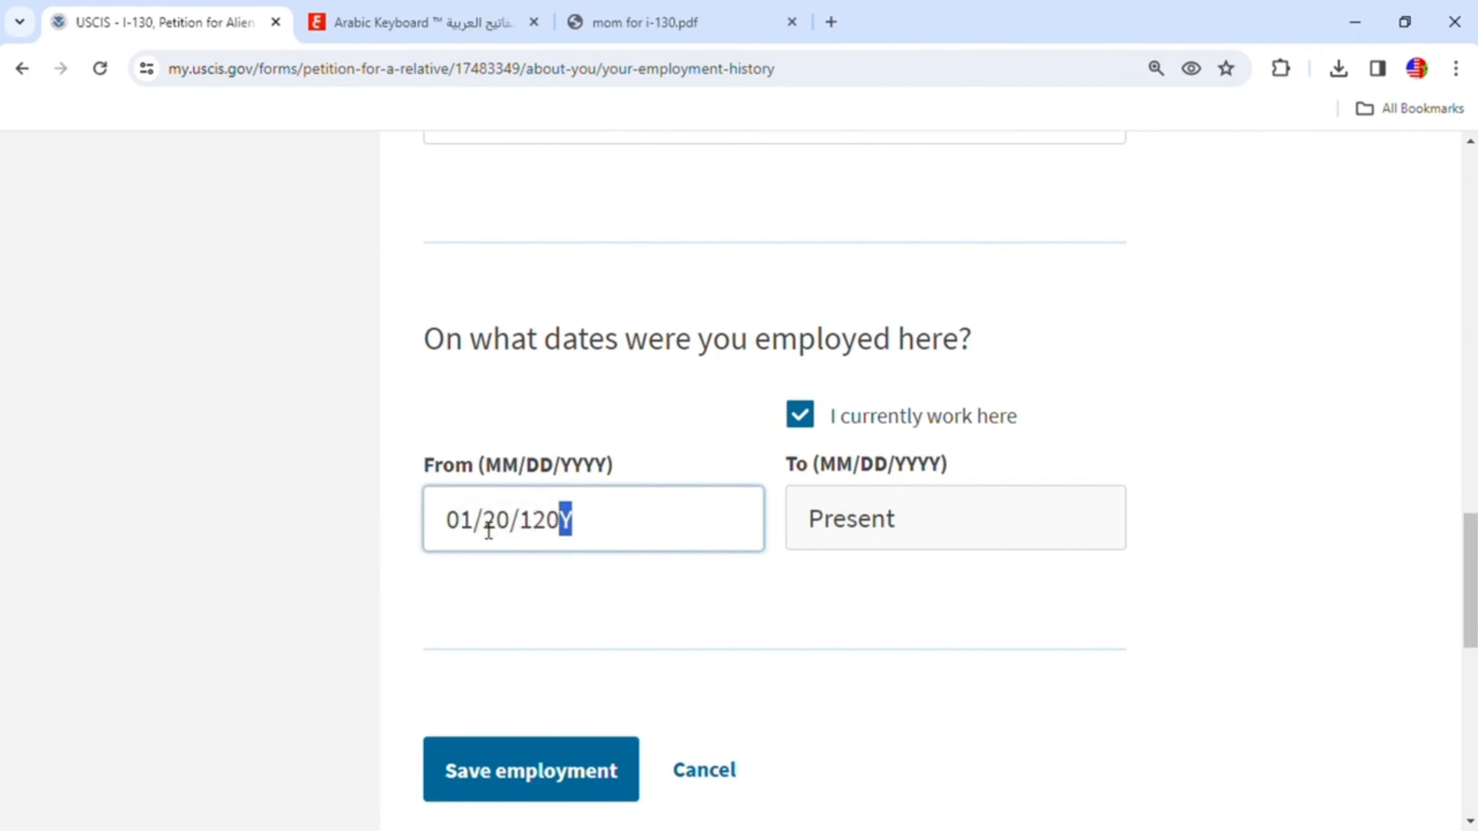
left_click(504, 530)
key("BackSpace")
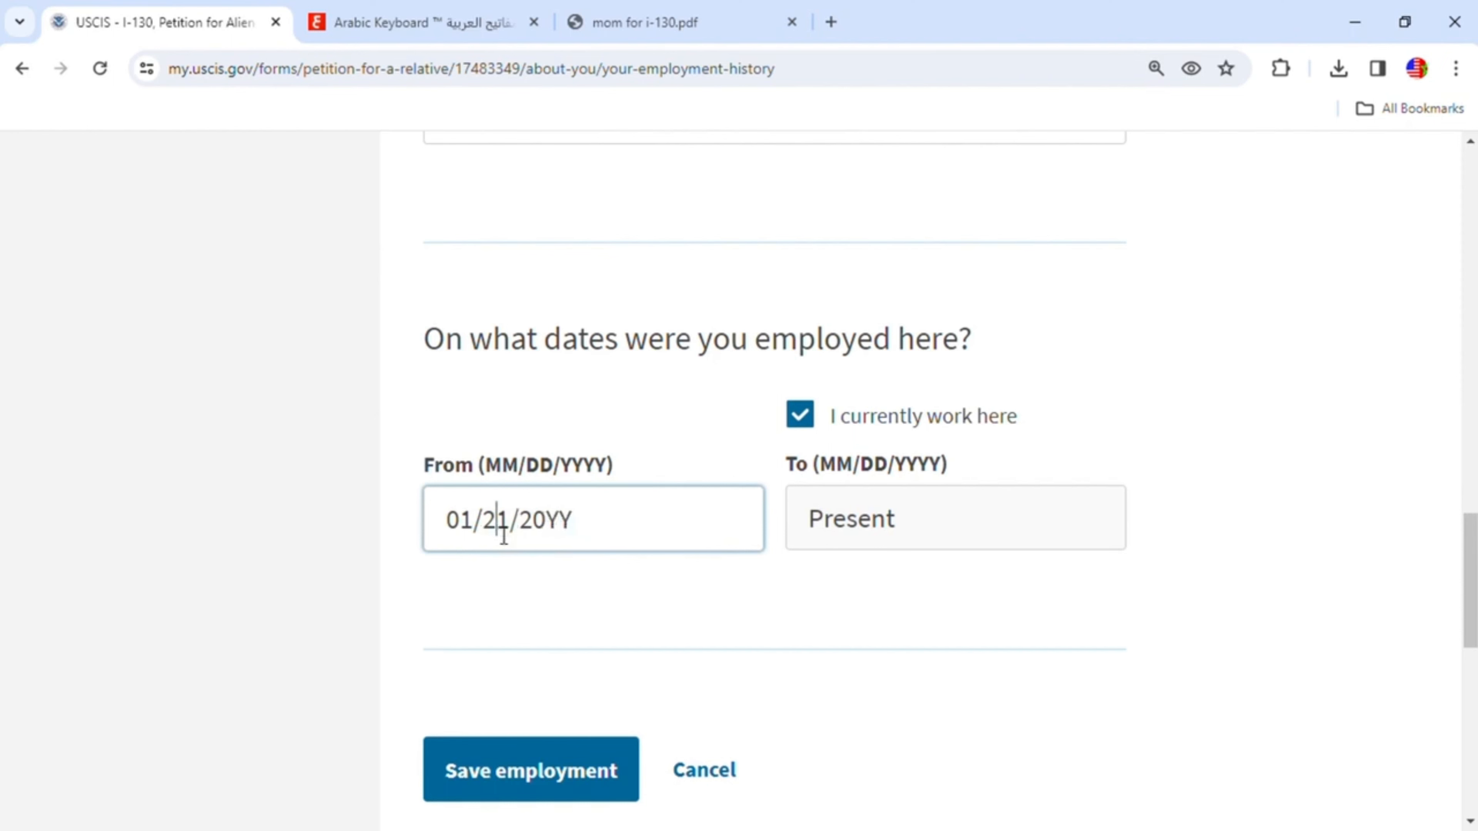
key("BackSpace")
type("0")
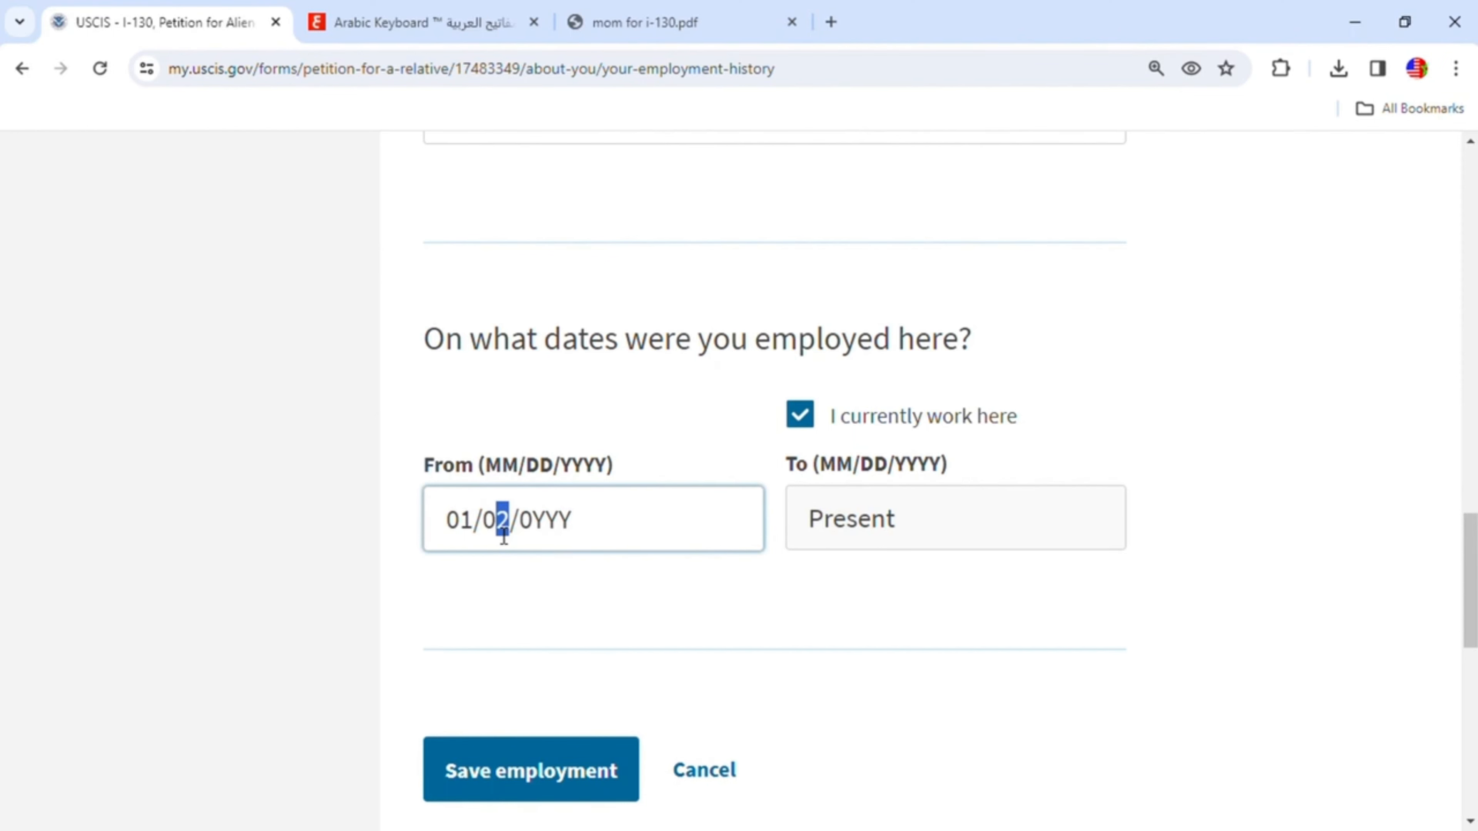
type("1/2020")
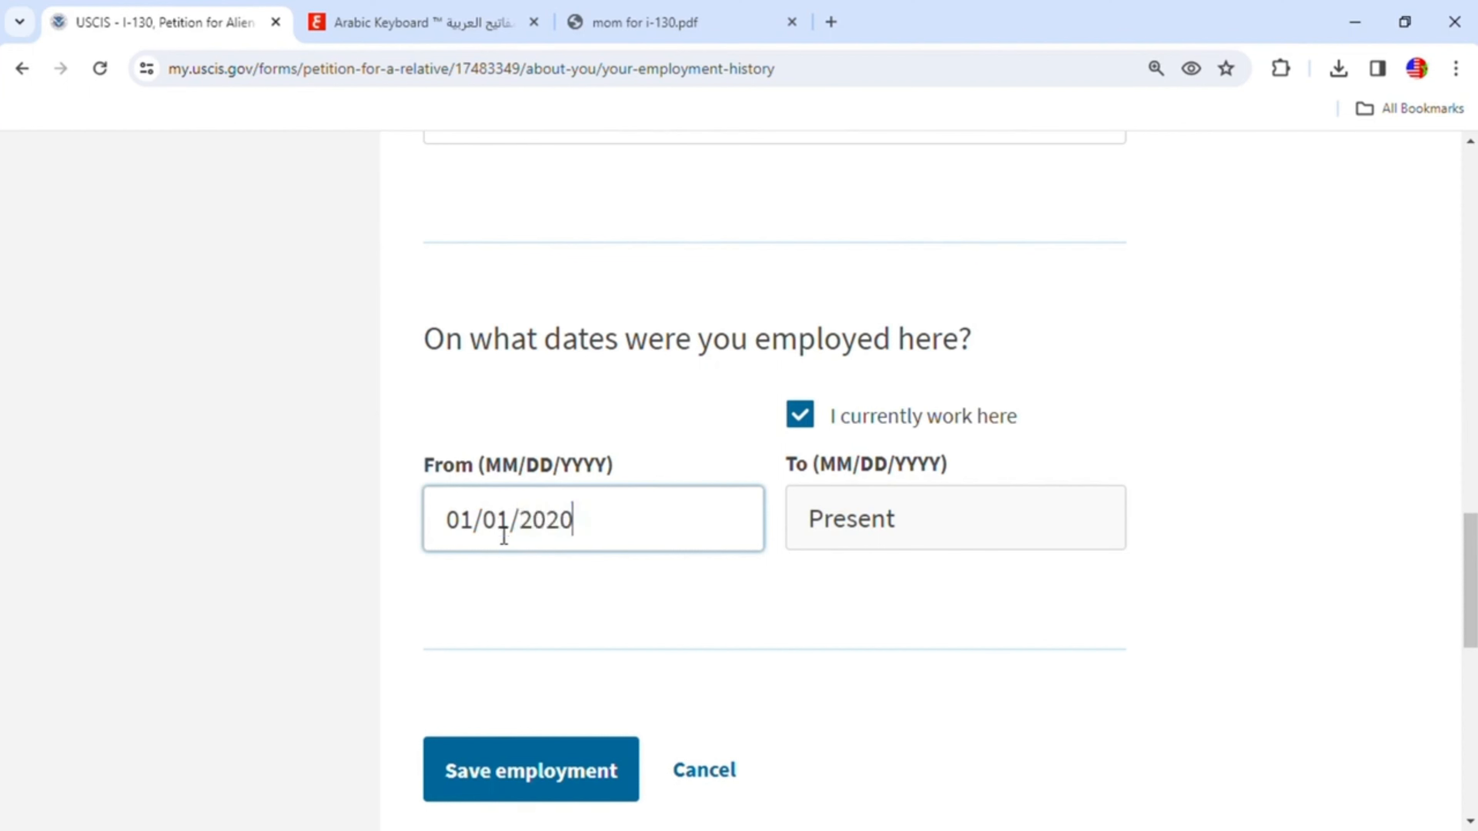
left_click(1194, 585)
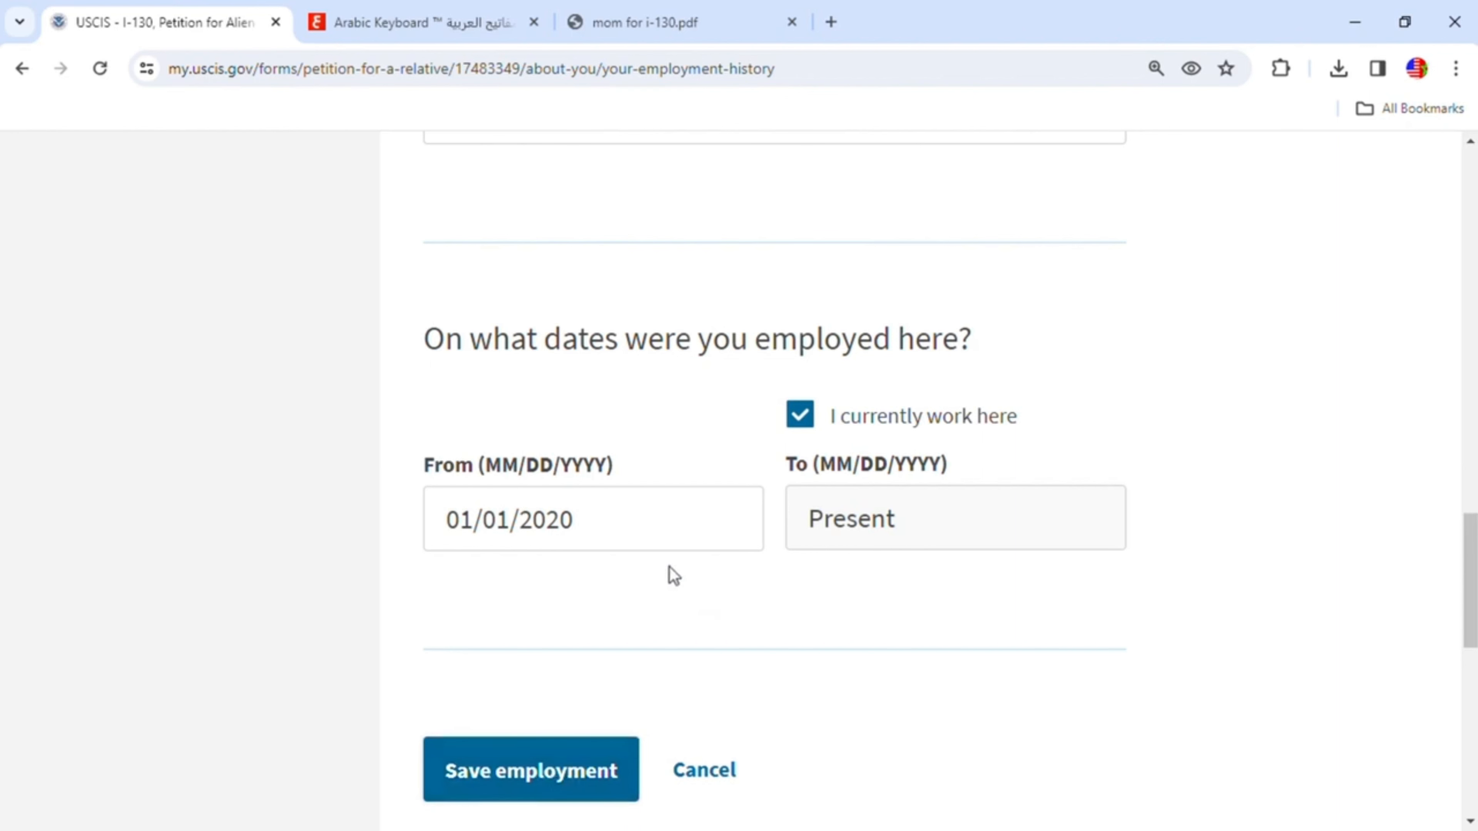
left_click(582, 524)
key("BackSpace")
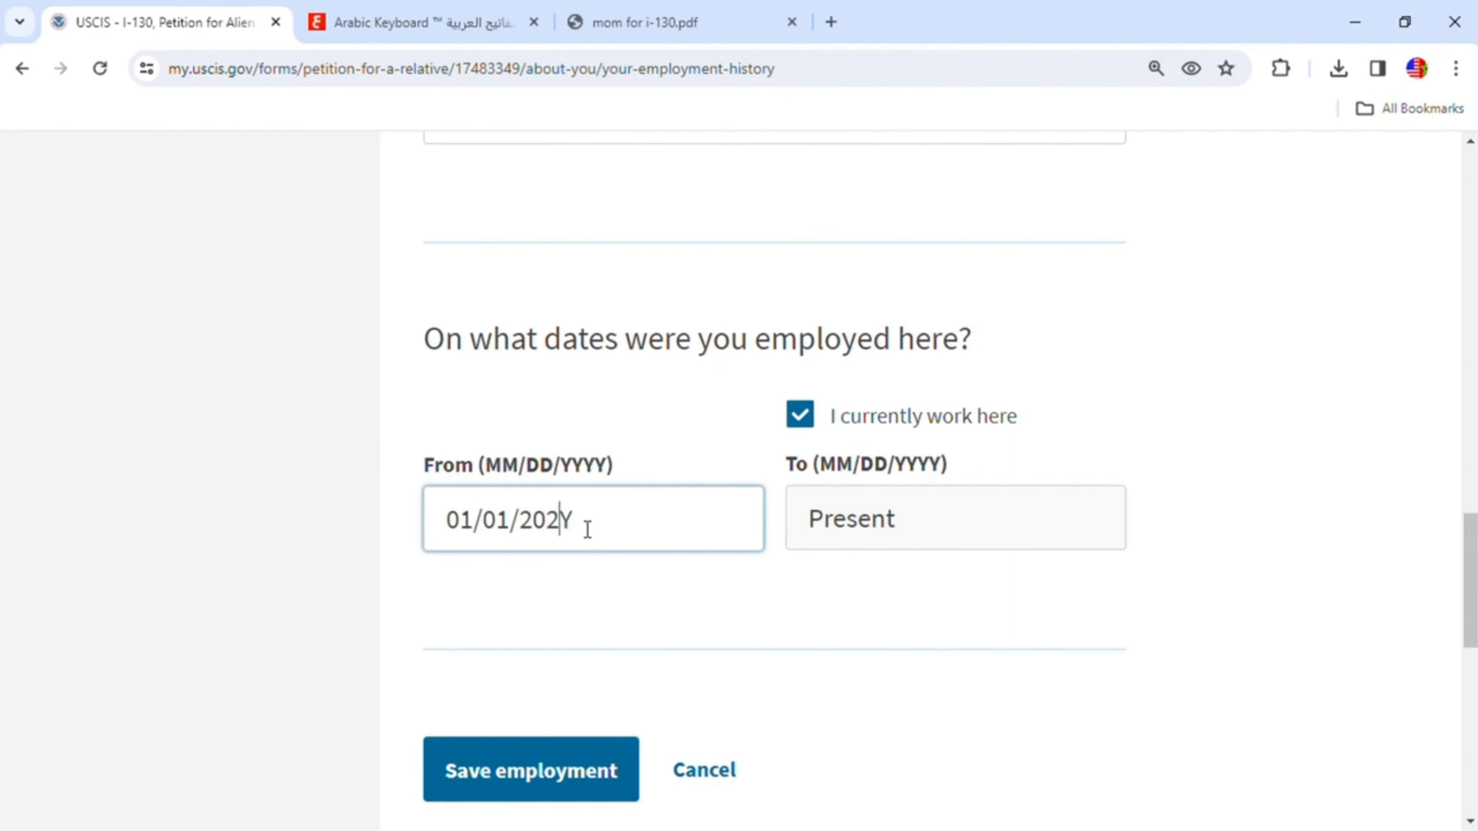
key("BackSpace")
type("17")
- Save the employment entry and continue to the additional information page
left_click(577, 767)
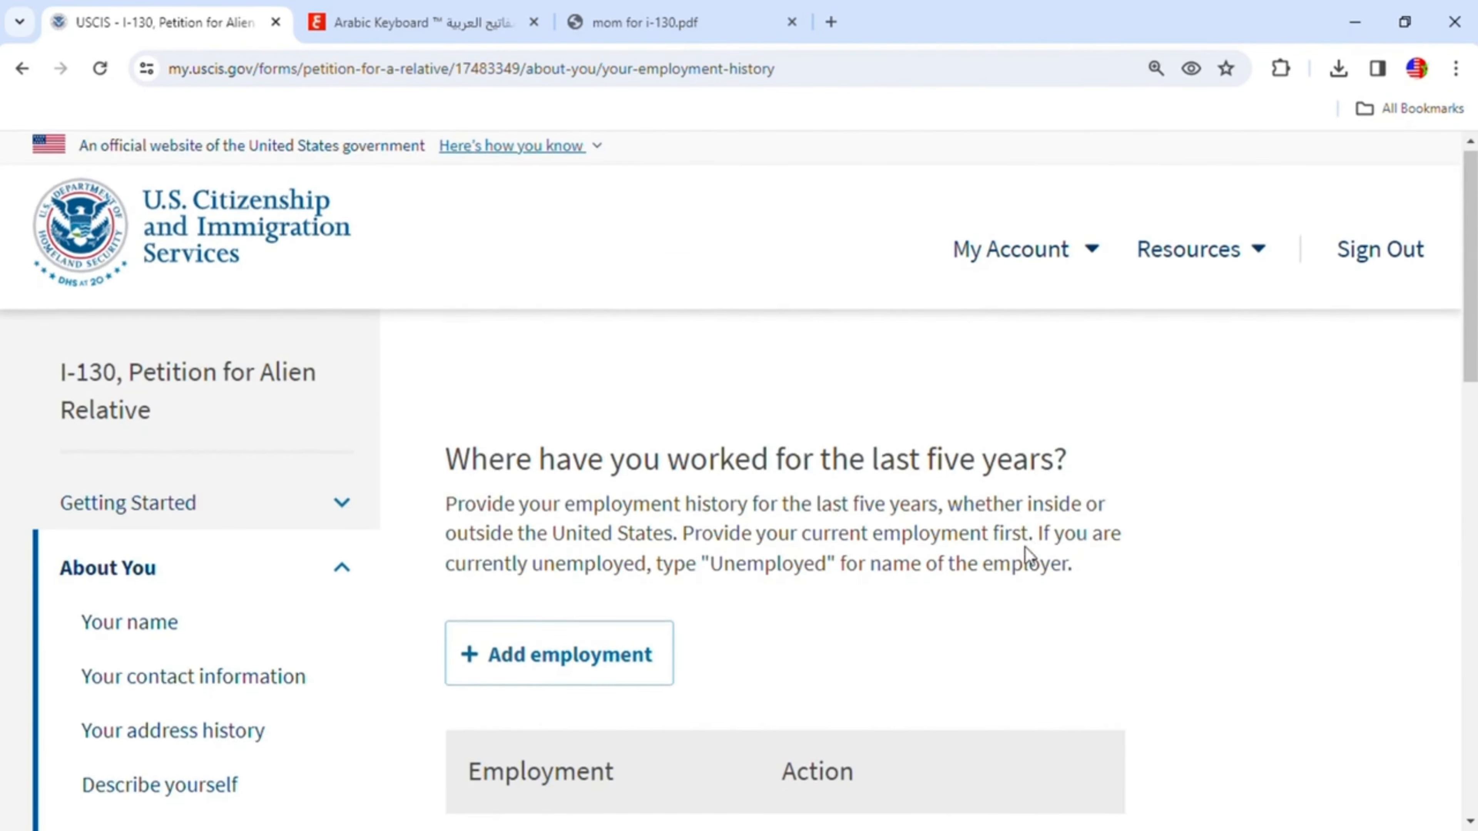
scroll(1027, 564, "down", 6)
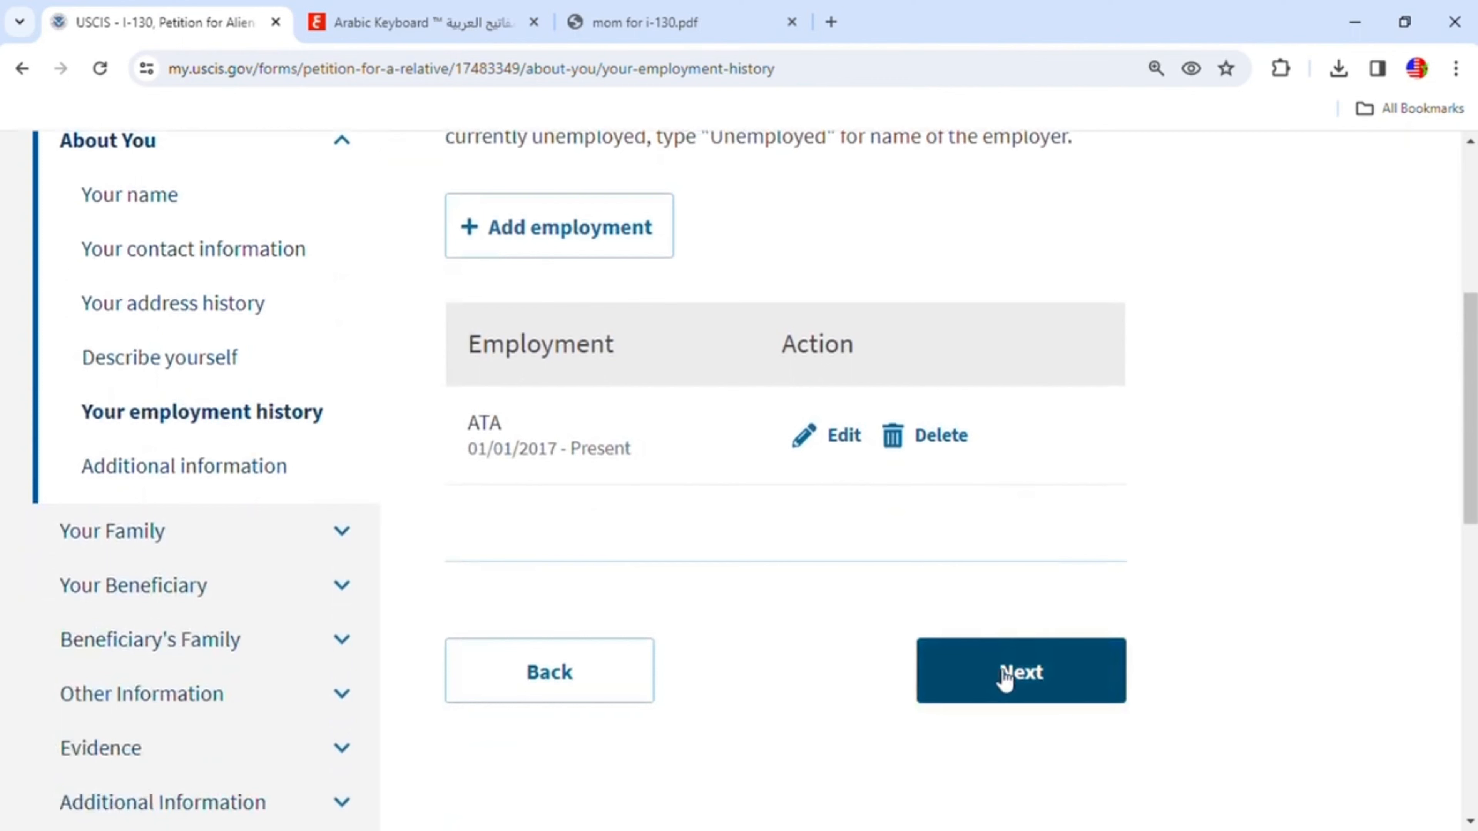
left_click(1027, 684)
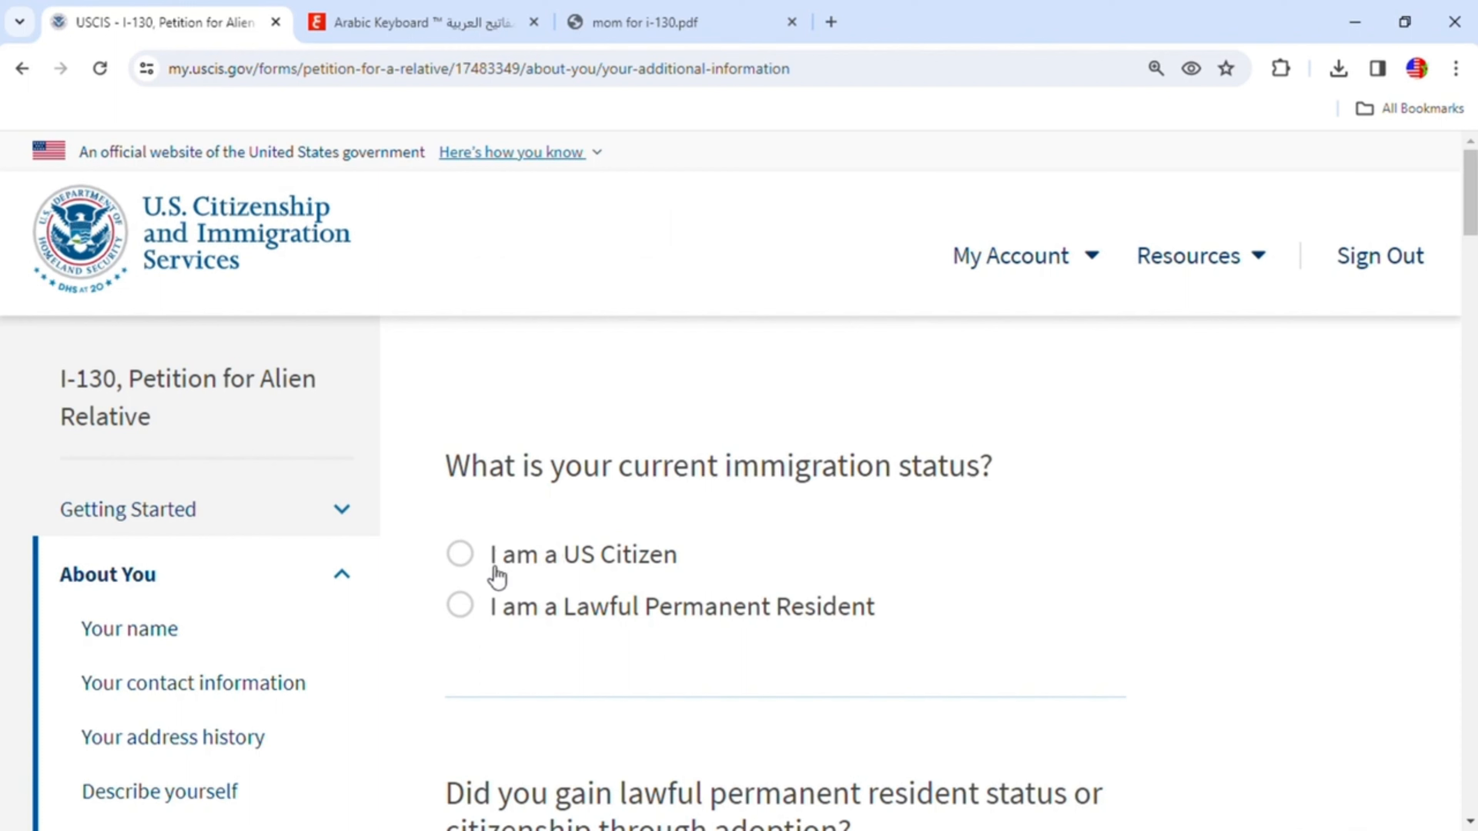
- Select I am a US Citizen as the immigration status and answer No to gaining status through adoption
left_click(461, 560)
scroll(934, 538, "down", 6)
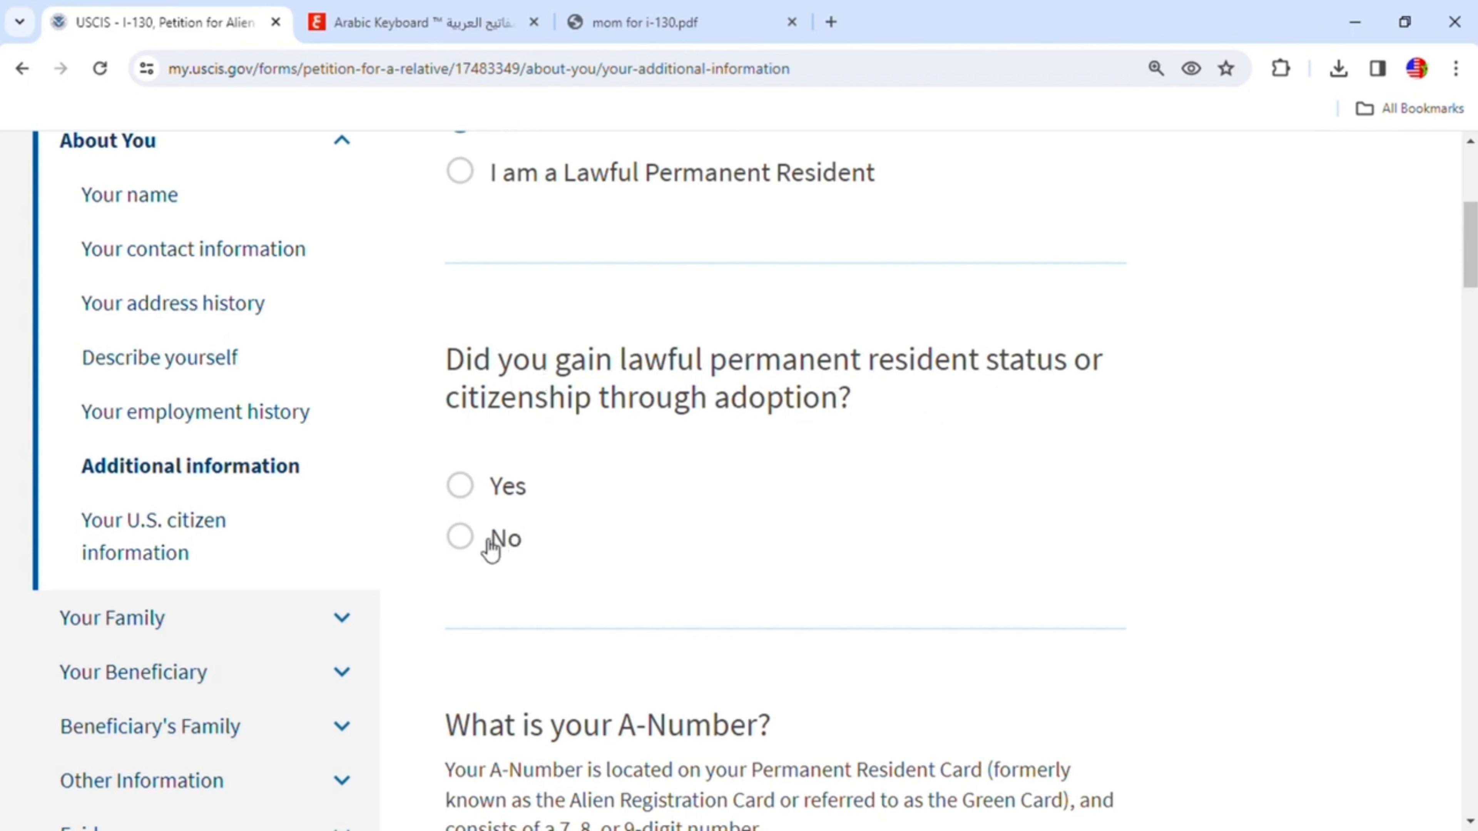
left_click(465, 538)
- Review the A-Number guidance and find the registration number on the naturalization certificate in the PDF
scroll(694, 522, "down", 1)
scroll(694, 522, "down", 4)
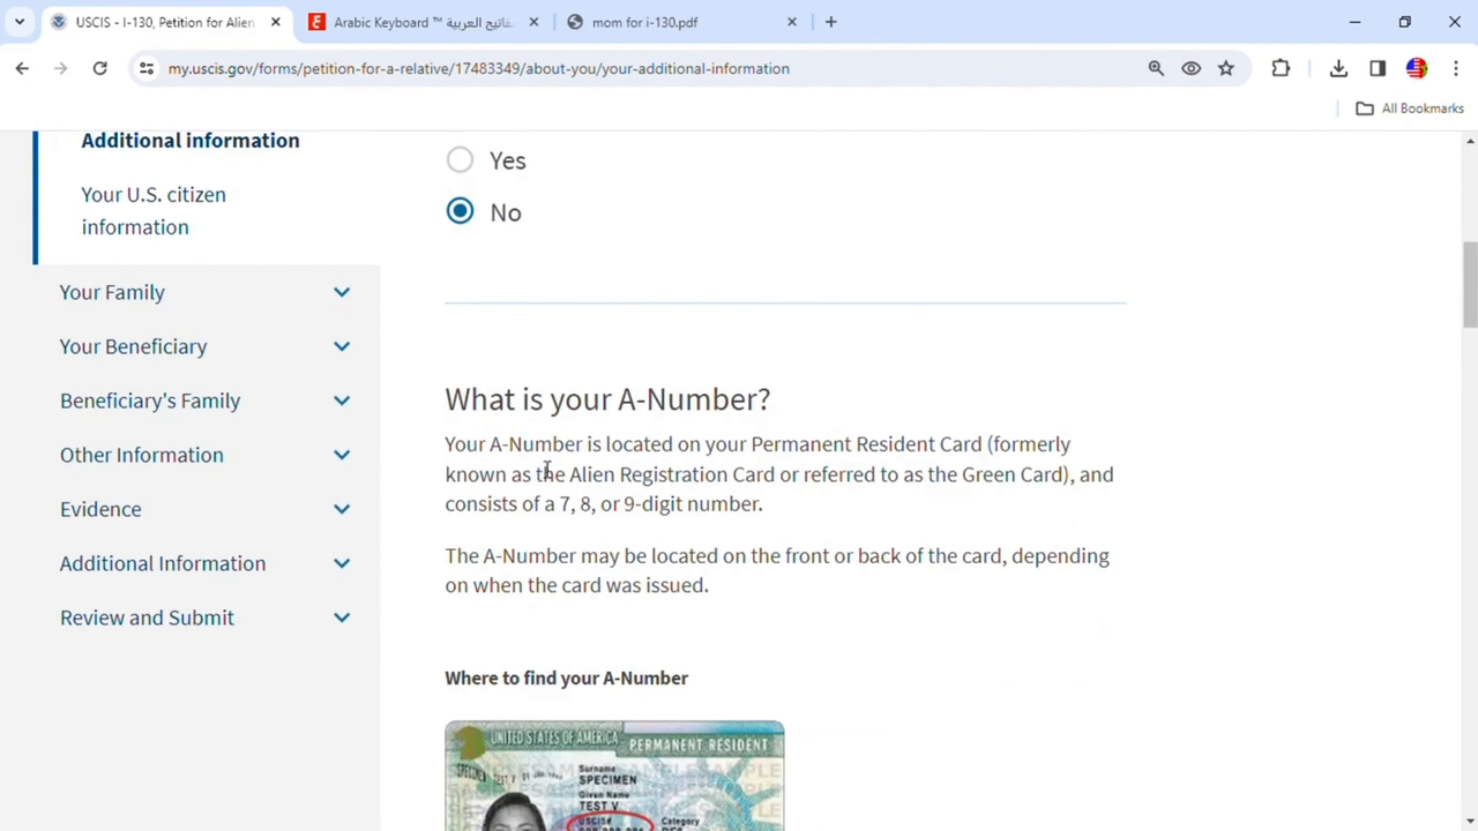
scroll(795, 492, "down", 5)
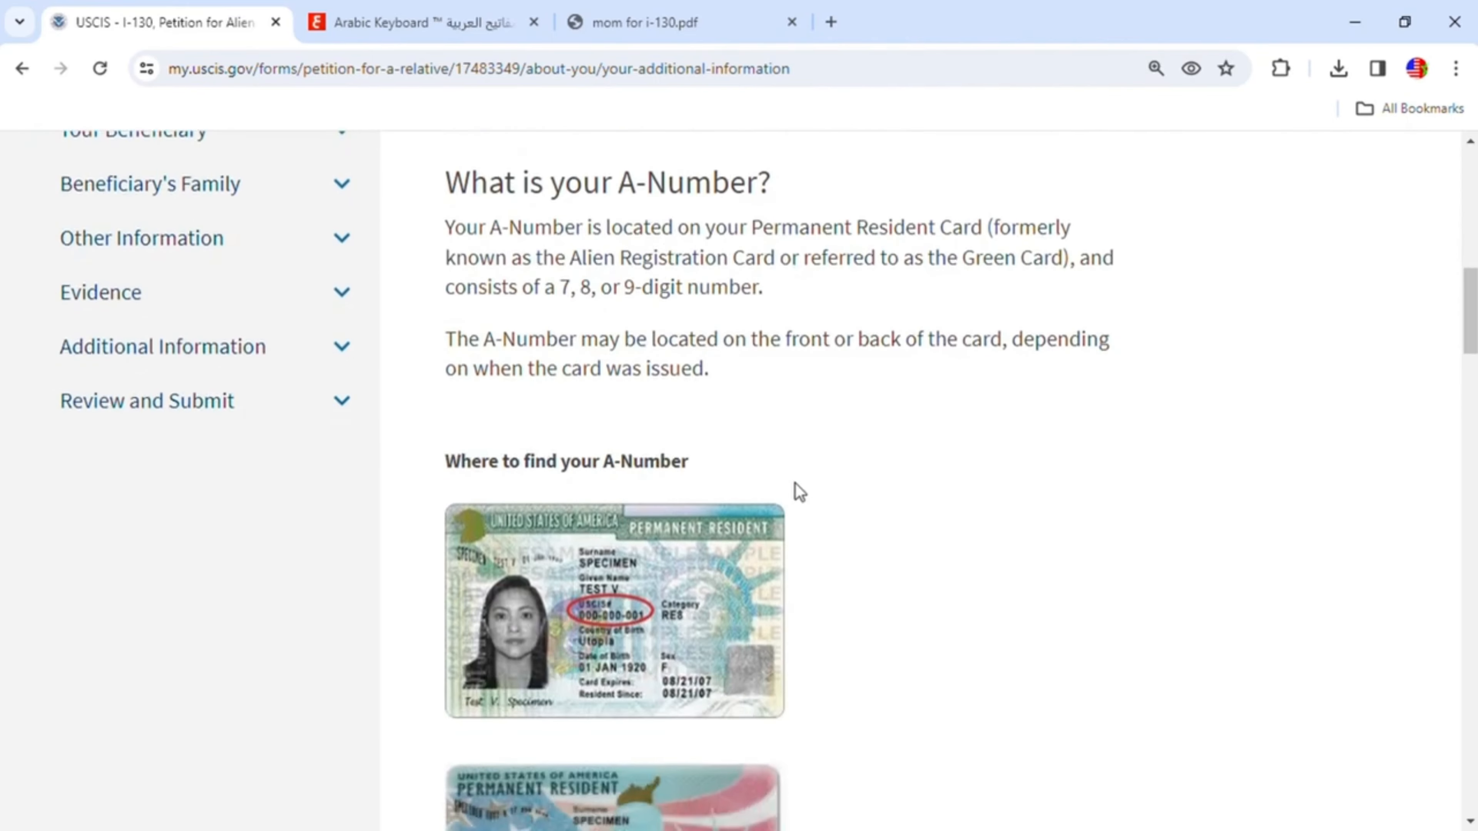
scroll(794, 491, "up", 3)
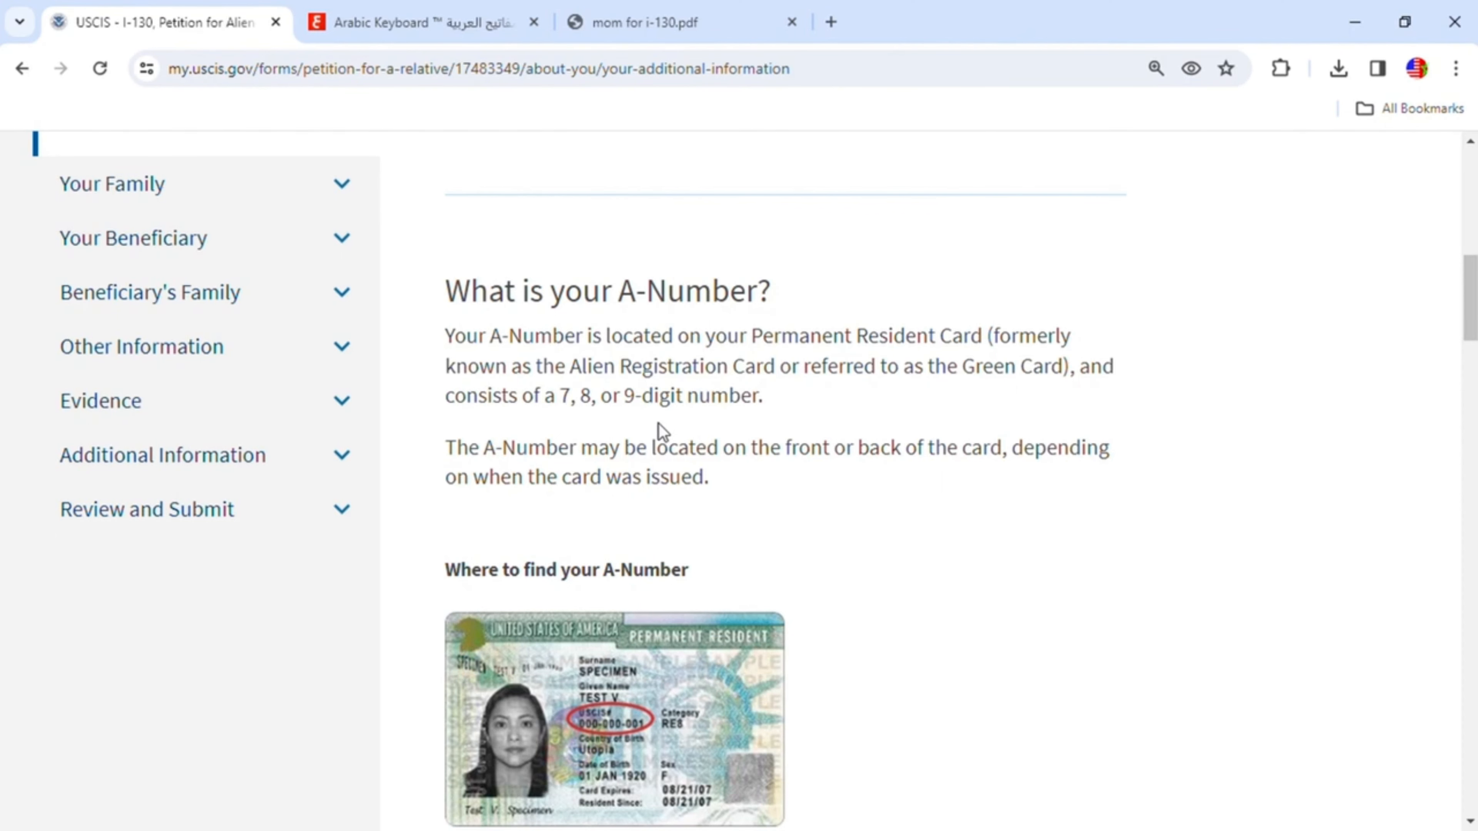
scroll(659, 424, "down", 5)
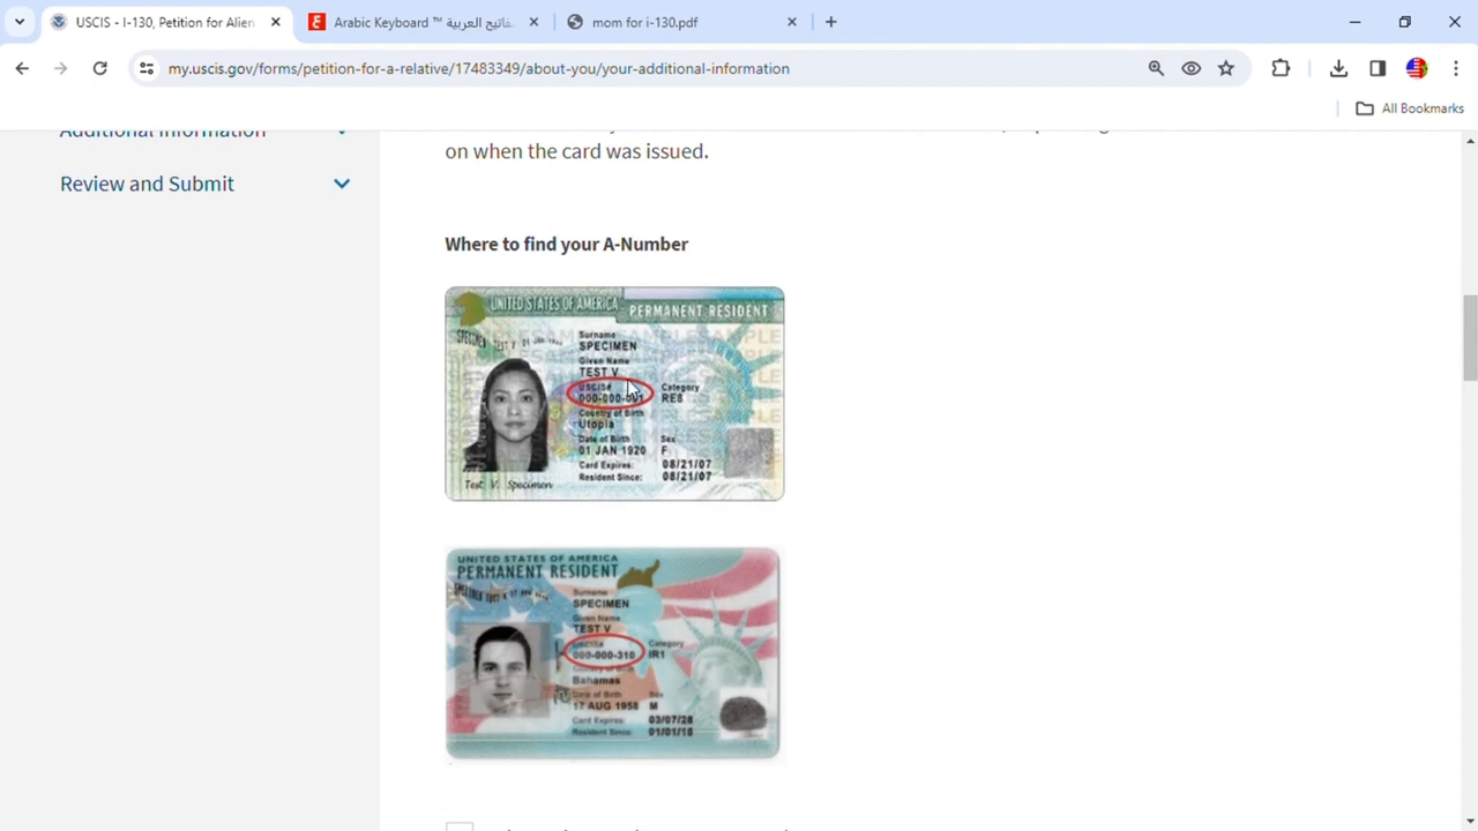
left_click(670, 22)
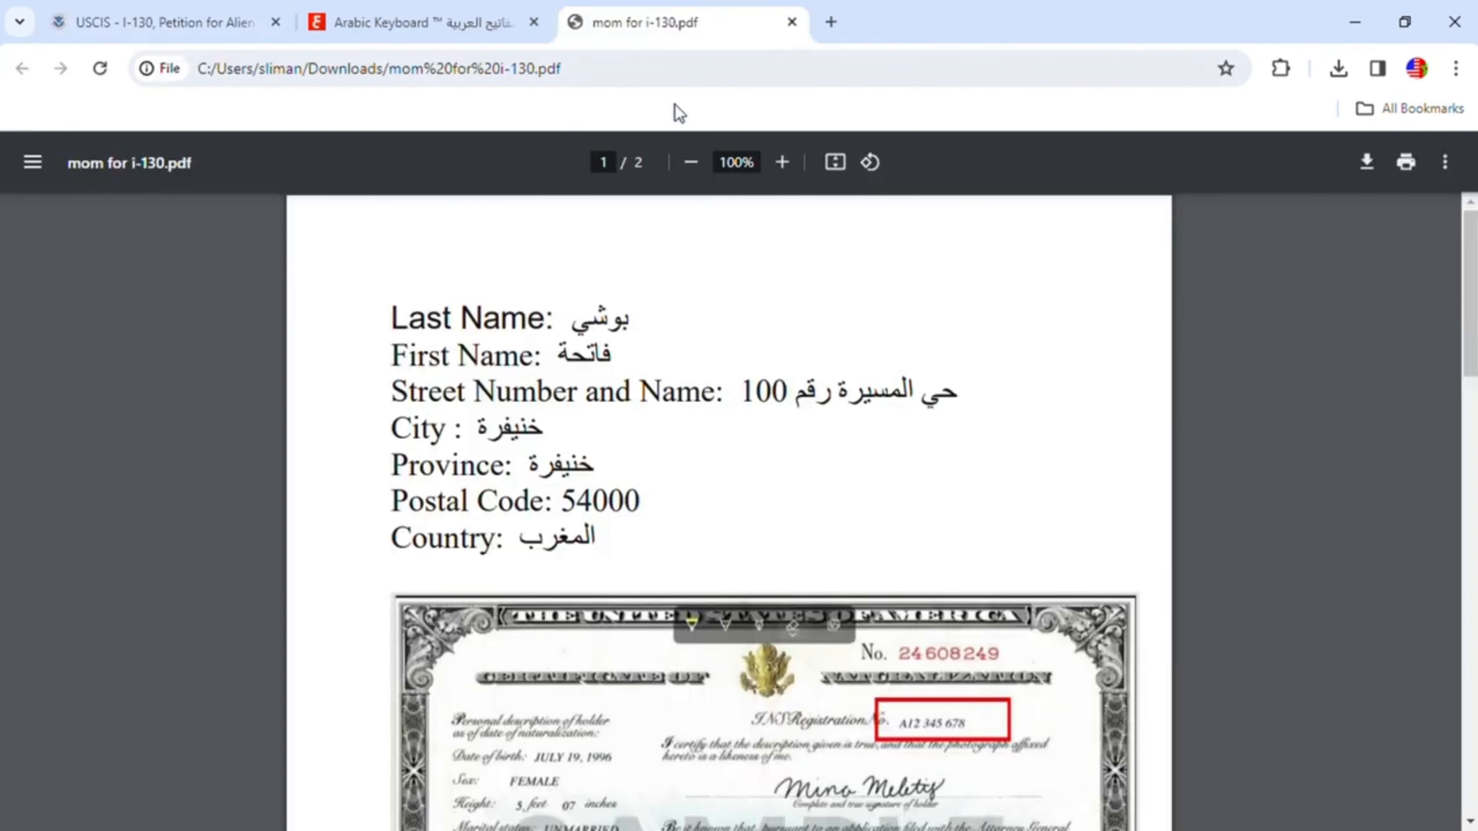
scroll(858, 454, "down", 5)
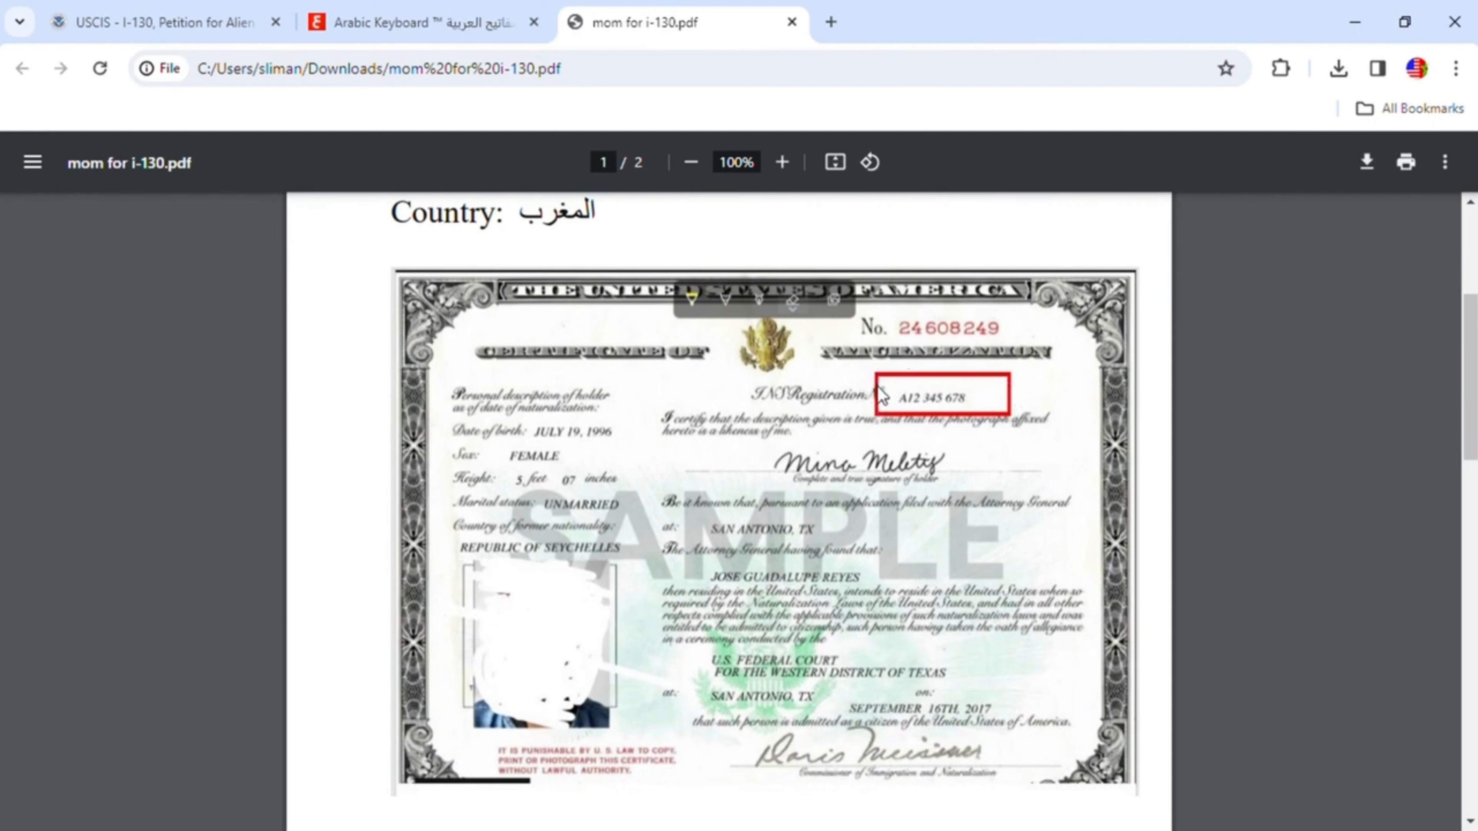
left_click(211, 24)
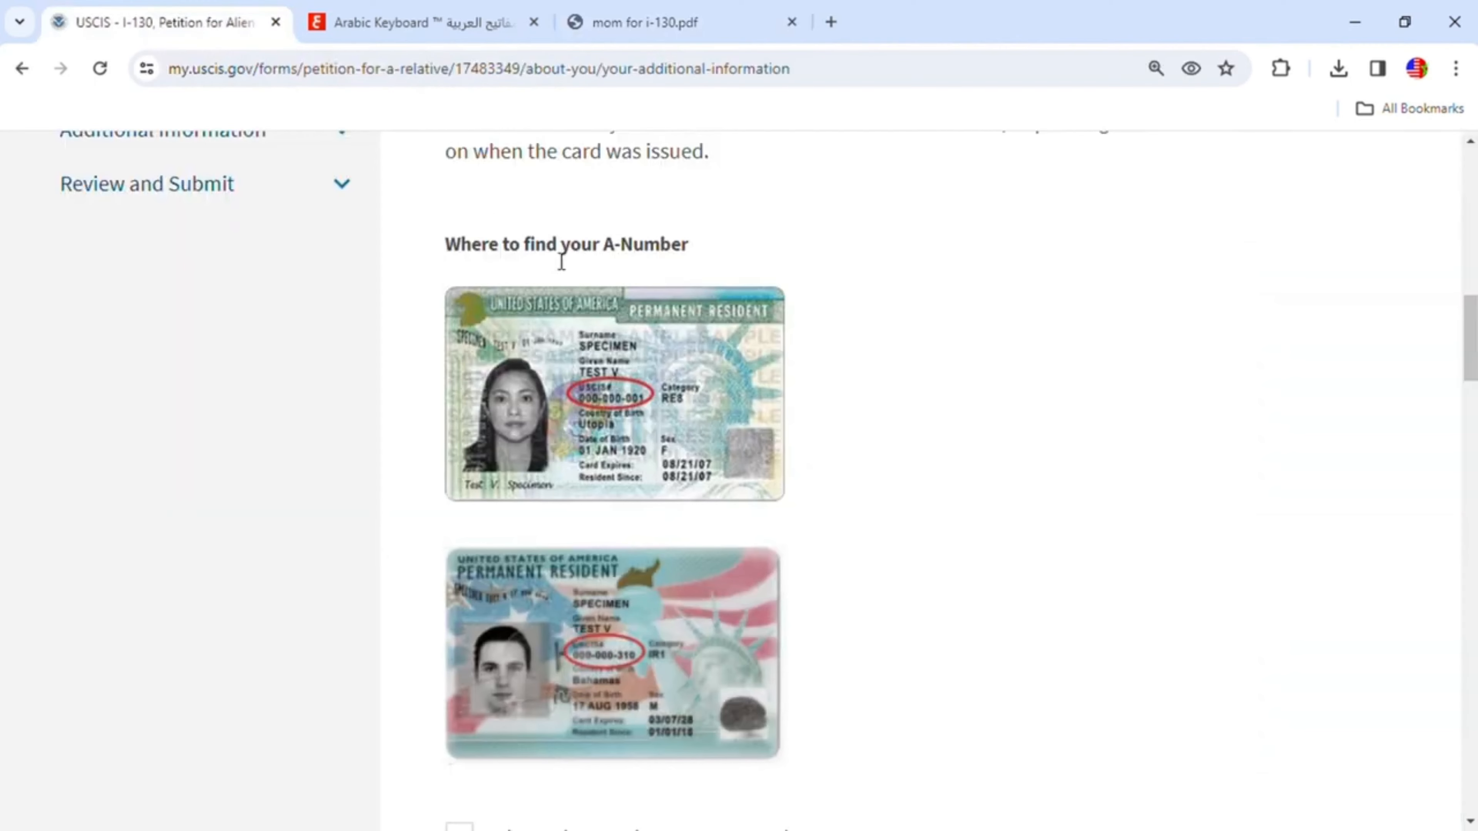
scroll(868, 442, "down", 7)
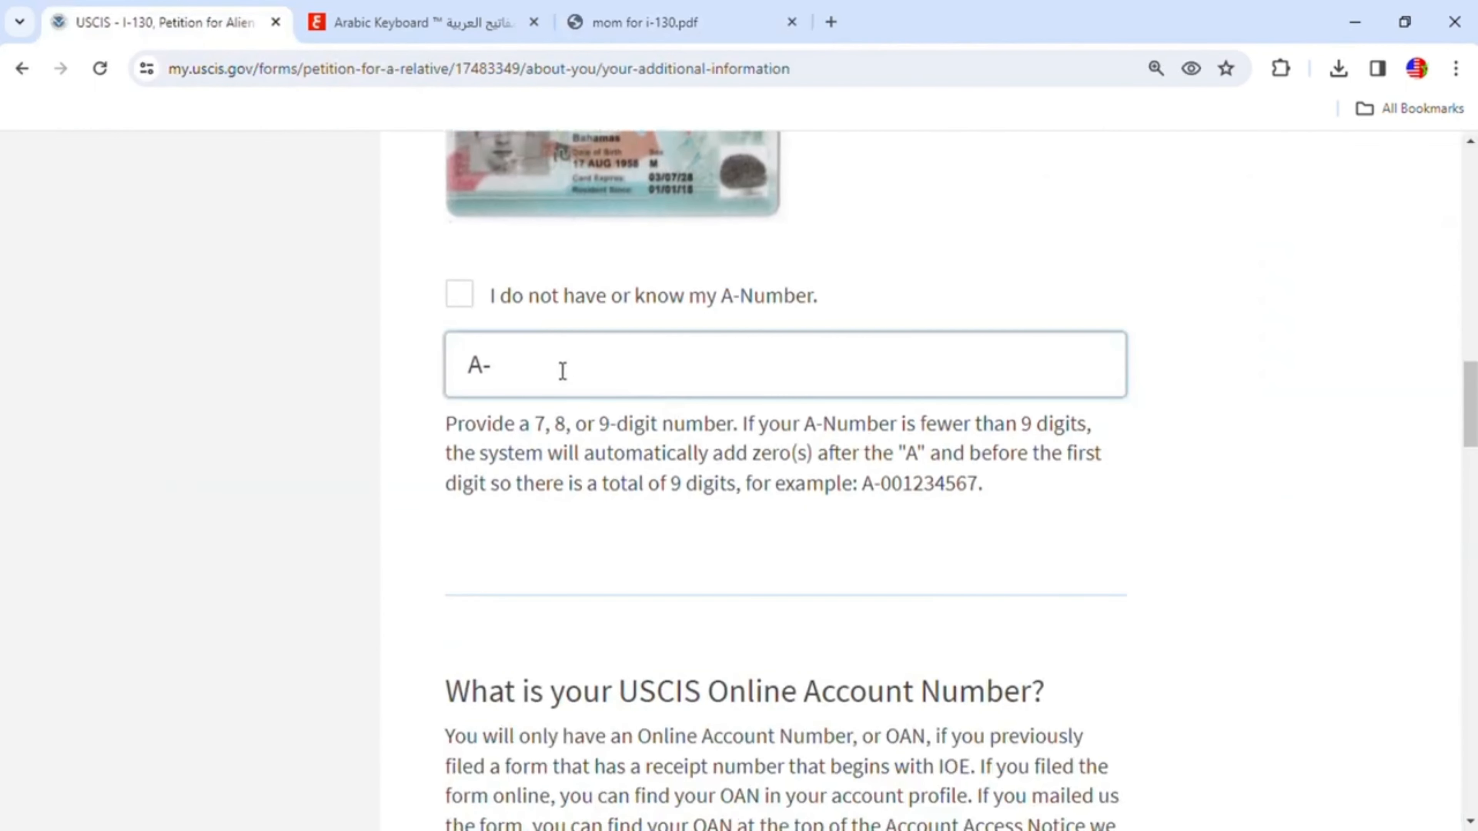
- Enter the petitioner's A-Number
left_click(562, 370)
type("111111111")
- Enter the petitioner's U.S. Social Security number
scroll(815, 567, "down", 5)
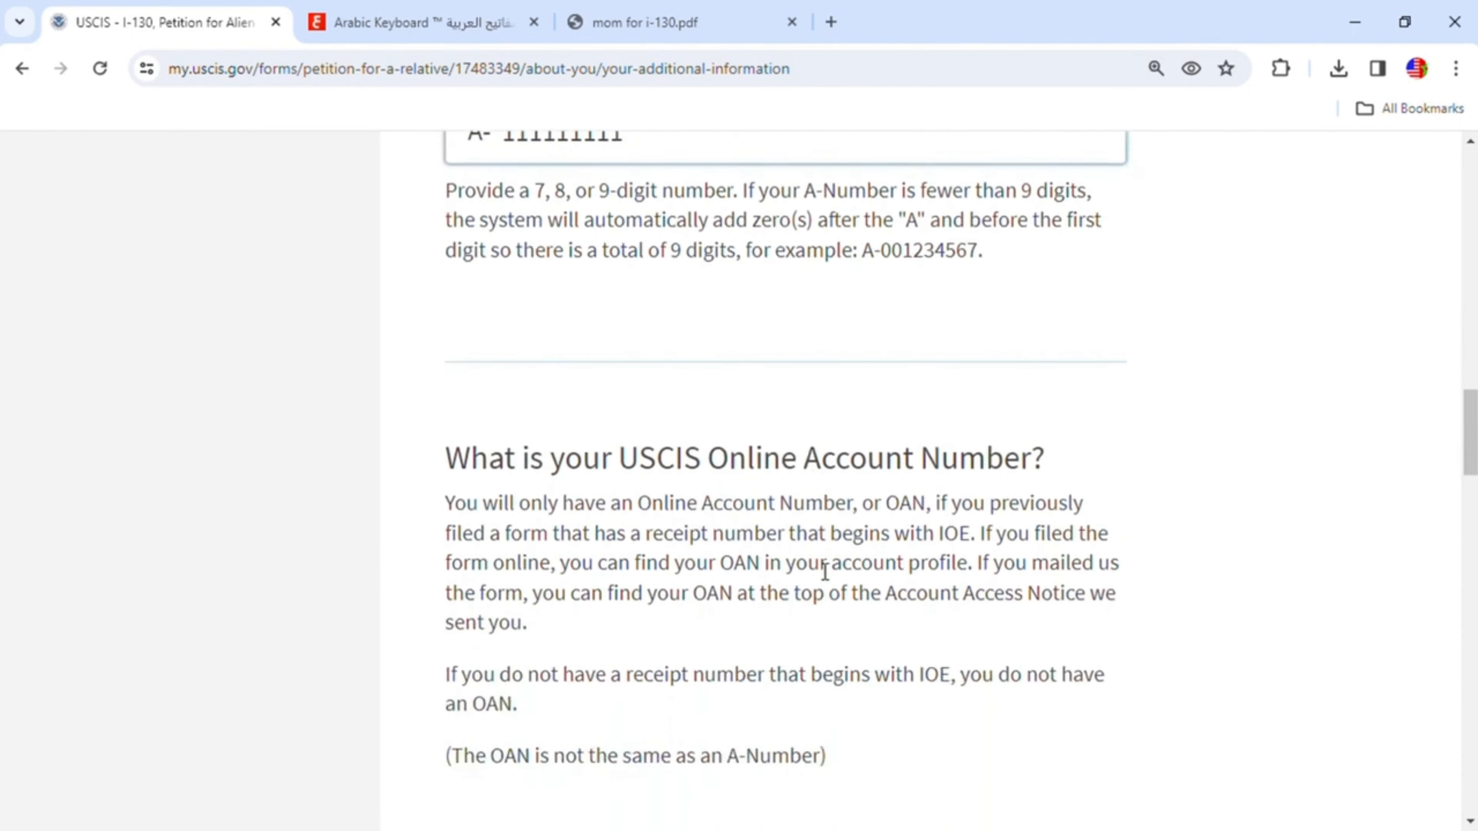
scroll(719, 670, "down", 3)
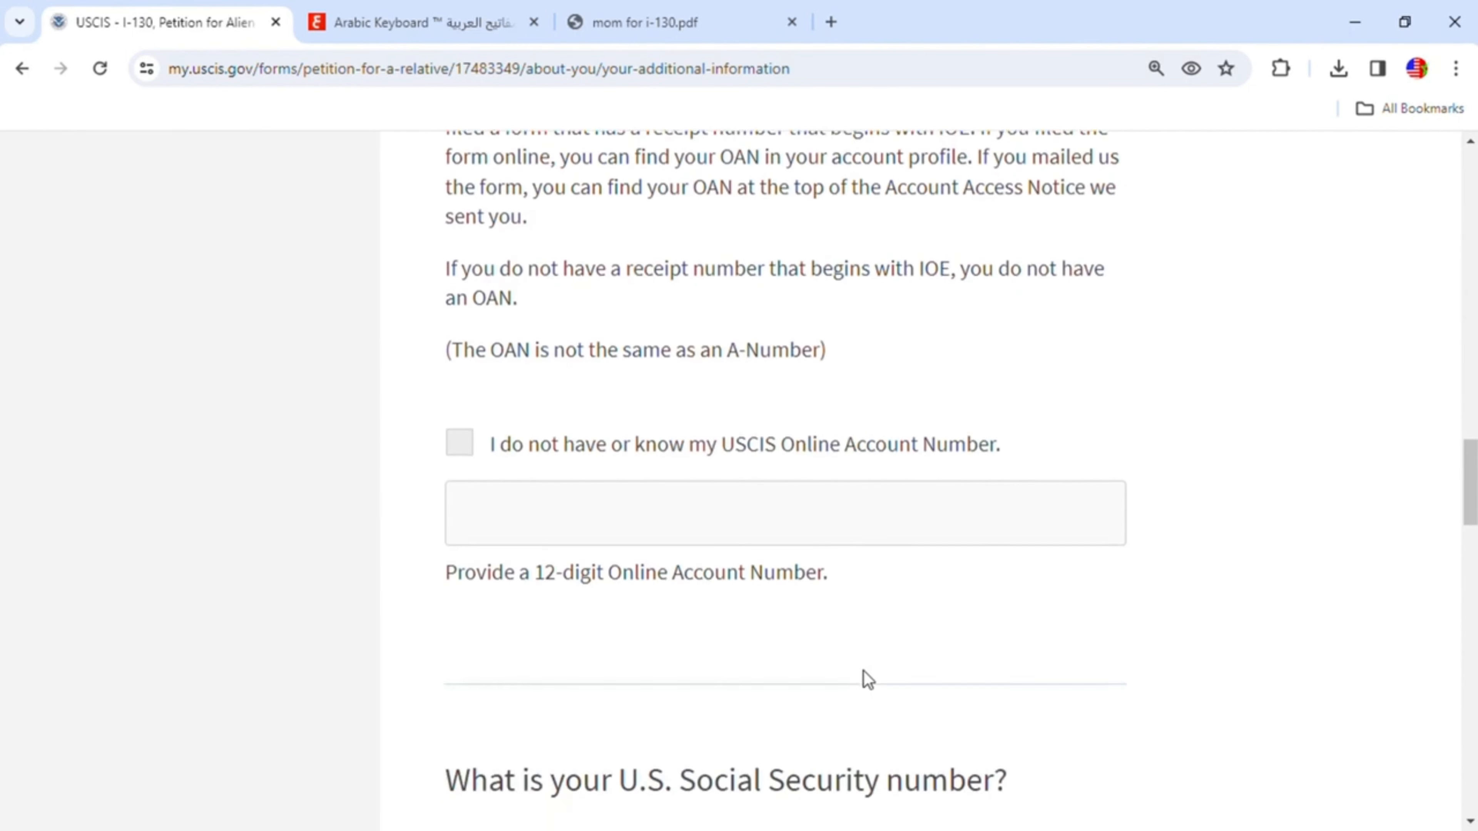
scroll(620, 524, "up", 1)
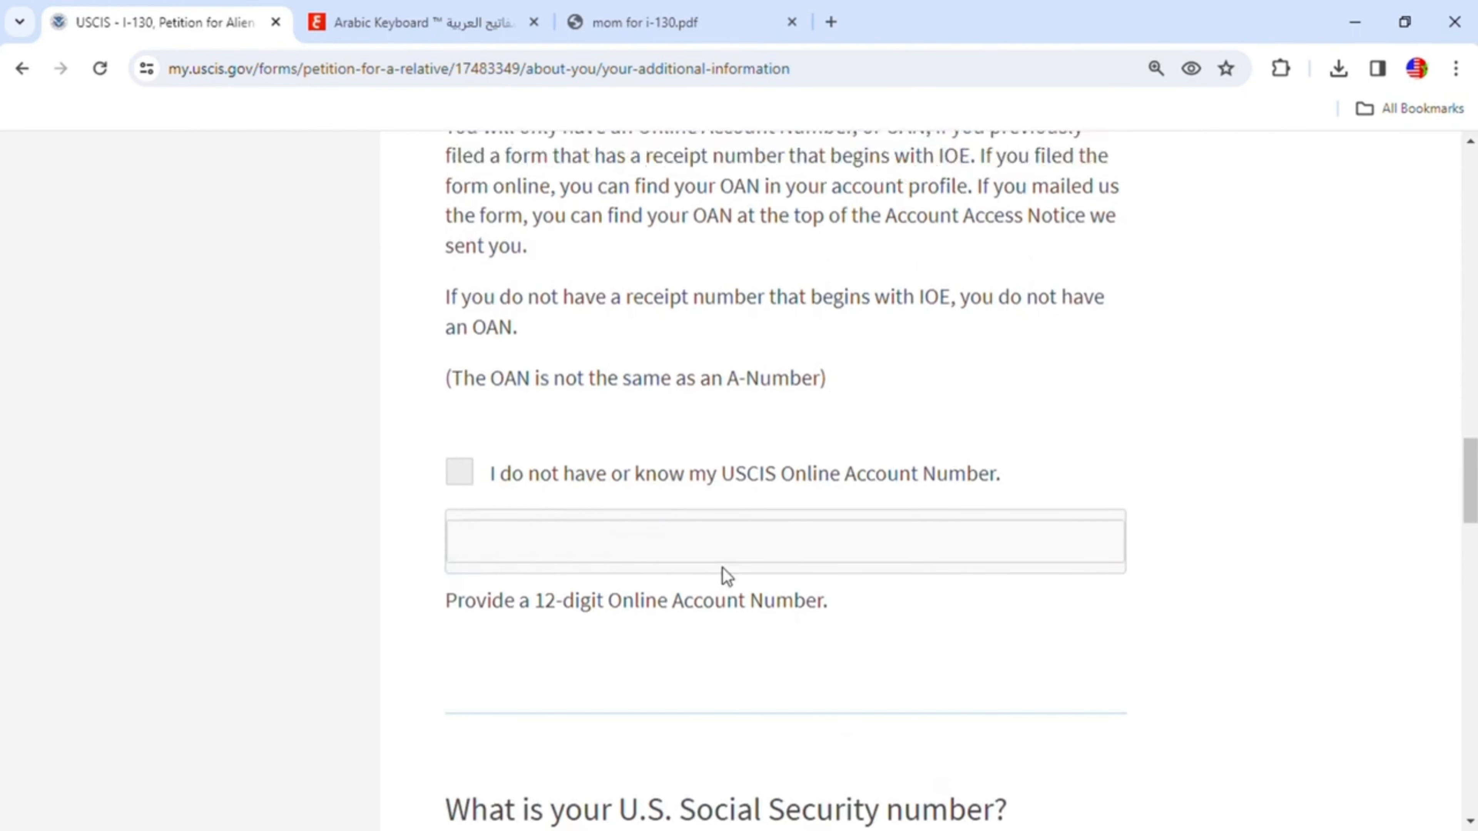
scroll(726, 574, "down", 4)
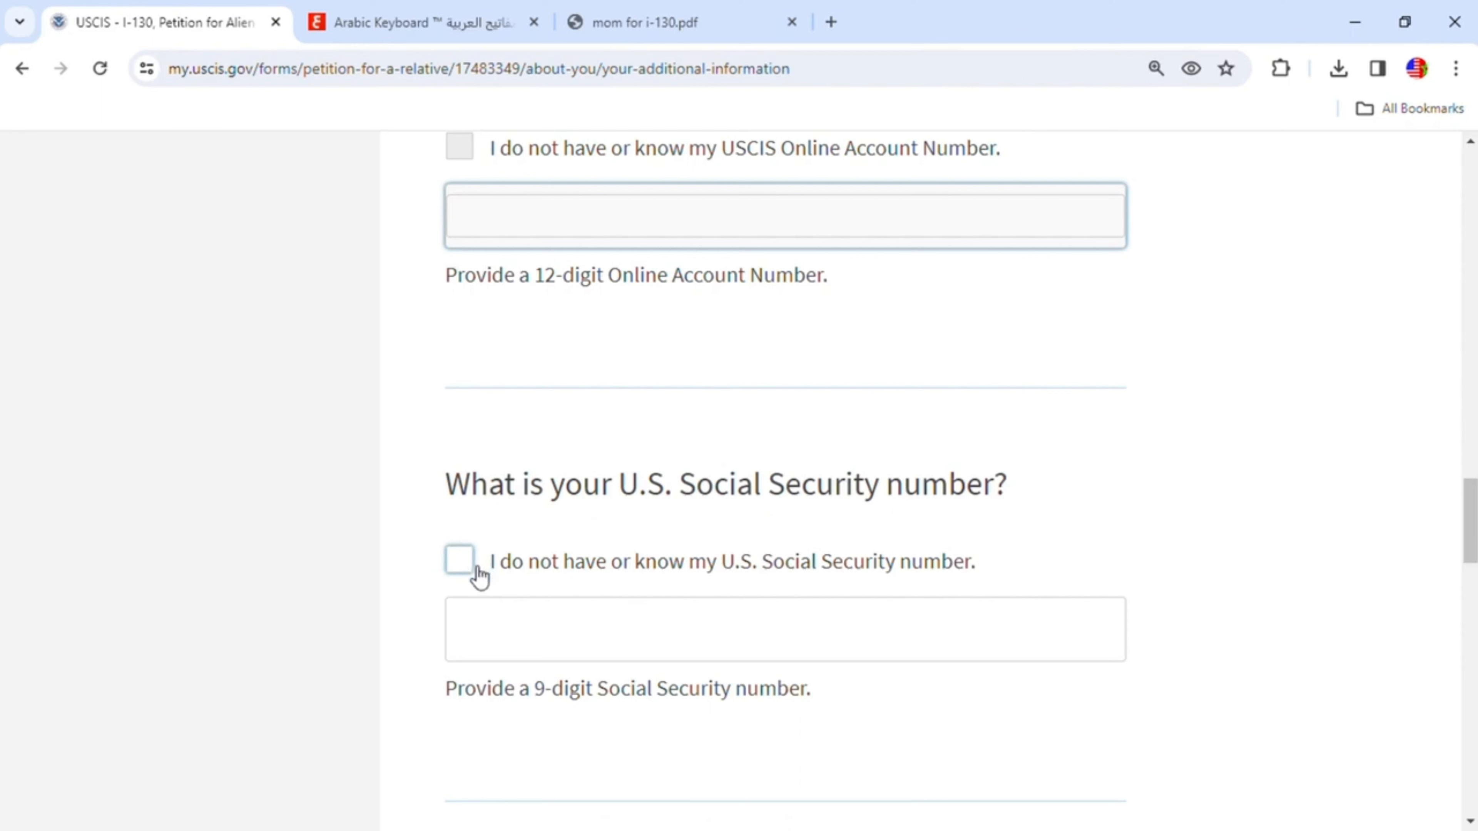
left_click(535, 618)
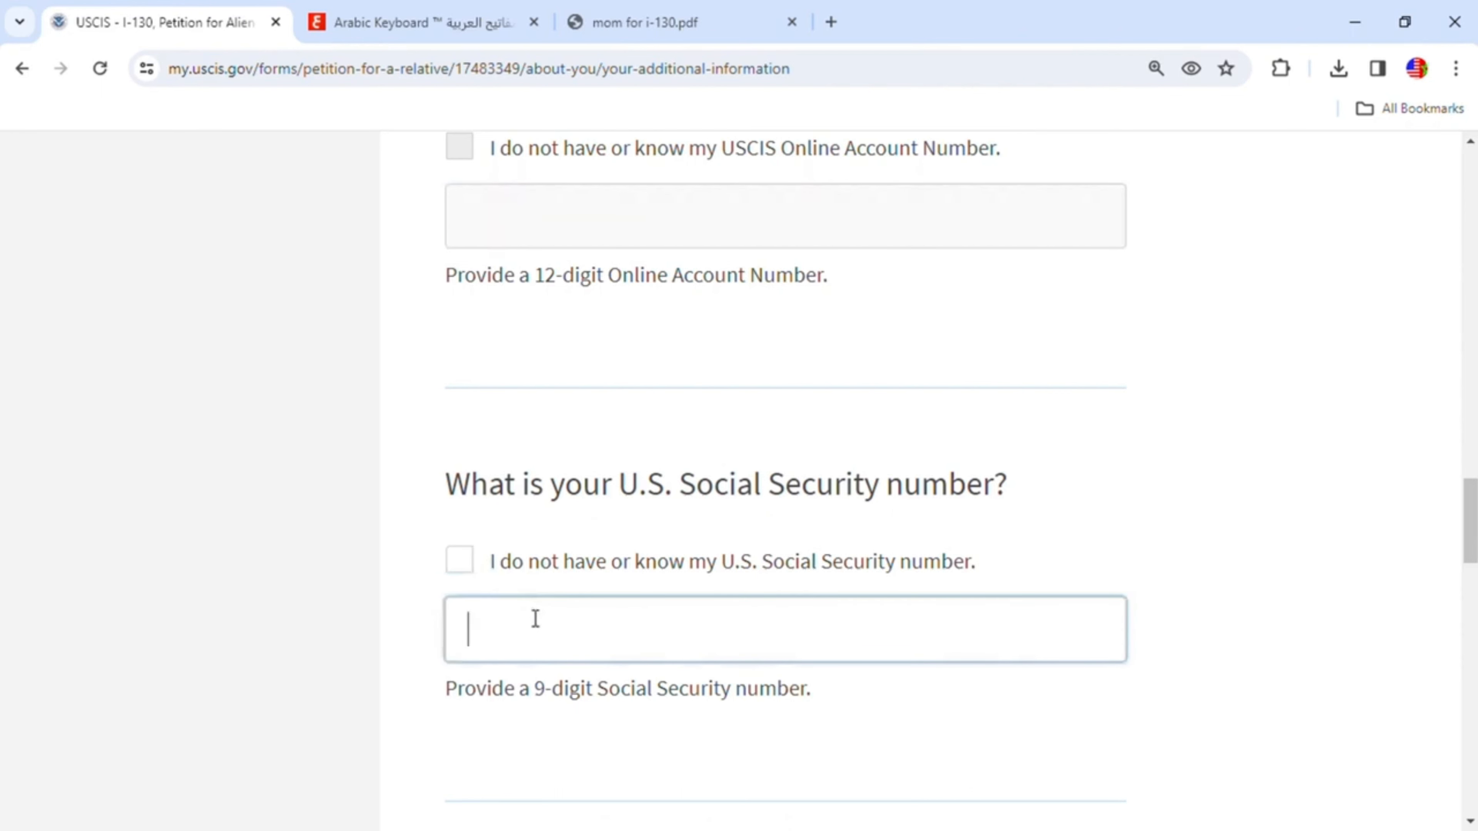
scroll(768, 624, "down", 6)
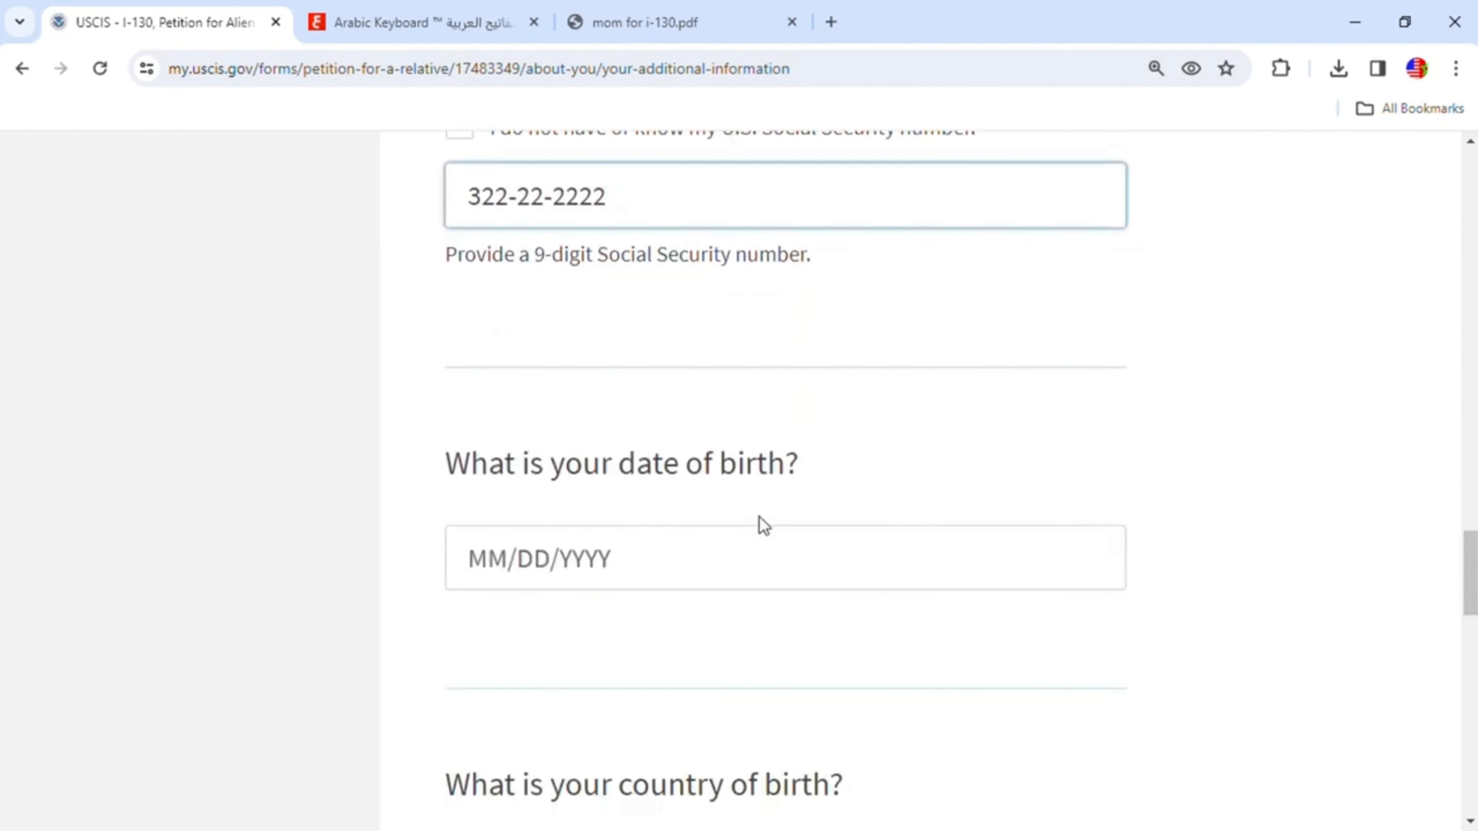
- Check the I-797C notice in the PDF for the USCIS Online Account Number
scroll(779, 574, "up", 5)
scroll(782, 578, "down", 3)
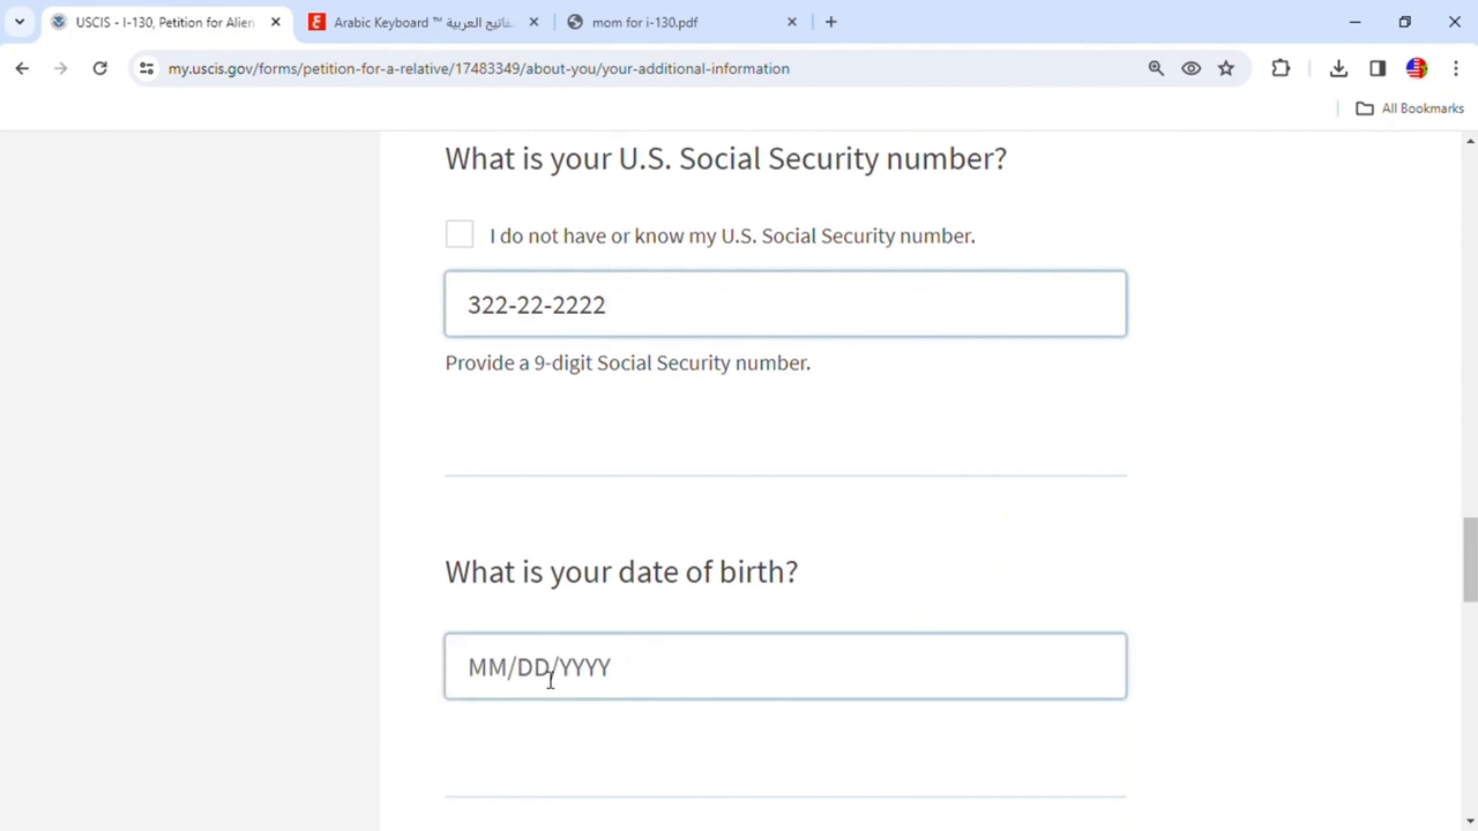
scroll(552, 646, "up", 3)
scroll(556, 643, "up", 8)
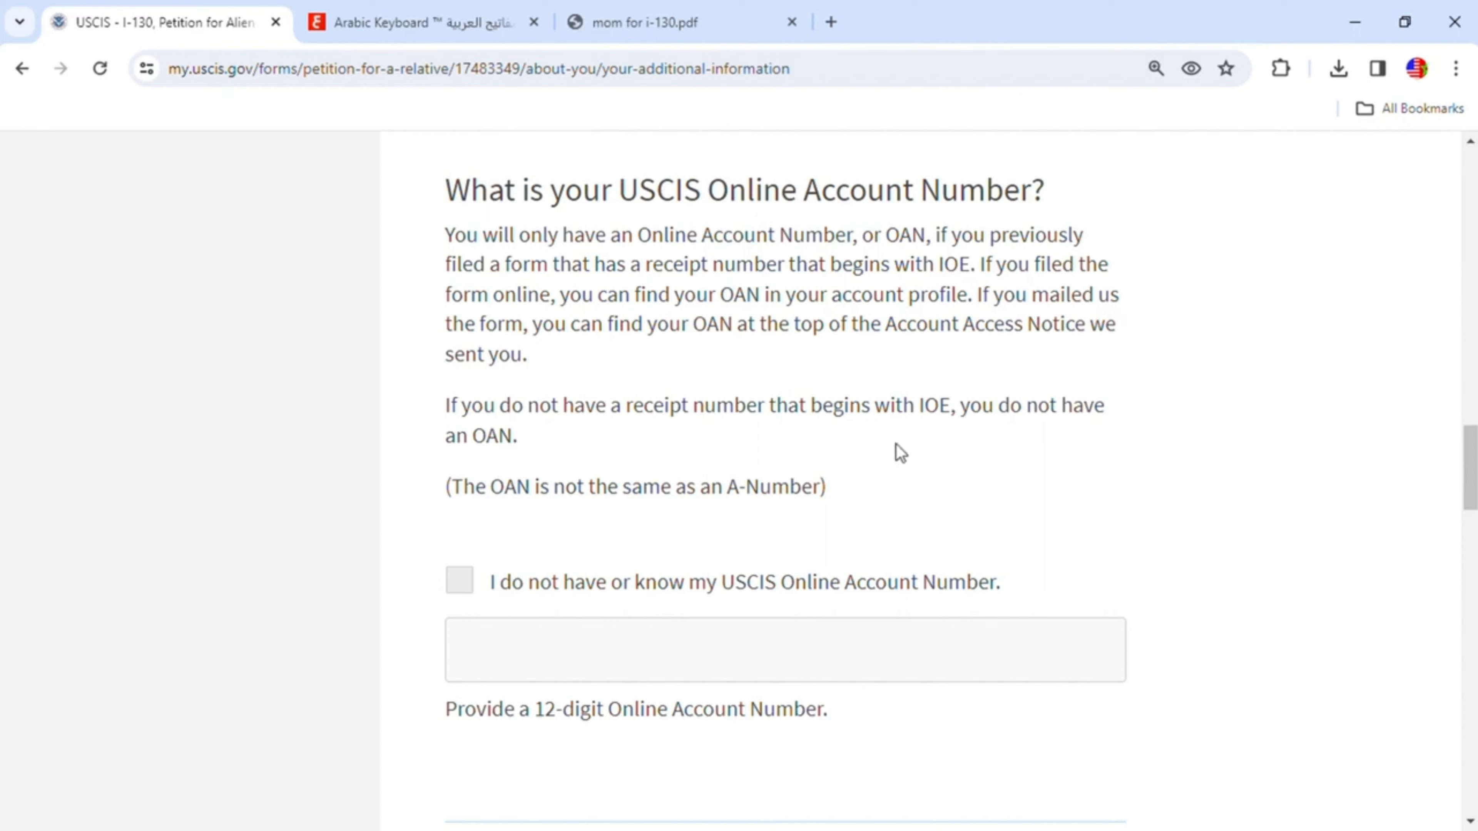
left_click(669, 34)
scroll(902, 391, "down", 12)
scroll(902, 391, "down", 5)
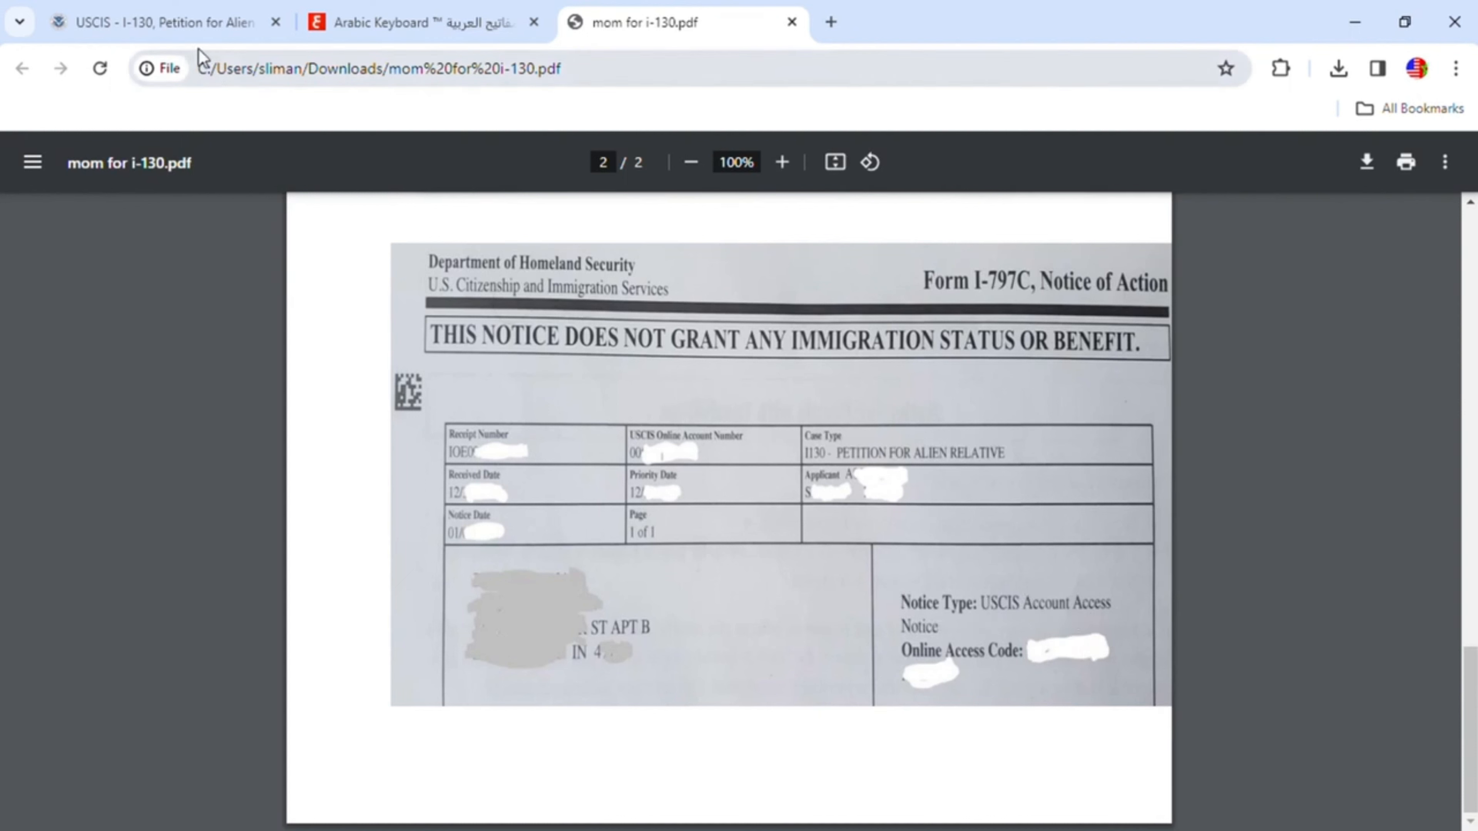
left_click(209, 35)
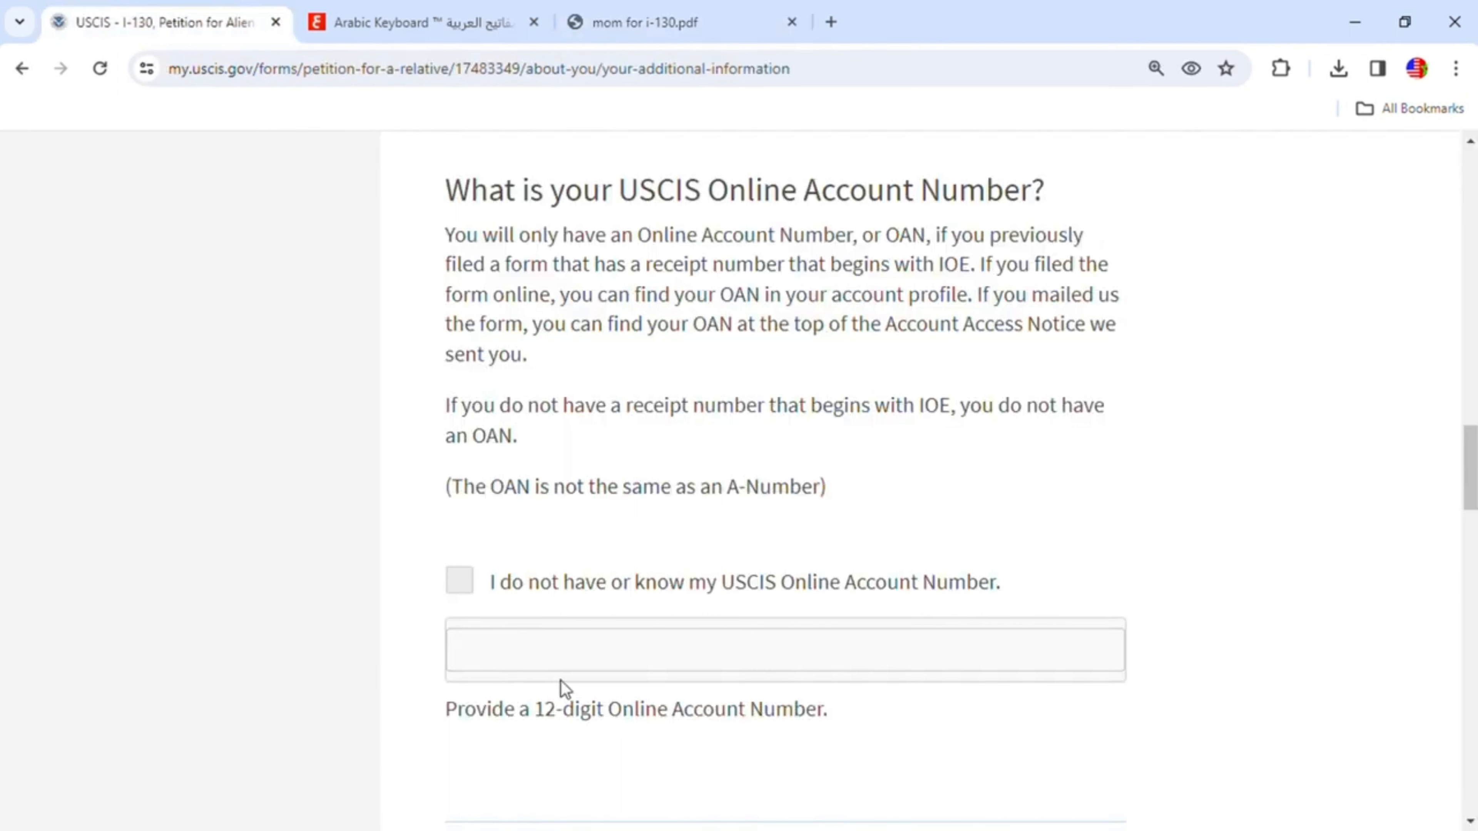
scroll(605, 634, "down", 5)
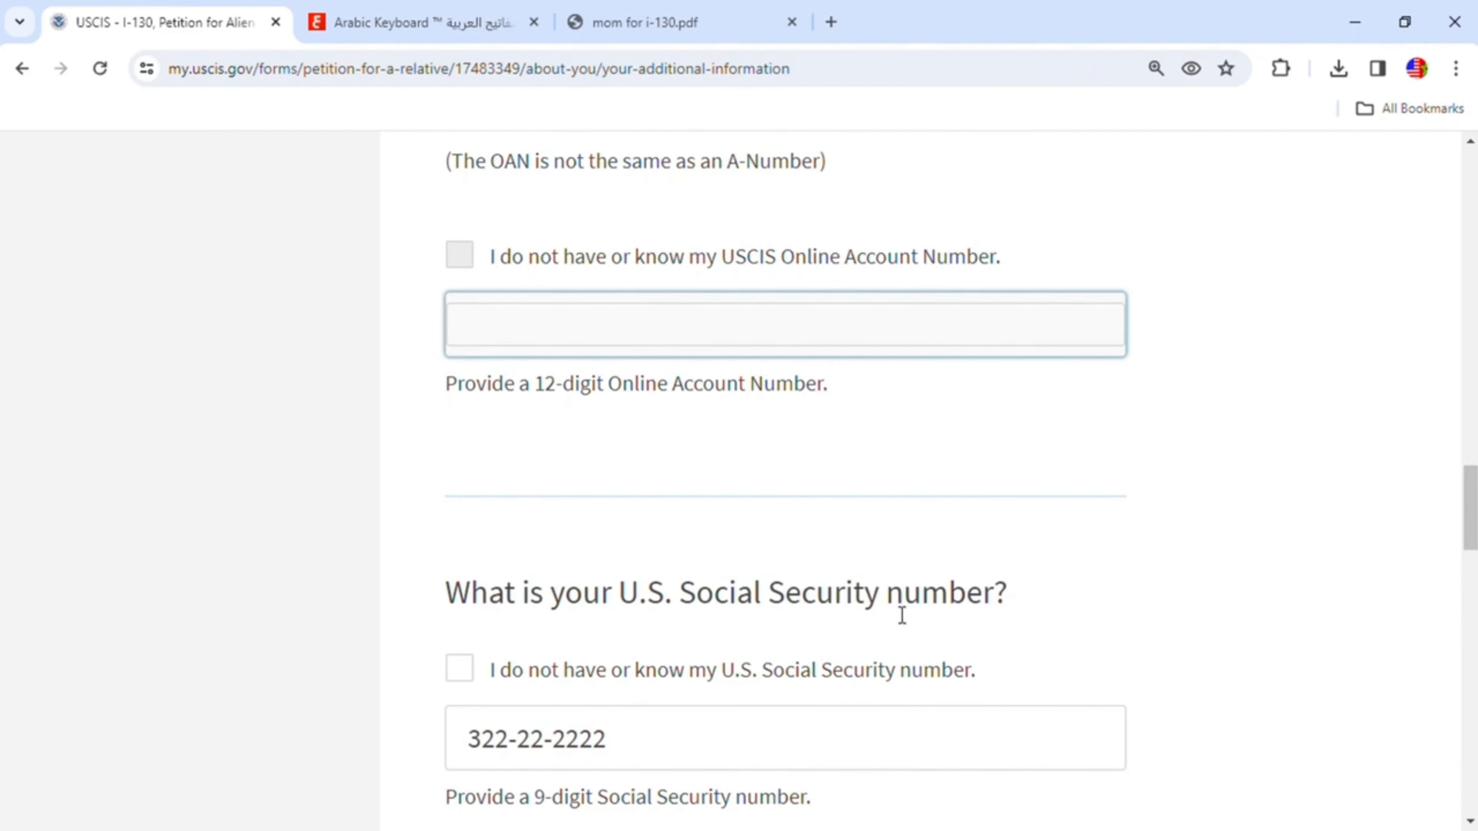
scroll(901, 615, "down", 7)
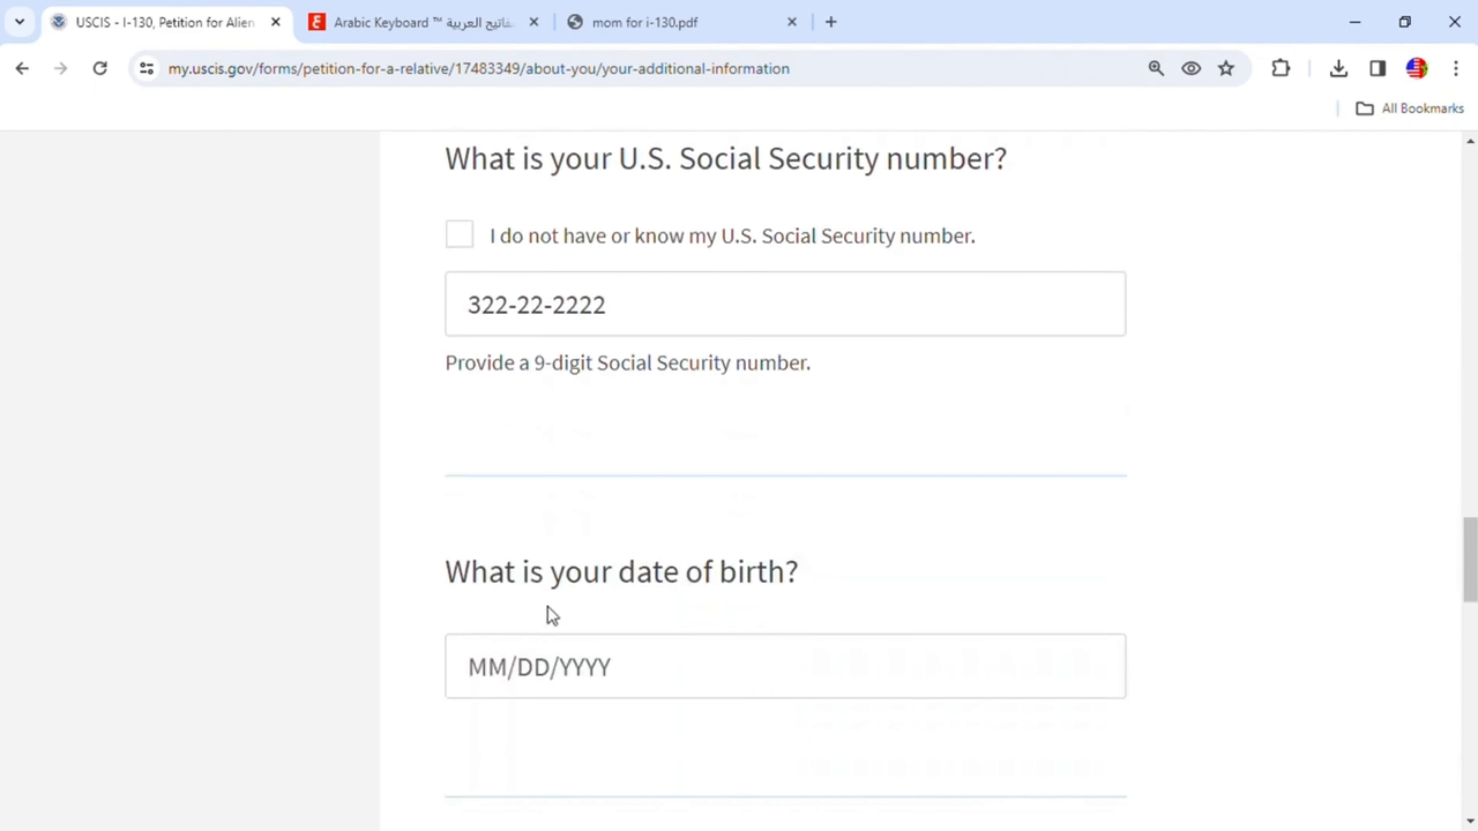
- Enter the petitioner's date of birth
left_click(505, 676)
type("01/0")
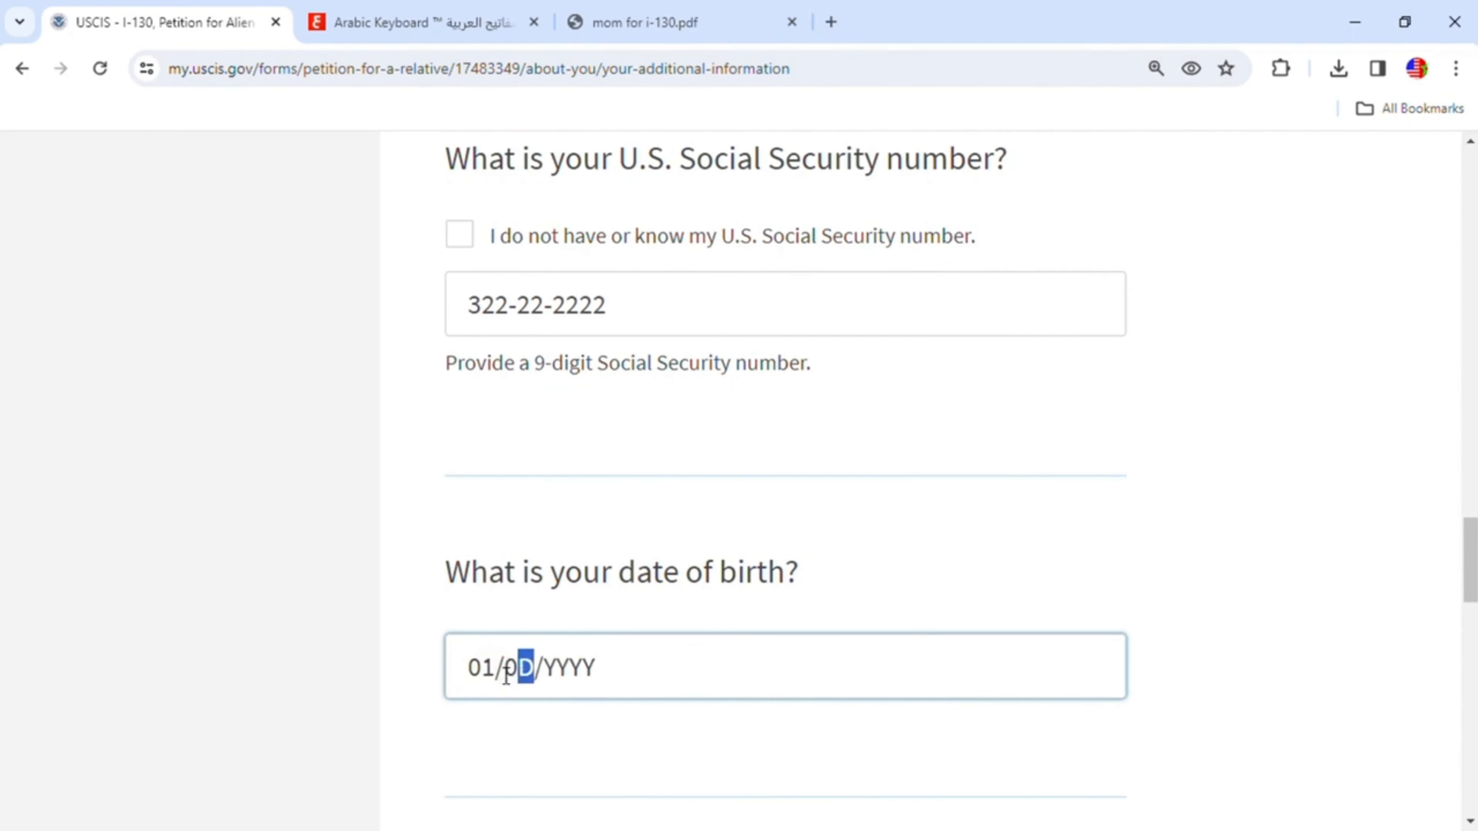
type("1/")
type("1980")
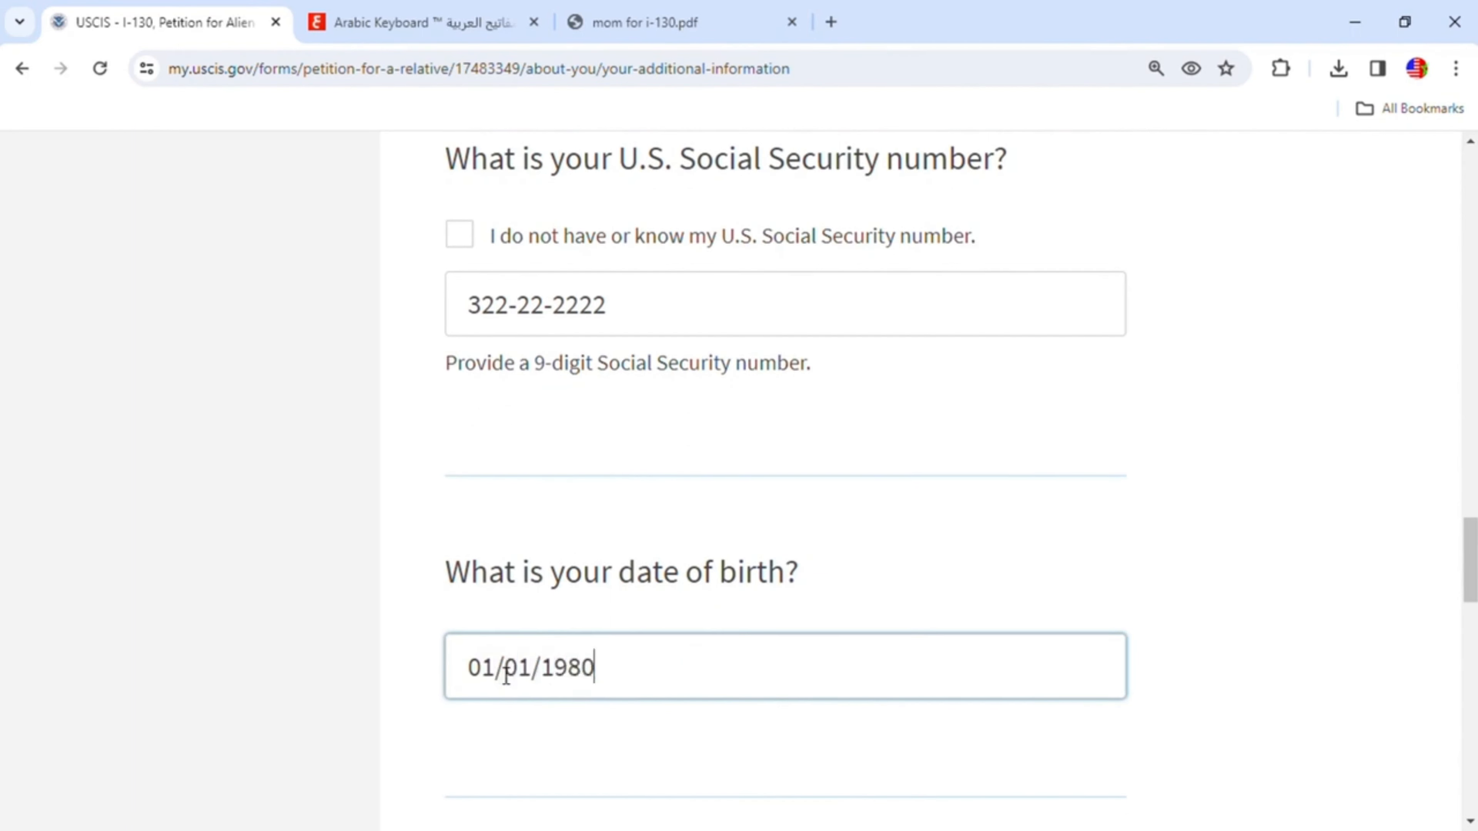
scroll(596, 693, "down", 1)
scroll(597, 692, "down", 4)
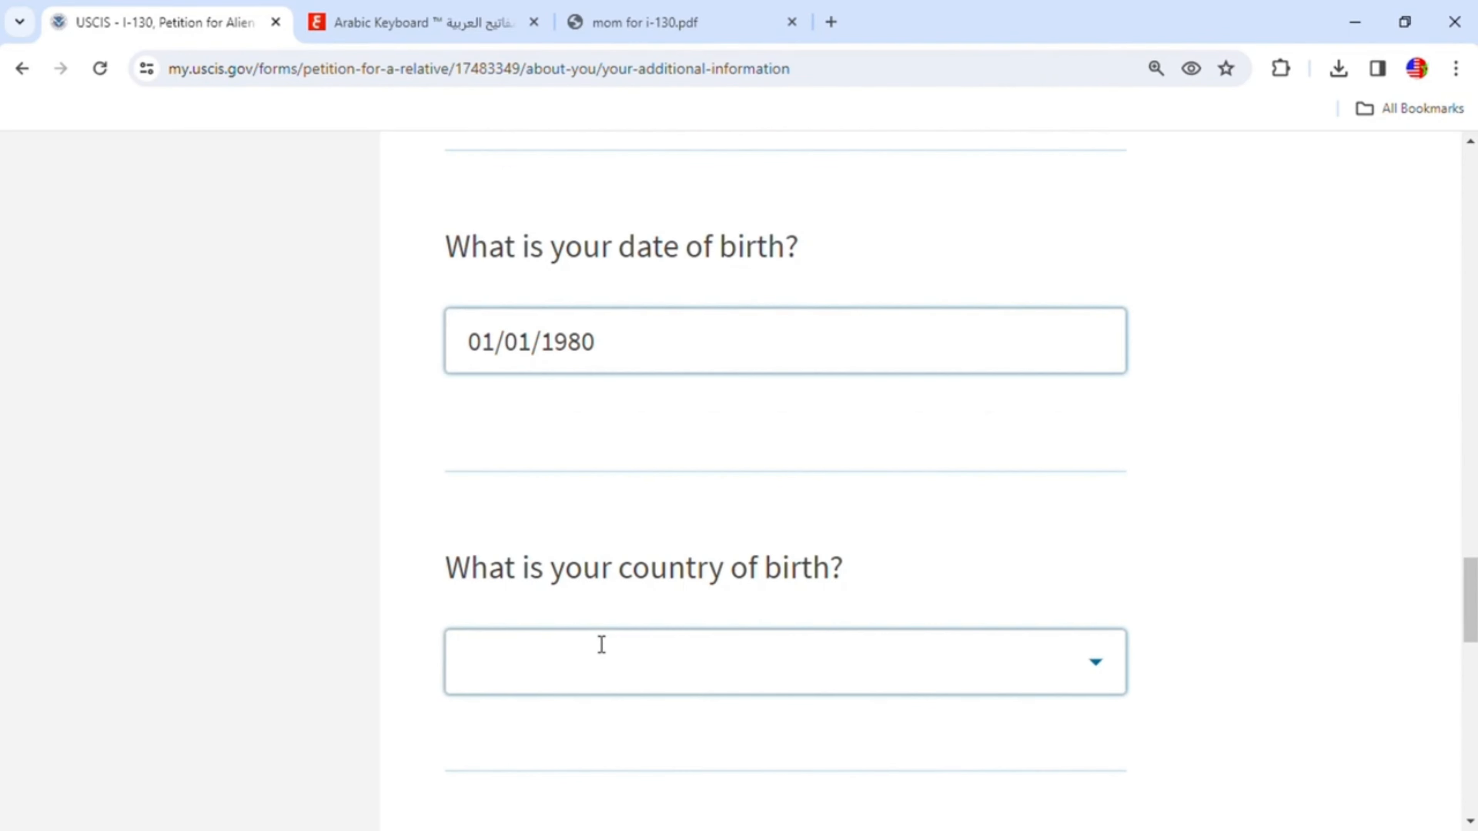
left_click(1098, 664)
type("m")
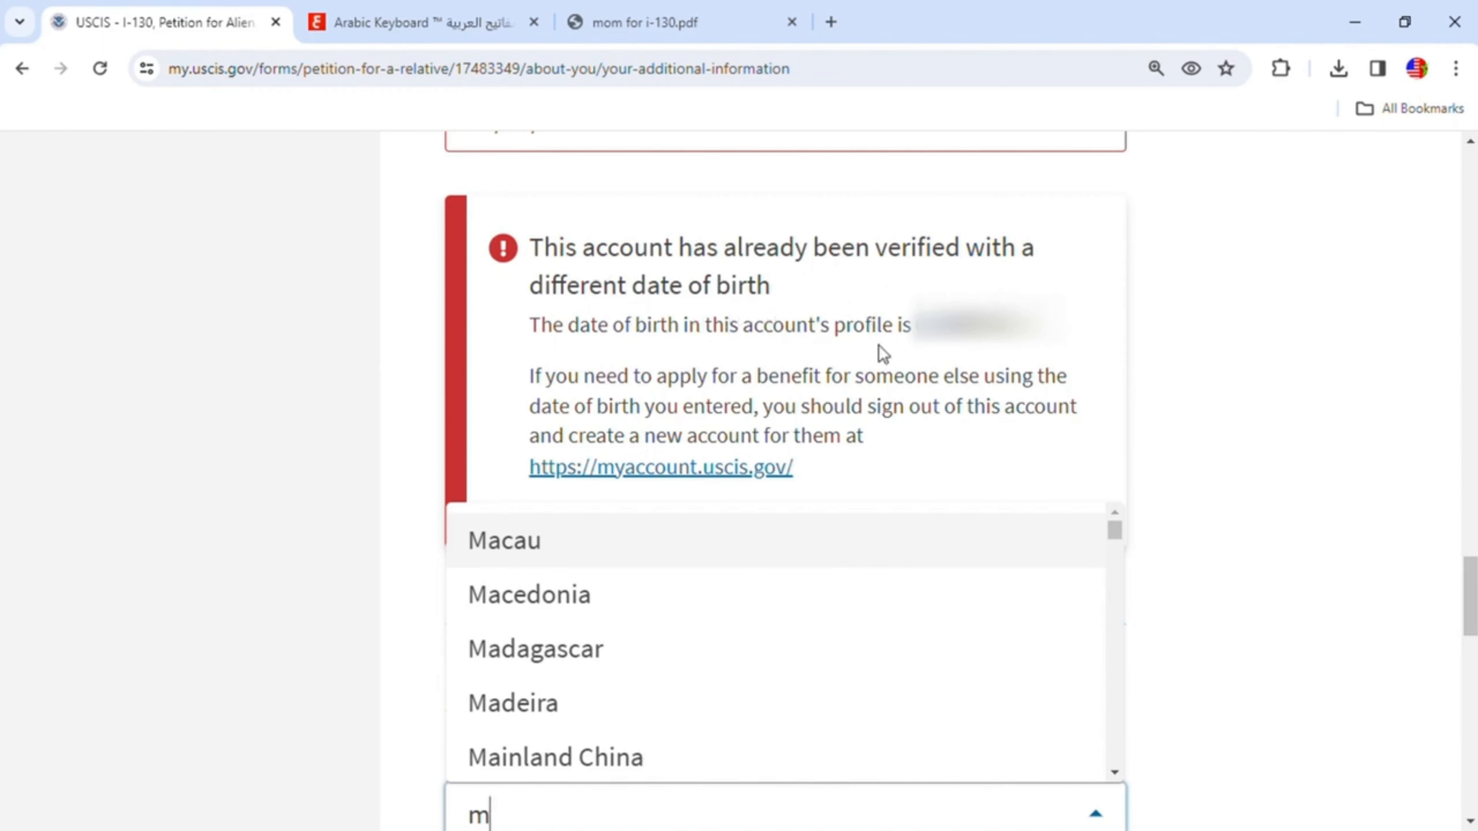
- Re-enter the petitioner's date of birth so it matches the account profile
scroll(968, 507, "up", 5)
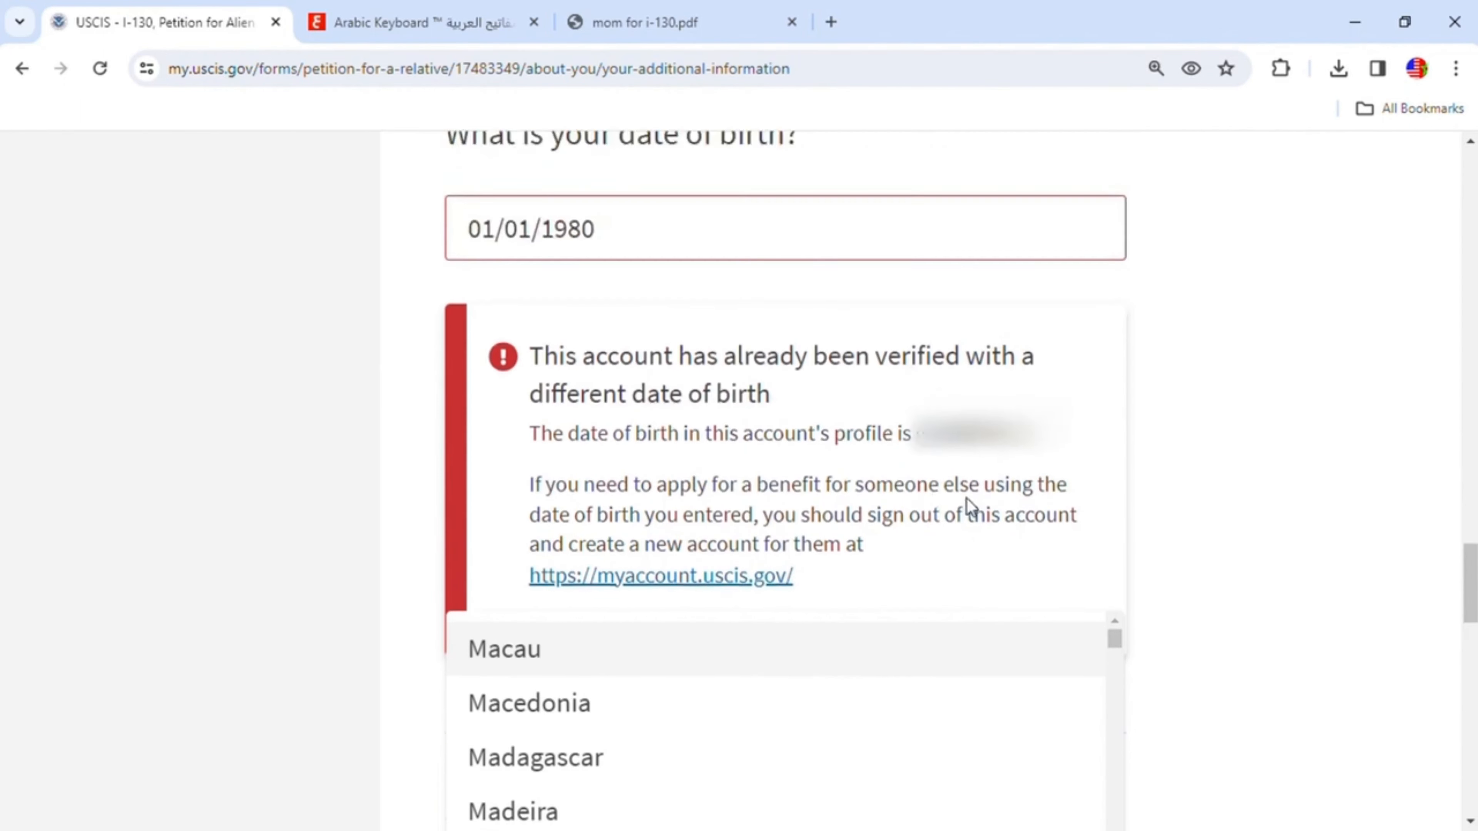
left_click(632, 464)
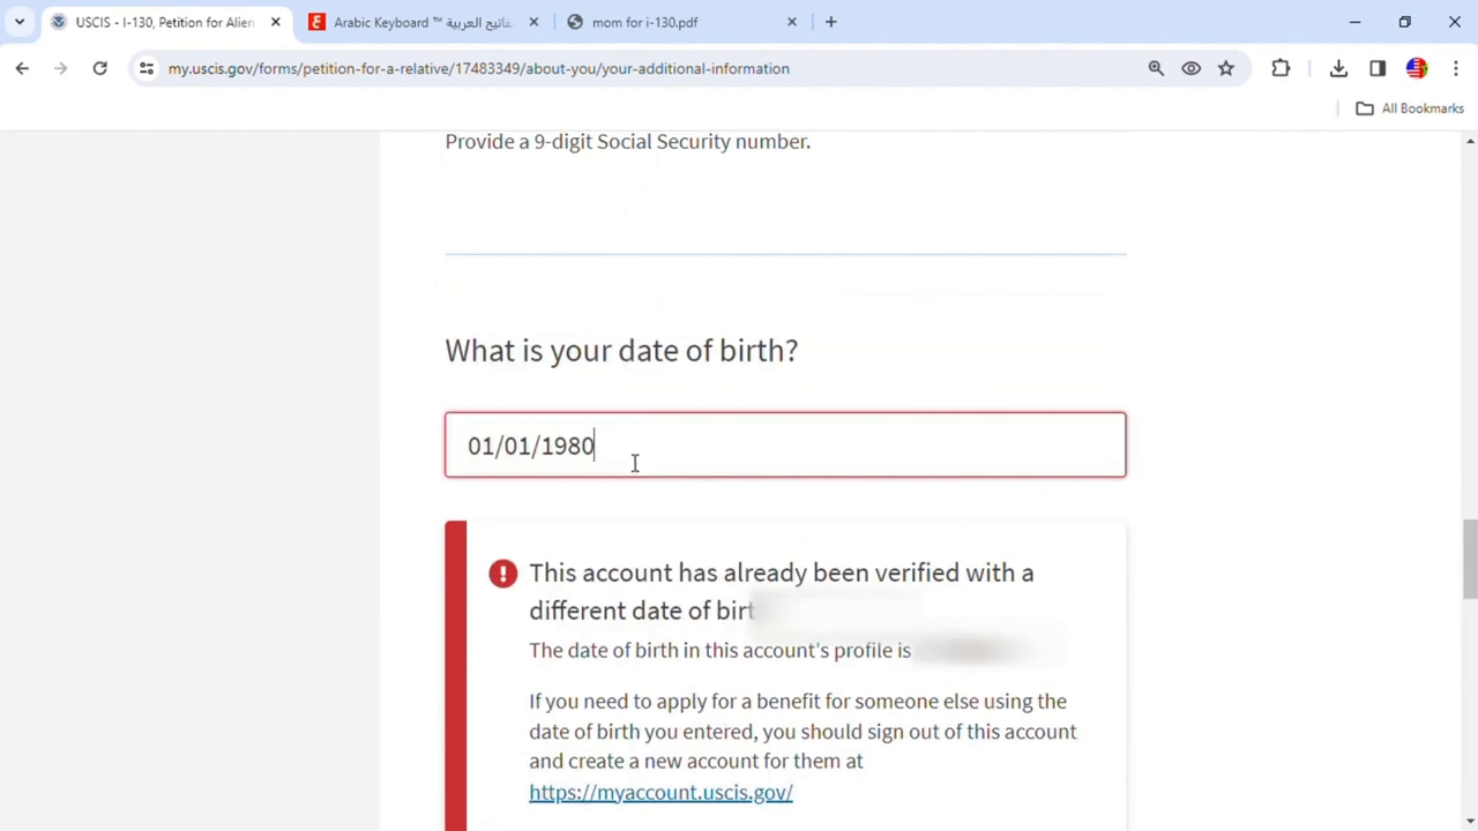
key("BackSpace")
key("BackSpace")
key("BackSpace")
key("BackSpace")
key("BackSpace")
key("BackSpace")
key("BackSpace")
key("BackSpace")
key("BackSpace")
key("BackSpace")
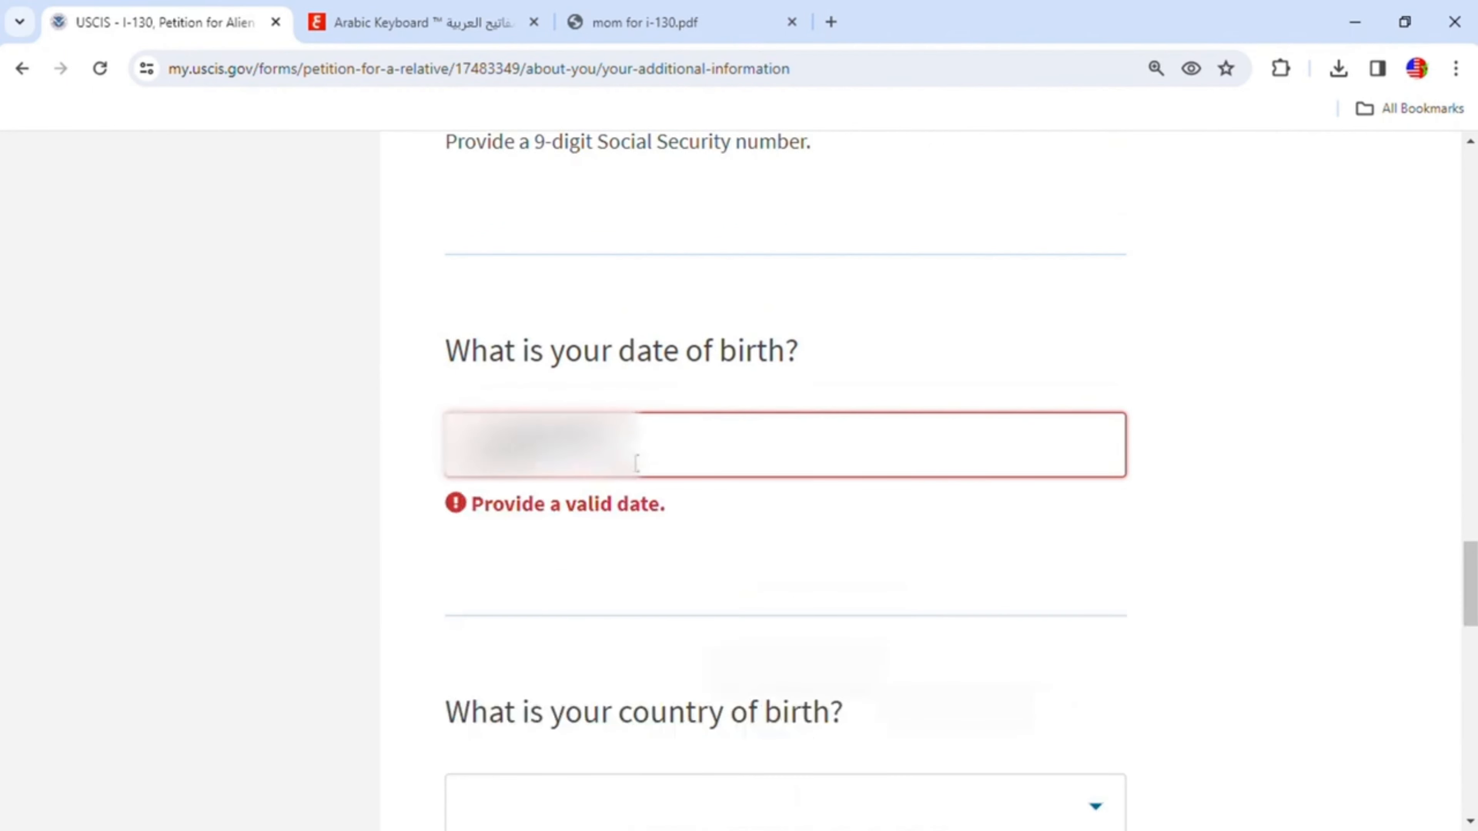
type("01")
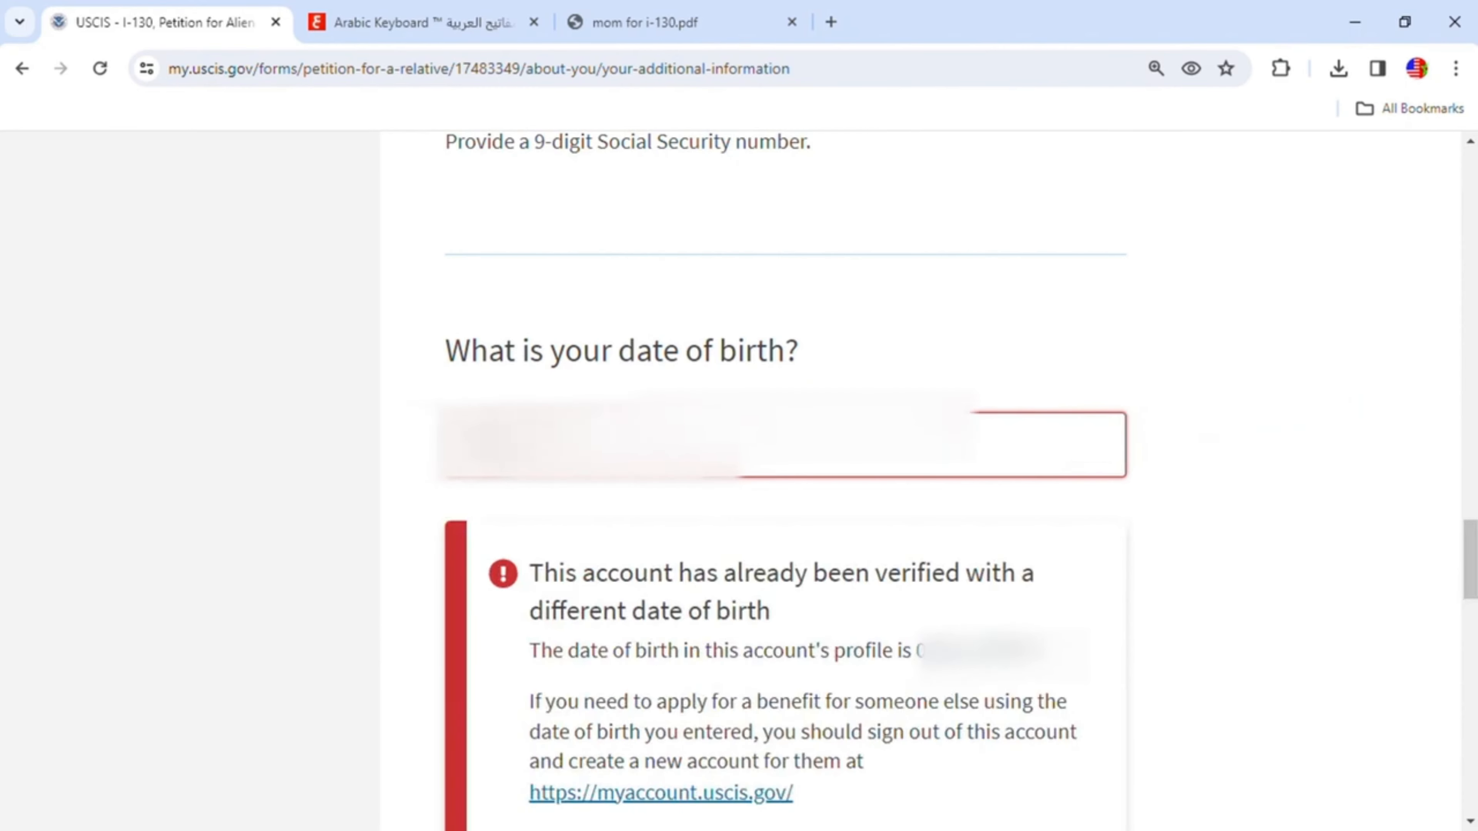
- Select Morocco as the petitioner's country of birth
scroll(960, 663, "down", 5)
scroll(948, 666, "down", 3)
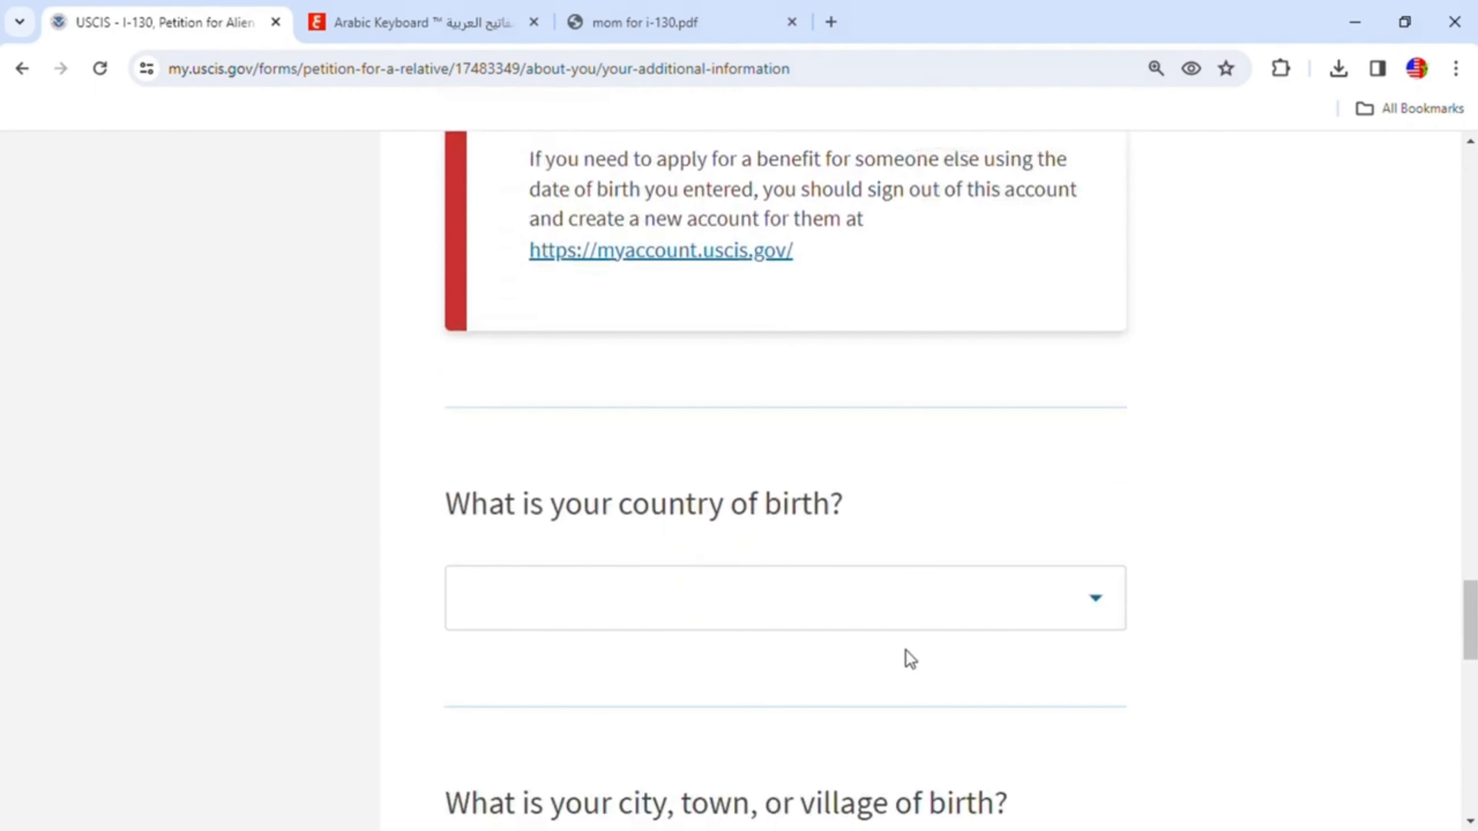
left_click(828, 627)
scroll(829, 615, "down", 6)
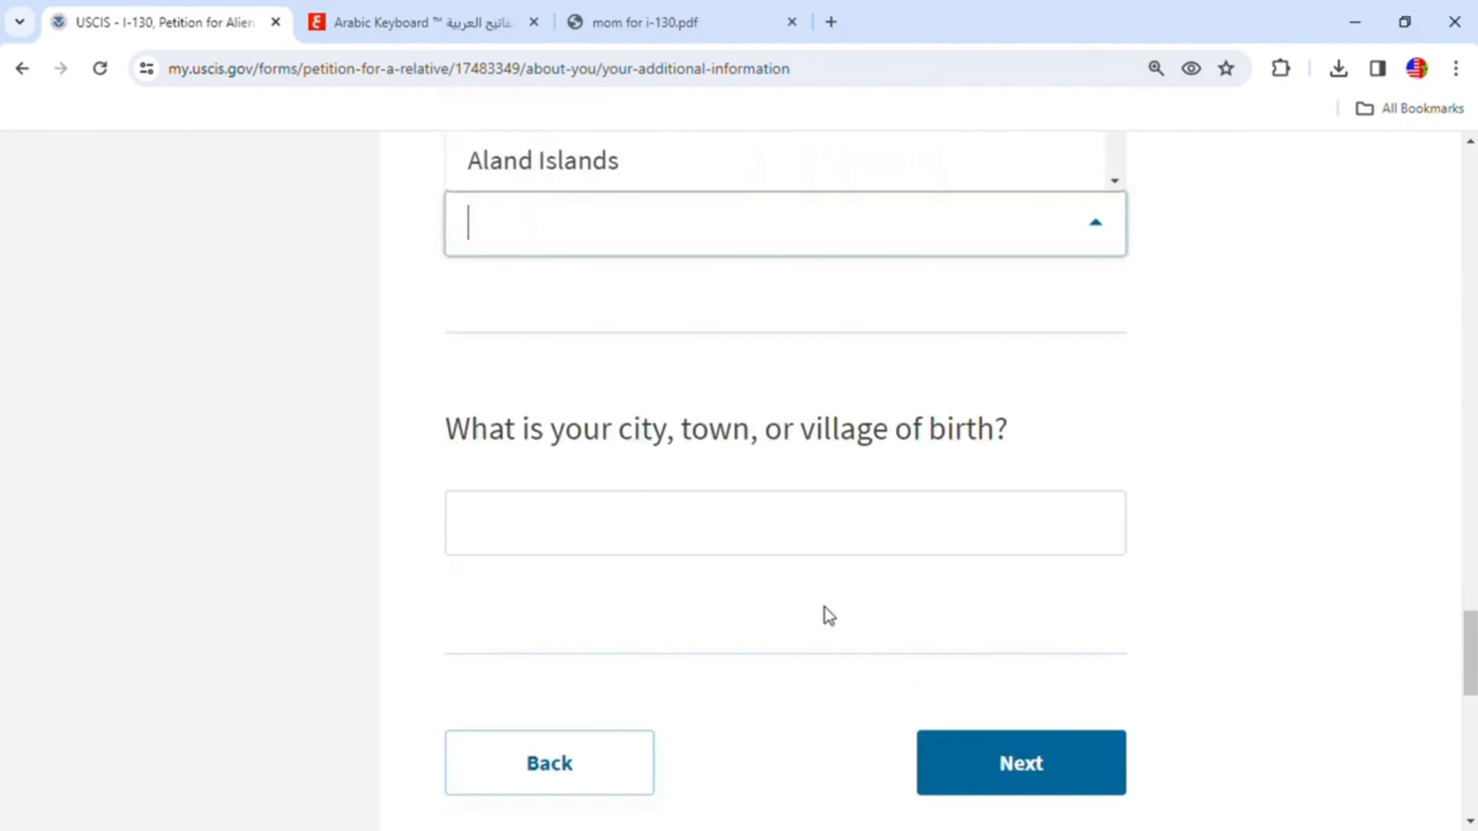
scroll(776, 489, "up", 2)
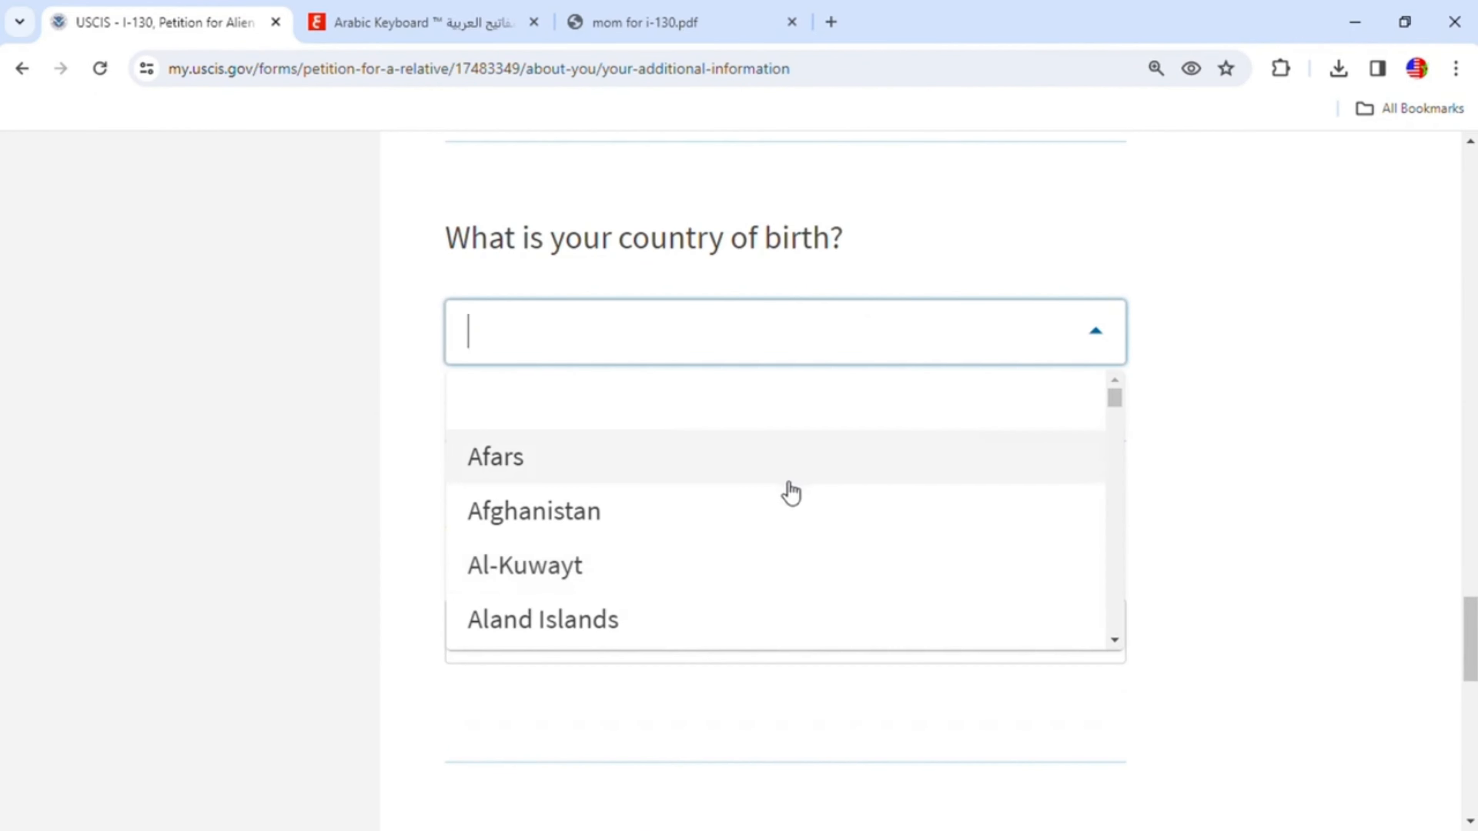
type("m")
scroll(637, 568, "down", 6)
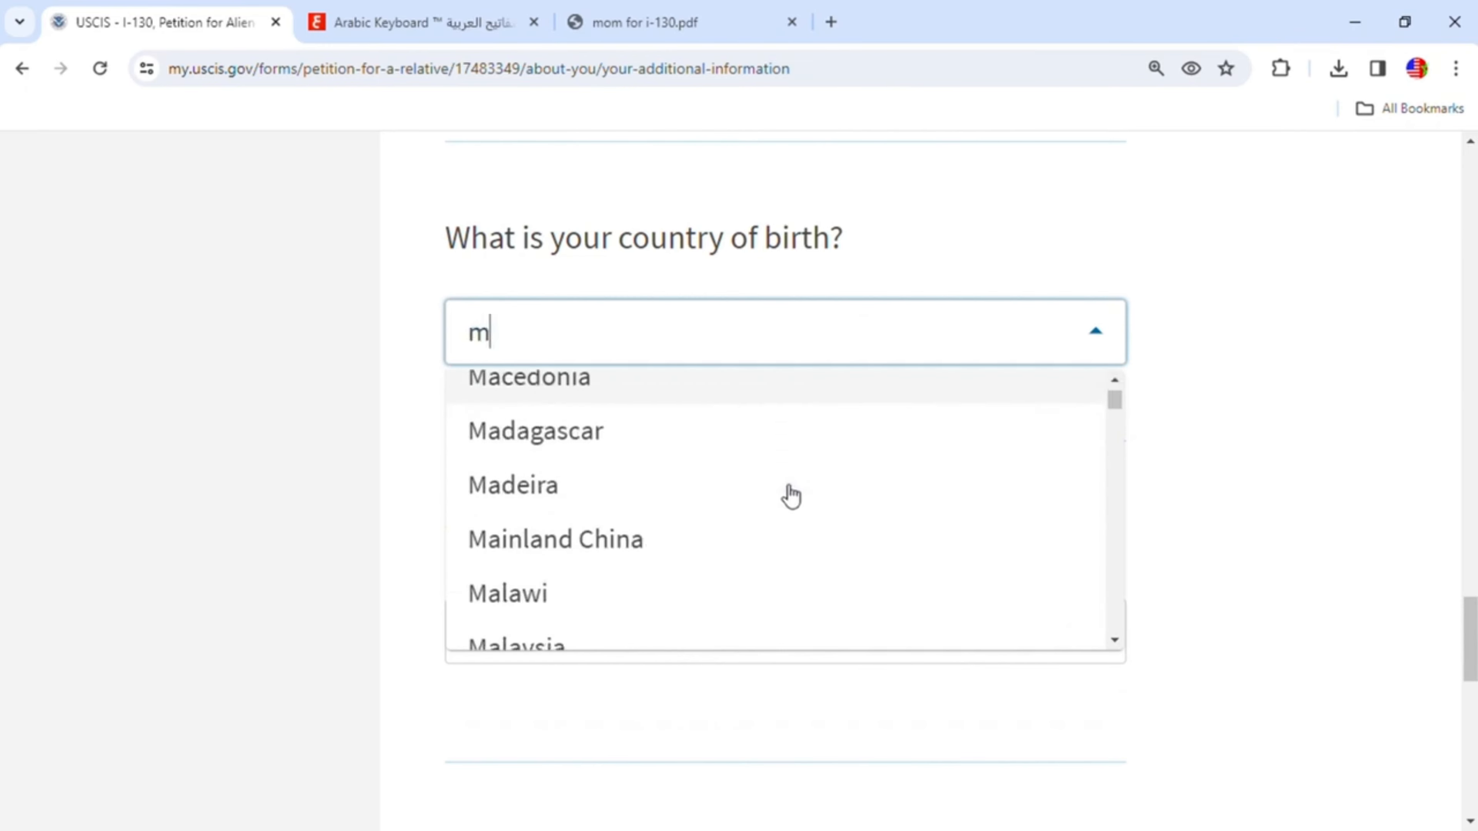
scroll(589, 571, "down", 10)
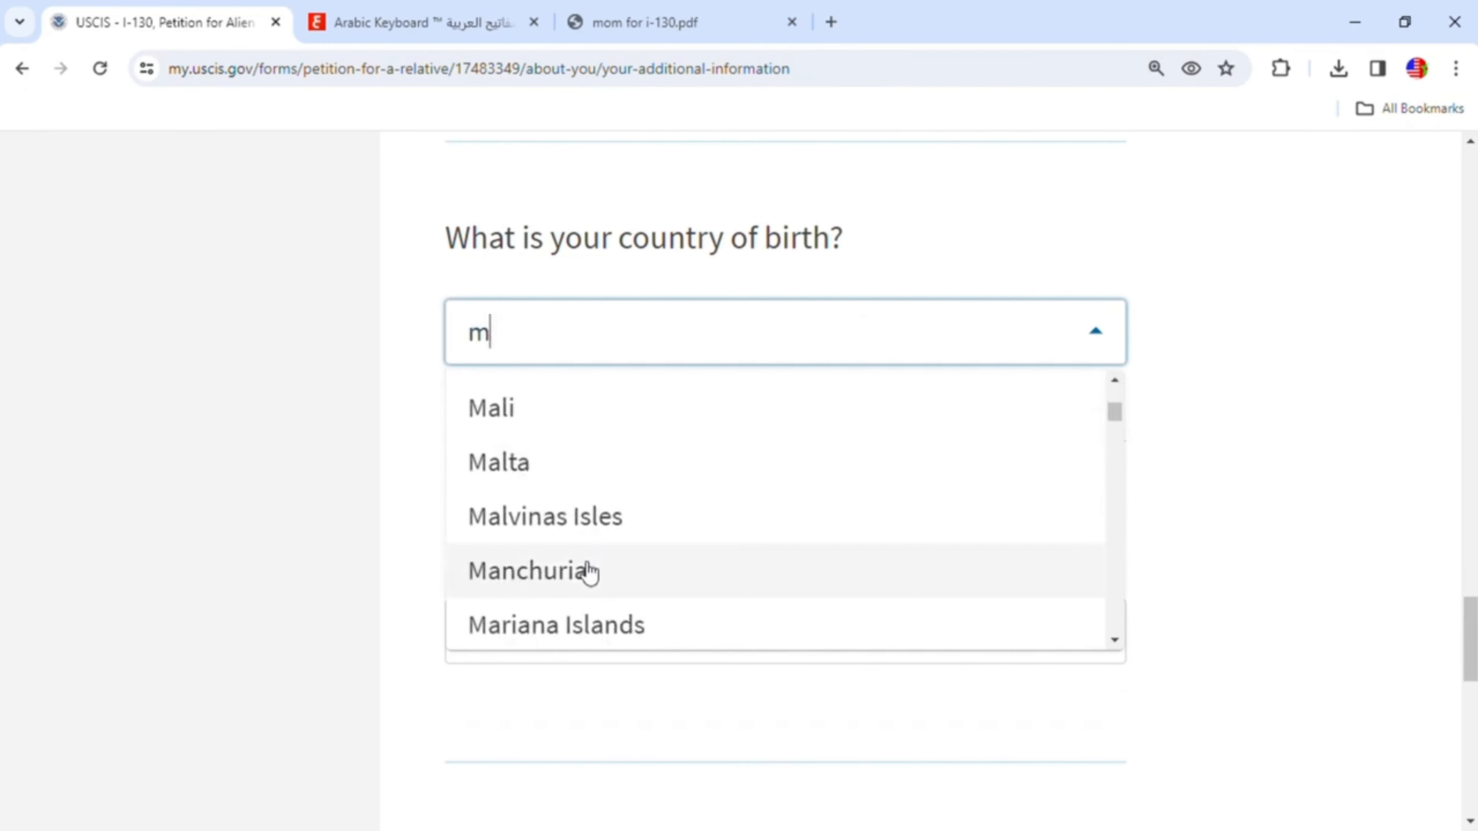
scroll(588, 574, "down", 10)
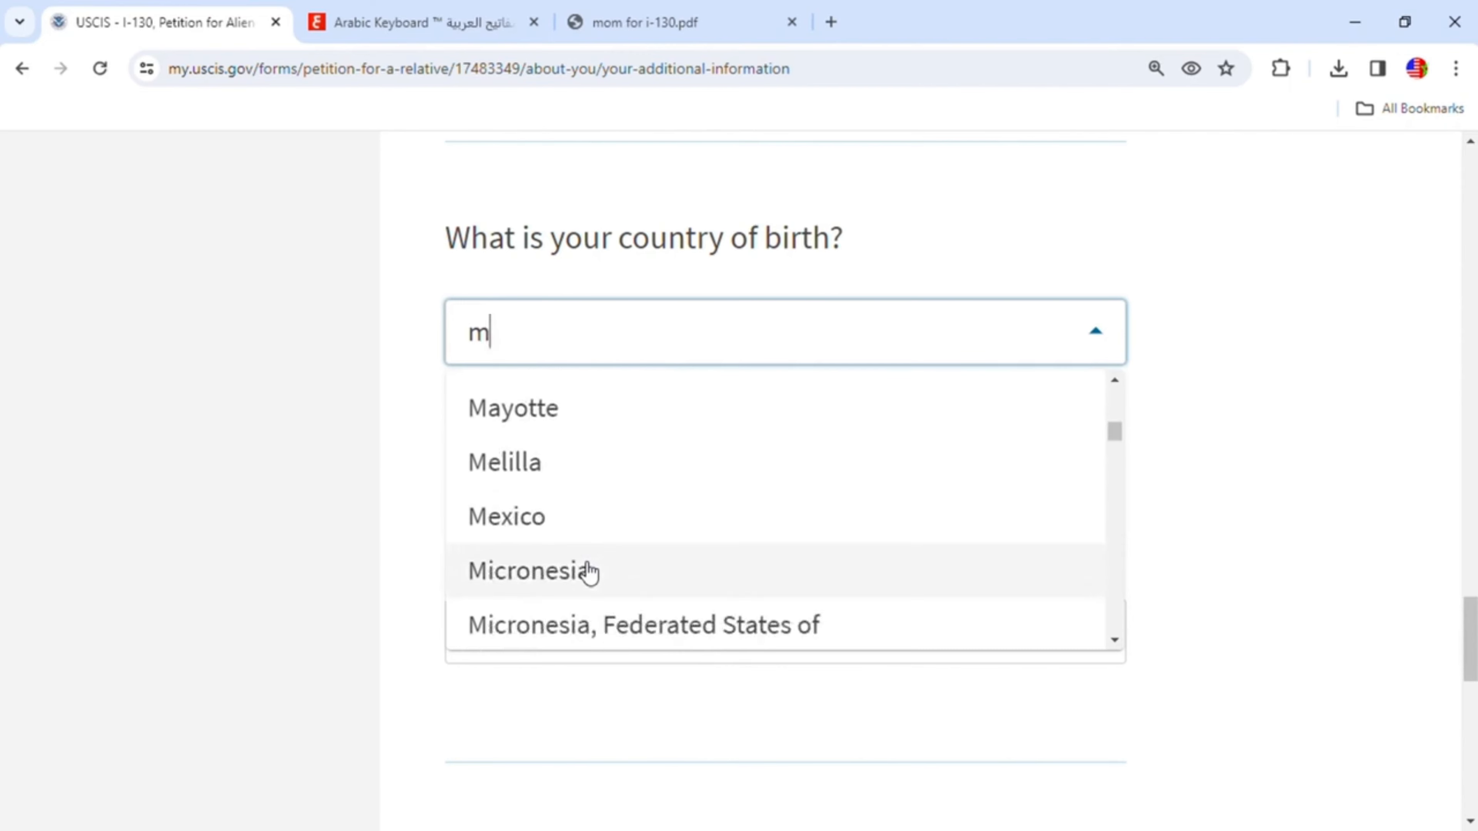
scroll(589, 573, "down", 8)
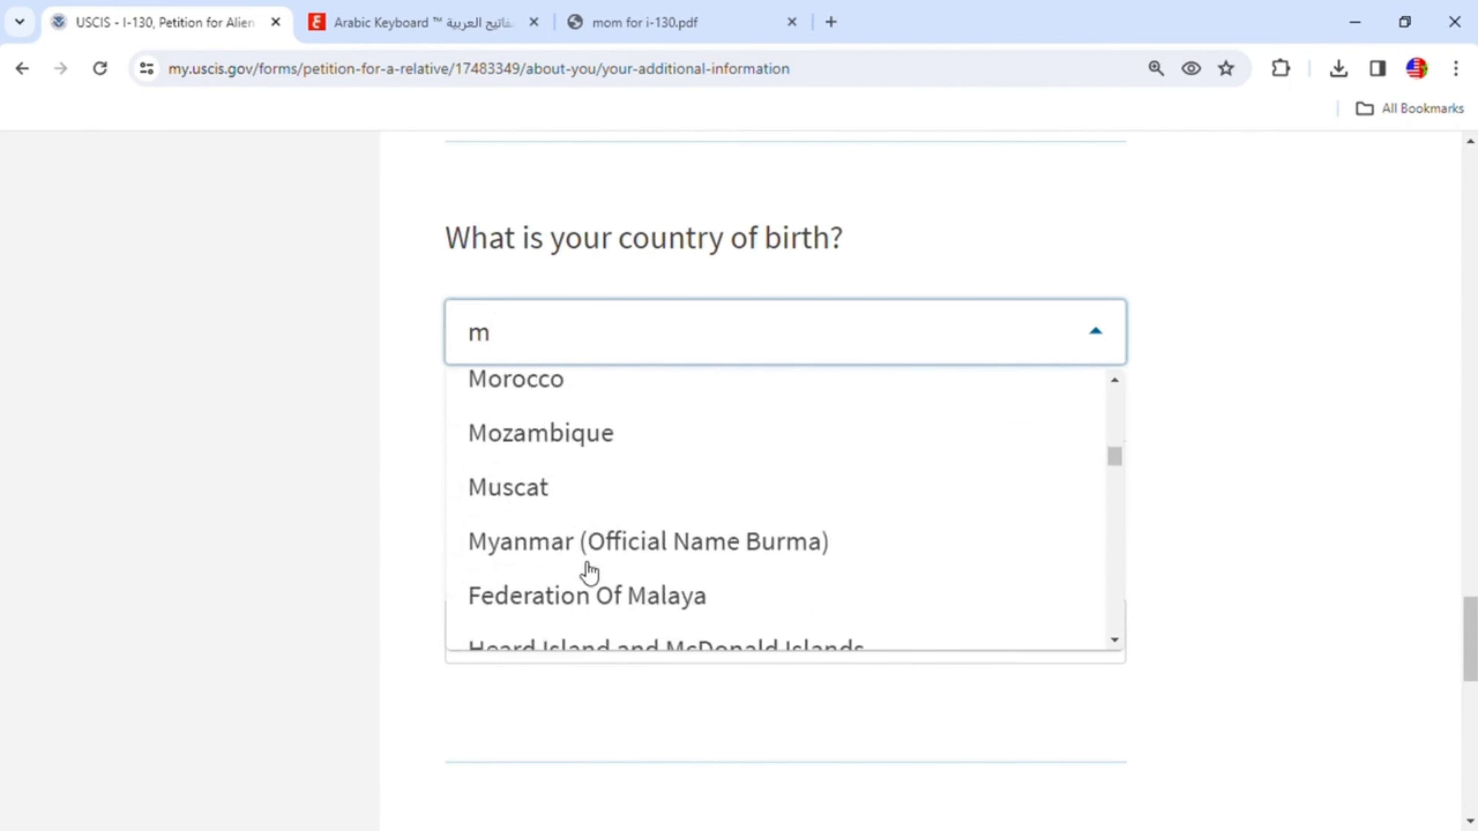
scroll(594, 571, "down", 8)
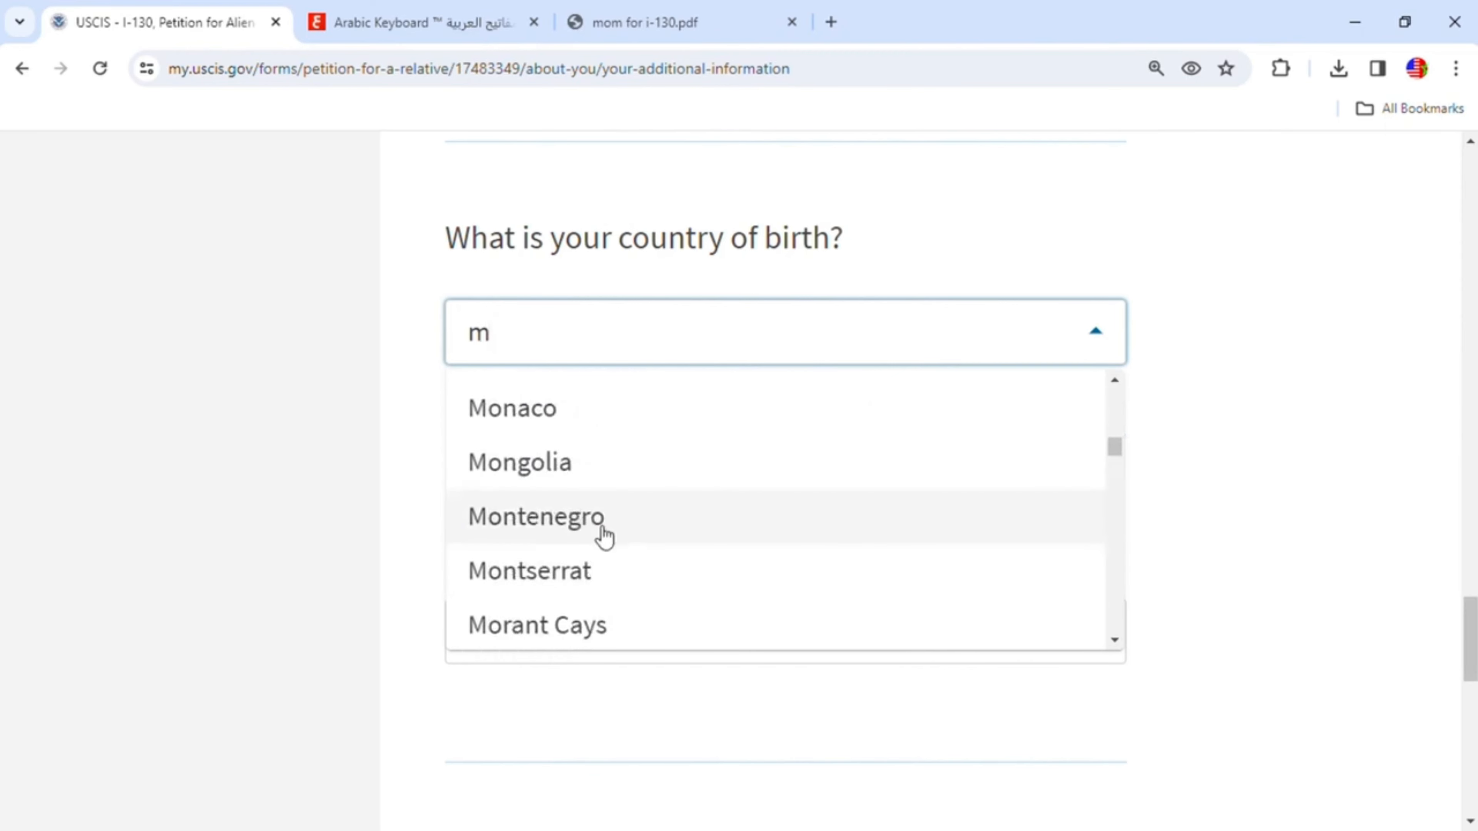
scroll(605, 535, "up", 5)
scroll(602, 531, "up", 2)
scroll(598, 525, "down", 6)
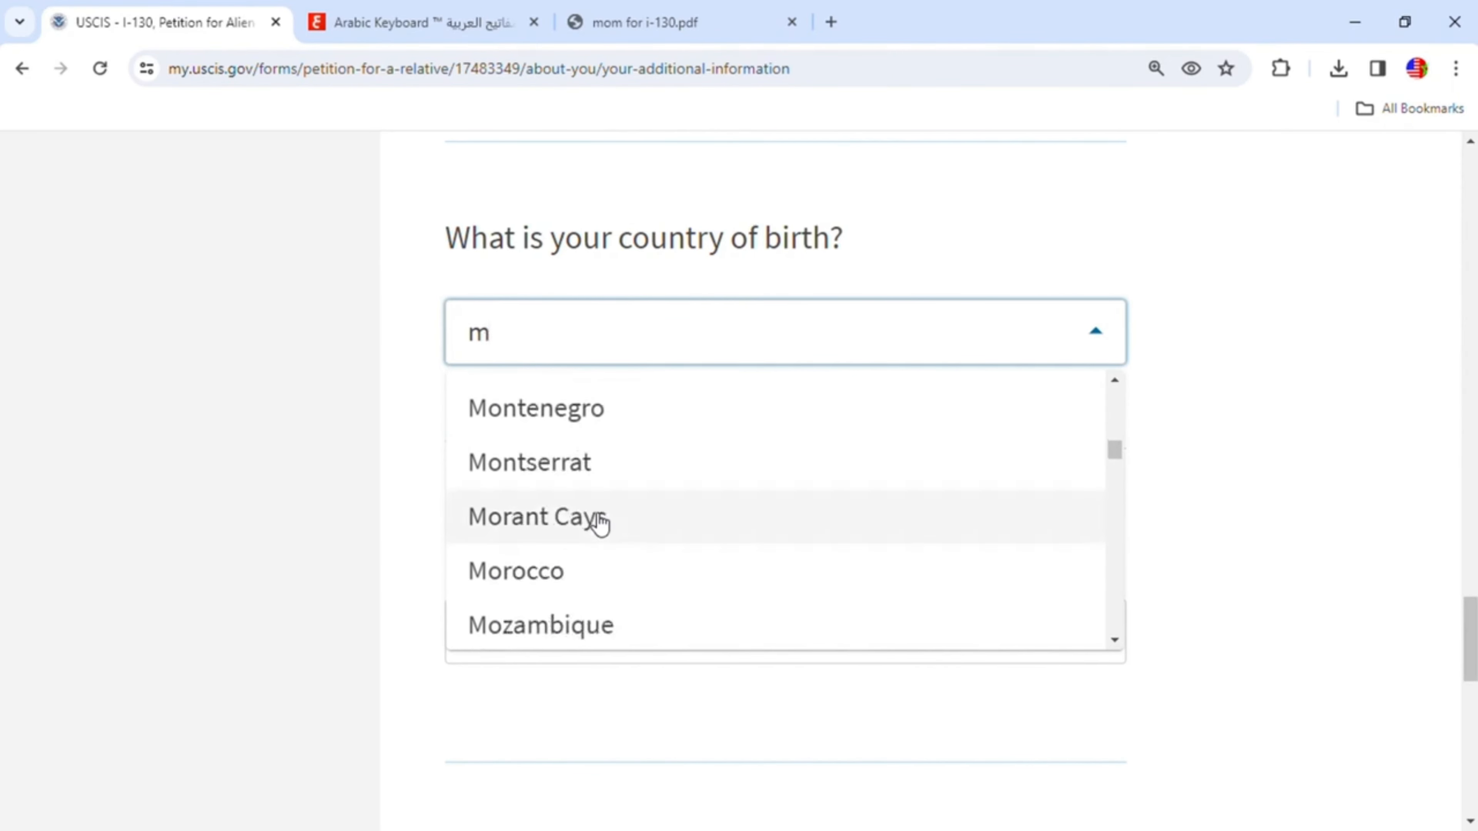
left_click(557, 591)
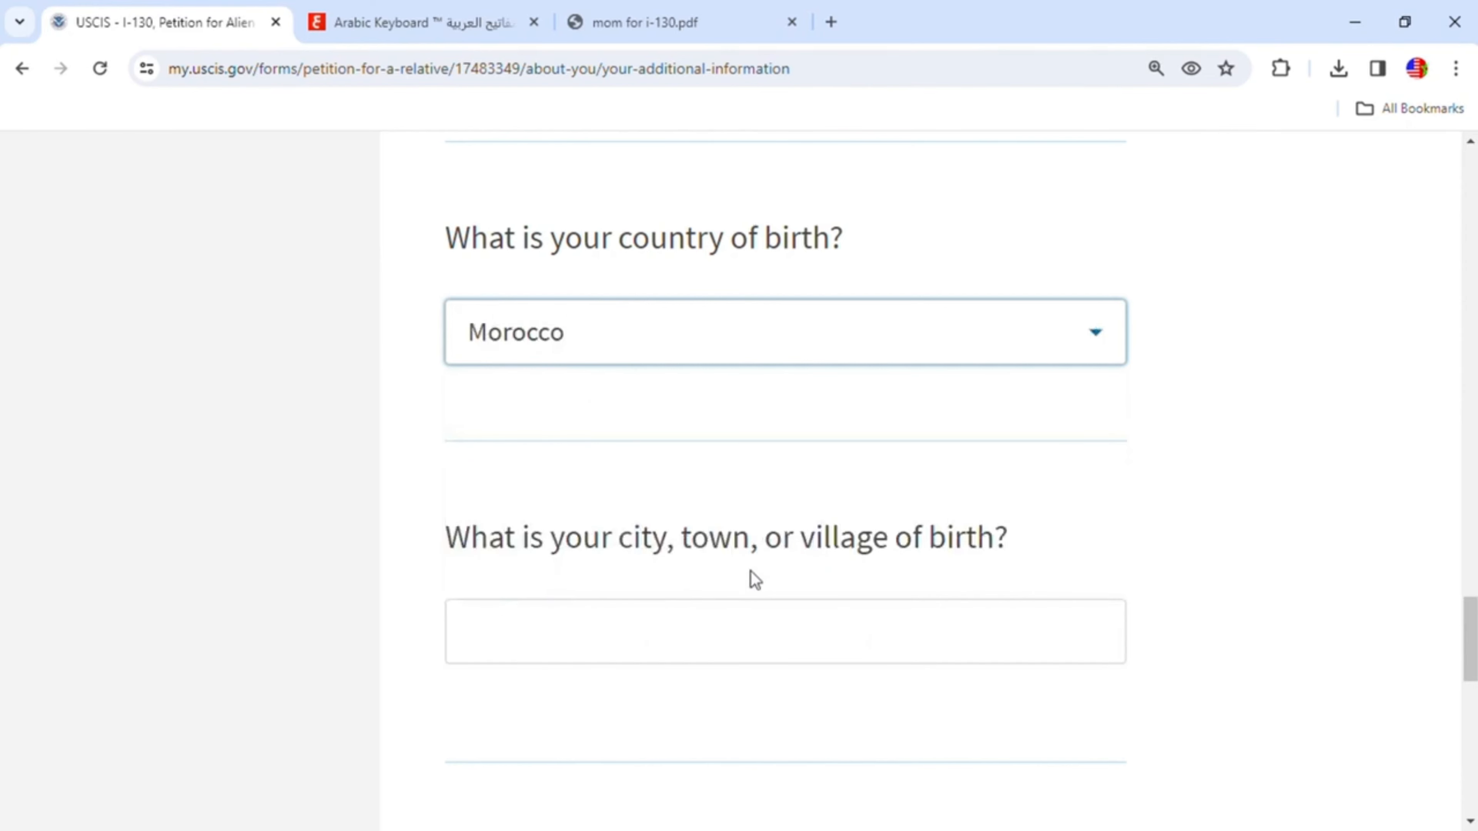
- Enter Khenifra as the city of birth and continue to the next page
left_click(904, 639)
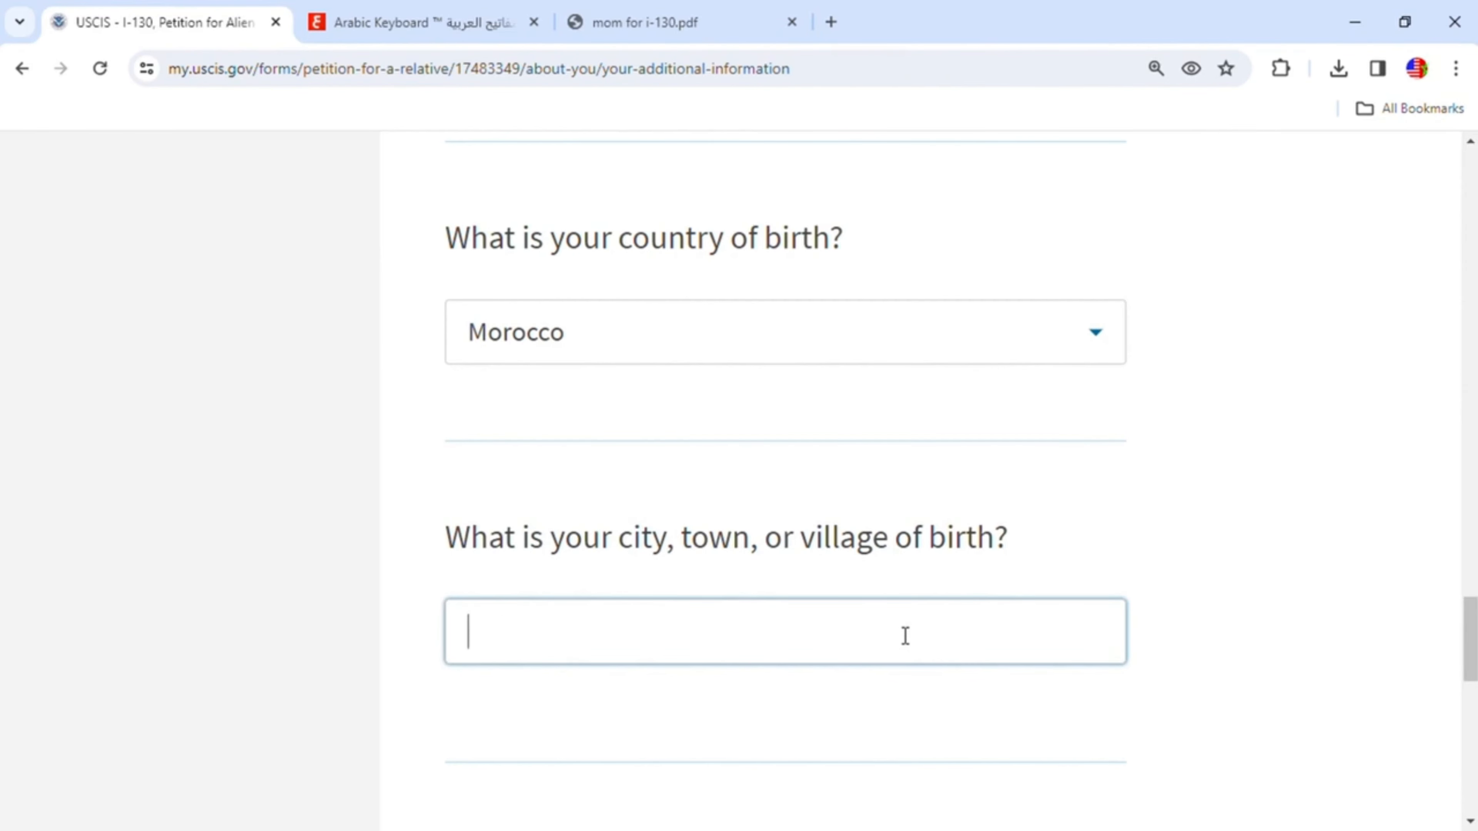
type("Khenifra")
scroll(903, 636, "down", 5)
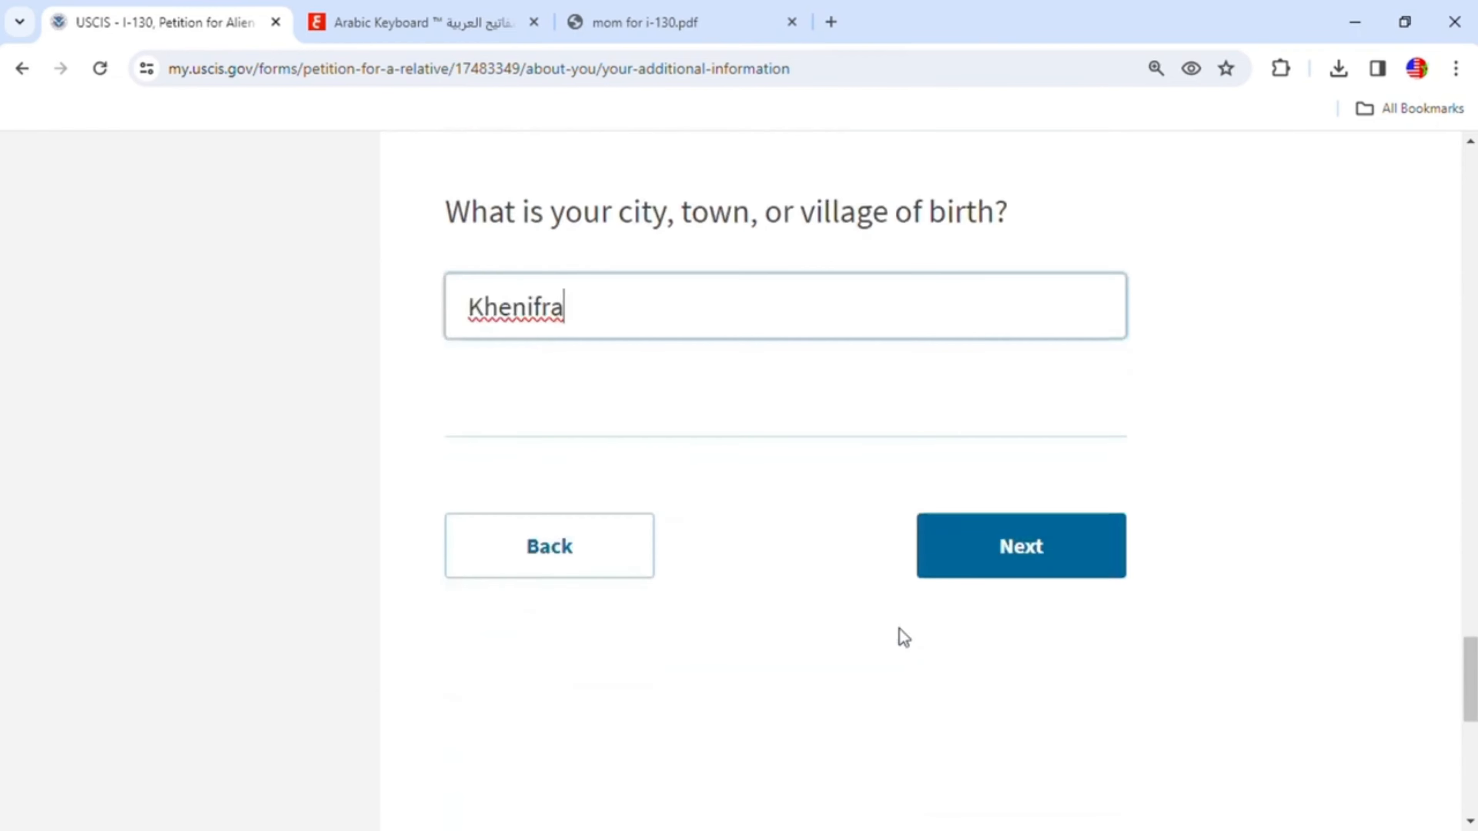
scroll(1058, 567, "up", 3)
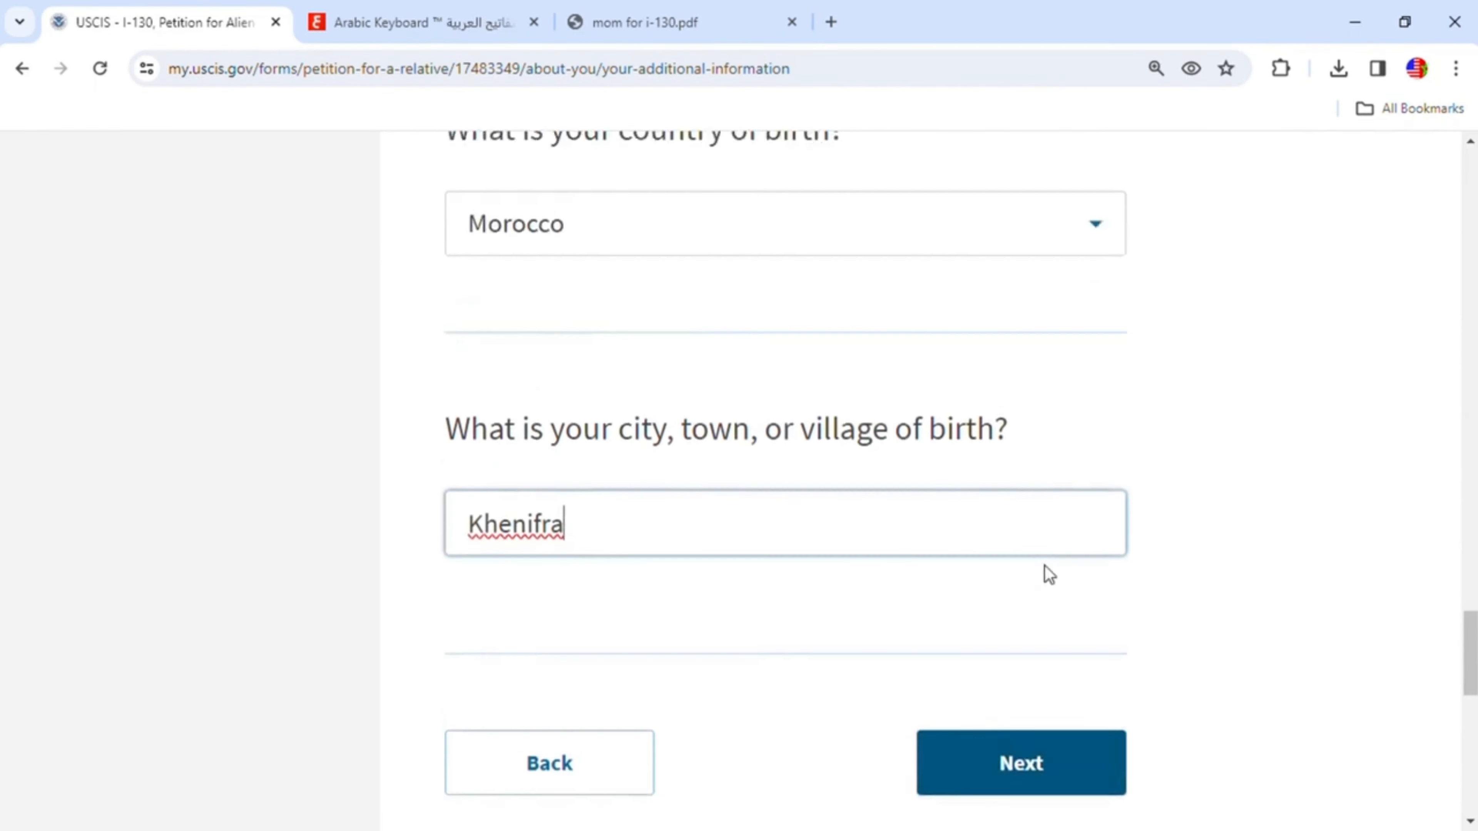
left_click(1046, 769)
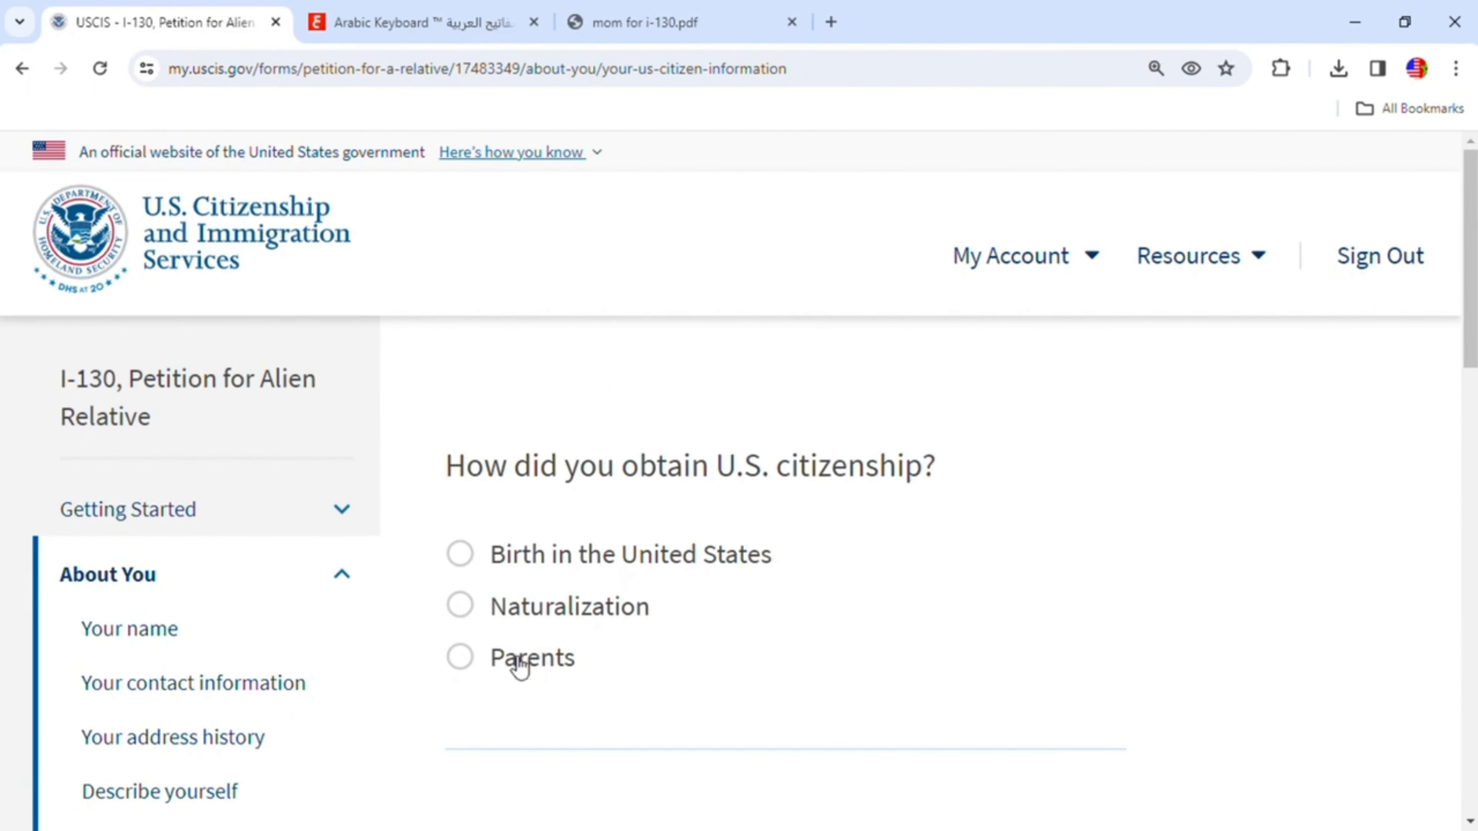
- Indicate that citizenship was obtained through naturalization and that a certificate was obtained
left_click(459, 607)
scroll(931, 589, "down", 5)
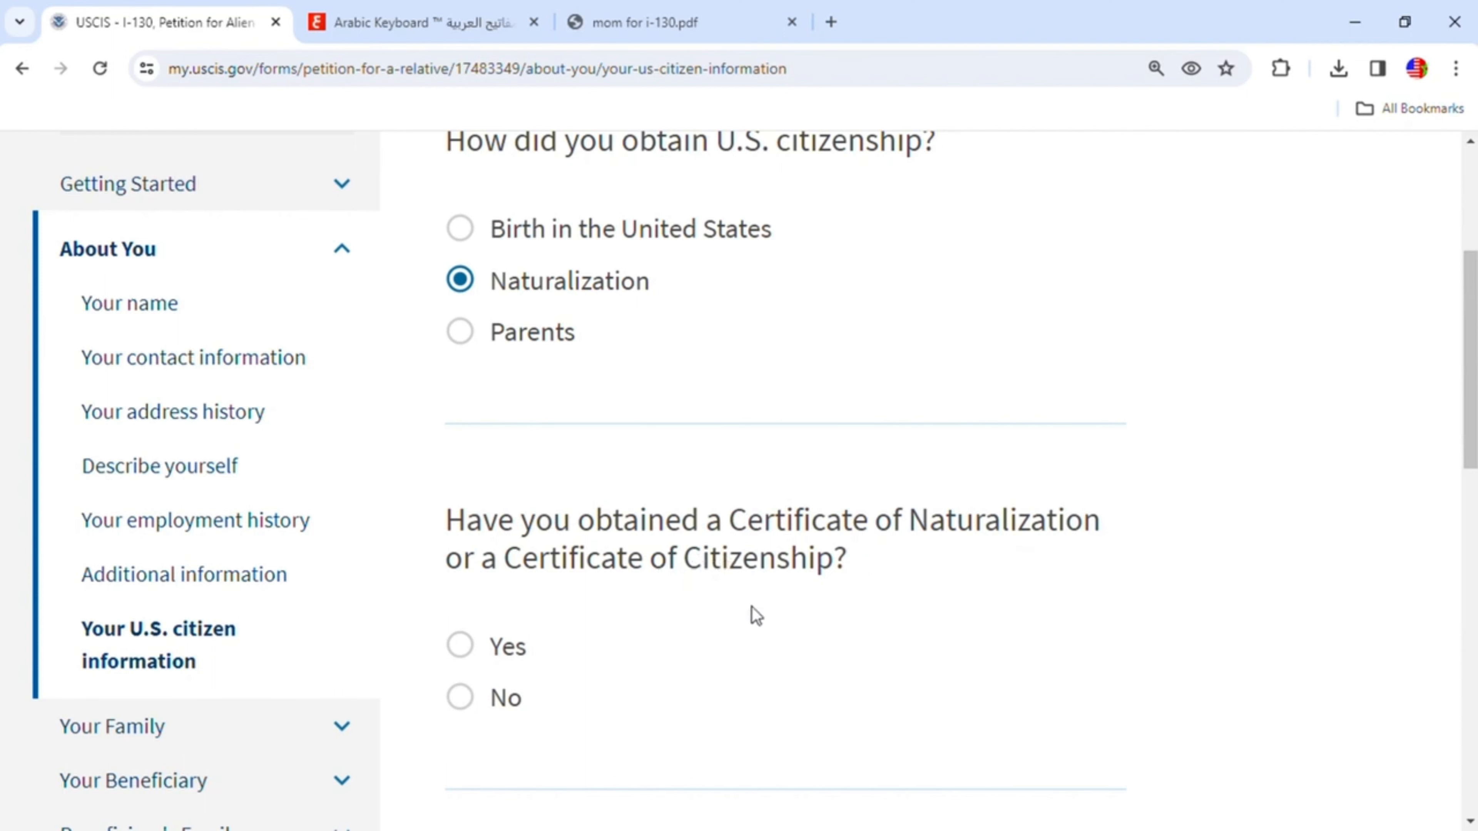
left_click(471, 649)
scroll(841, 621, "down", 5)
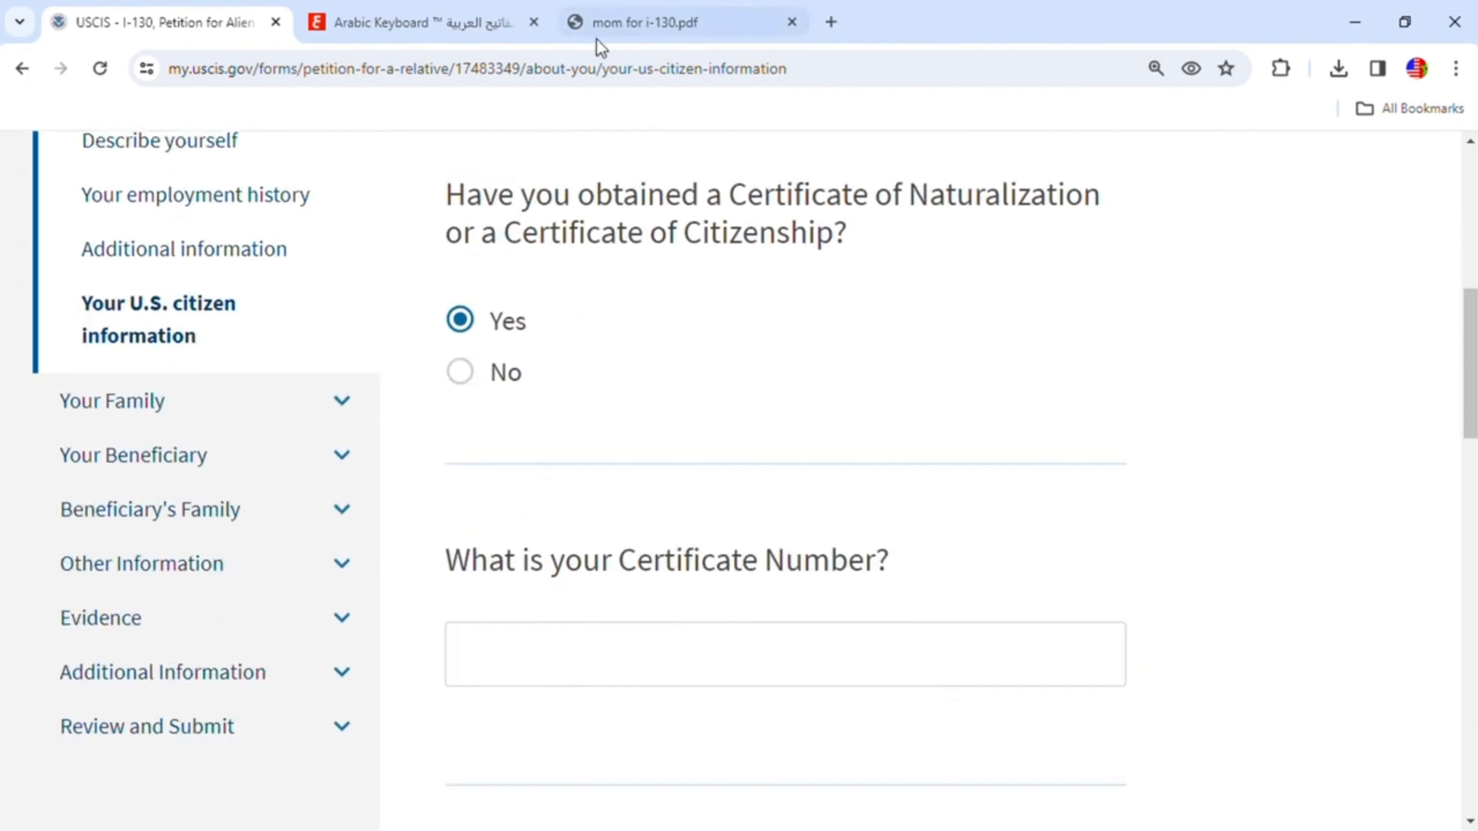
- Check the naturalization certificate in the PDF and enter its certificate number
left_click(648, 26)
scroll(882, 439, "up", 10)
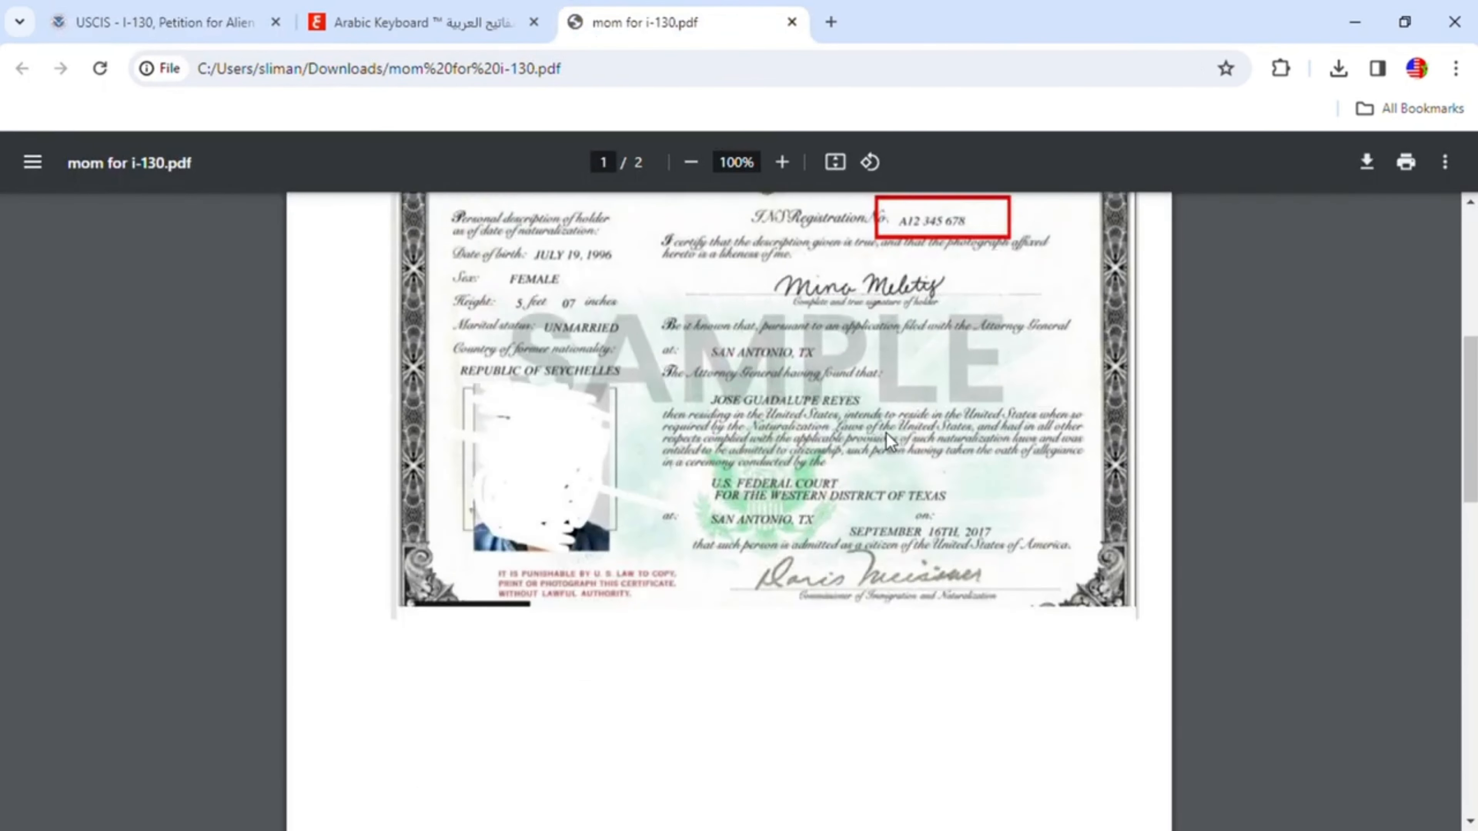
scroll(898, 451, "down", 2)
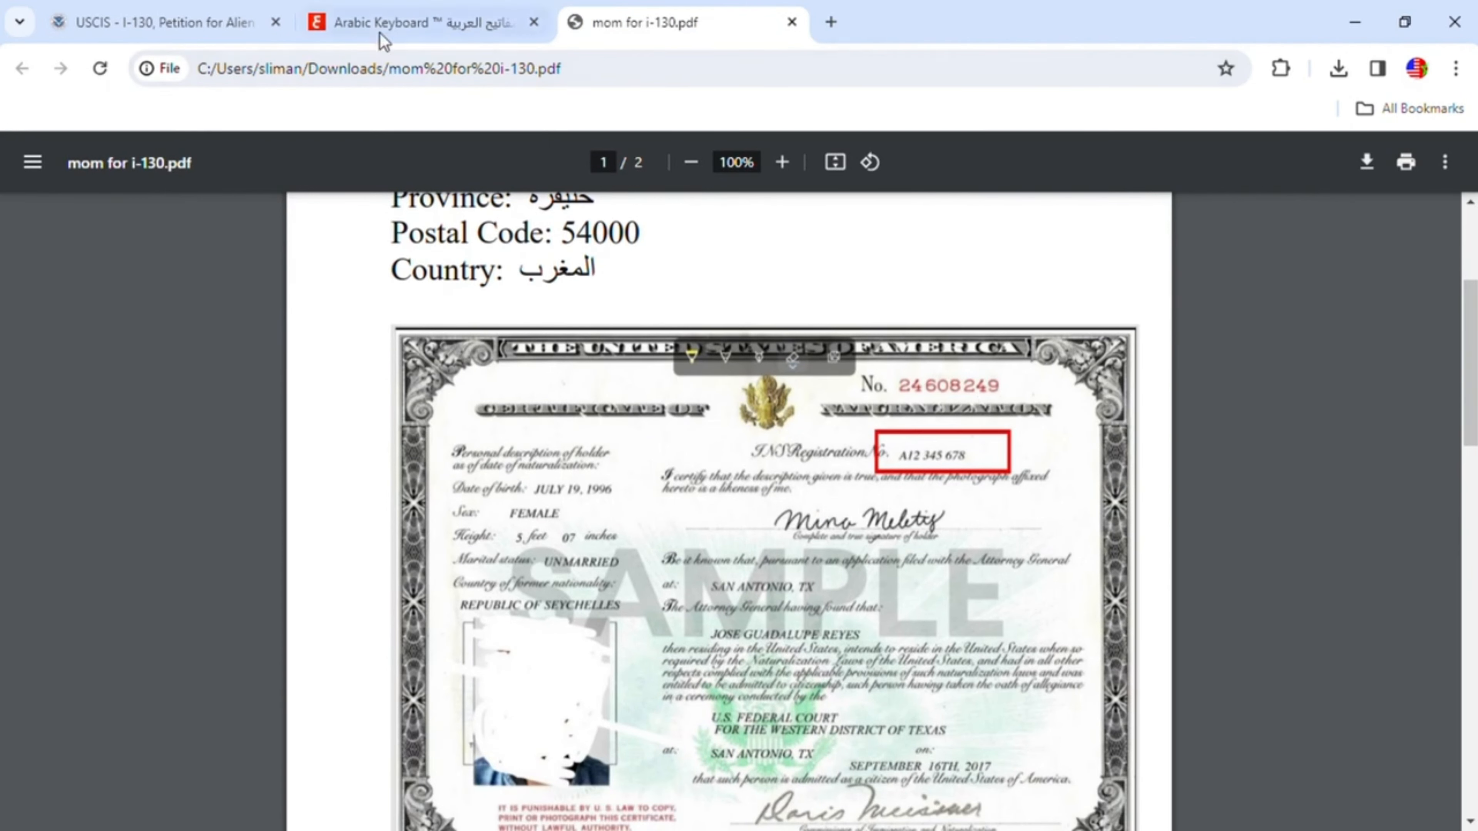
left_click(210, 23)
left_click(547, 648)
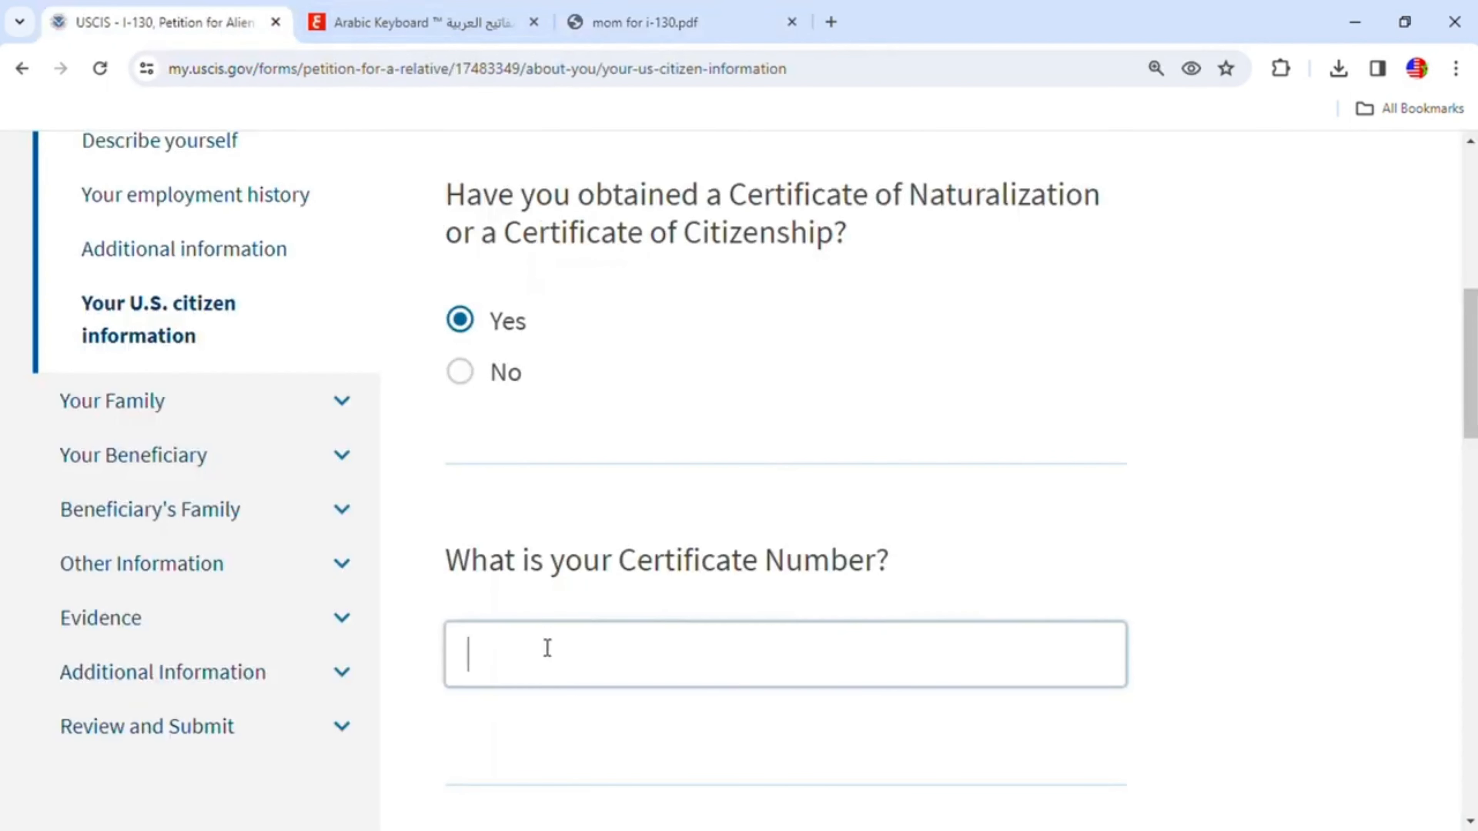
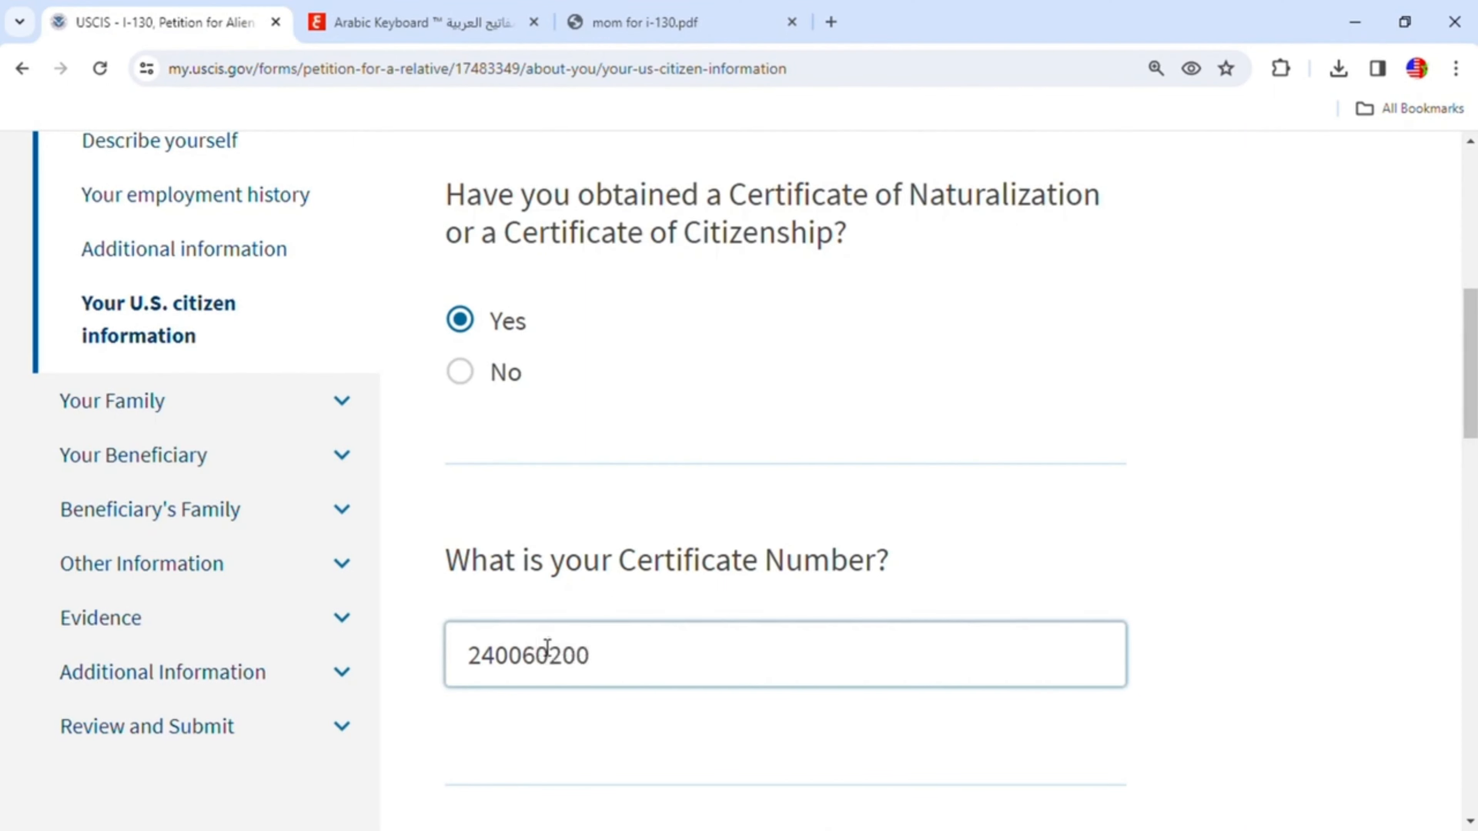
scroll(587, 627, "down", 5)
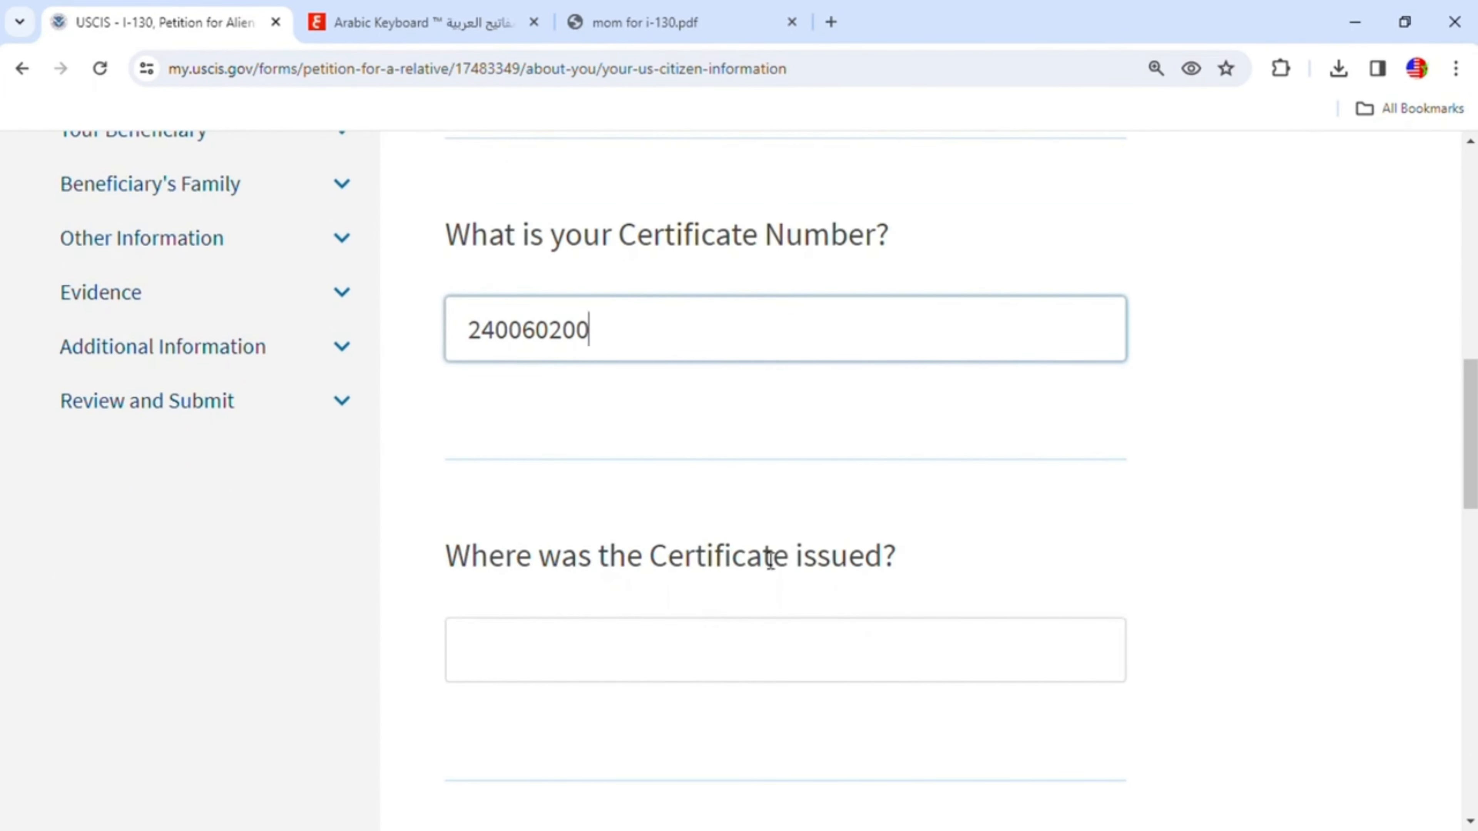
- Check the certificate in the PDF and enter Indianapolis as the place the certificate was issued
left_click(722, 25)
scroll(907, 501, "down", 1)
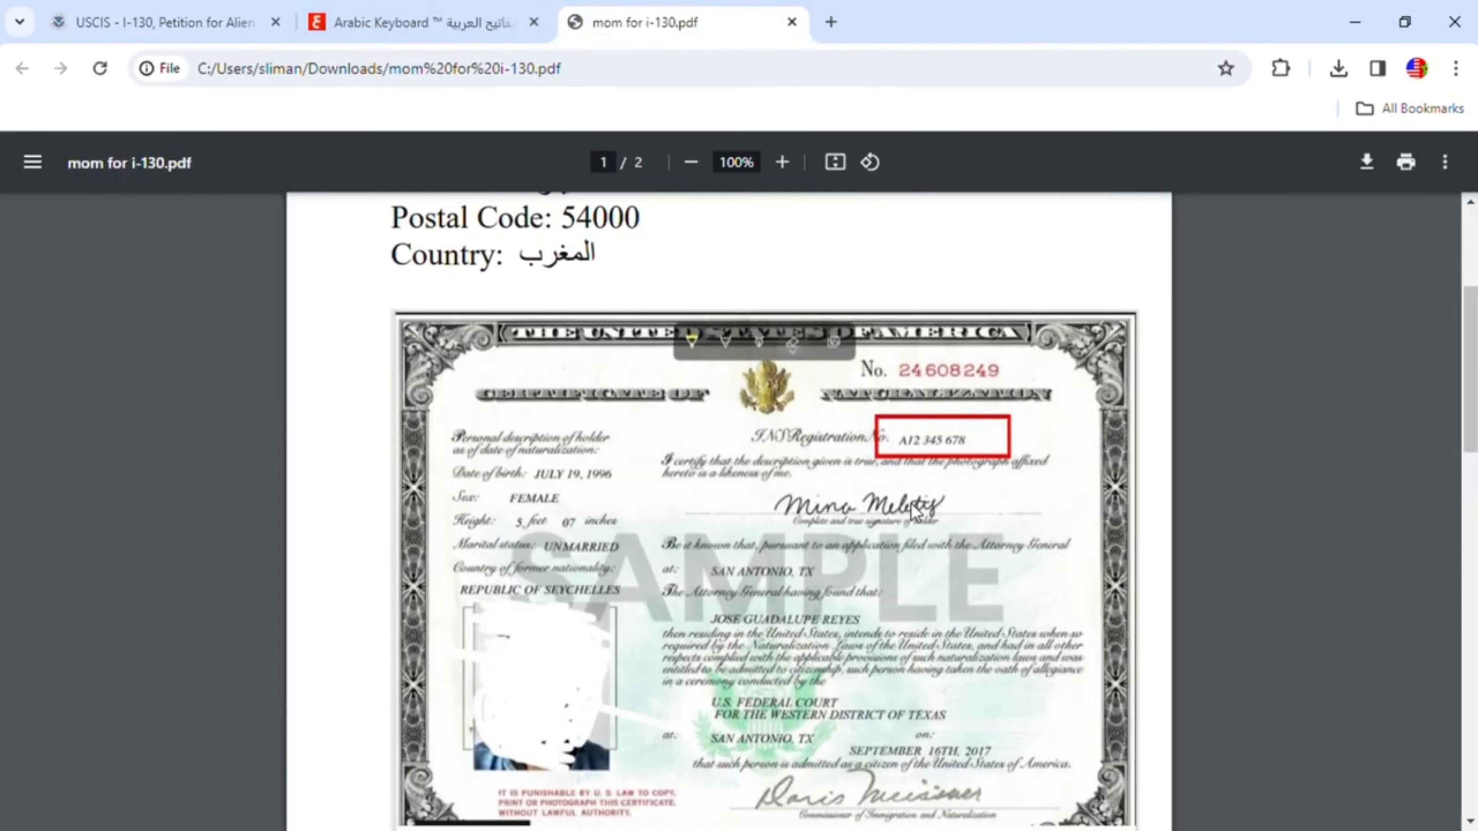
scroll(914, 512, "down", 1)
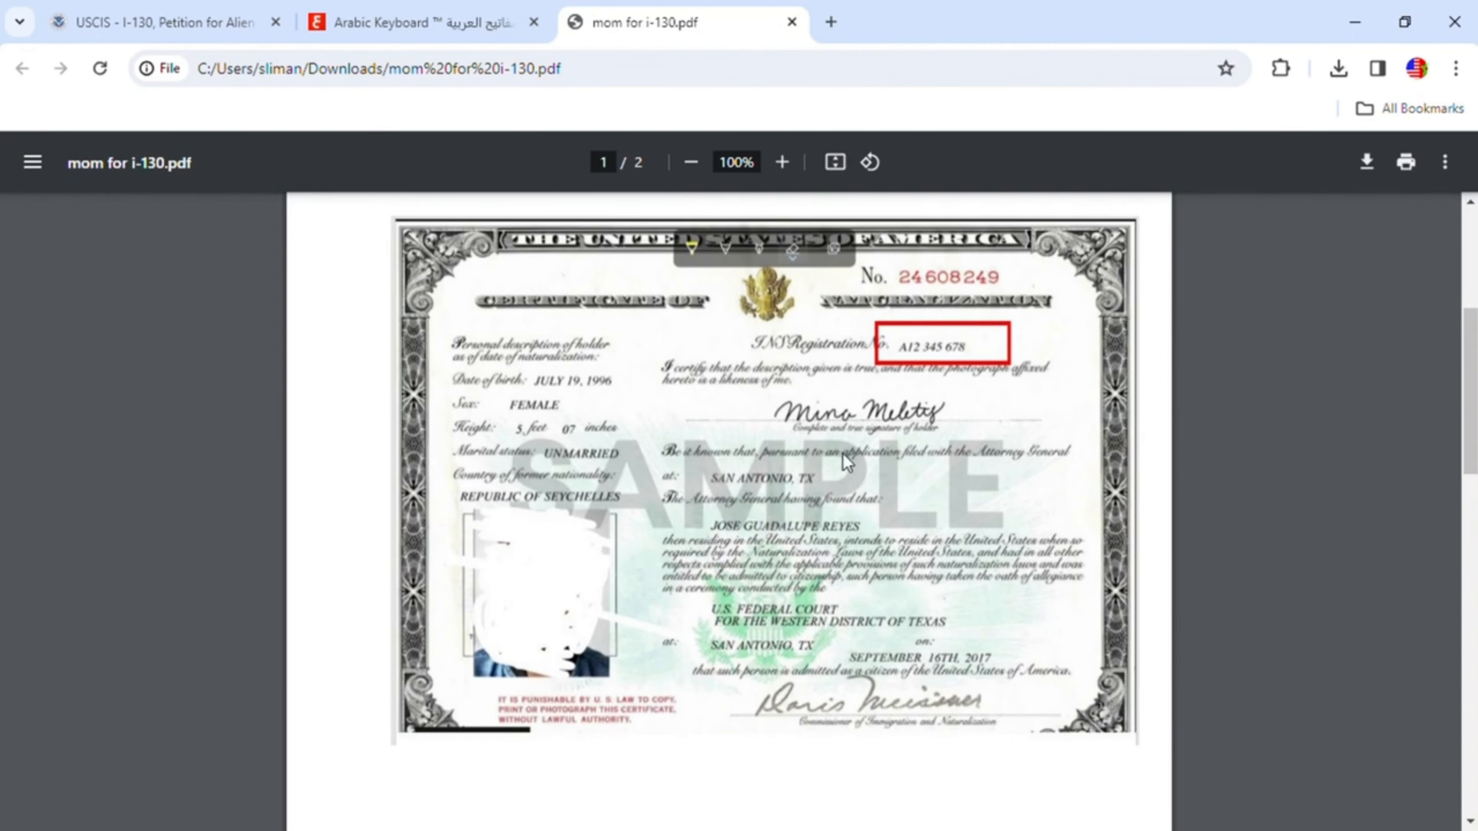
left_click(226, 24)
left_click(706, 642)
type("India")
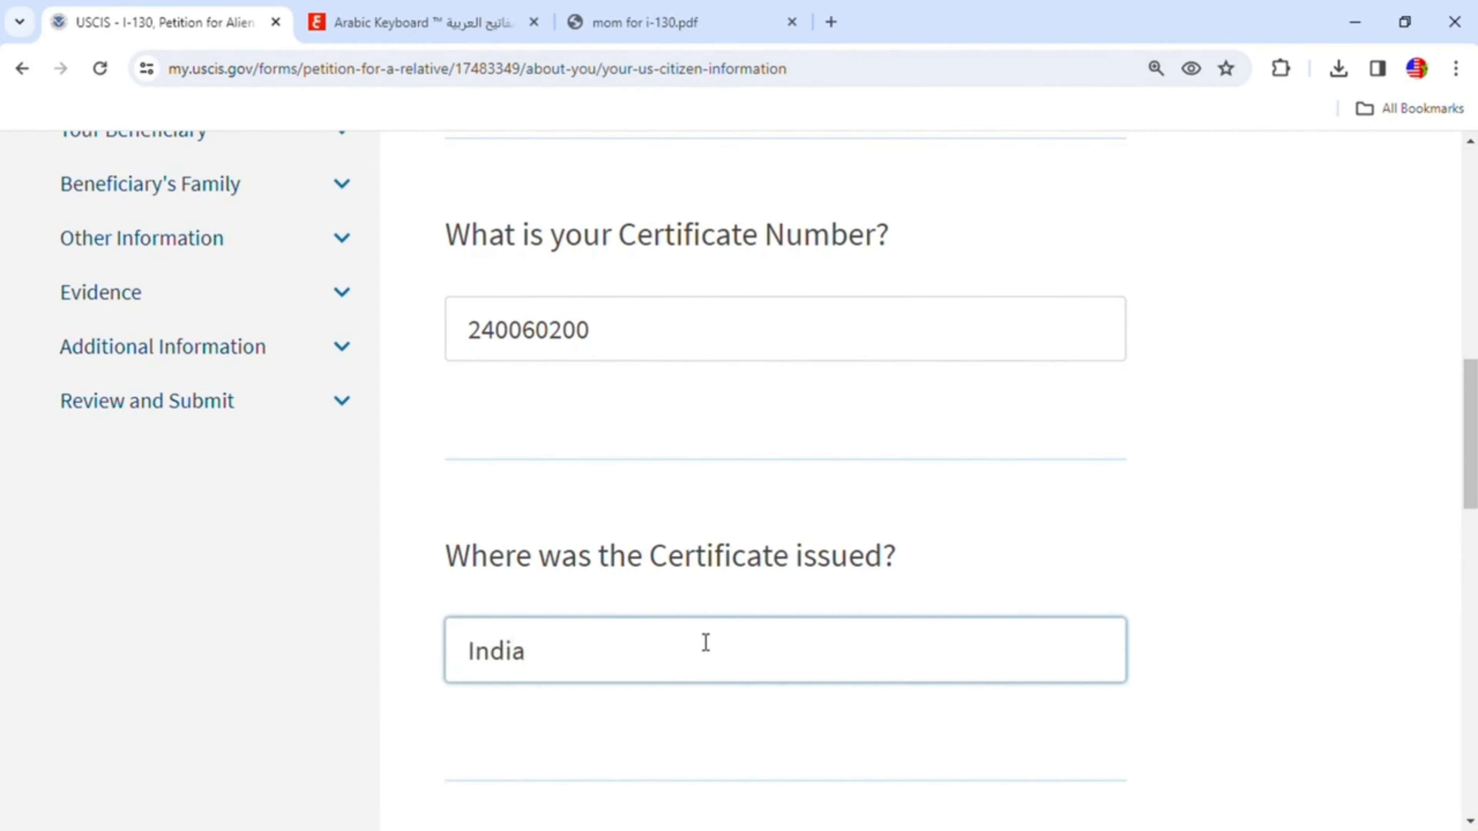
type("napolis")
scroll(855, 701, "down", 5)
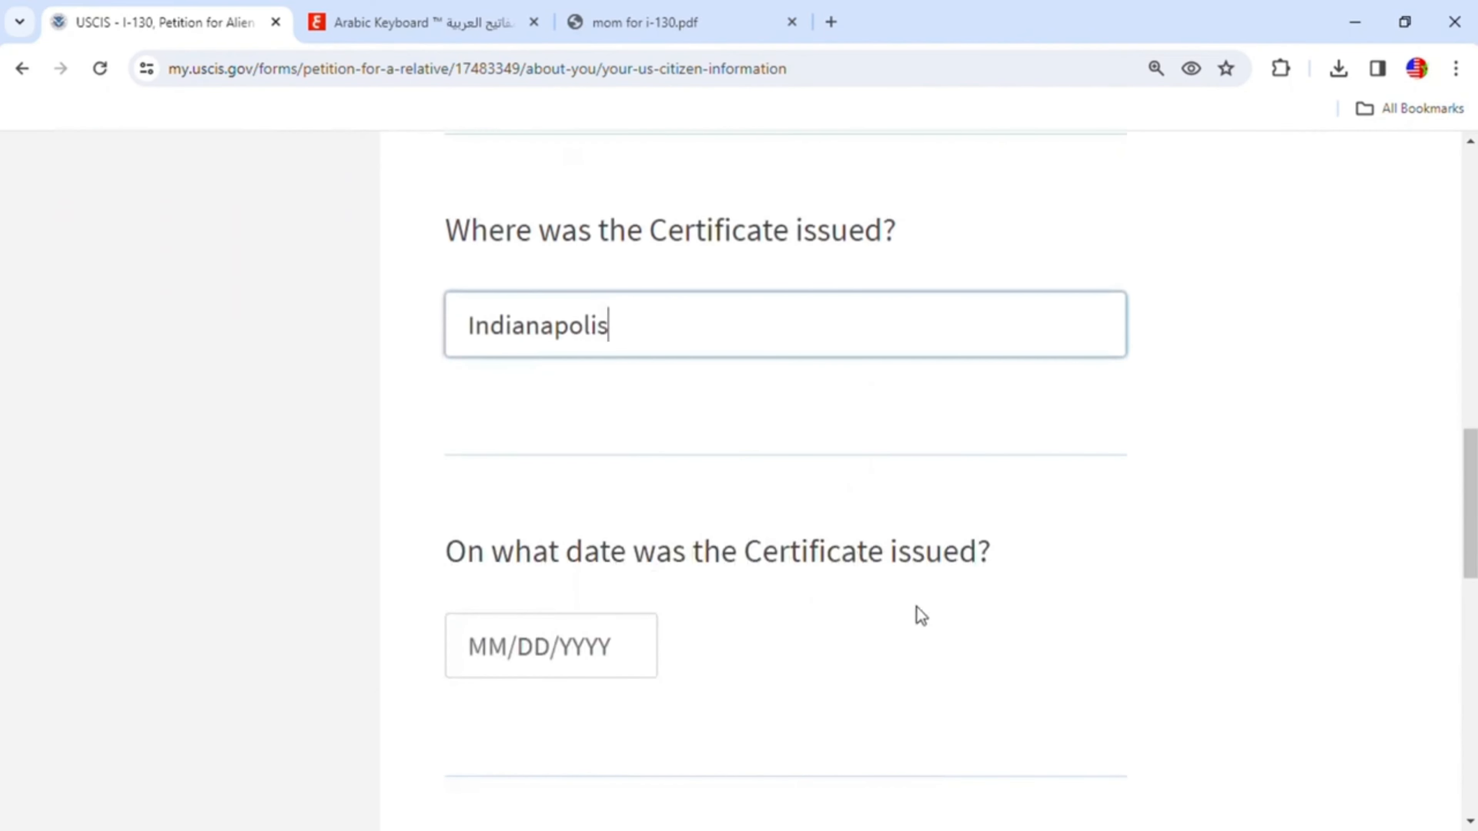
- Check the certificate in the PDF, enter 09/17/2017 as the certificate issue date, and continue to the next page
left_click(644, 25)
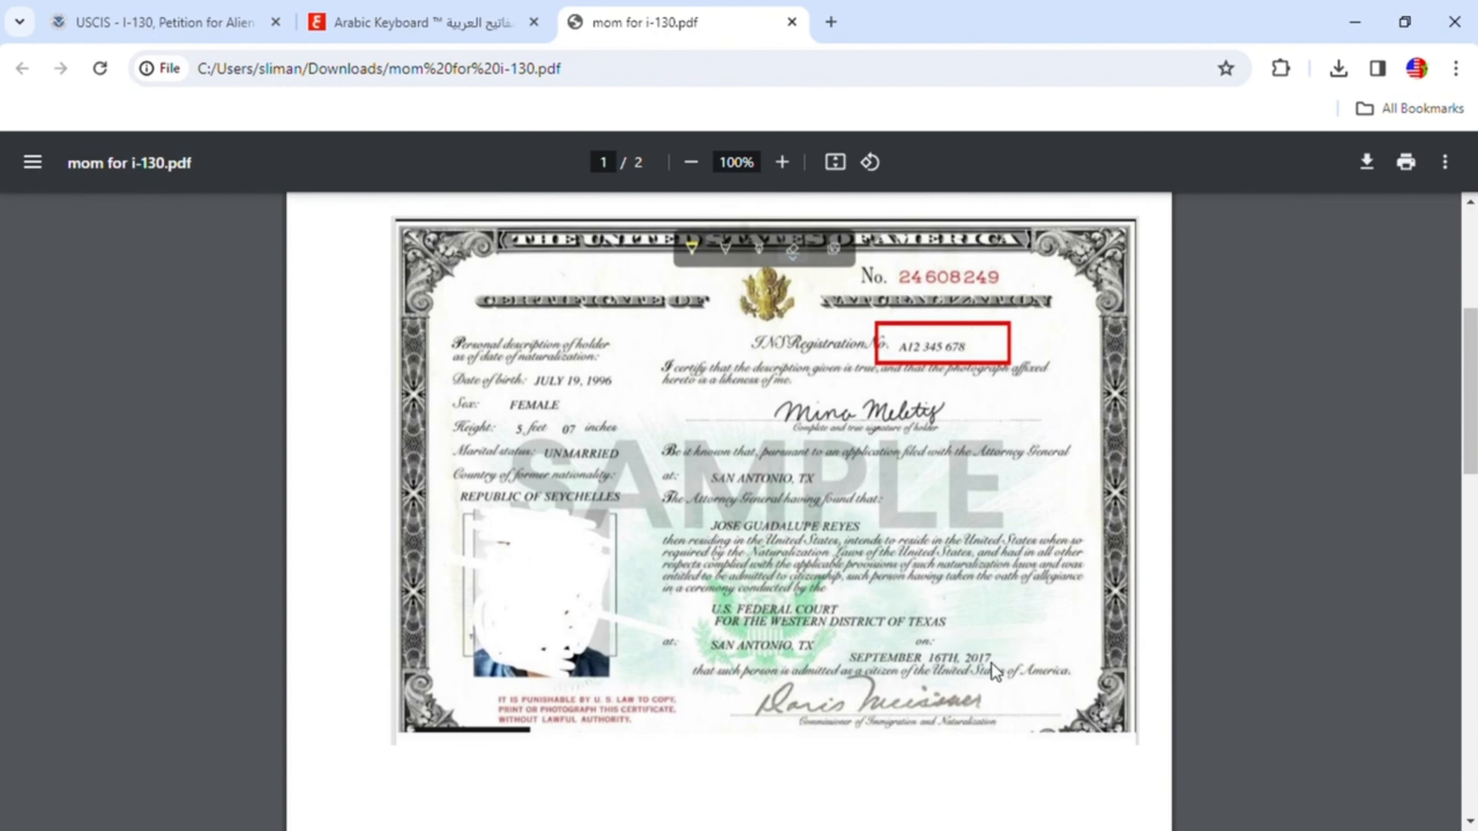
left_click(221, 22)
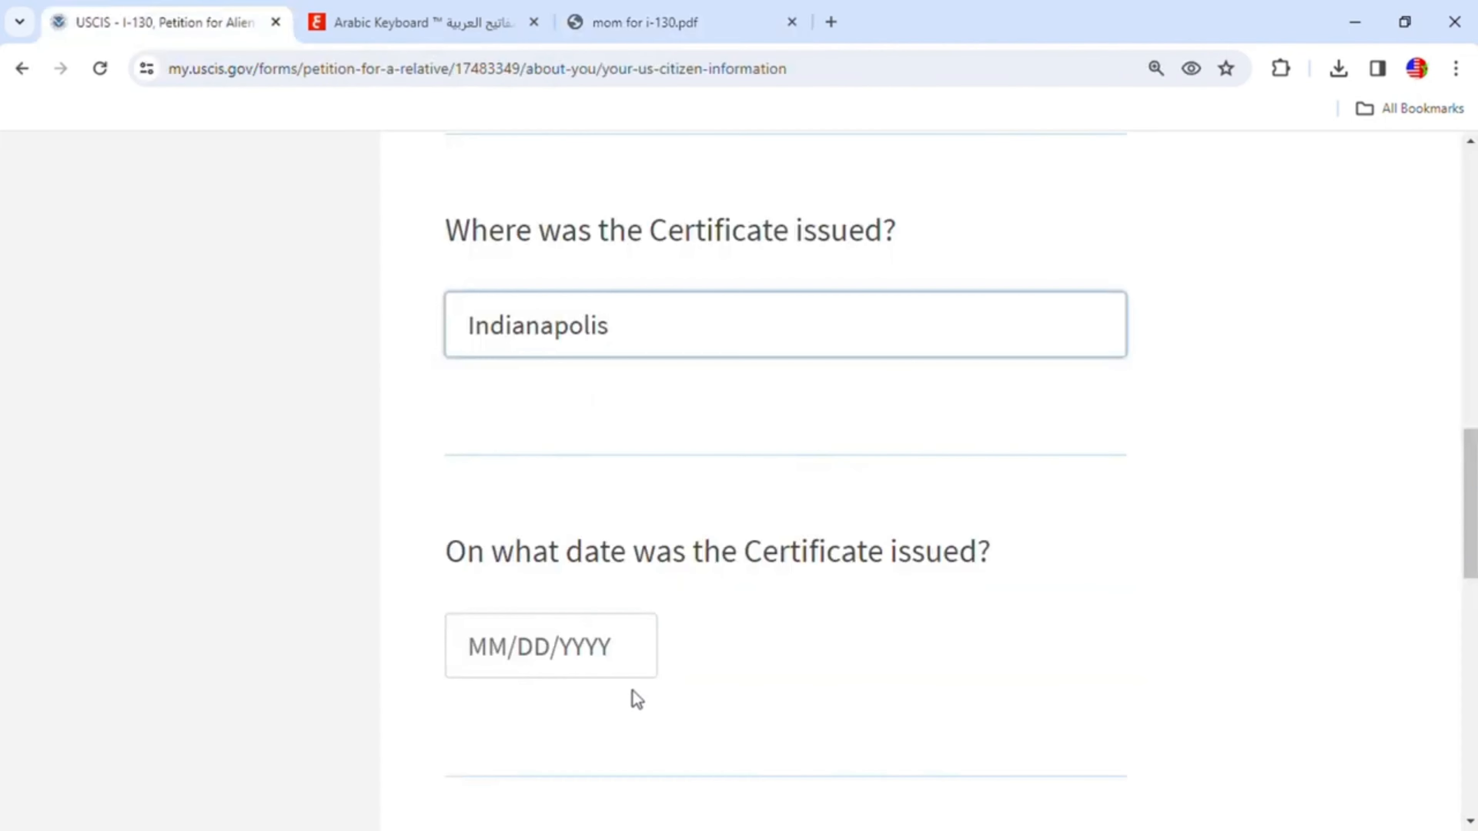
left_click(510, 663)
type("0")
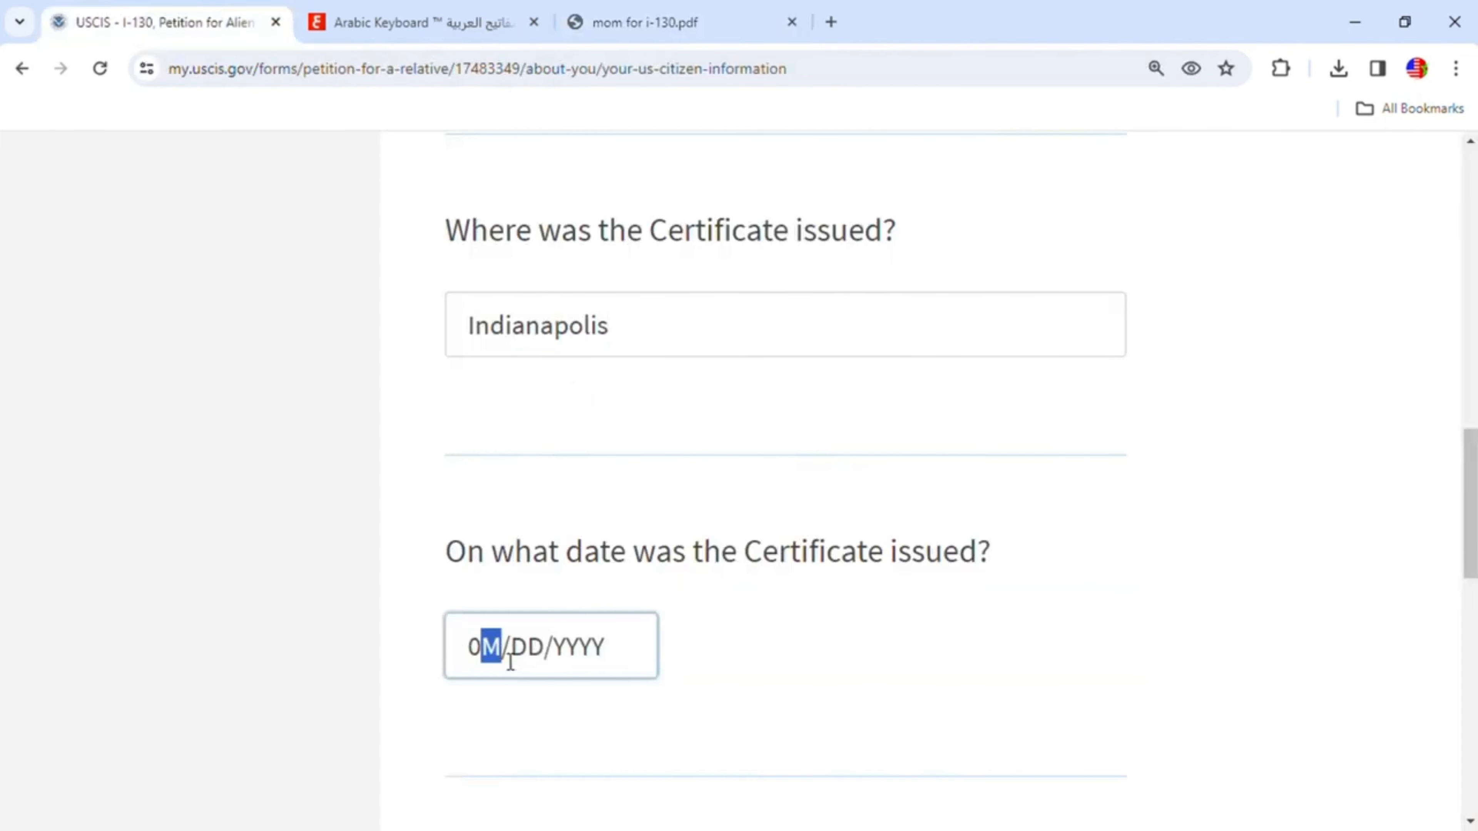
type("9/17/2017")
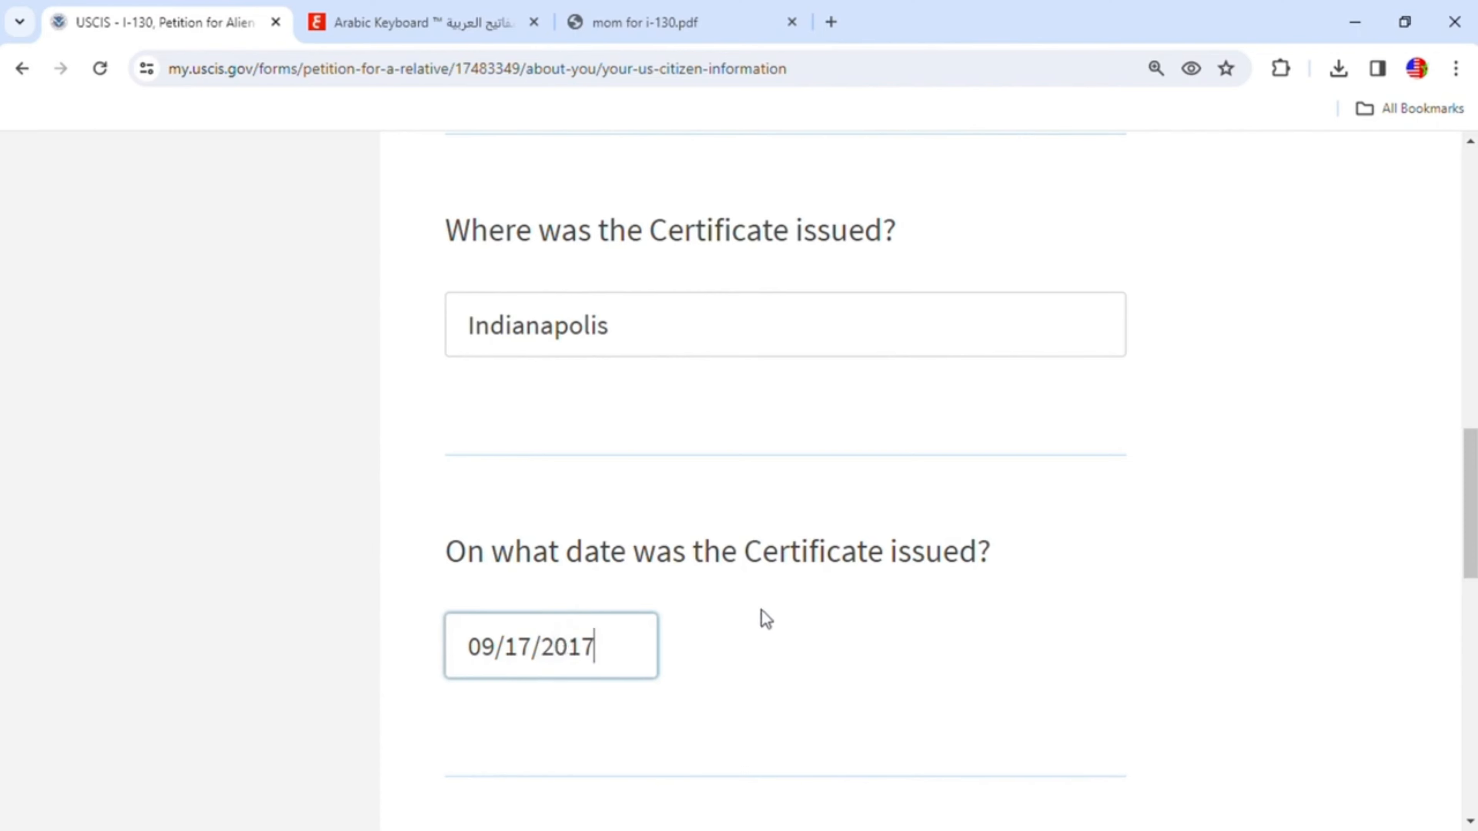
scroll(779, 628, "down", 3)
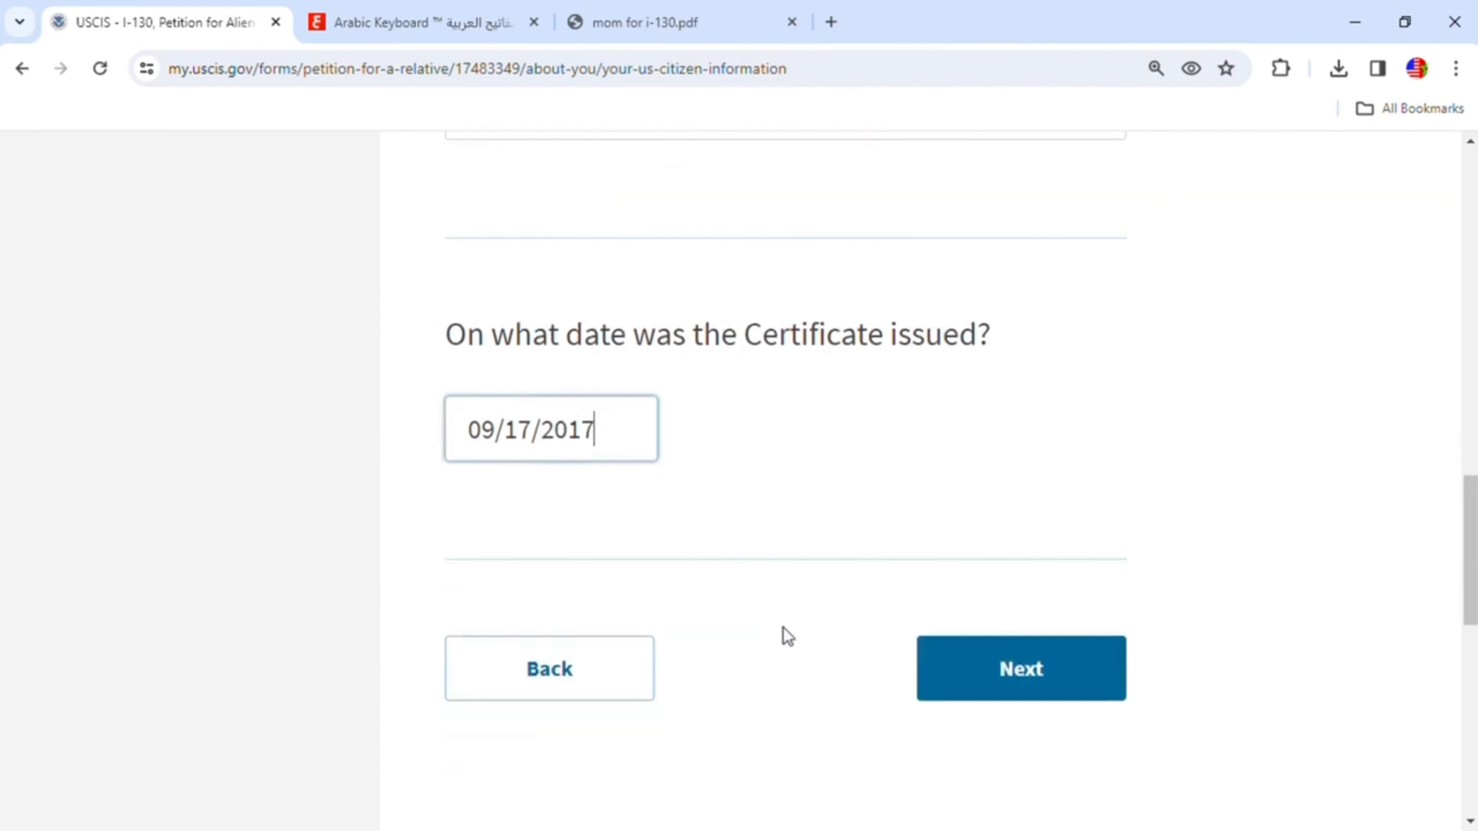
left_click(976, 694)
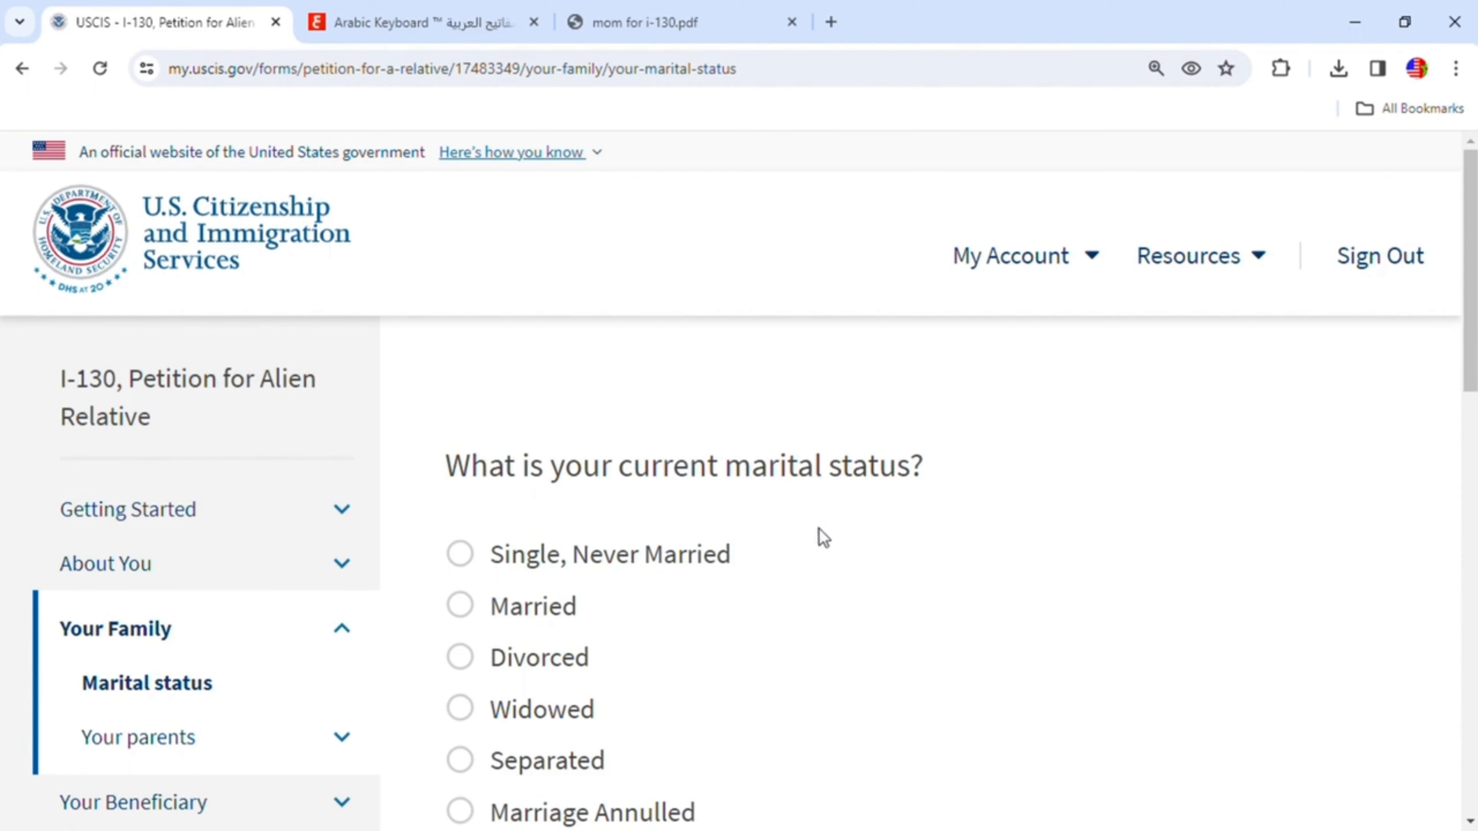
- Select Married as the current marital status, enter 1 as the number of marriages, and continue
scroll(932, 527, "down", 2)
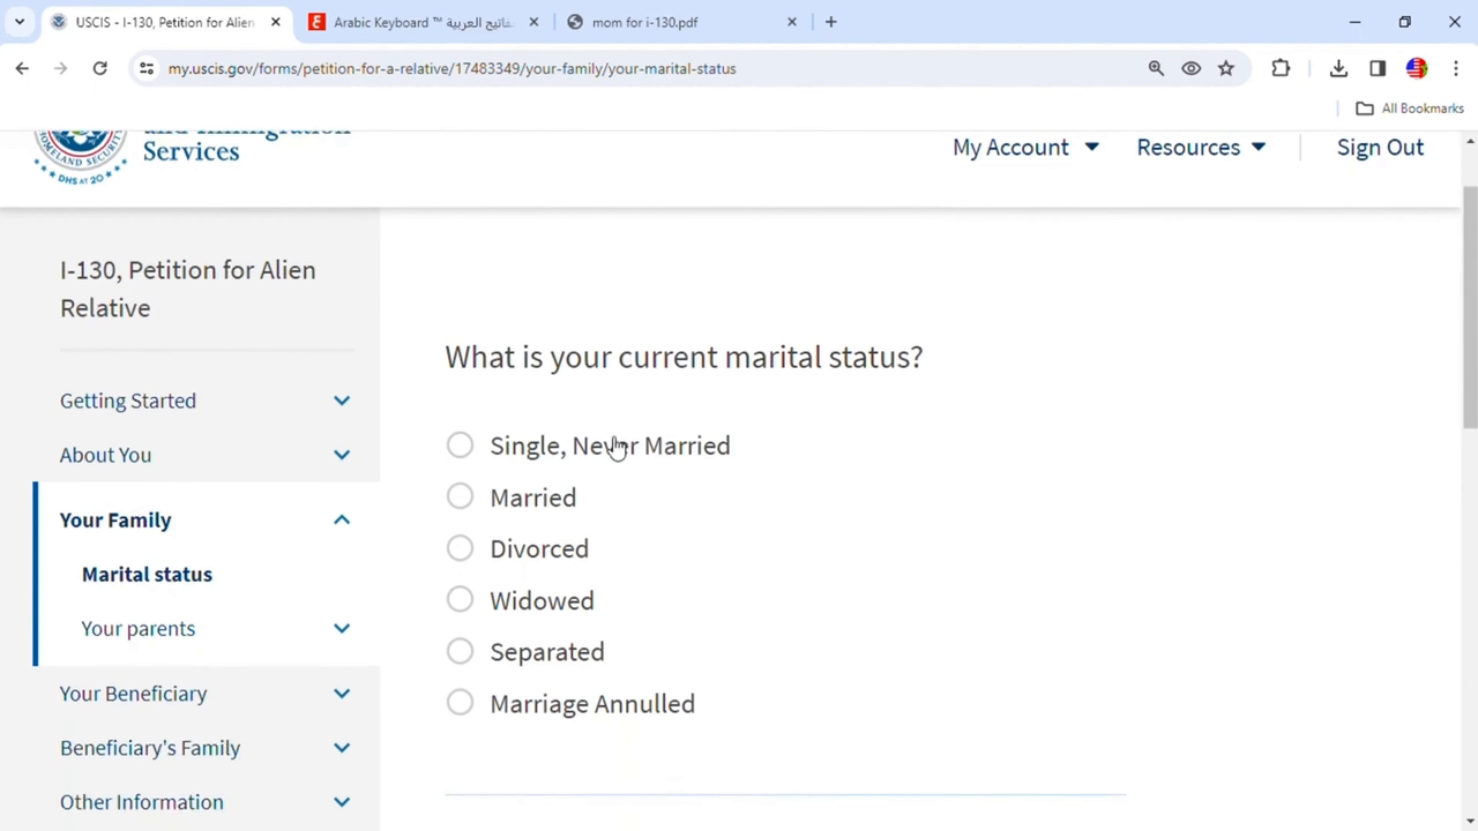
left_click(460, 497)
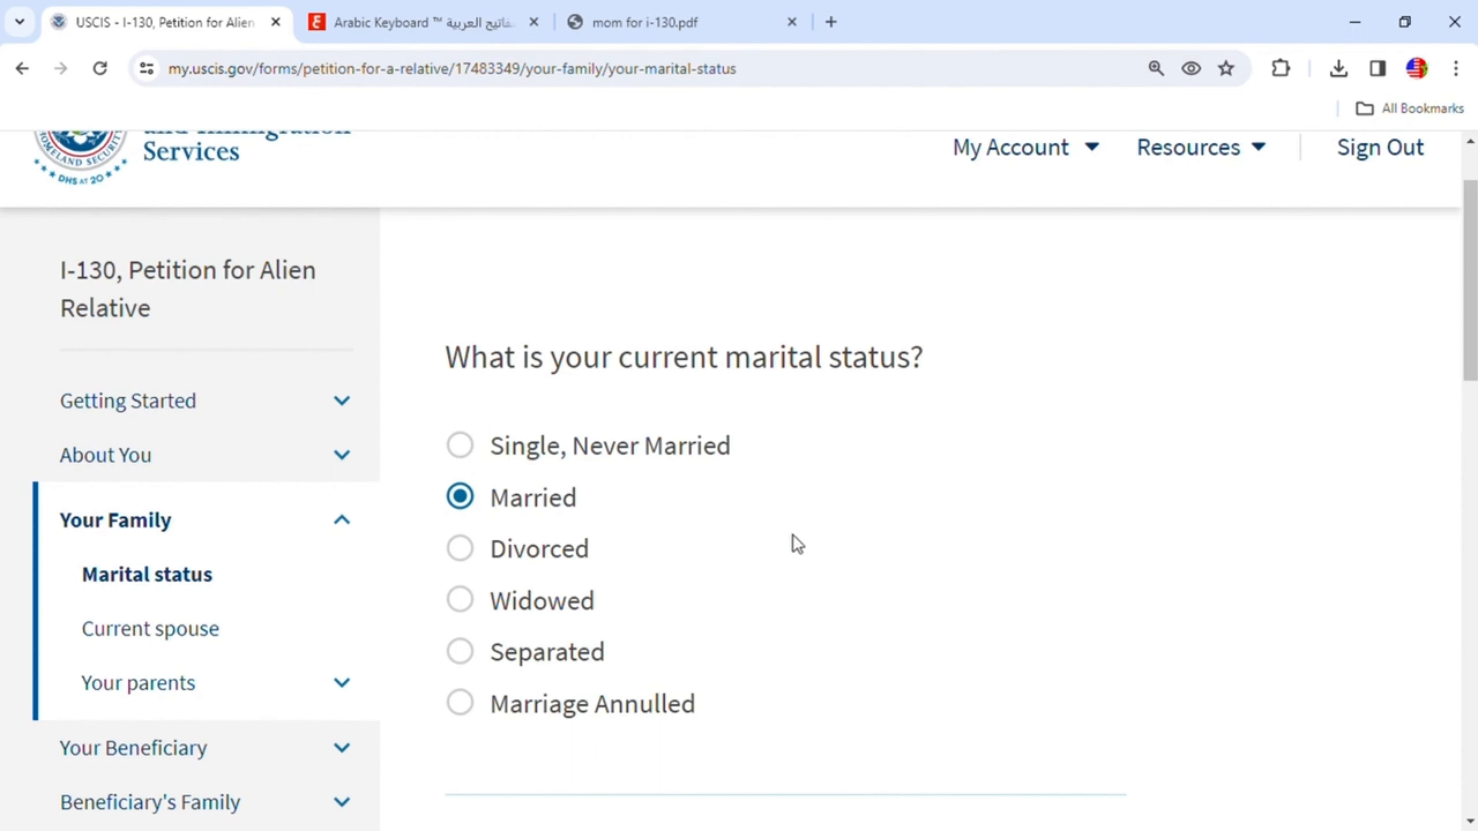
scroll(797, 550, "down", 6)
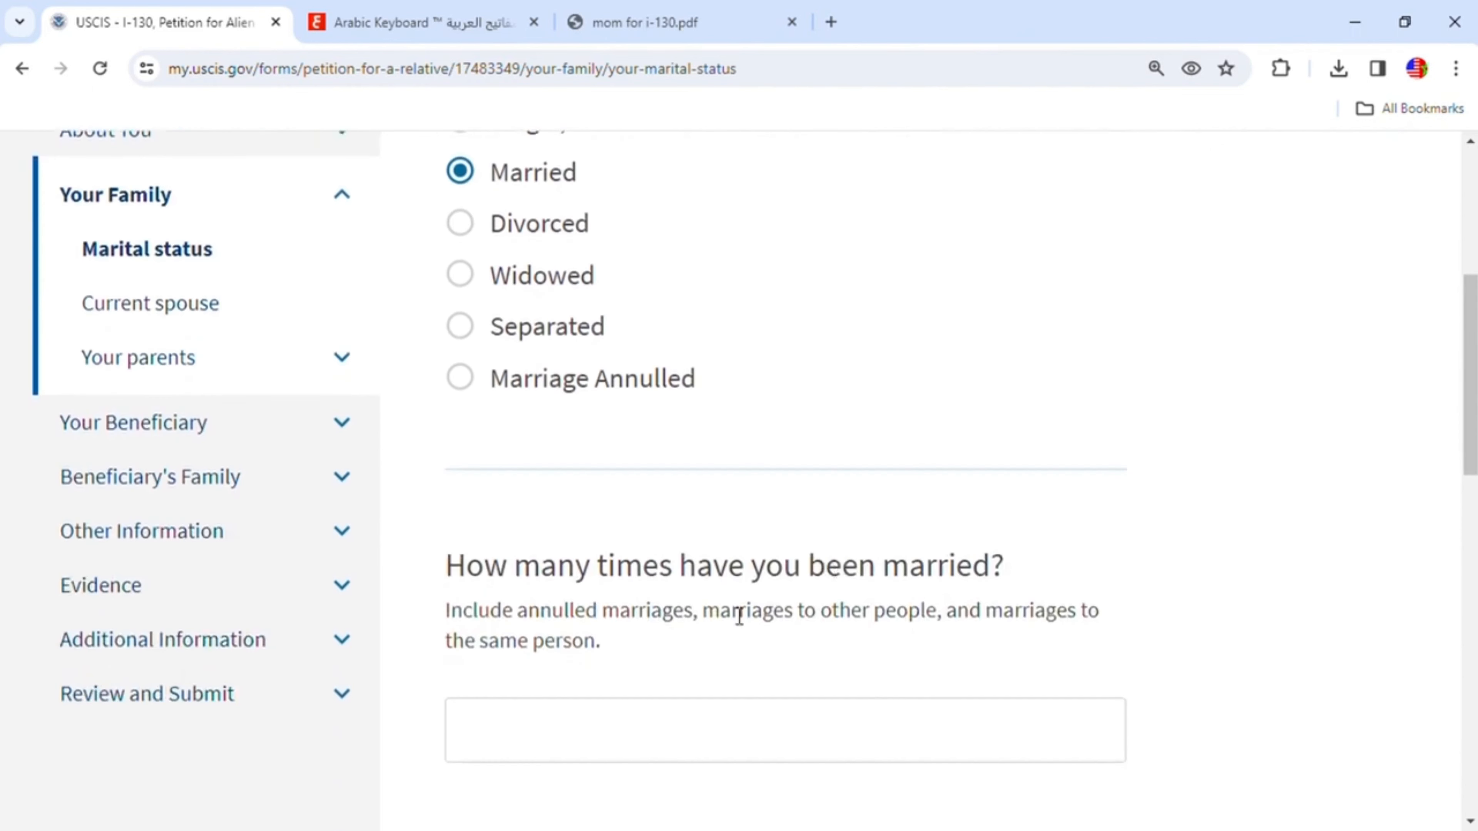
left_click(772, 722)
type("1")
scroll(683, 687, "down", 5)
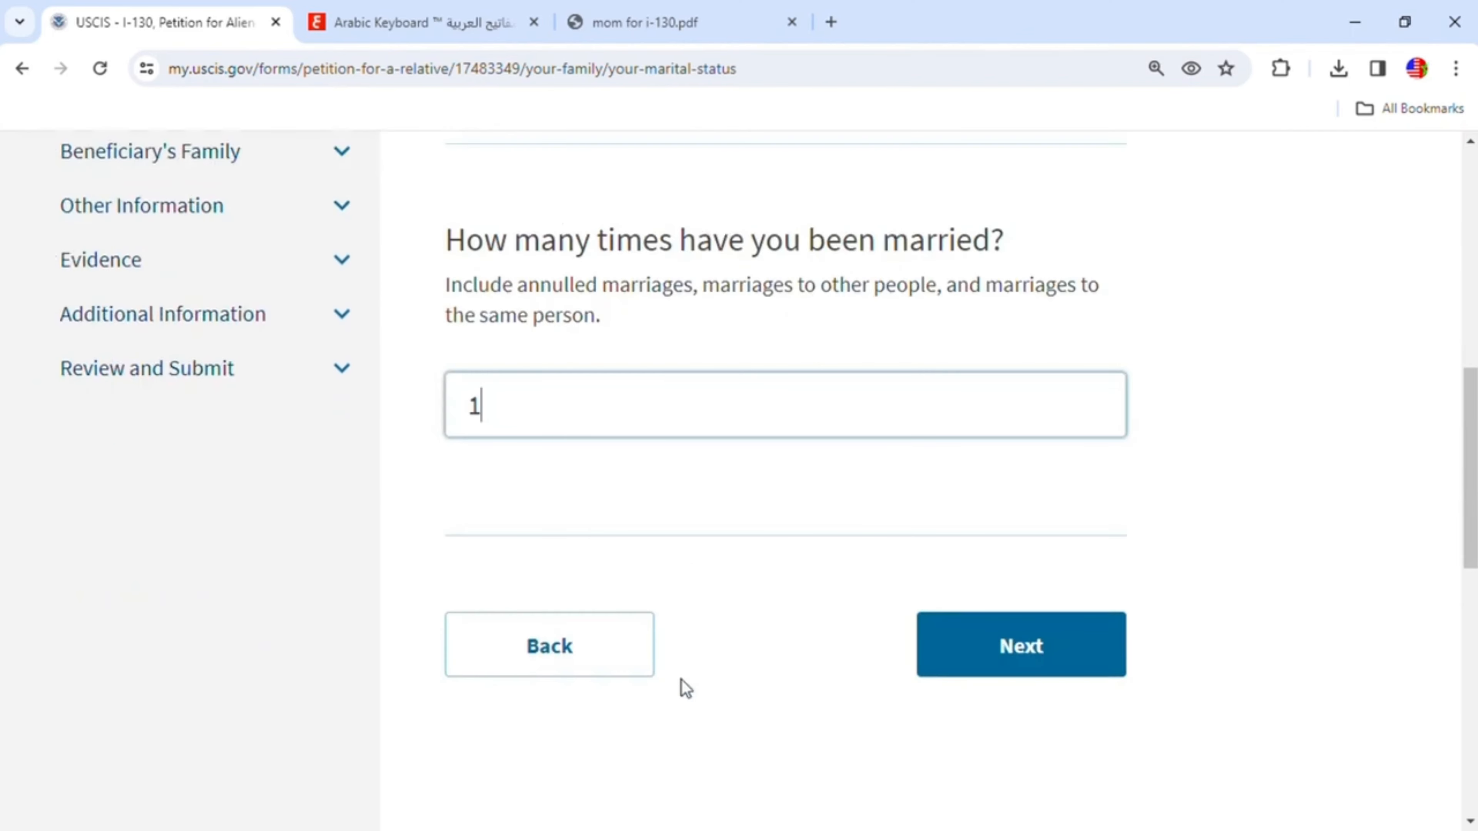
left_click(1049, 669)
- Enter the current spouse's given name
scroll(821, 613, "down", 3)
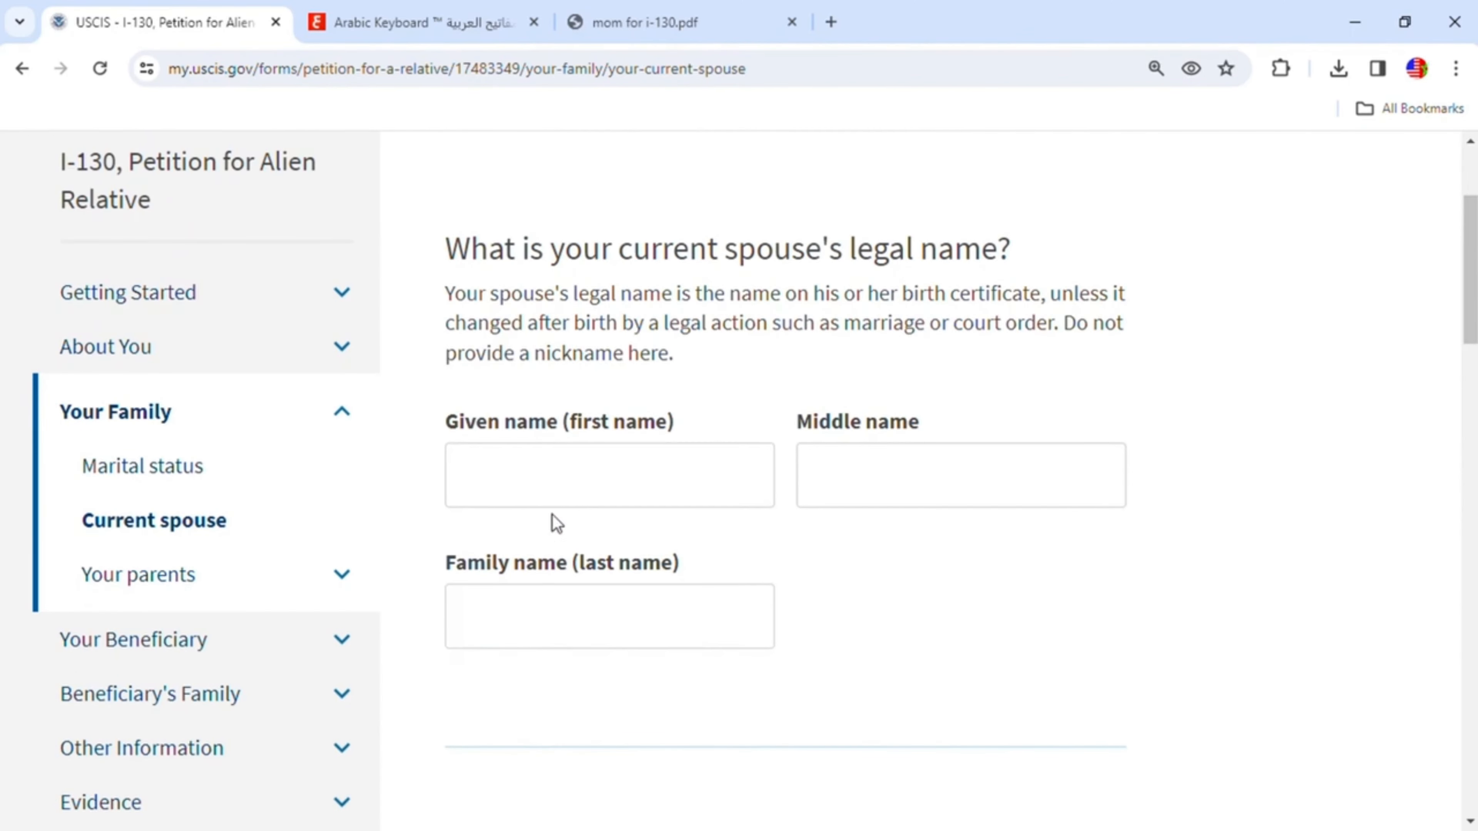
left_click(578, 486)
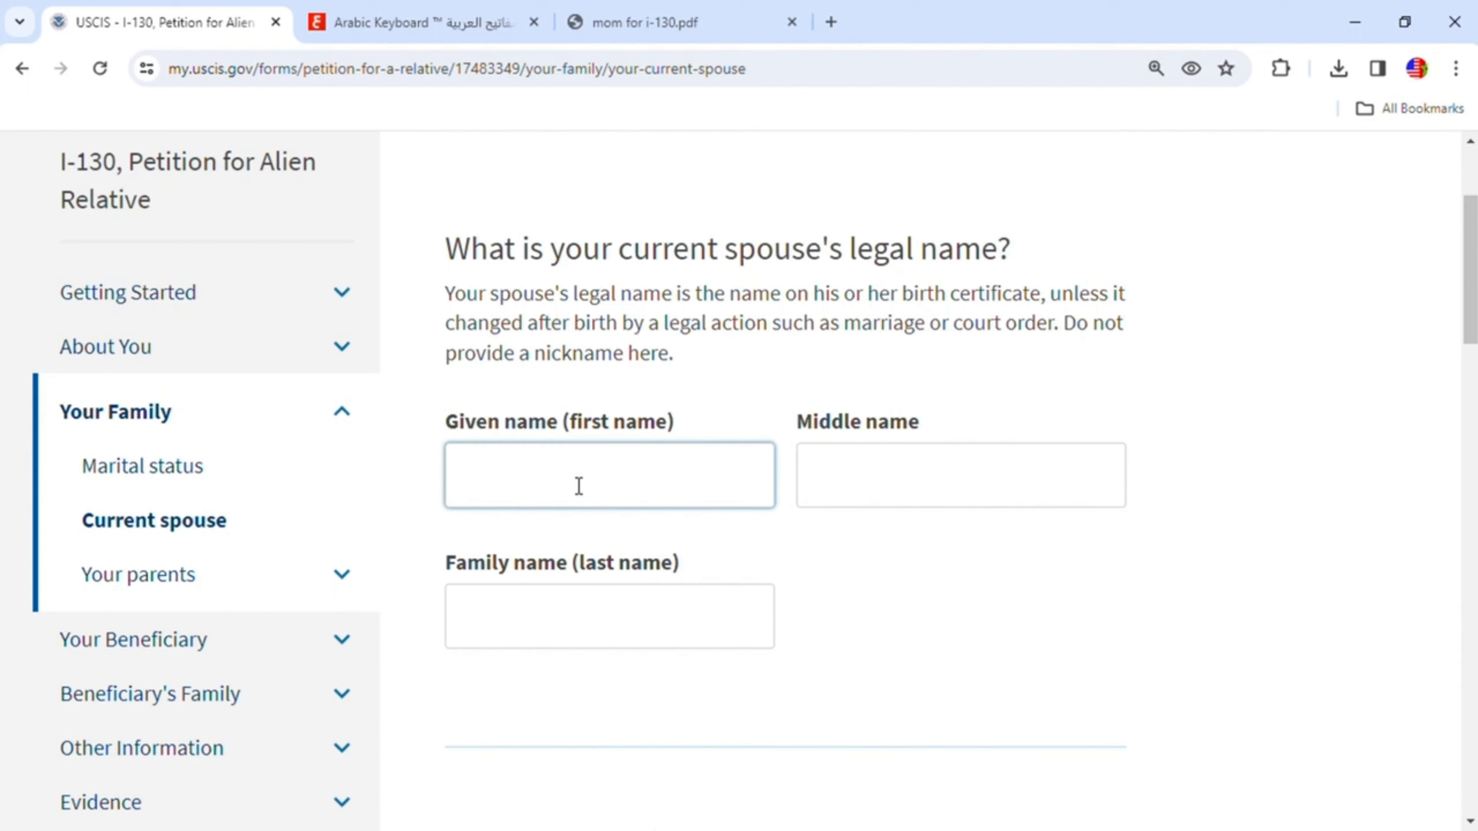
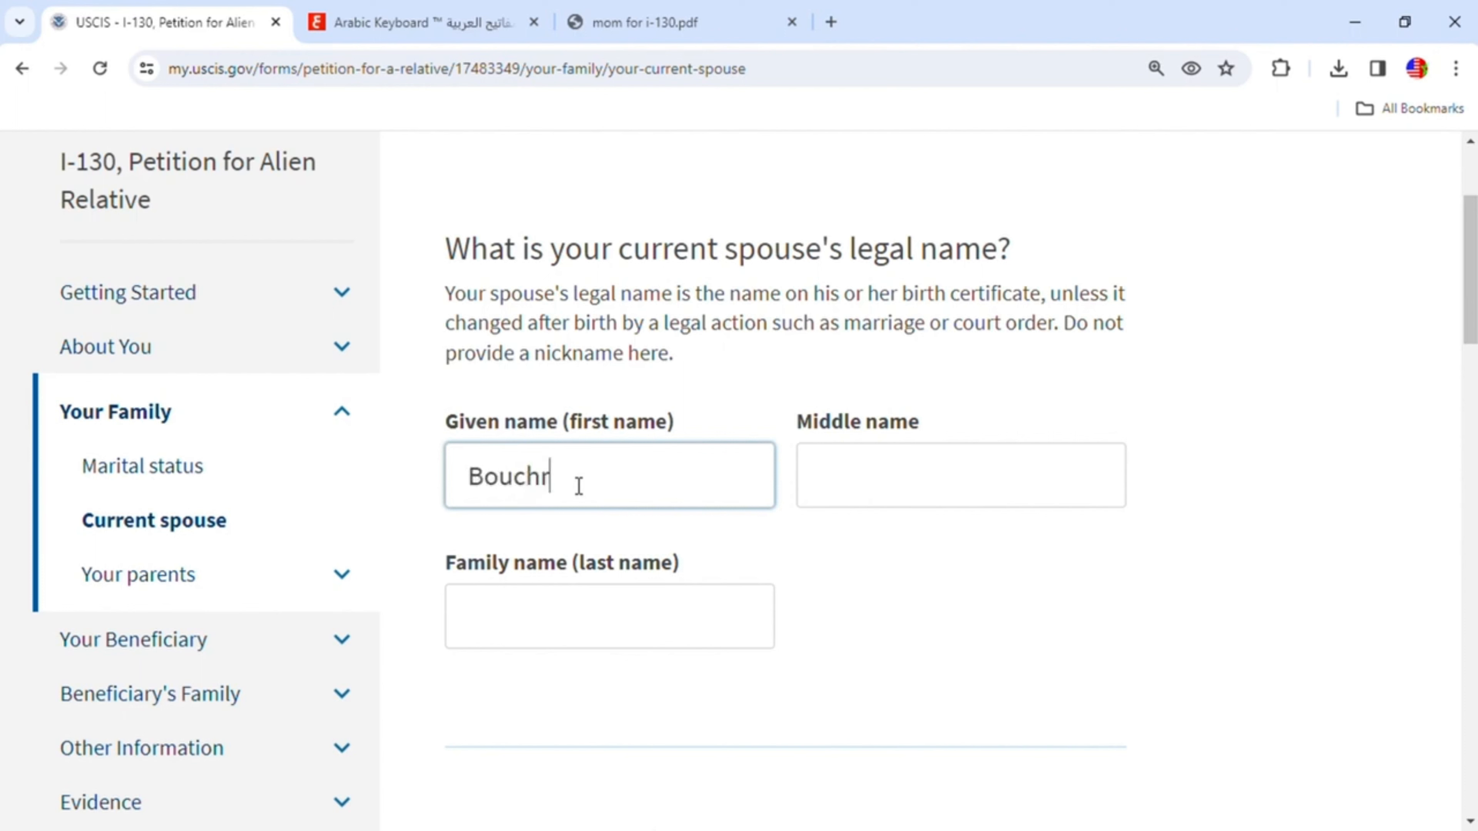
- Complete the current spouse's given name and enter the spouse's family name
left_click(590, 616)
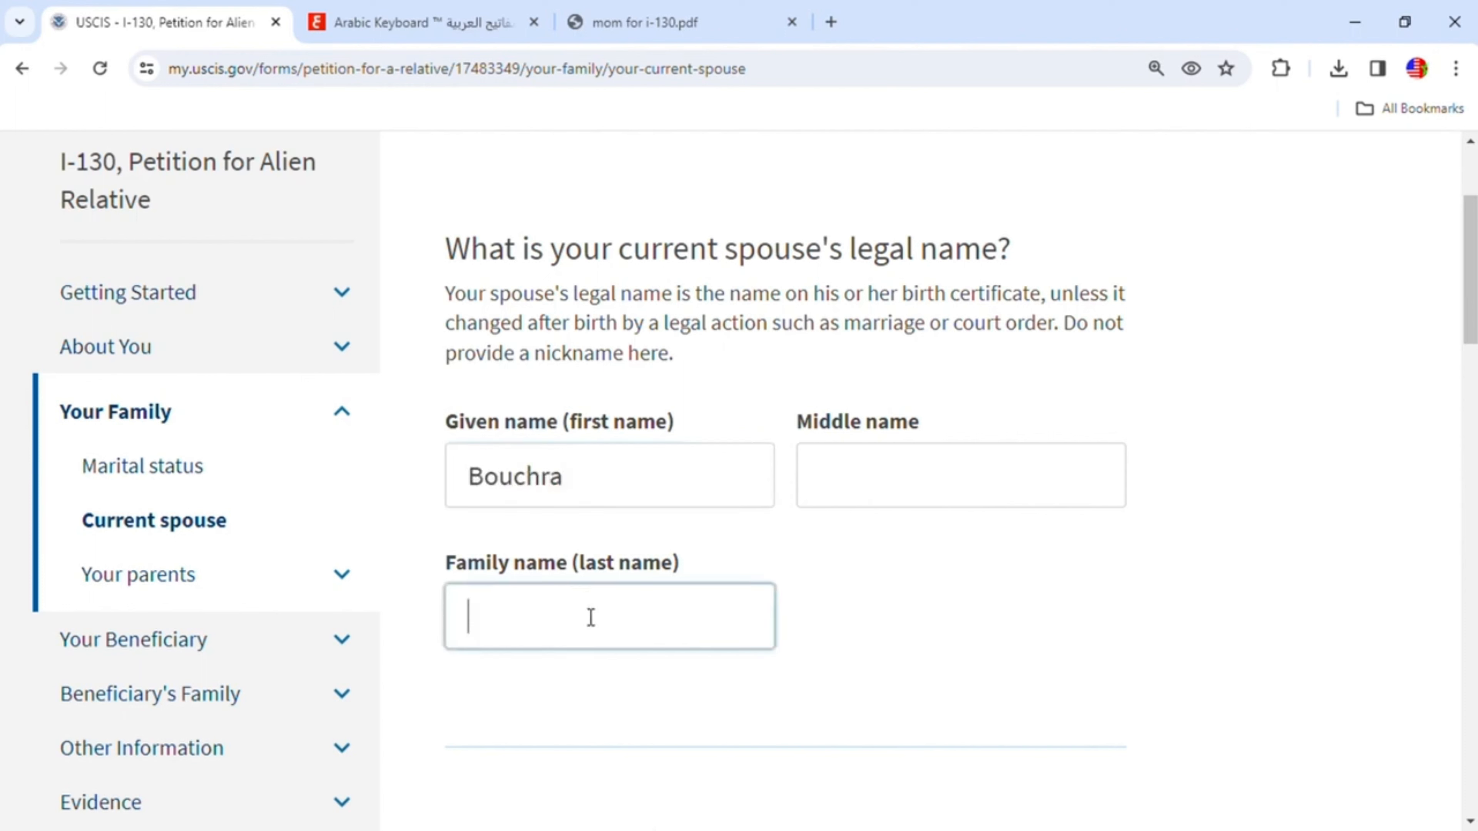
- Enter 01/01/2020 as the date of marriage to the current spouse
scroll(590, 617, "down", 4)
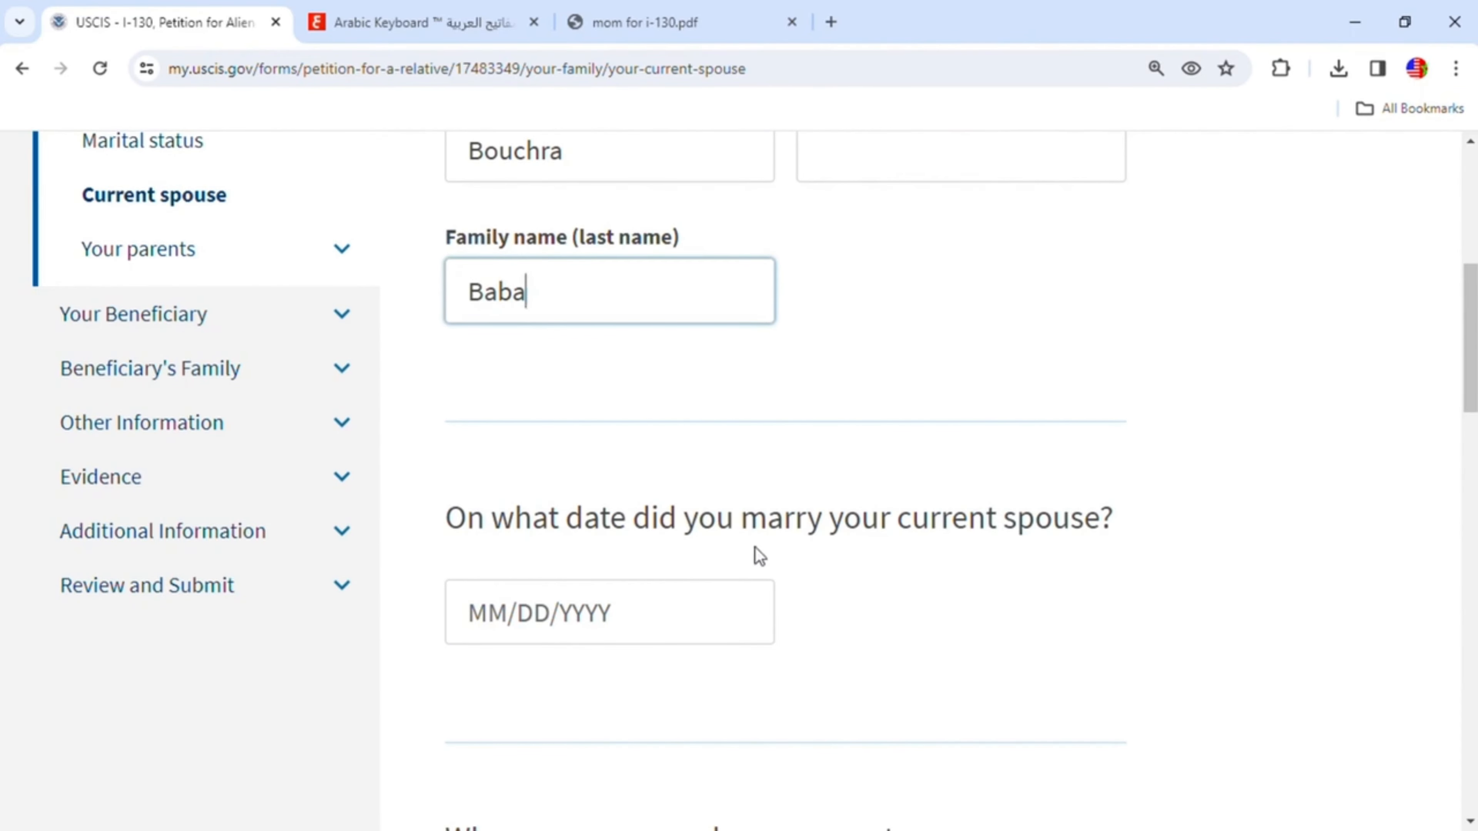
left_click(508, 620)
type("01/01/")
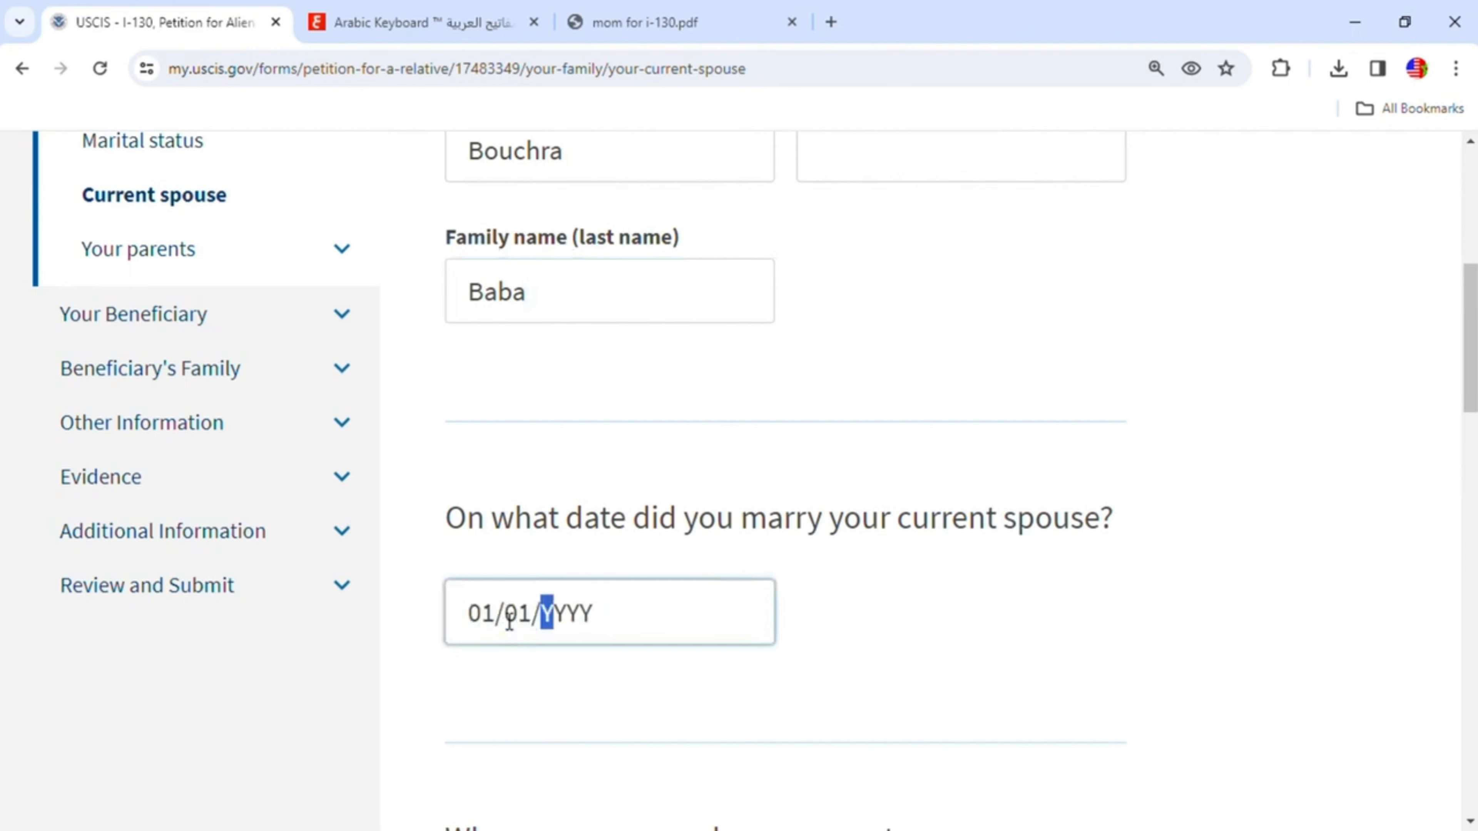
type("2020")
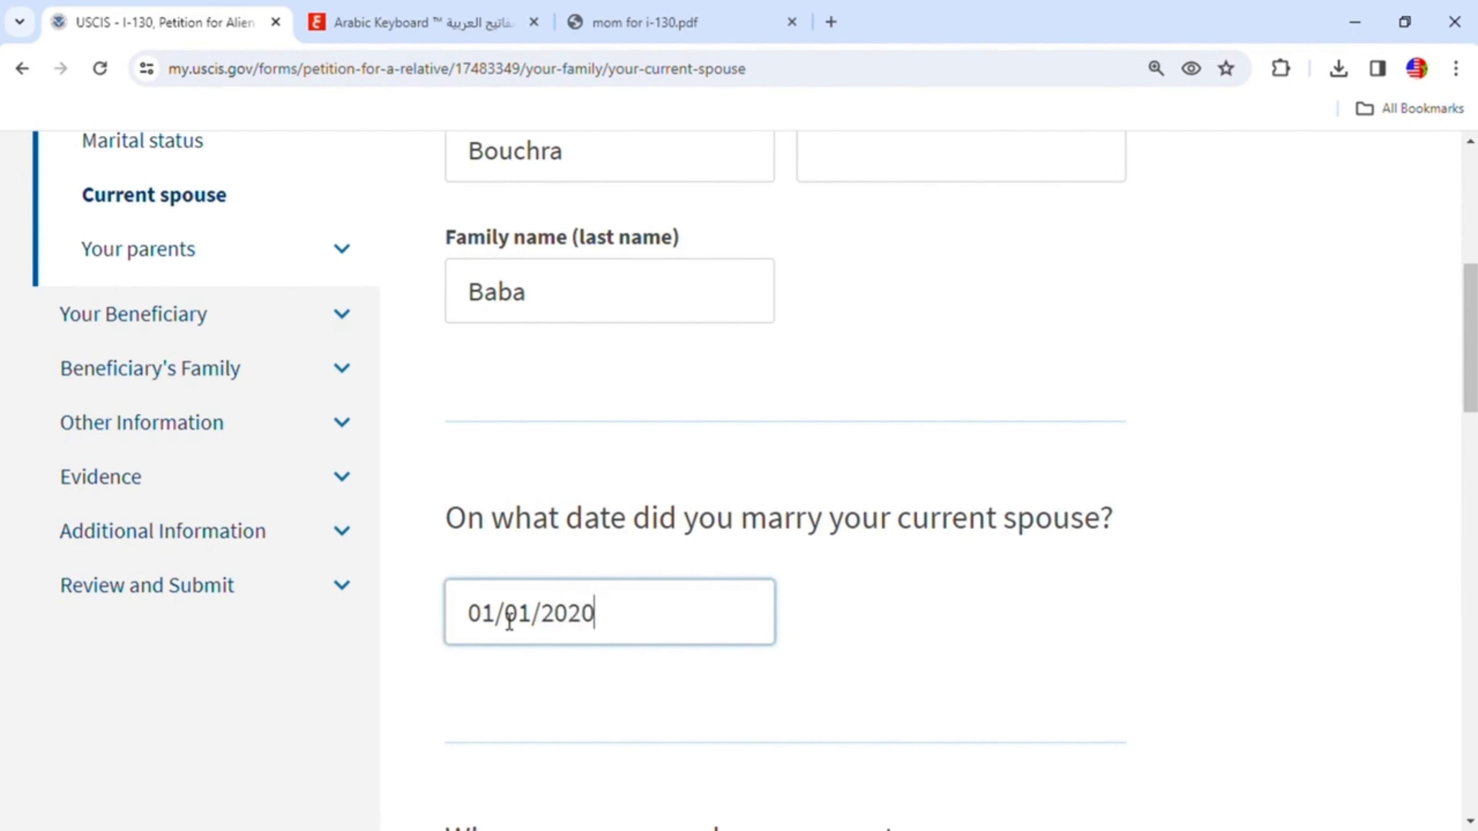
- Select Morocco as the country where the marriage took place
scroll(698, 670, "down", 4)
scroll(651, 659, "down", 3)
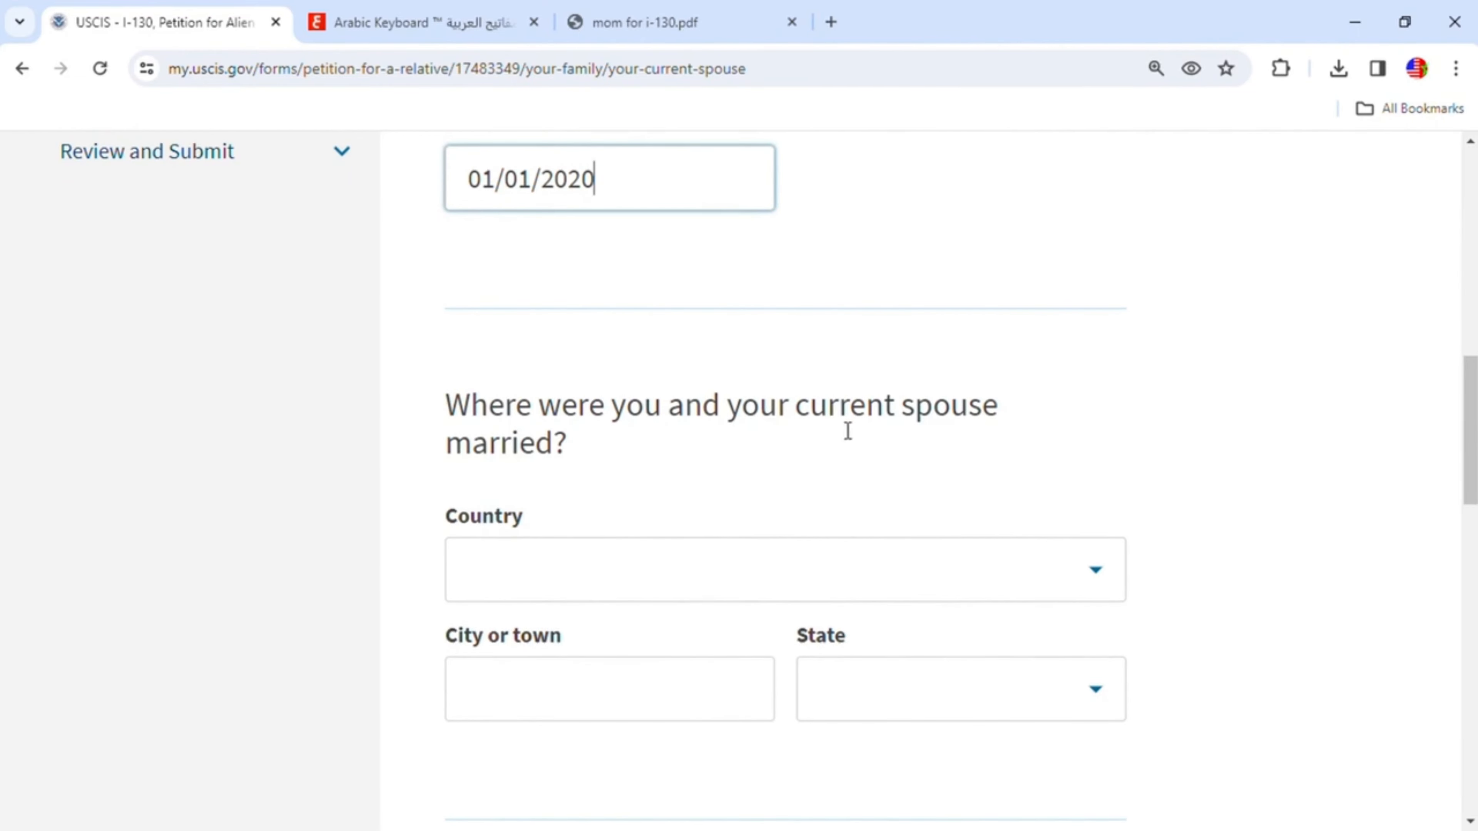
left_click(911, 571)
type("m")
scroll(665, 491, "down", 9)
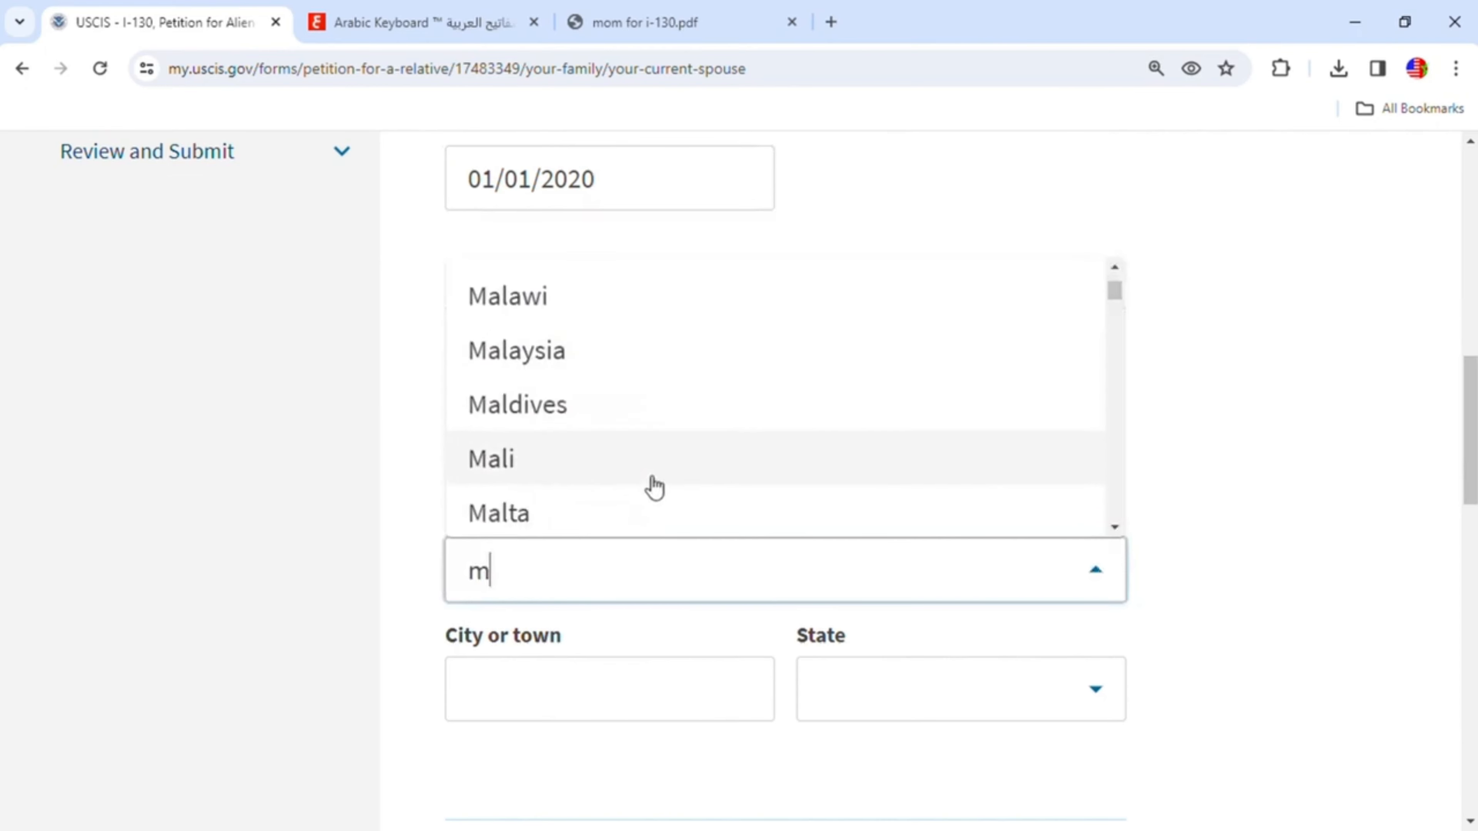
scroll(582, 465, "down", 2)
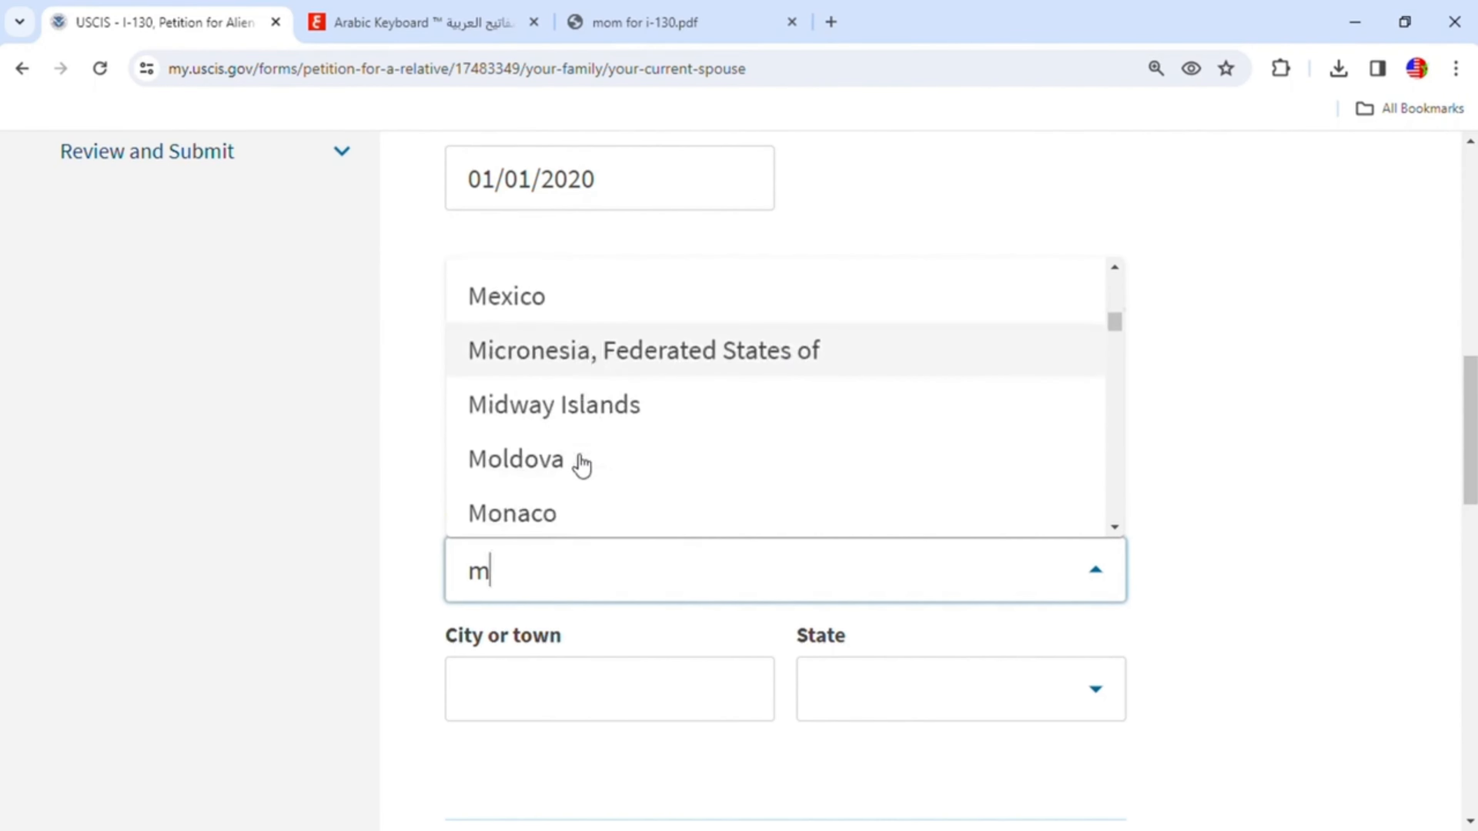
scroll(563, 496, "down", 4)
left_click(547, 513)
- Enter Khenifra as both the city and province of marriage, then continue to the next page
left_click(656, 690)
type("K")
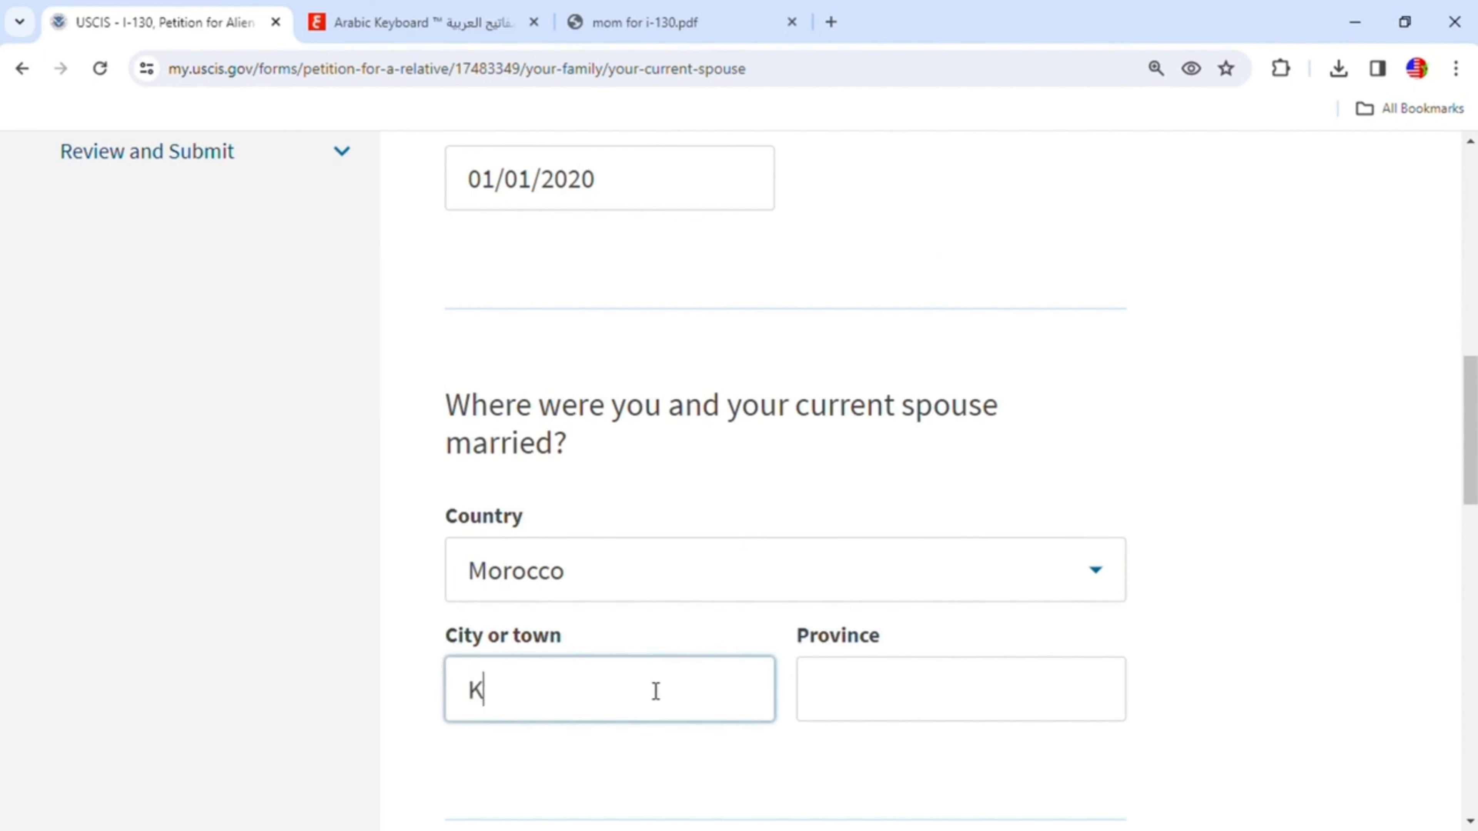
type("henifra")
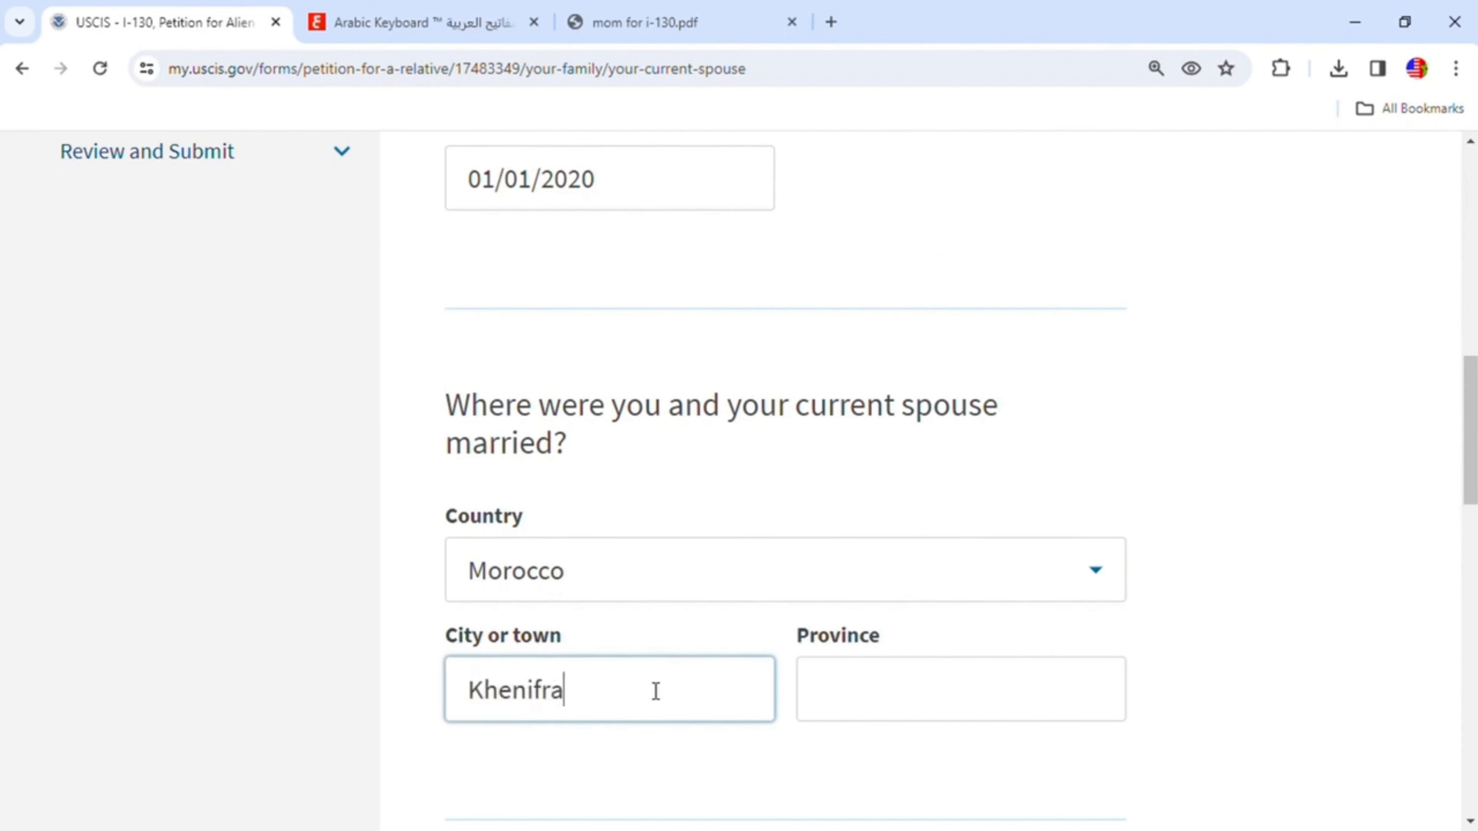
left_click(885, 713)
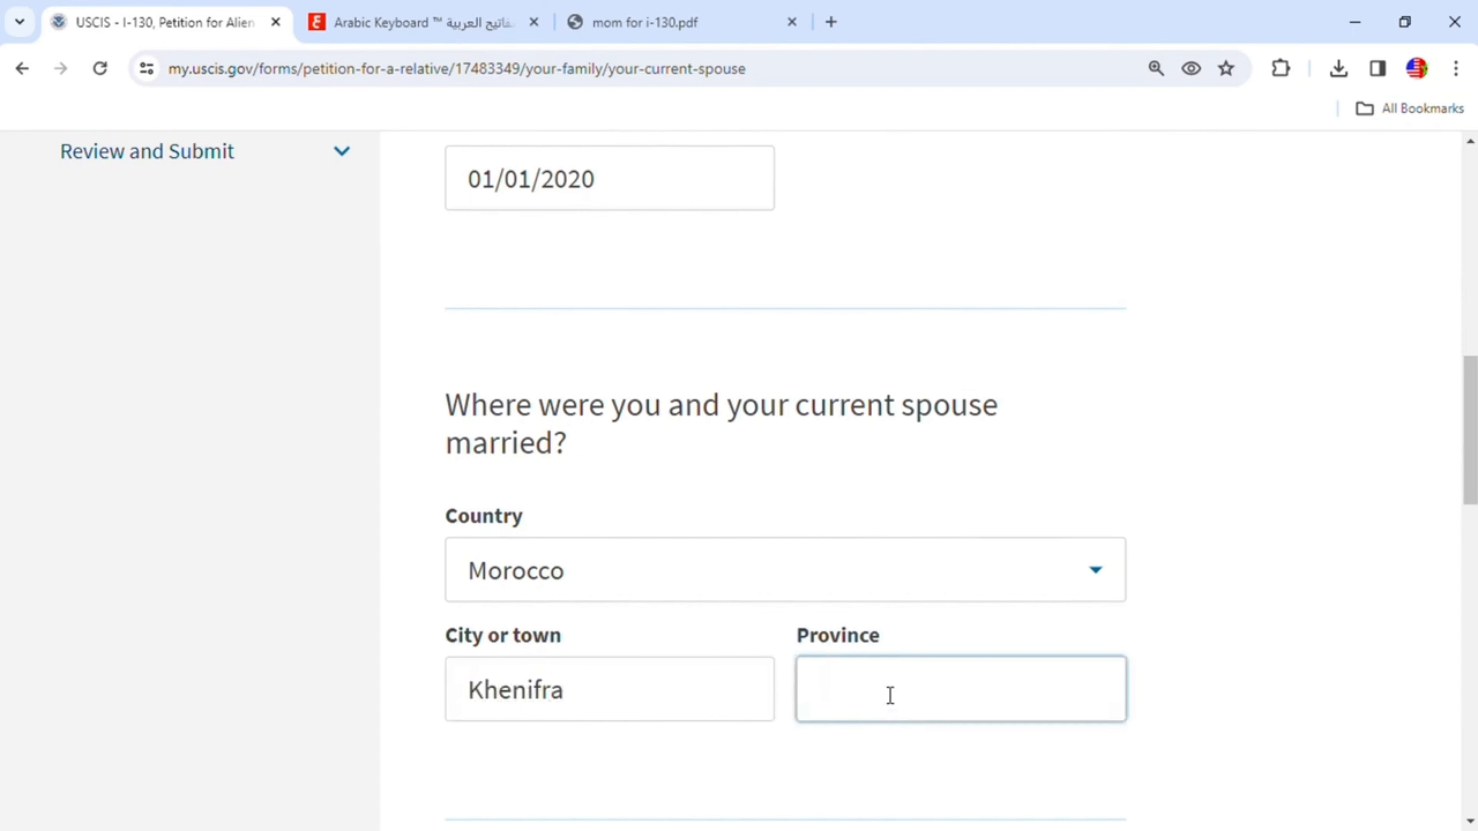
type("Khenifra")
scroll(895, 703, "down", 5)
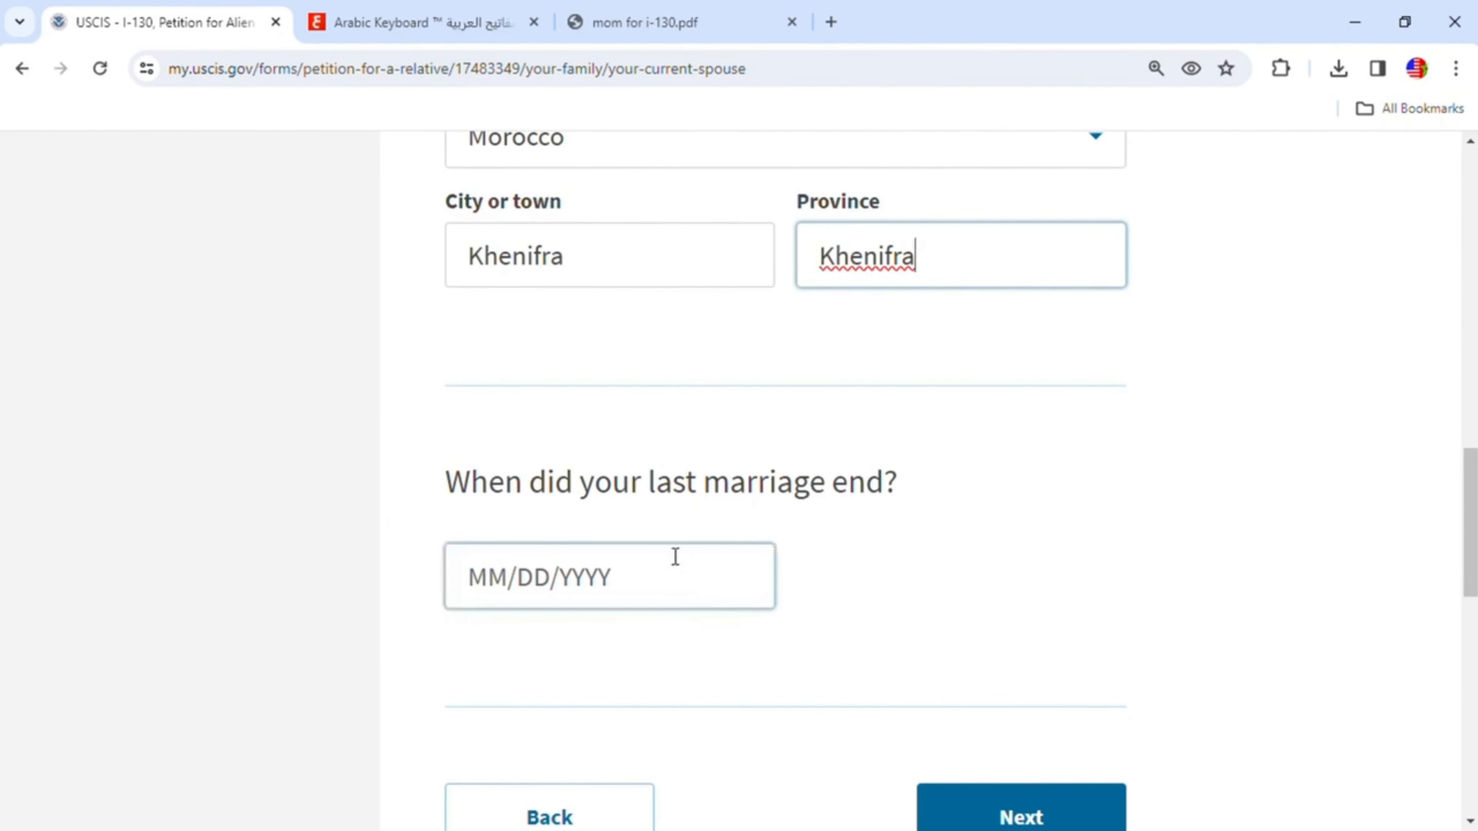
left_click(1051, 811)
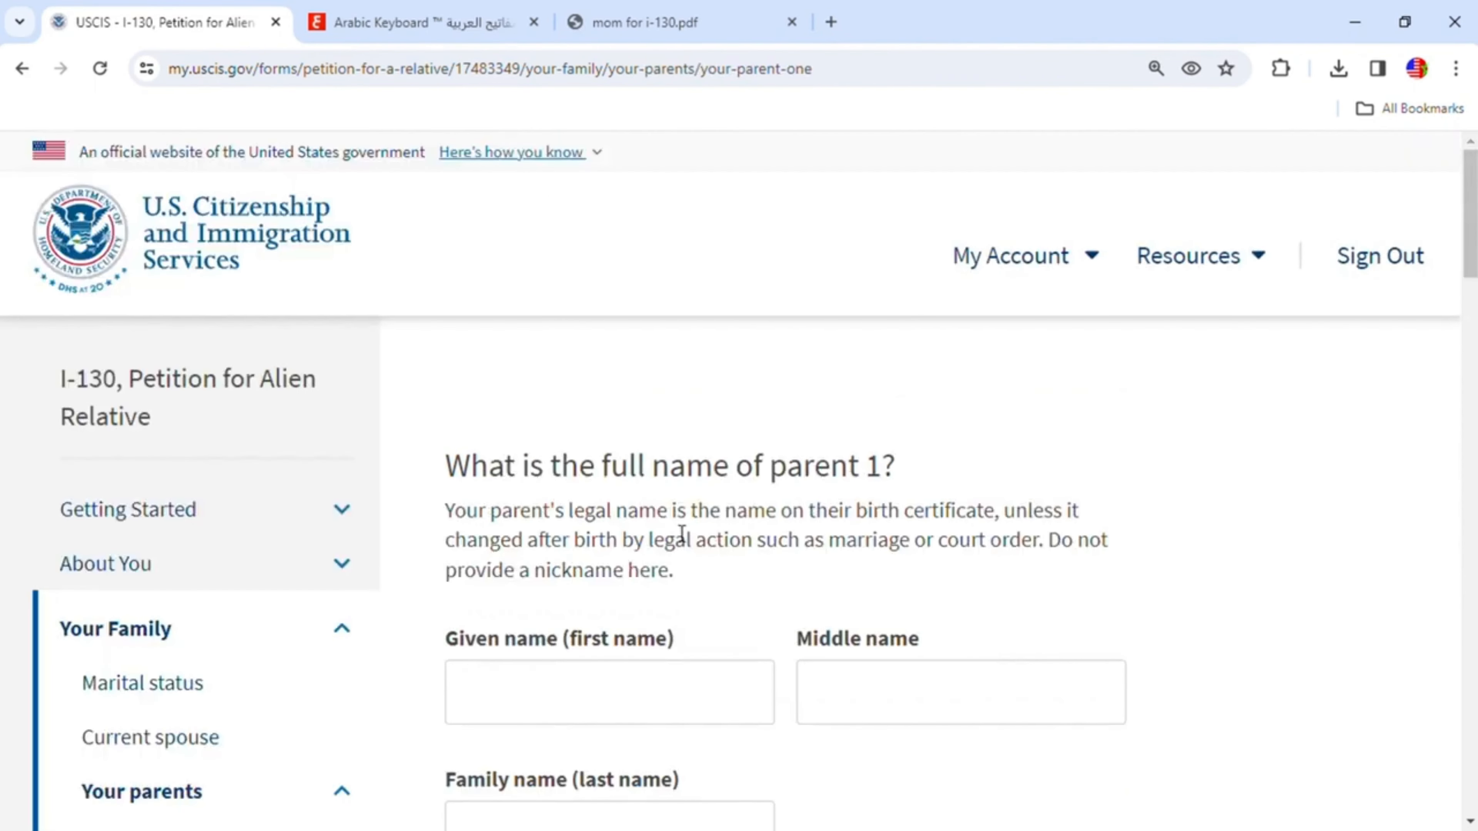
- Enter parent 1's given name and family name
scroll(751, 617, "down", 2)
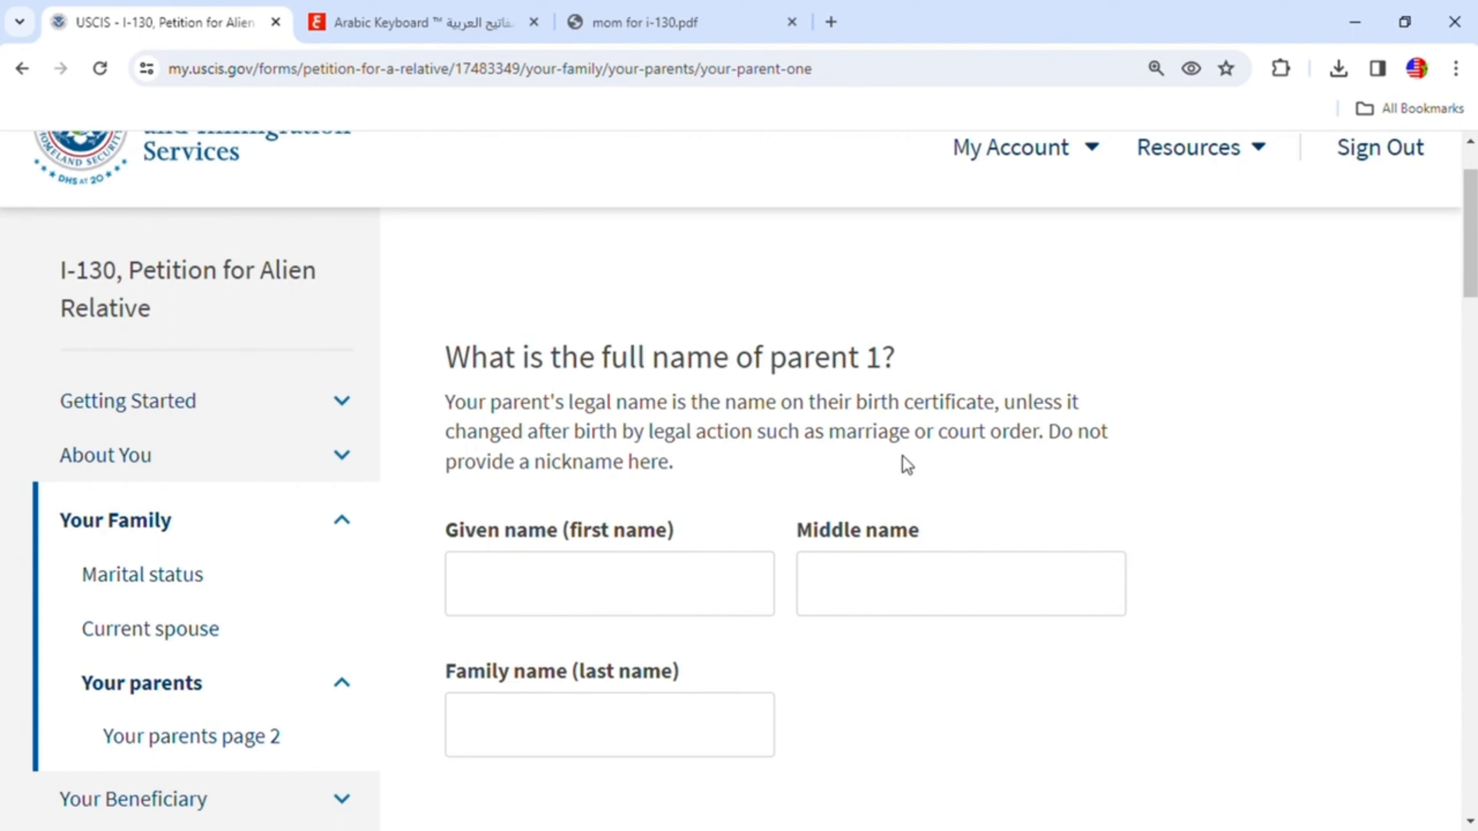
left_click(681, 592)
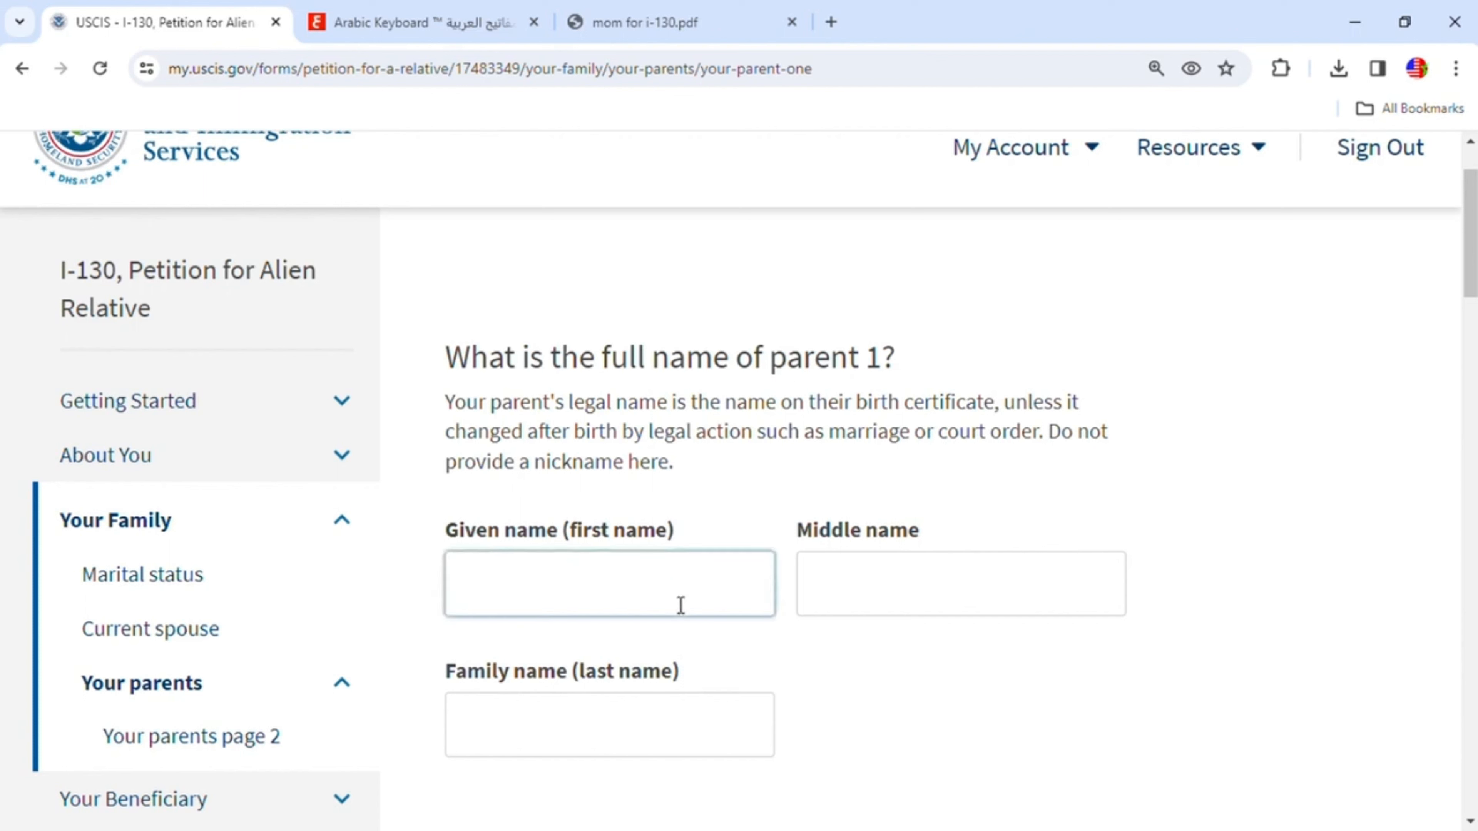
left_click(599, 713)
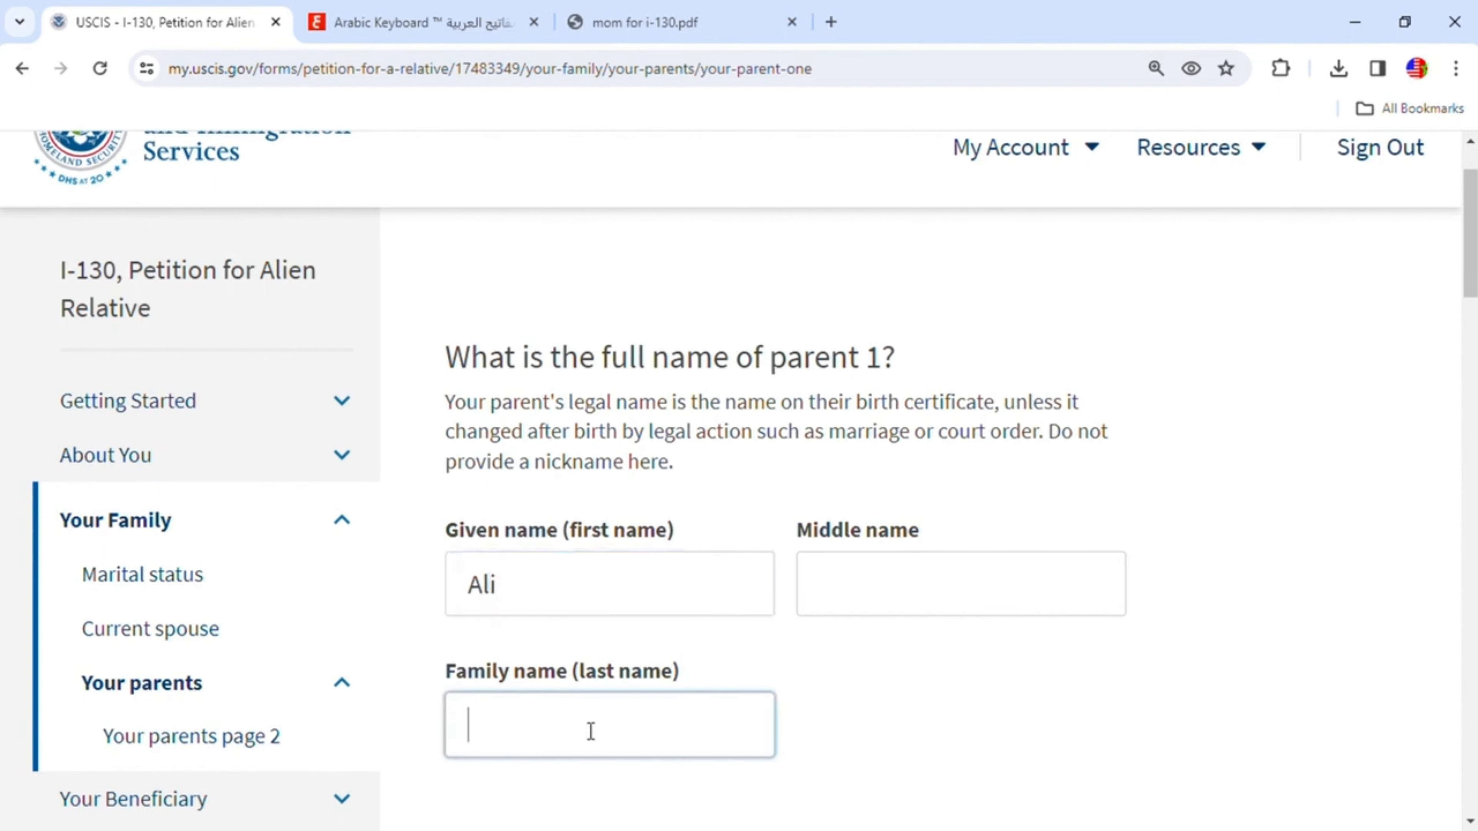
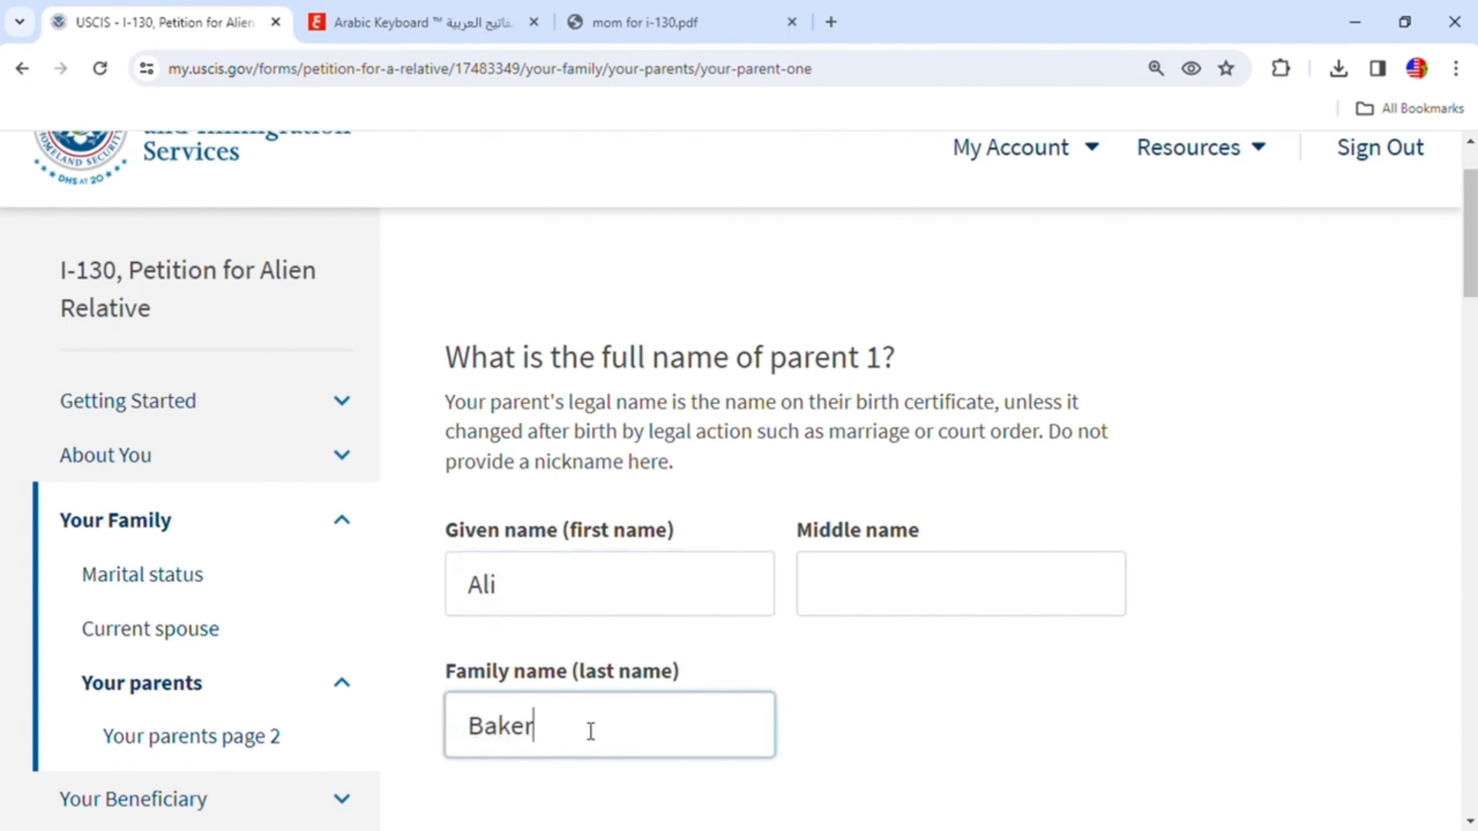
- Enter parent 1's date of birth
scroll(600, 744, "down", 5)
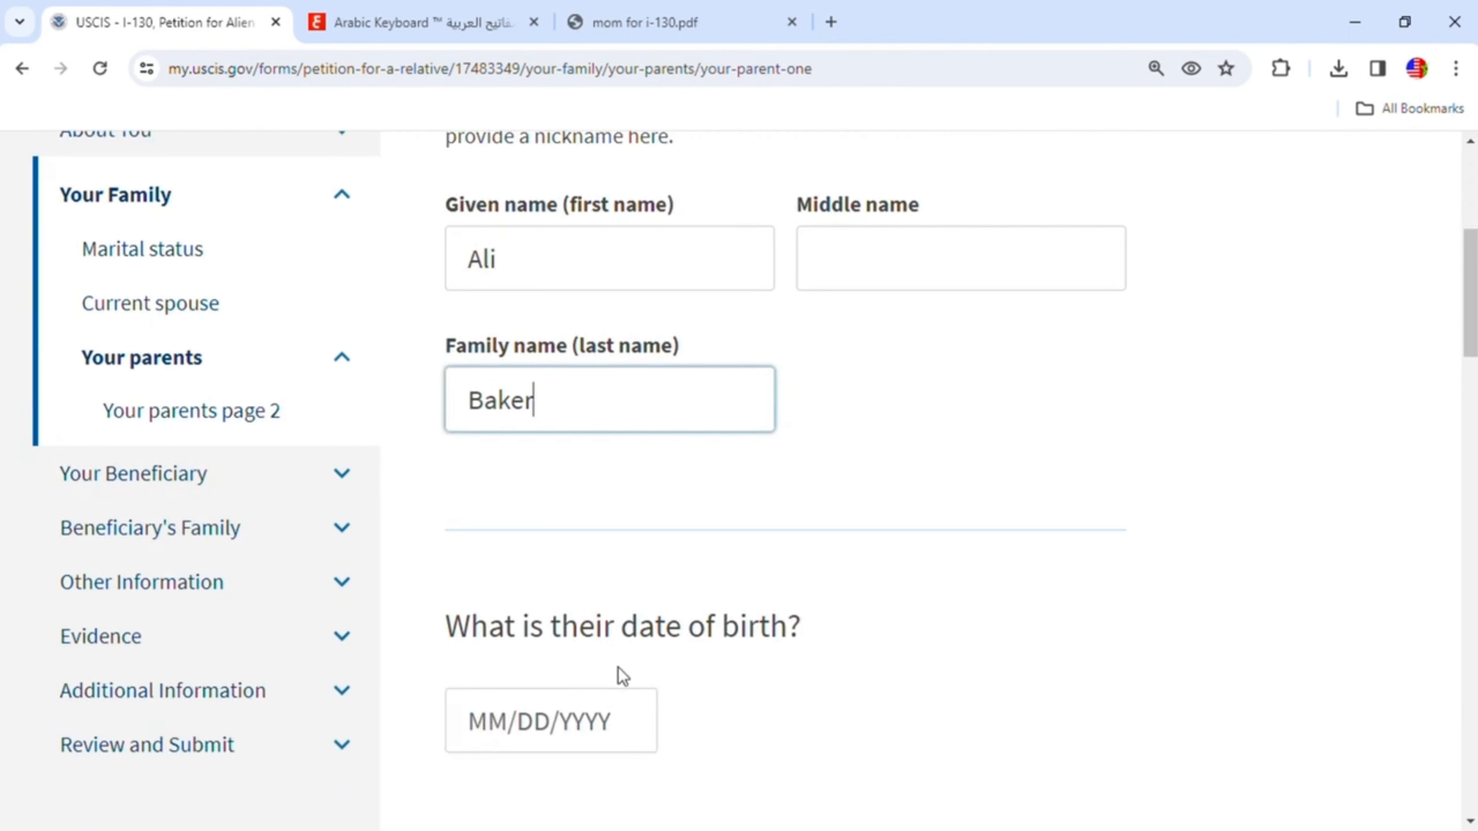
left_click(513, 739)
type("01/01/1")
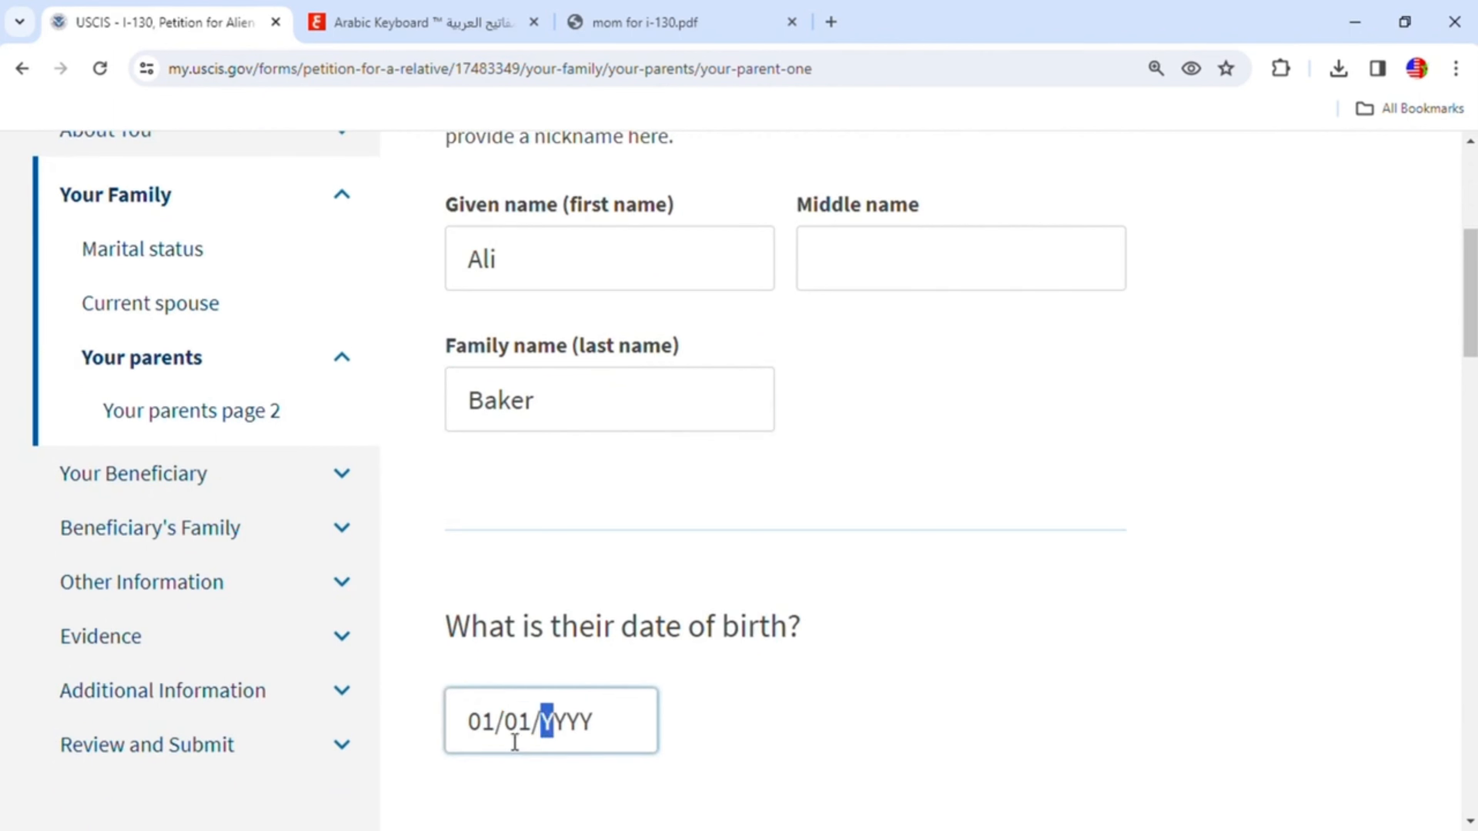
type("940")
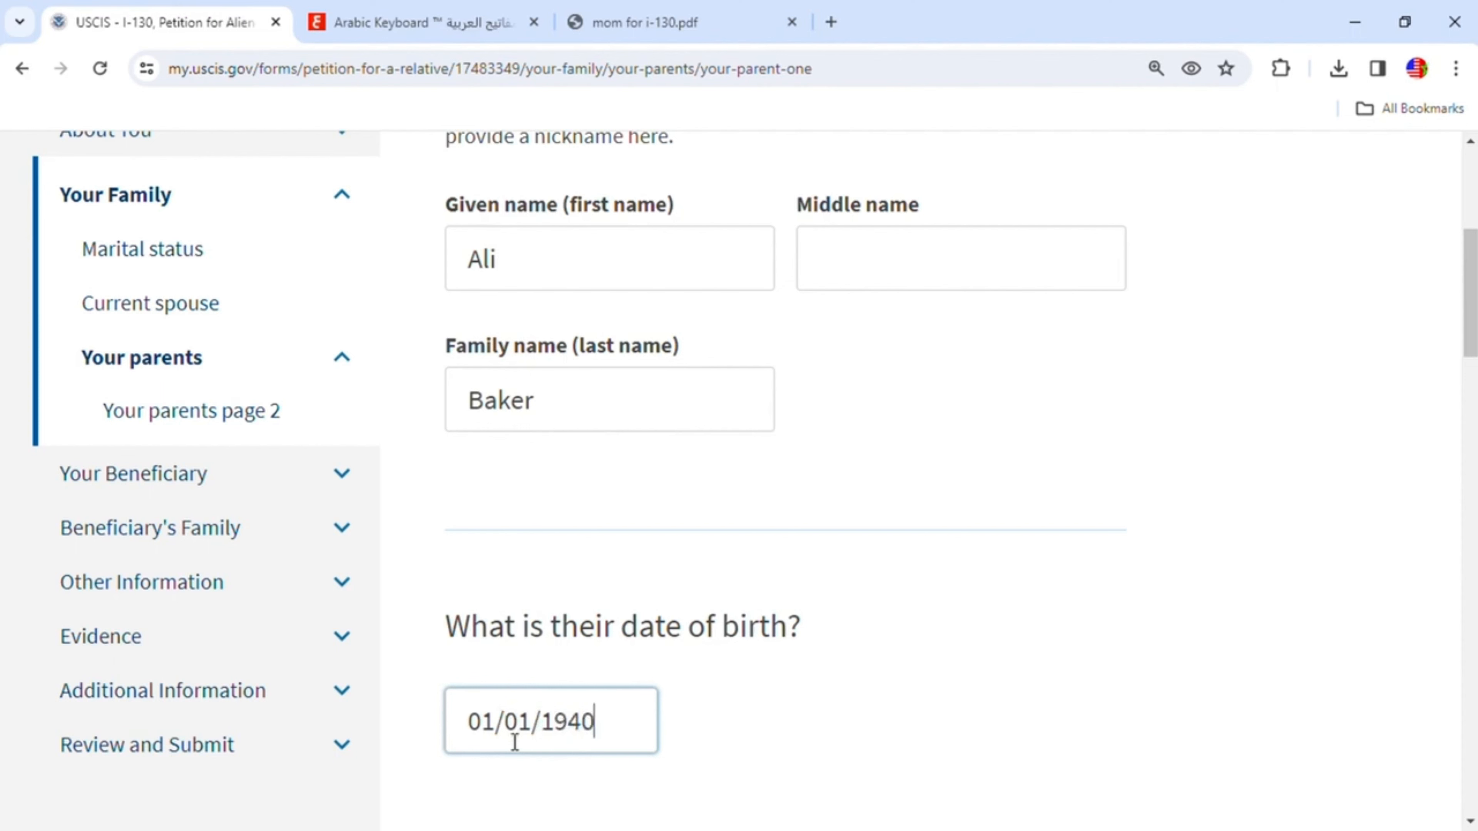
- Select Male as parent 1's gender and Morocco as the country of birth
scroll(523, 744, "down", 6)
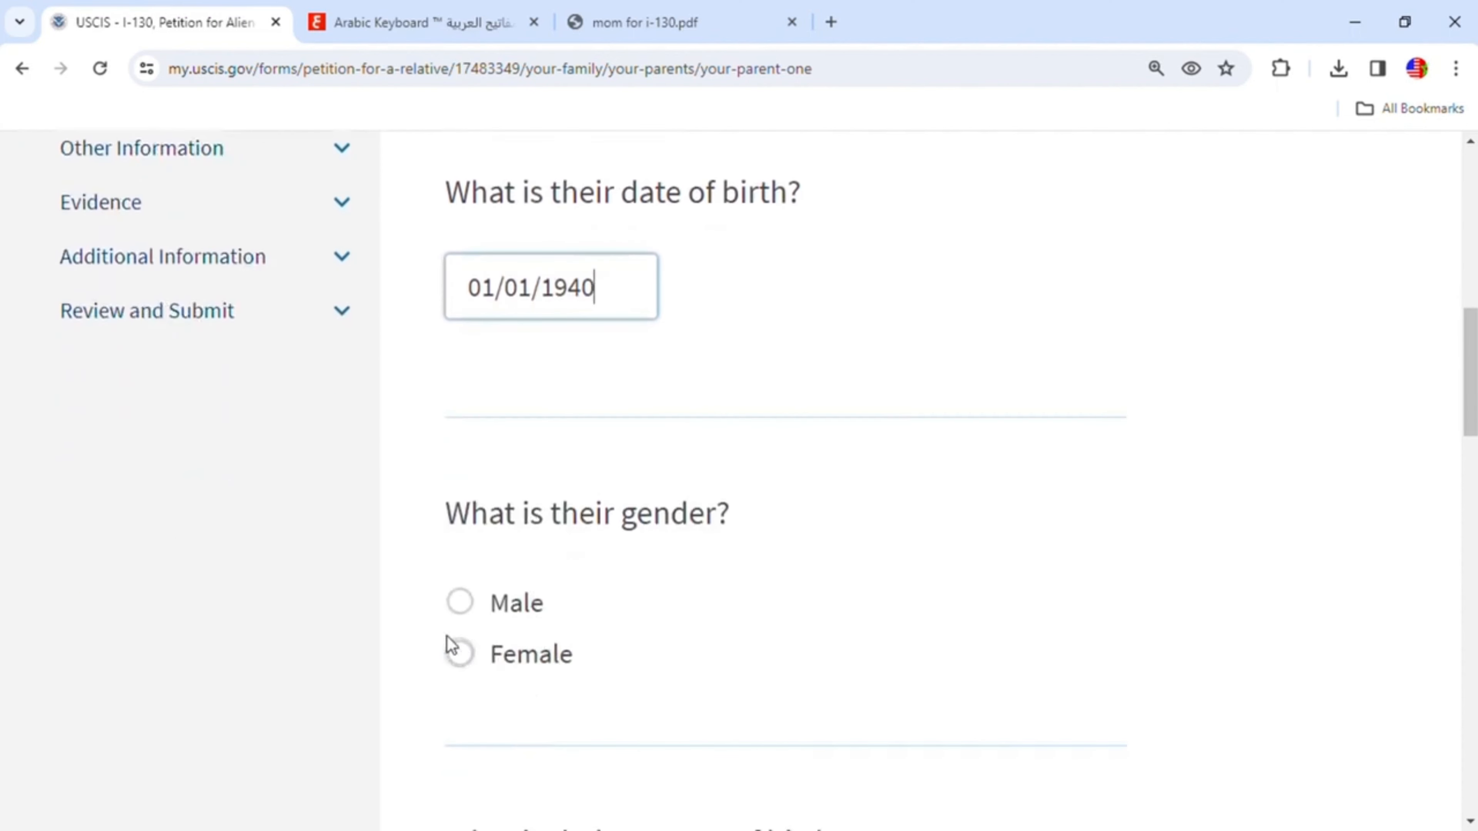
left_click(468, 605)
scroll(660, 630, "down", 5)
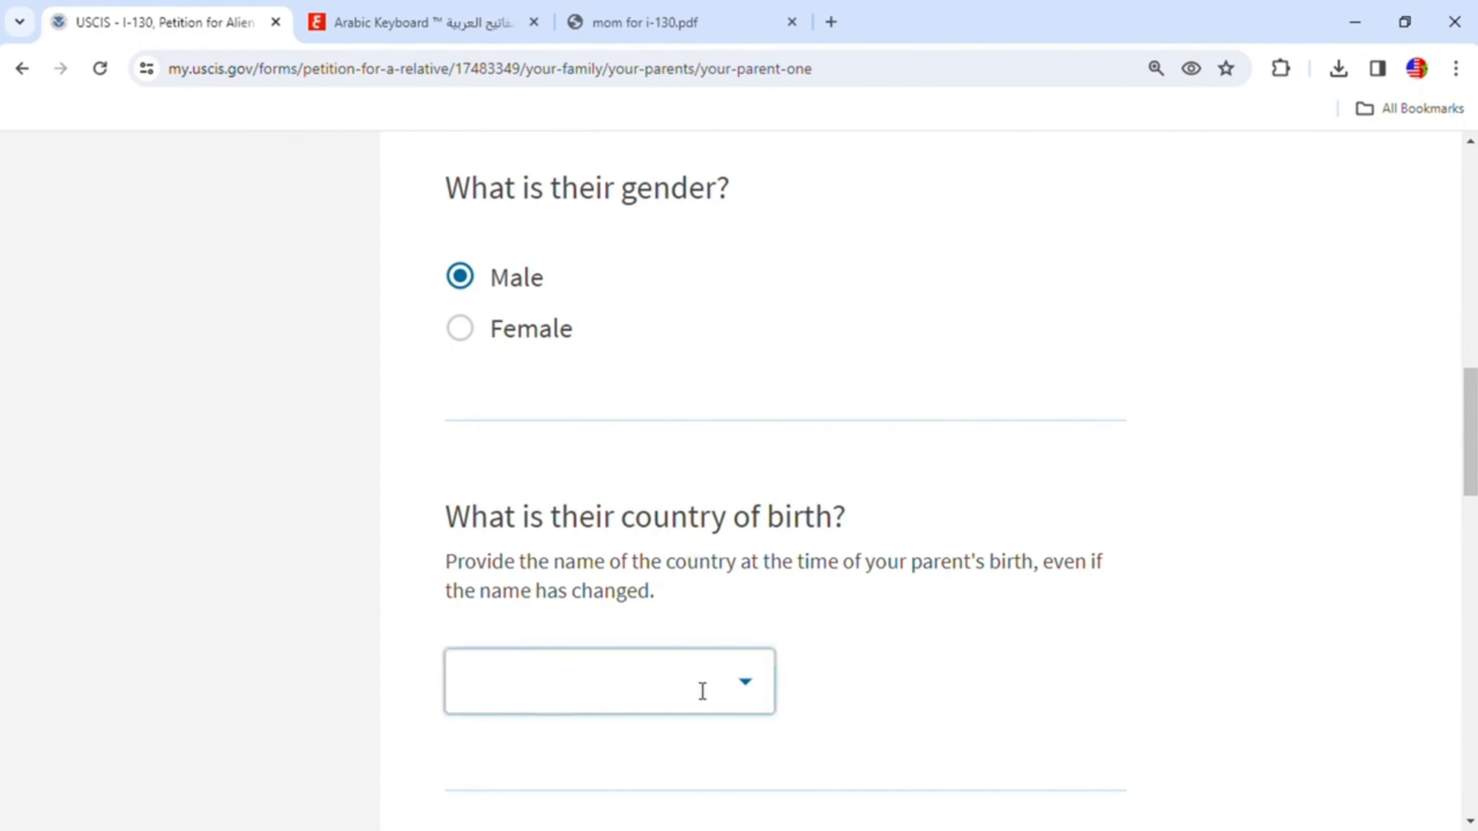
left_click(719, 687)
type("m")
scroll(672, 583, "down", 6)
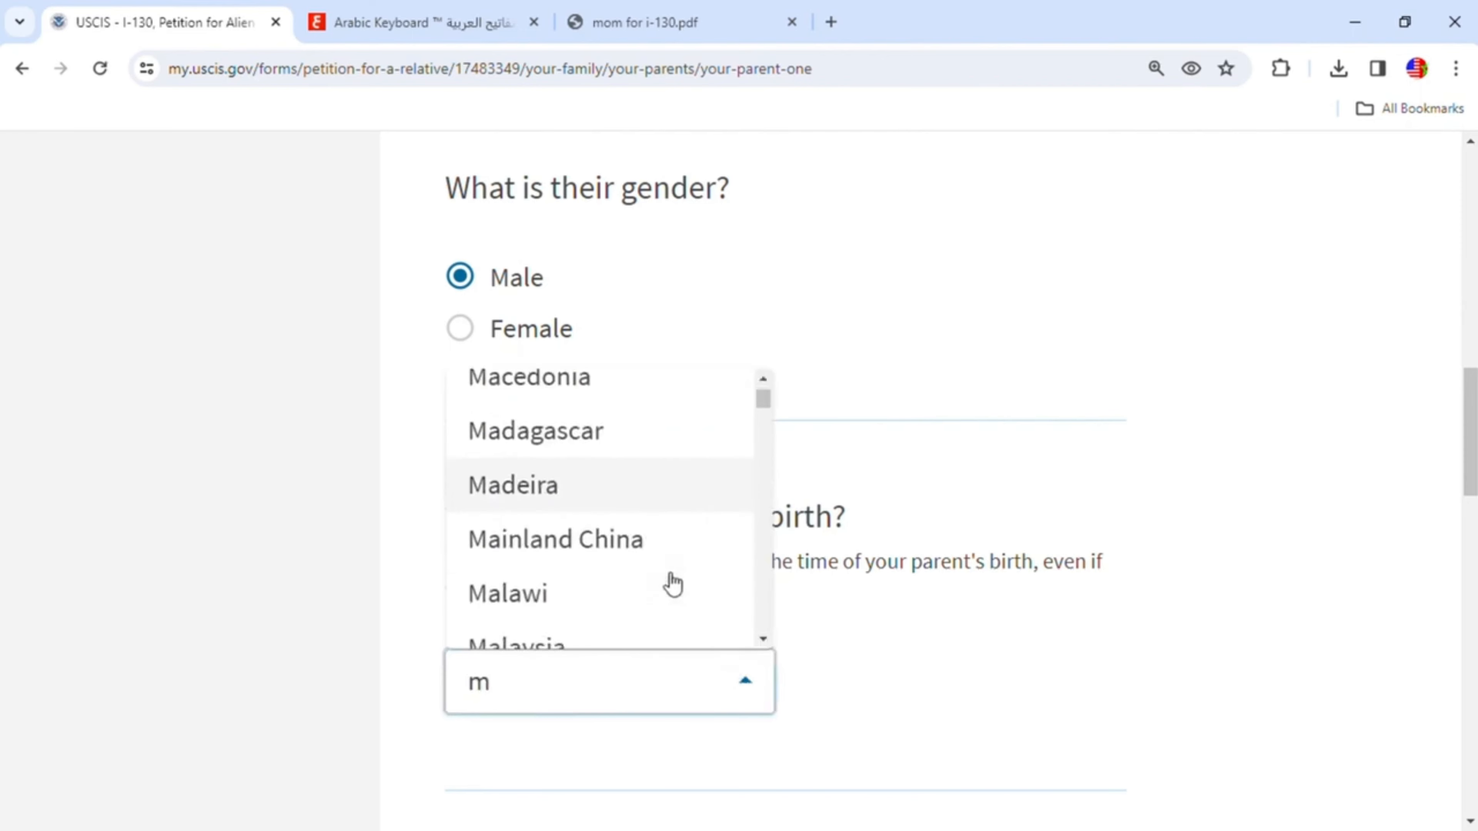
scroll(673, 584, "down", 10)
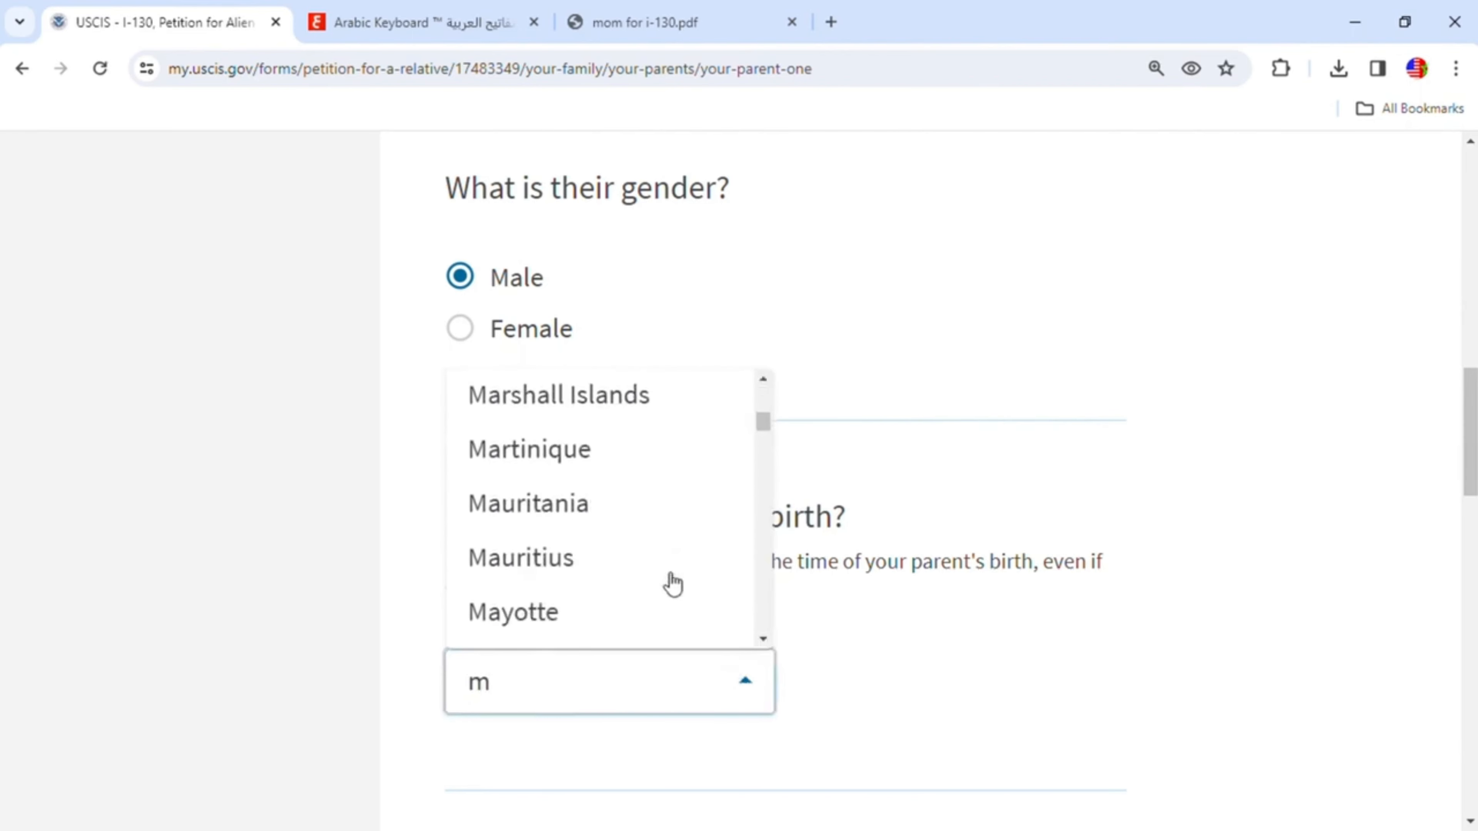
scroll(672, 584, "down", 7)
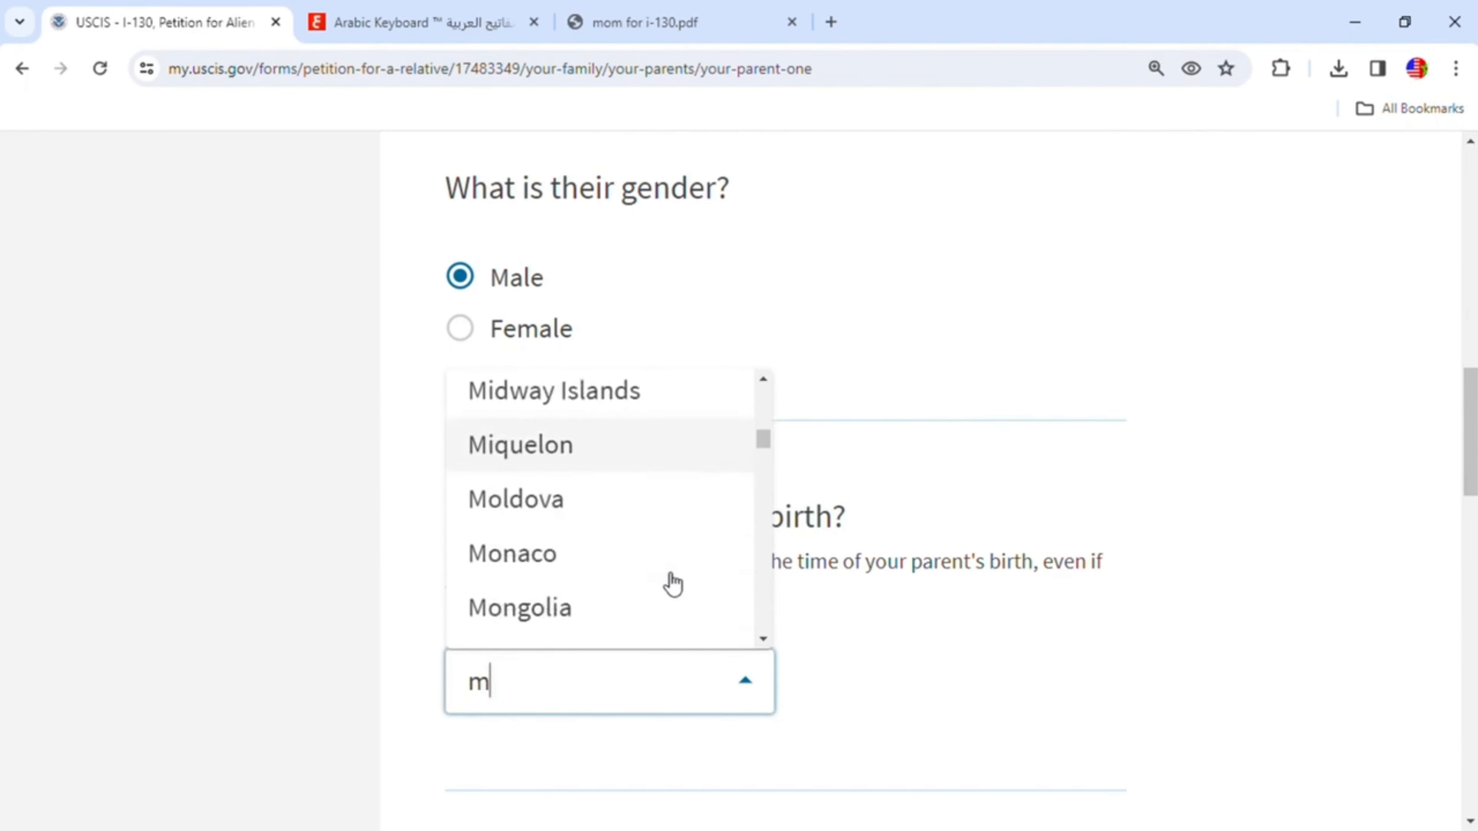
left_click(613, 605)
- Enter Khenifra as parent 1's city of residence
scroll(896, 647, "down", 5)
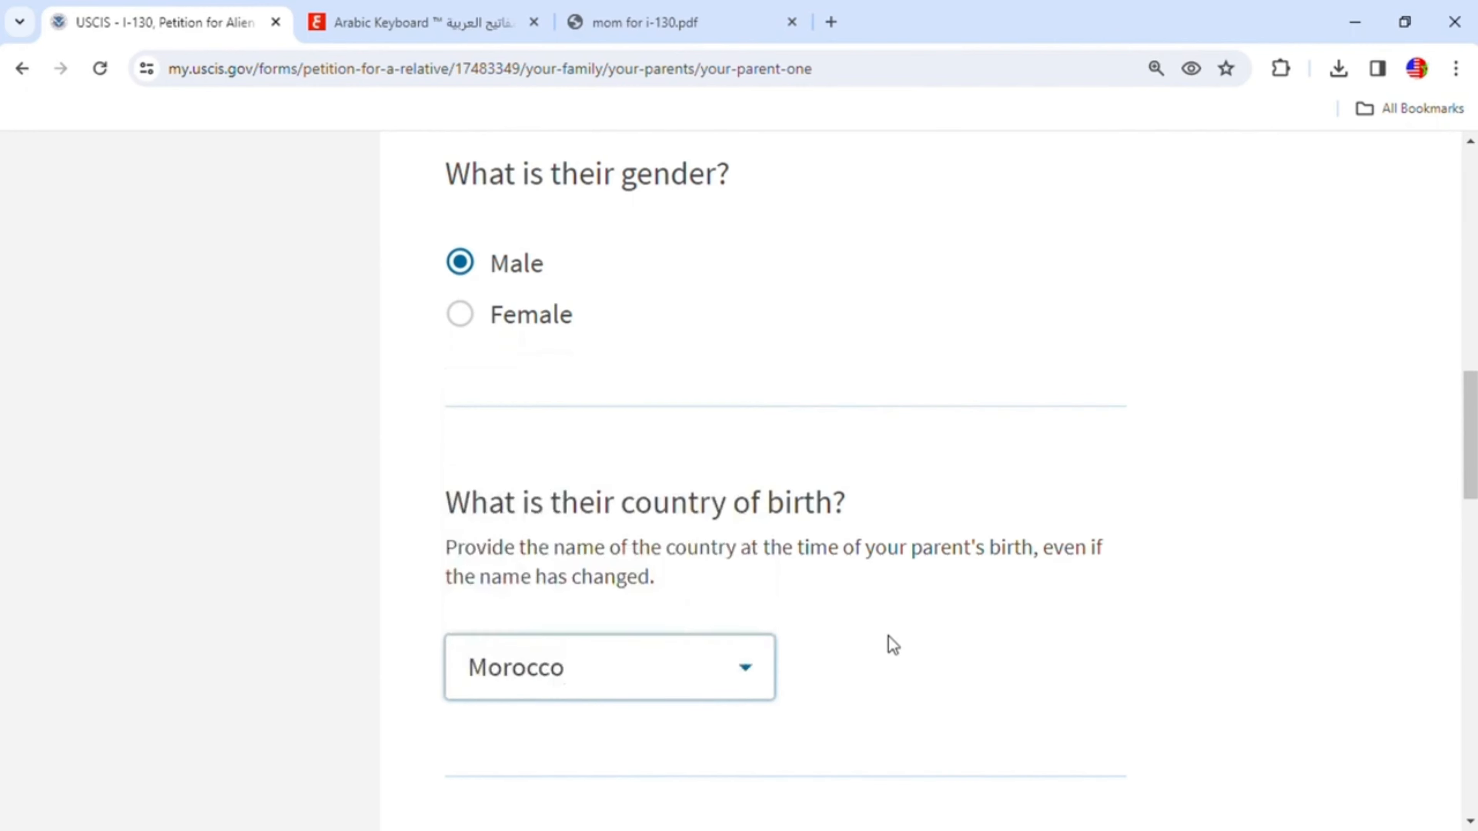
scroll(1043, 681, "down", 2)
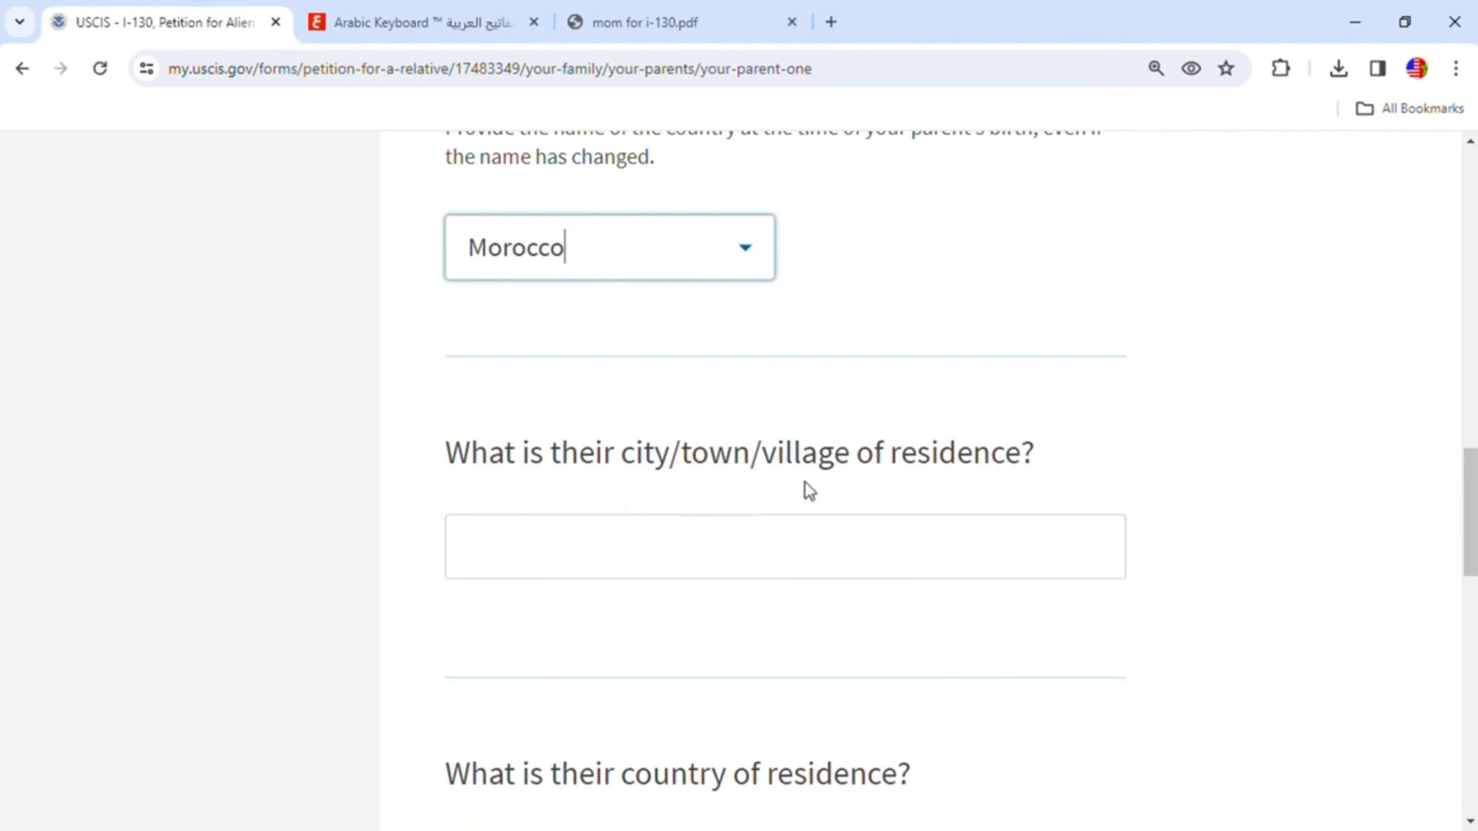
left_click(917, 534)
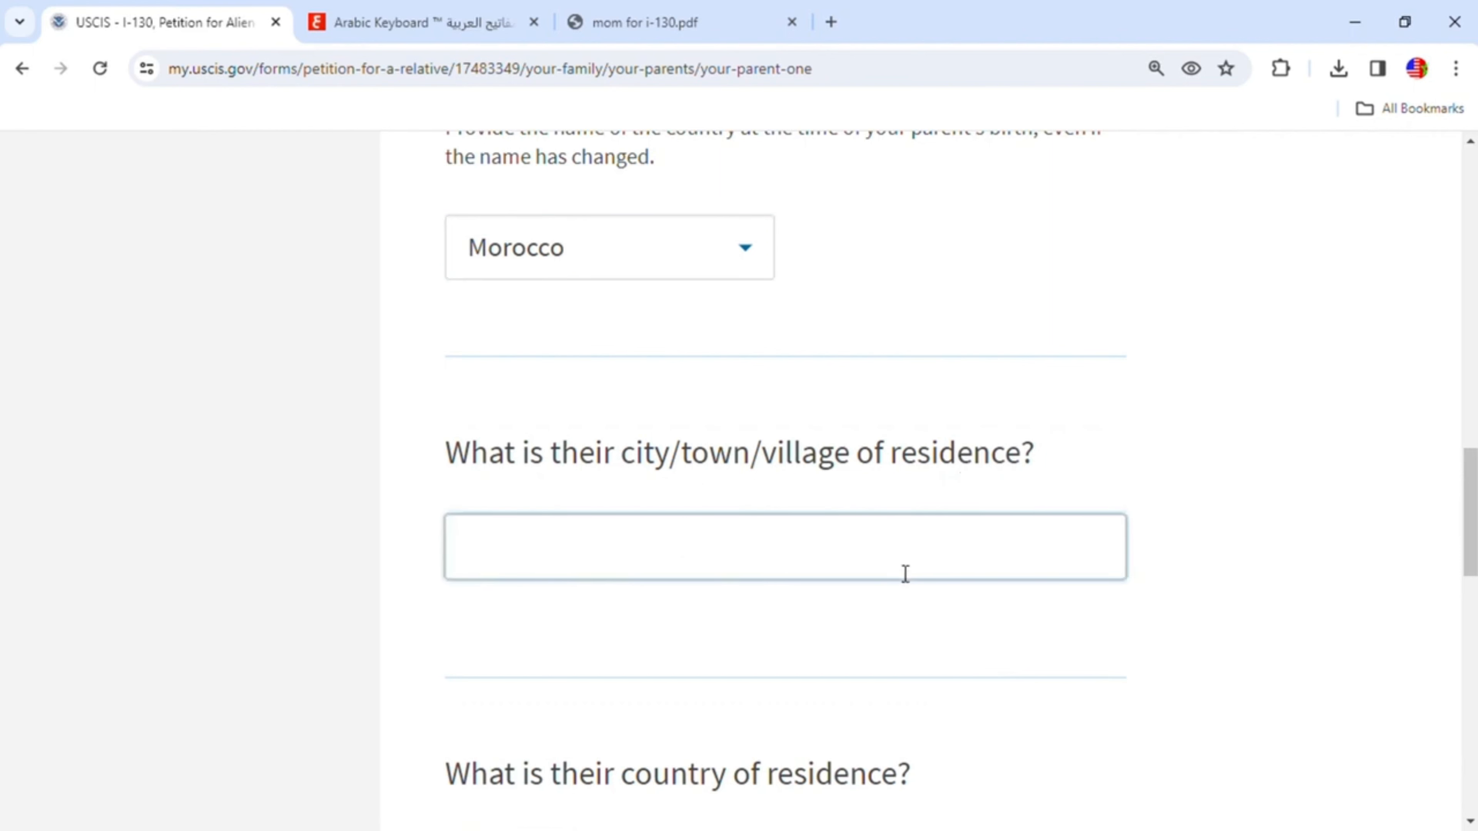
type("Khenifra")
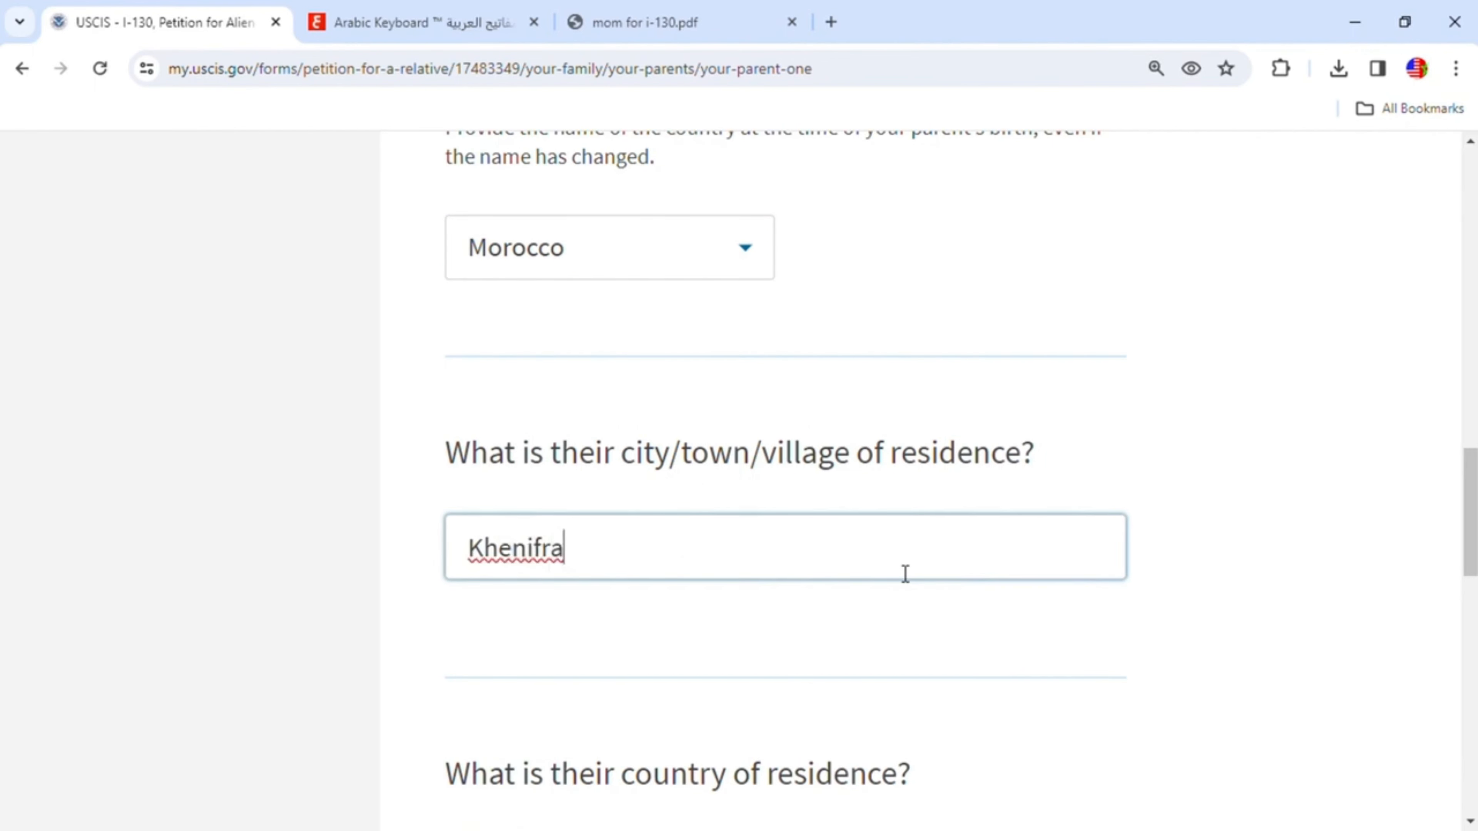
- Select Morocco as parent 1's country of residence and continue to the next page
scroll(905, 573, "down", 3)
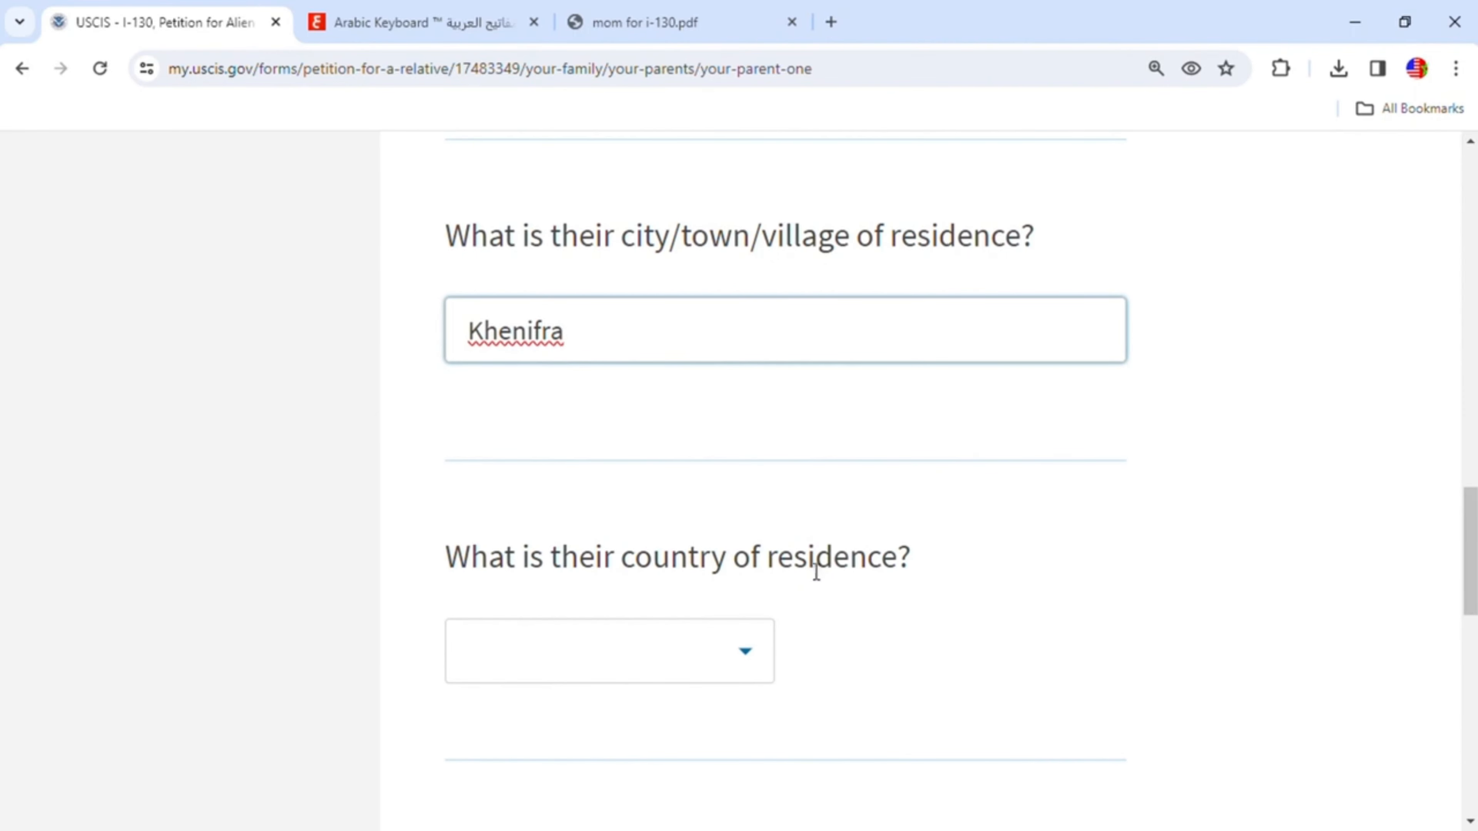
left_click(758, 656)
type("m")
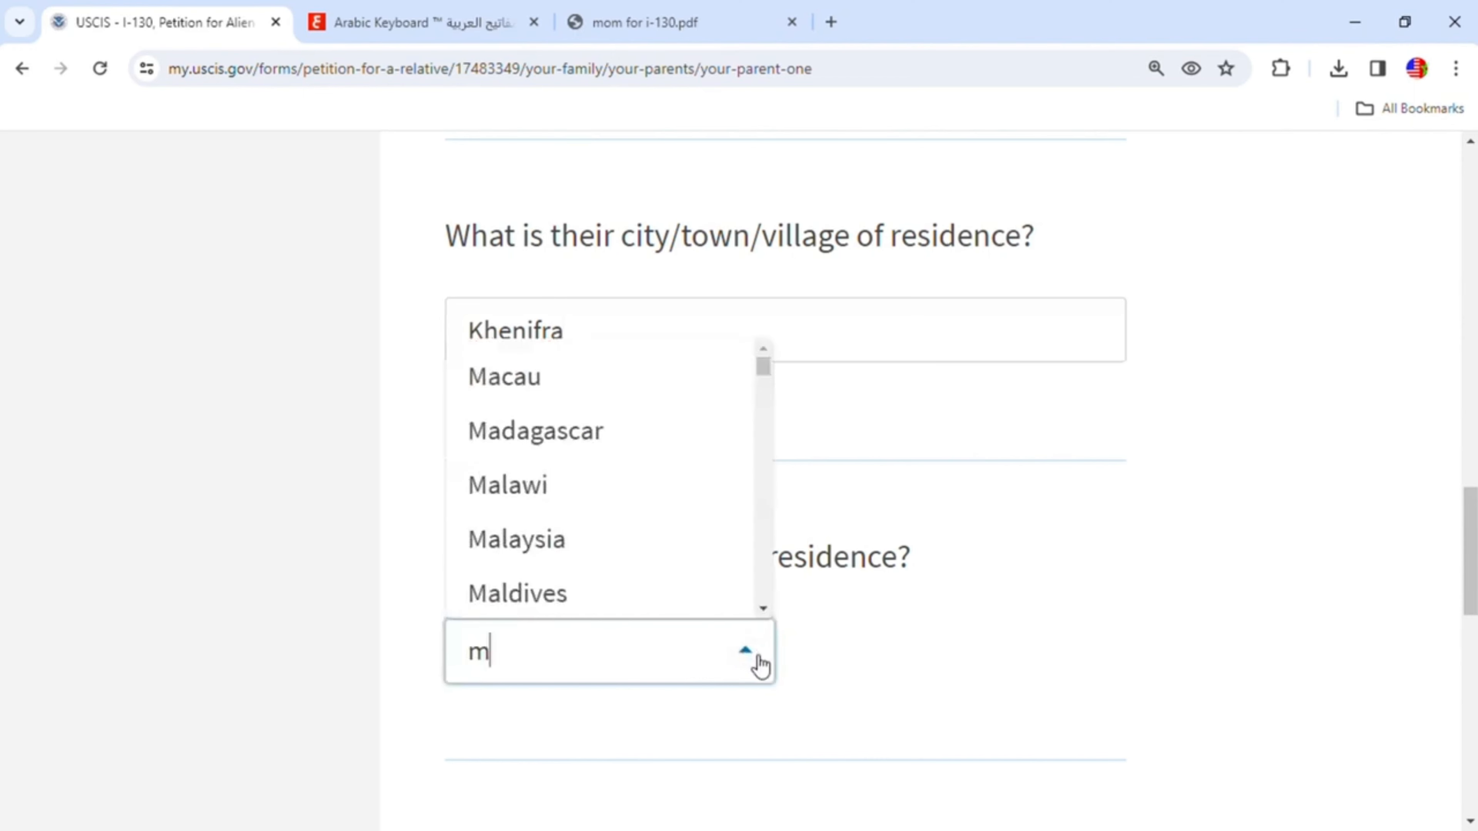
scroll(642, 565, "down", 10)
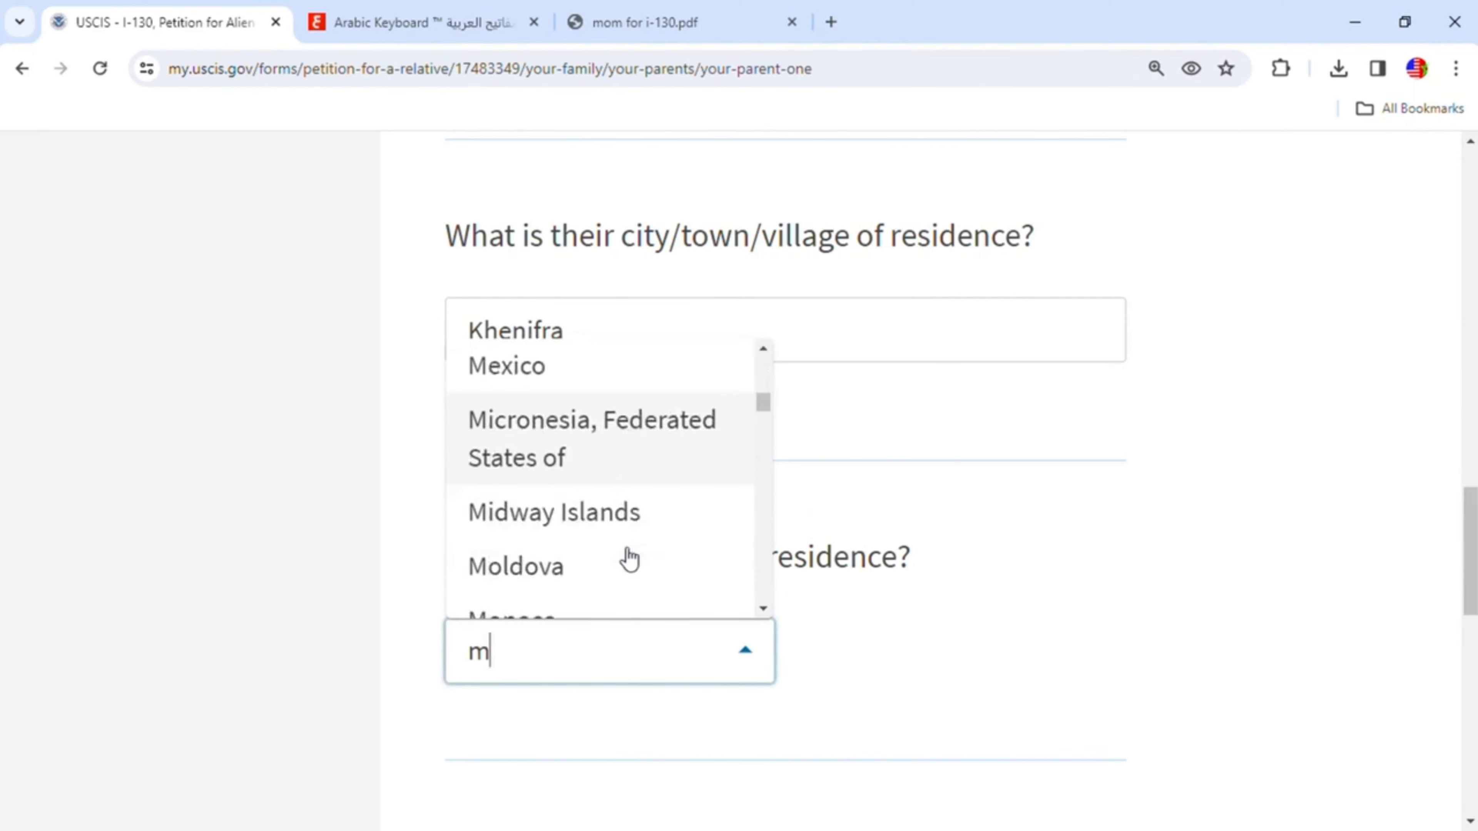
scroll(628, 560, "down", 2)
left_click(587, 538)
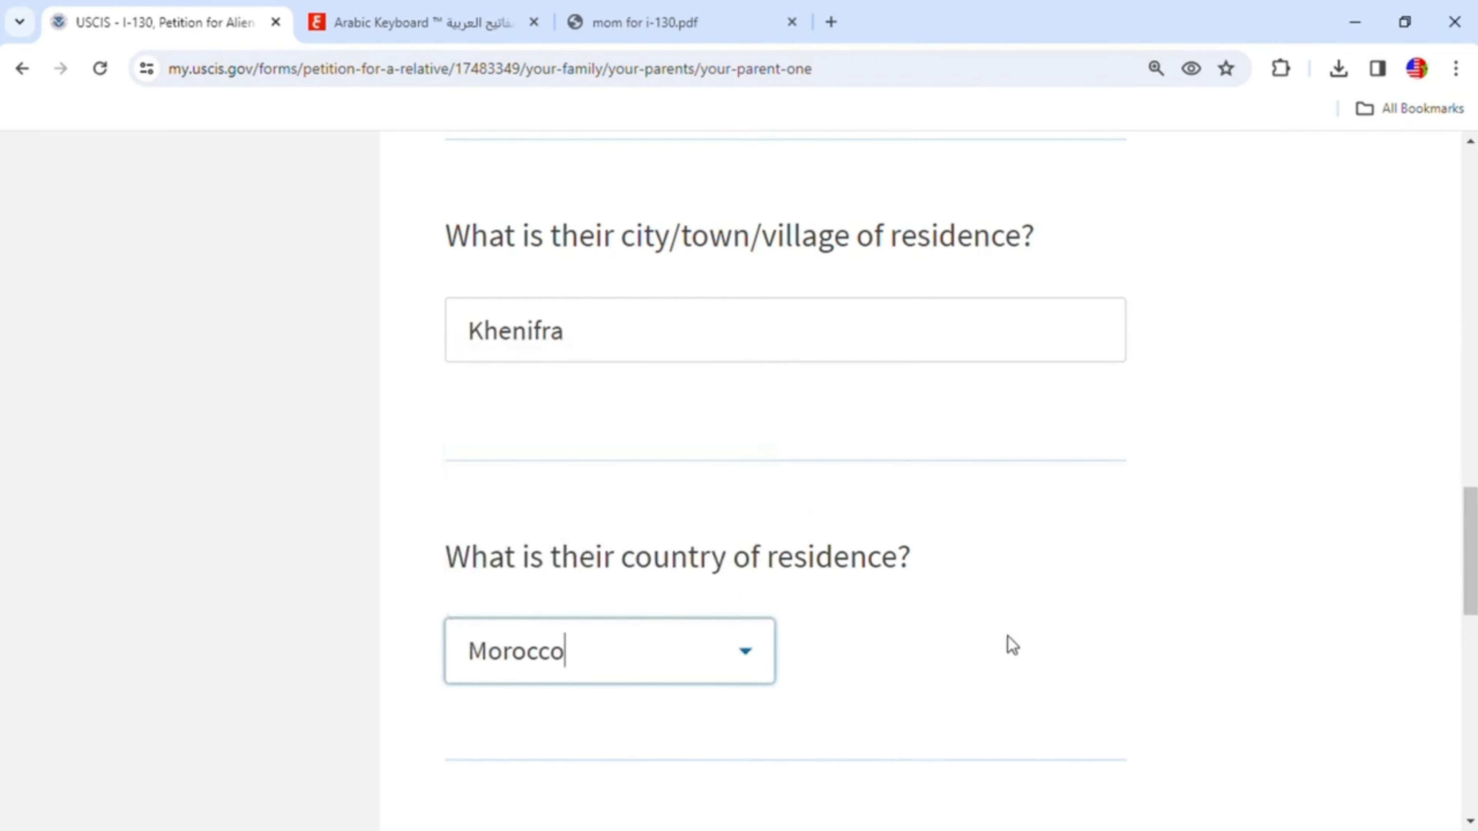
scroll(1013, 643, "down", 3)
left_click(1019, 647)
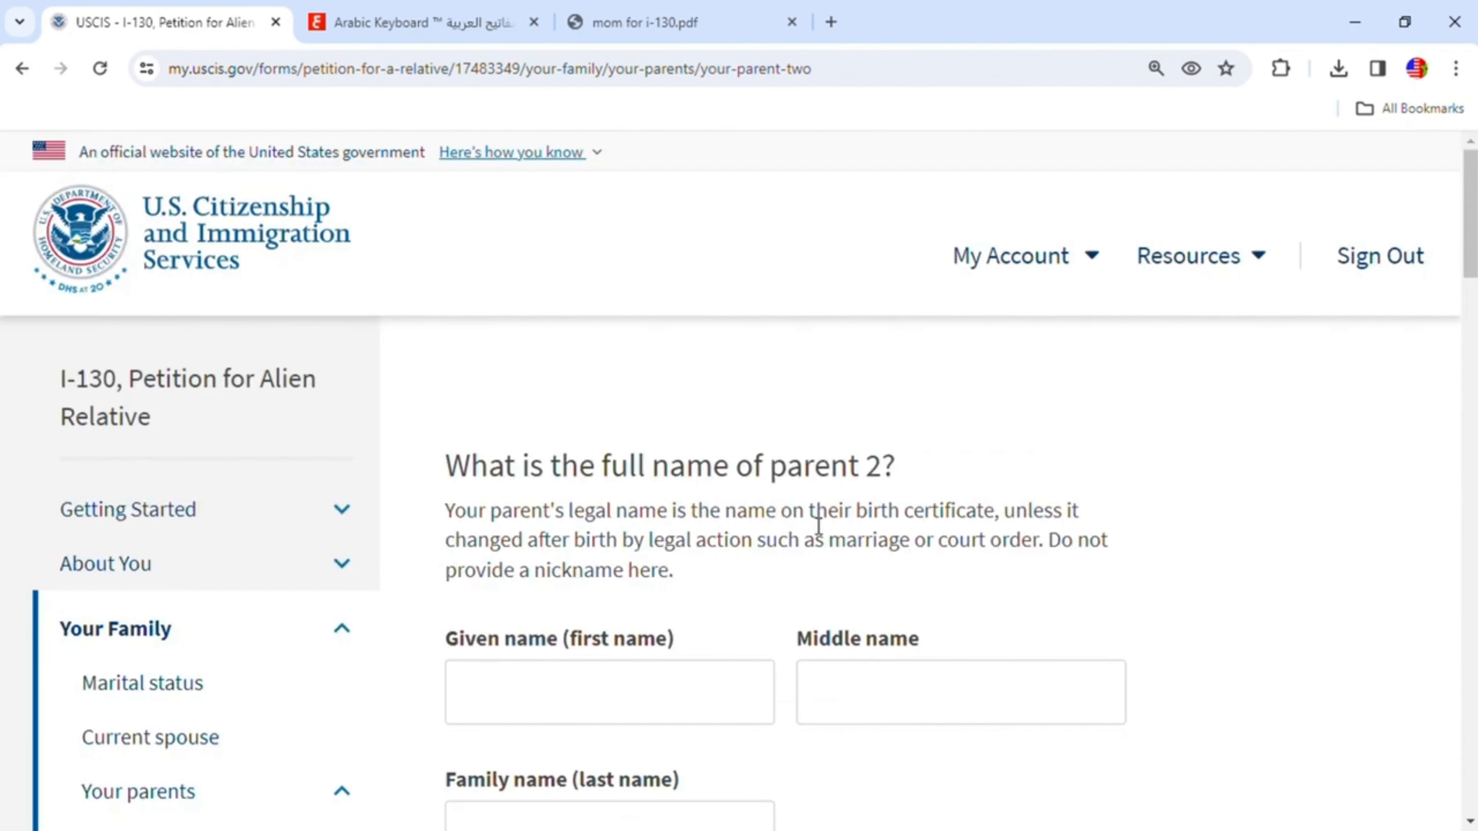
scroll(917, 594, "down", 2)
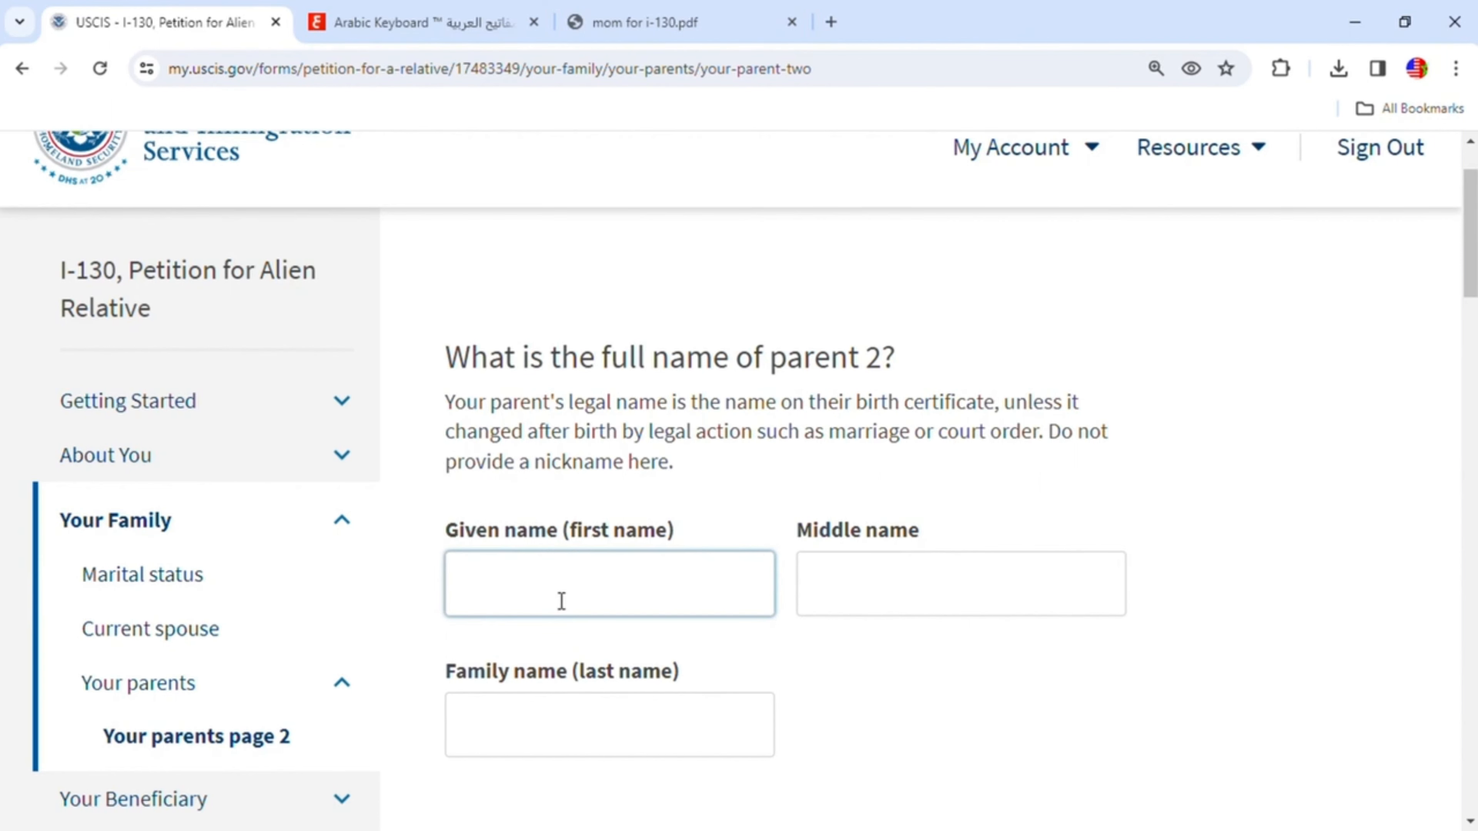
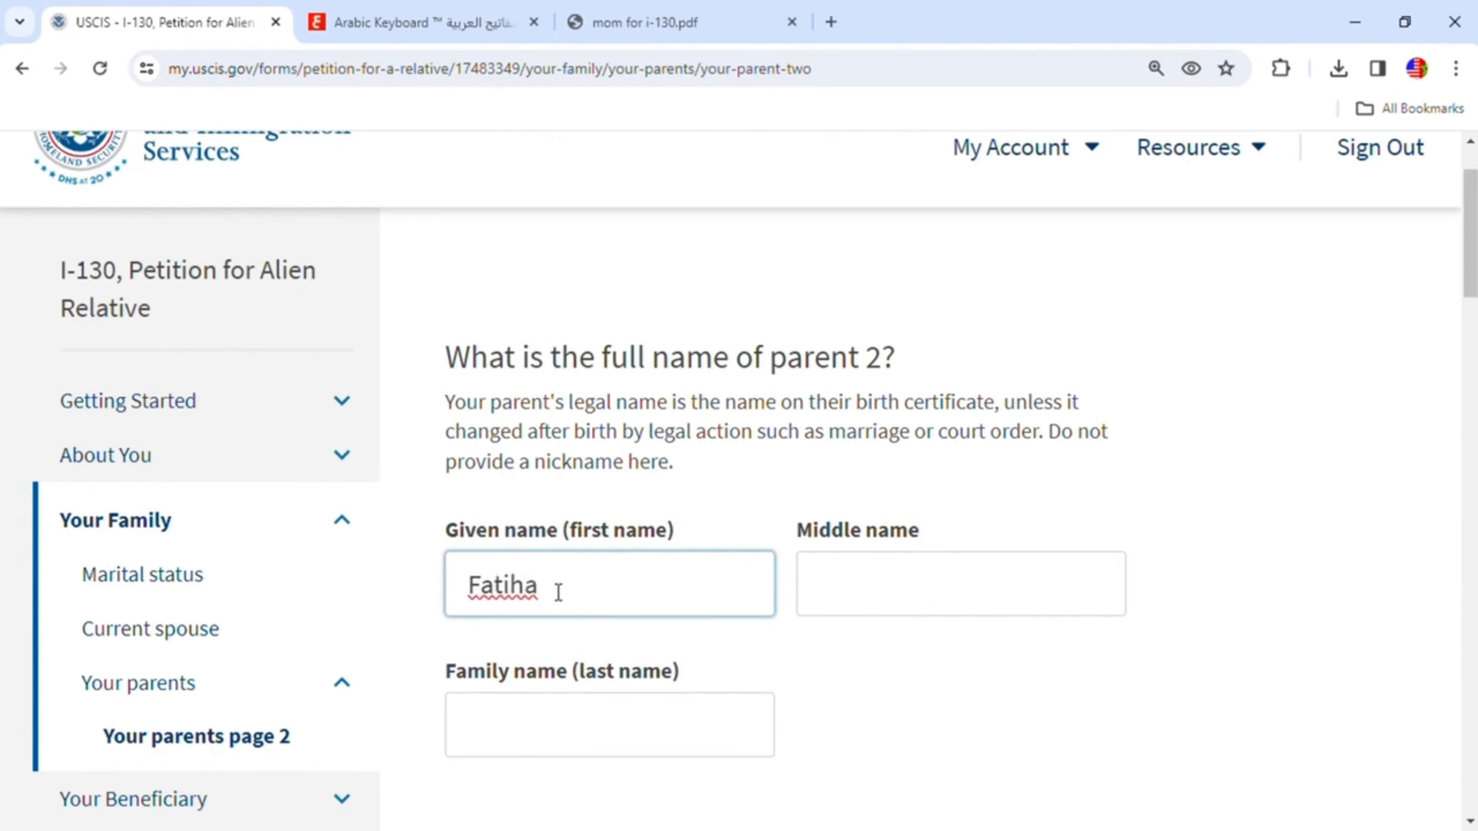
- Enter parent 2's given name and family name
scroll(556, 602, "down", 3)
left_click(531, 513)
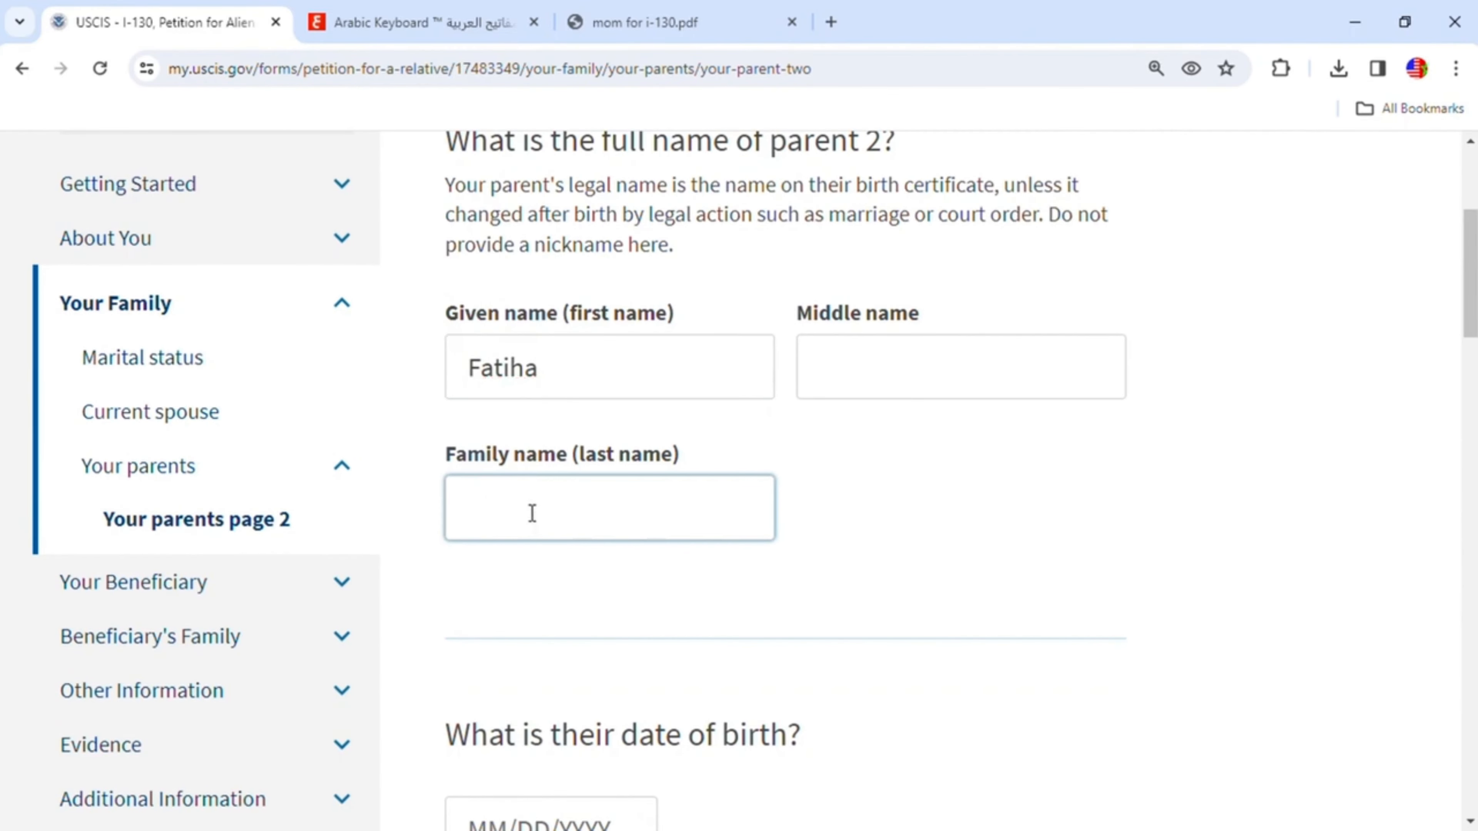
- Enter parent 2's date of birth
scroll(541, 524, "down", 3)
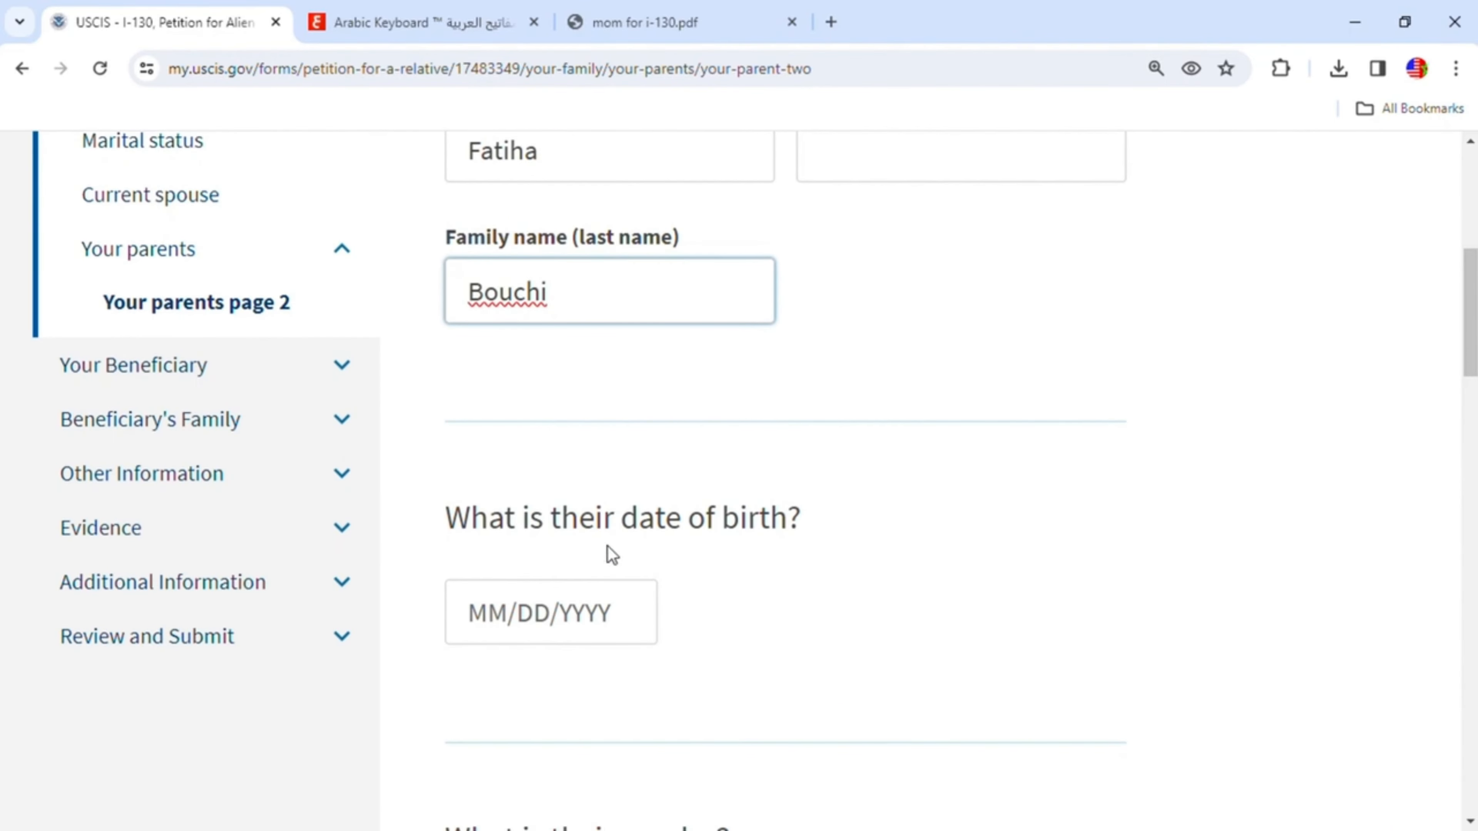
left_click(494, 618)
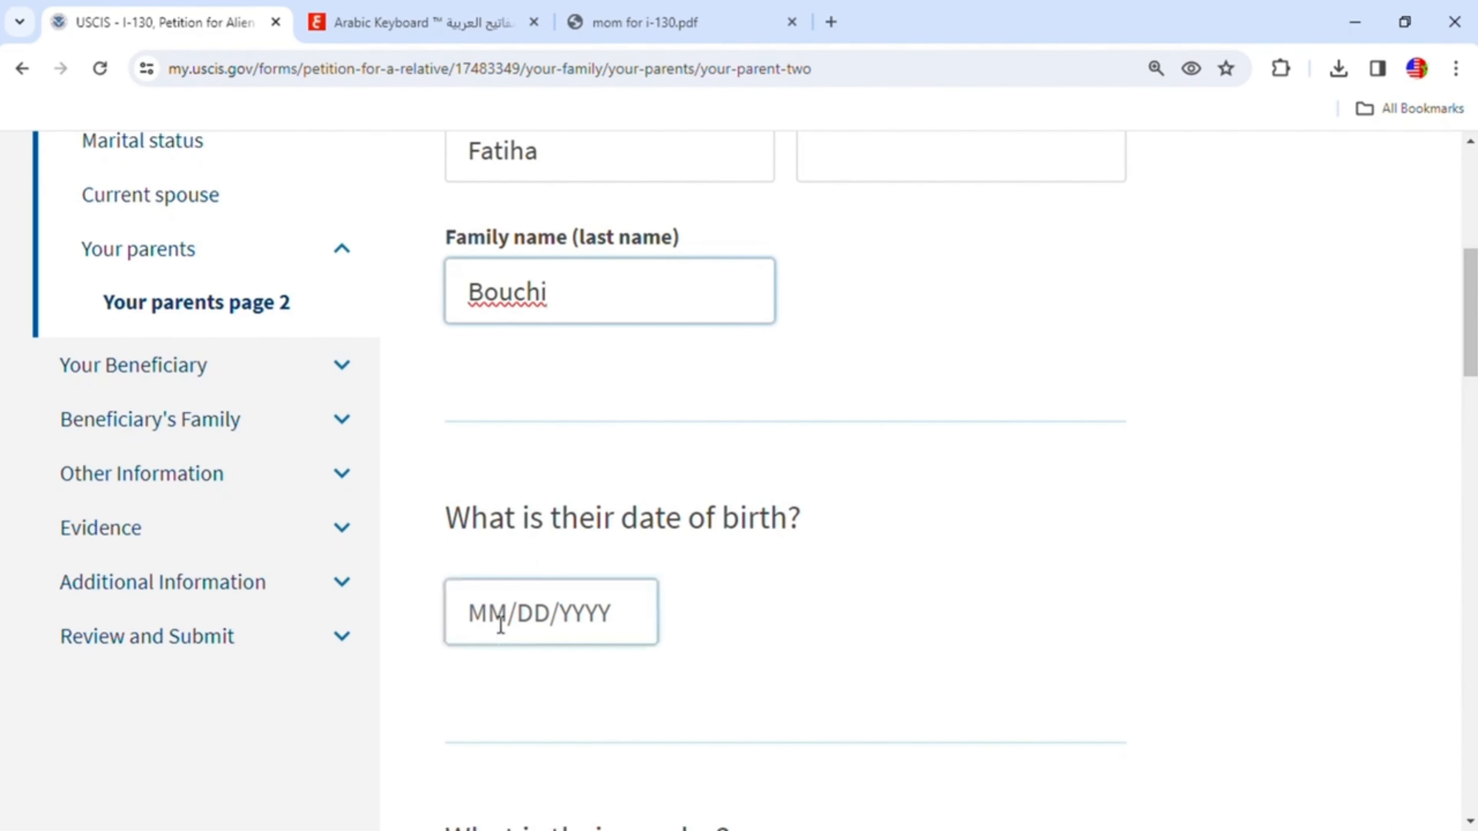
type("01/")
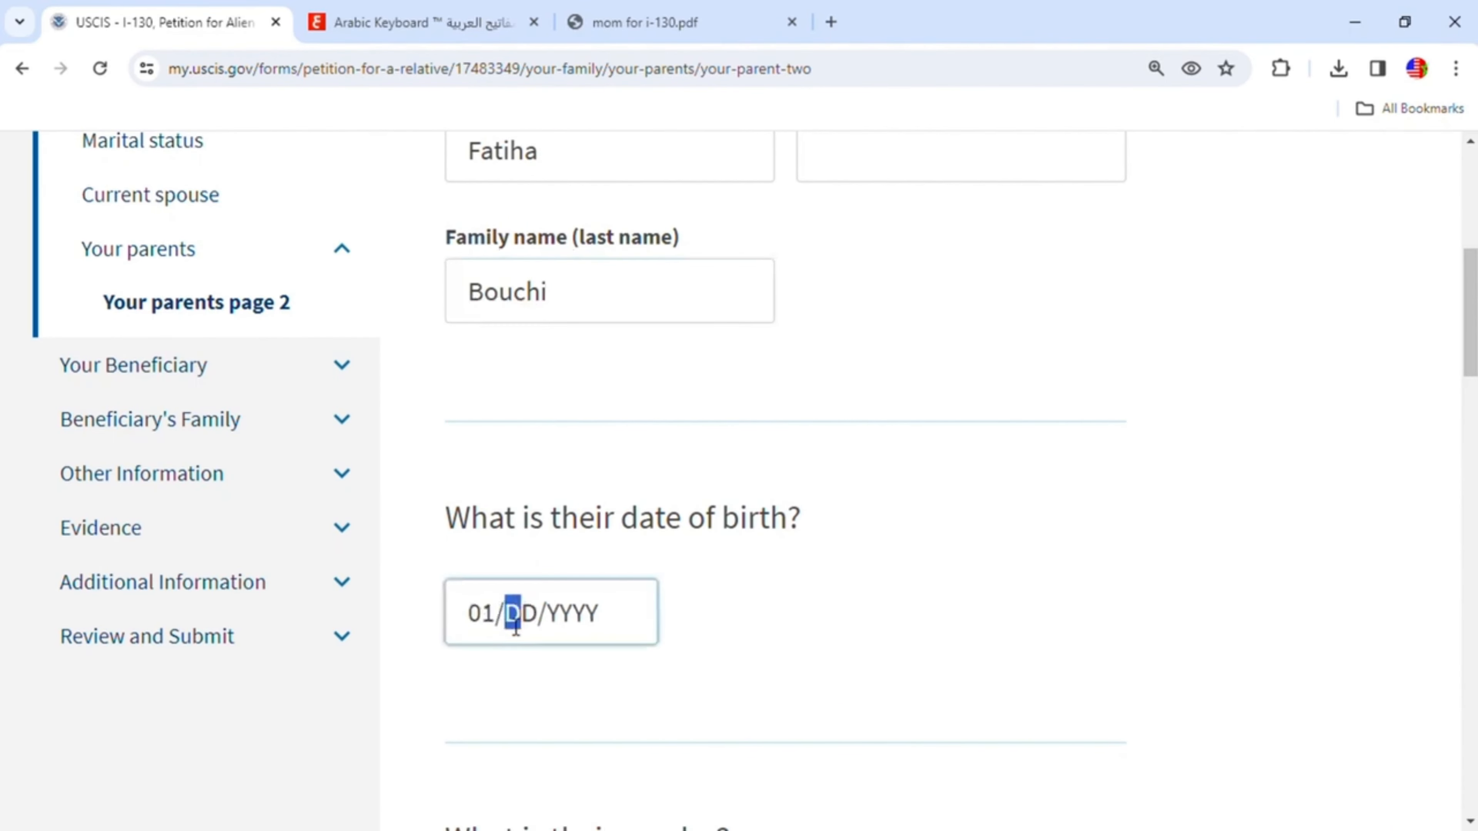
type("01/19")
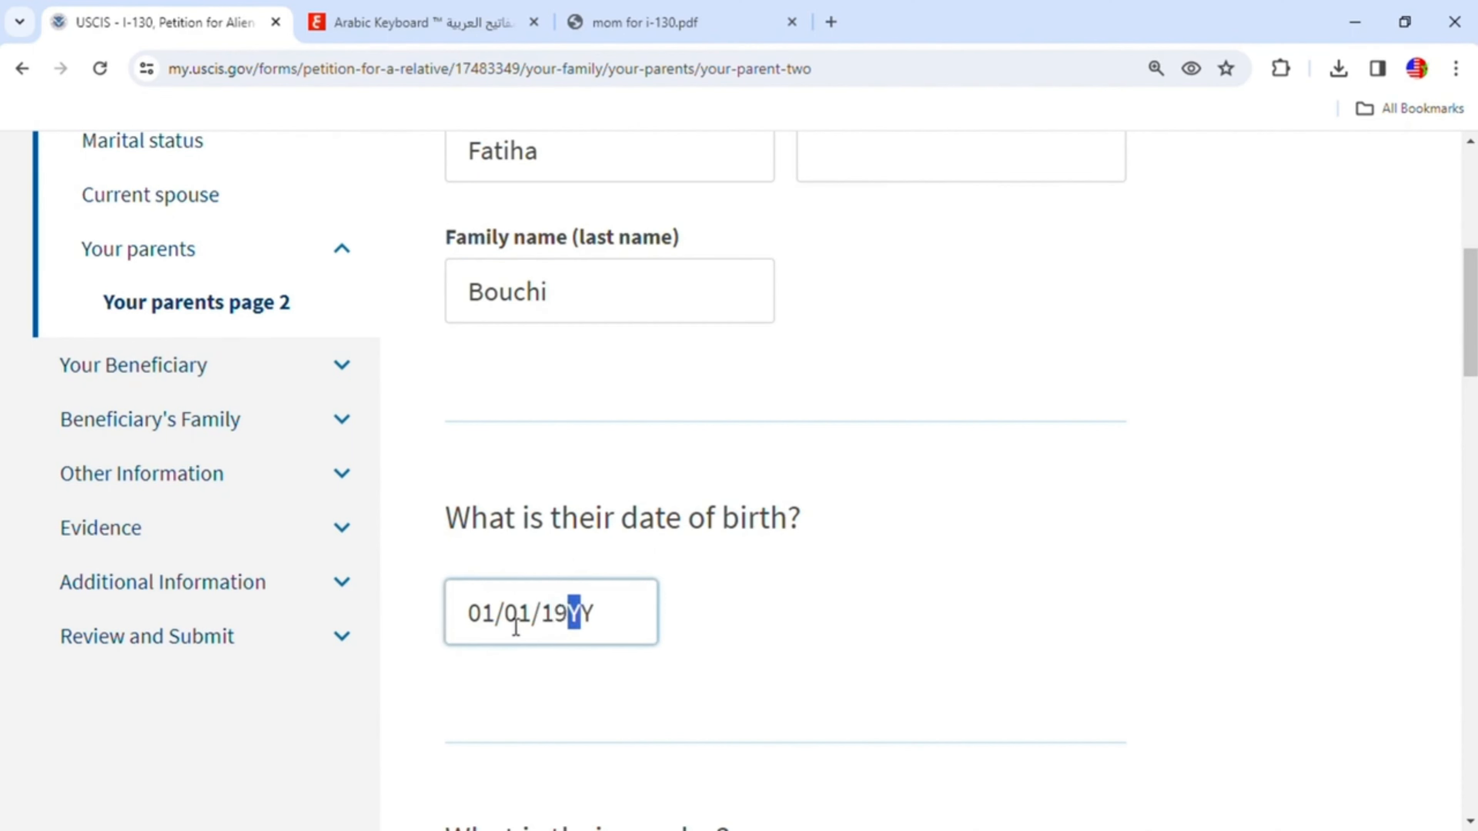
type("45")
- Select Female as parent 2's gender and Morocco as the country of birth
scroll(652, 600, "down", 1)
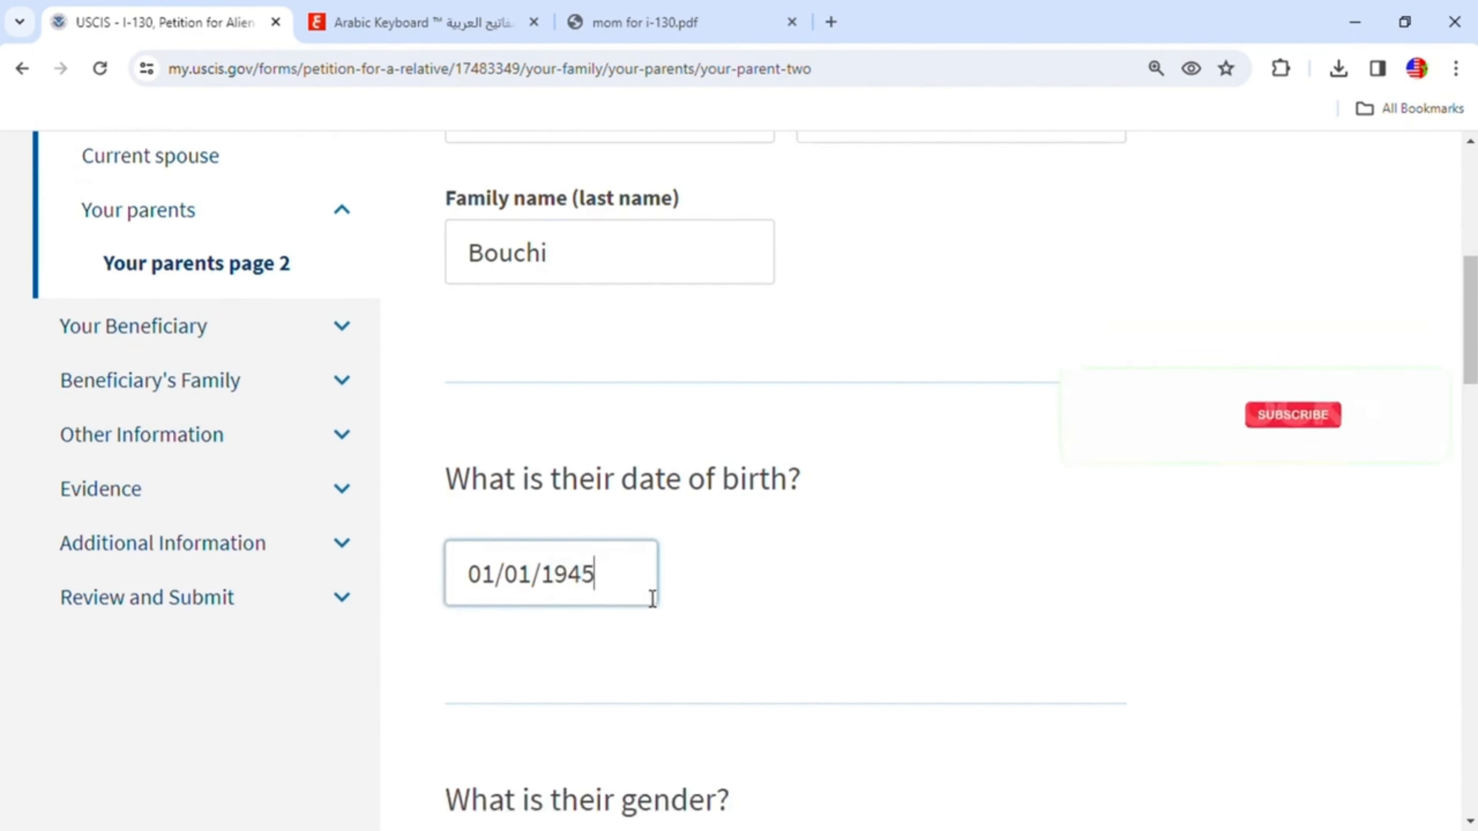
scroll(652, 600, "down", 5)
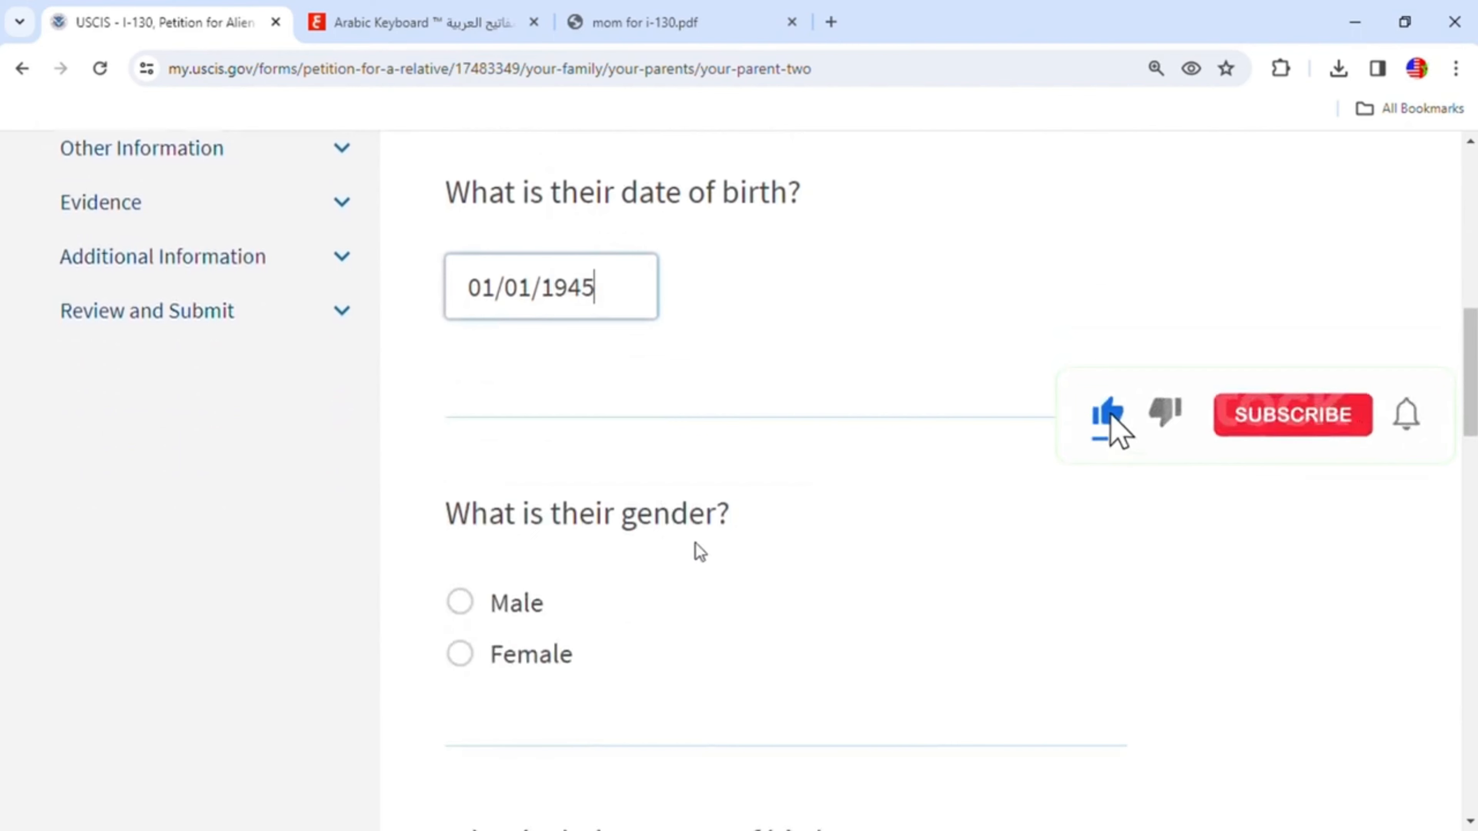
left_click(461, 655)
scroll(756, 628, "down", 7)
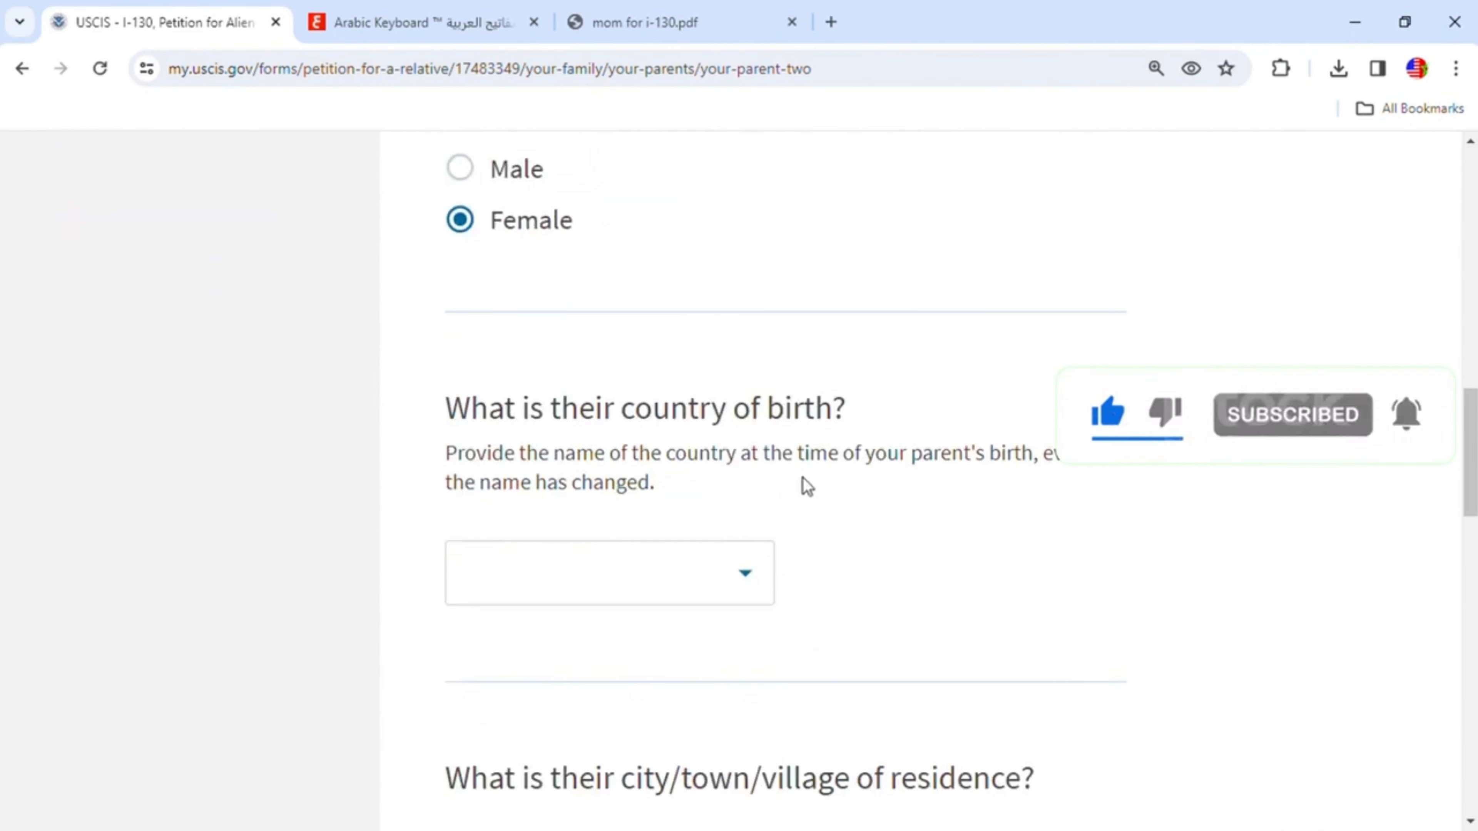
left_click(685, 586)
type("m")
scroll(639, 482, "down", 15)
scroll(639, 482, "down", 8)
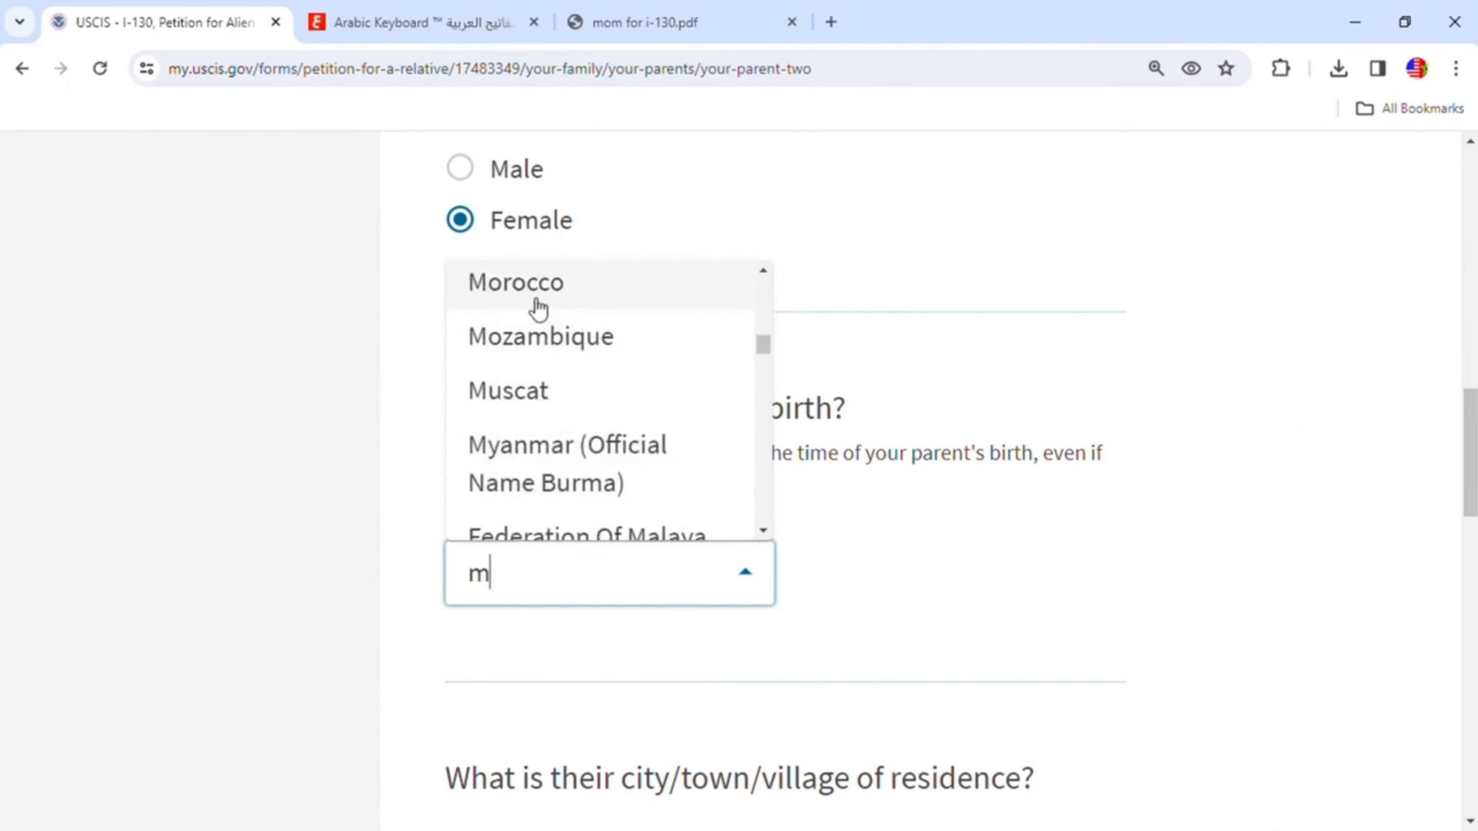
left_click(540, 313)
- Enter Khenifra as parent 2's city of residence
scroll(755, 466, "down", 3)
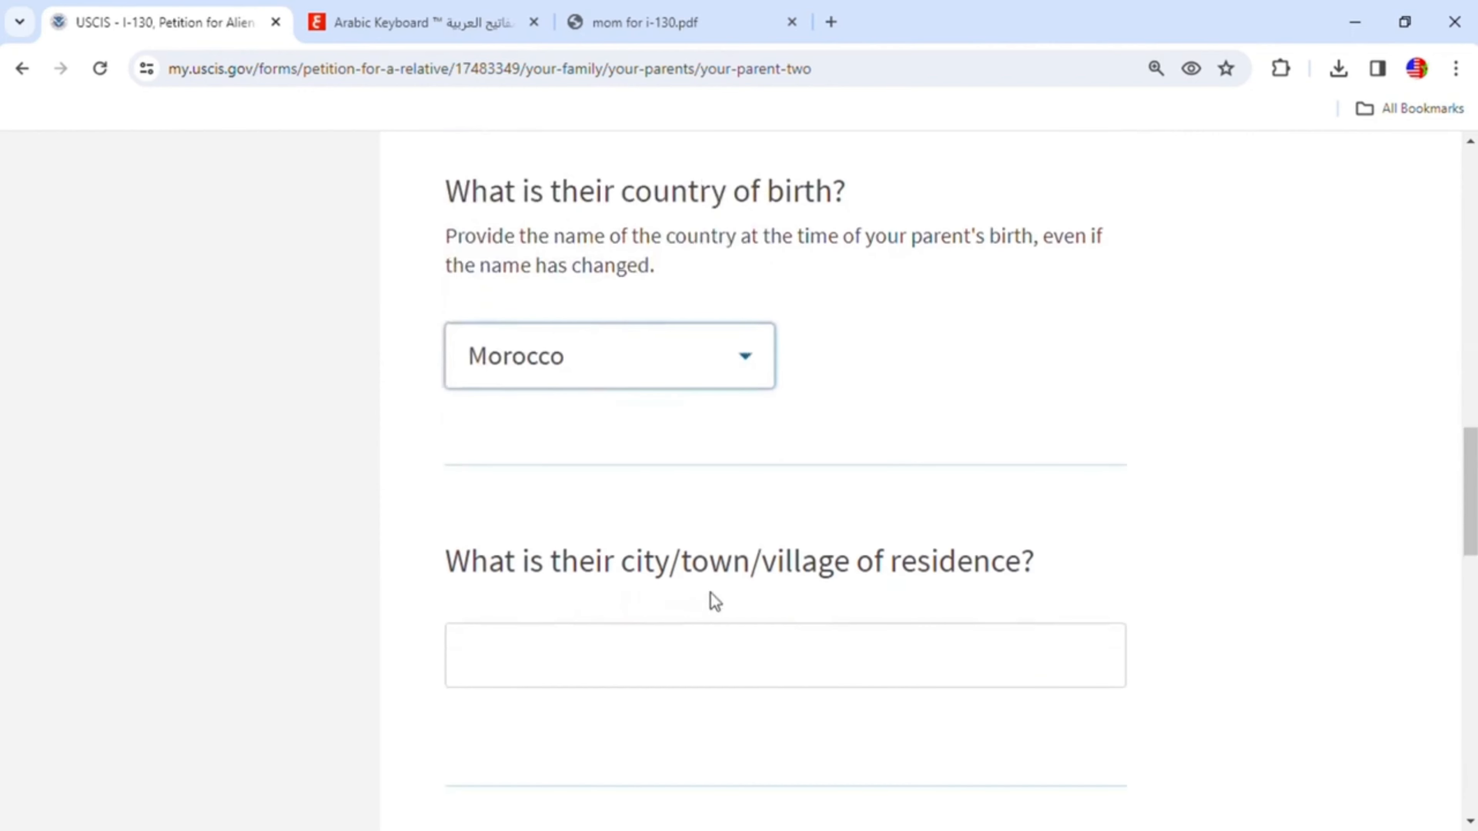
left_click(905, 649)
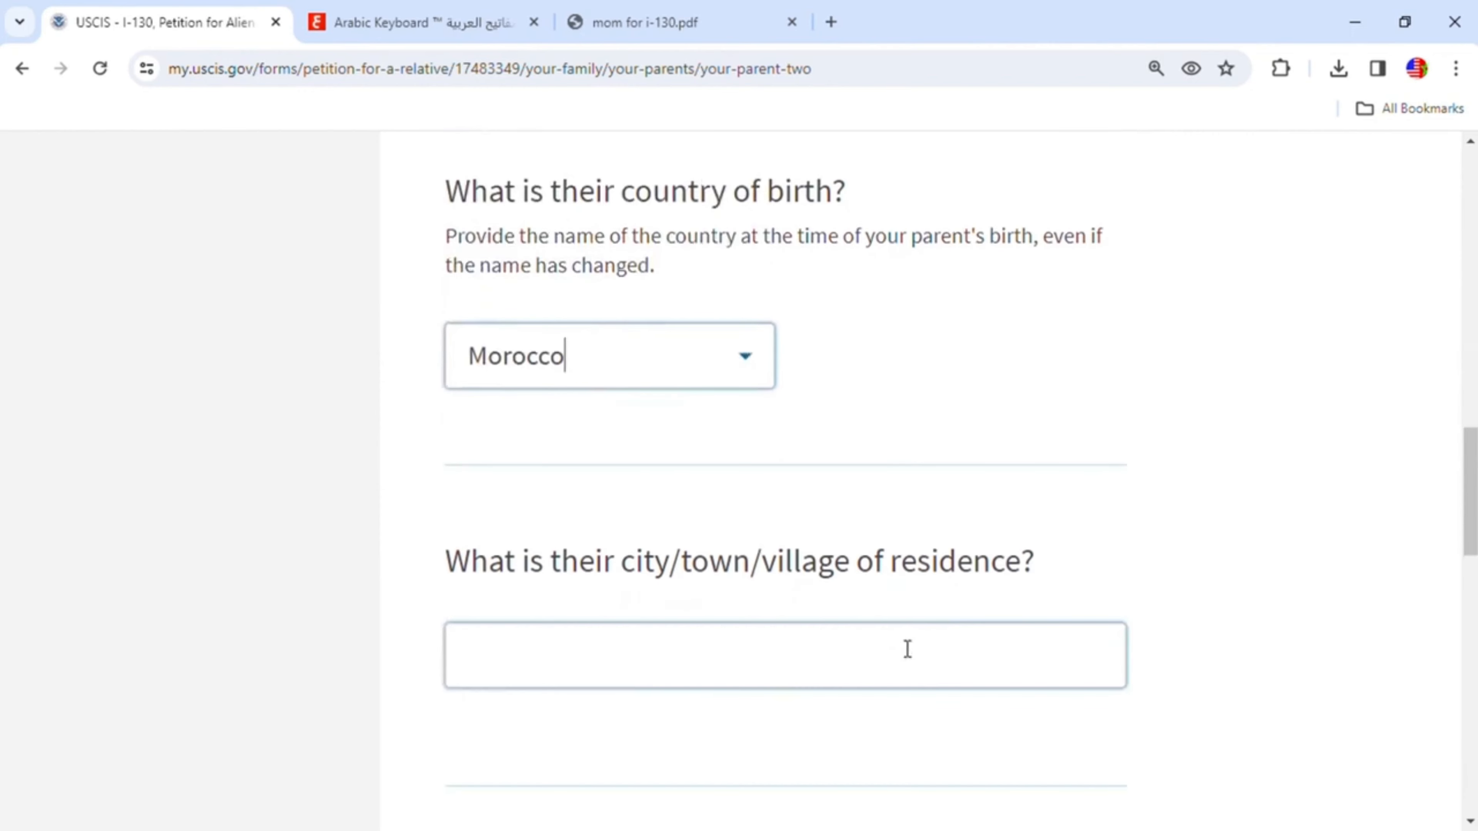
type("enifra")
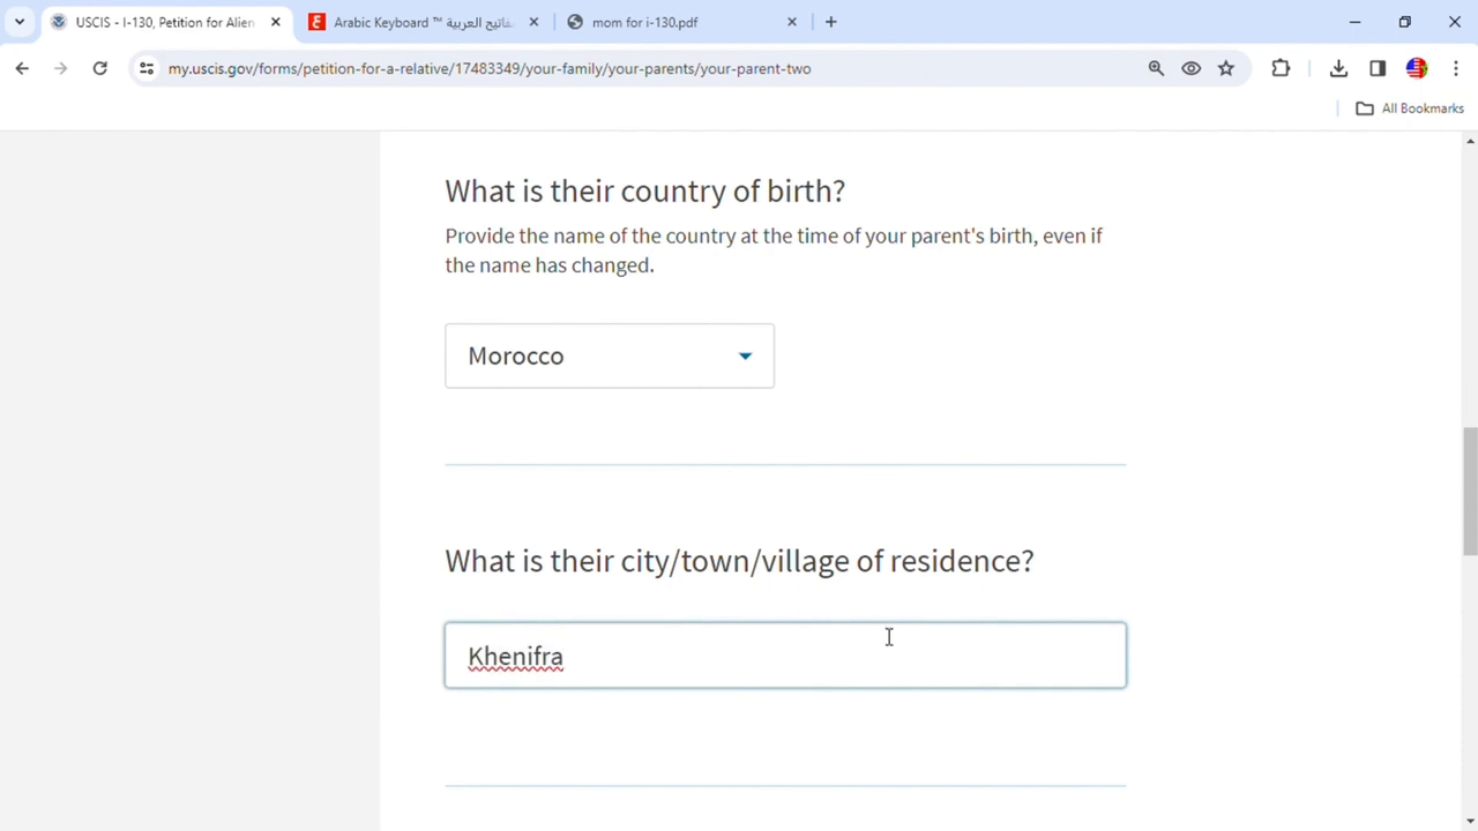
scroll(889, 637, "down", 5)
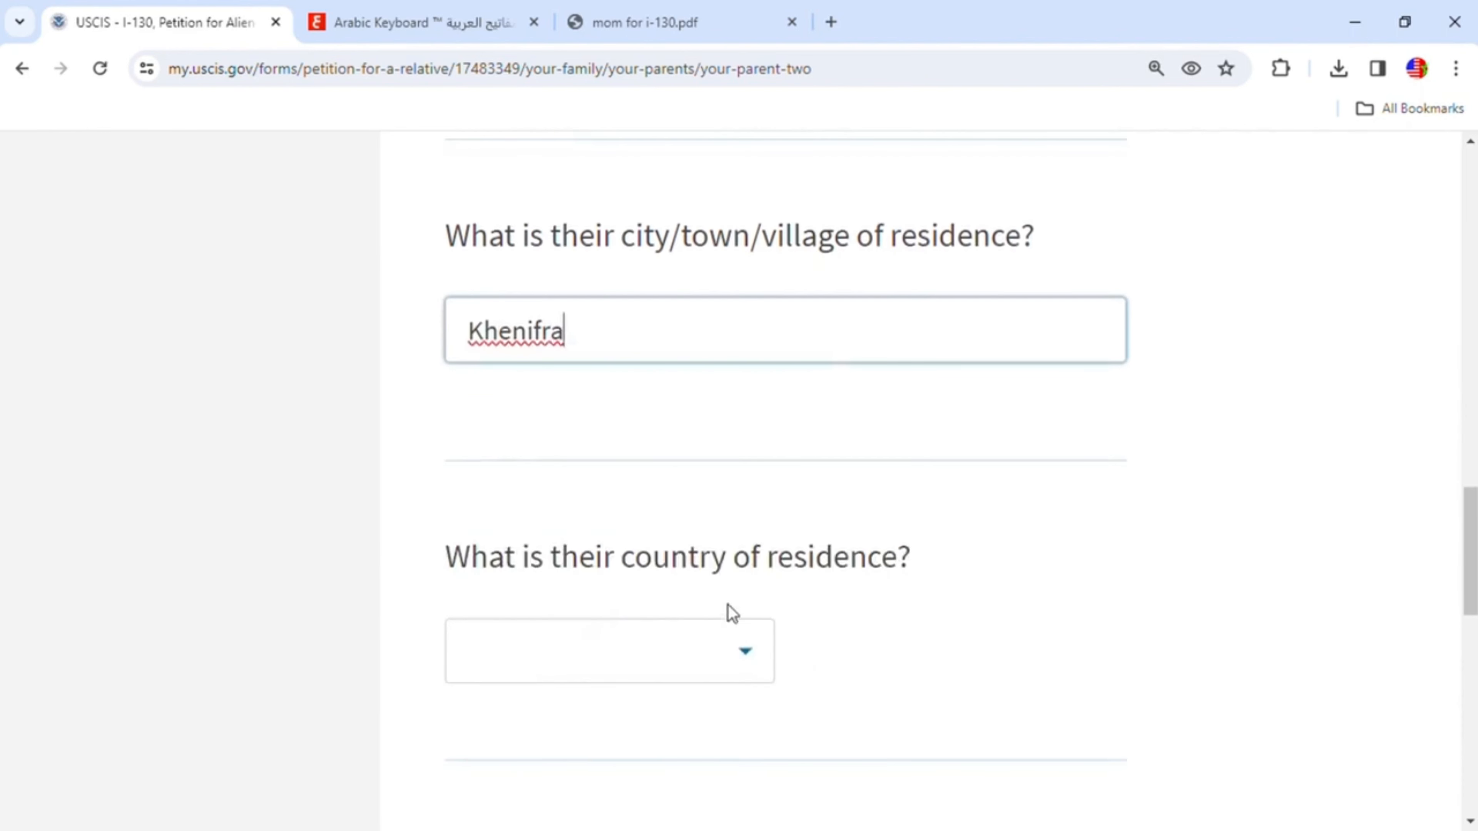
- Select Morocco as parent 2's country of residence and continue to the next page
left_click(765, 657)
type("m")
scroll(706, 579, "down", 10)
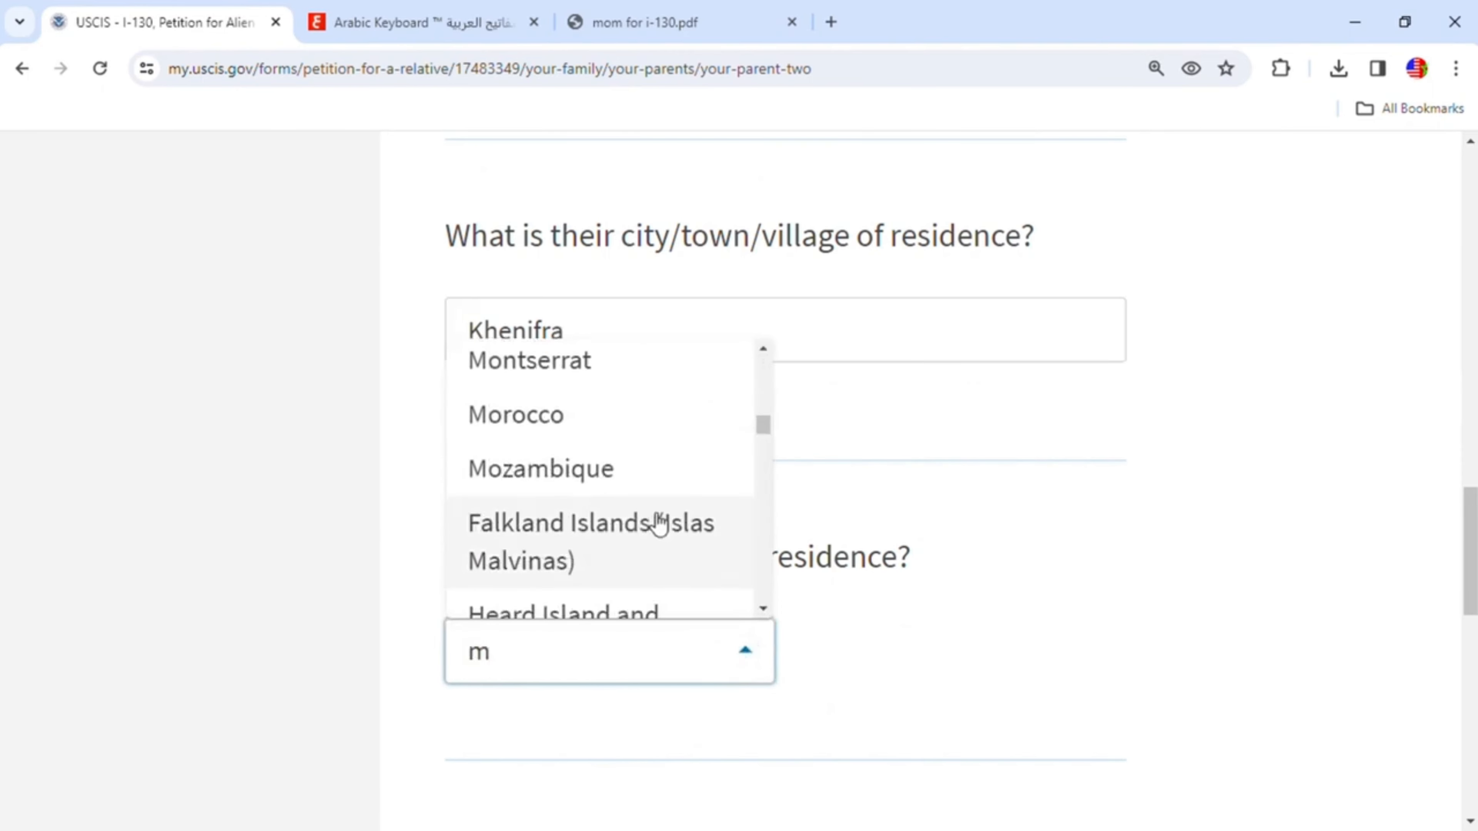
left_click(518, 419)
scroll(989, 616, "down", 3)
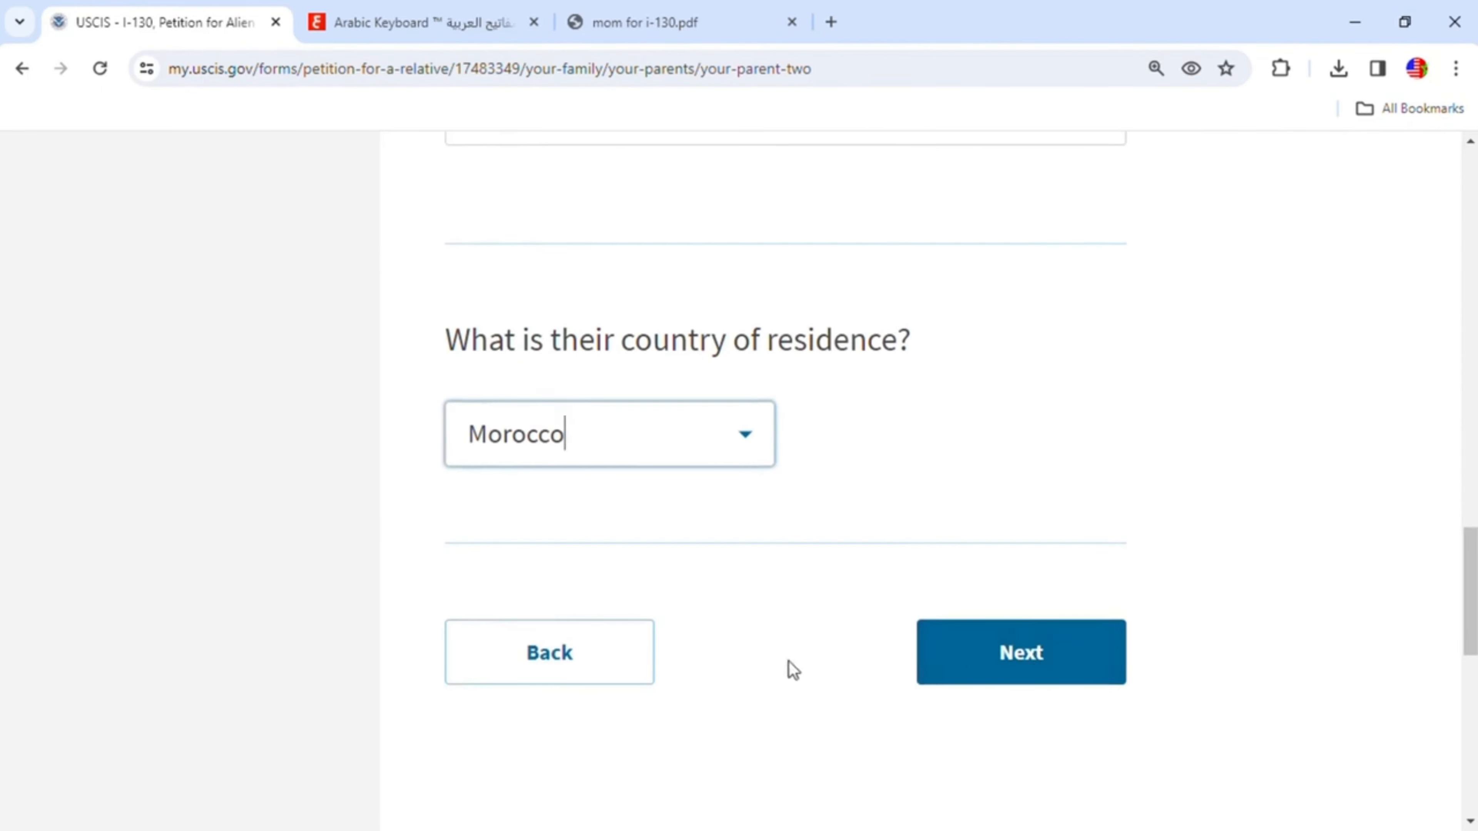
left_click(1018, 655)
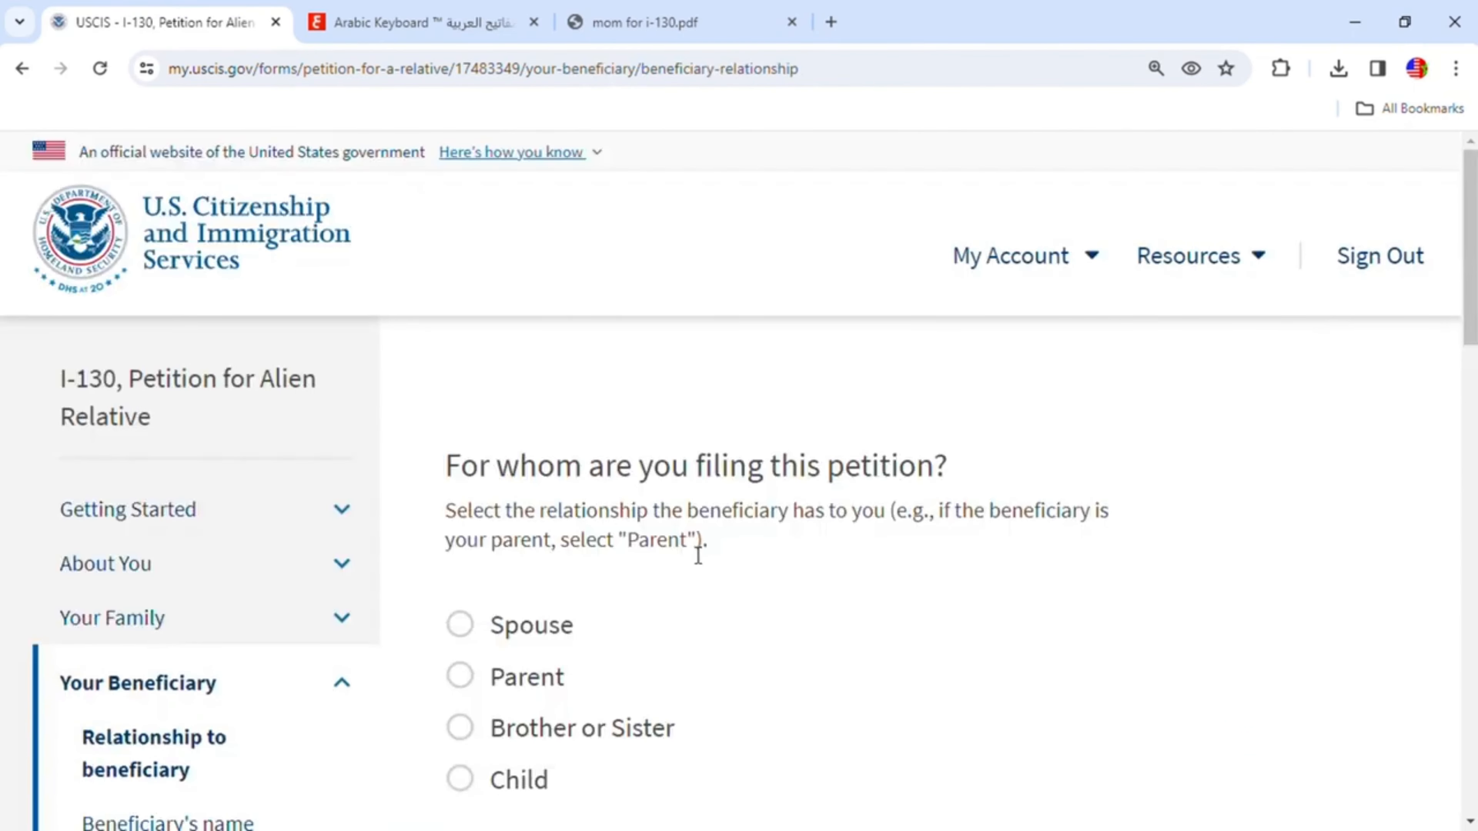
- Choose Parent as the beneficiary's relationship to you
scroll(881, 594, "down", 2)
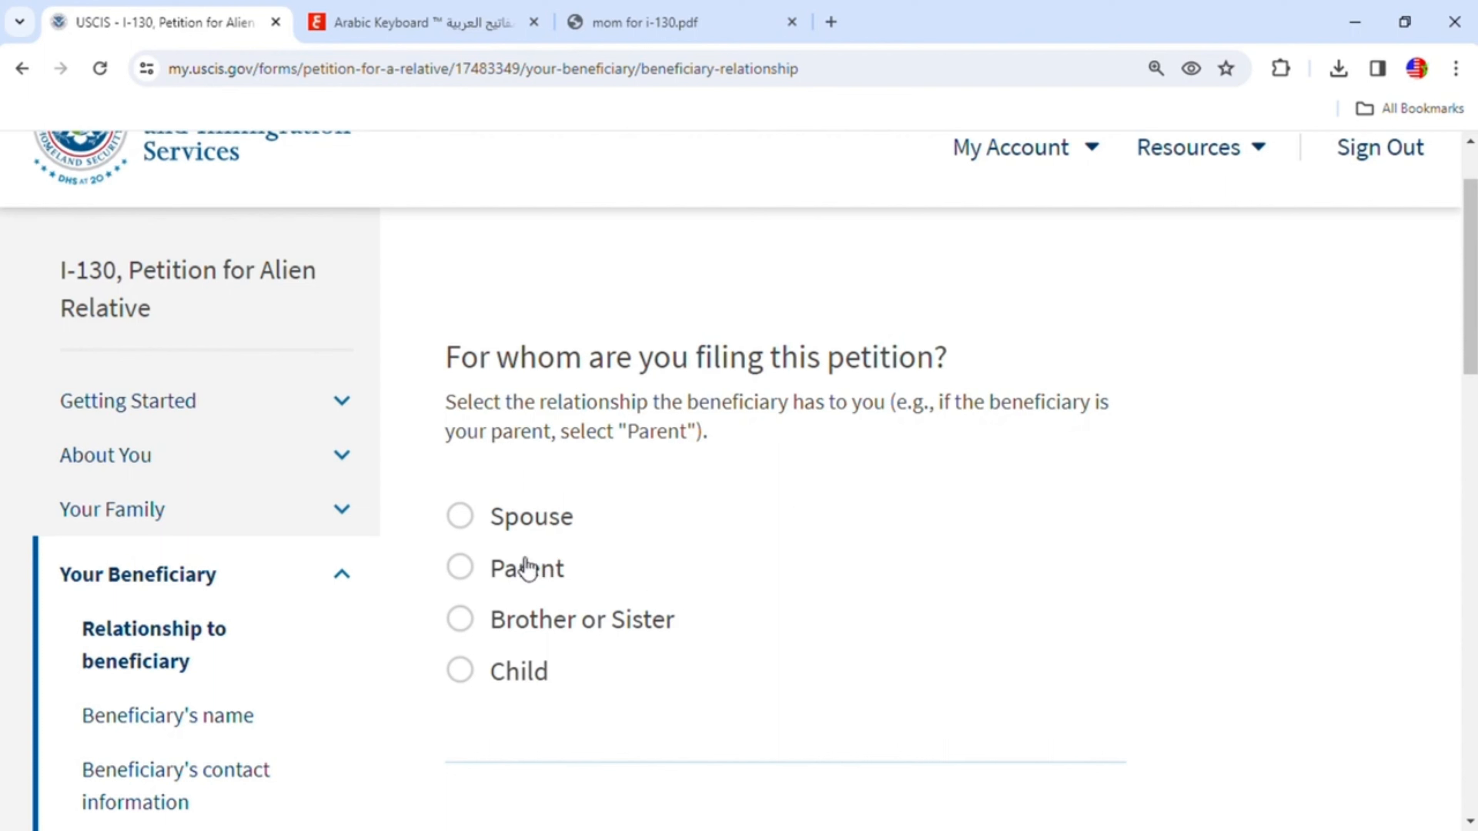
left_click(468, 568)
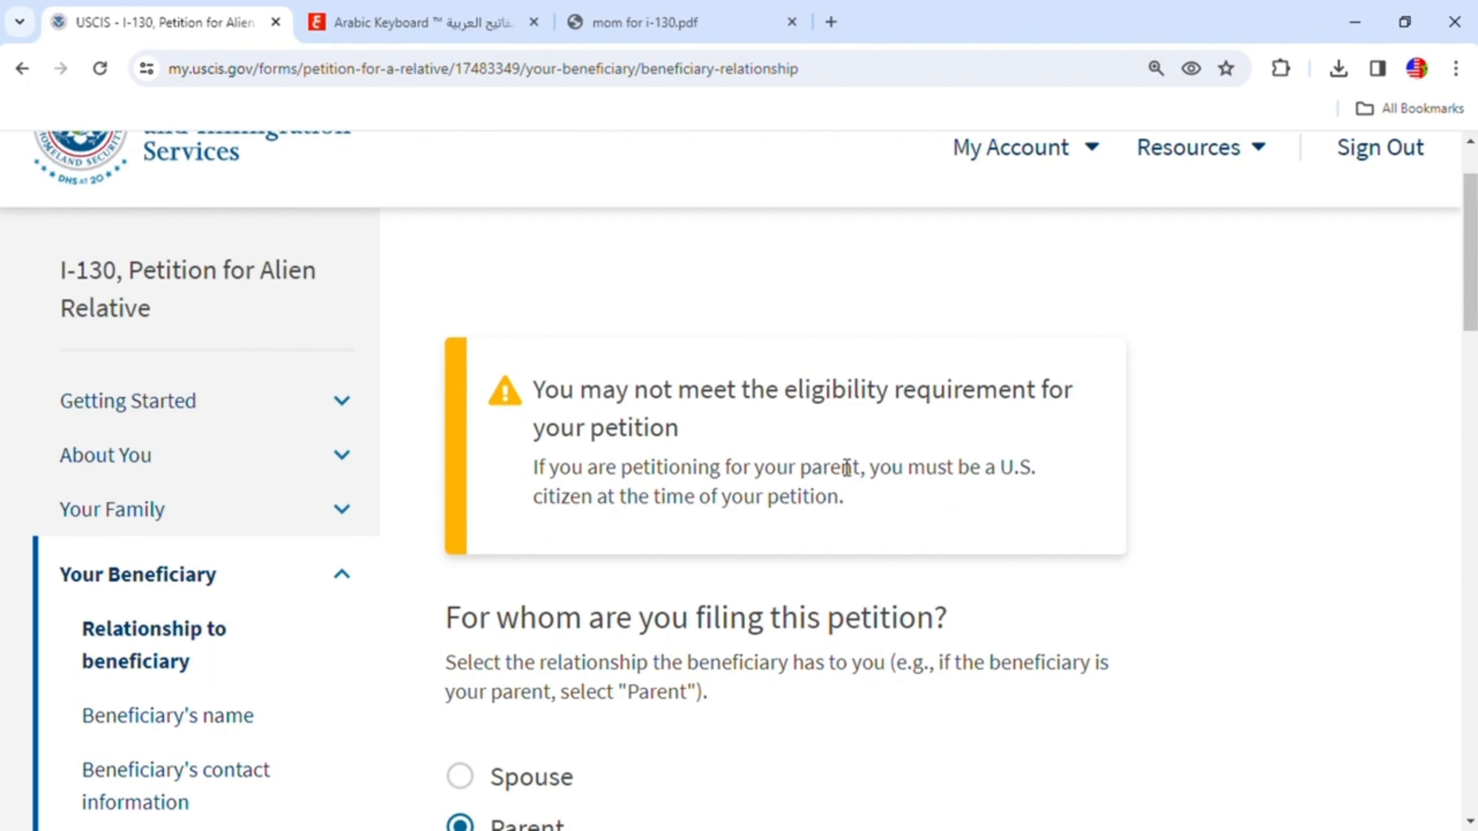
- Answer No to whether anyone else has ever filed a petition for the beneficiary, then continue
scroll(908, 506, "down", 5)
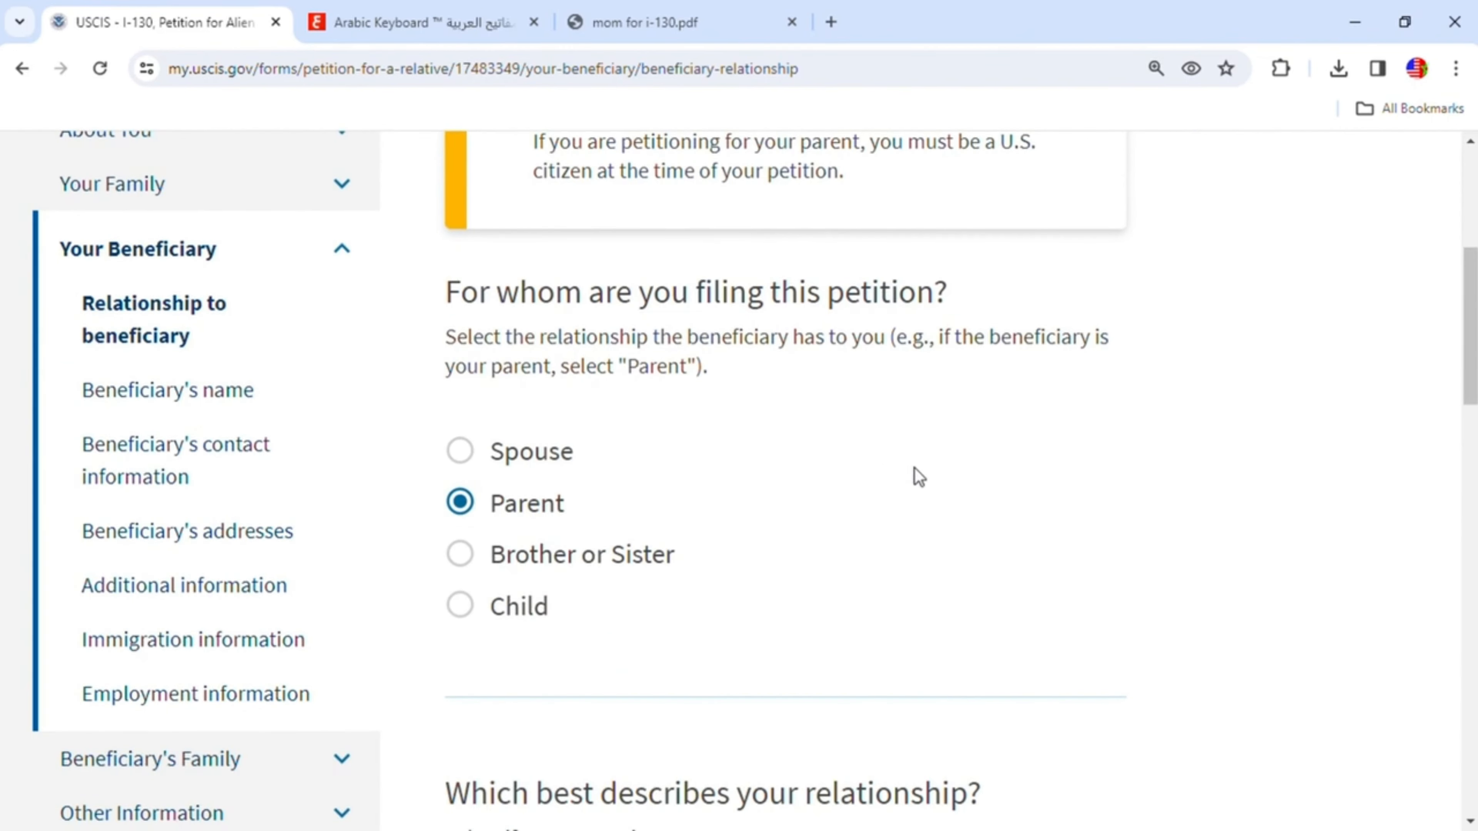
scroll(917, 478, "down", 5)
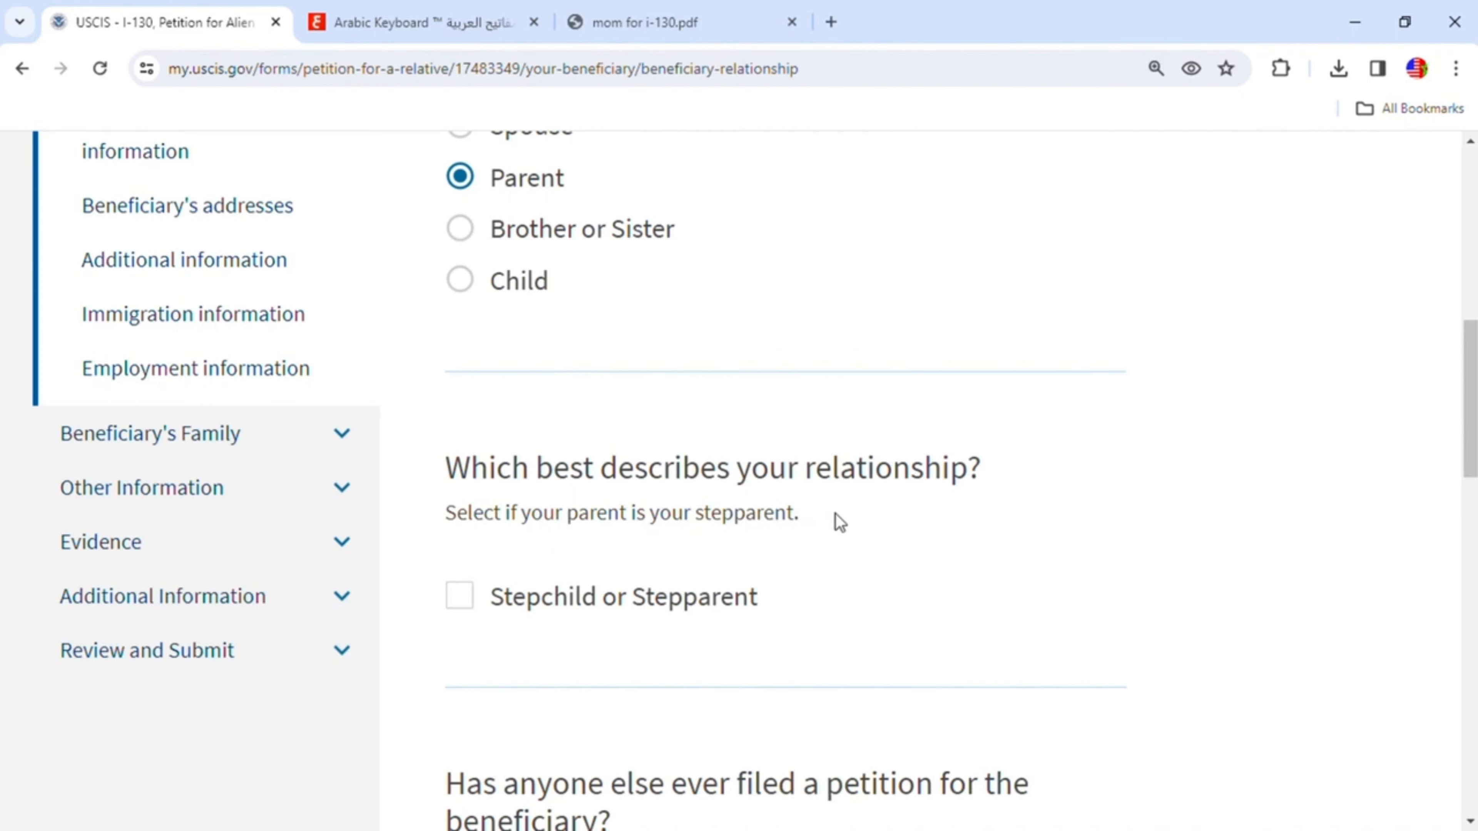
scroll(845, 528, "down", 3)
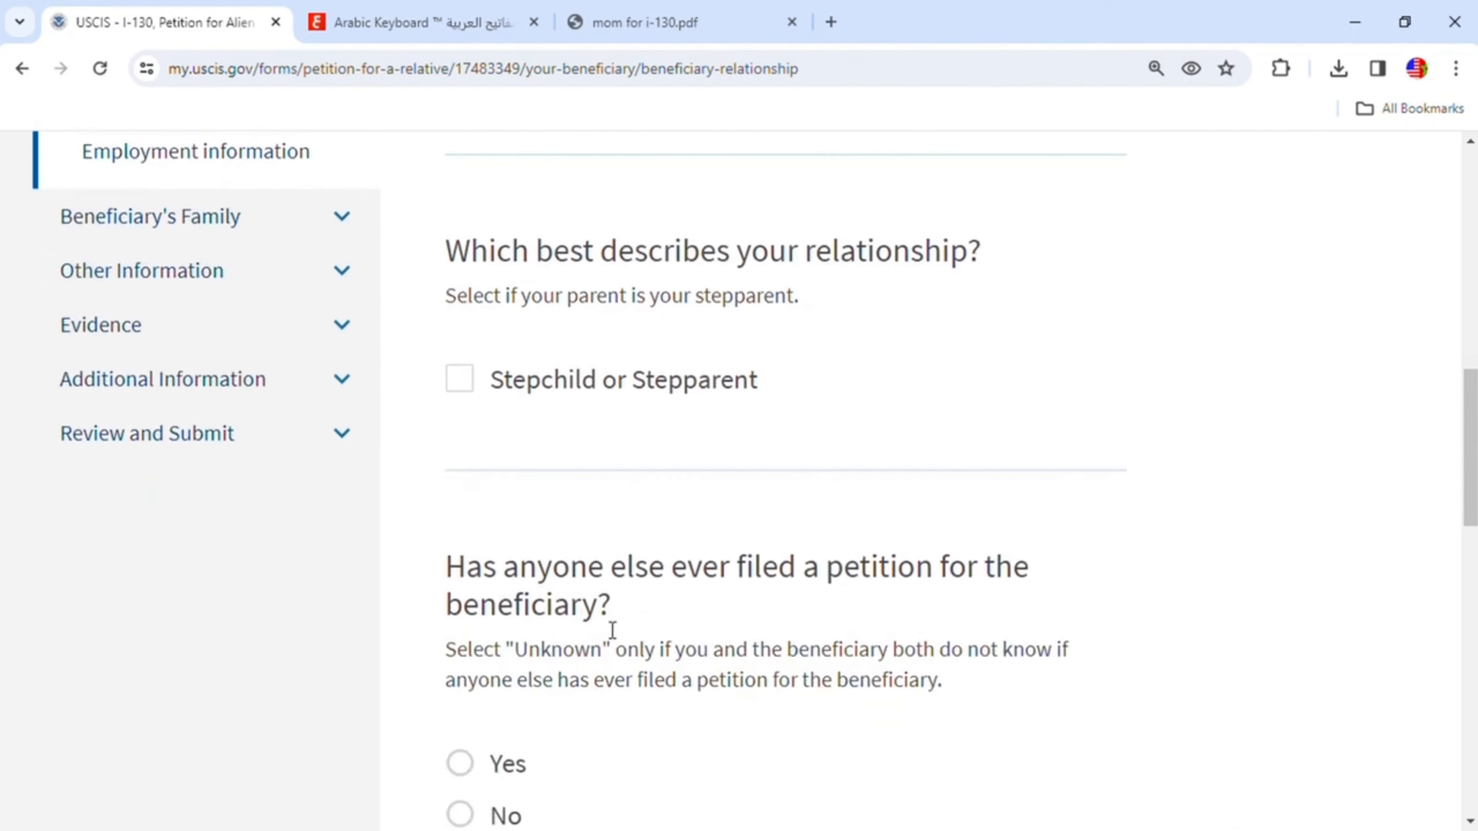
scroll(678, 582, "down", 1)
scroll(682, 623, "down", 1)
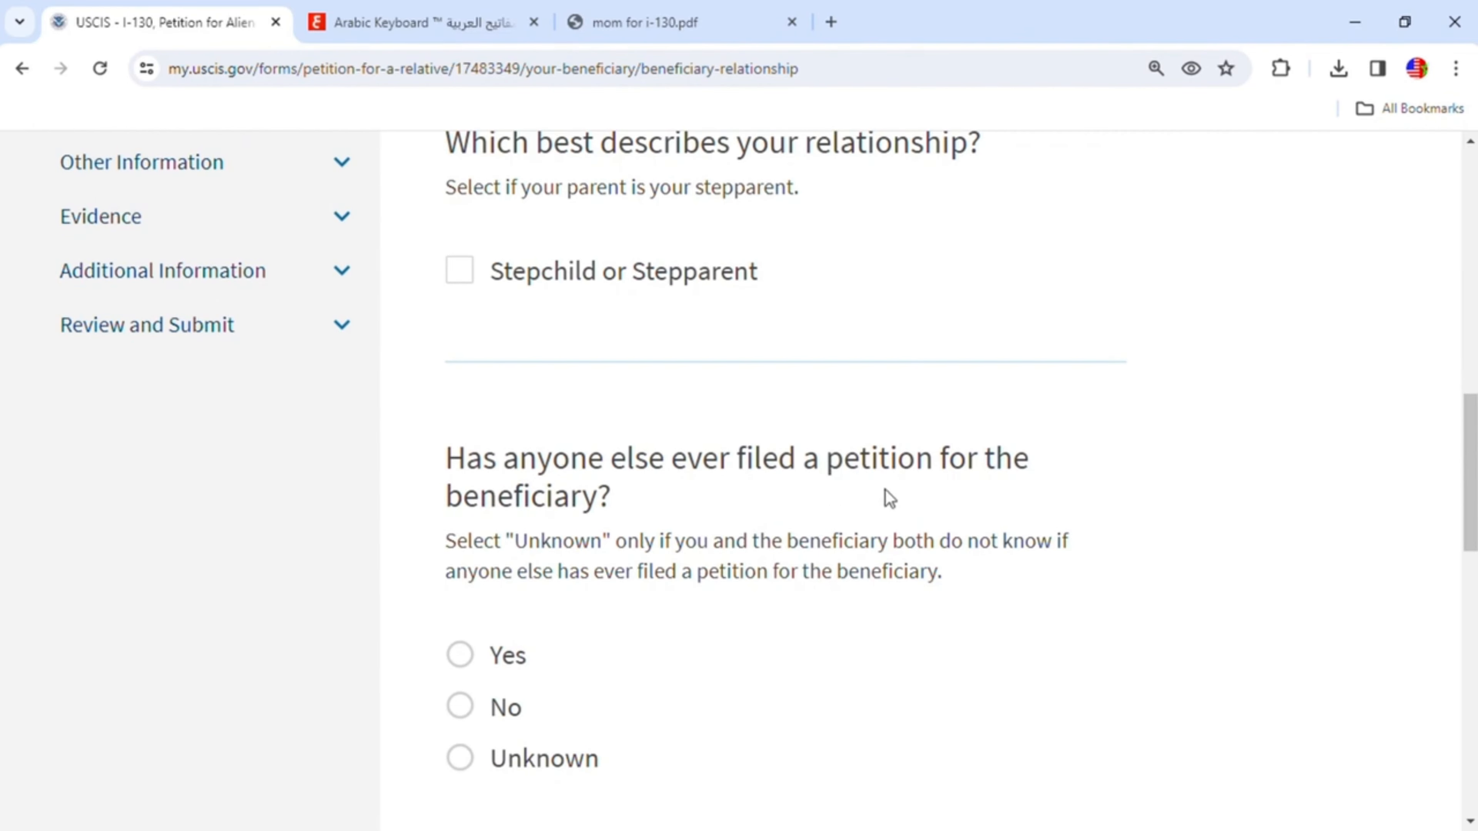
left_click(478, 715)
scroll(608, 637, "down", 5)
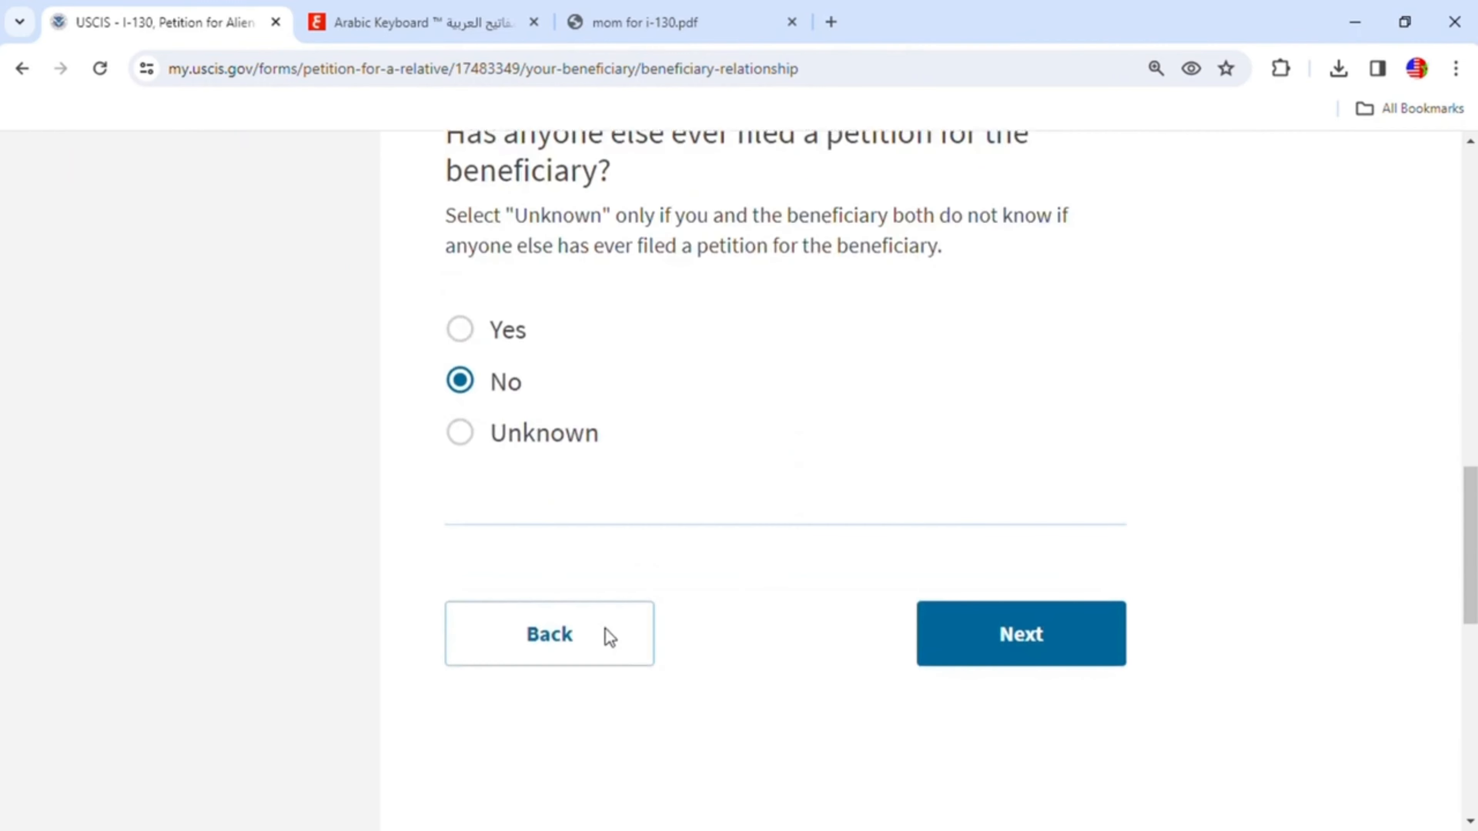
left_click(986, 633)
- Enter the beneficiary's given name and family name
scroll(1012, 571, "down", 3)
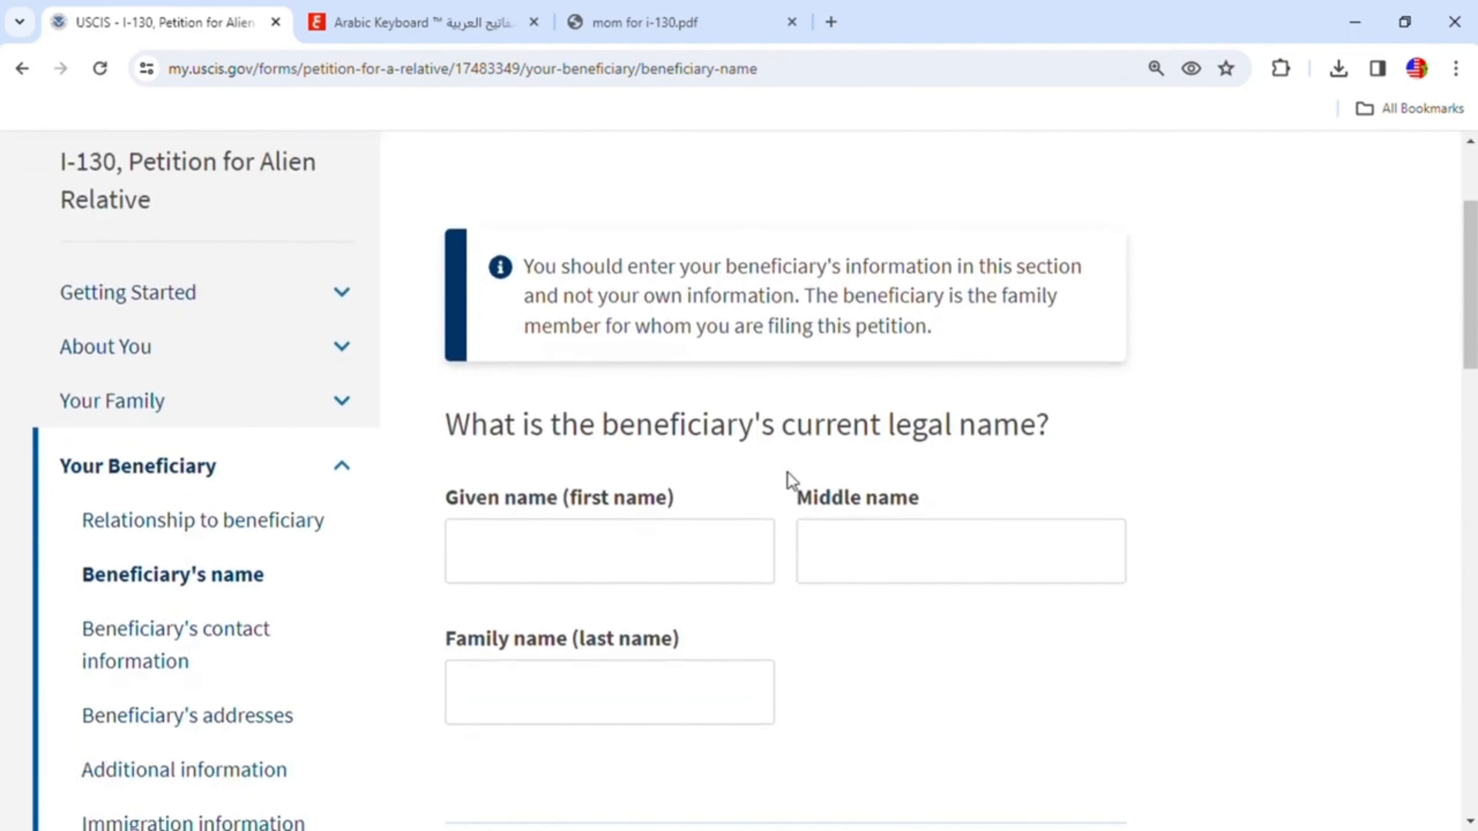
left_click(648, 579)
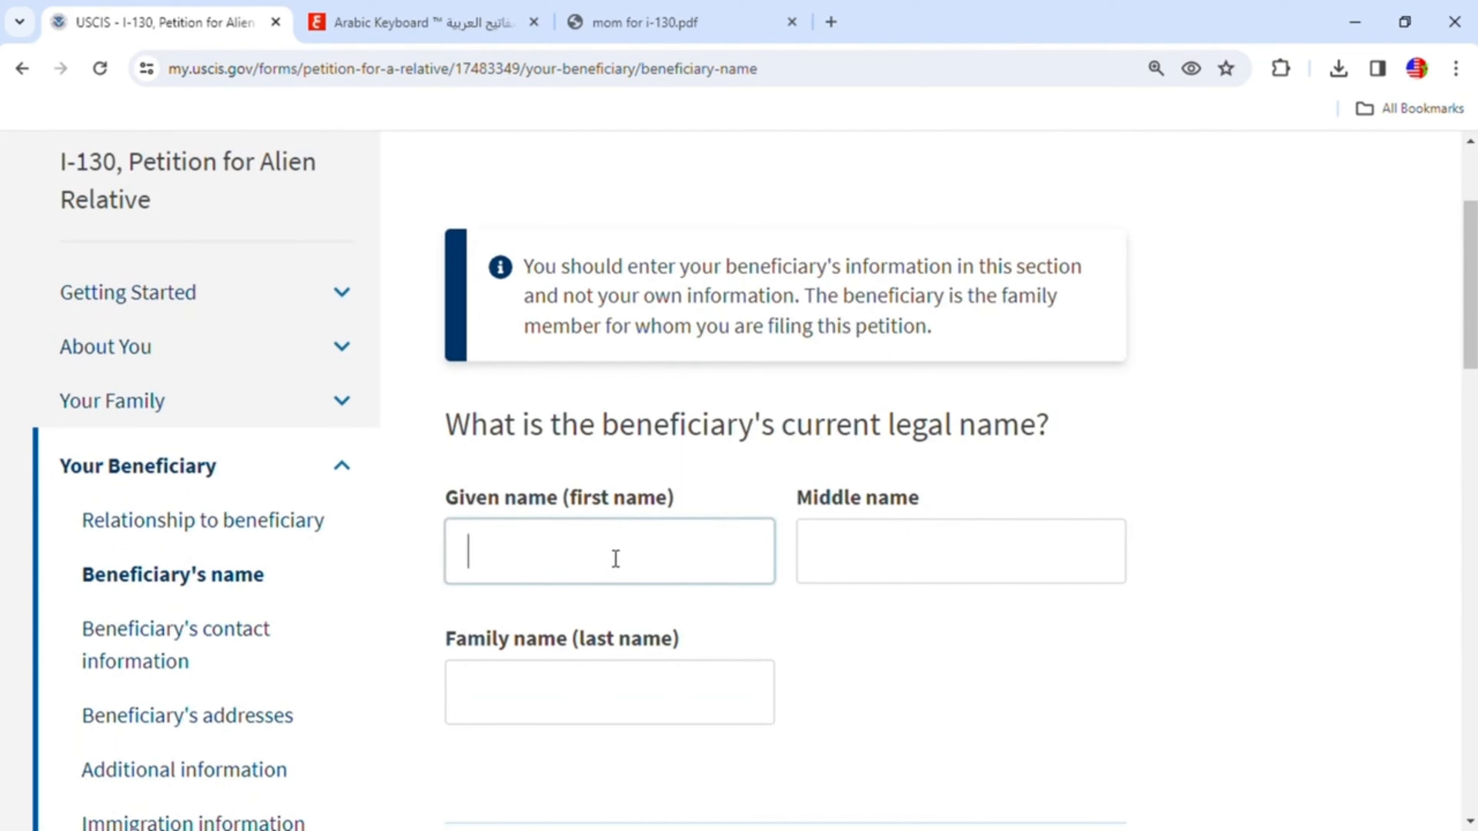
left_click(607, 699)
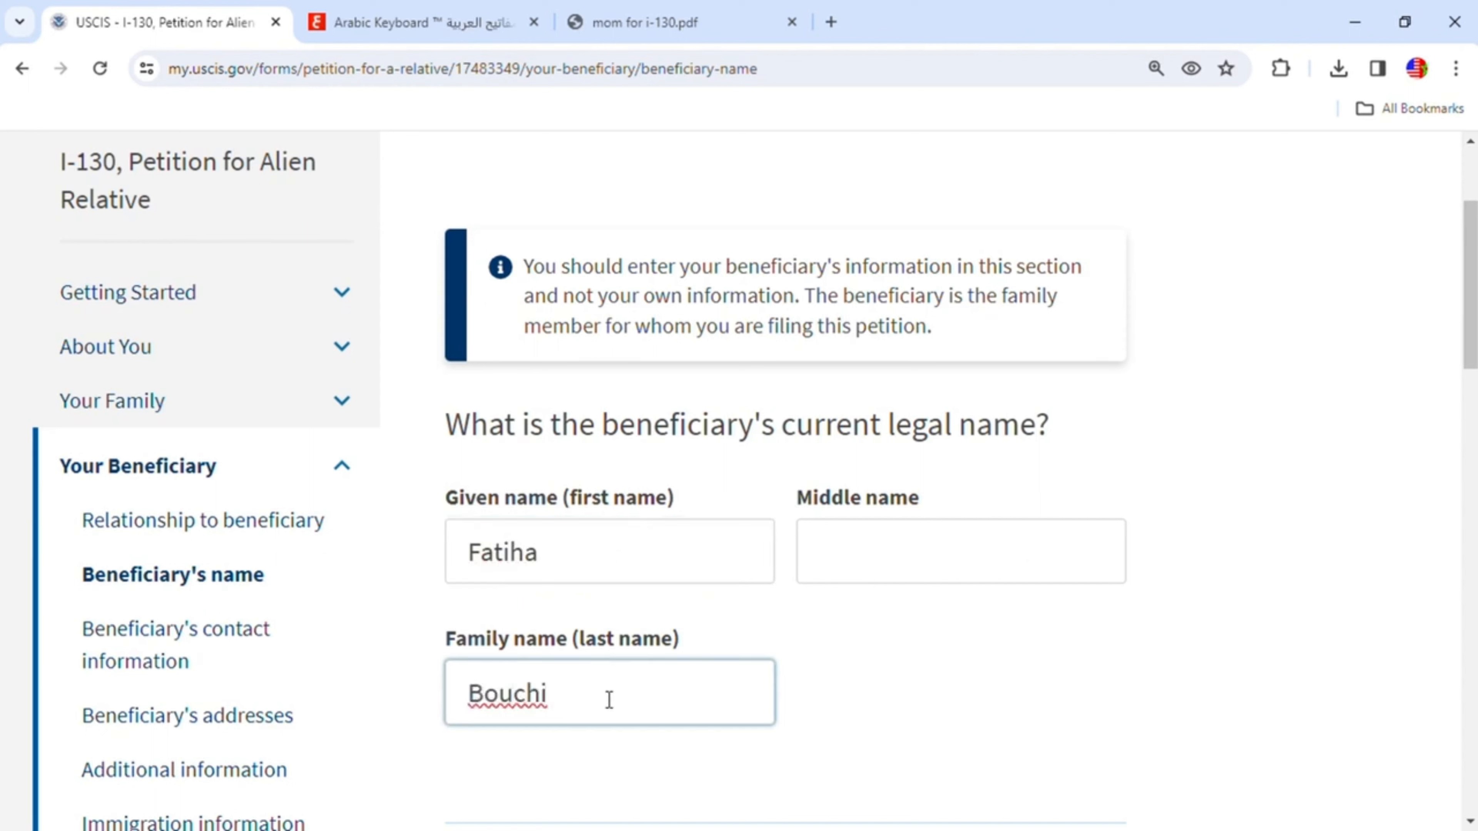
- Leave the other-names fields blank and continue to the beneficiary's contact information page
scroll(607, 699, "down", 3)
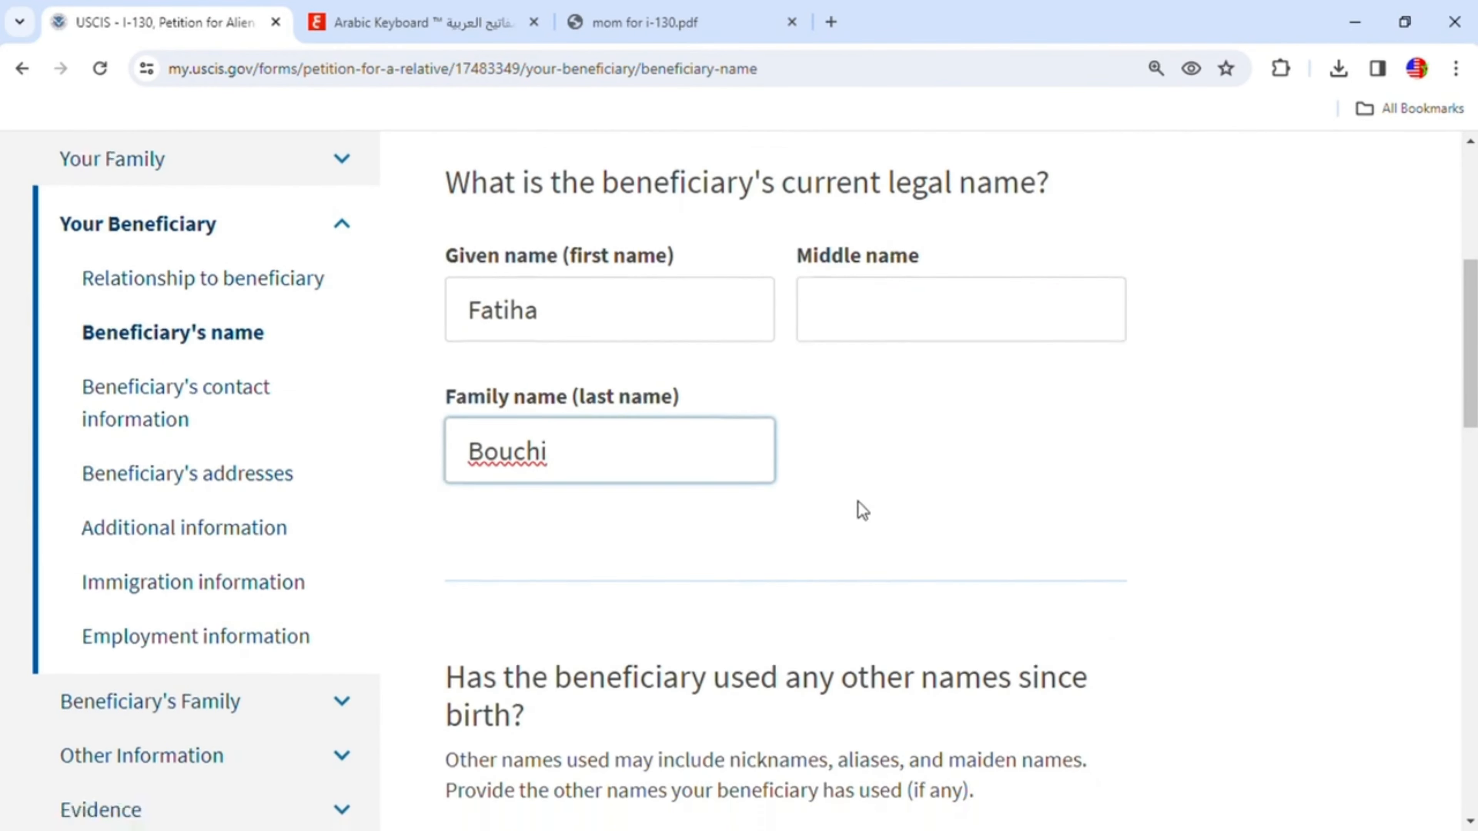
scroll(861, 503, "down", 2)
scroll(815, 483, "down", 1)
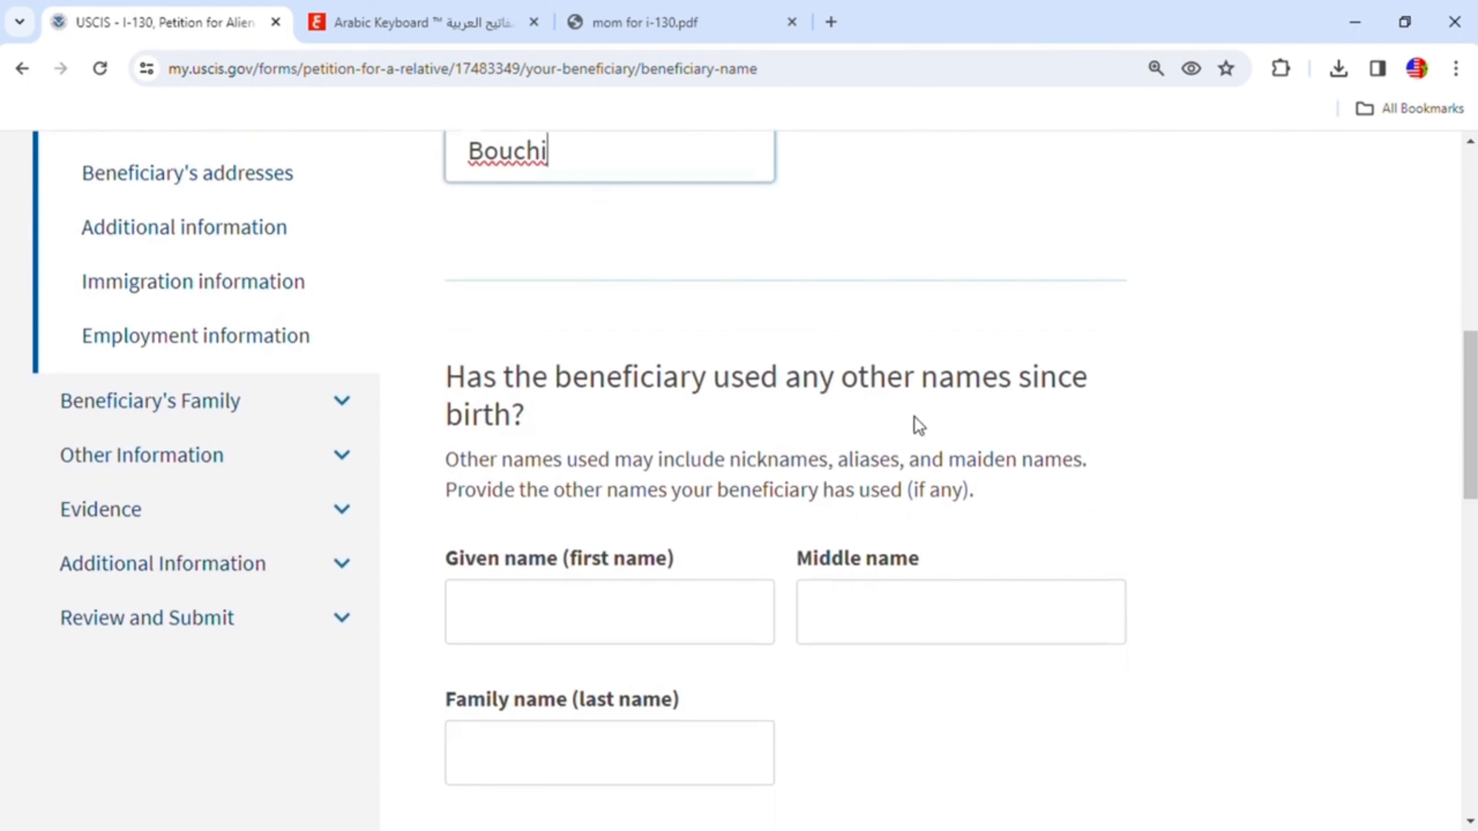
scroll(771, 585, "down", 1)
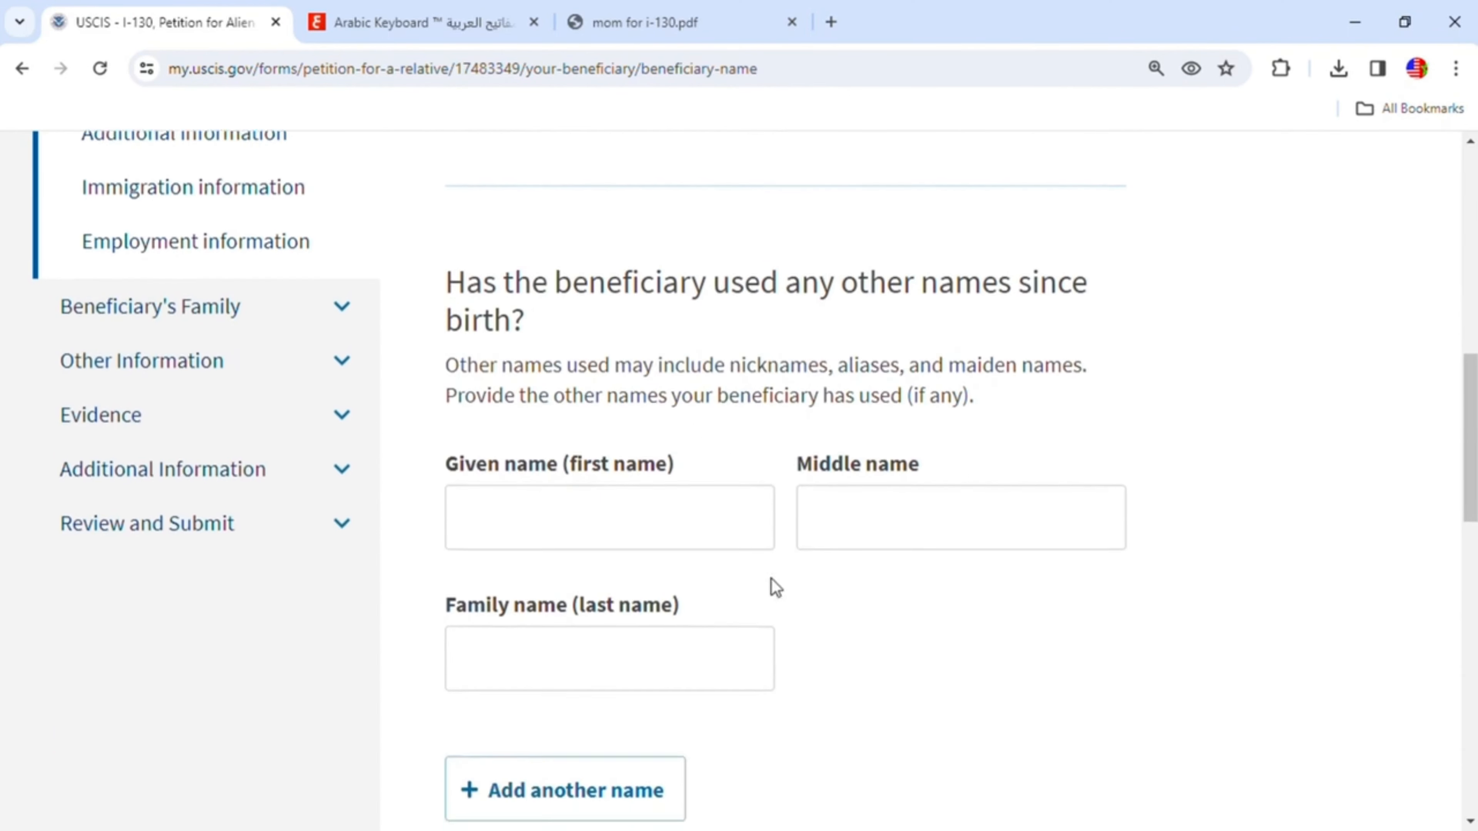
scroll(610, 491, "down", 1)
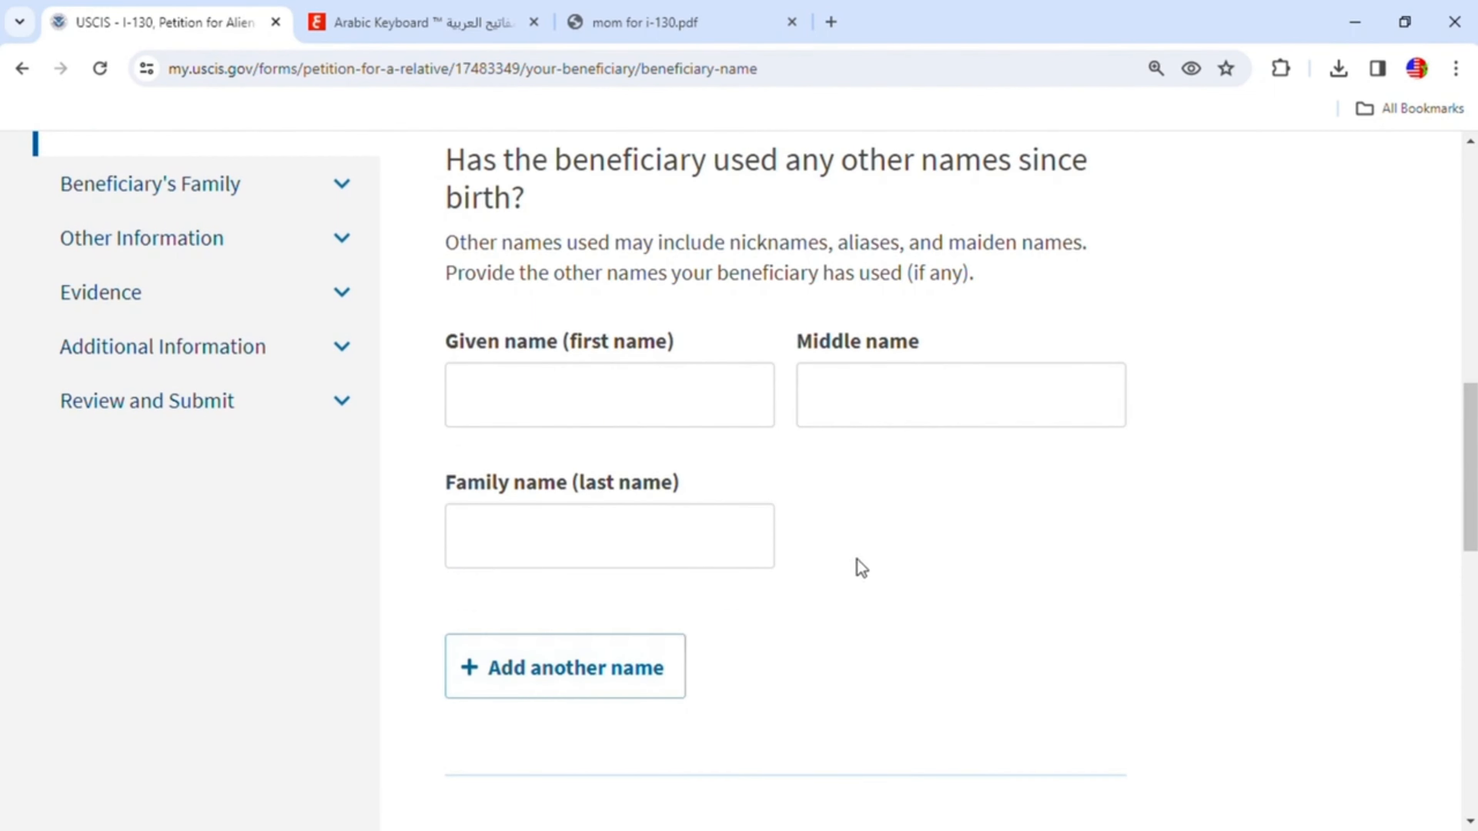
scroll(858, 566, "down", 2)
left_click(1028, 656)
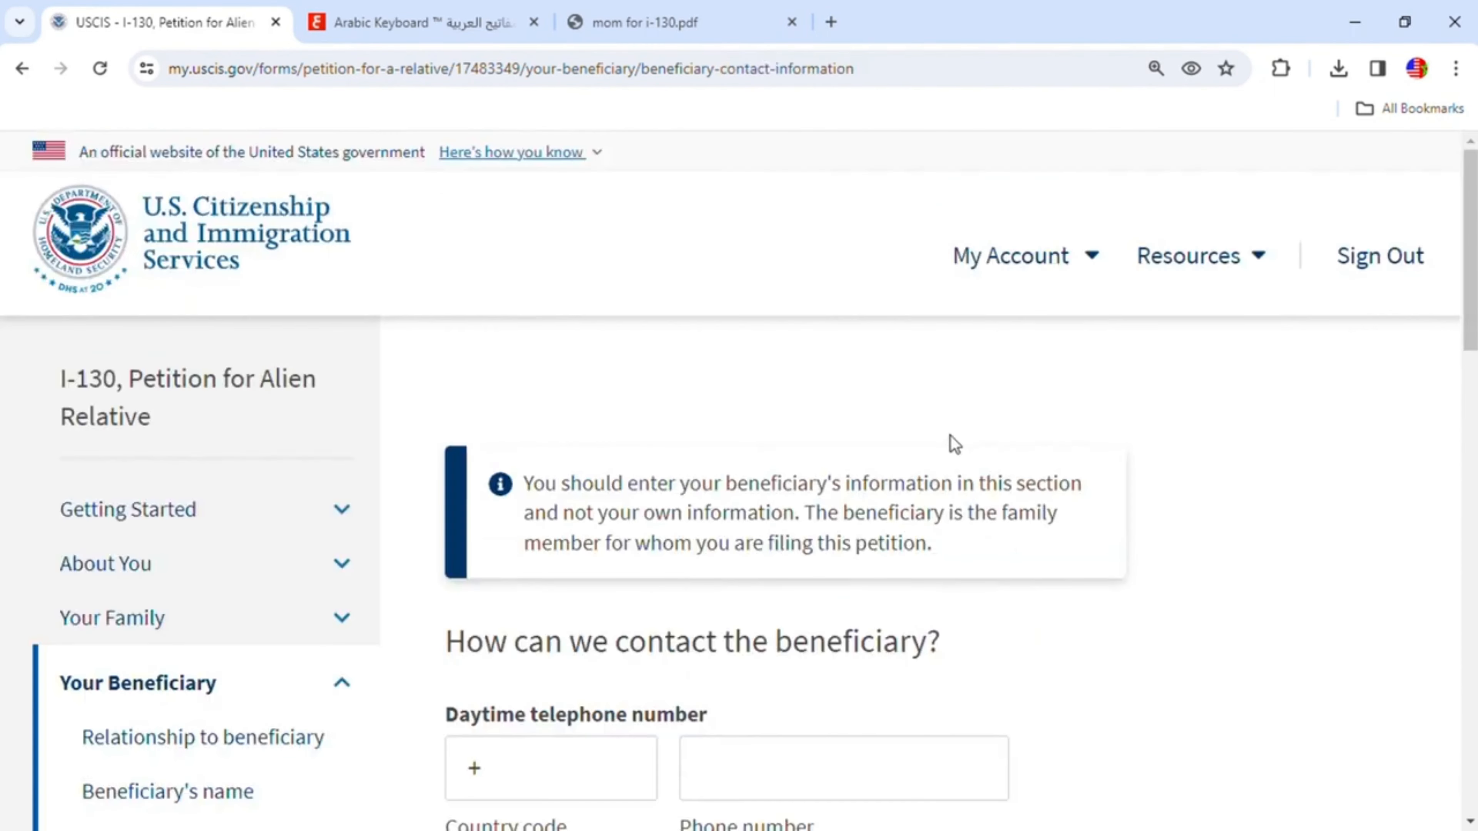
- Enter the beneficiary's mobile telephone number with country code 212
scroll(988, 544, "down", 1)
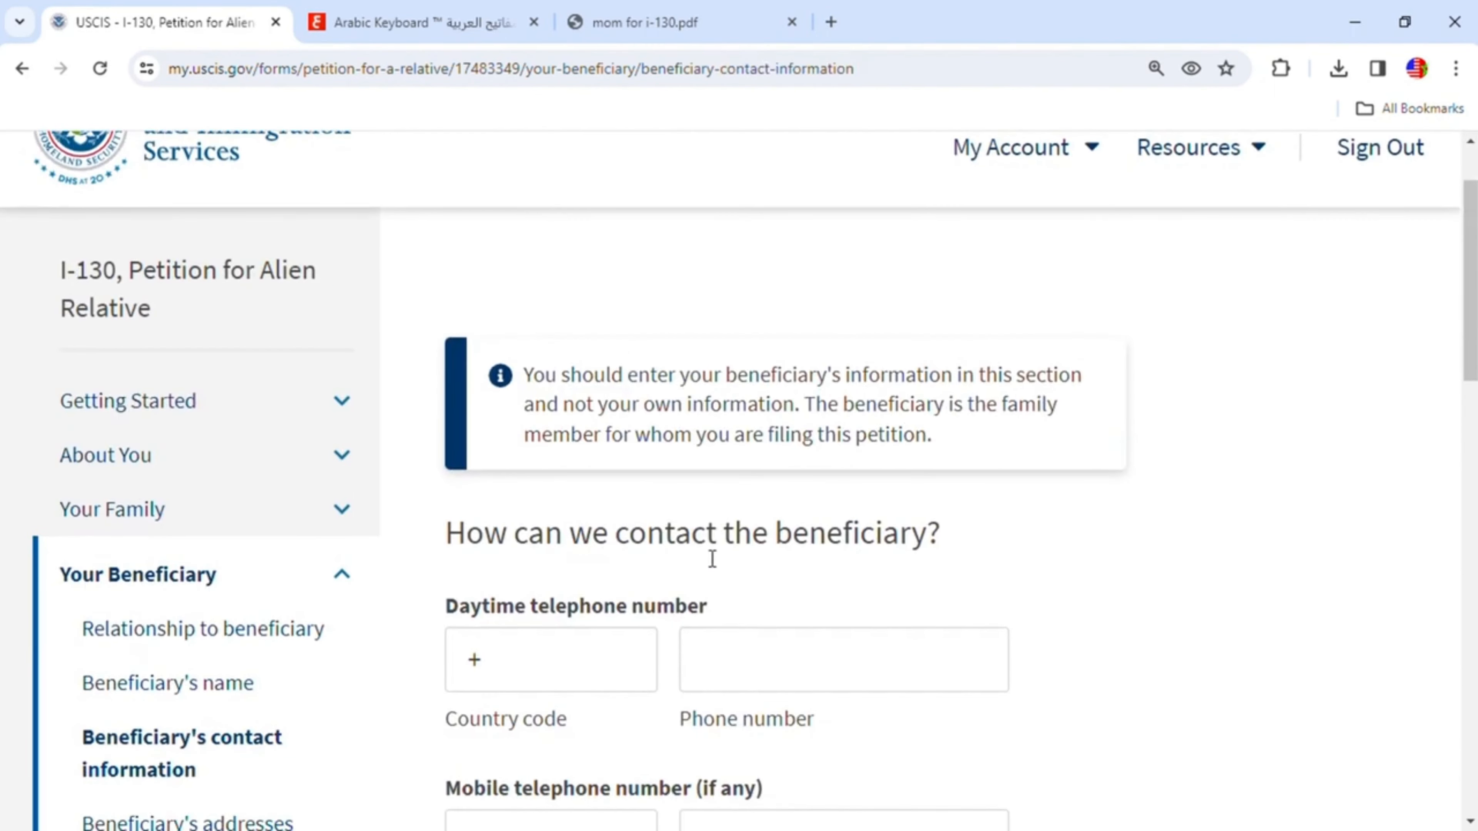
scroll(877, 571, "down", 3)
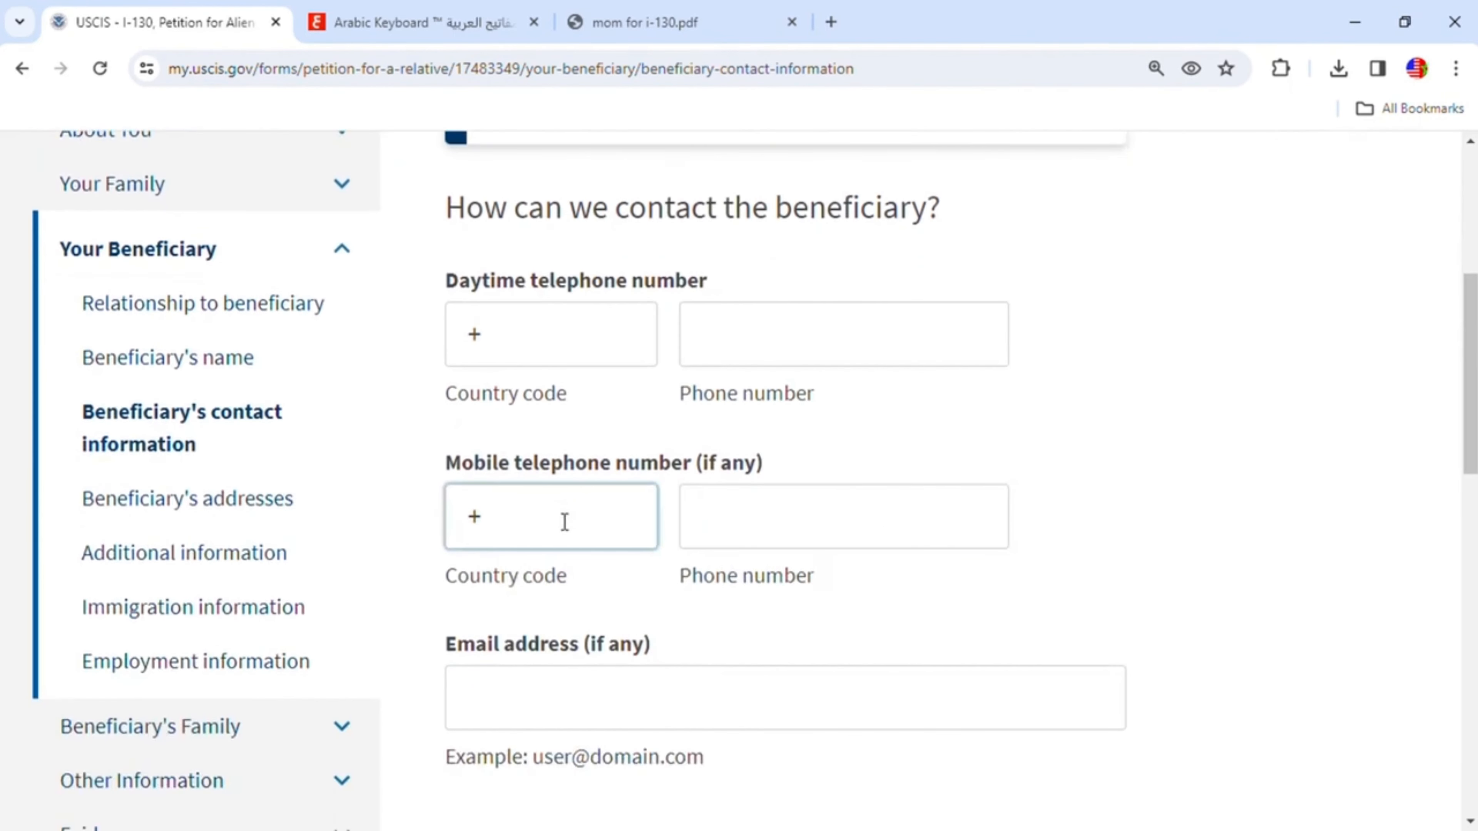
type("212")
left_click(783, 537)
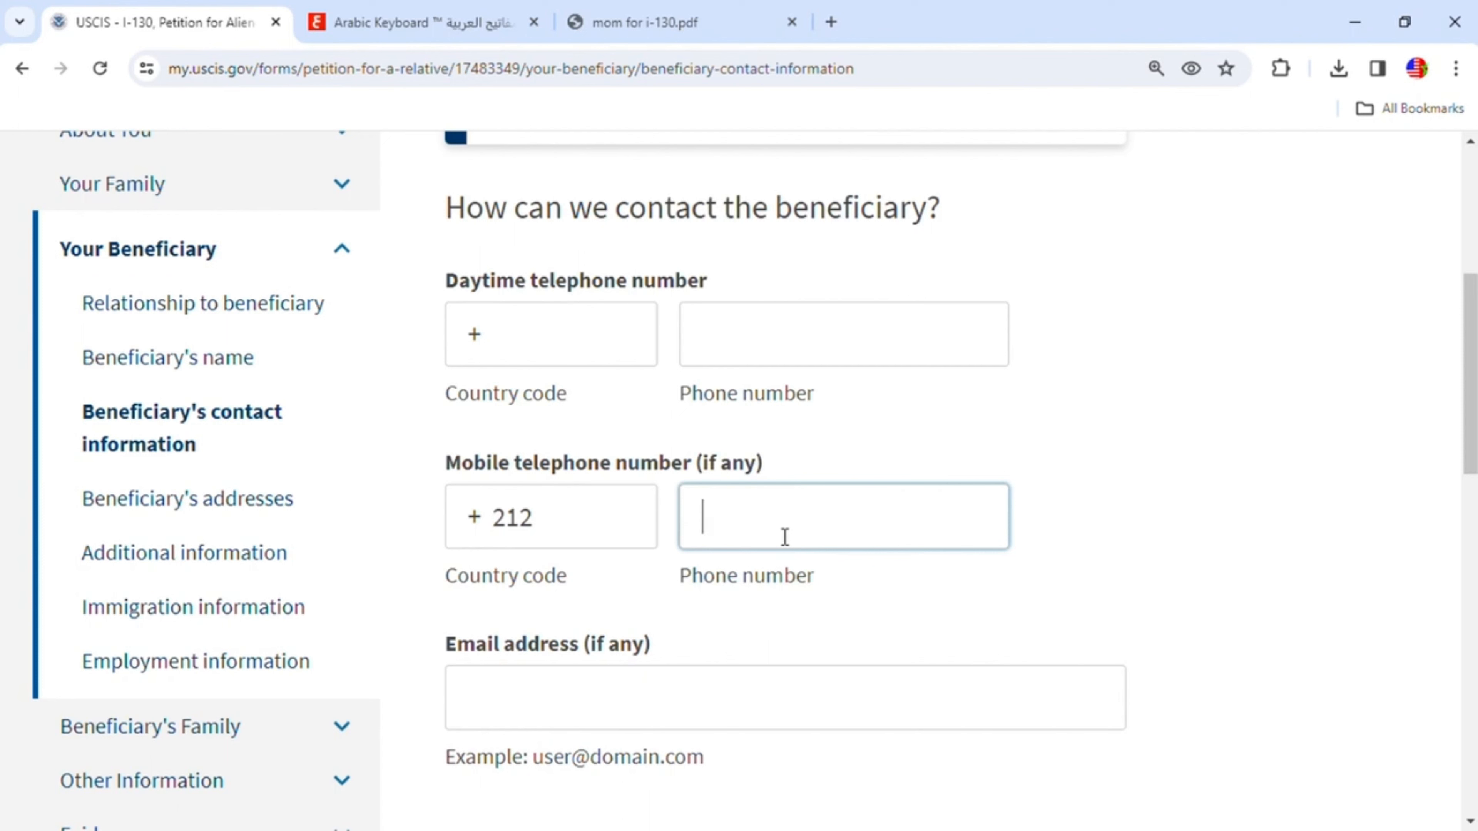
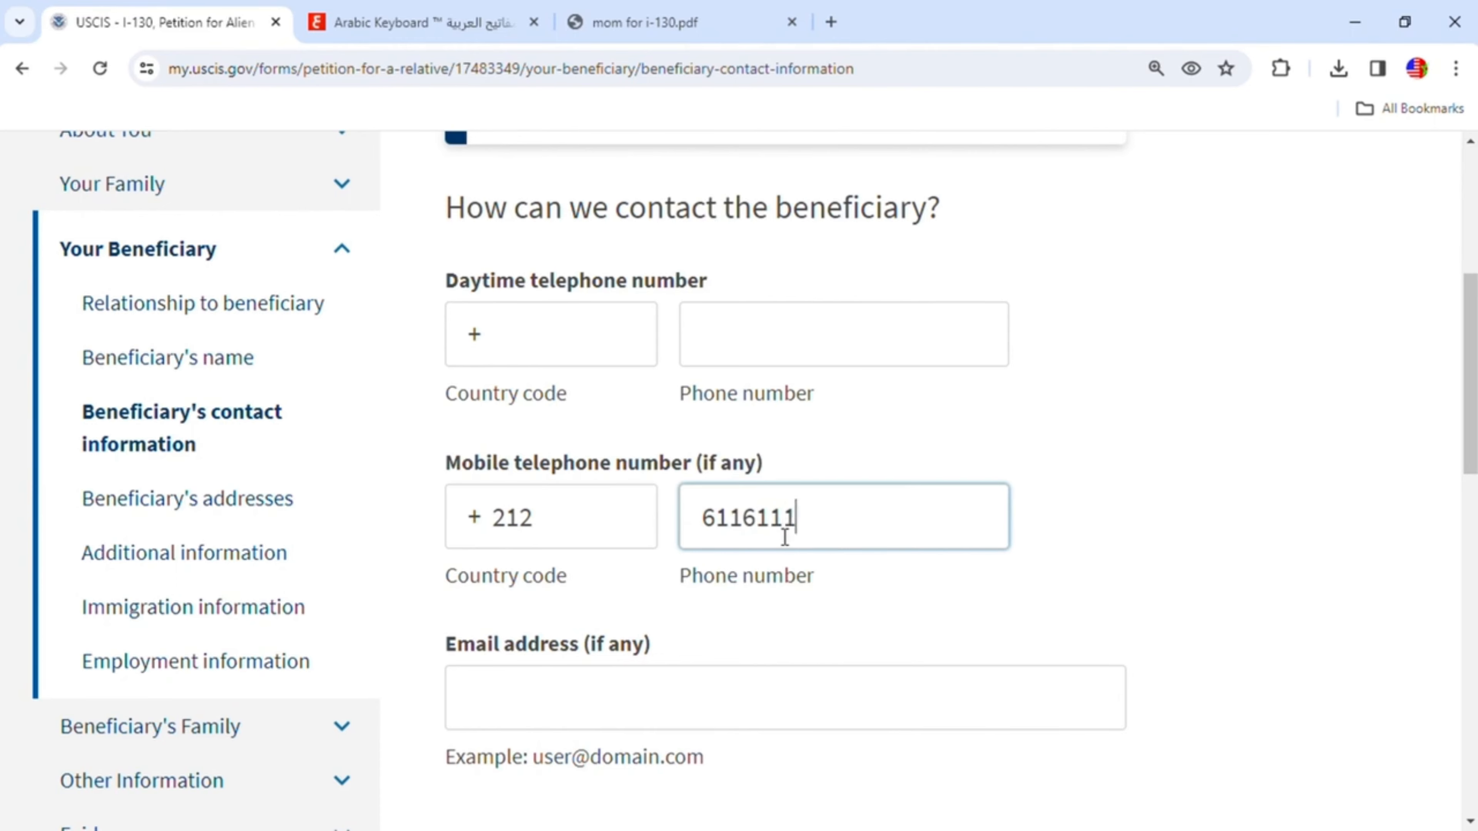
- Fill in the beneficiary's e-mail address and continue to the addresses page
scroll(780, 541, "down", 4)
left_click(544, 495)
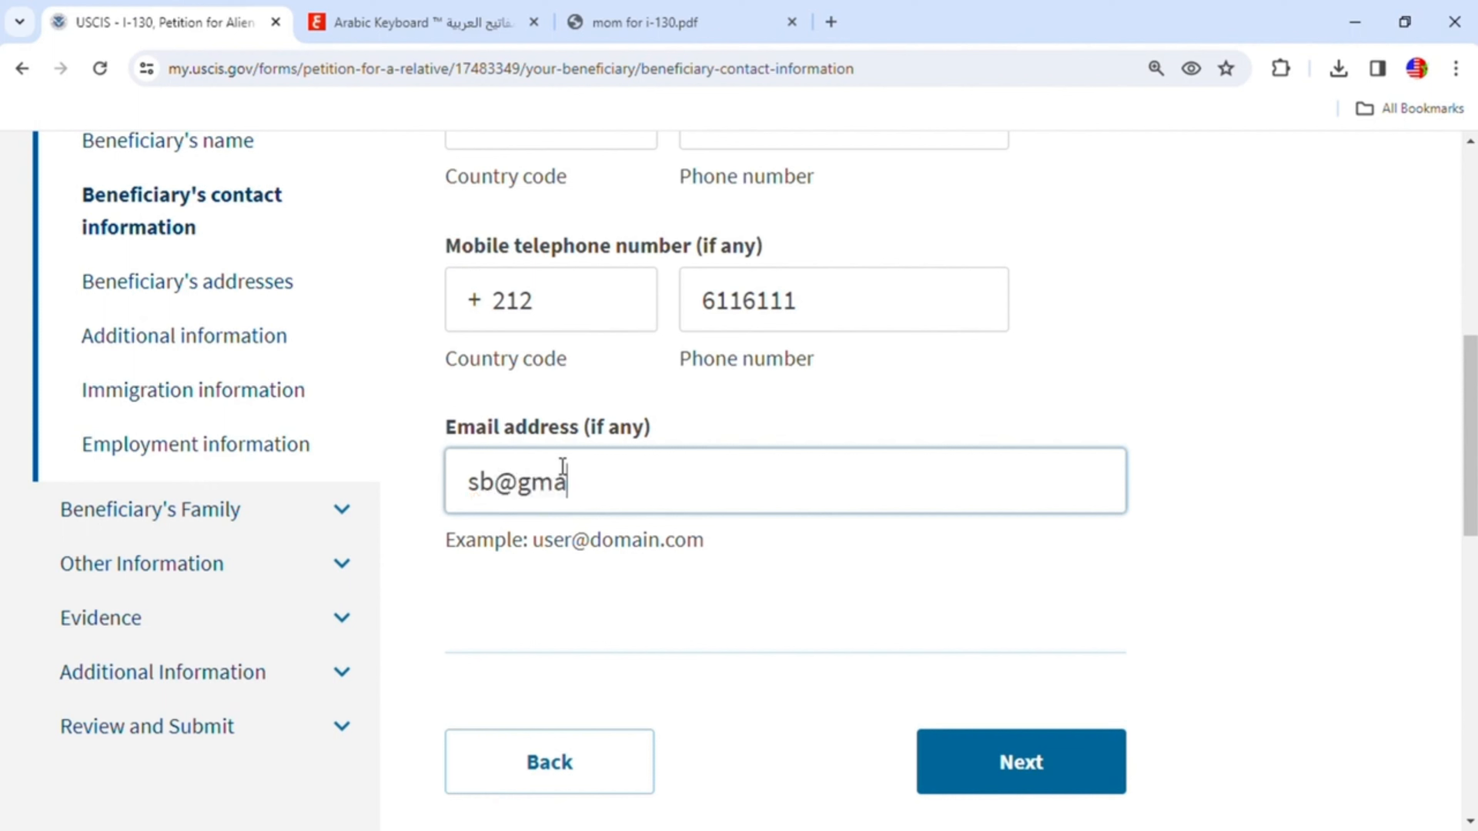
scroll(927, 509, "down", 3)
left_click(1053, 547)
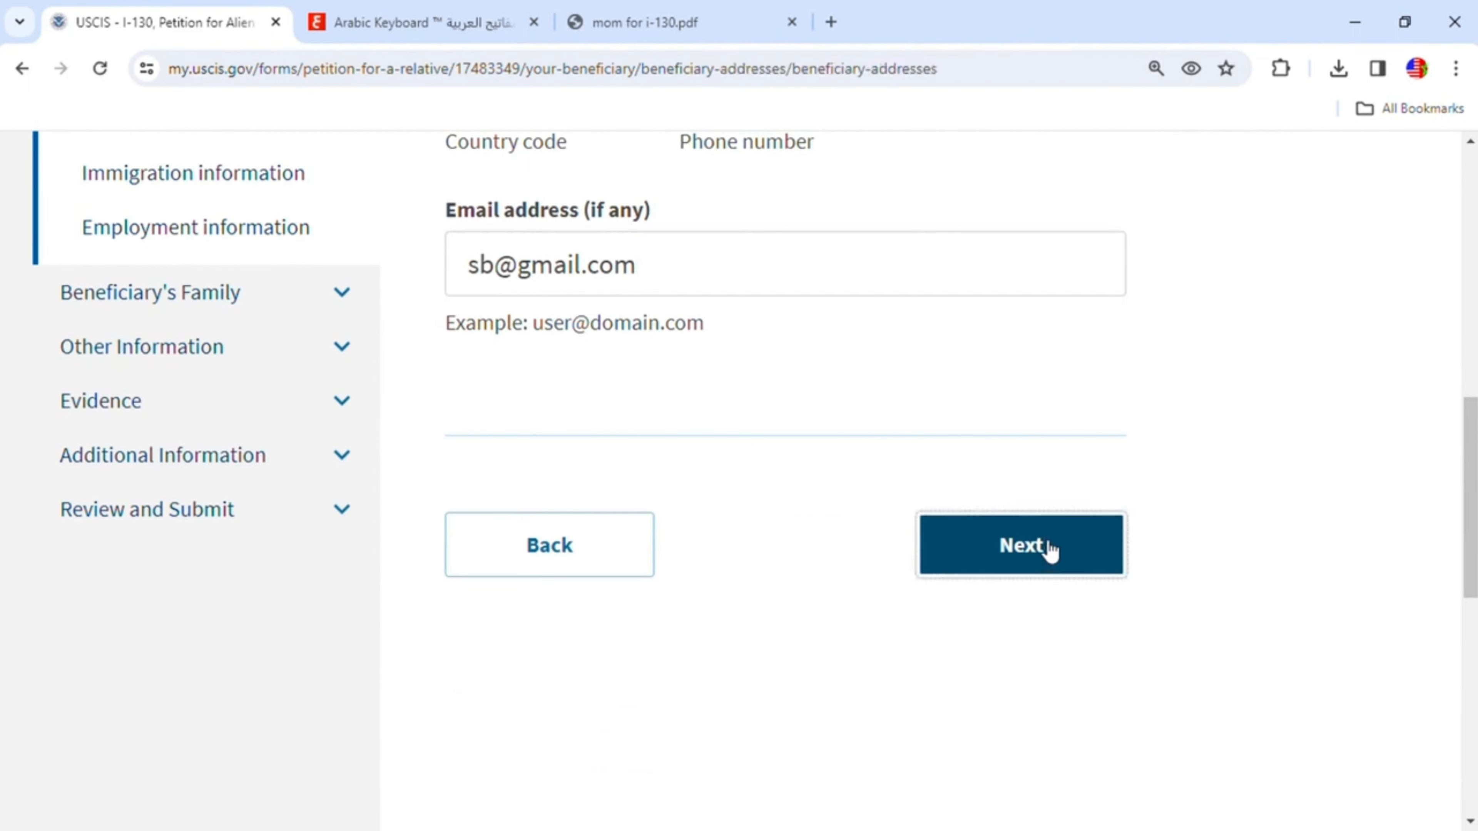
- Select Morocco as the country where the beneficiary lives now
scroll(982, 512, "down", 3)
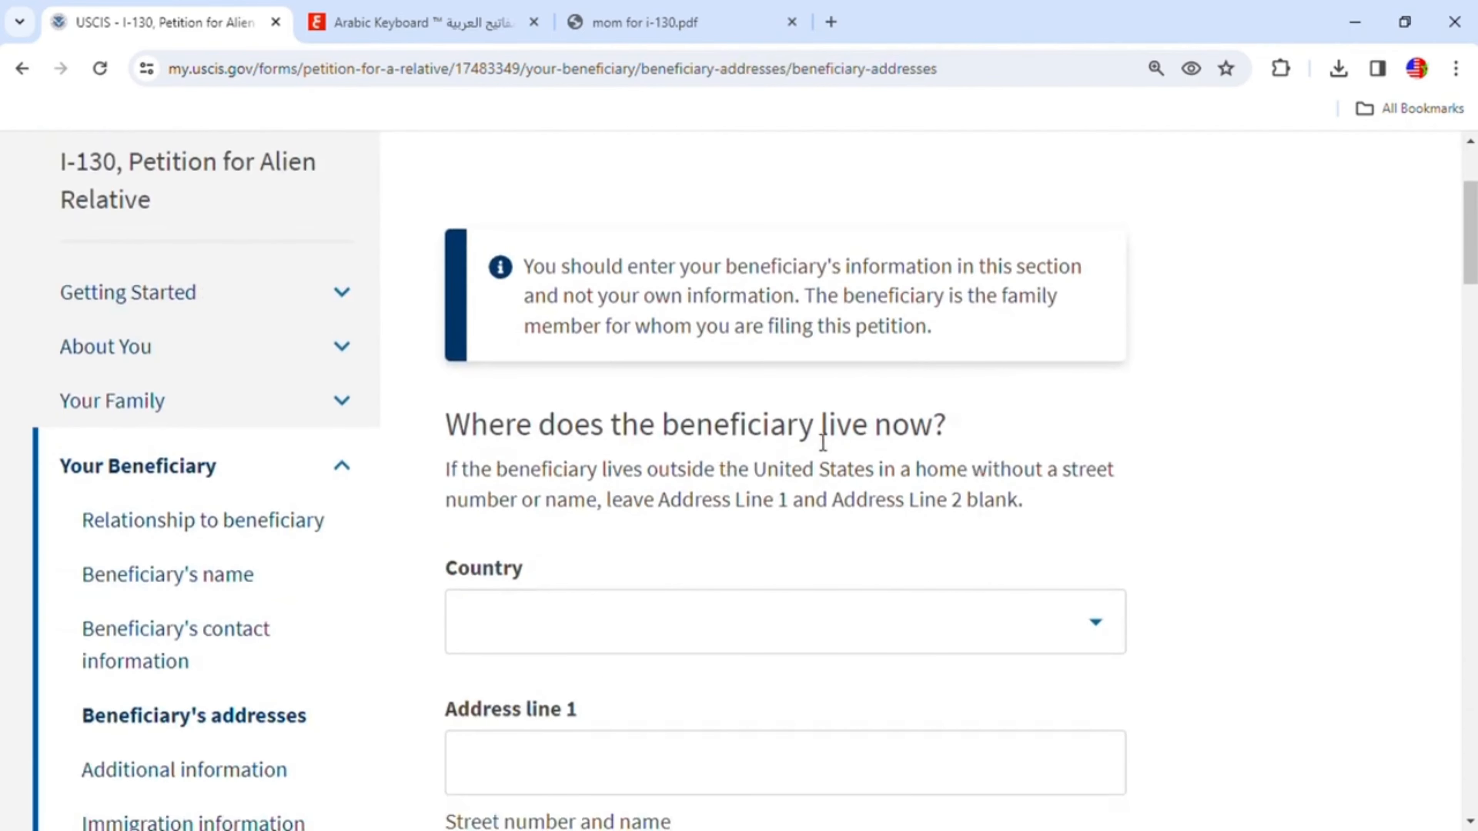
scroll(928, 483, "down", 2)
left_click(808, 527)
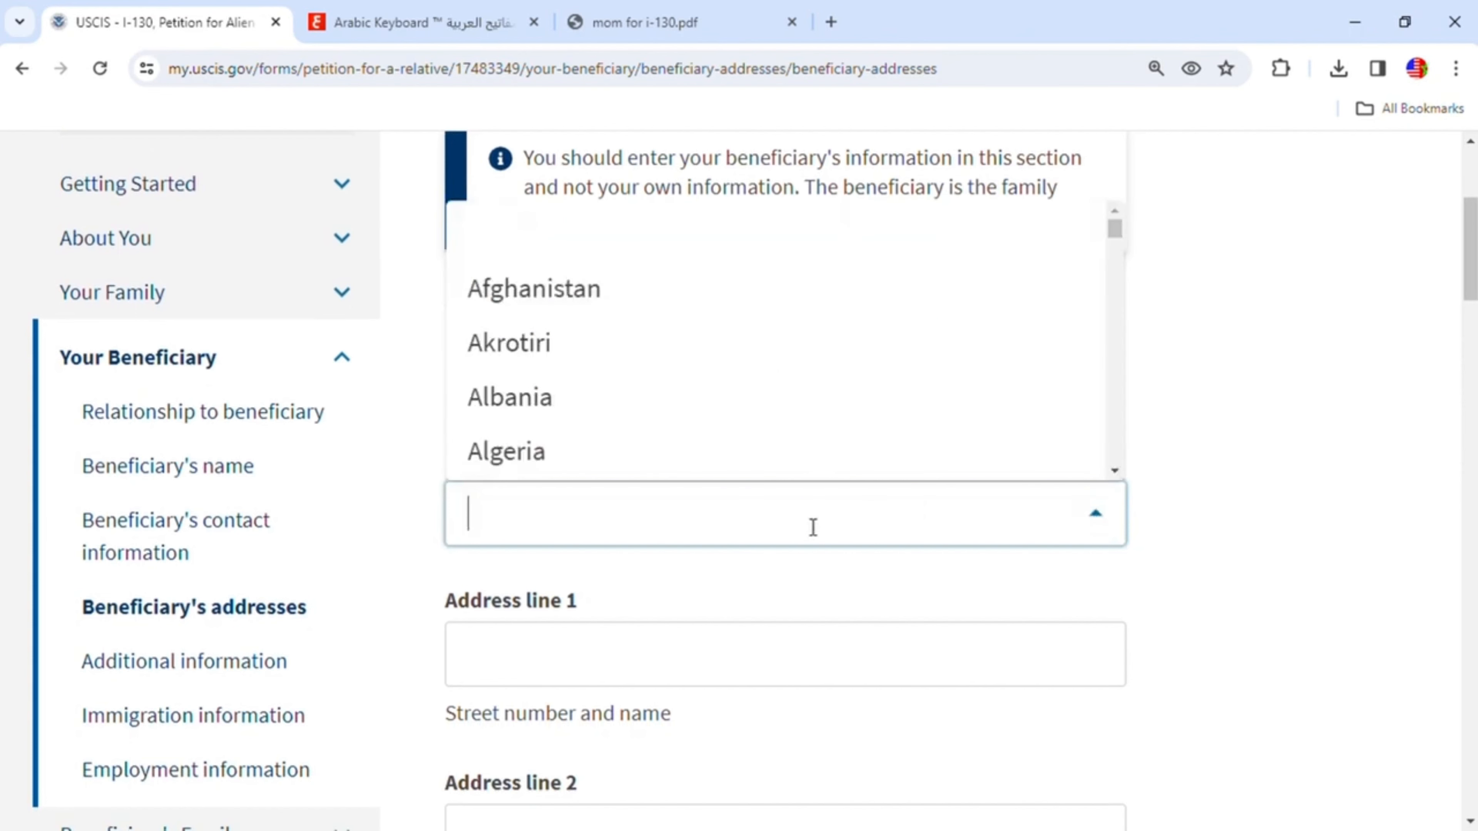
type("m")
scroll(752, 410, "down", 5)
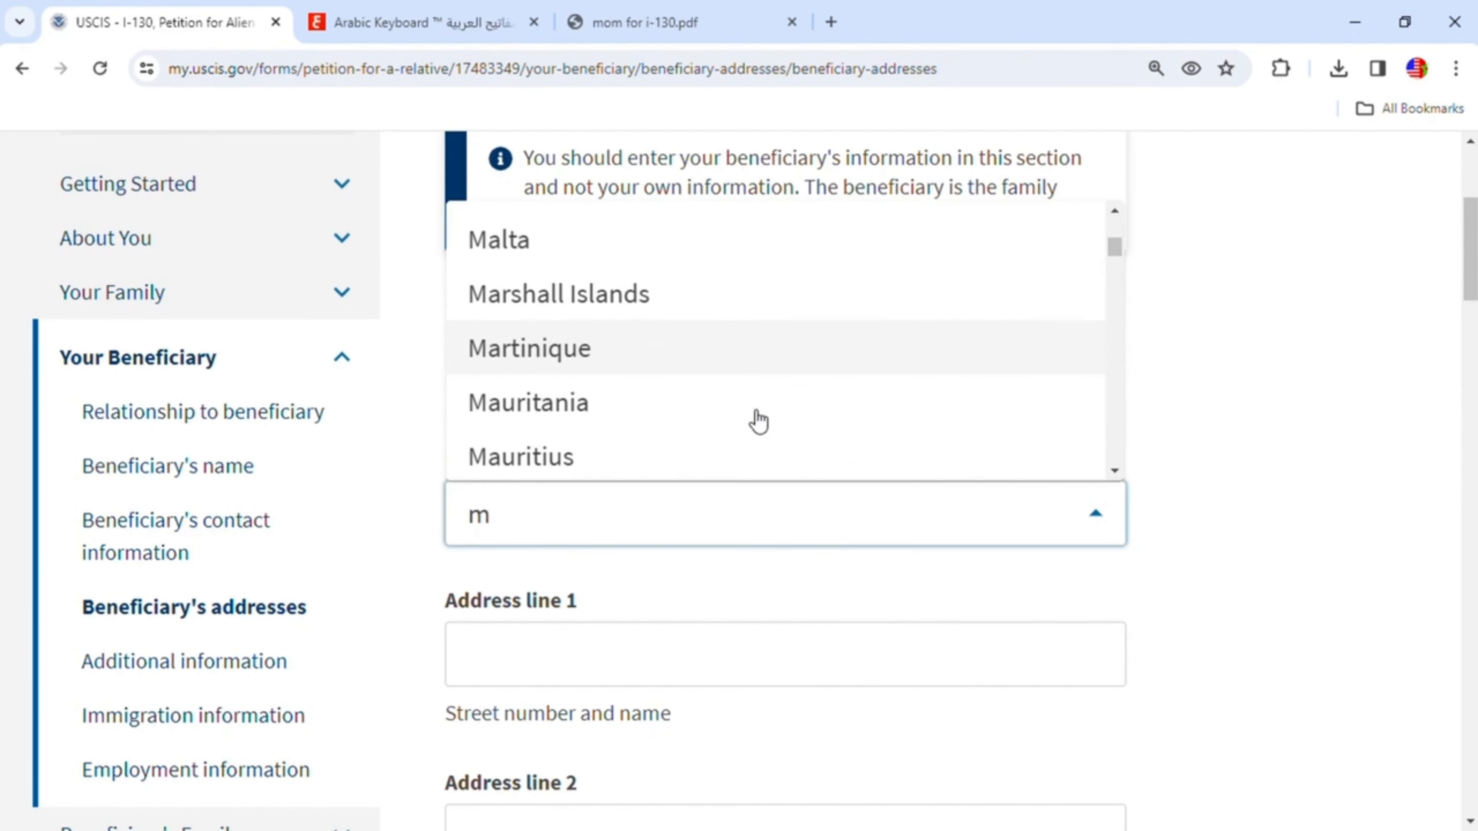
scroll(758, 422, "down", 8)
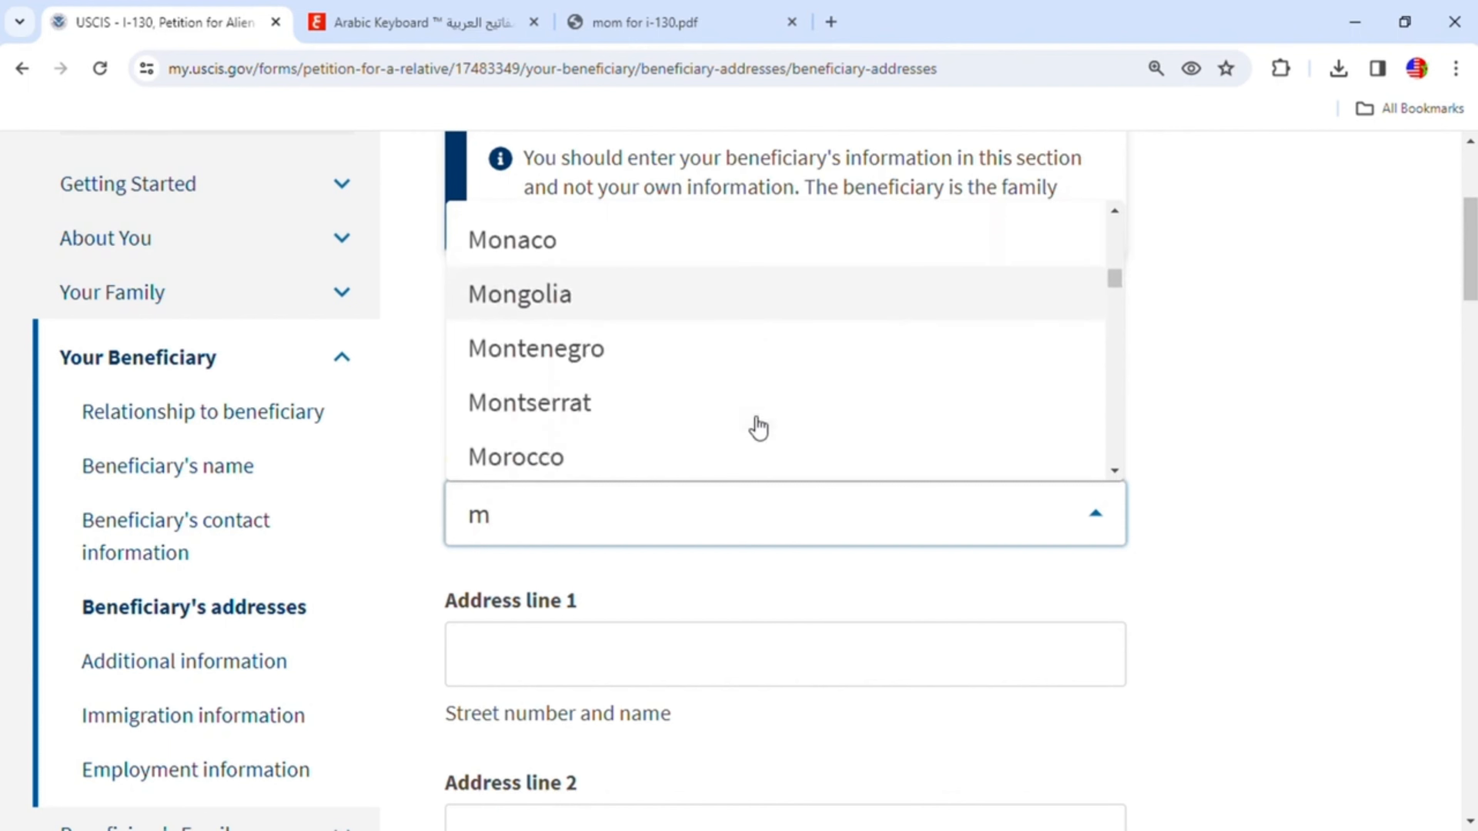
left_click(582, 474)
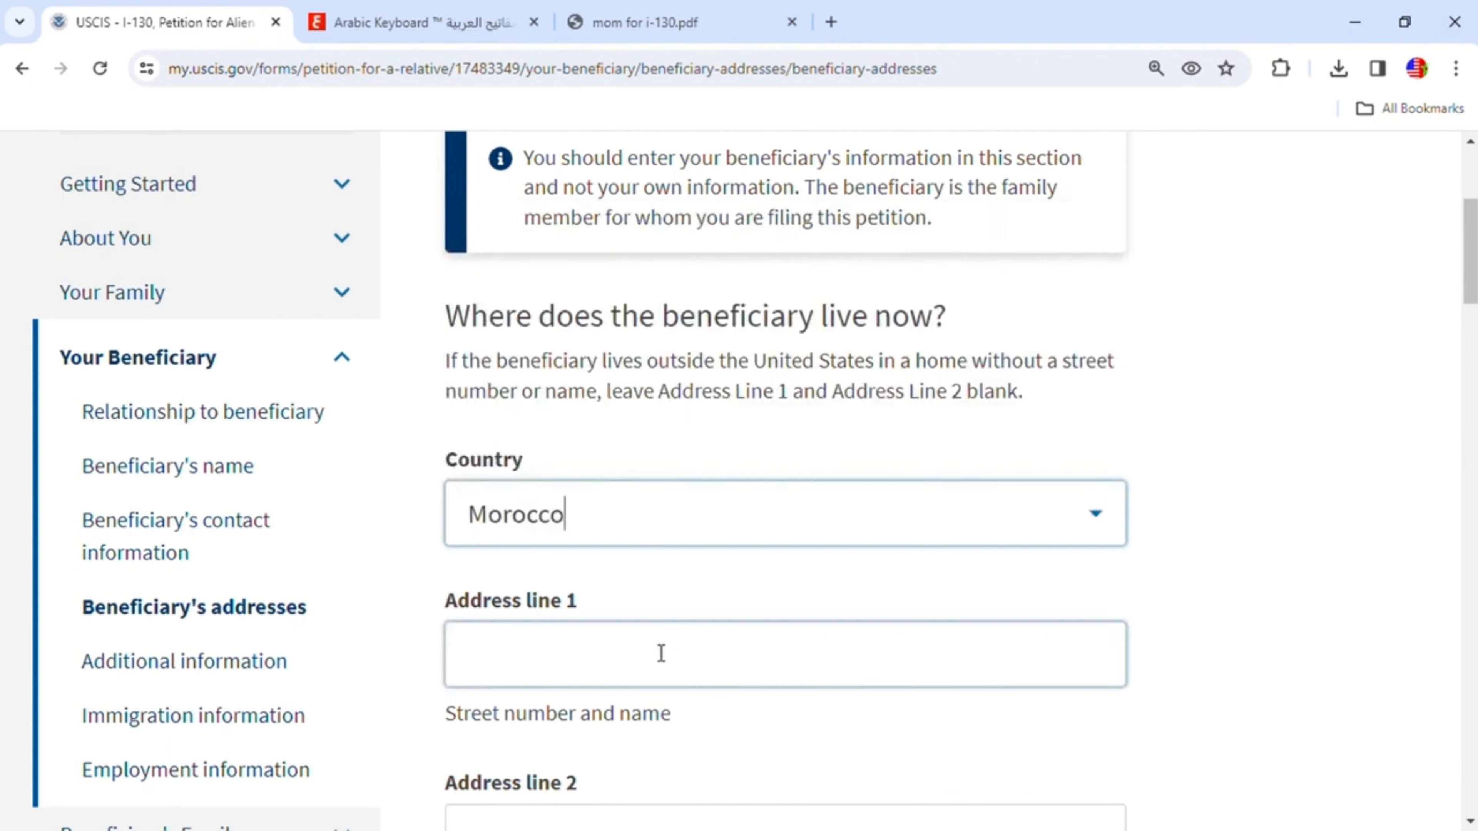
- Enter the beneficiary's current street number and name in address line 1
left_click(597, 661)
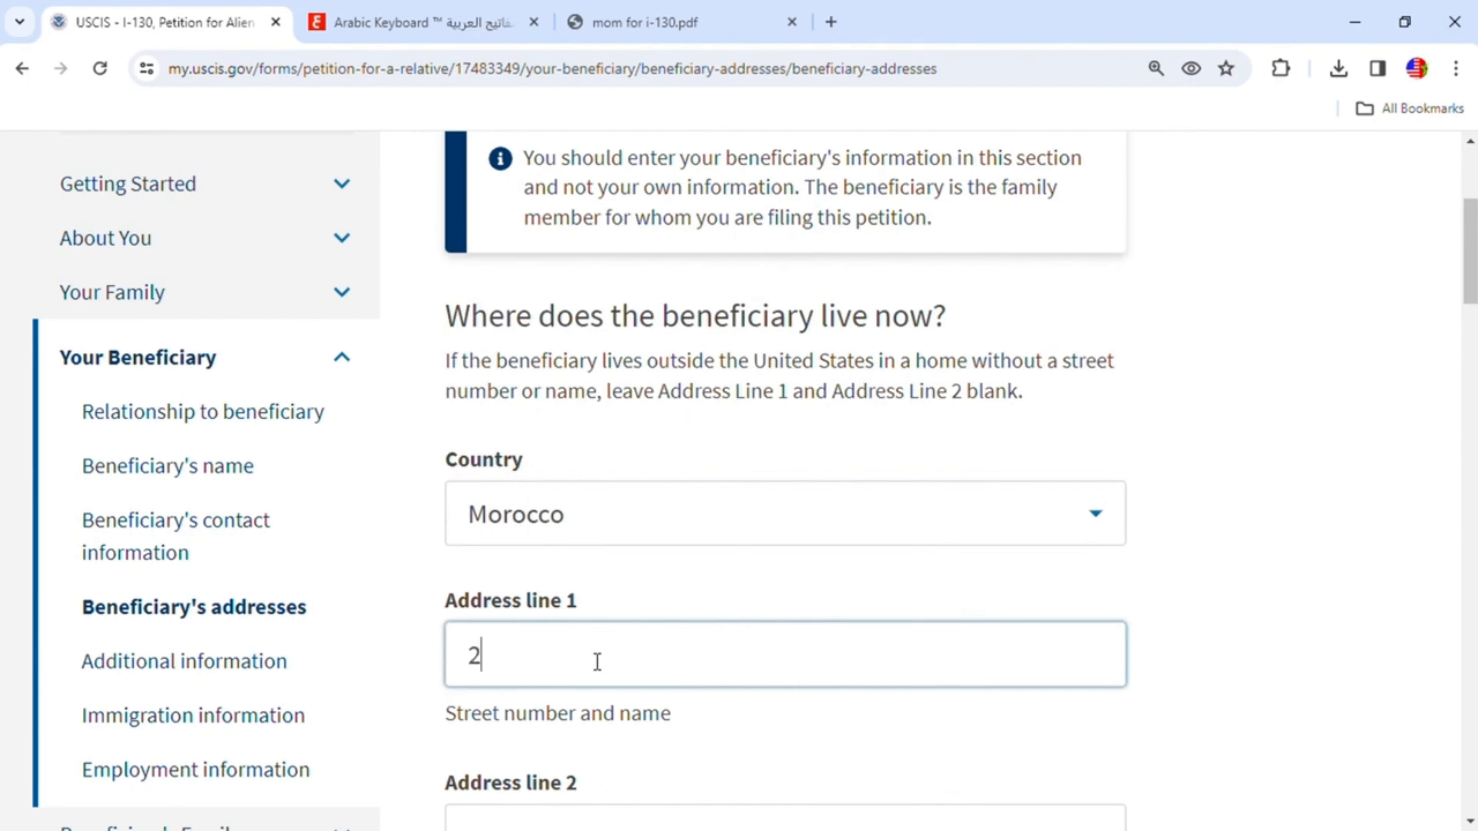
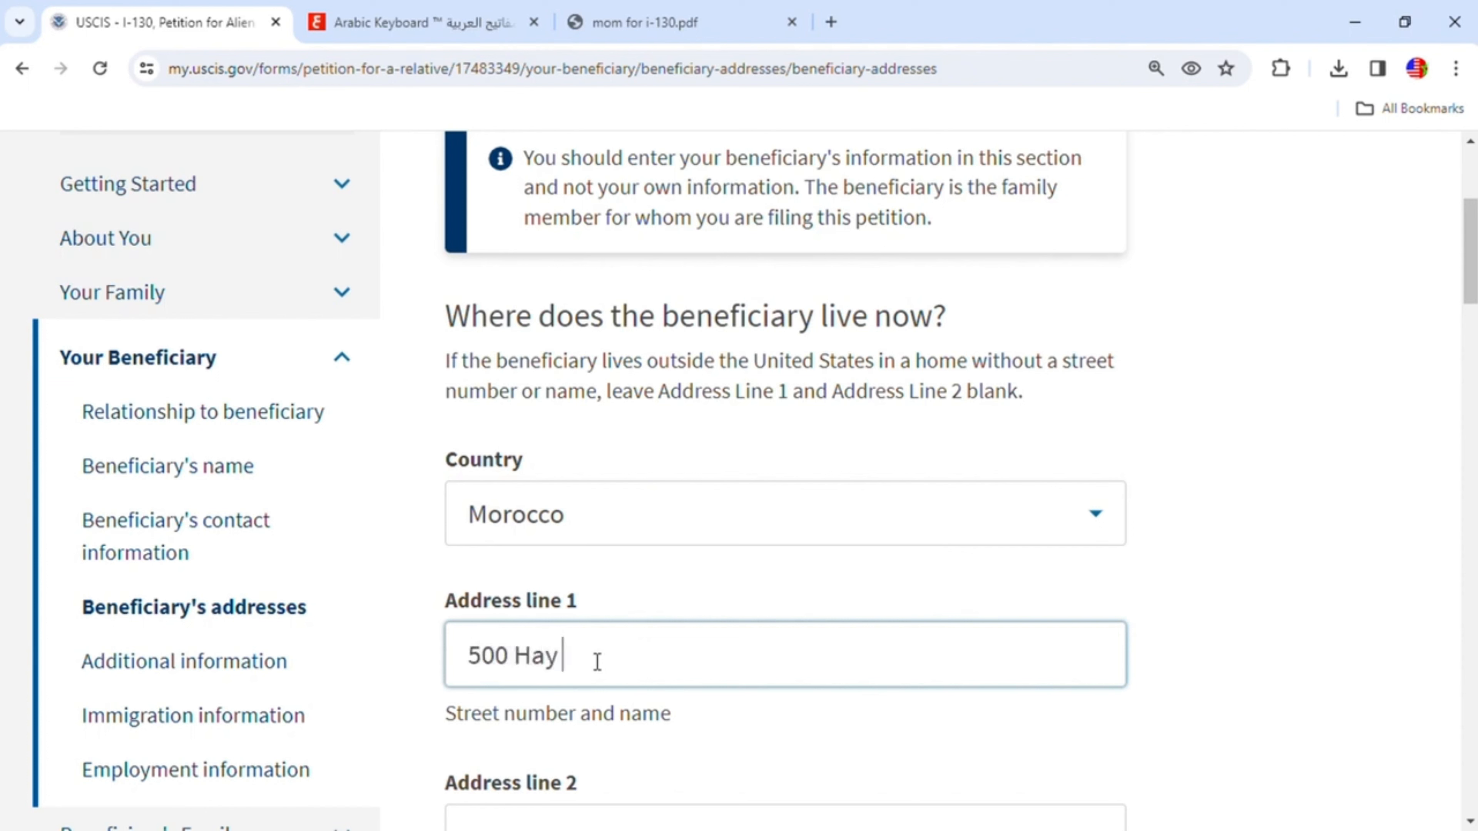
scroll(722, 653, "down", 5)
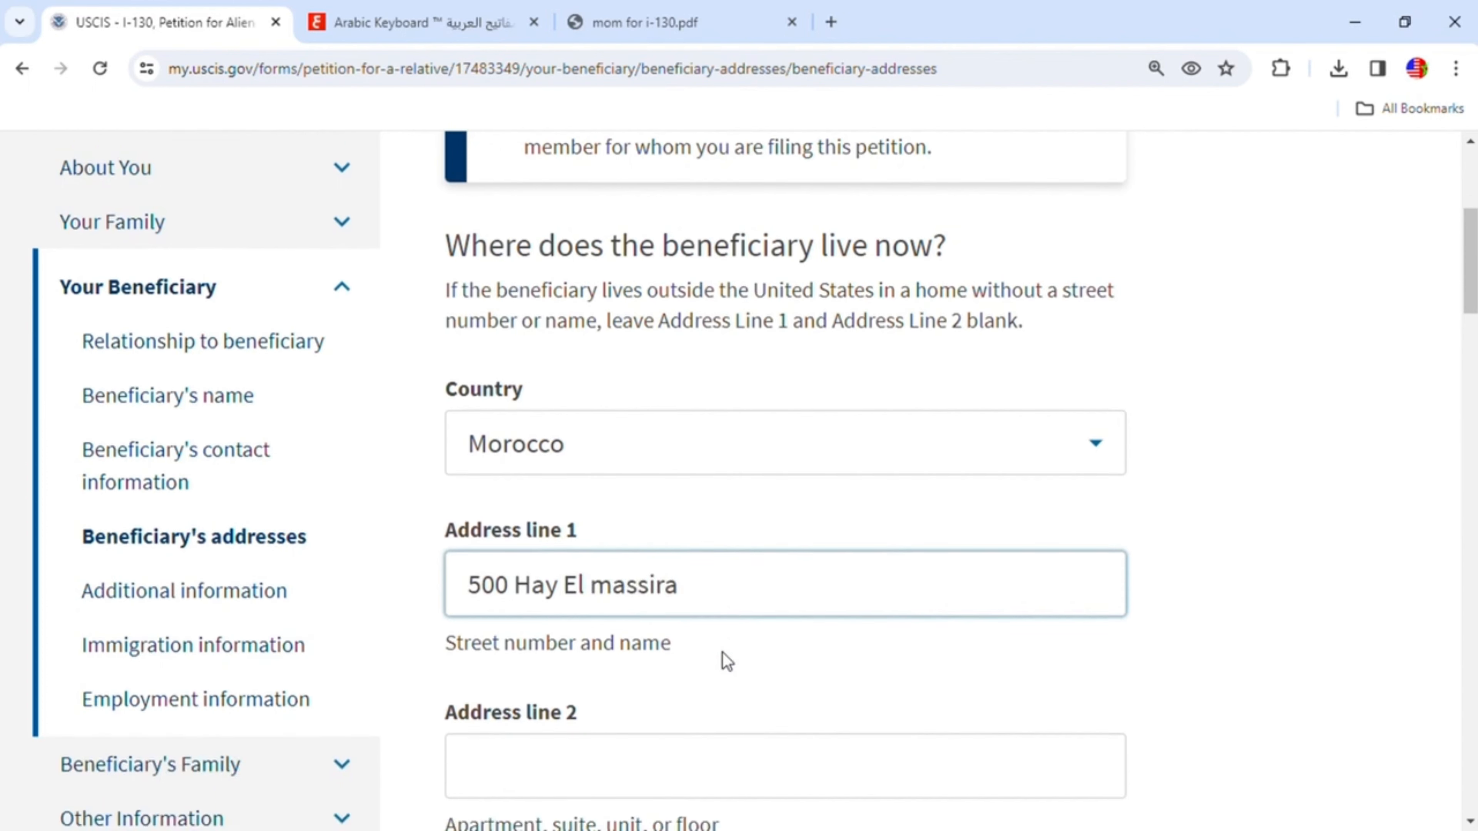
- Fill in the current address's city, province and postal code
left_click(549, 698)
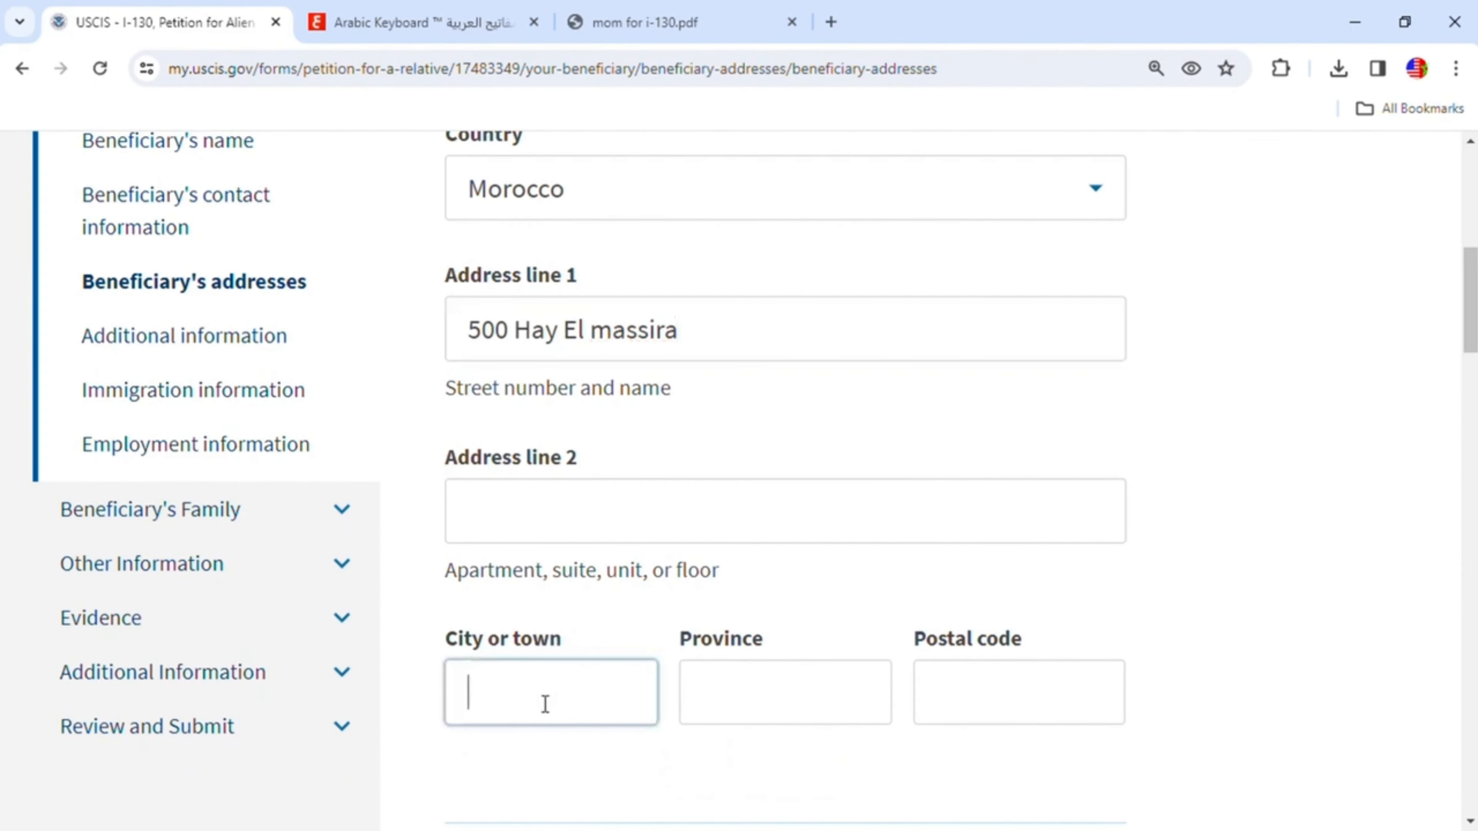
type("Khenifra")
left_click(753, 699)
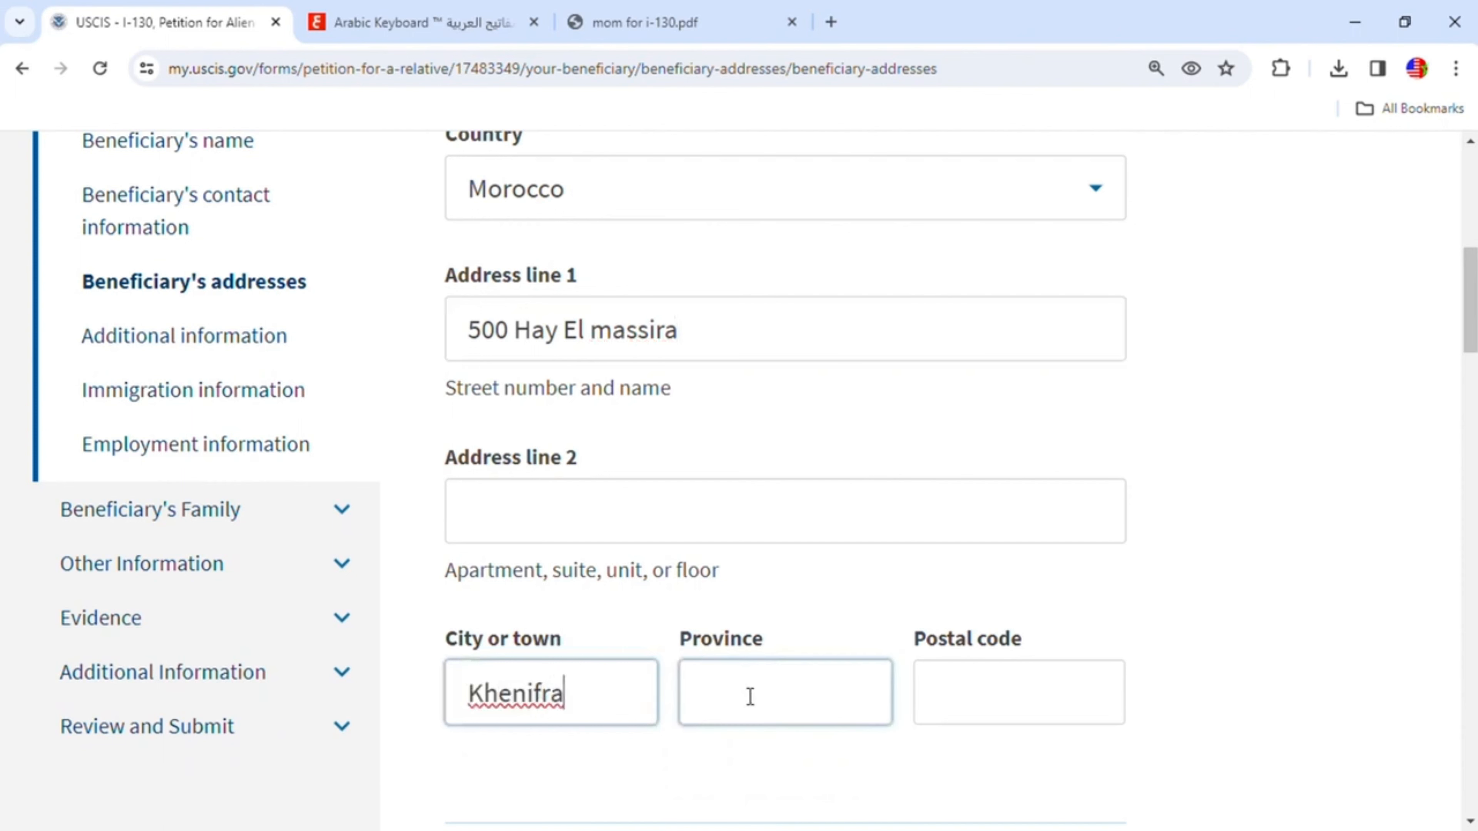
type("Khen")
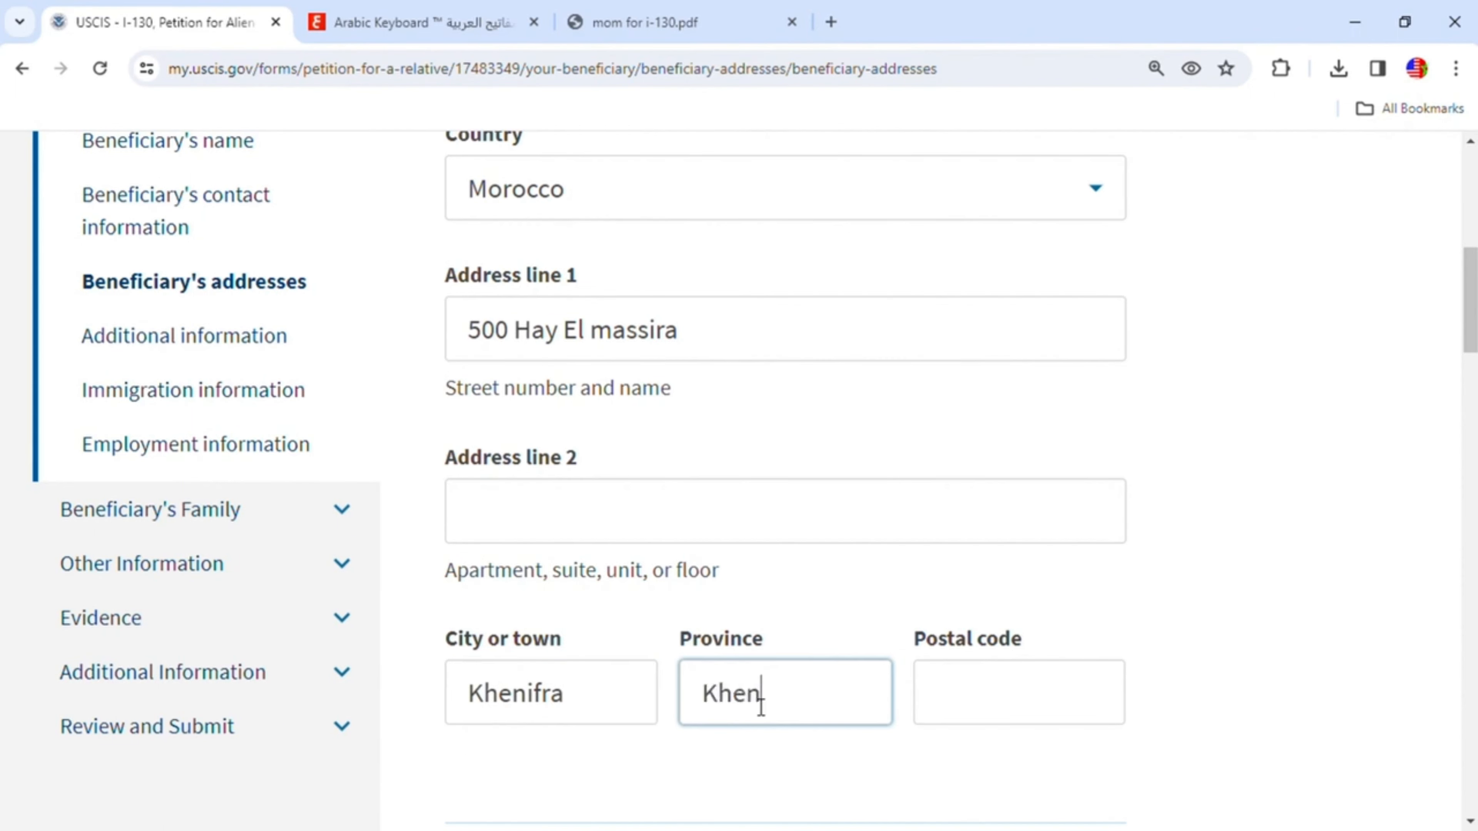
type("ifra")
left_click(985, 694)
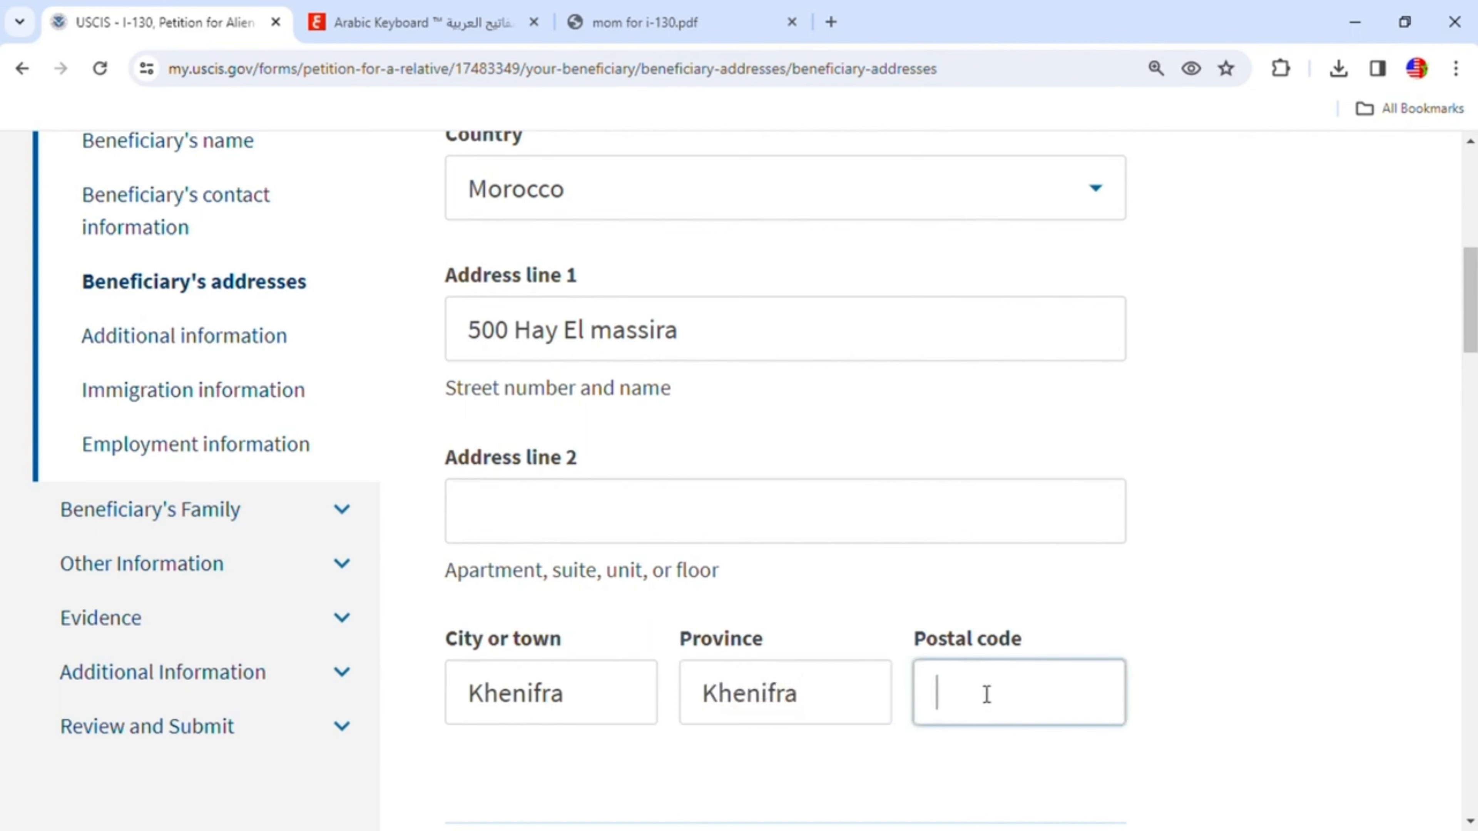
type("54000")
- Enter the street address and city where the beneficiary intends to live in the United States
scroll(983, 696, "down", 6)
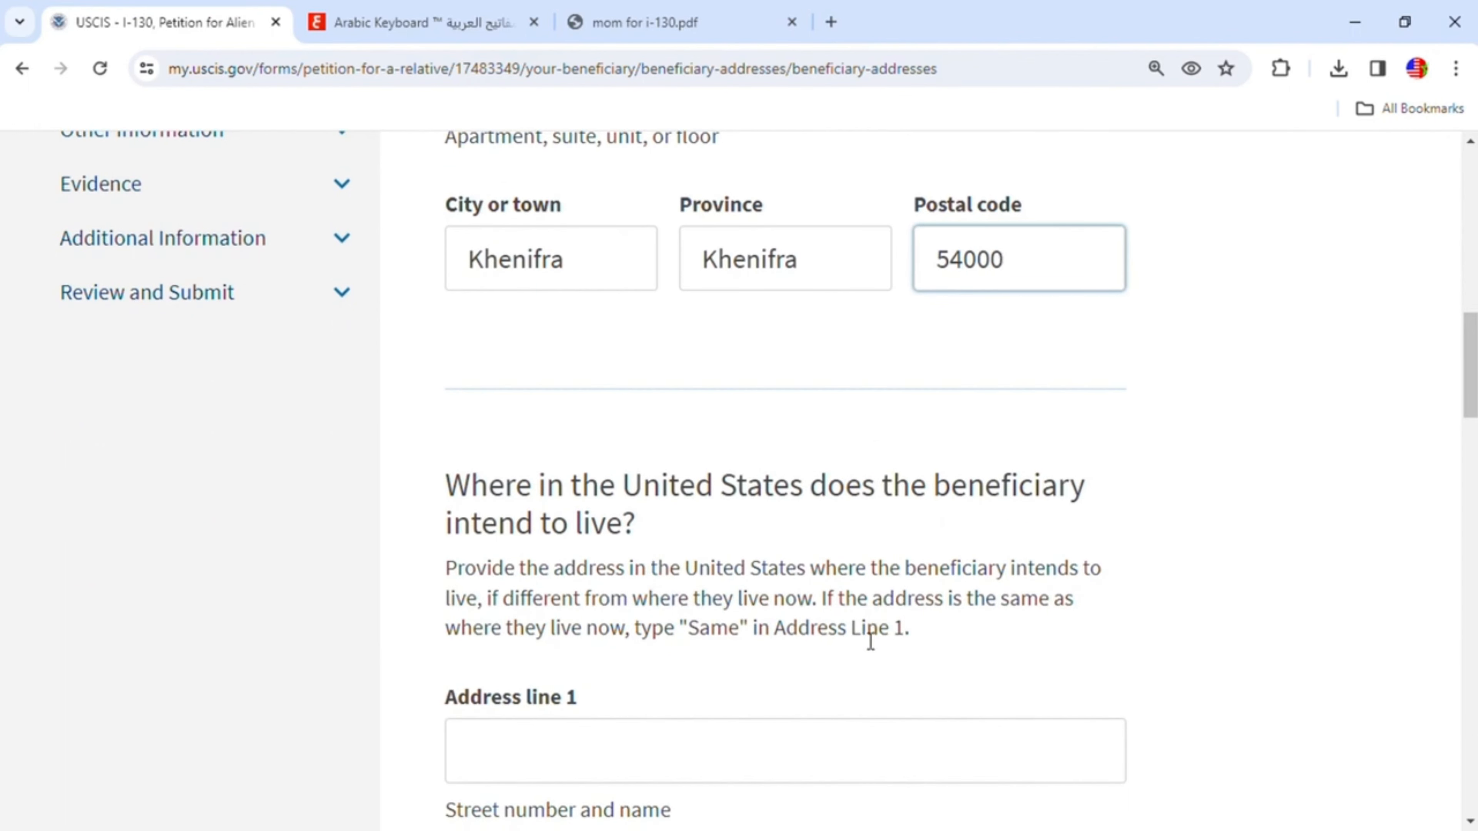
scroll(870, 640, "down", 3)
left_click(643, 554)
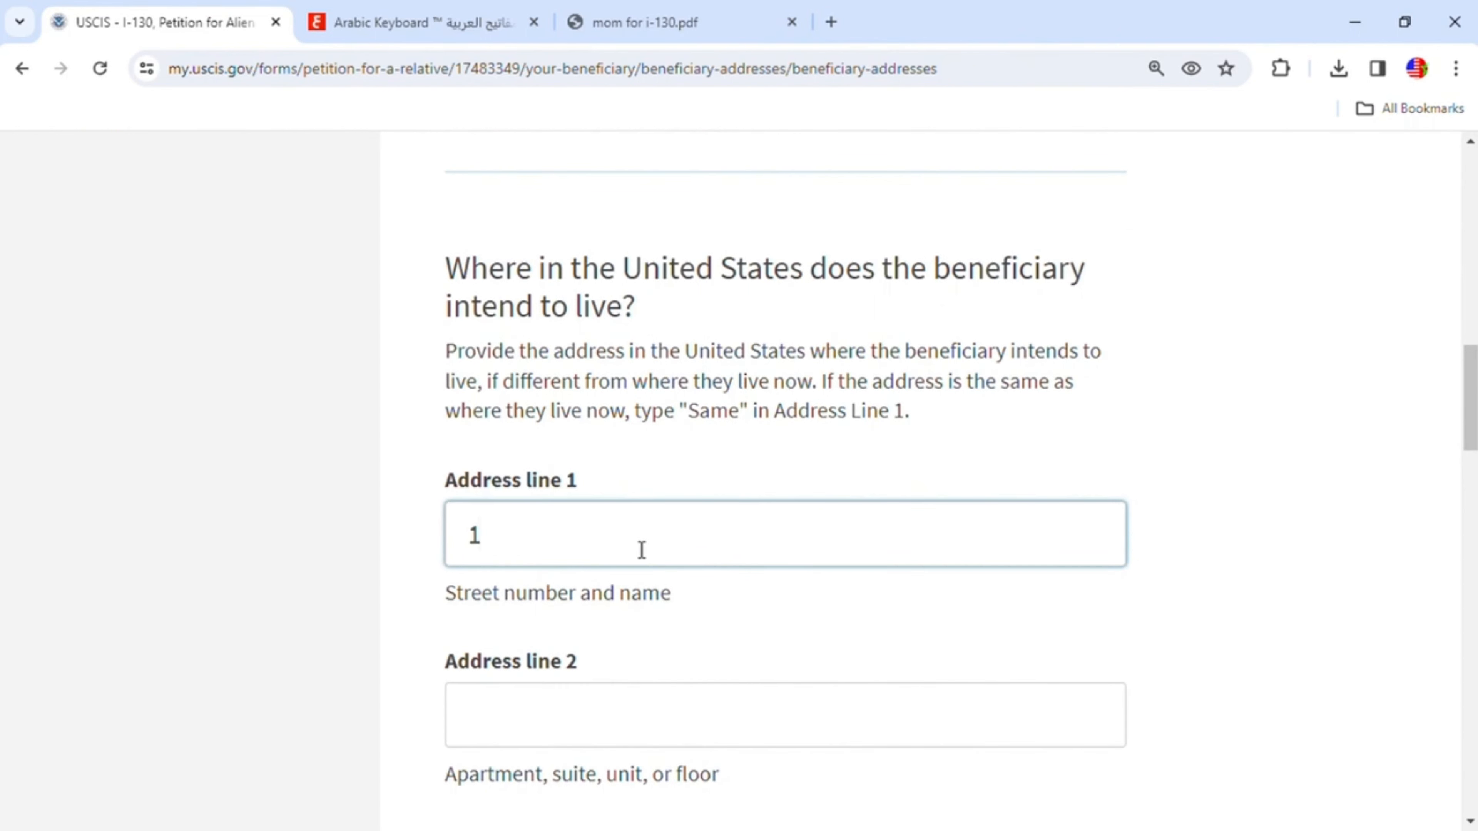
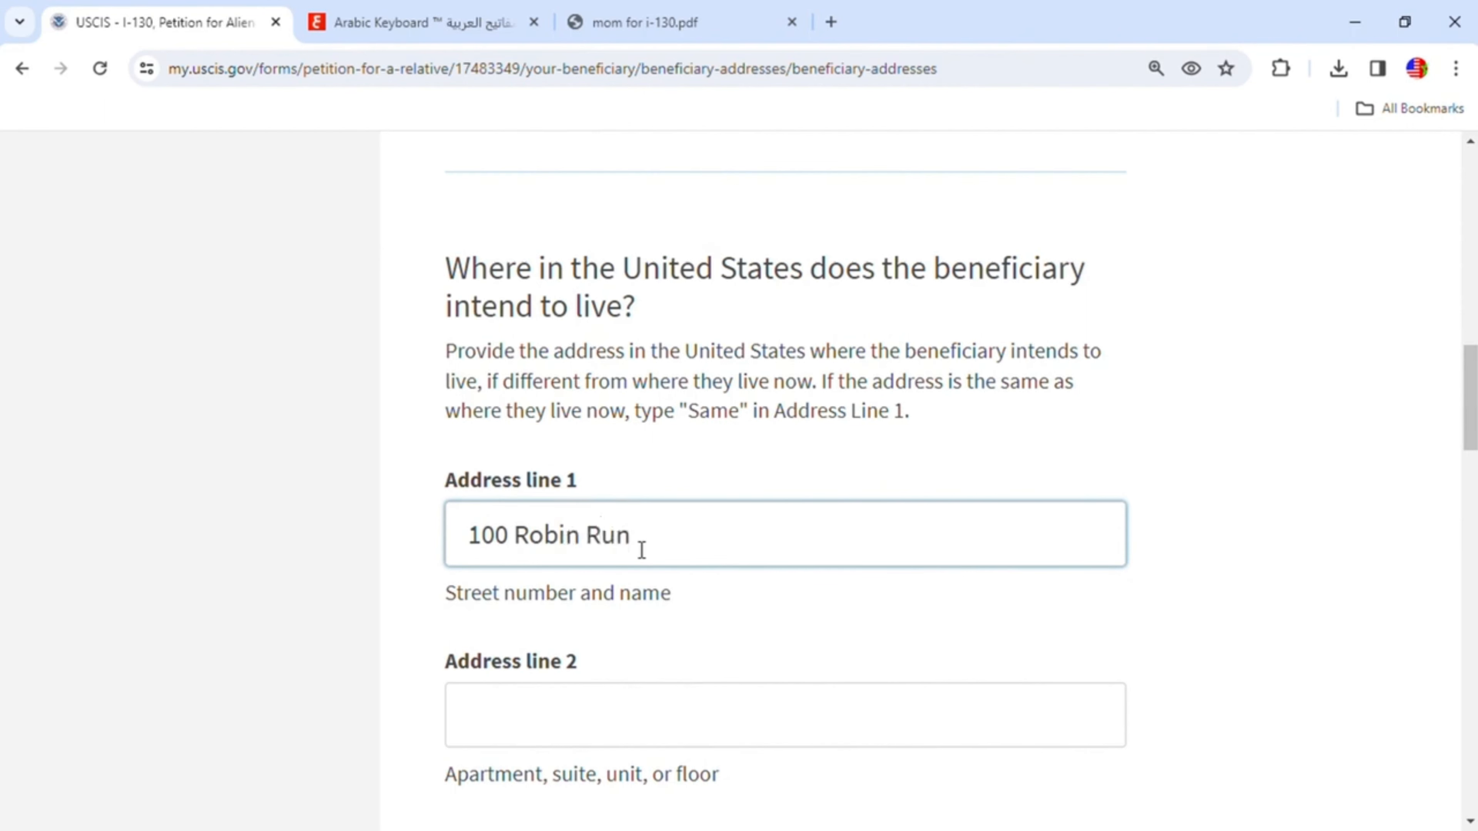
scroll(622, 662, "down", 3)
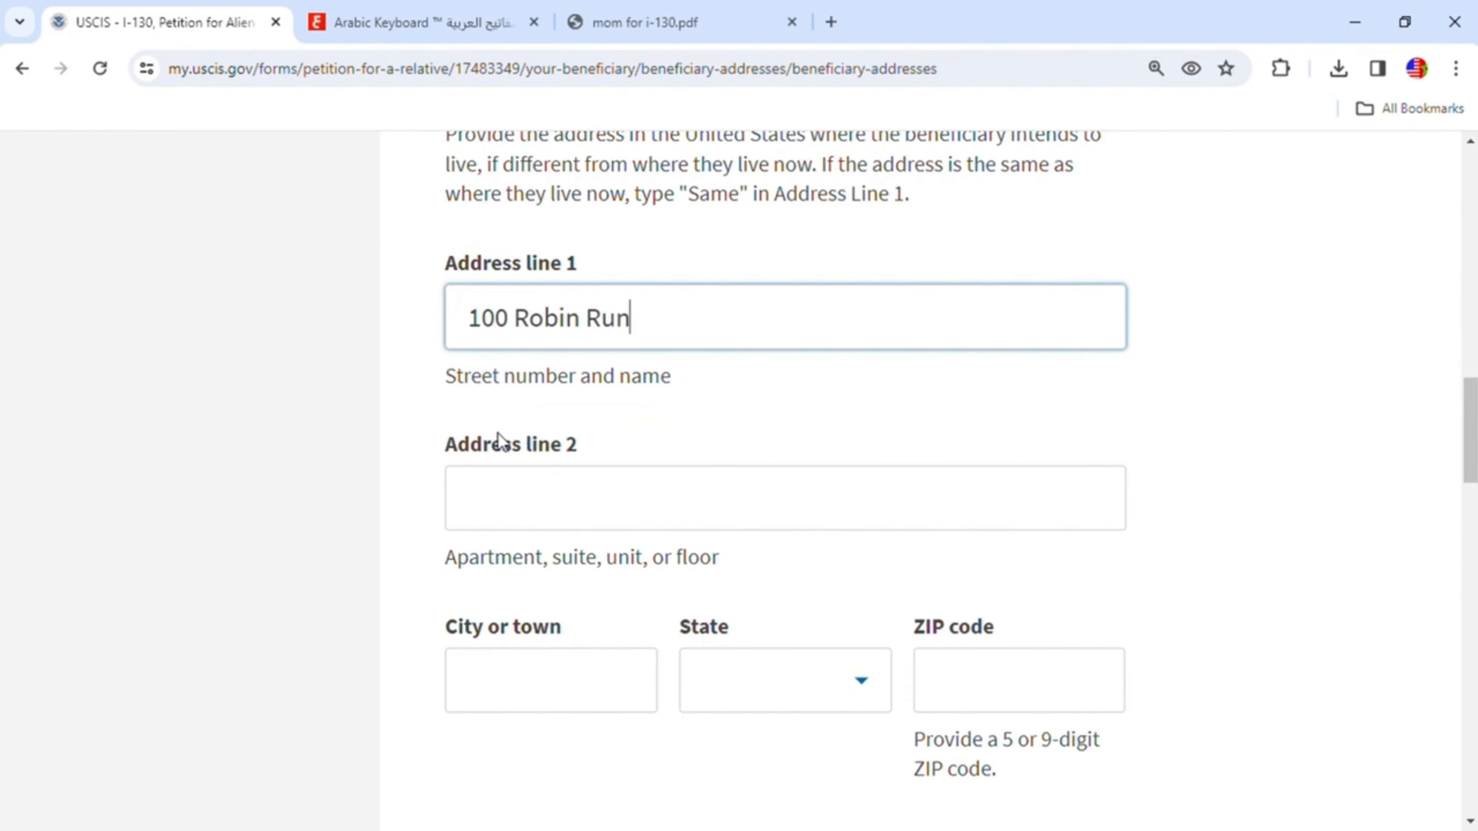
left_click(543, 687)
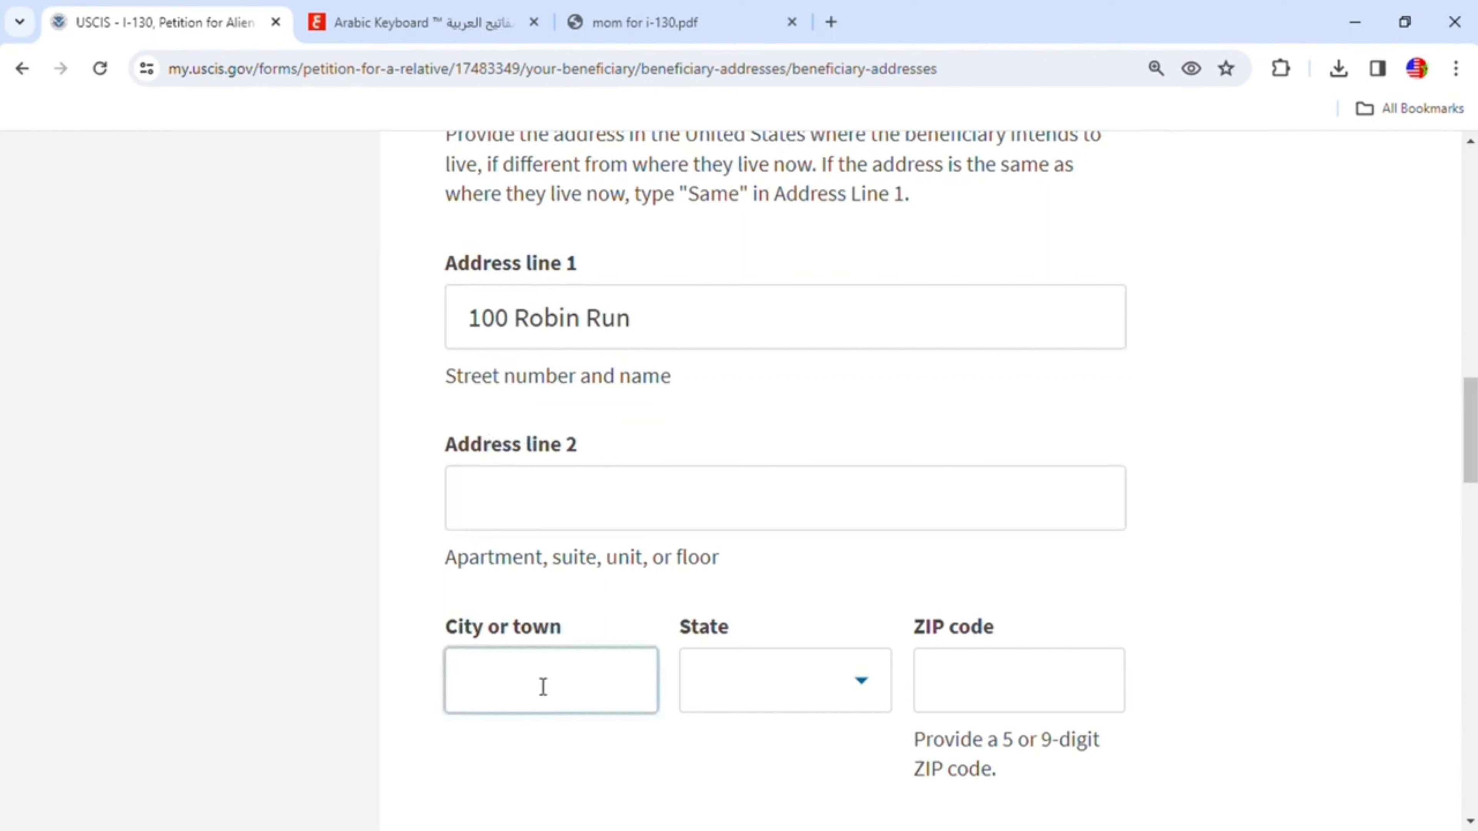
type("Indianapolis")
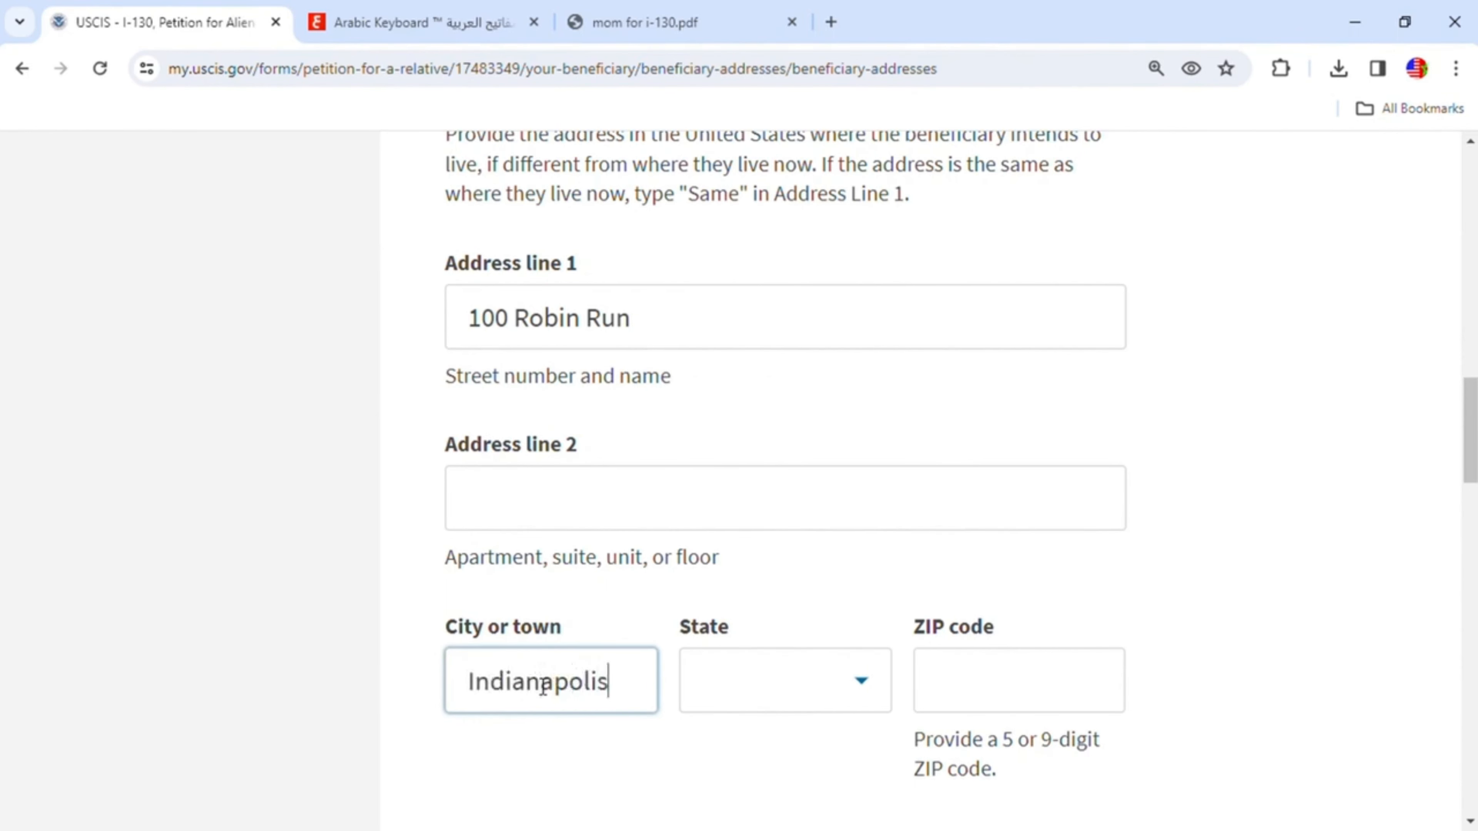
- Choose Indiana as the intended state and enter the ZIP code
scroll(567, 683, "up", 2)
scroll(855, 687, "down", 4)
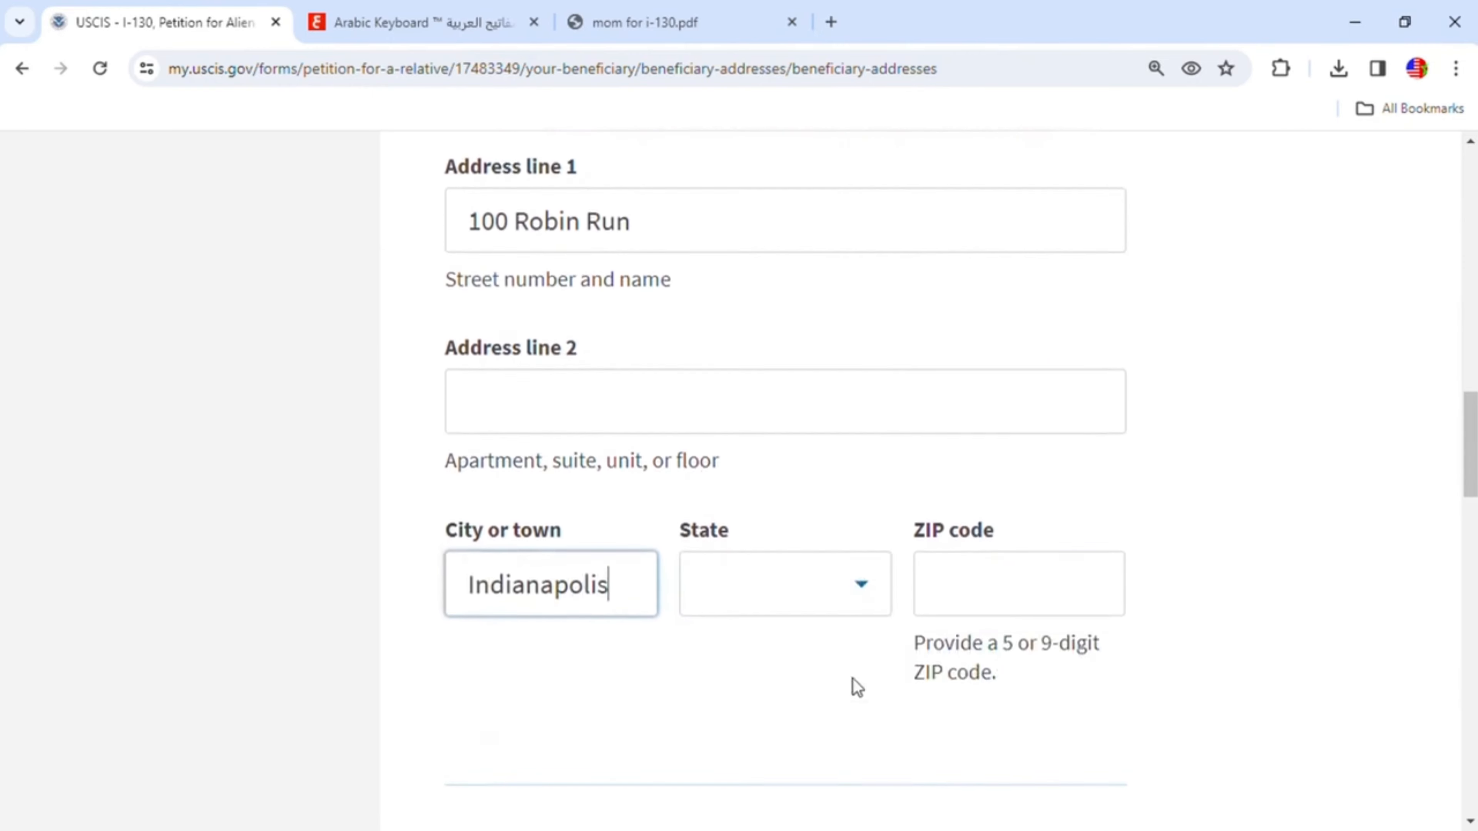
left_click(876, 573)
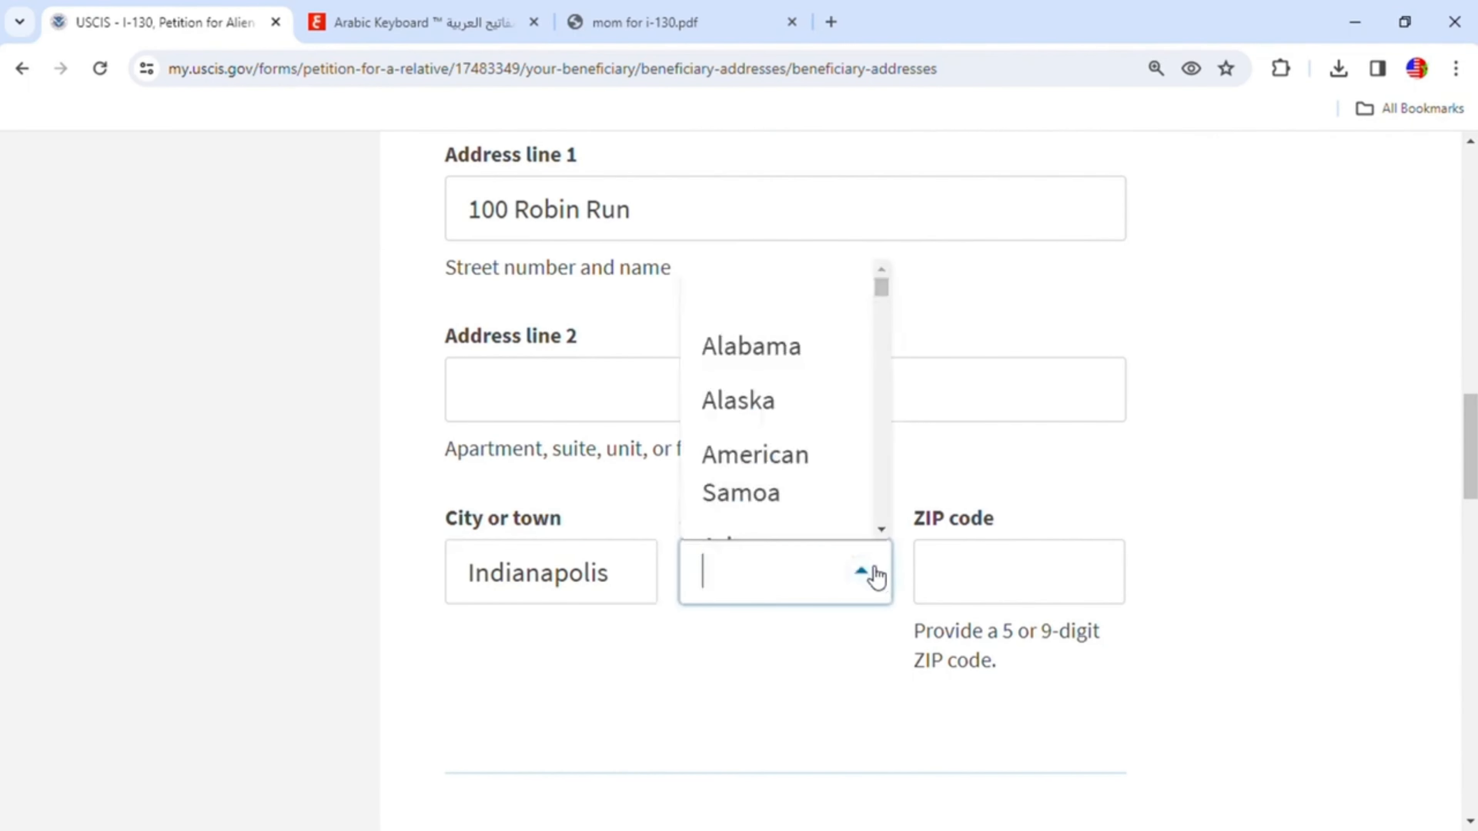
type("i")
left_click(788, 415)
left_click(979, 587)
type("46")
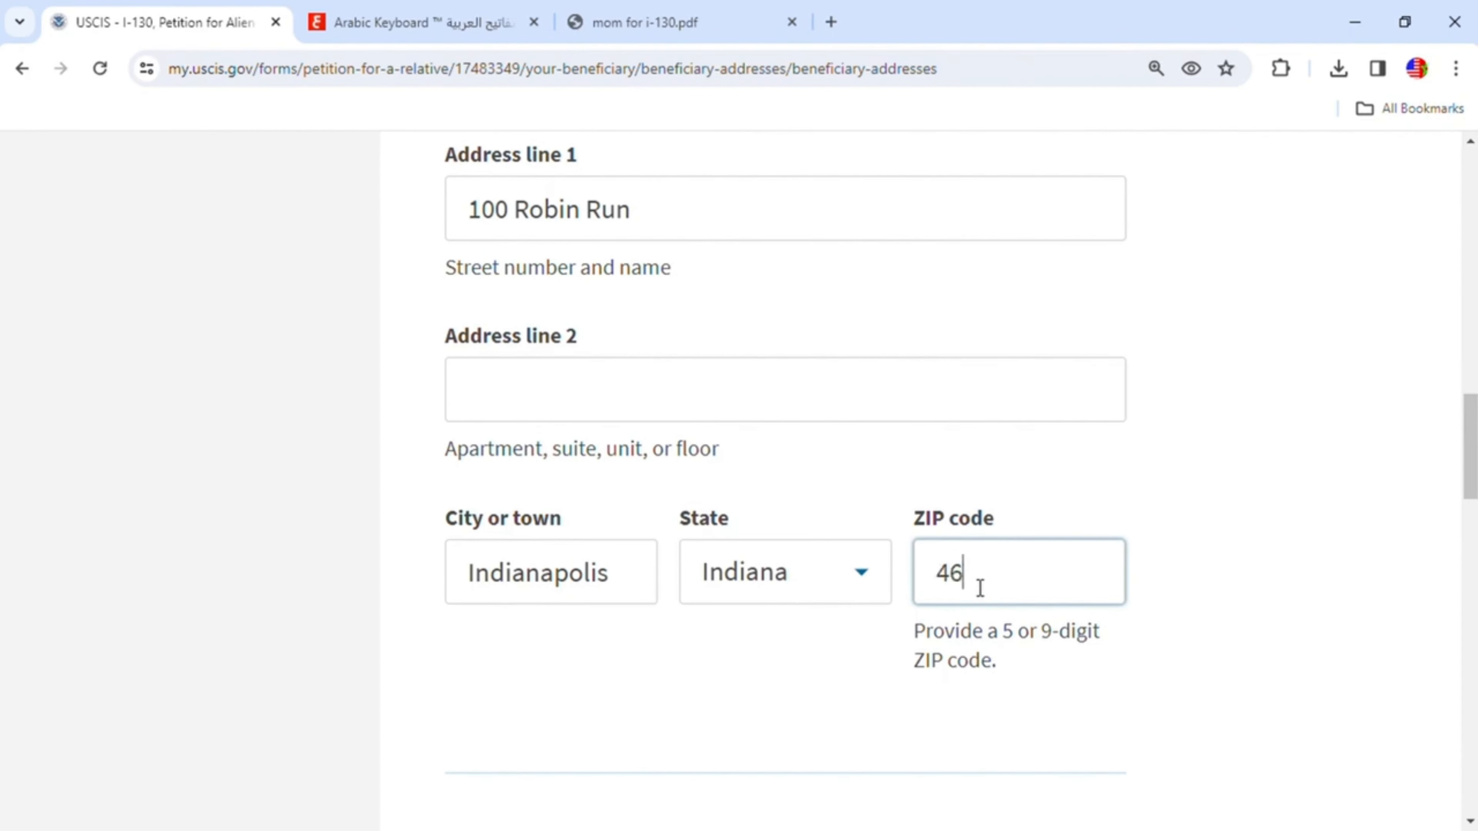
type("254")
- Leave the address outside the United States blank and continue to the additional information page
scroll(979, 587, "down", 3)
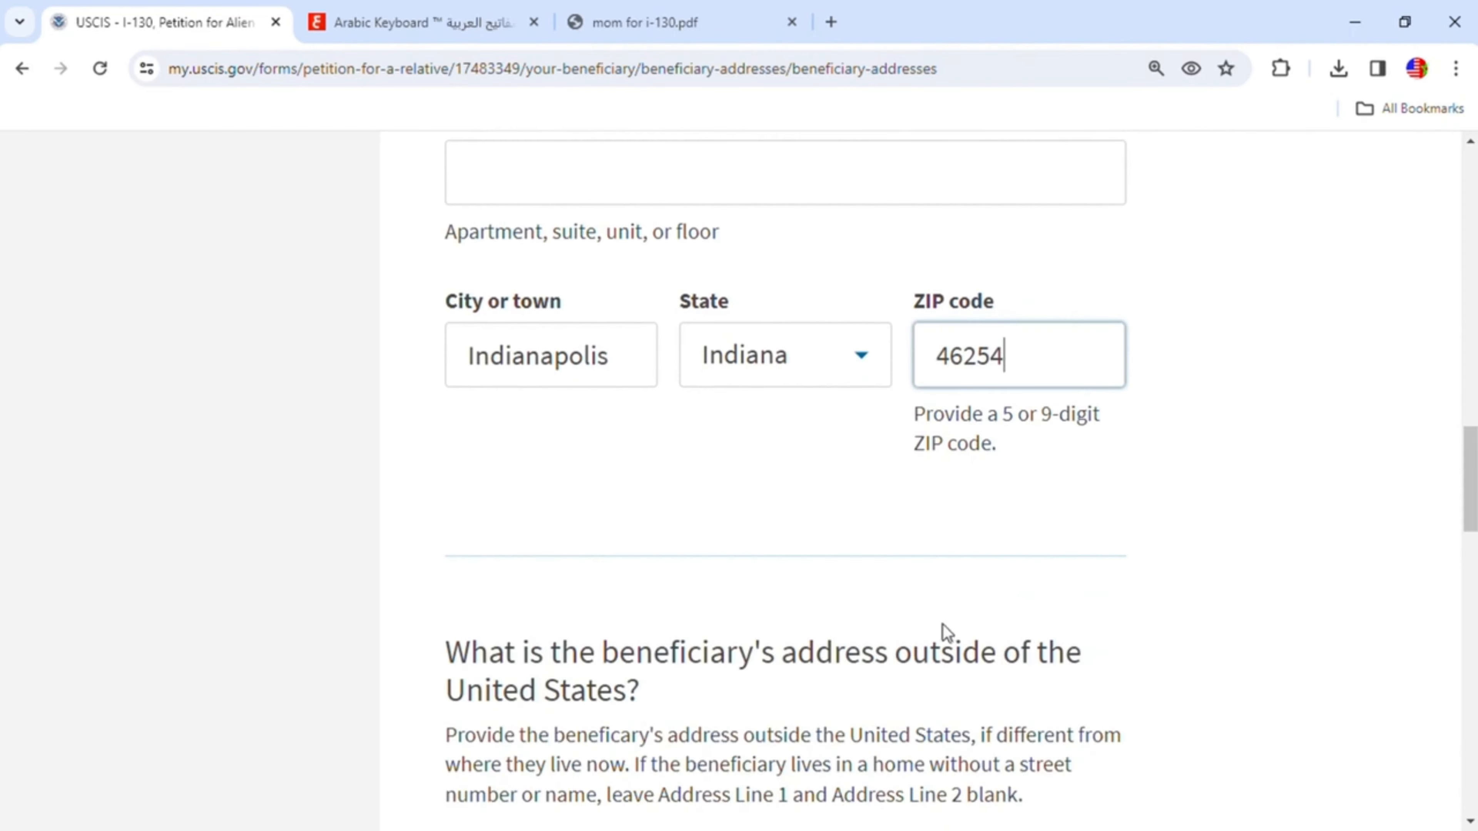
scroll(901, 633, "down", 3)
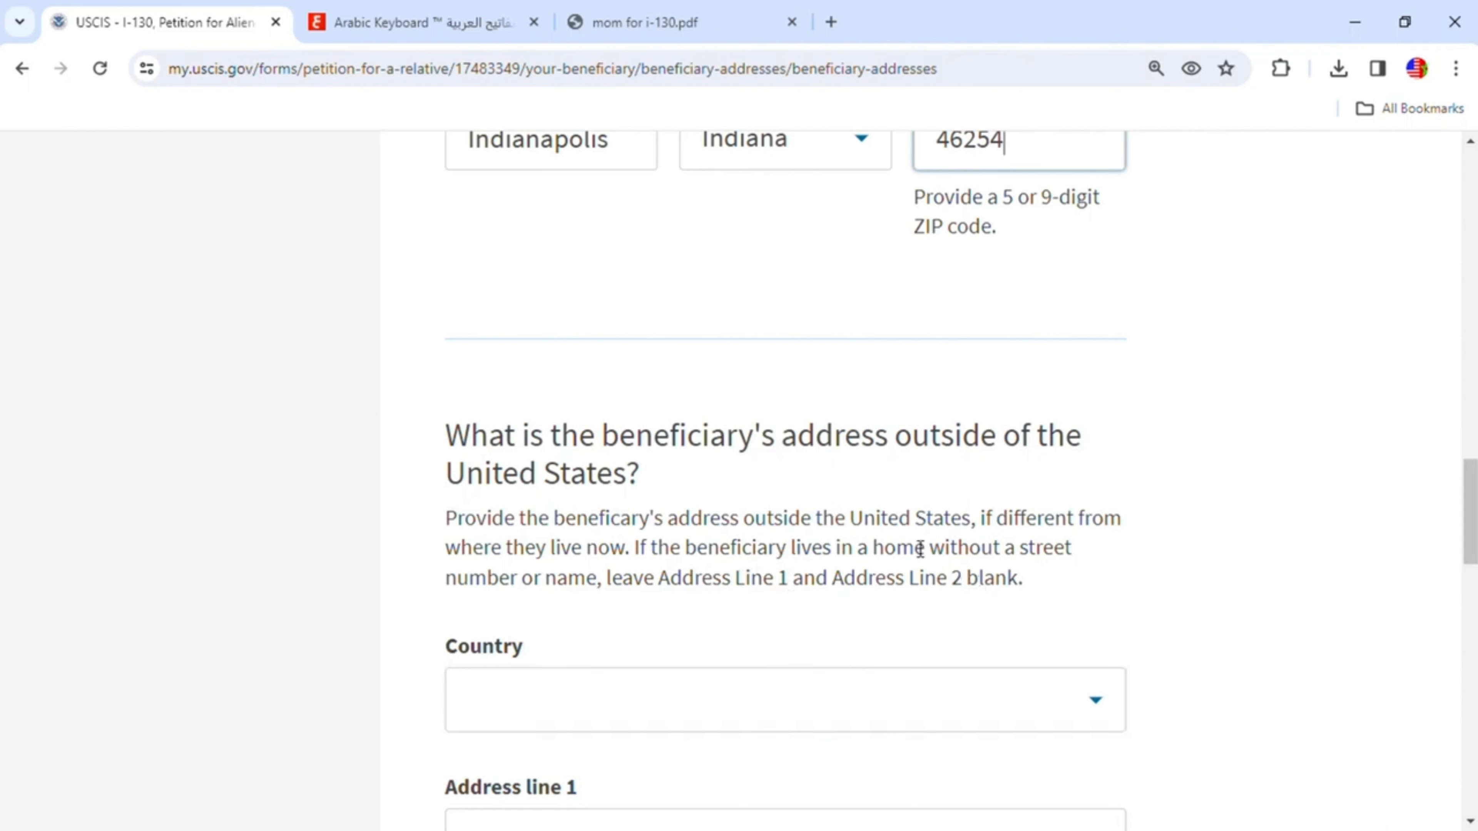
scroll(1104, 568, "down", 3)
scroll(1104, 570, "down", 8)
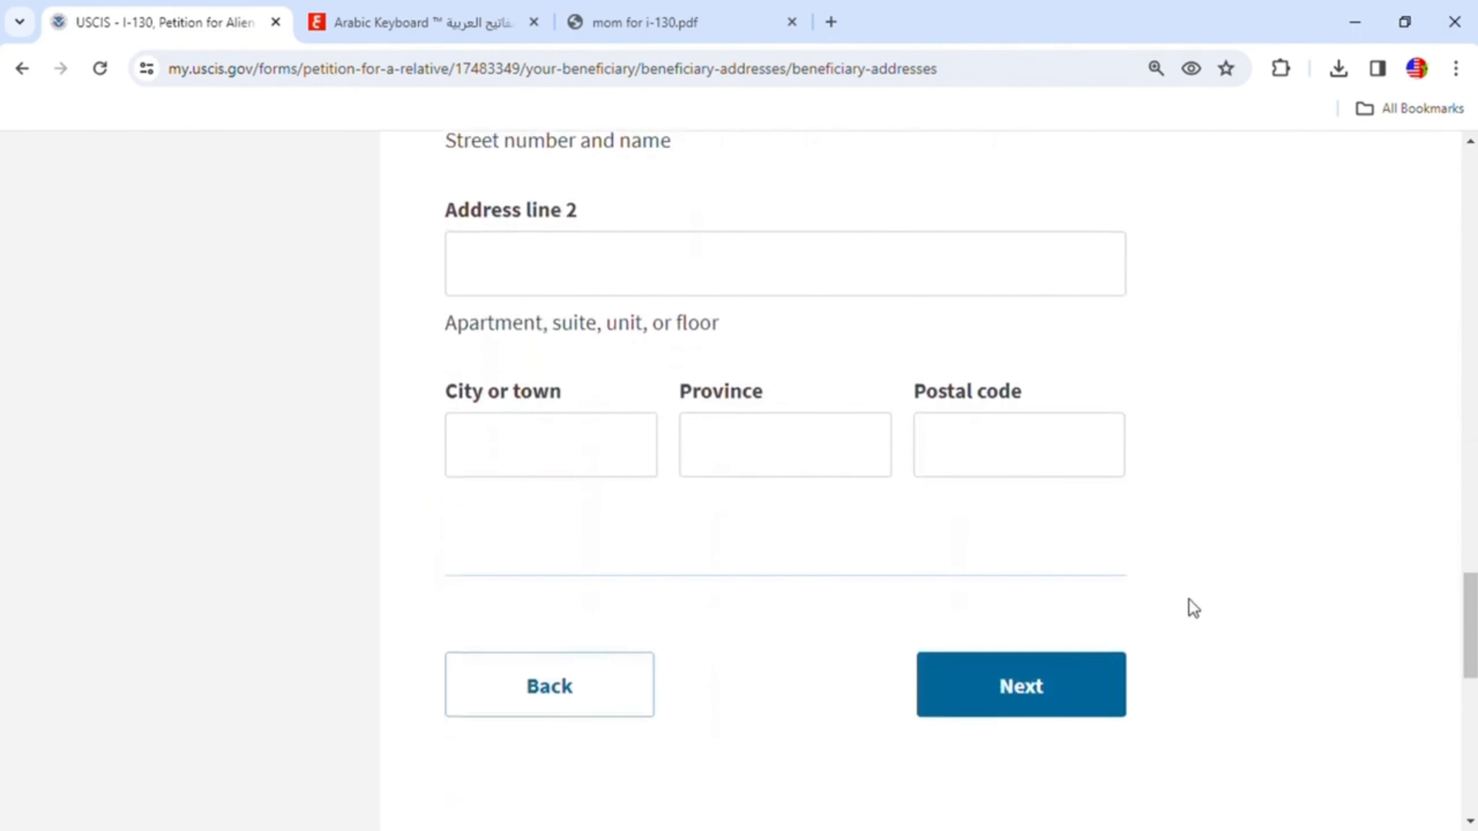
left_click(1062, 700)
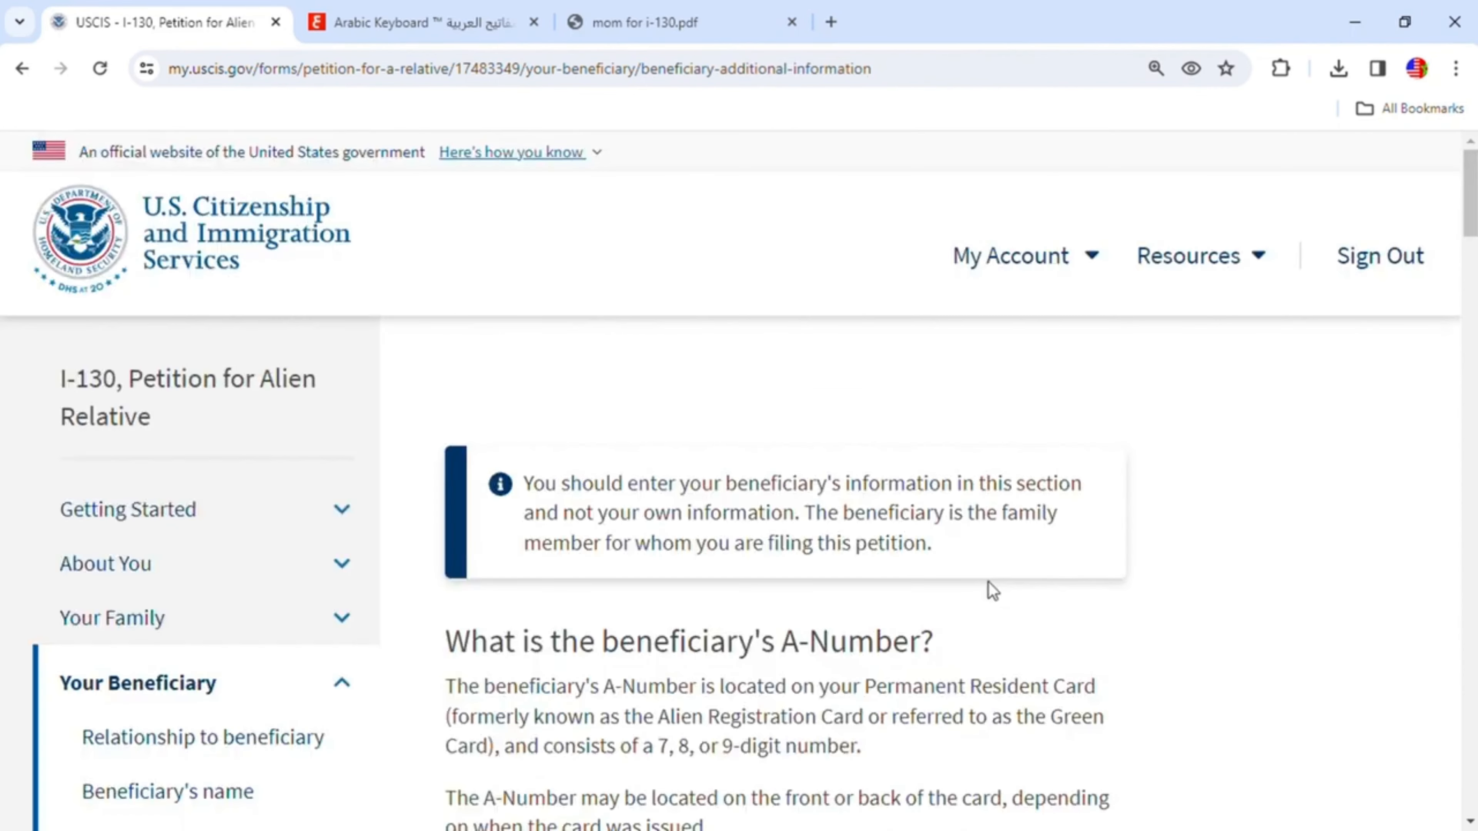
- Indicate that the beneficiary does not have an A-Number
scroll(988, 600, "down", 5)
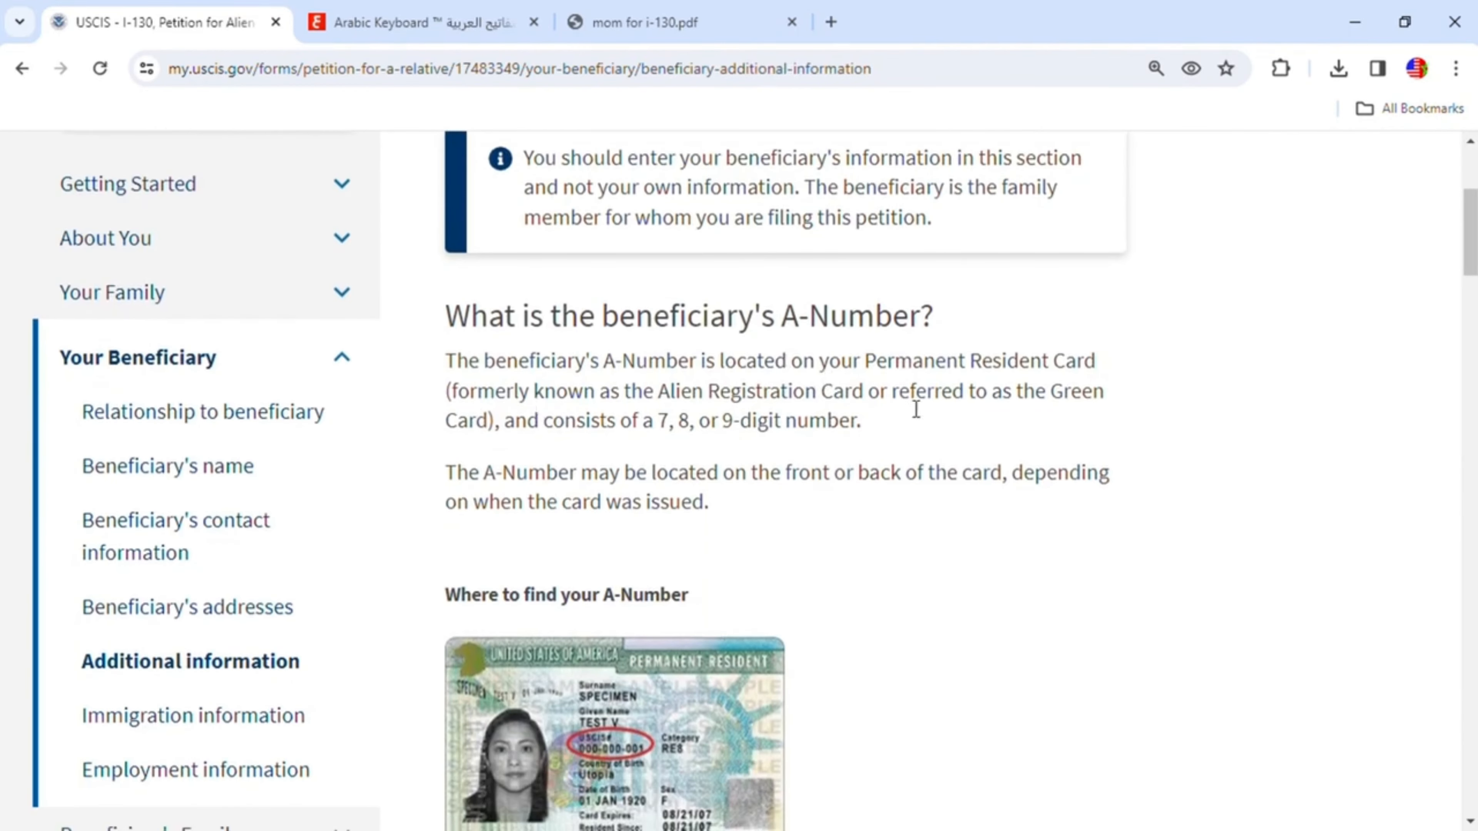
scroll(842, 555, "down", 2)
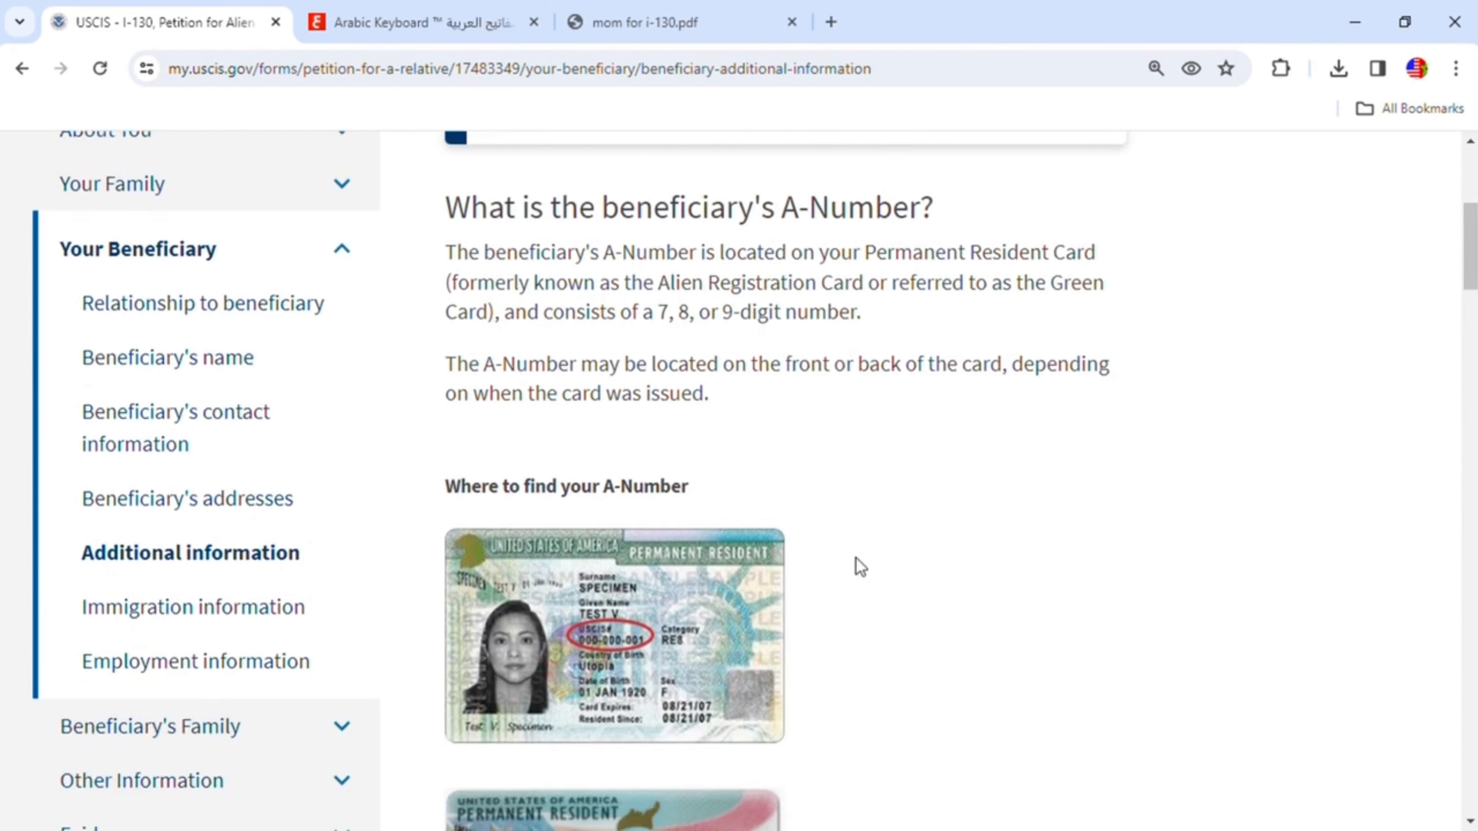
scroll(857, 567, "down", 10)
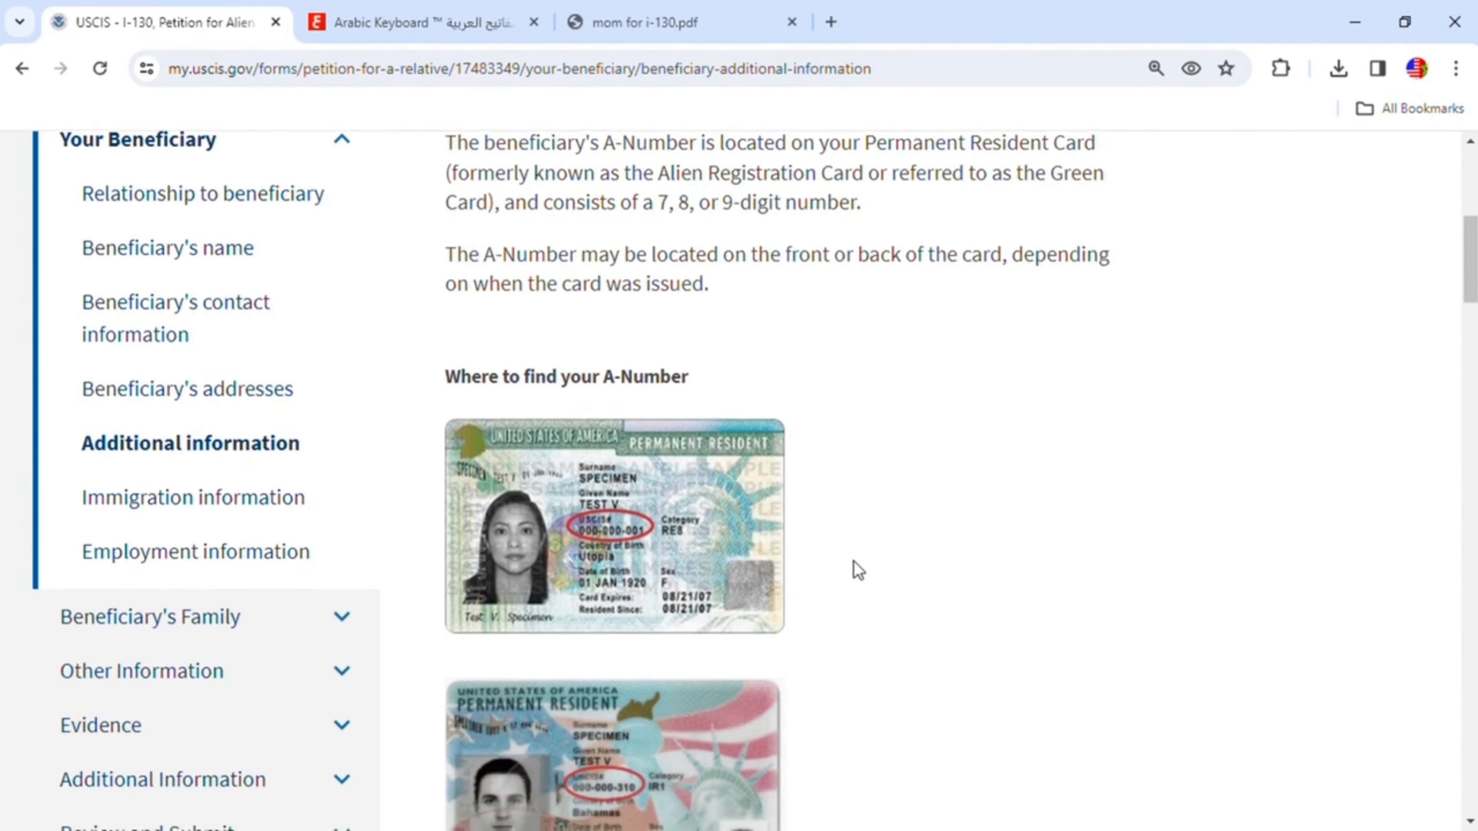
scroll(853, 562, "down", 2)
left_click(528, 499)
left_click(462, 431)
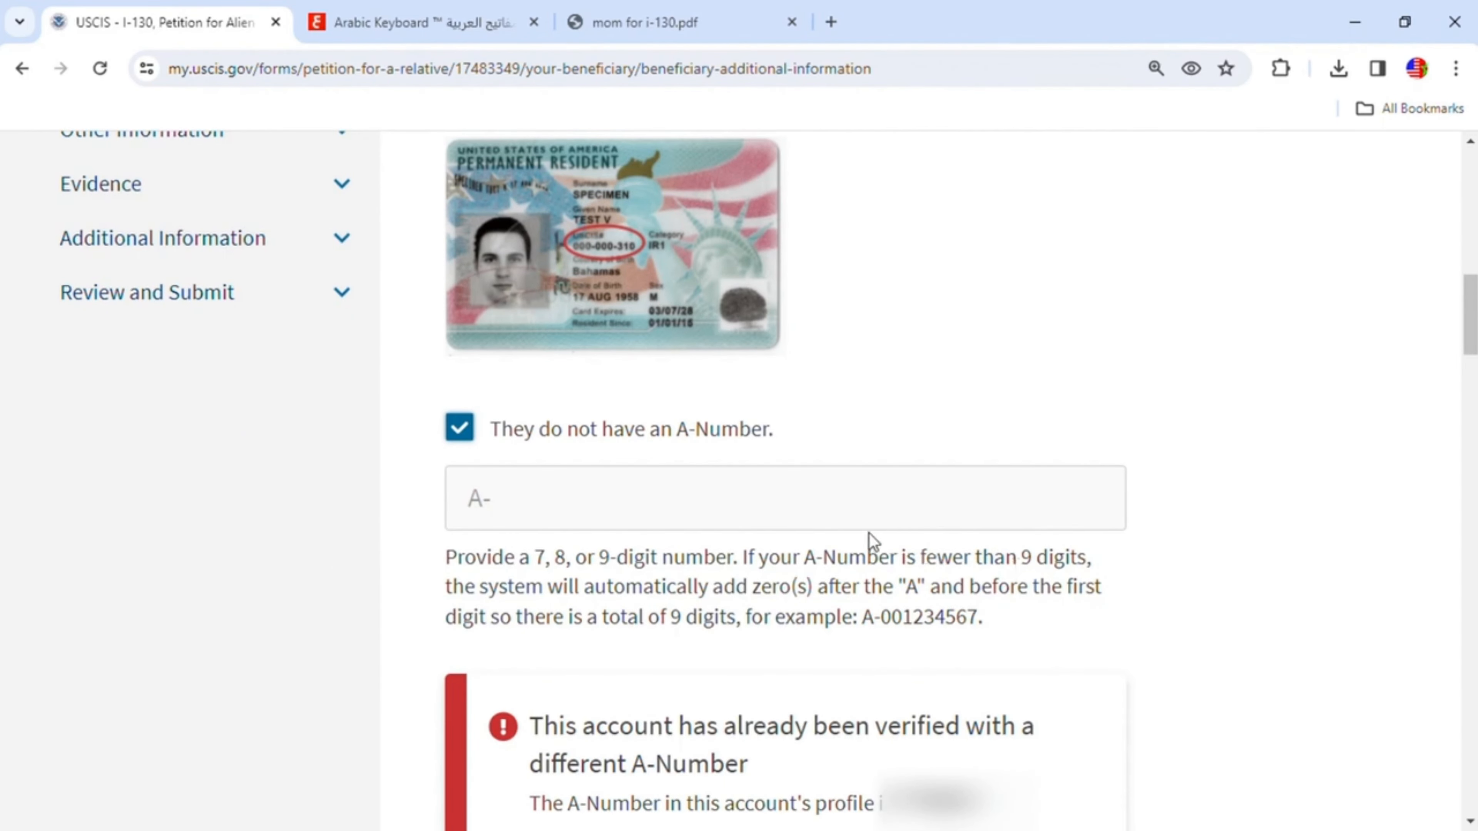
- Indicate that the beneficiary has neither a USCIS Online Account Number nor a U.S. Social Security Number
scroll(853, 529, "down", 2)
scroll(852, 529, "down", 2)
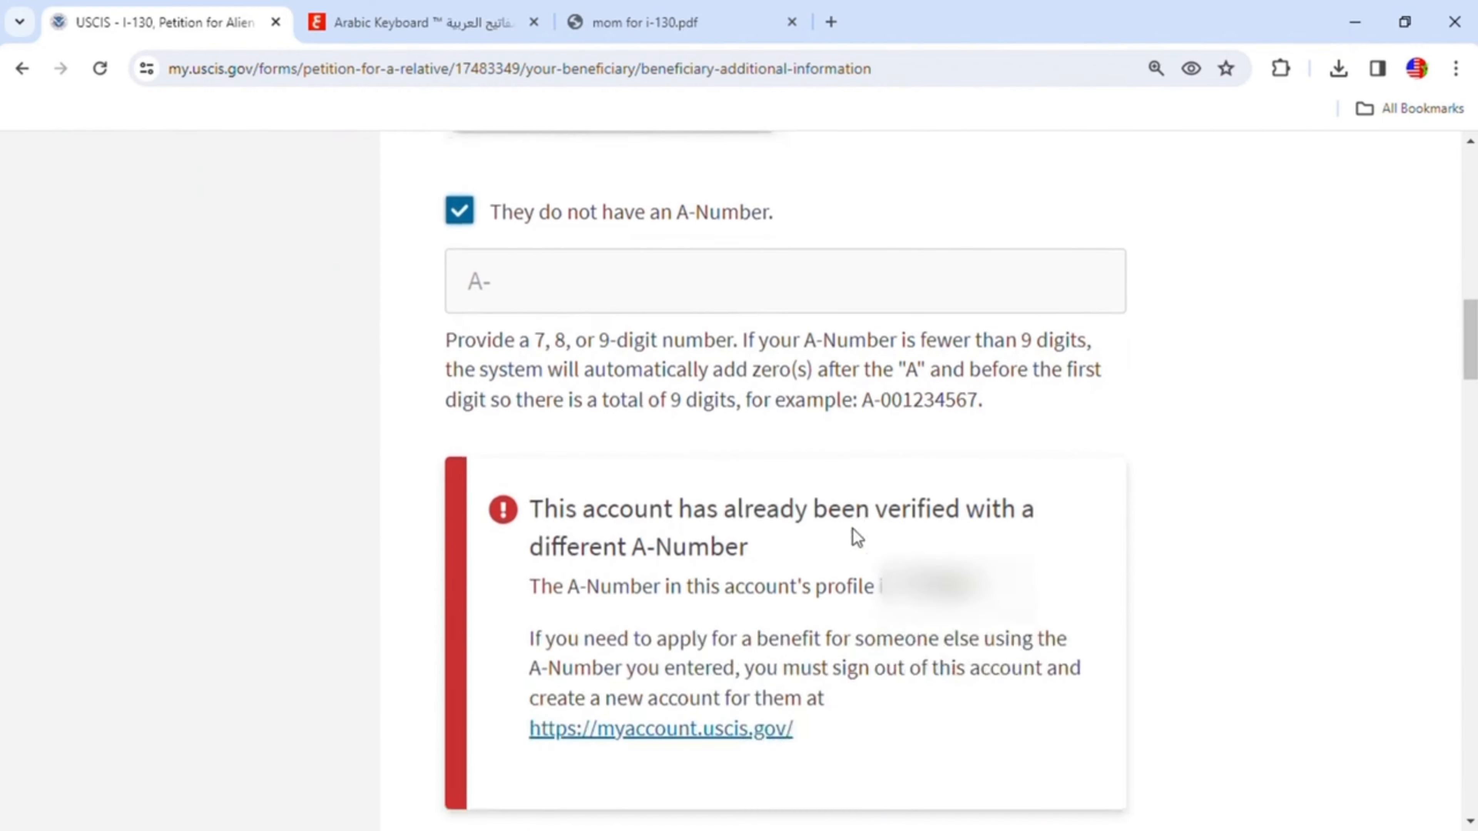
scroll(856, 537, "down", 5)
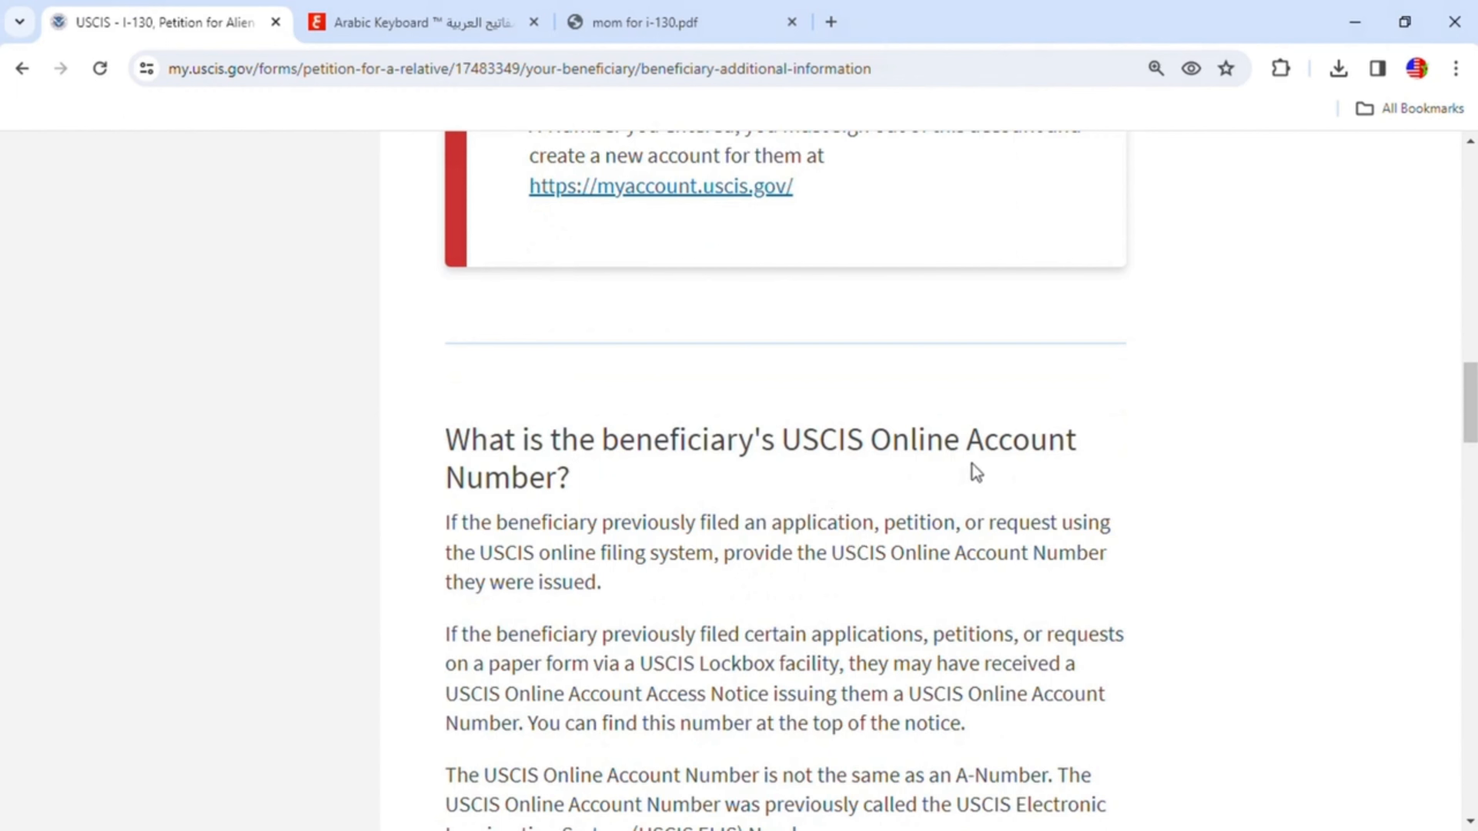
scroll(792, 536, "down", 5)
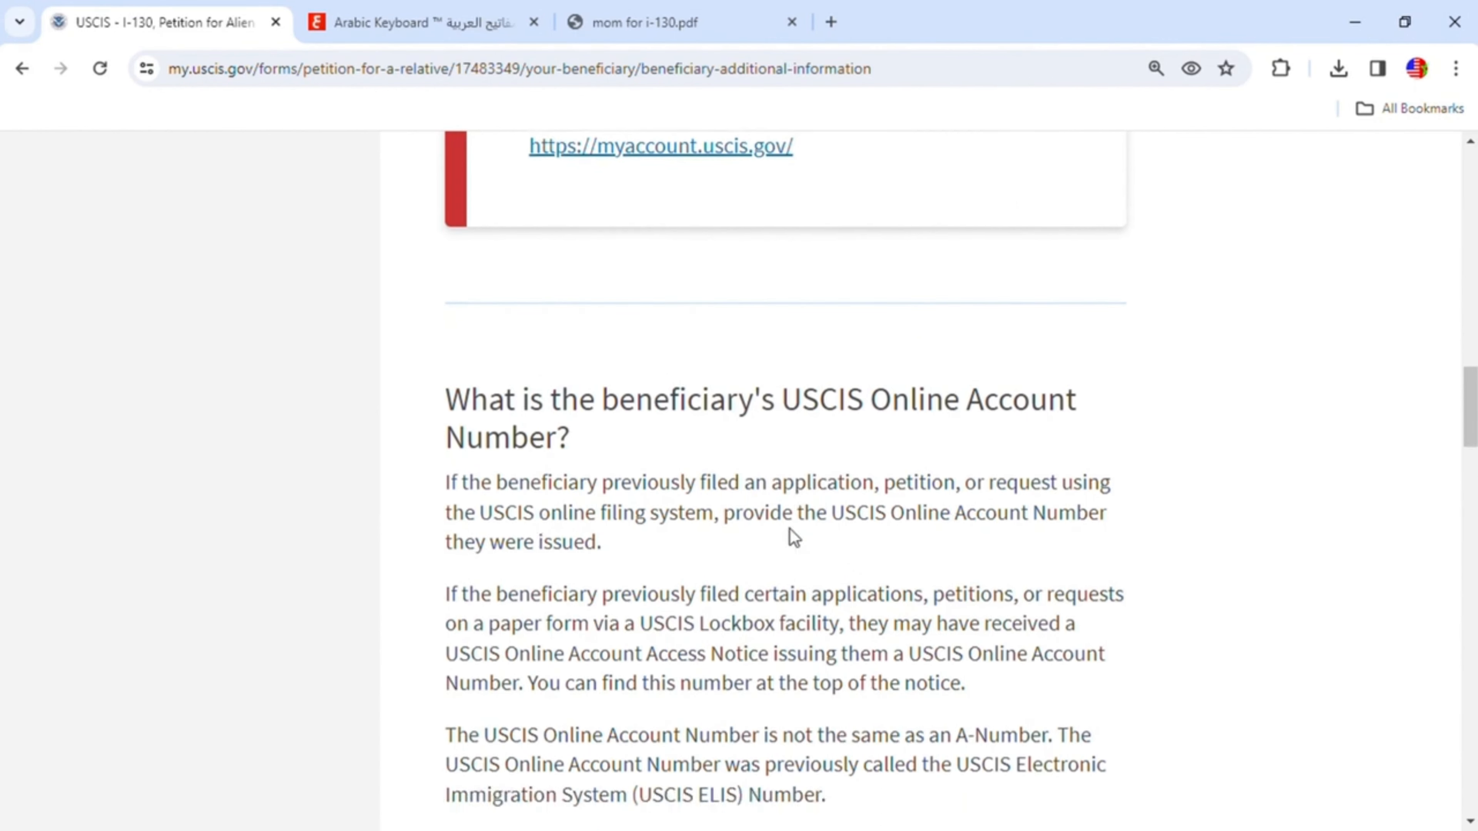
left_click(461, 609)
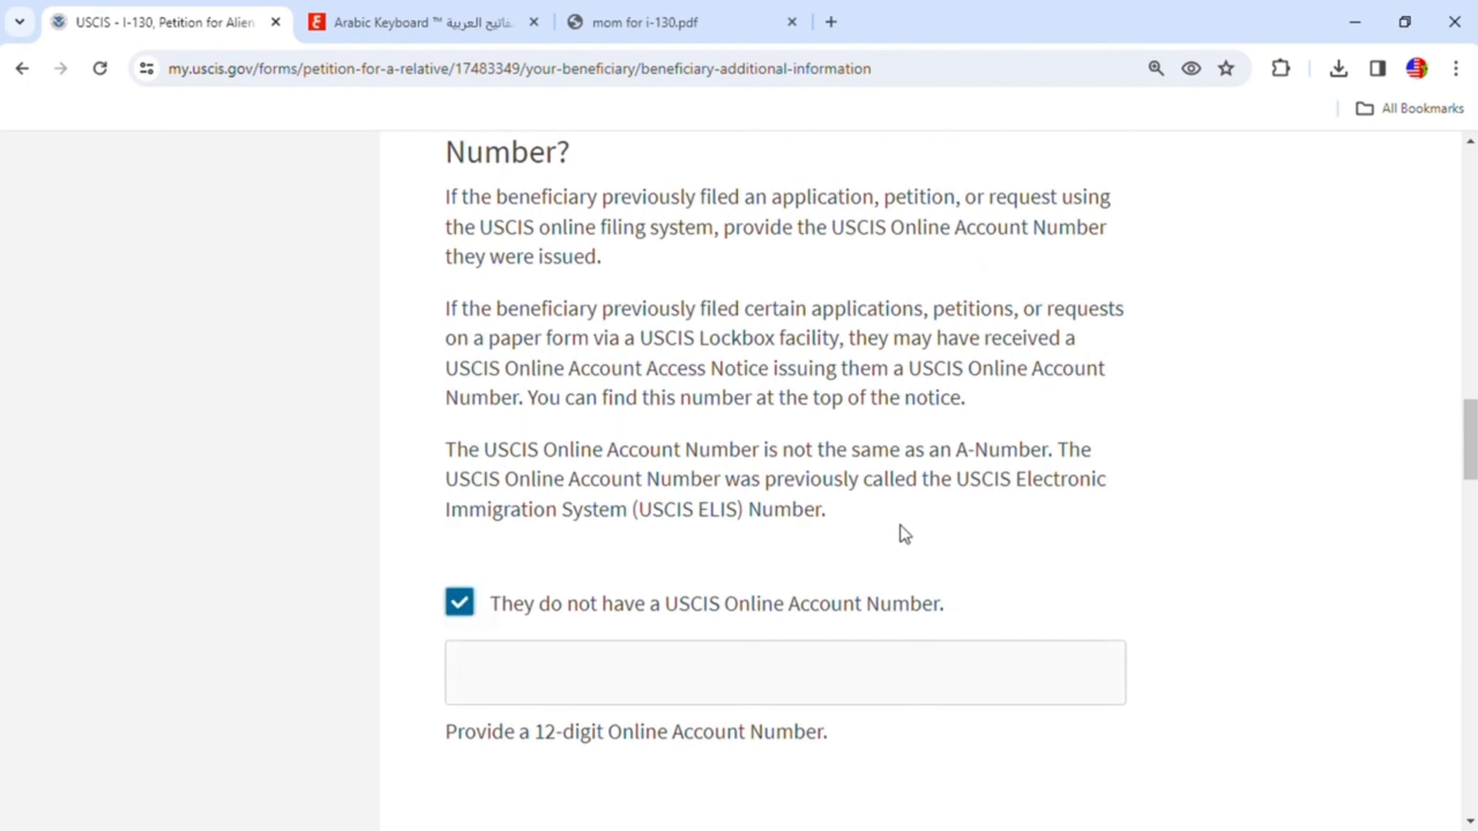
scroll(922, 531, "down", 8)
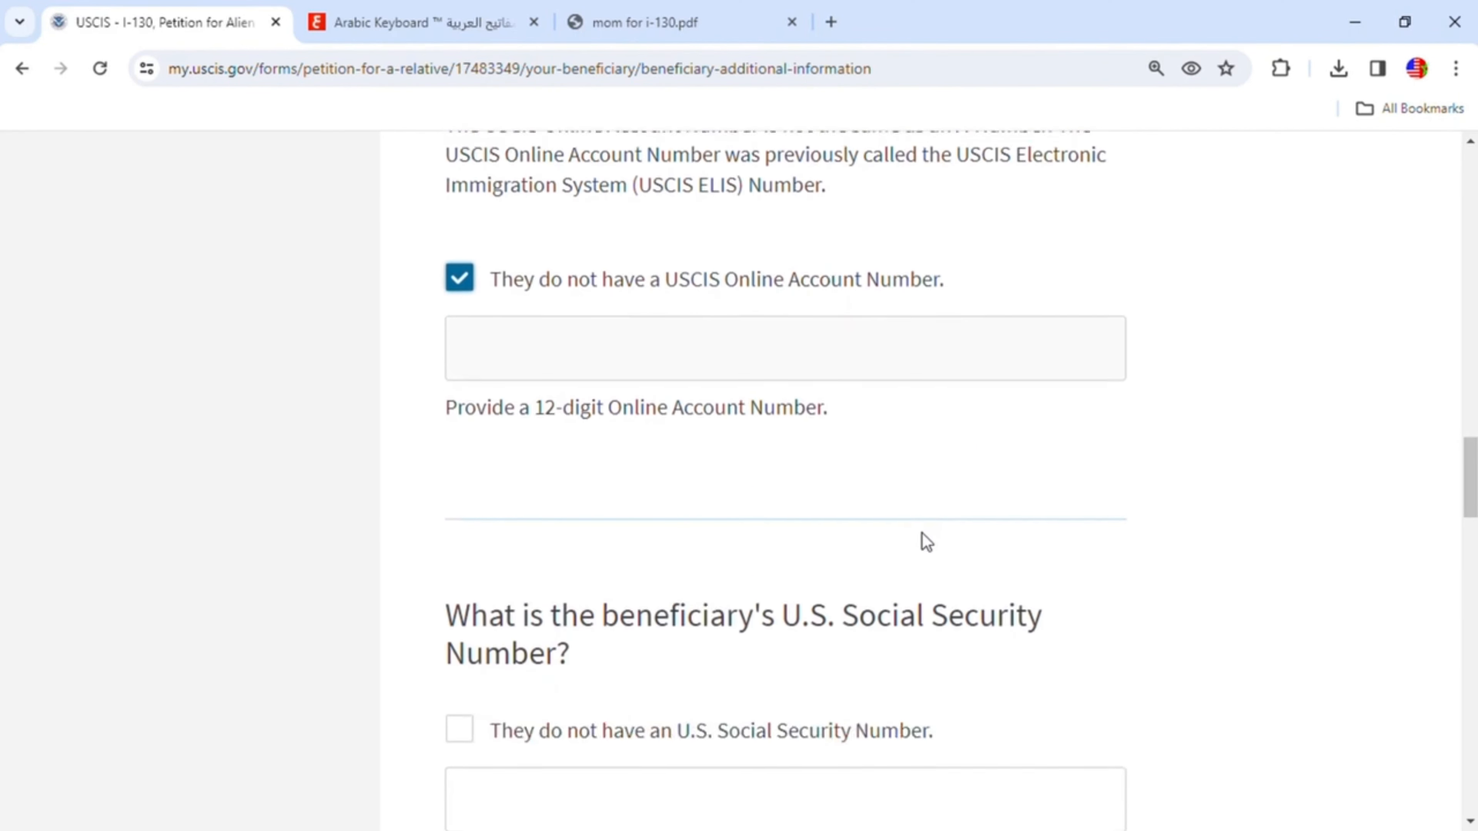
left_click(463, 512)
- Enter the beneficiary's date of birth
scroll(1064, 559, "down", 4)
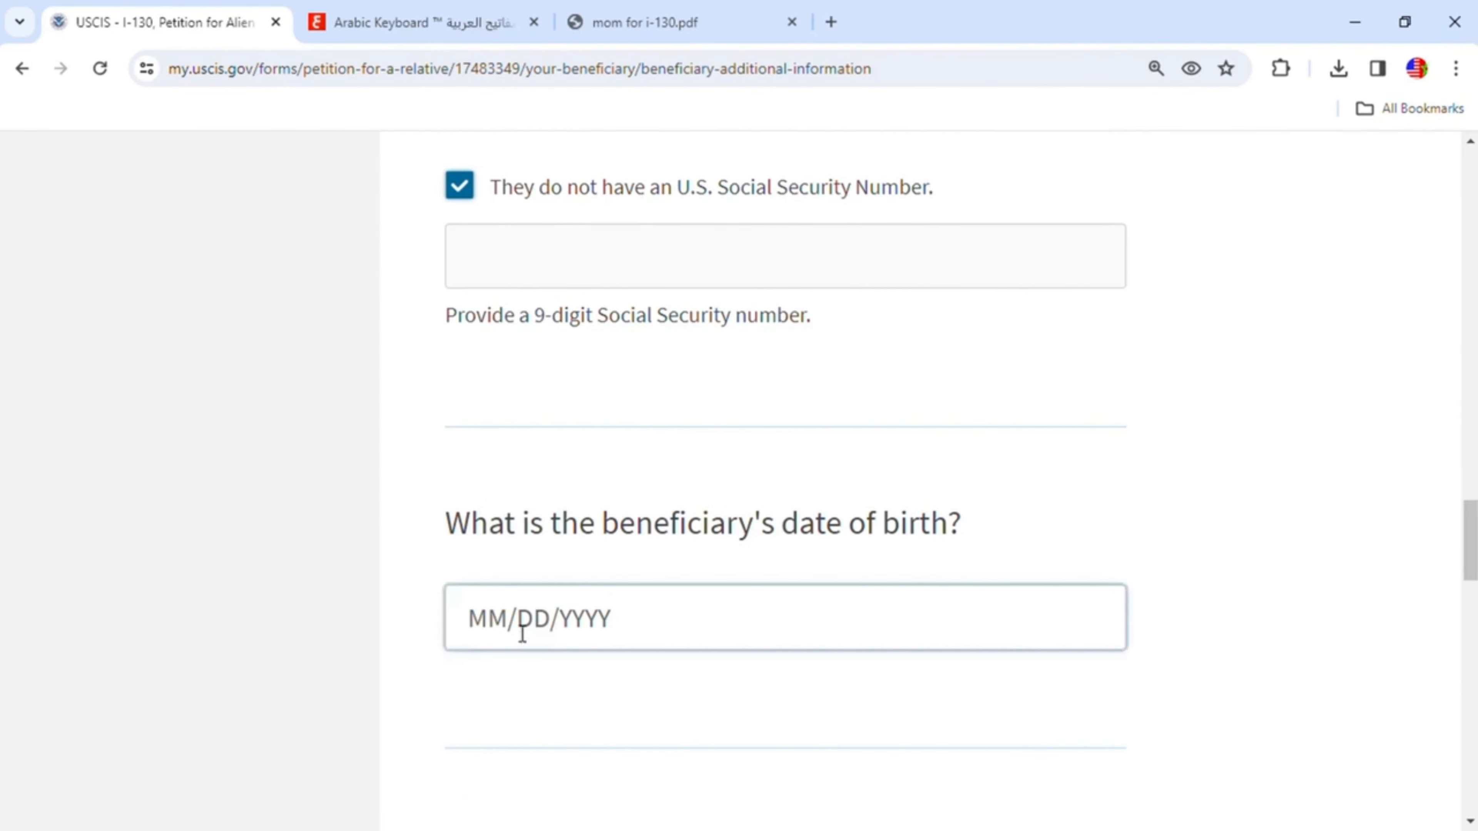
left_click(507, 625)
type("01/")
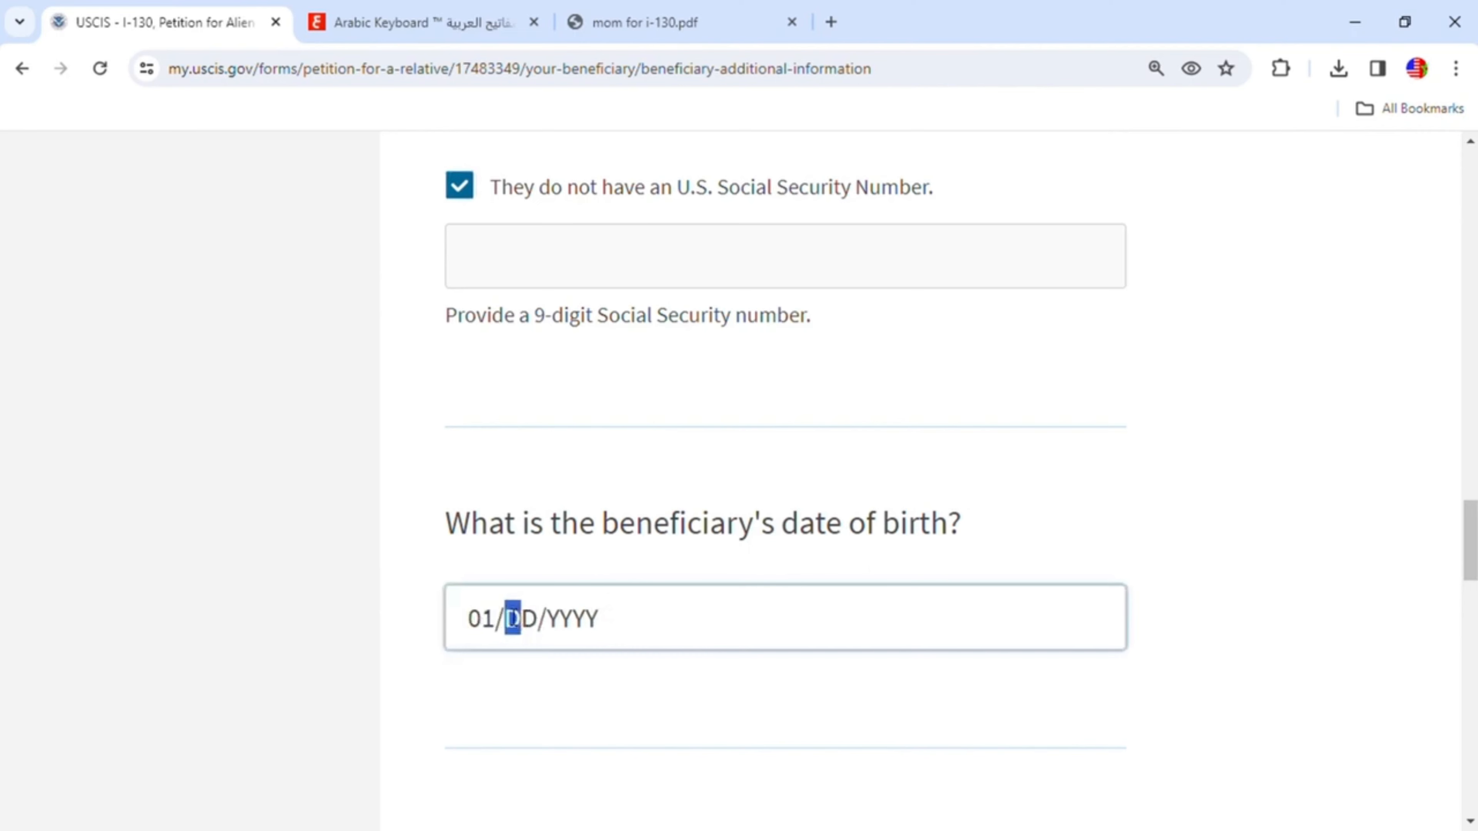
type("01/")
type("1")
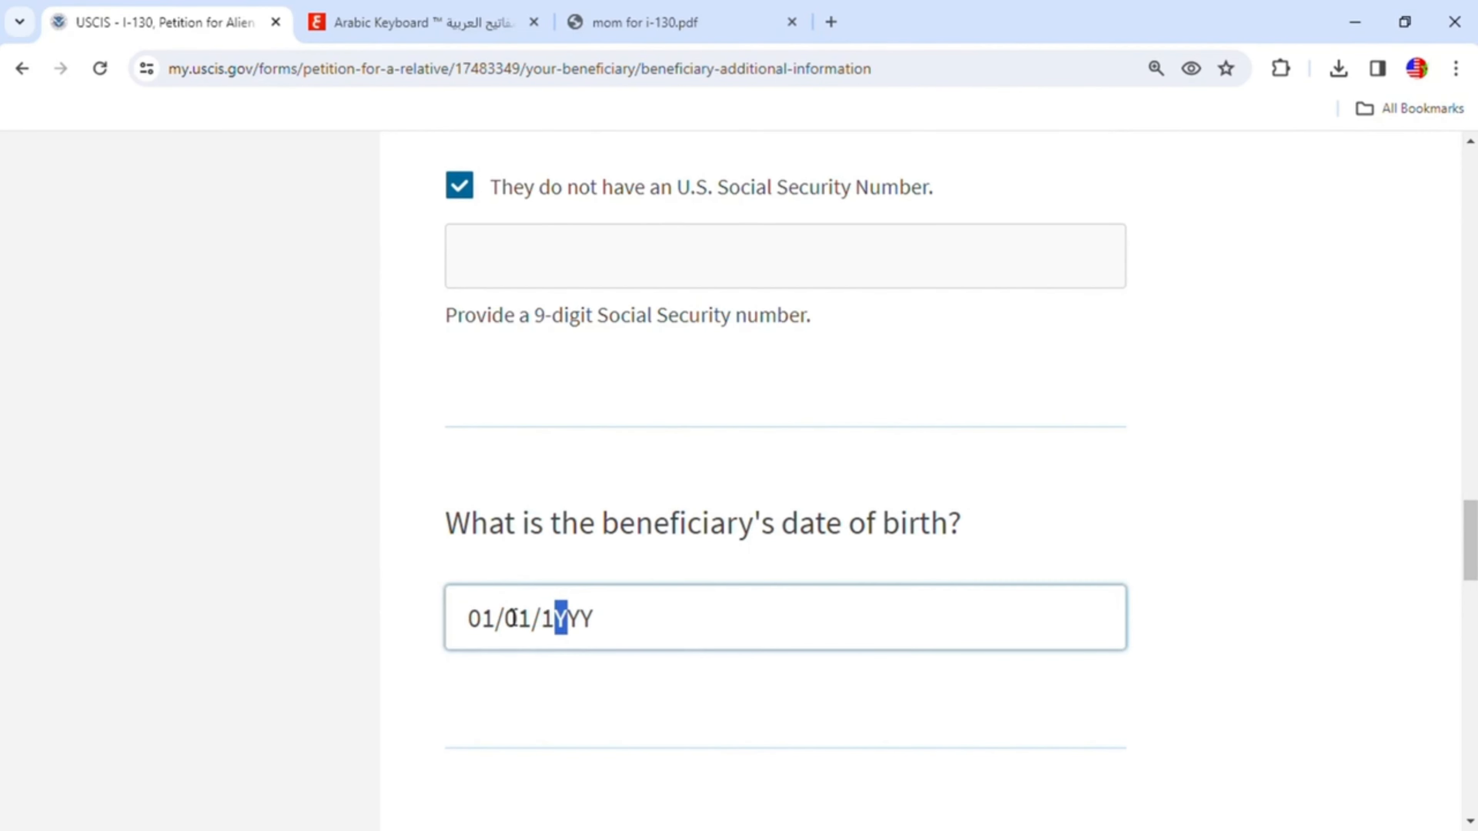
type("945")
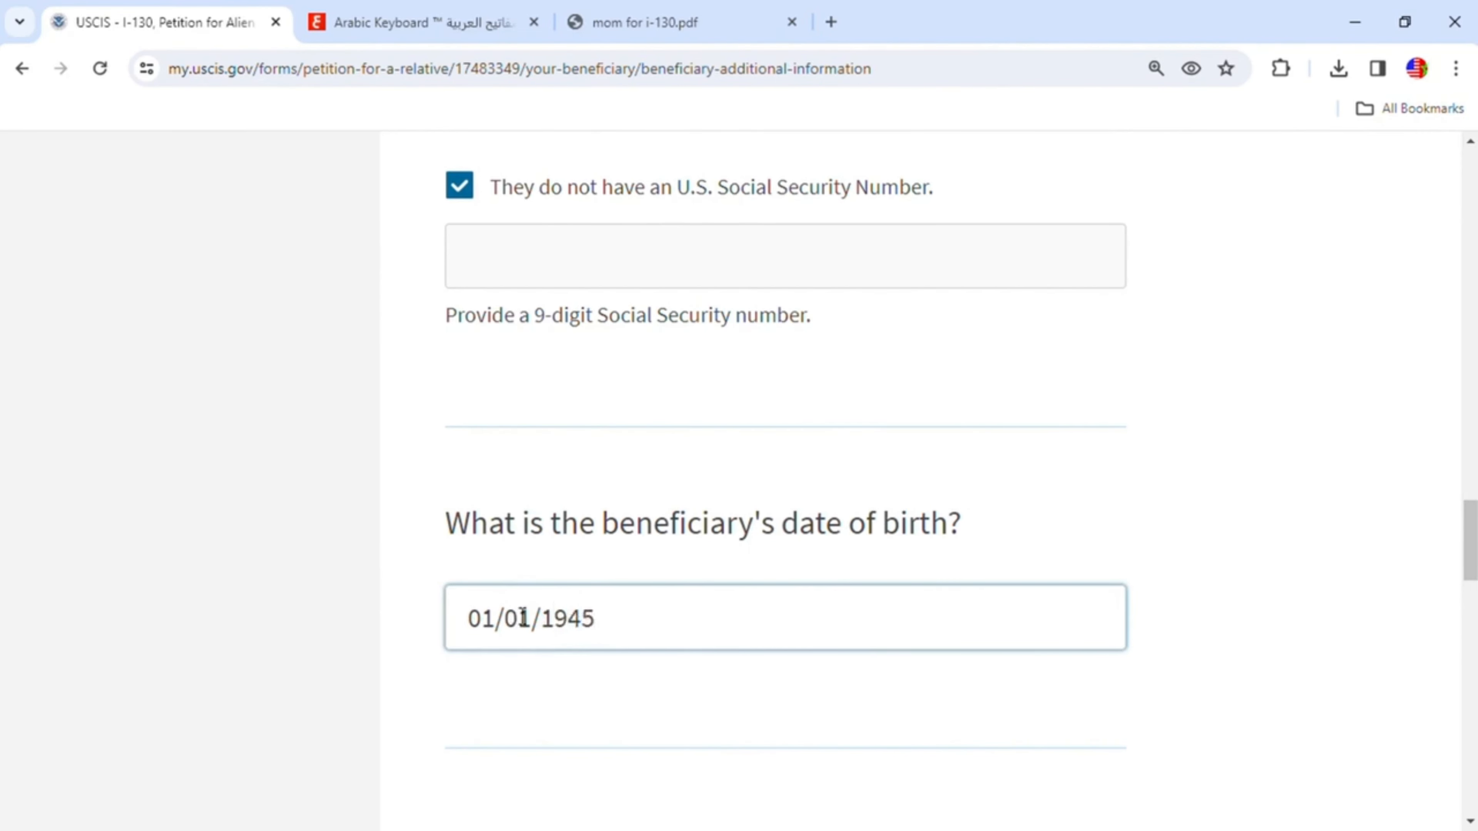
- Choose Morocco as the beneficiary's country of birth
scroll(583, 619, "down", 6)
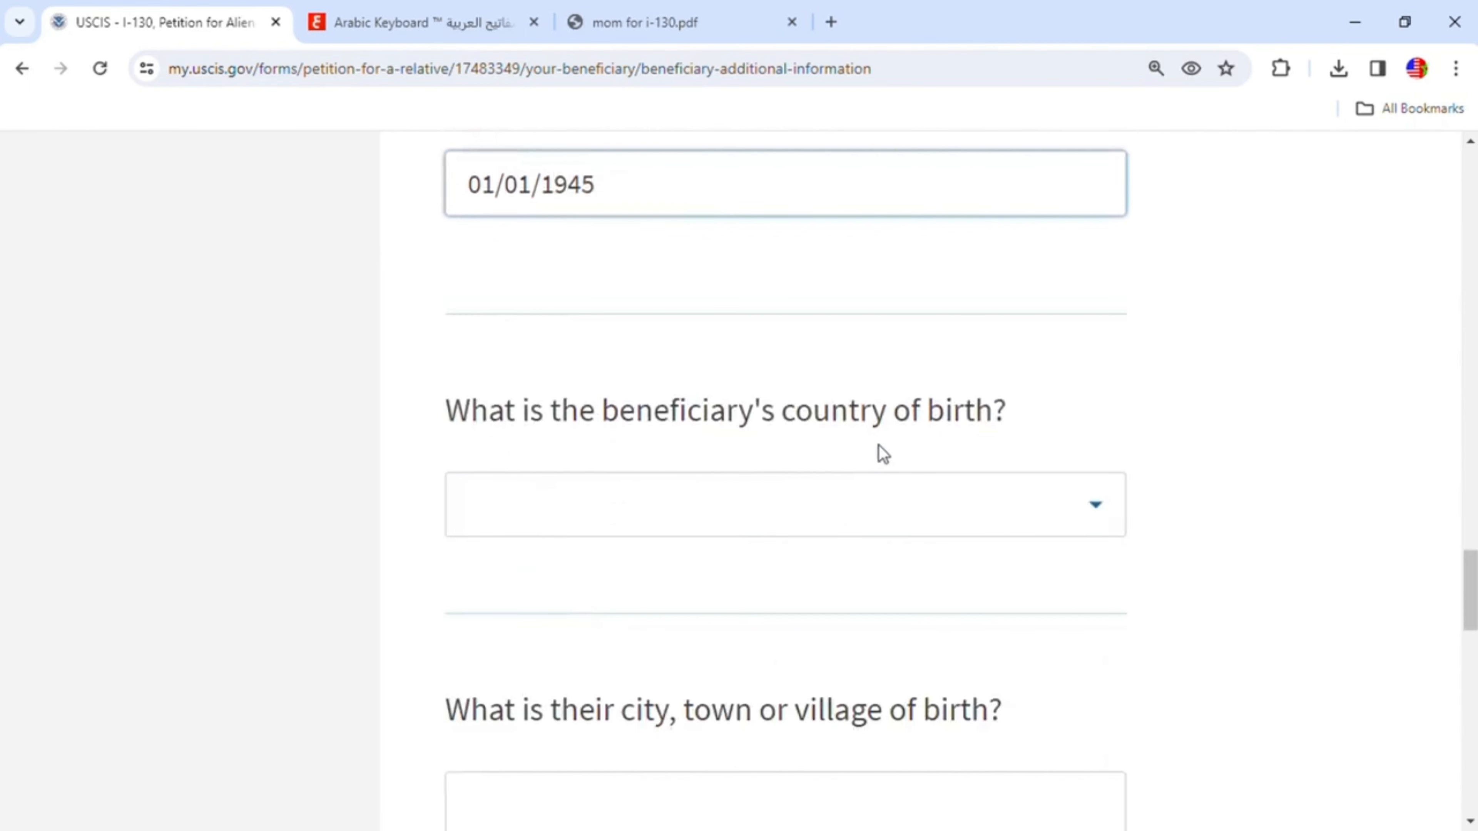
left_click(992, 517)
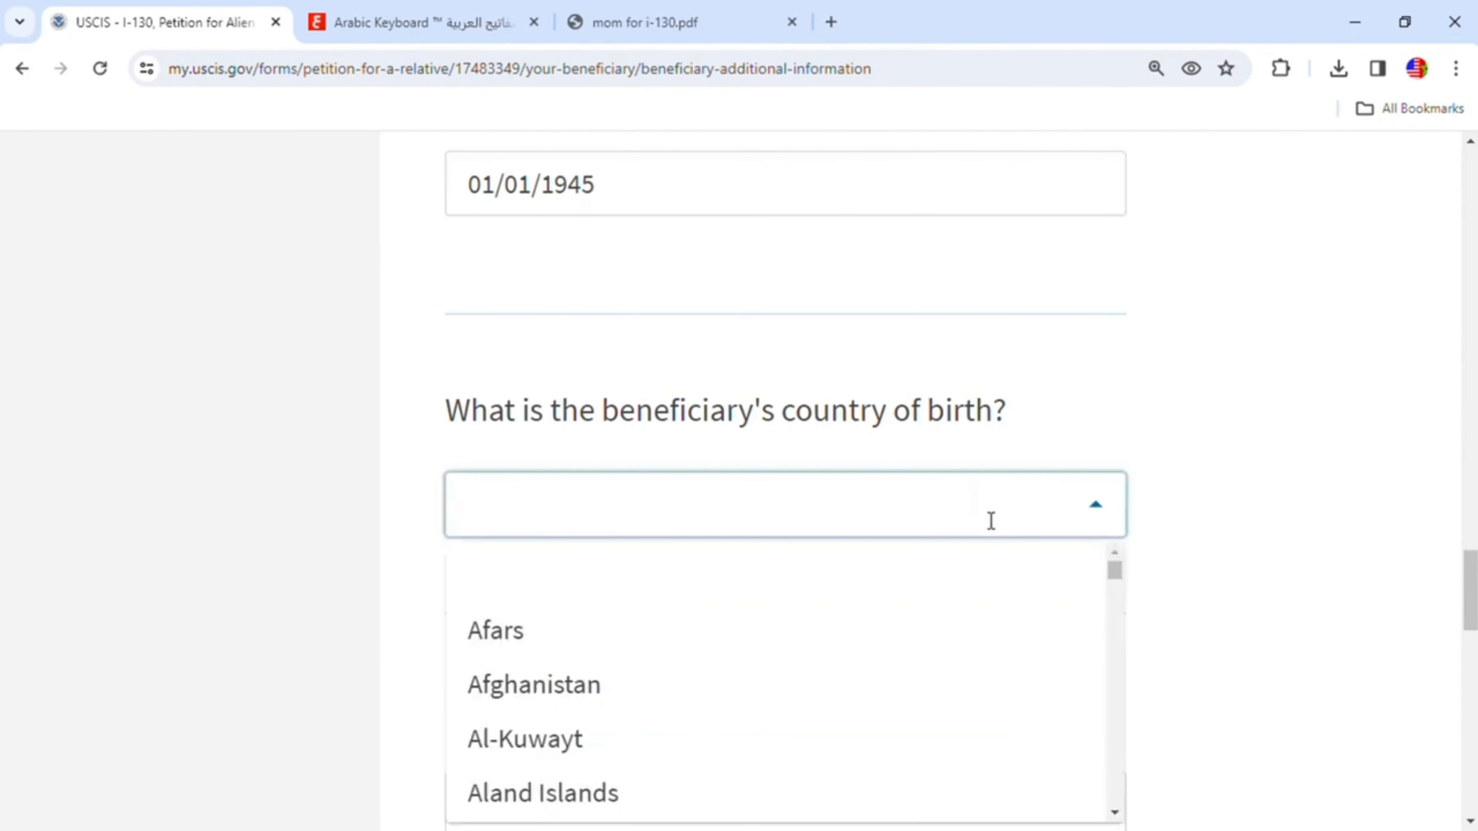
type("mo")
scroll(689, 637, "down", 5)
left_click(557, 692)
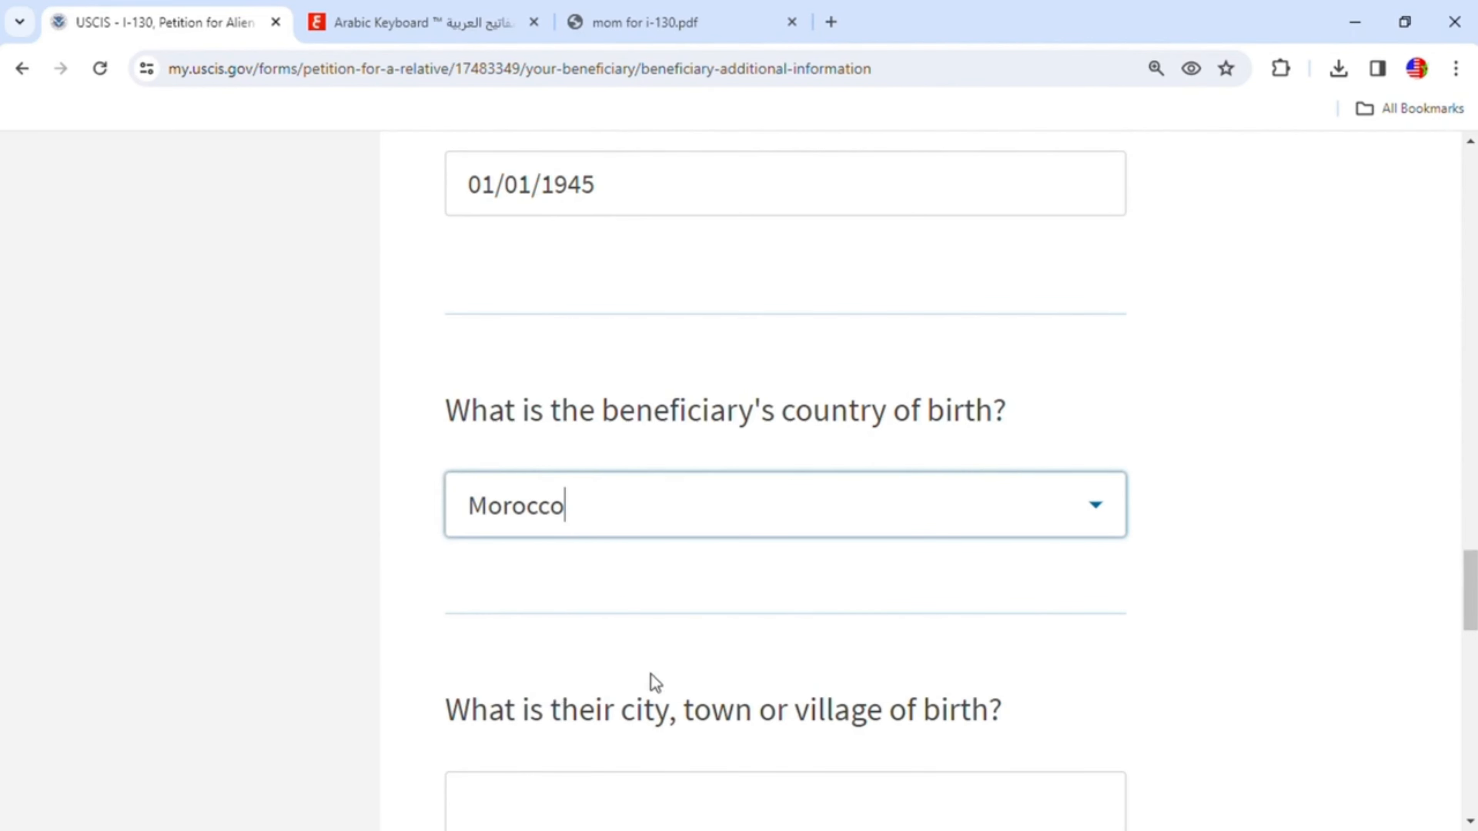
- Enter Khenifra as the beneficiary's city, town or village of birth
scroll(950, 647, "down", 3)
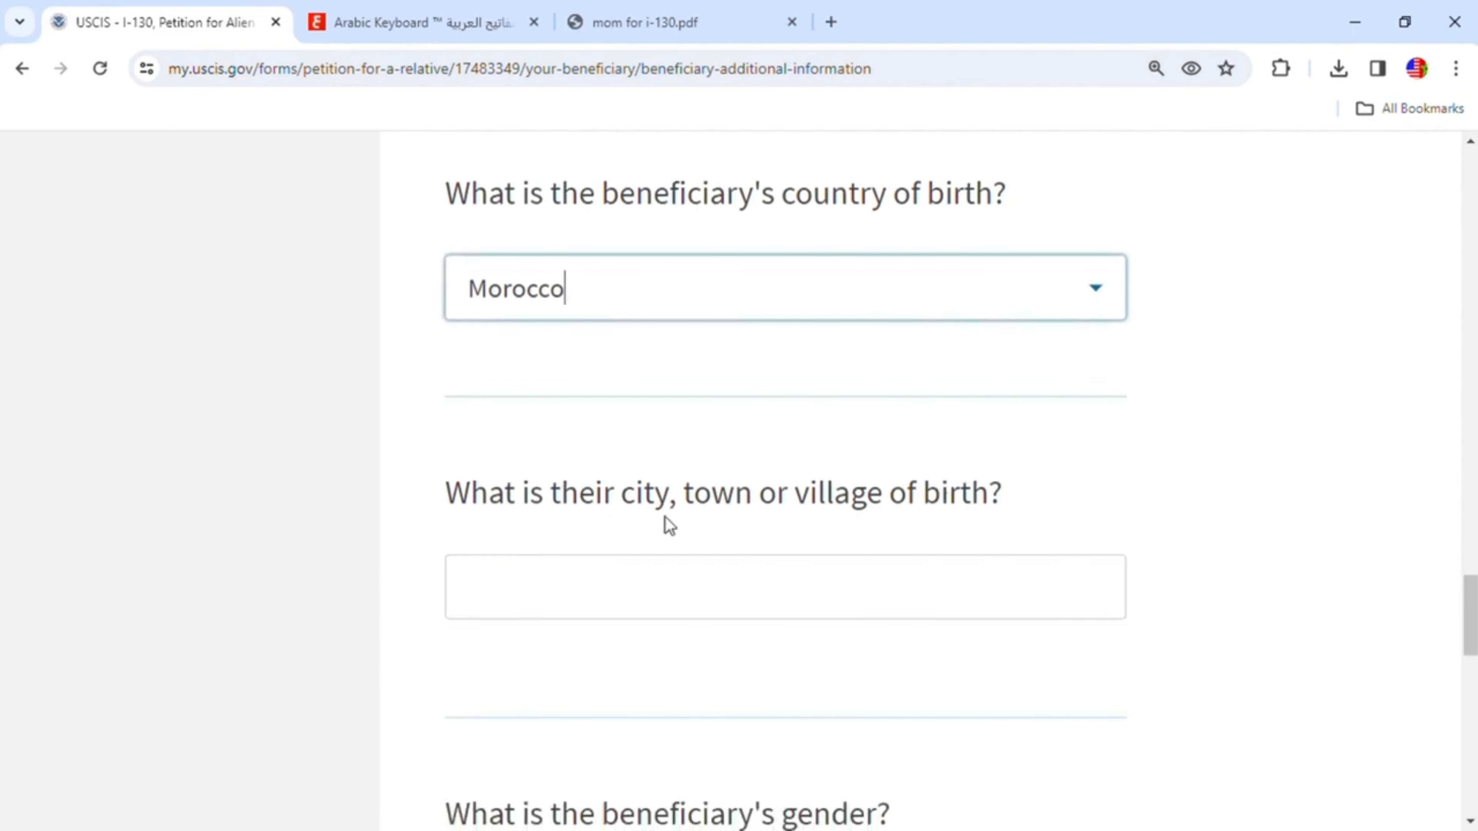
left_click(852, 598)
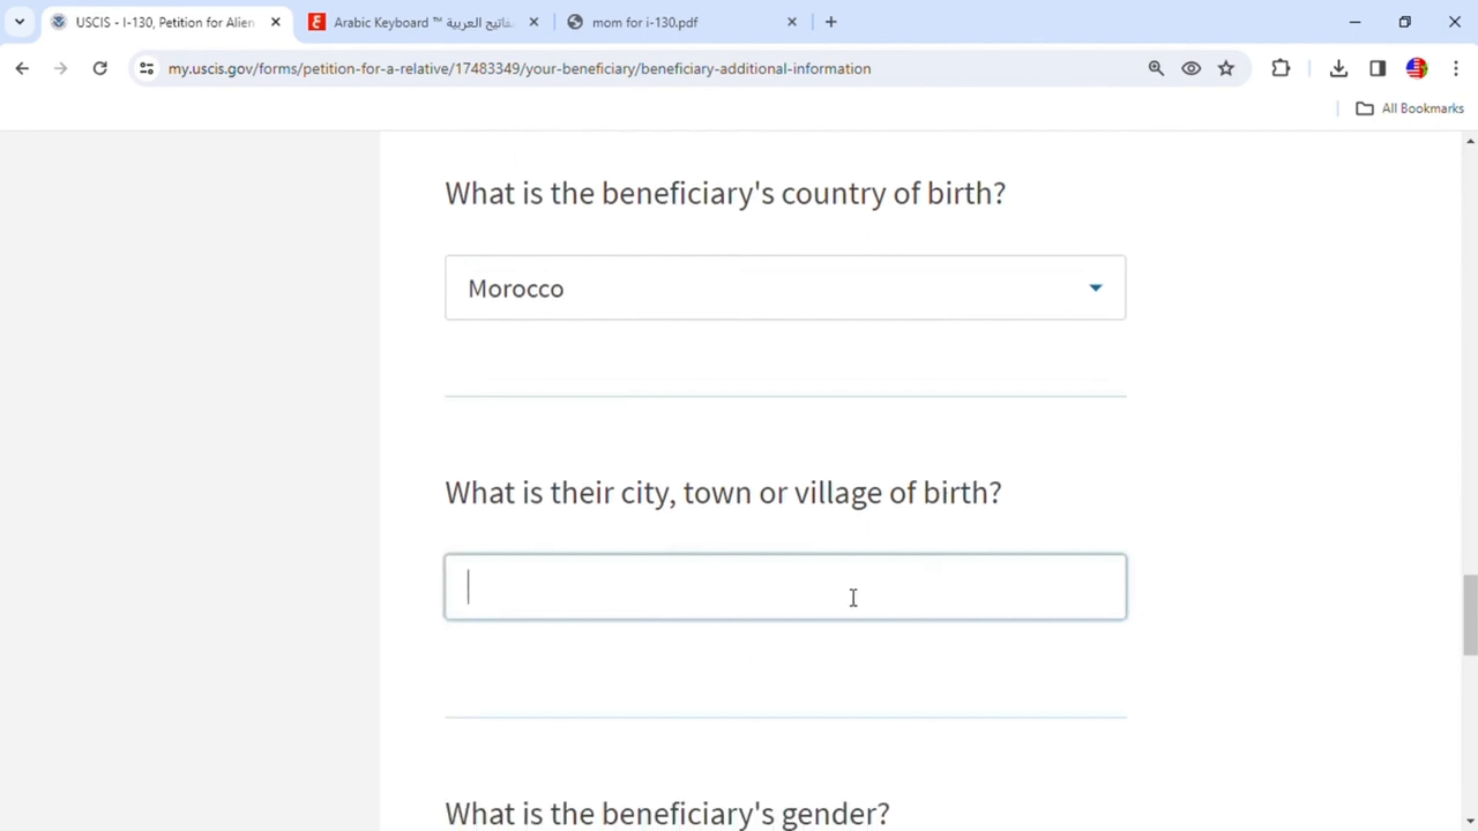
type("Khenifra")
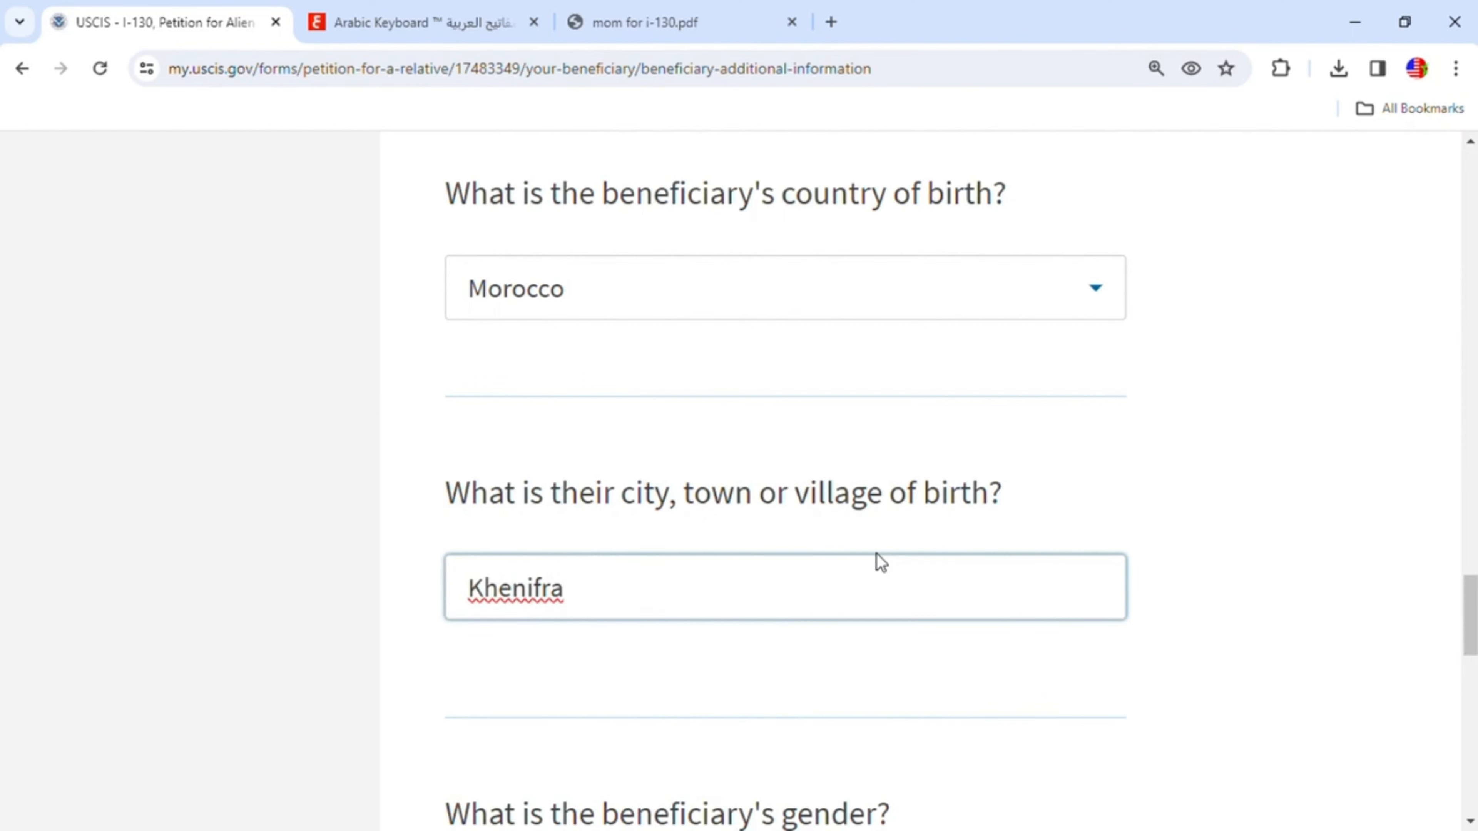
- Select Female as the beneficiary's gender and continue to the immigration information page
scroll(877, 554, "down", 5)
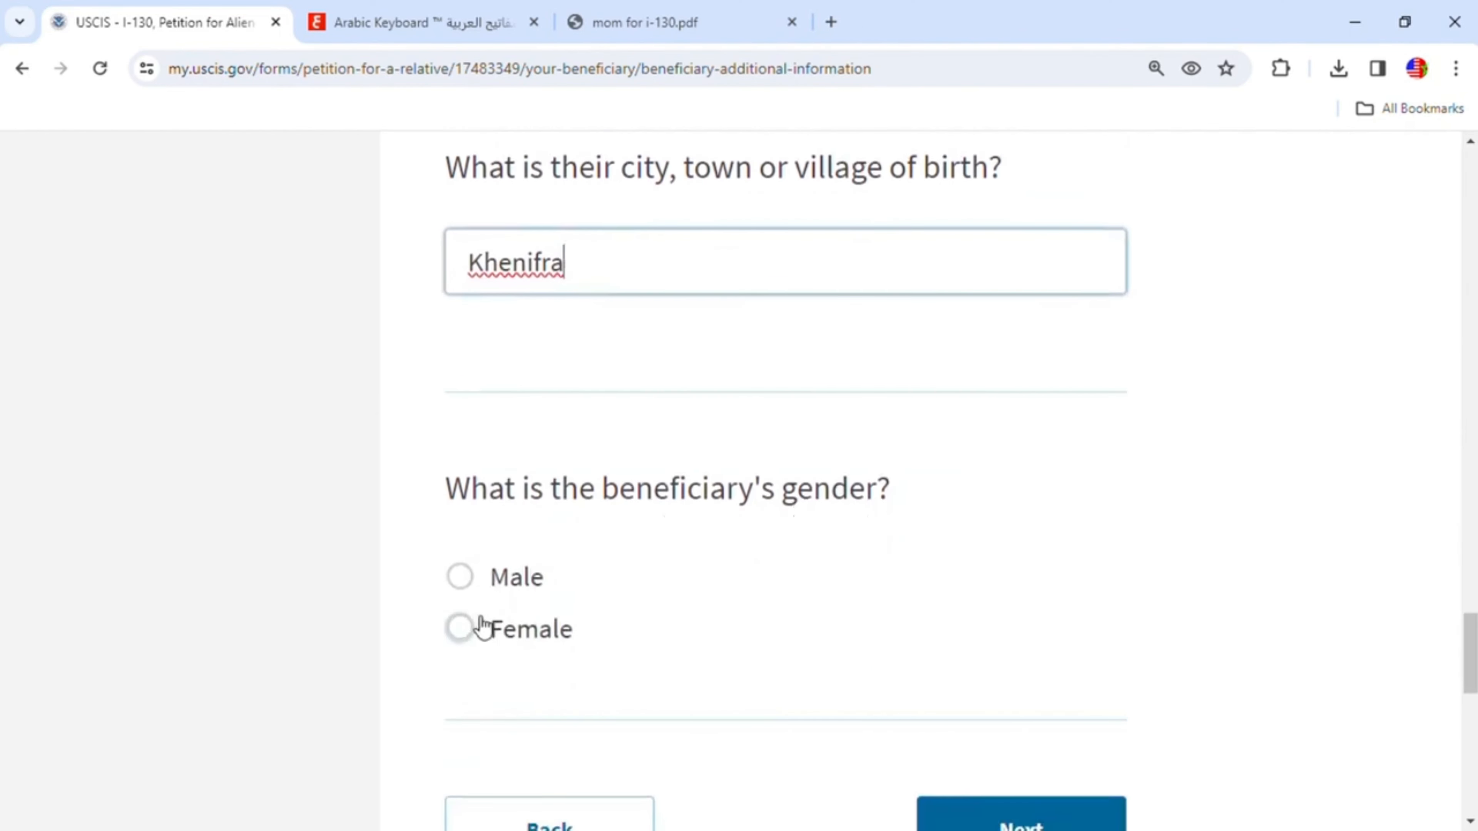
left_click(469, 635)
scroll(863, 556, "down", 3)
left_click(1036, 611)
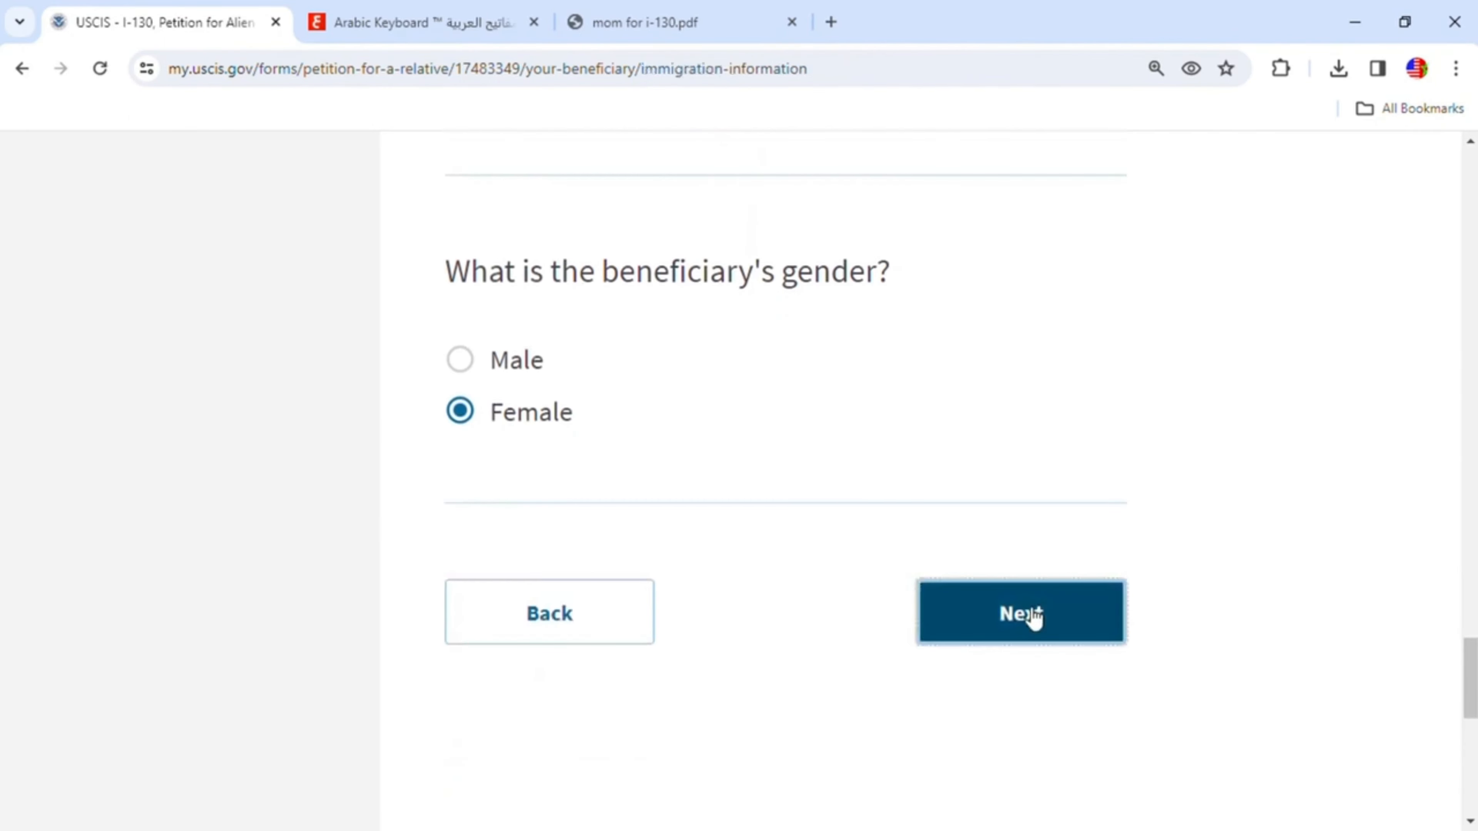
- Answer that the beneficiary was never in the United States and enter their passport number
scroll(968, 512, "down", 3)
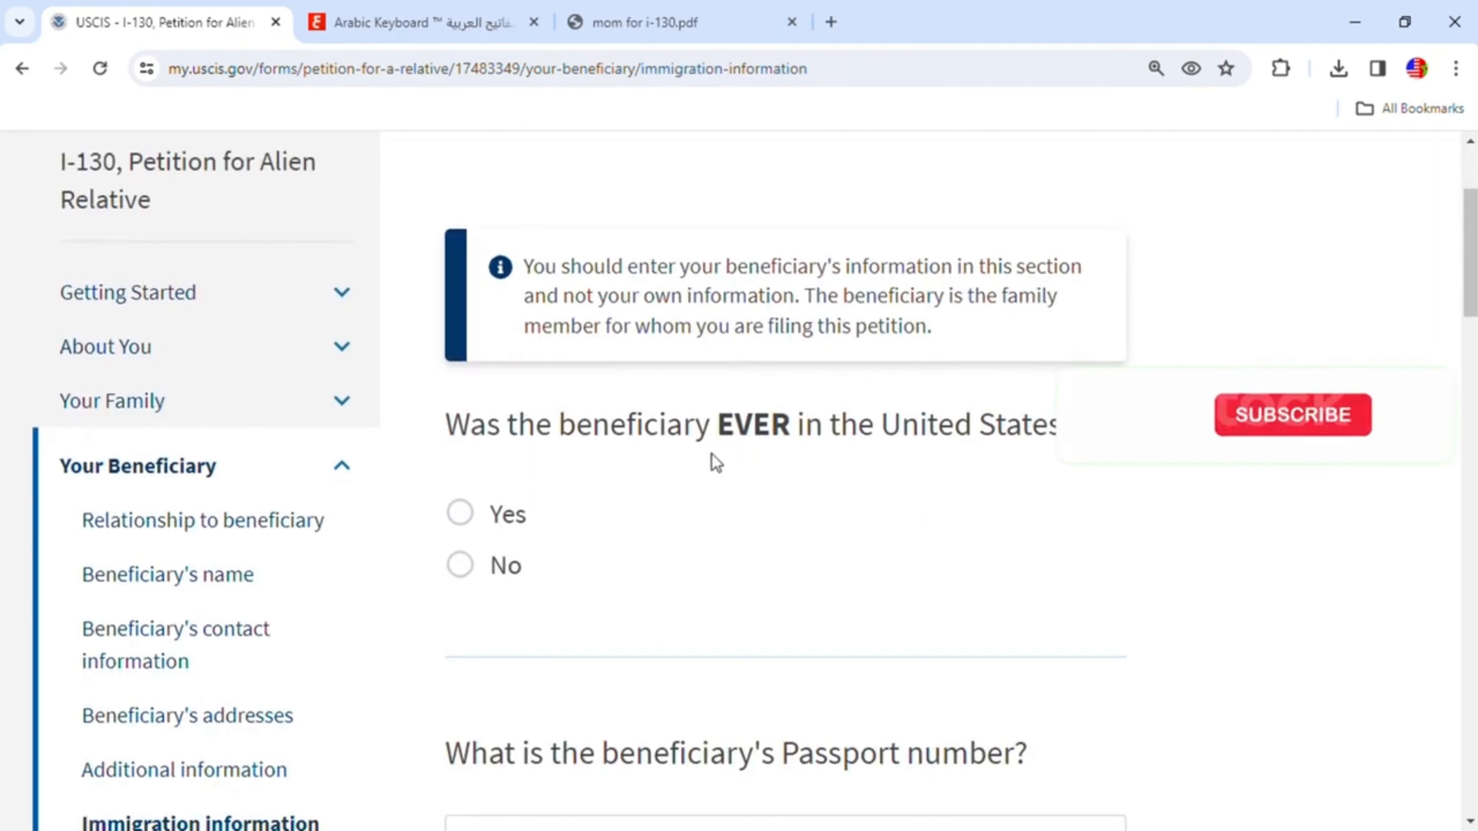
left_click(460, 565)
scroll(768, 551, "down", 3)
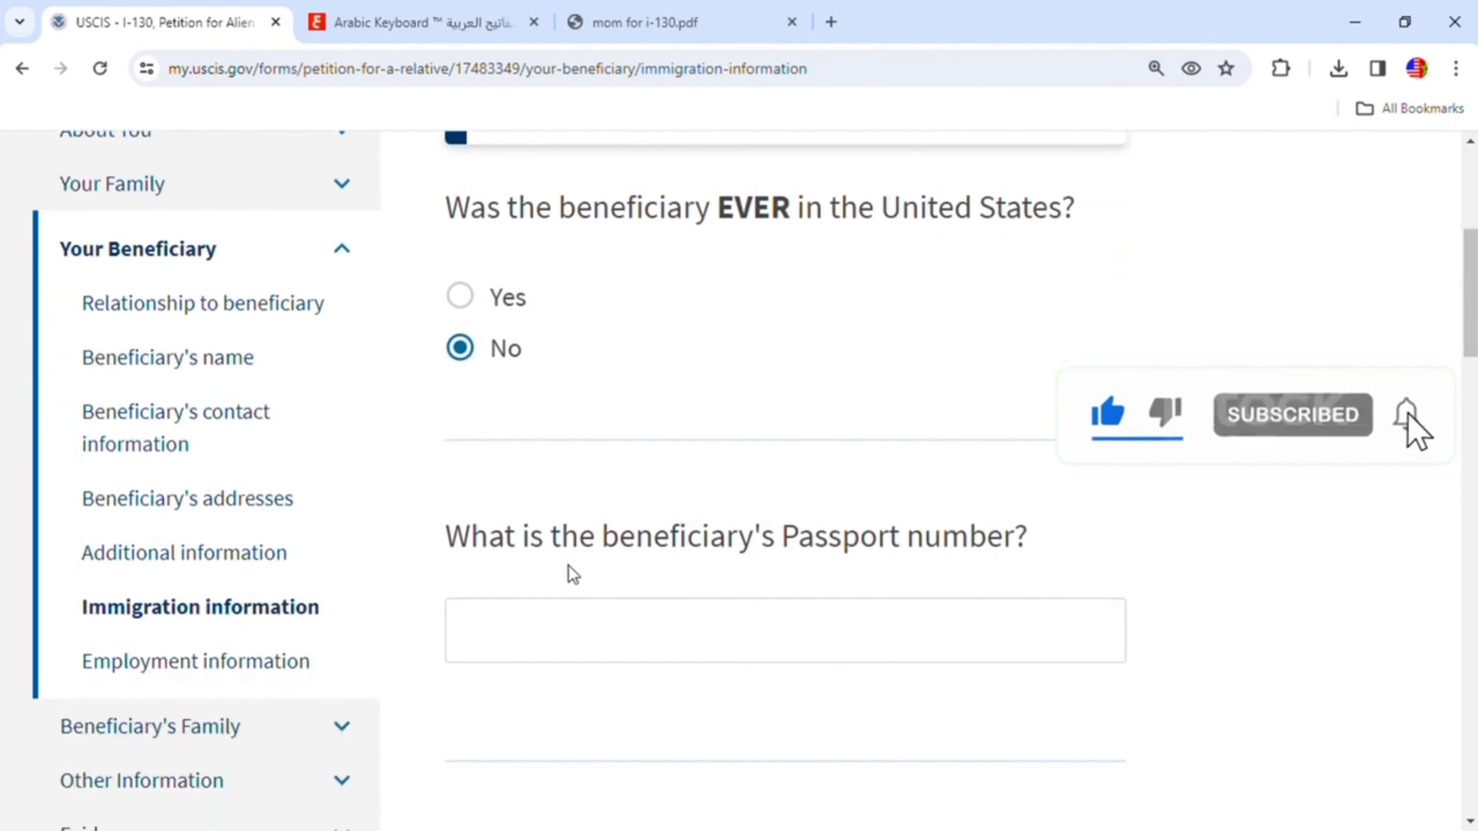
left_click(767, 625)
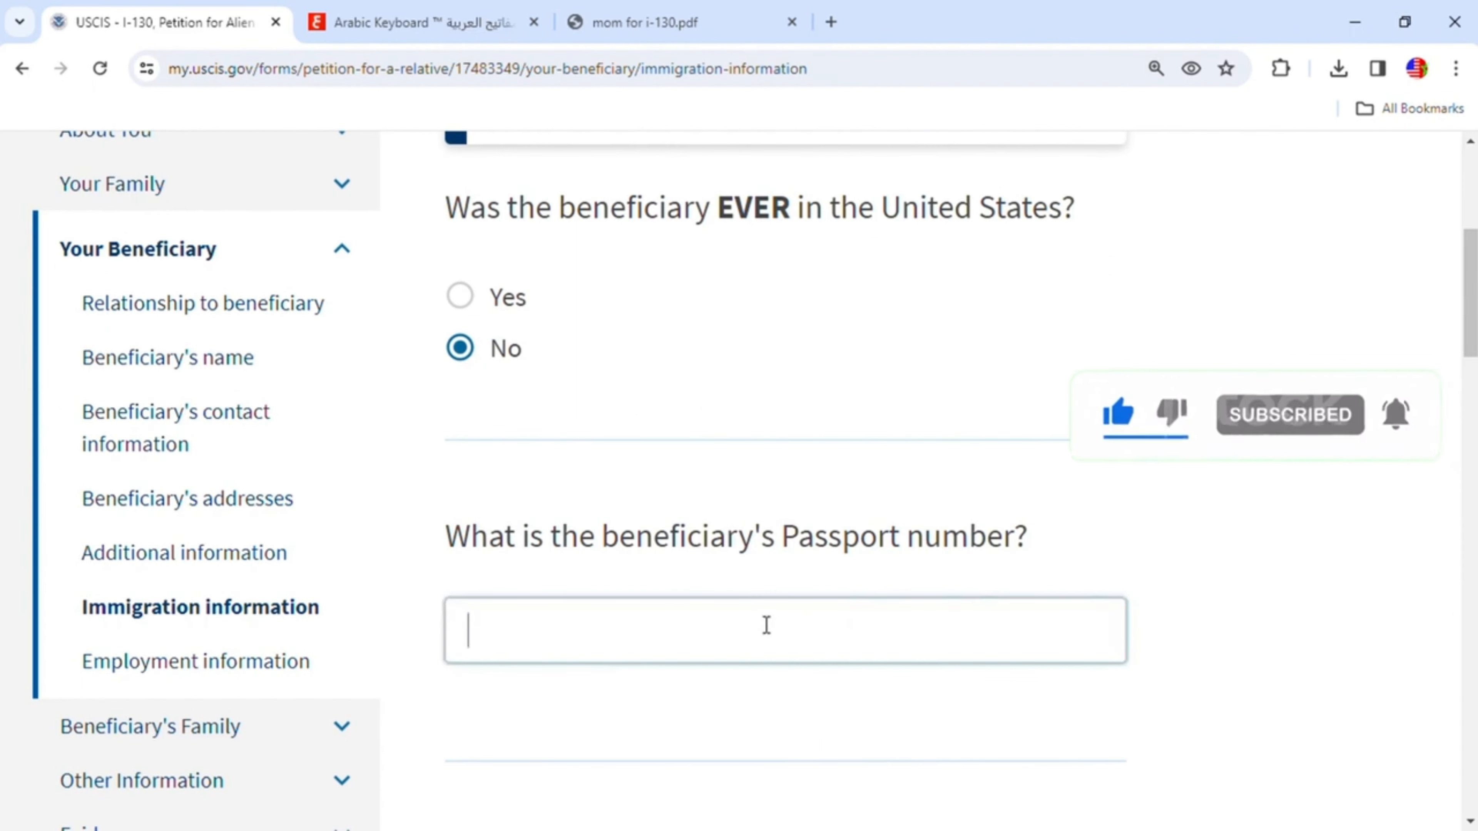
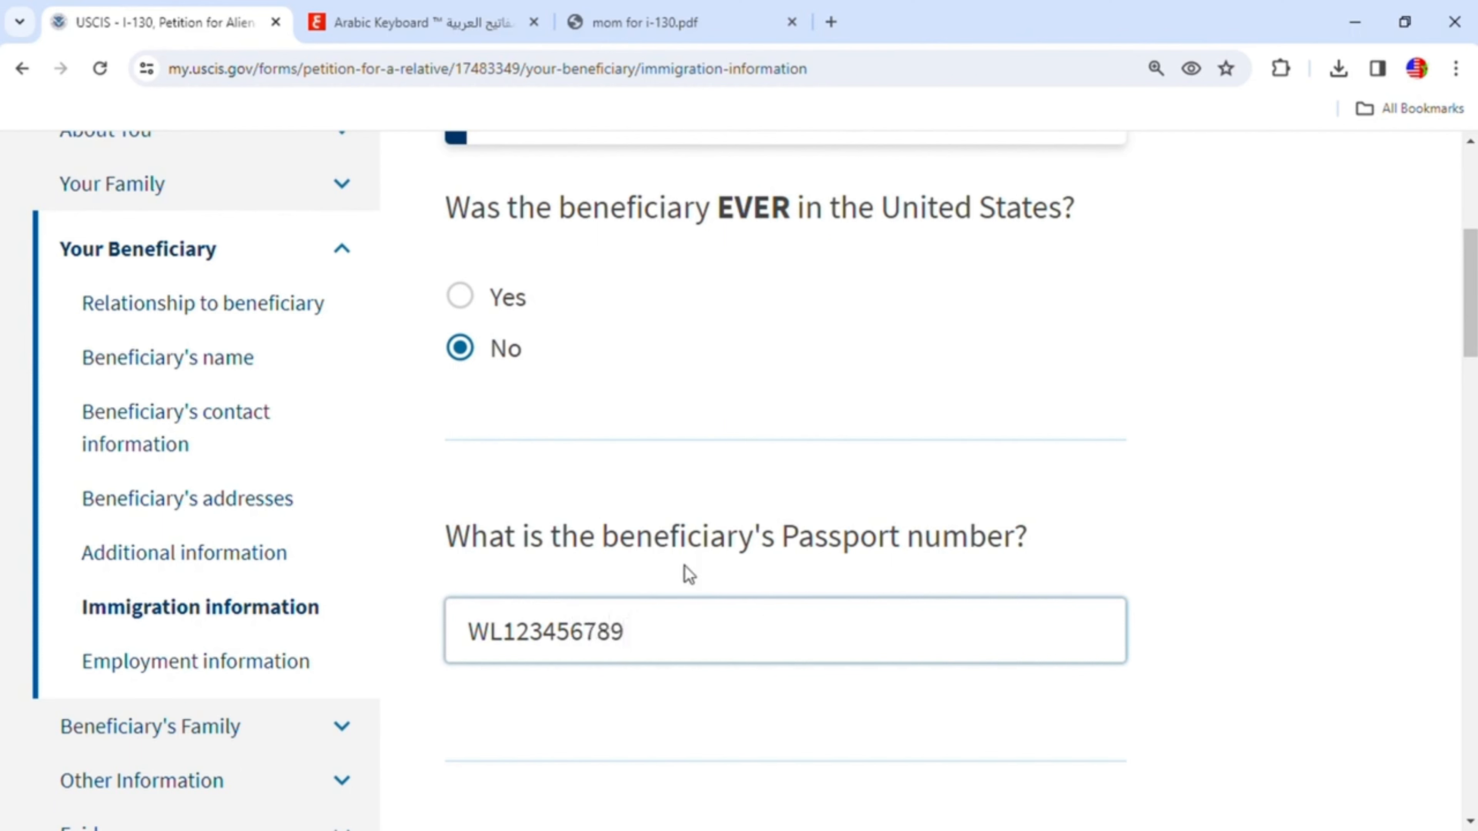
- Choose Morocco as the country of issuance for the beneficiary's passport
scroll(782, 627, "down", 5)
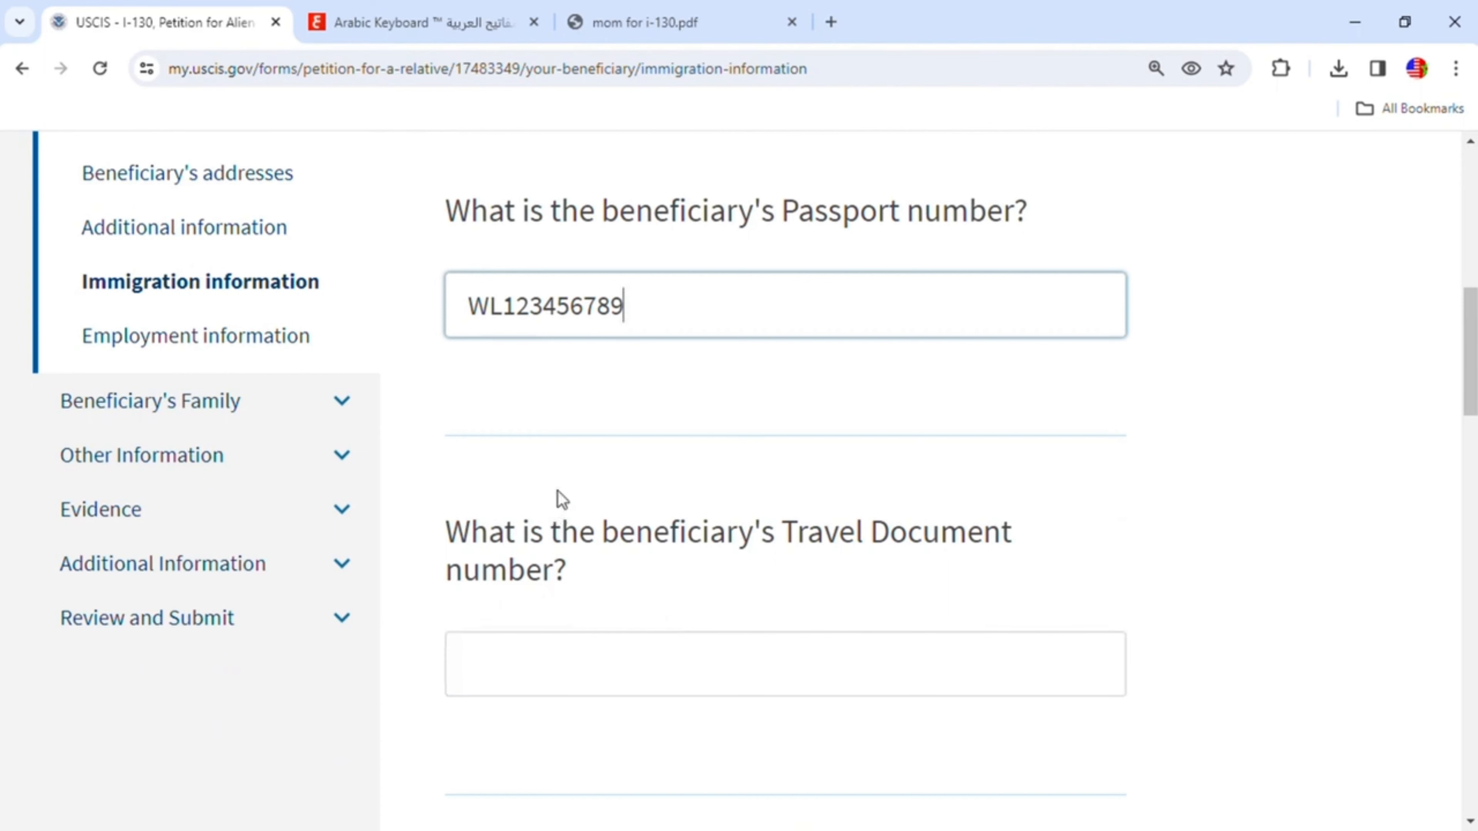
scroll(786, 631, "down", 7)
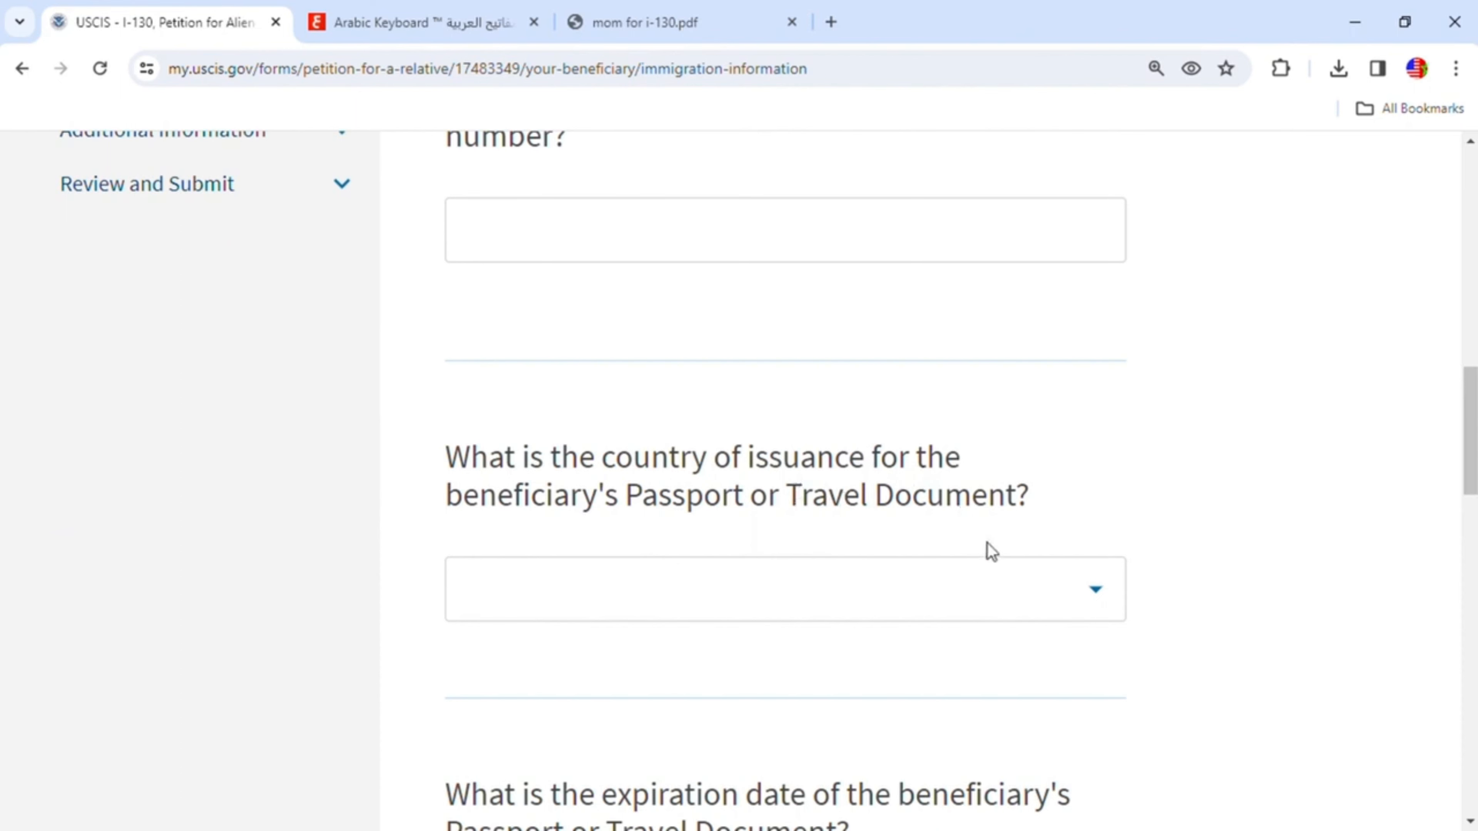
left_click(1112, 591)
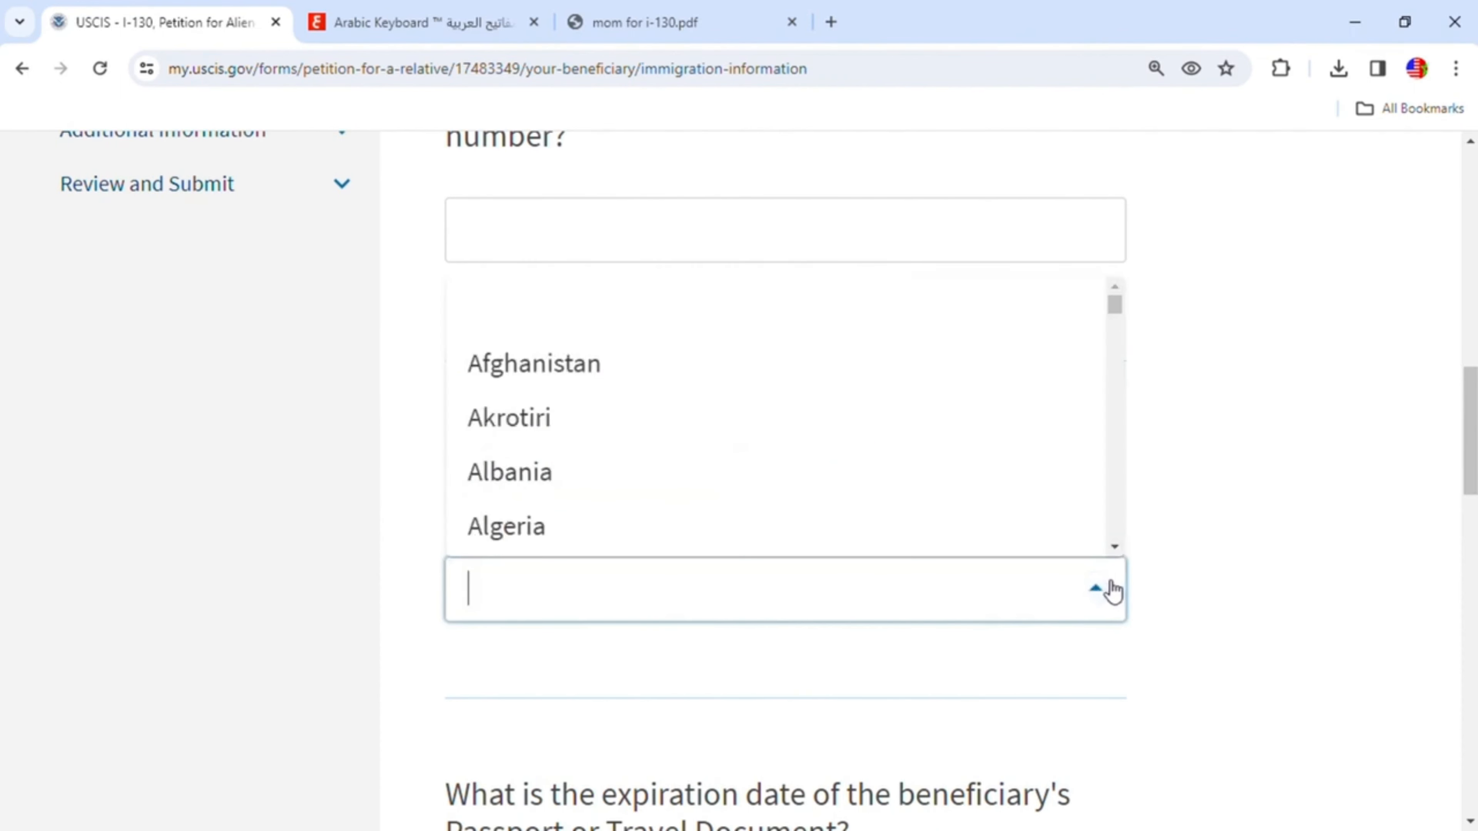
type("m")
scroll(887, 528, "down", 7)
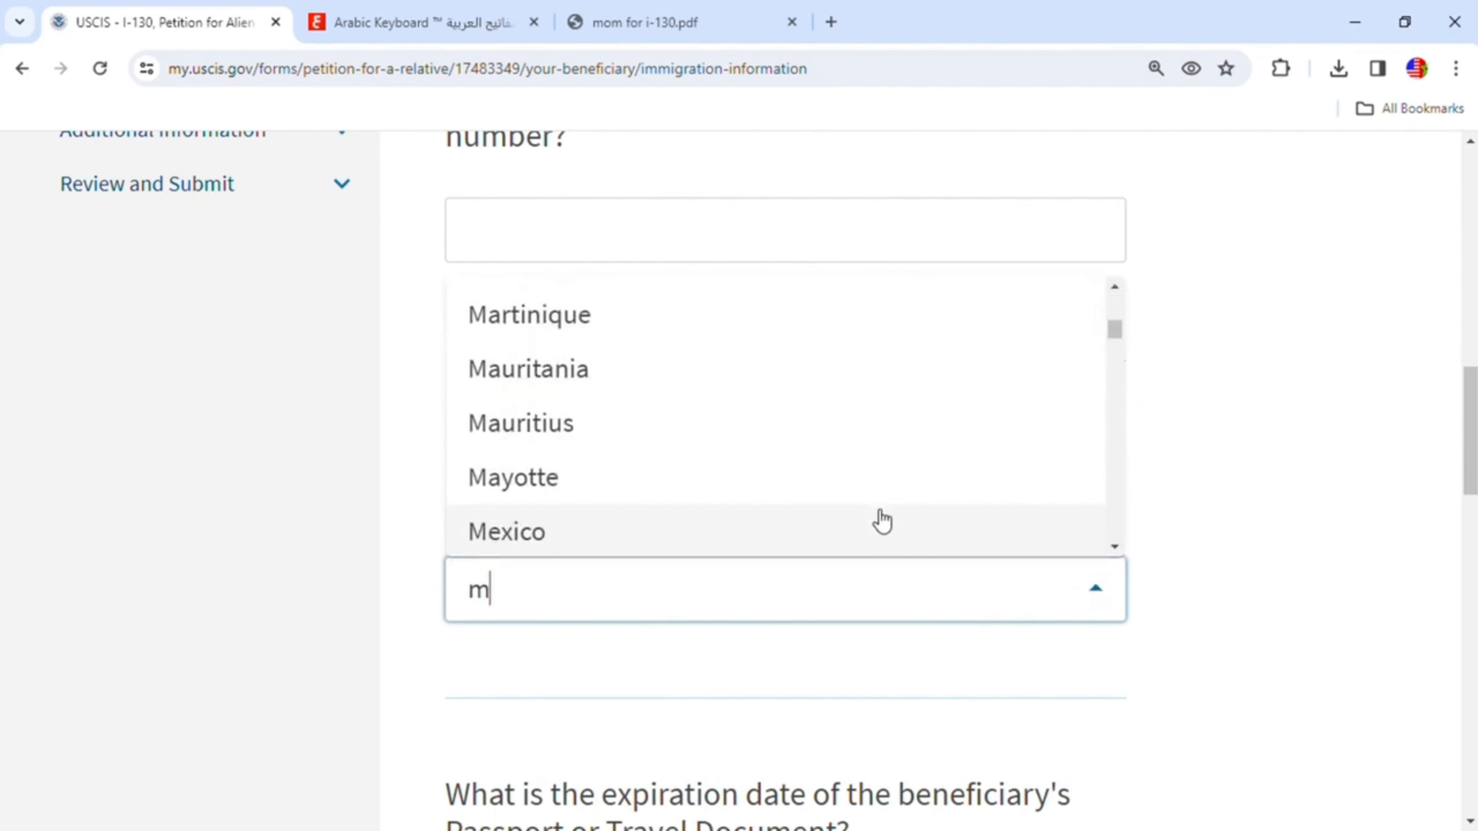
scroll(864, 512, "down", 4)
left_click(579, 550)
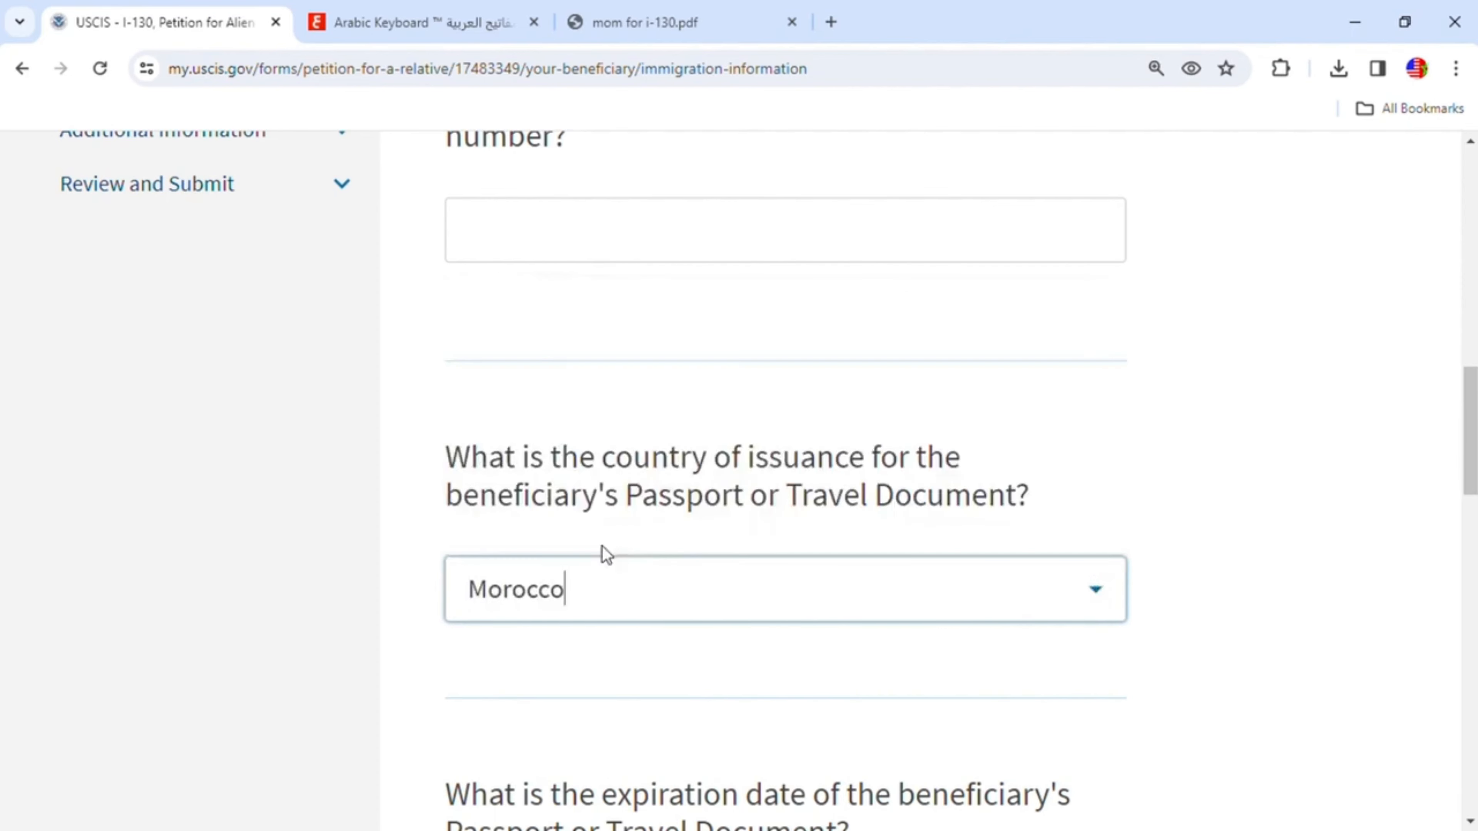
- Enter 01/01/2028 as the passport's expiration date
scroll(989, 666, "down", 3)
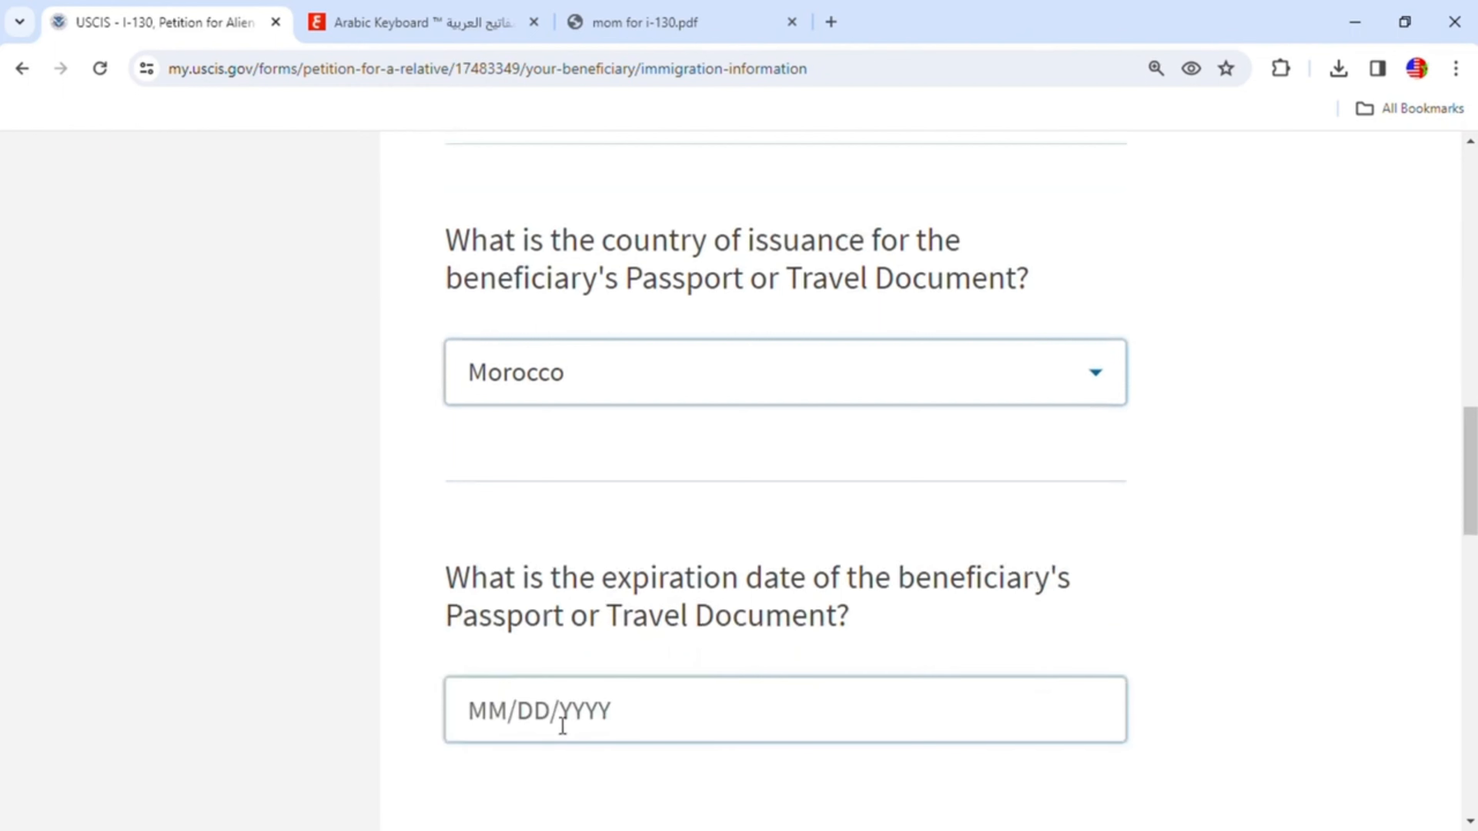
left_click(511, 711)
type("01/")
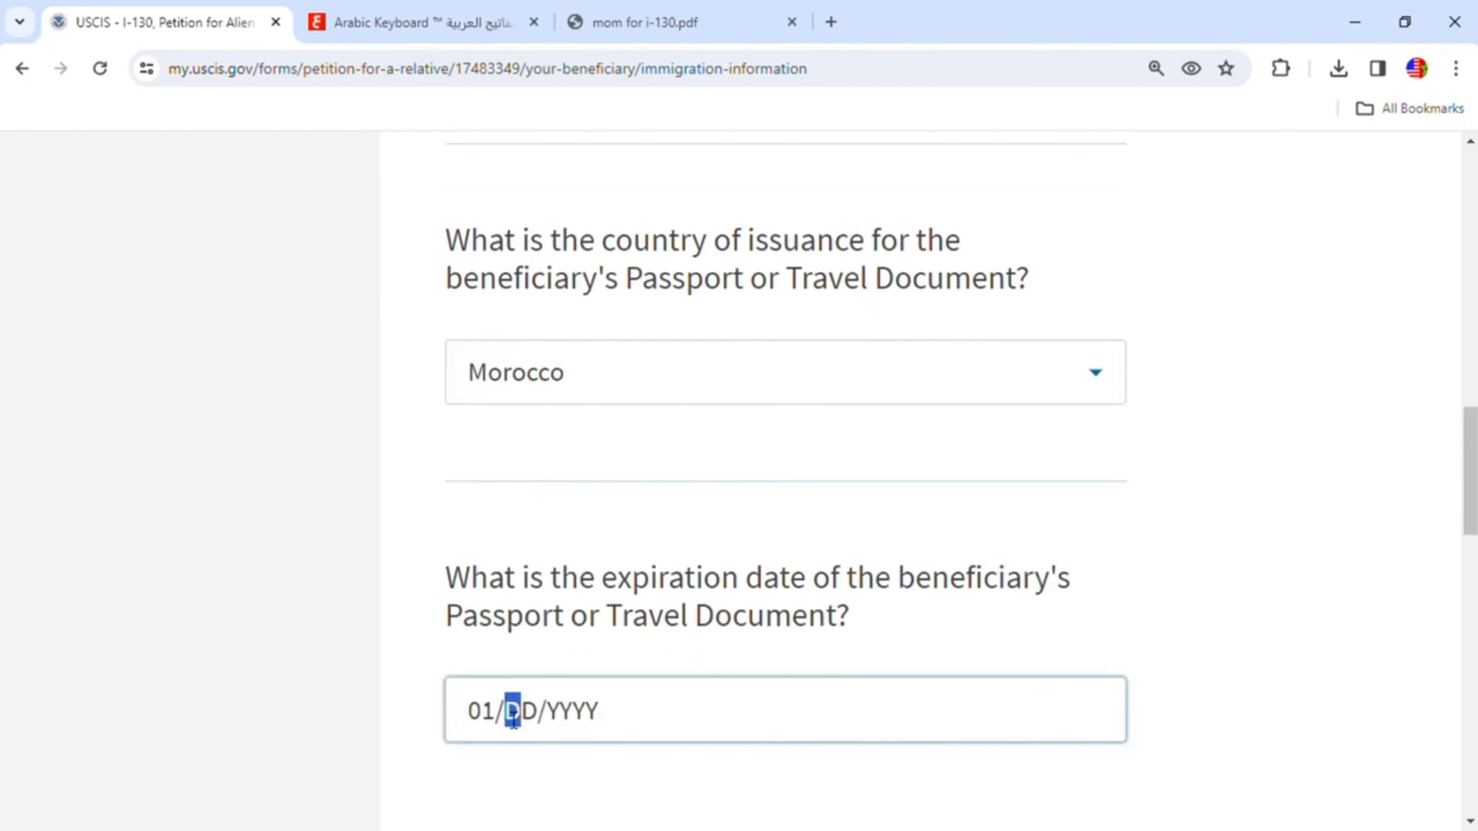
type("01/202")
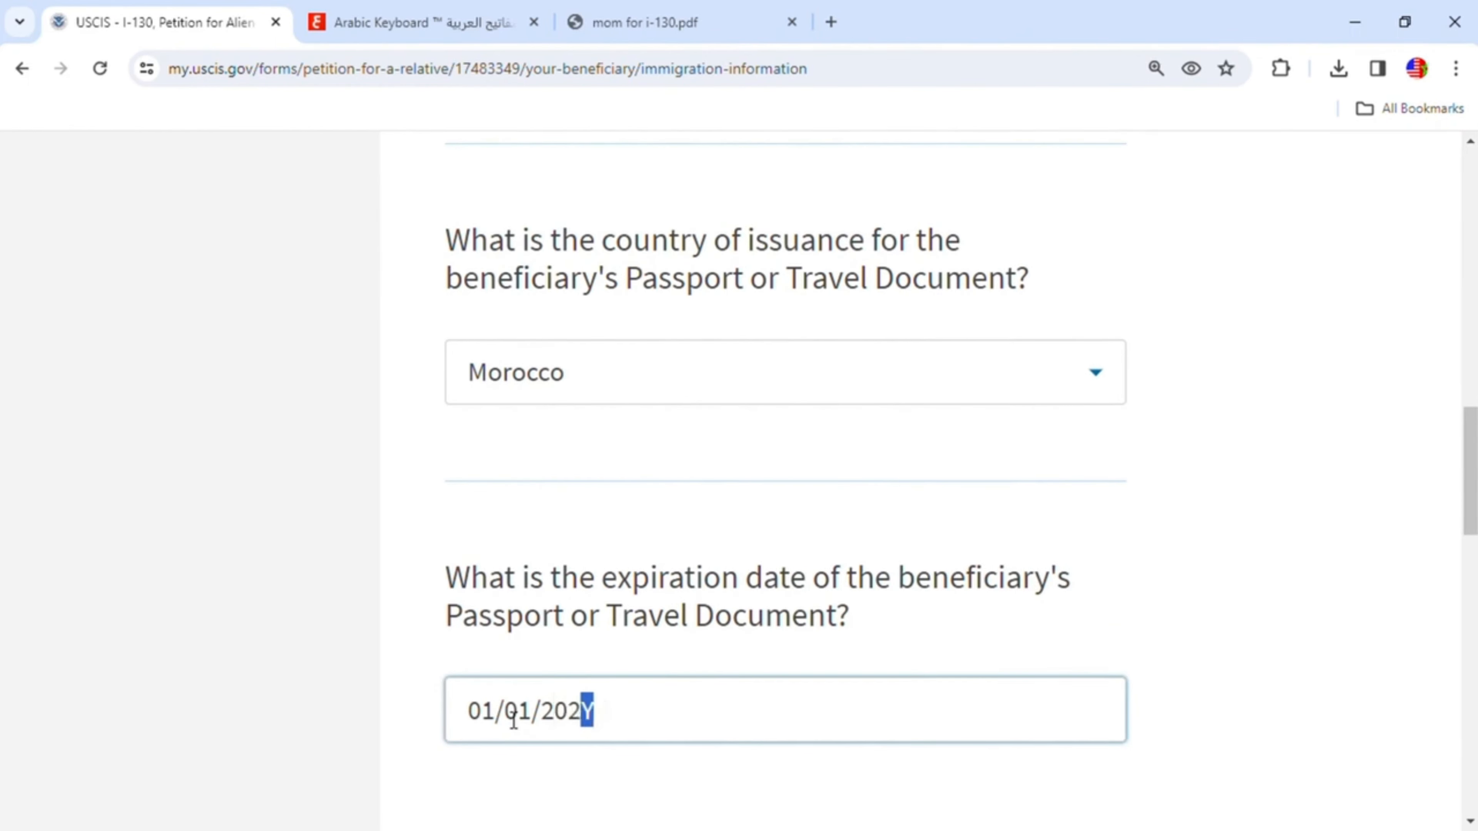
type("8")
- Answer that the beneficiary was never in immigration proceedings and continue to the employment information page
scroll(541, 719, "down", 9)
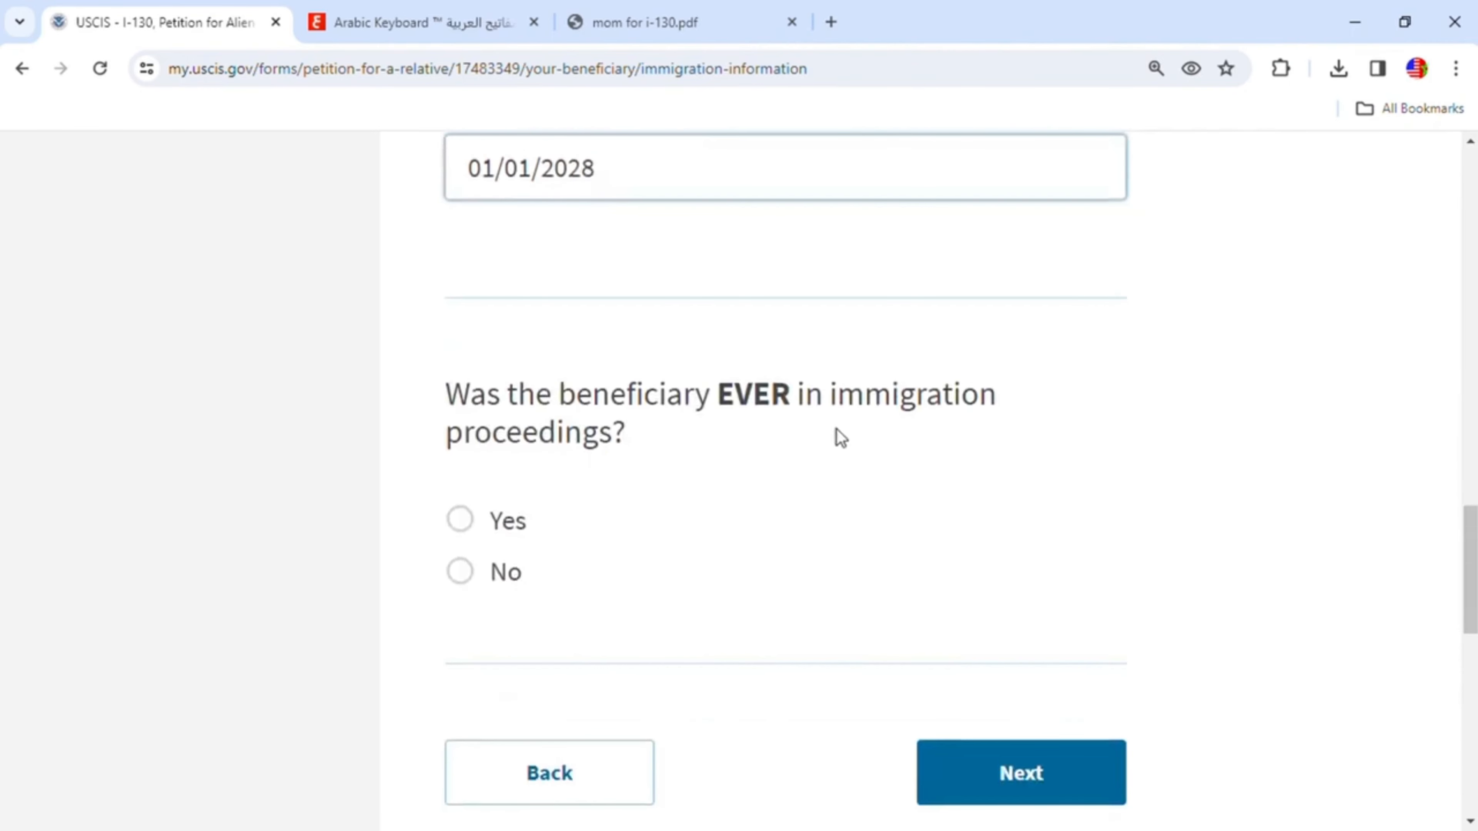
left_click(468, 576)
scroll(897, 551, "down", 4)
left_click(1041, 576)
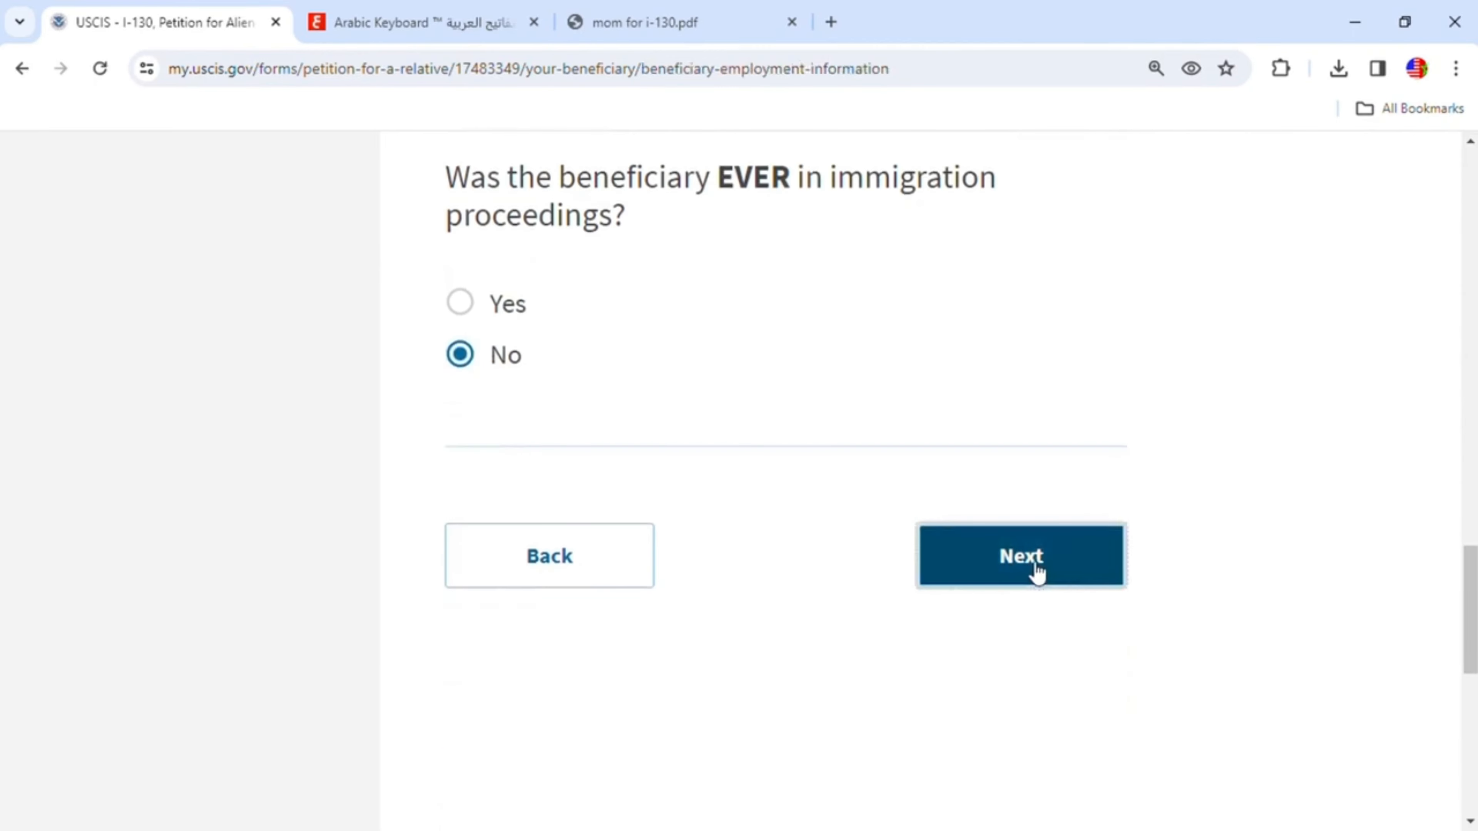
- Enter Unemployed as the name of the beneficiary's current employer
scroll(1177, 544, "down", 5)
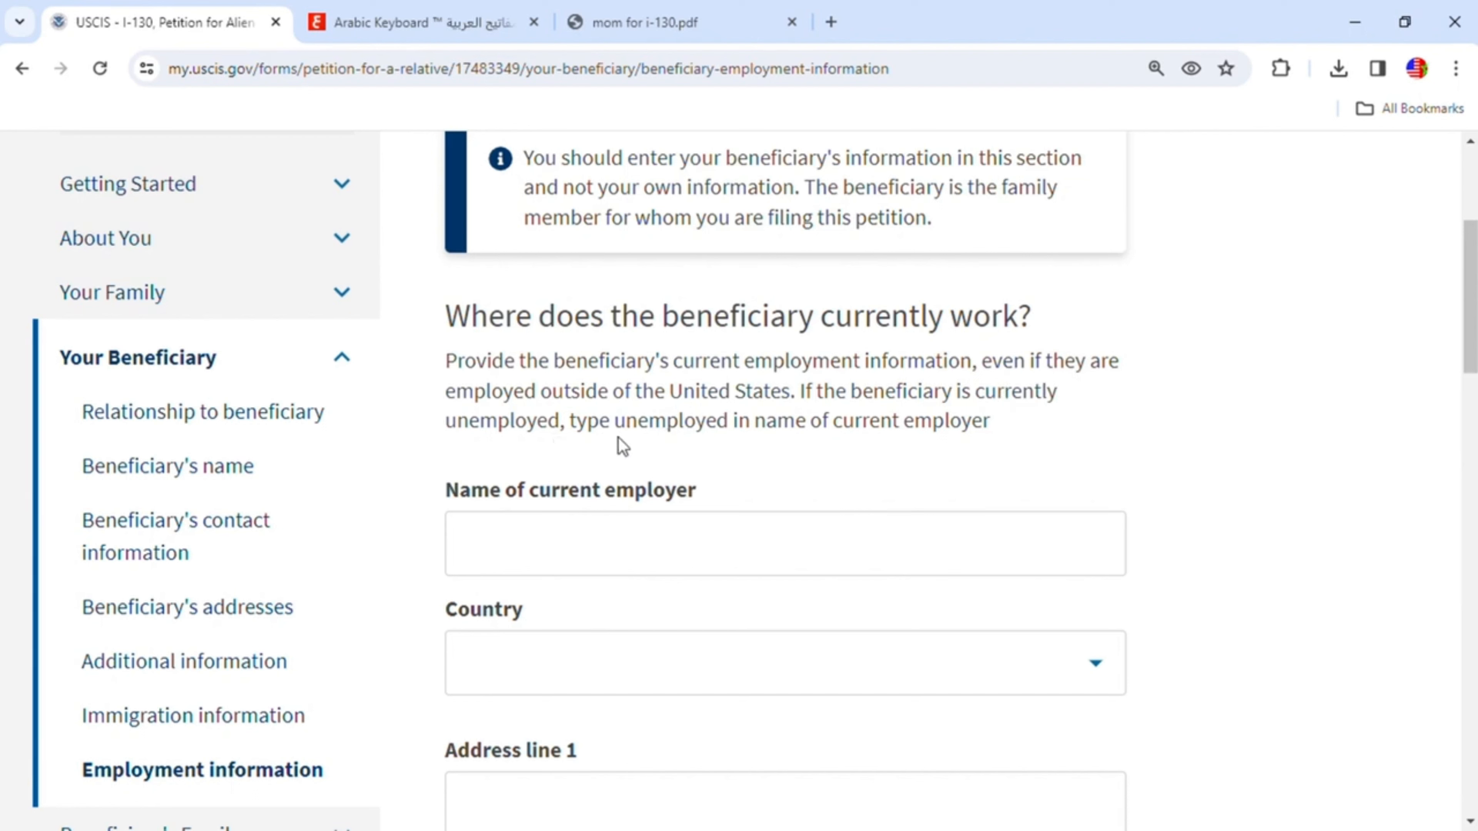
left_click(465, 556)
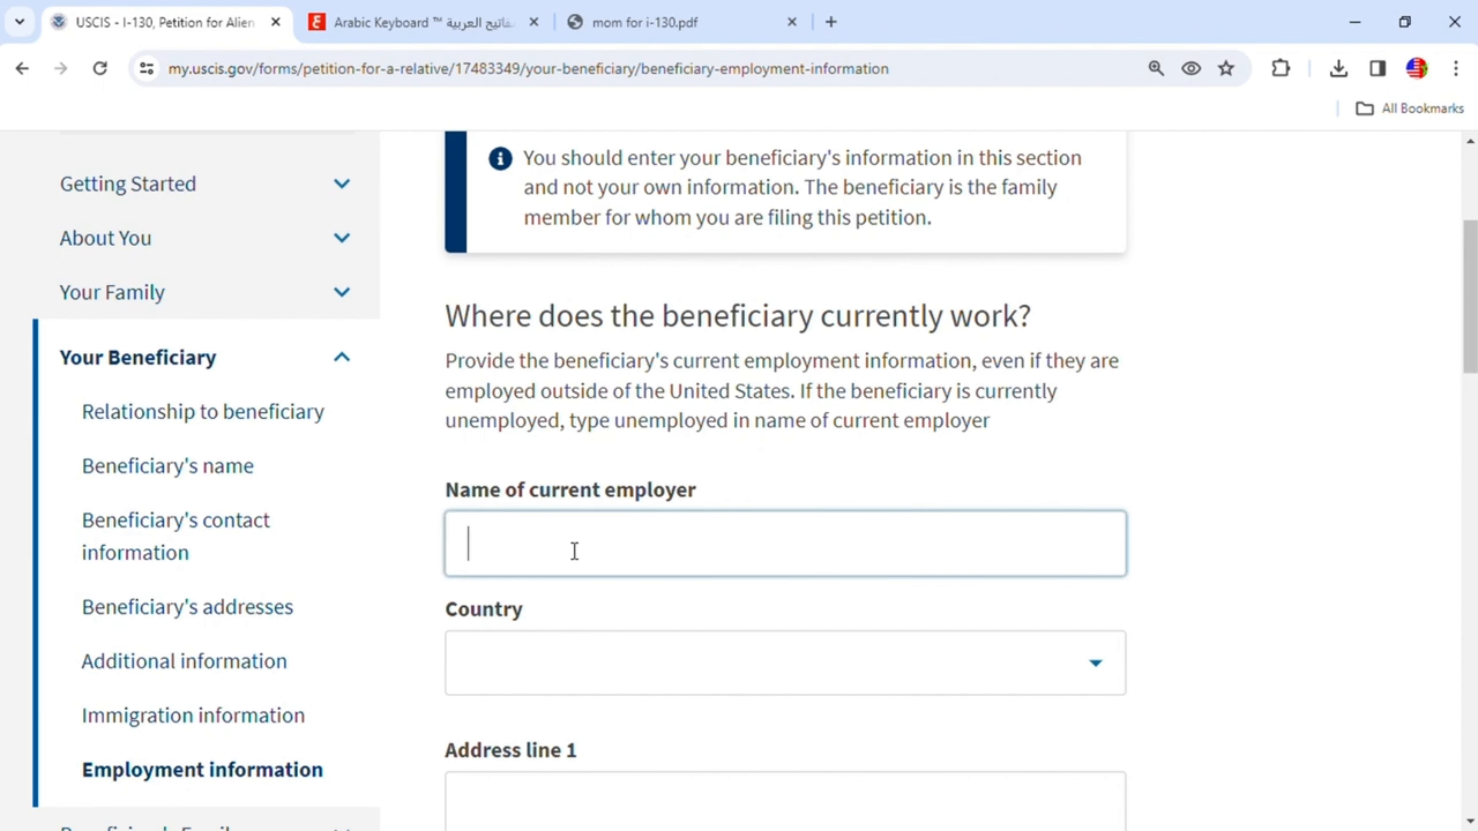
type("Unemployed")
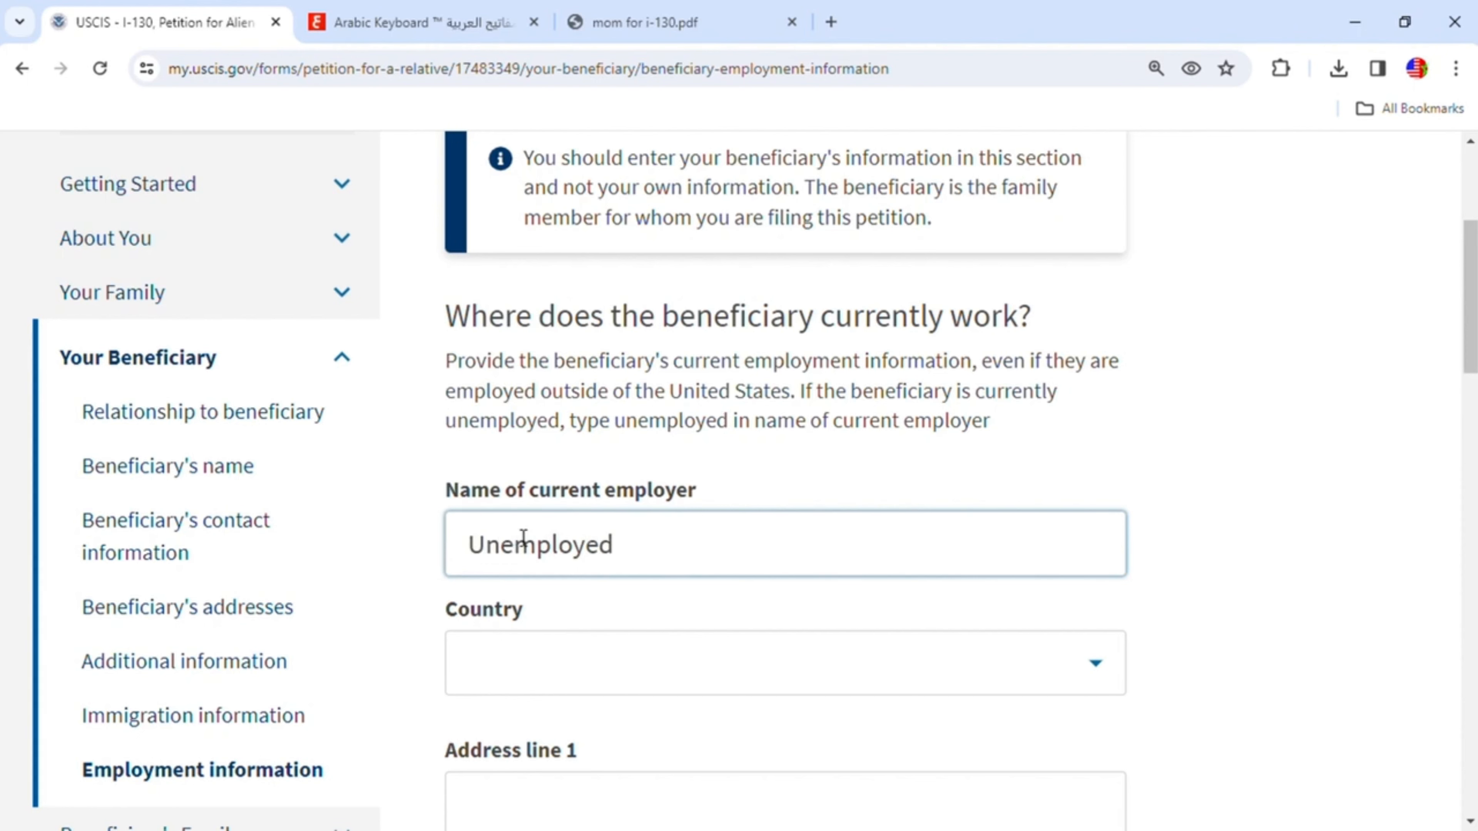
scroll(821, 553, "down", 8)
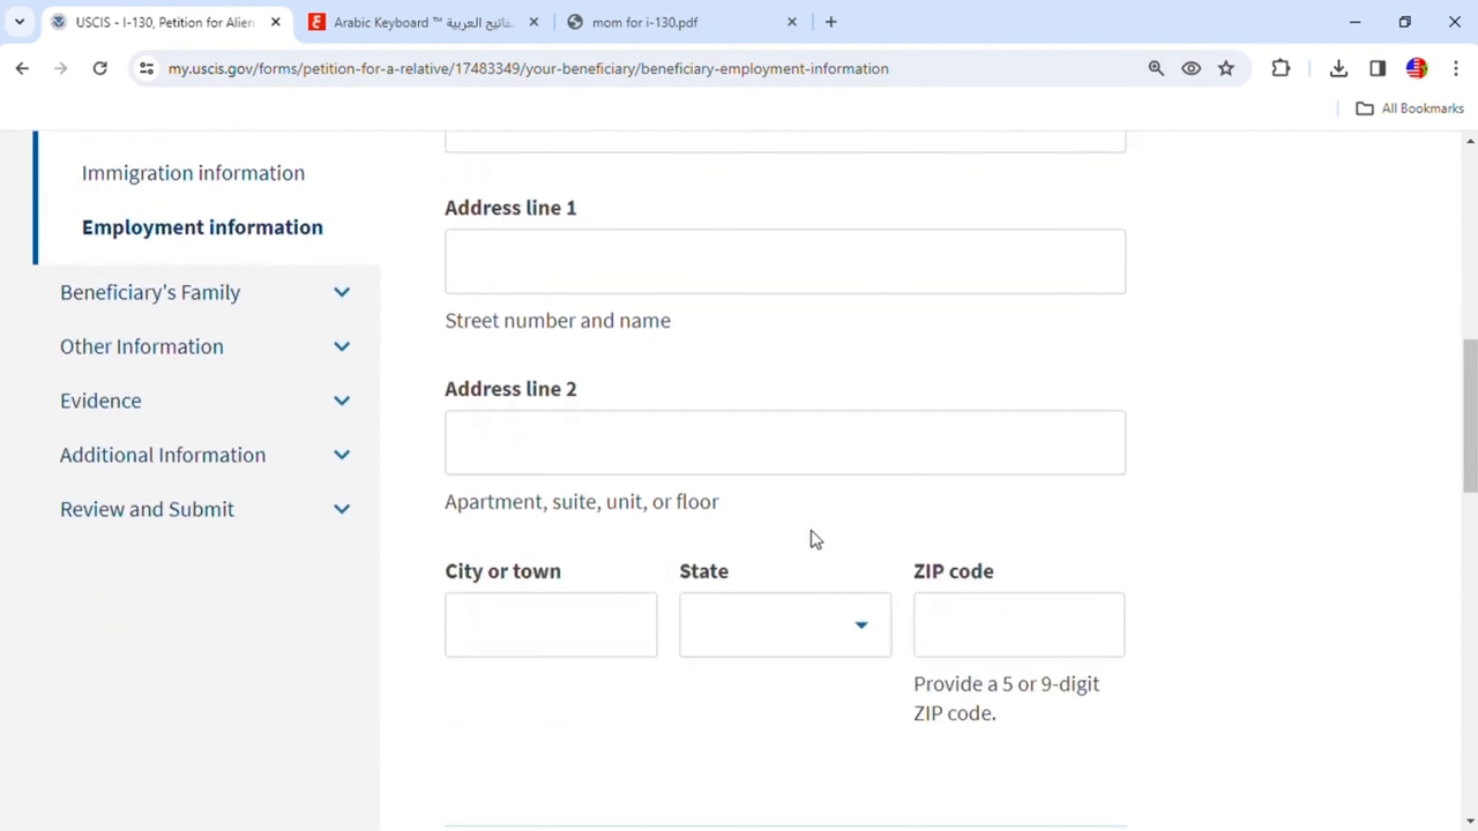
- Leave the employer's address and start date blank and continue past the employment information page
left_click(967, 651)
scroll(963, 651, "down", 6)
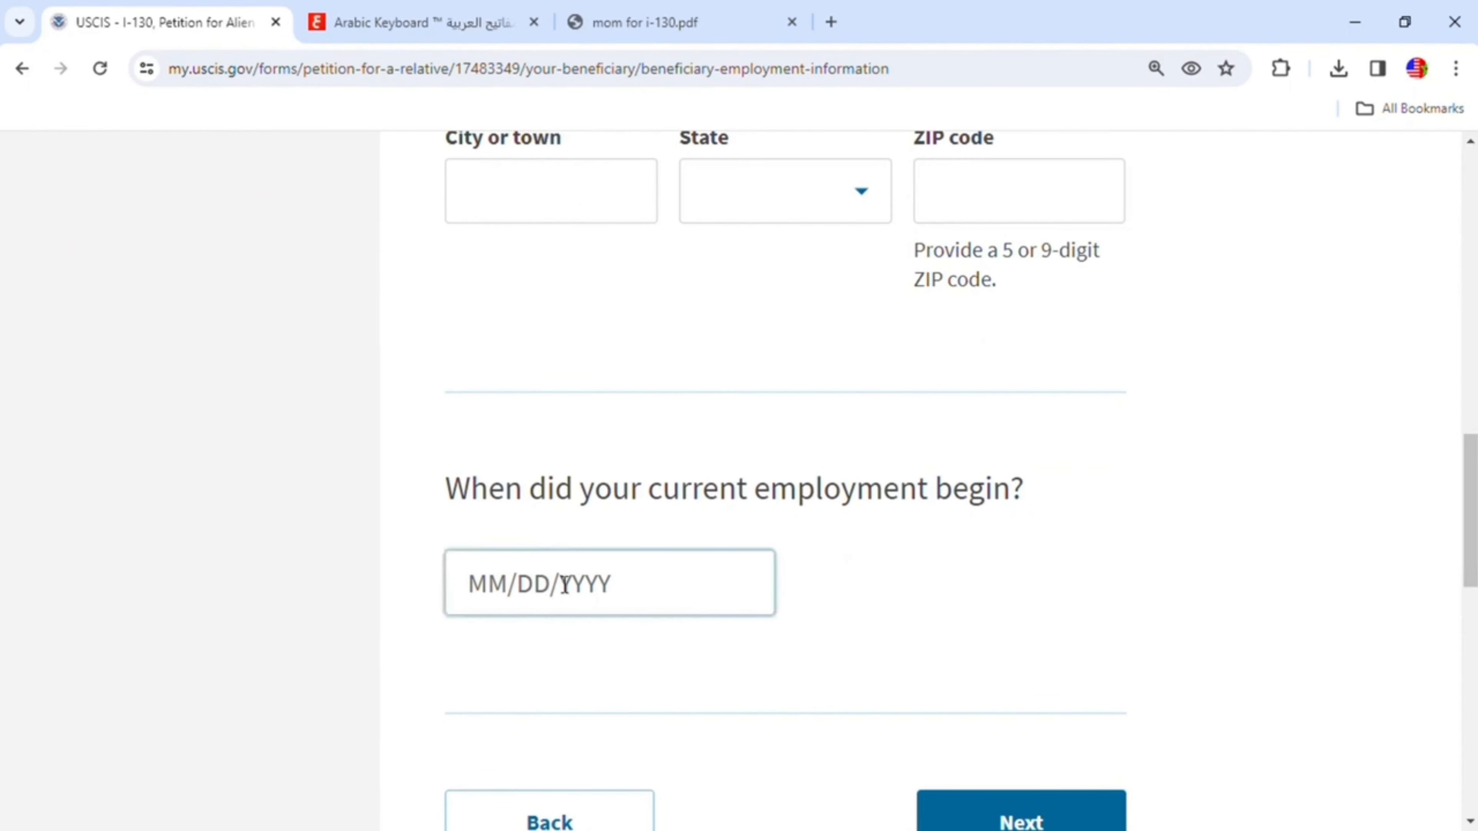
scroll(1108, 581, "down", 3)
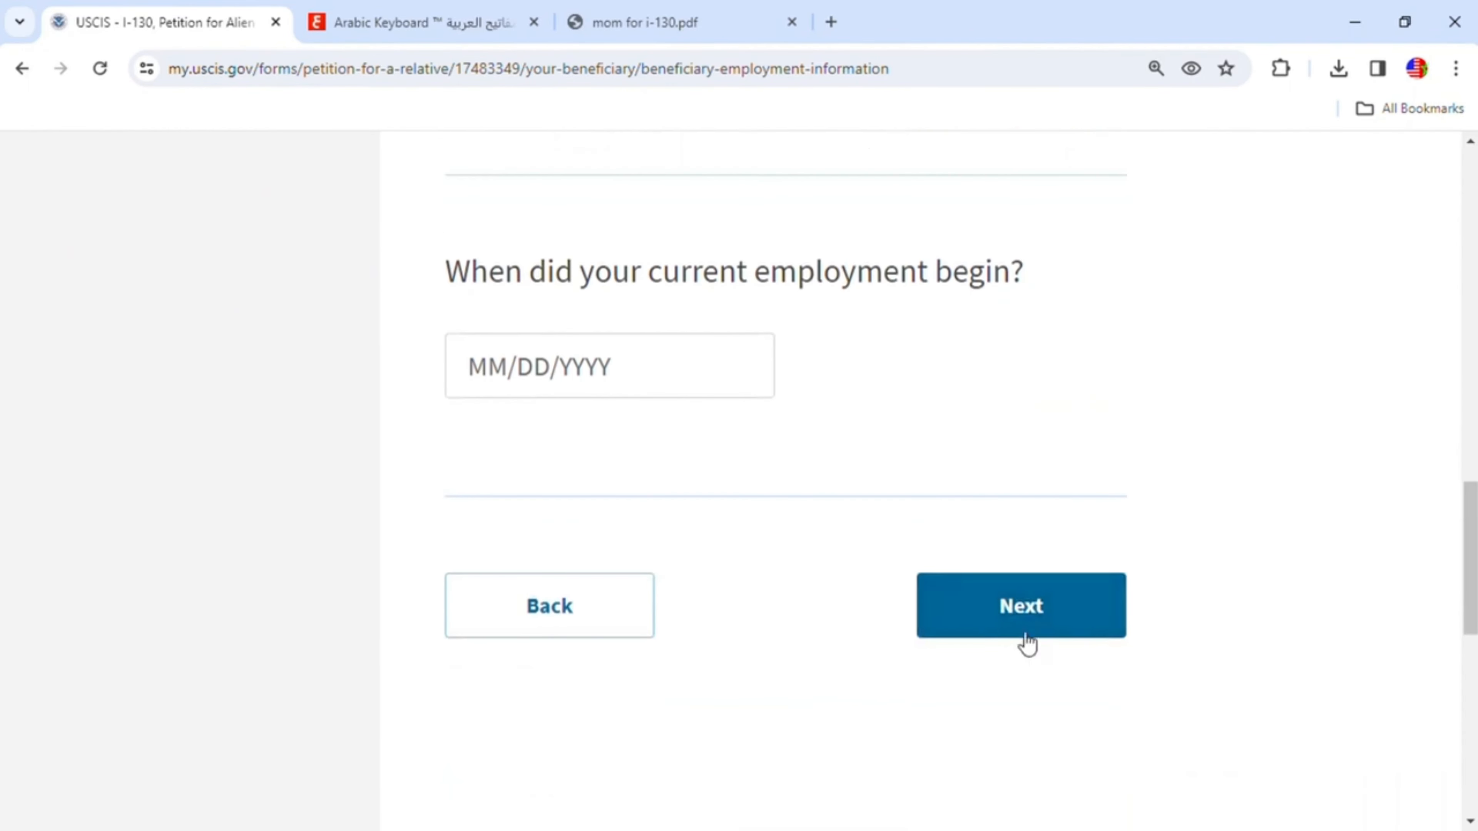
left_click(1050, 620)
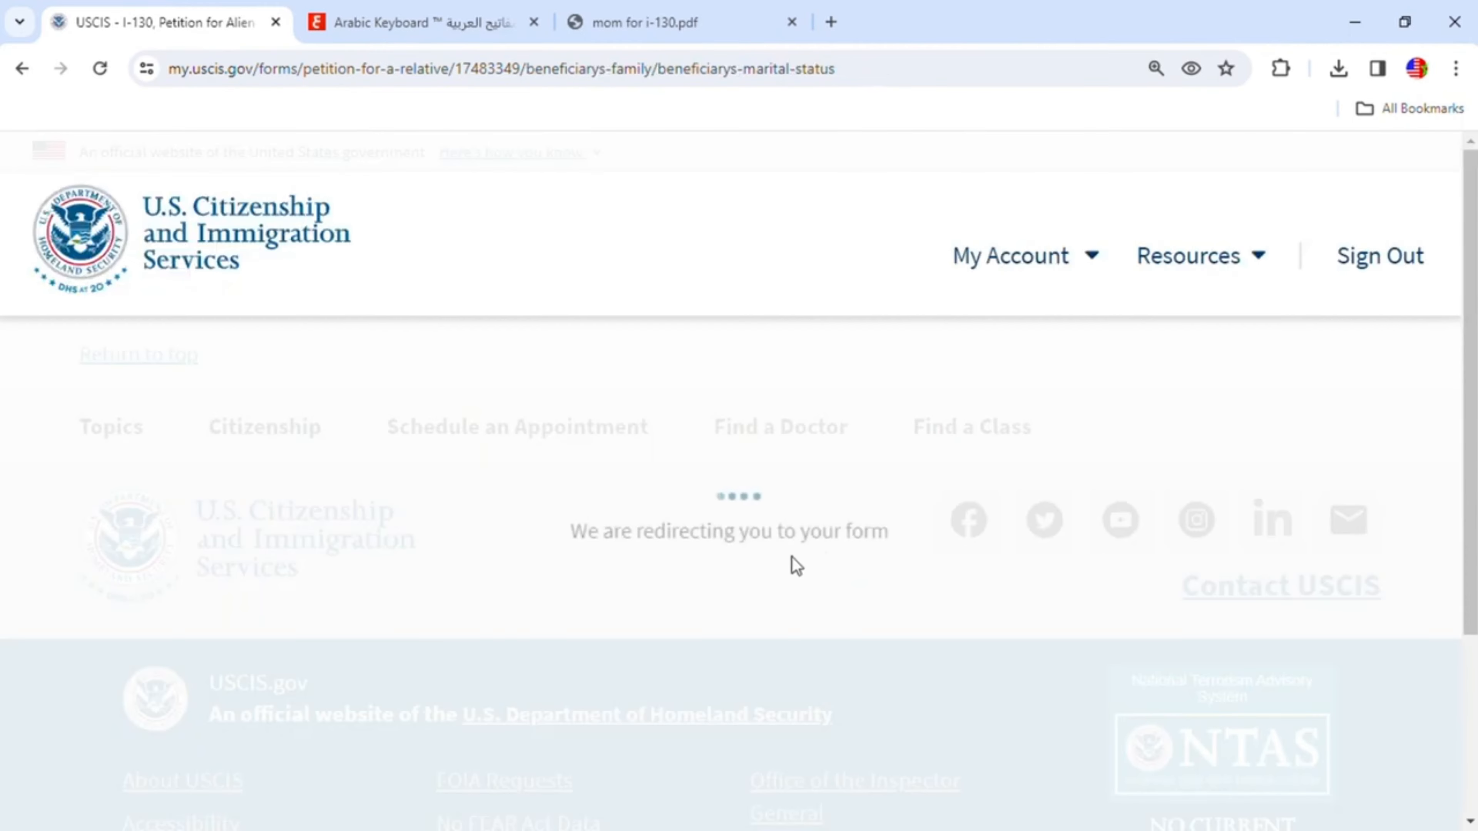
- Set the beneficiary's current marital status to Married
scroll(892, 556, "down", 2)
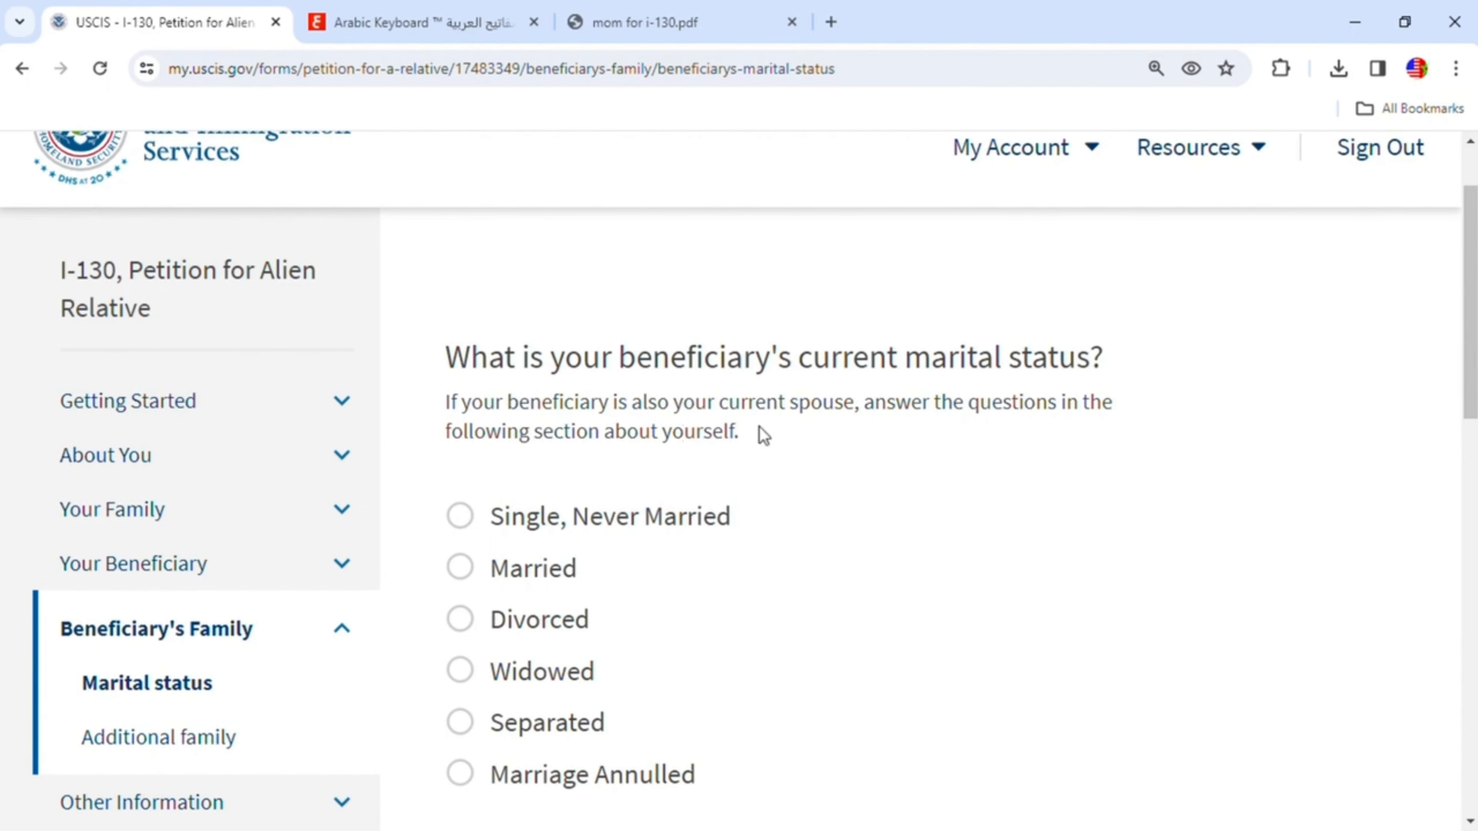
scroll(762, 433, "down", 2)
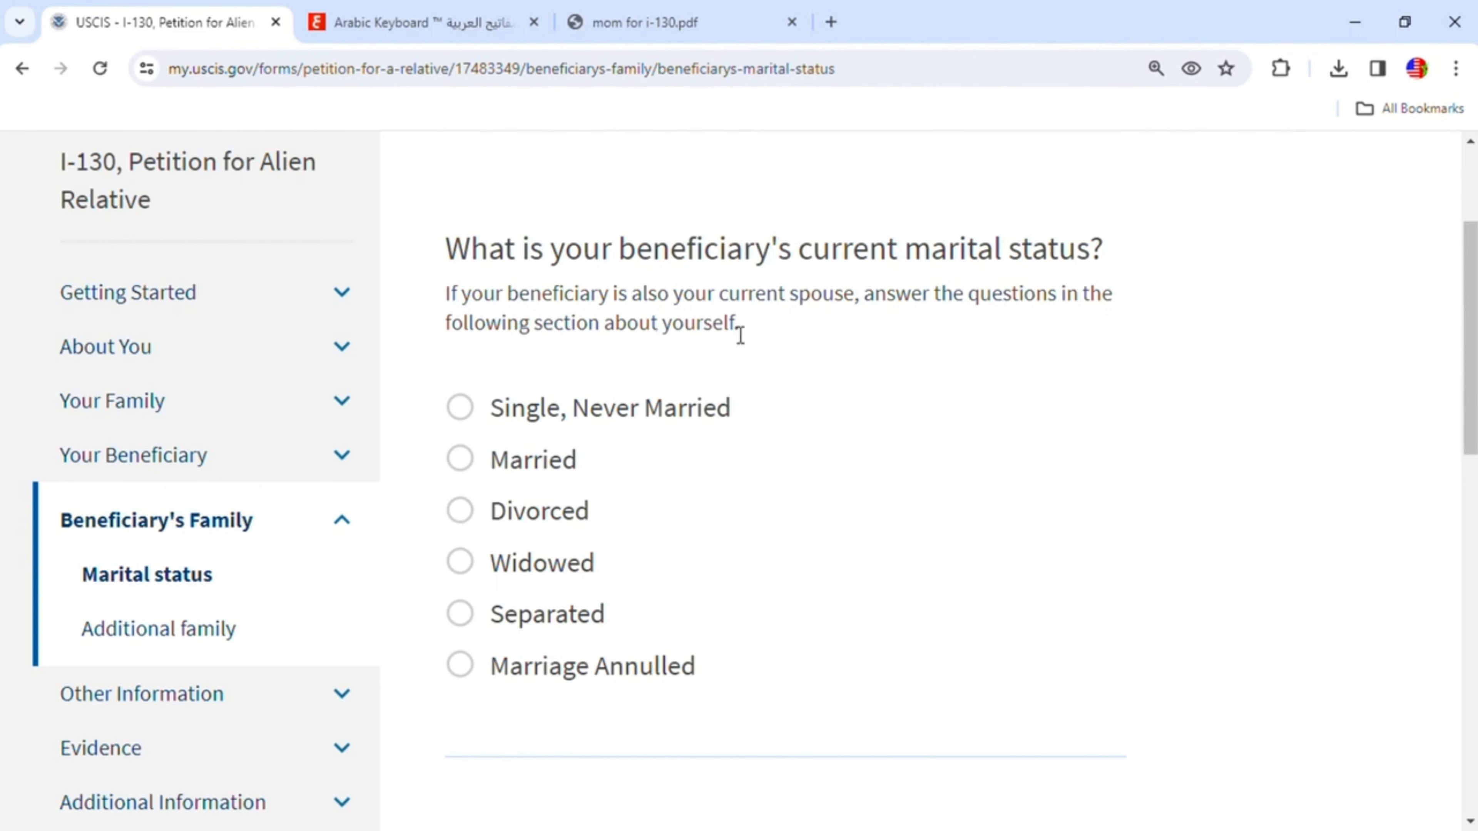
left_click(460, 459)
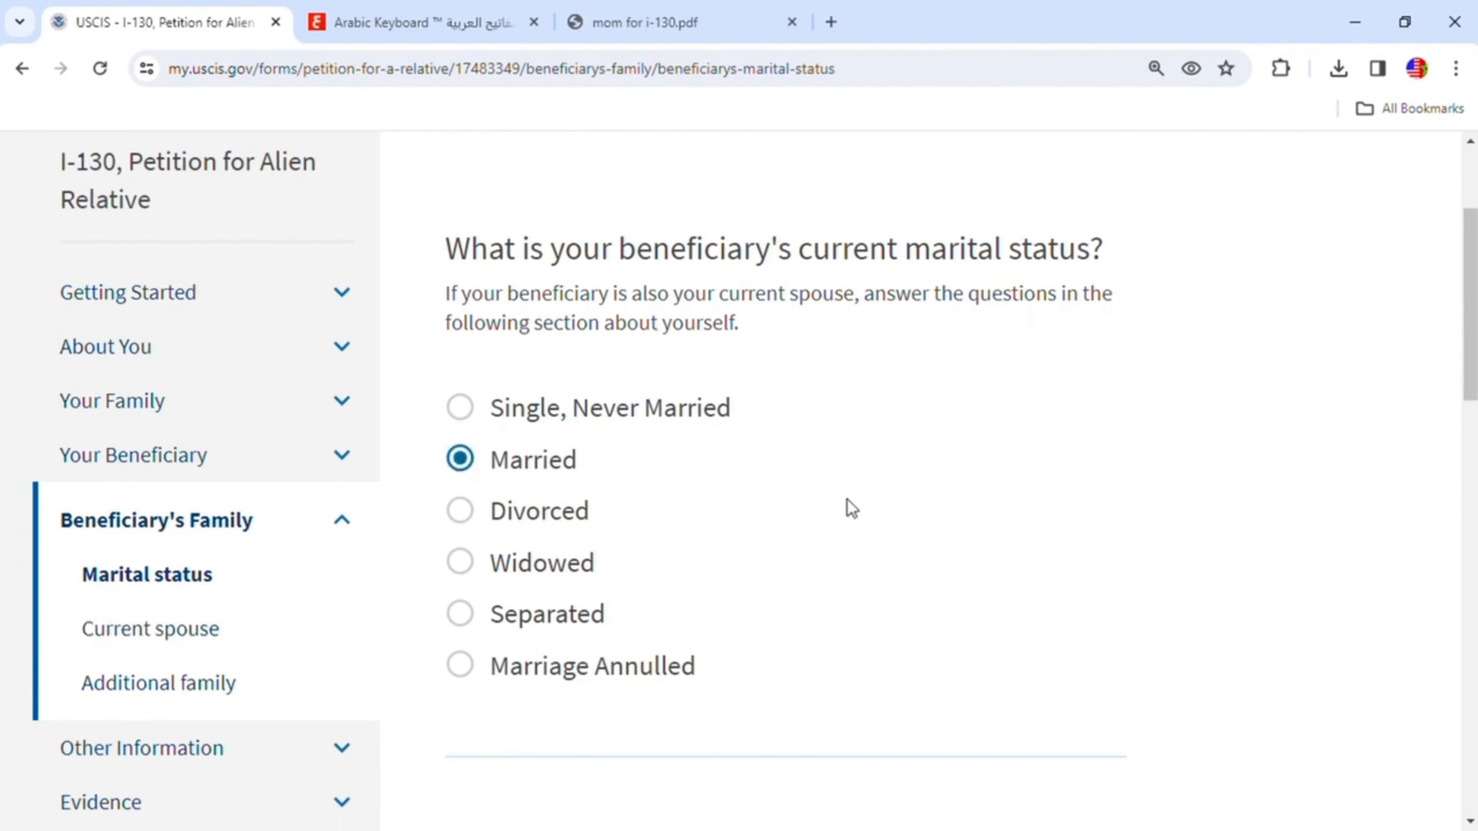
- Enter 1 as the number of times the beneficiary has been married and continue to the next page
scroll(847, 498, "down", 5)
scroll(773, 551, "down", 2)
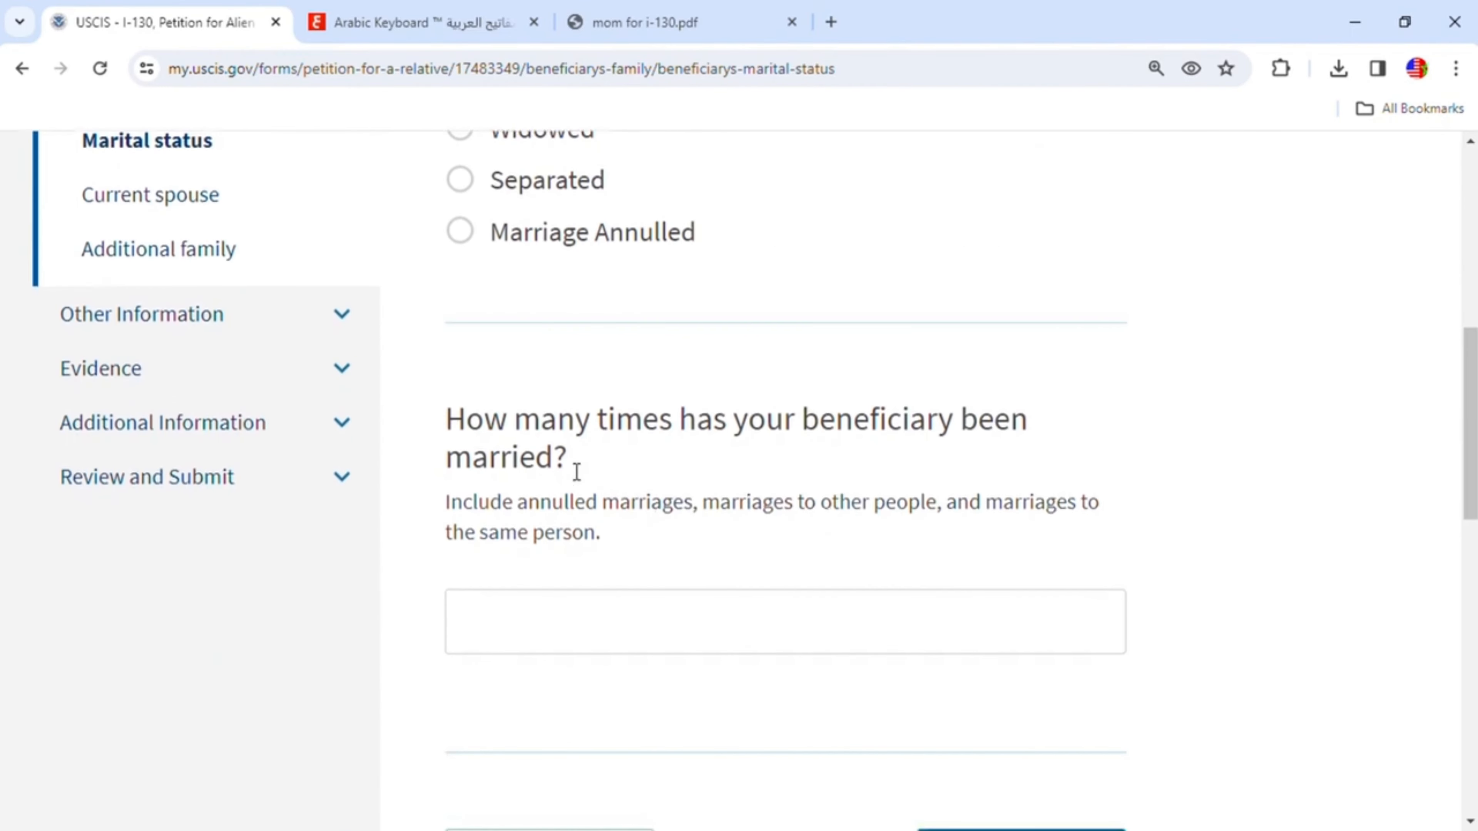
left_click(640, 611)
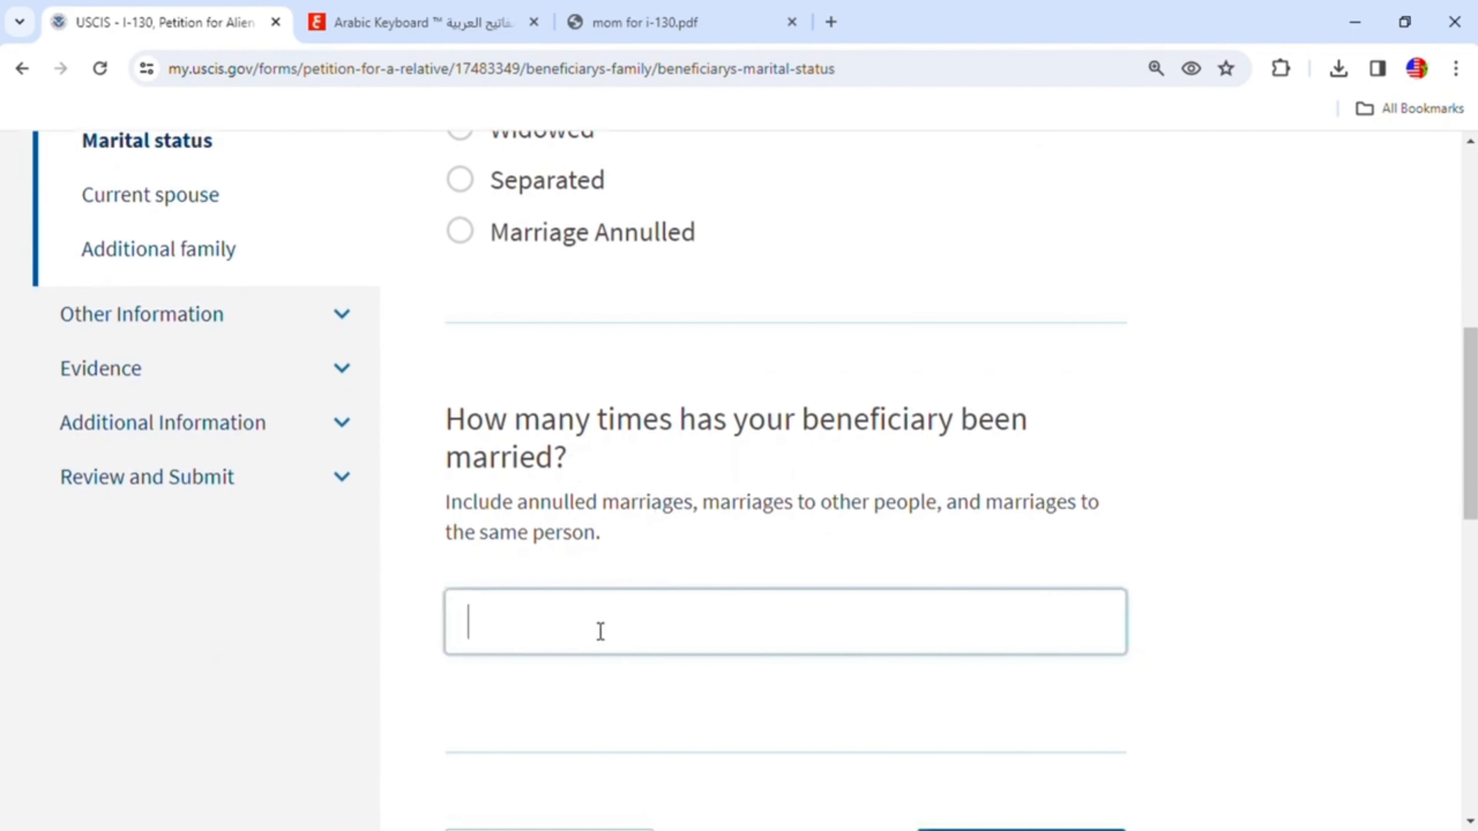
type("1")
scroll(589, 600, "down", 2)
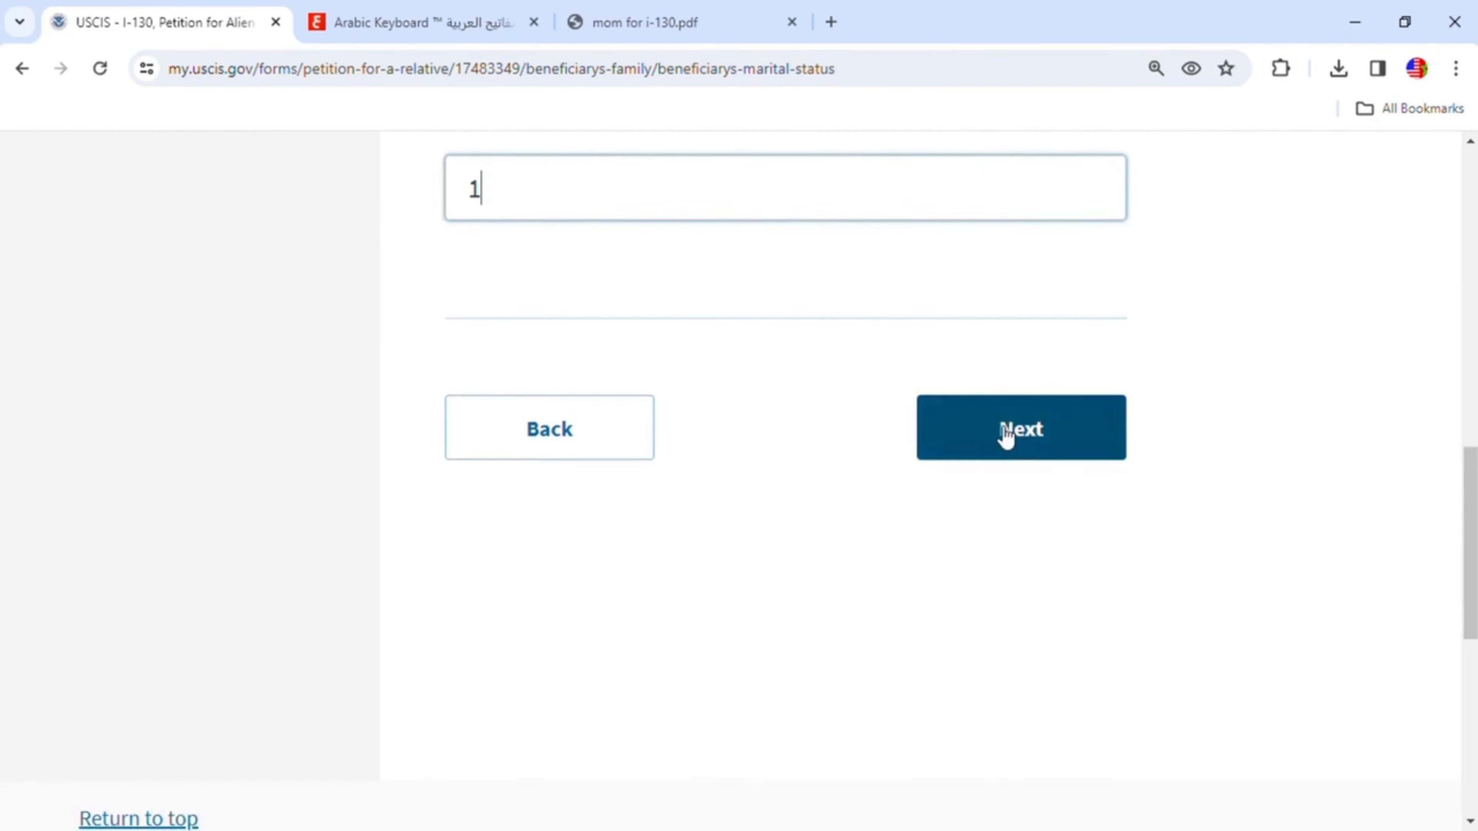
left_click(1006, 435)
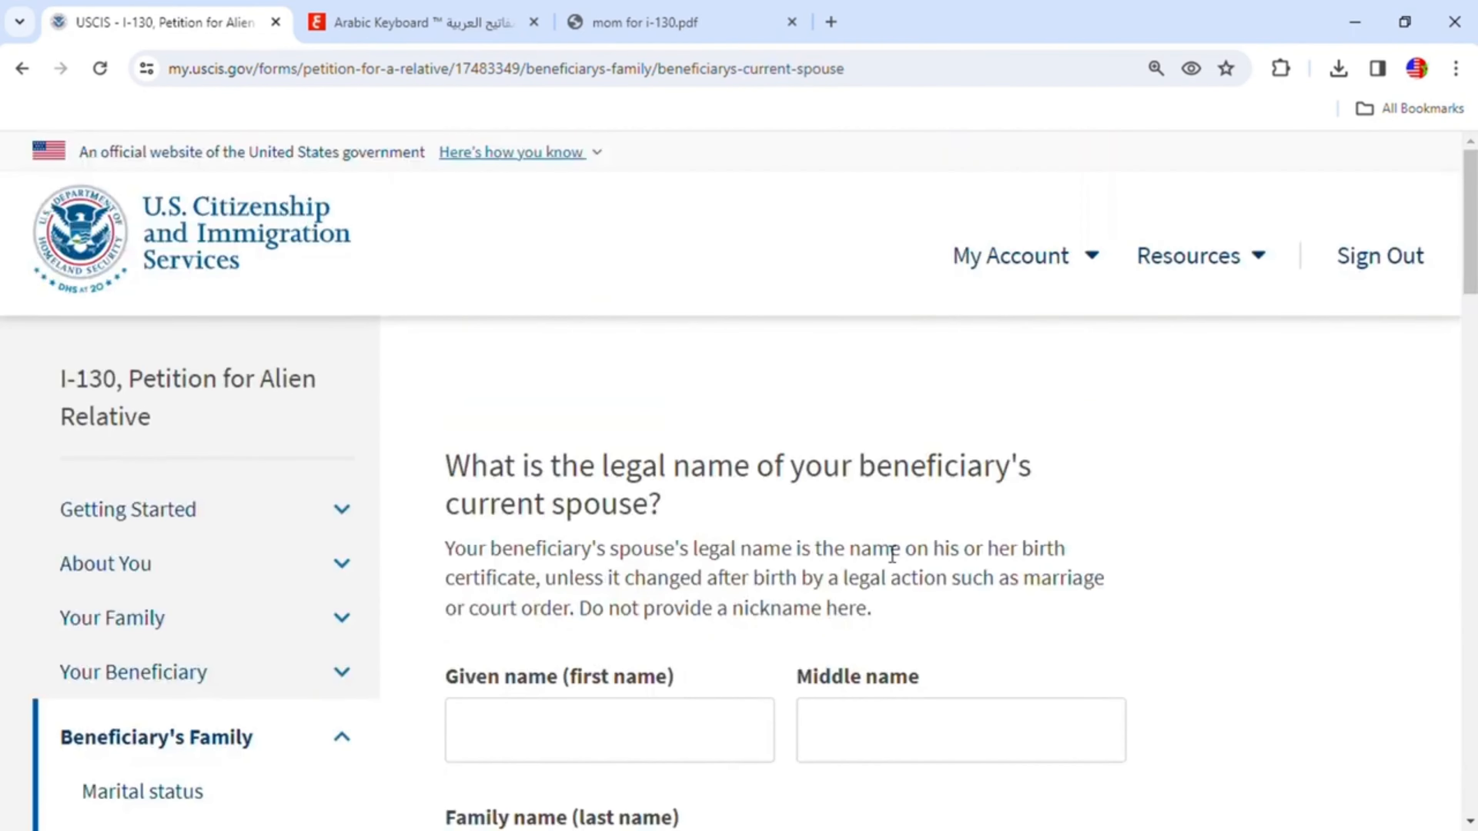
- Enter the current spouse's given name and family name
left_click(591, 527)
left_click(608, 669)
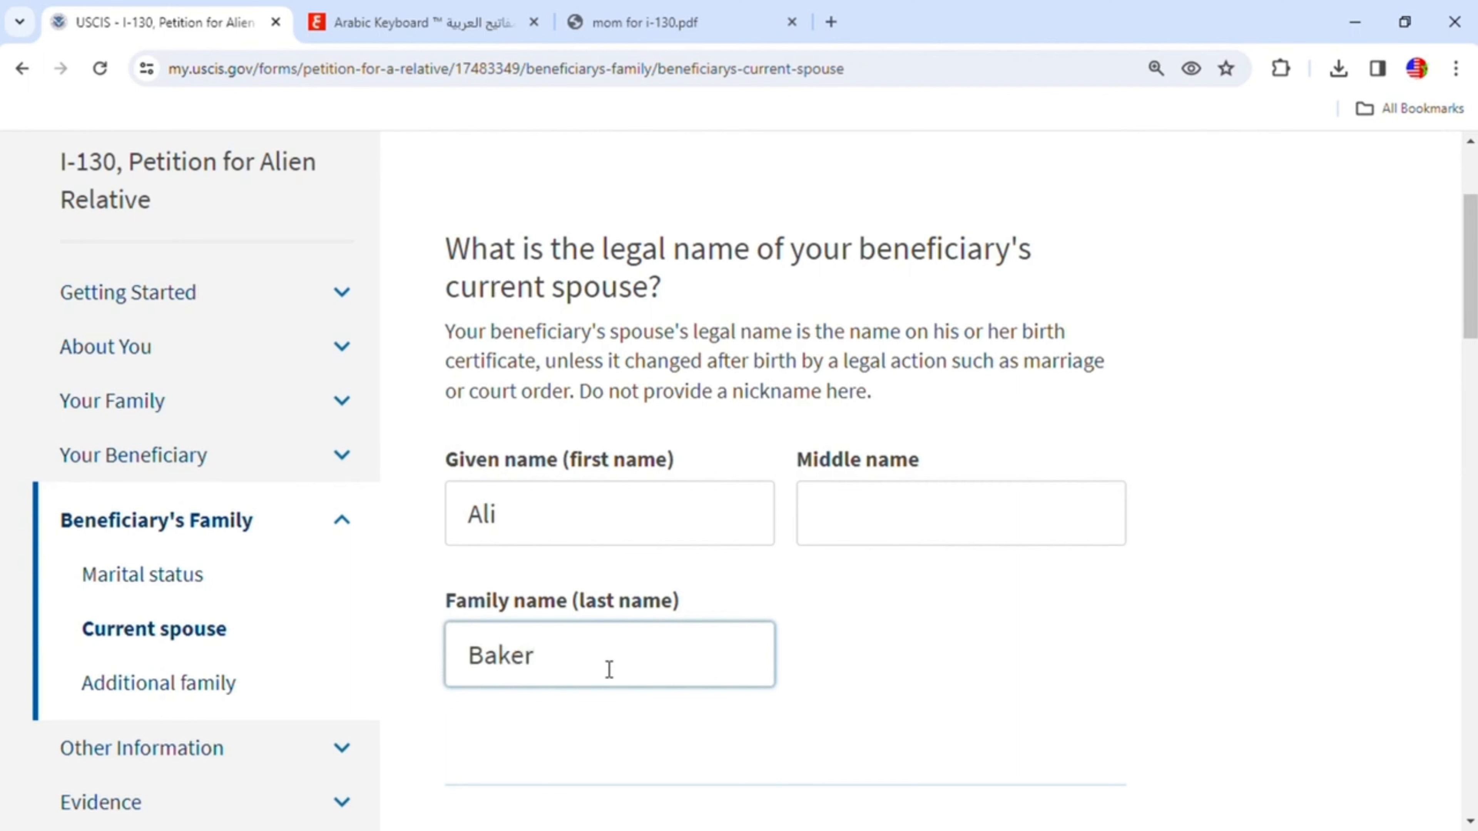
- Enter 01/01/1960 as the date the beneficiary married the current spouse
scroll(608, 669, "down", 6)
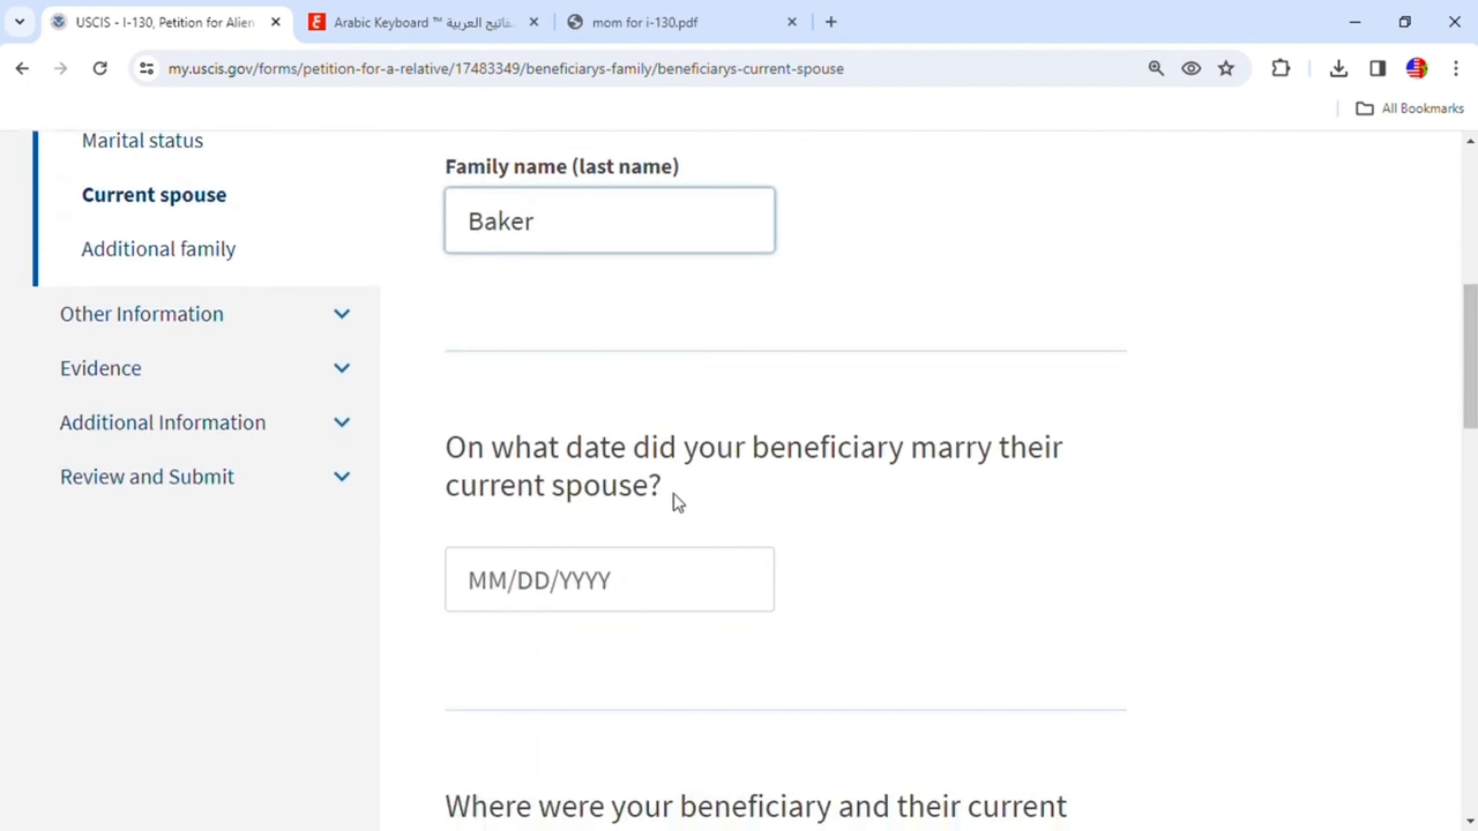
left_click(515, 580)
type("01/")
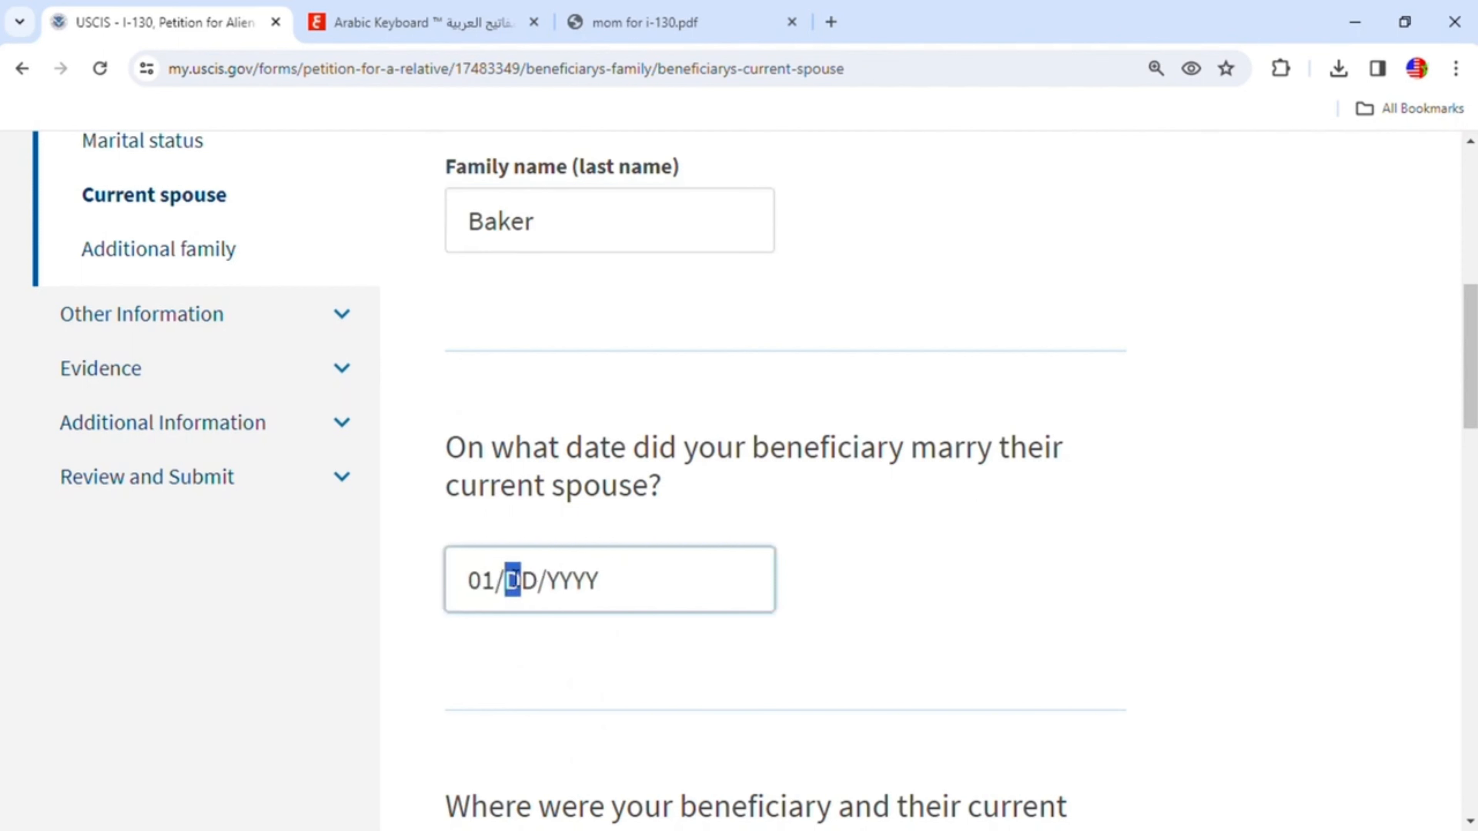
type("01/1")
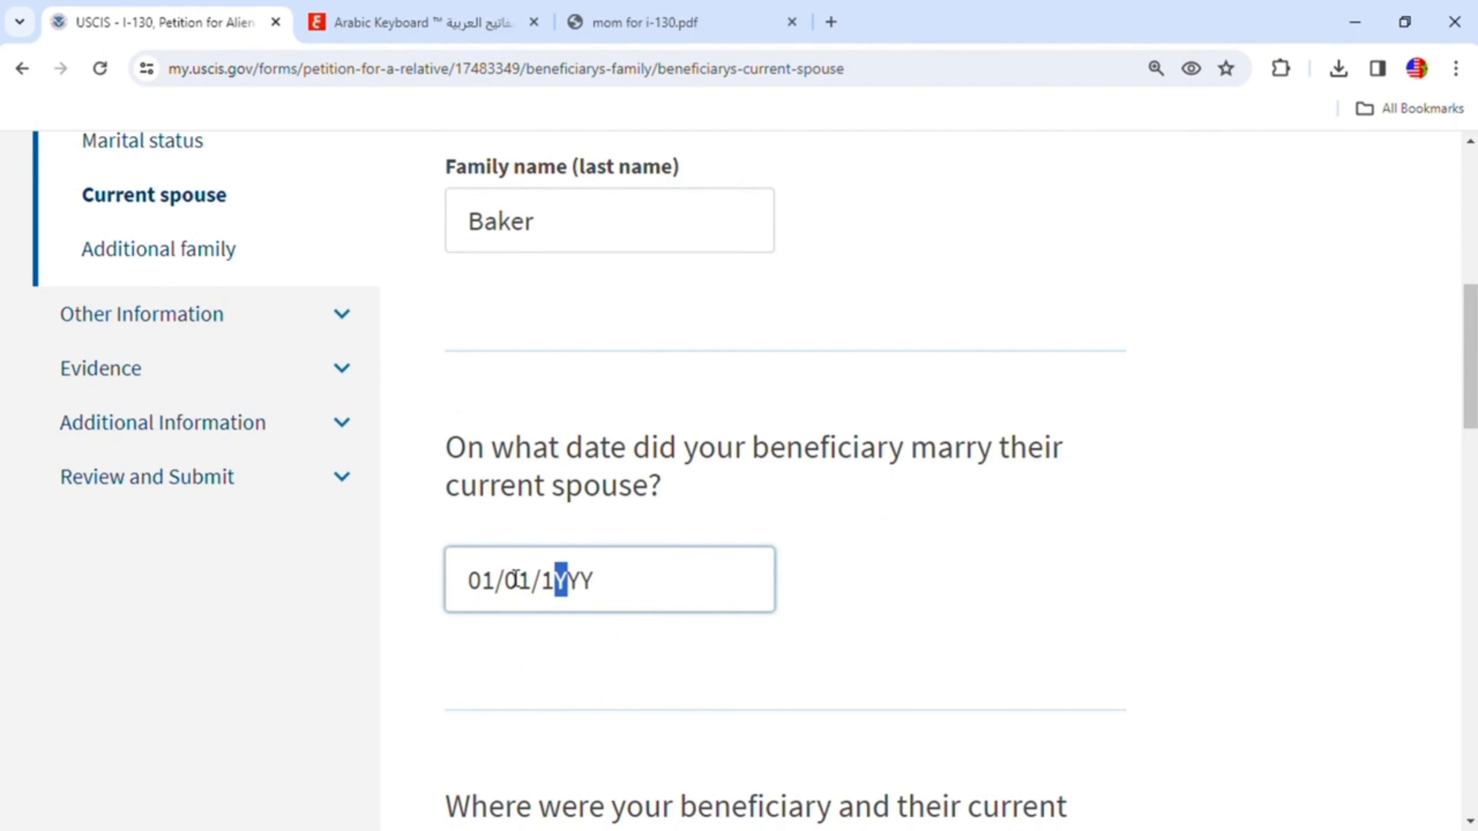
type("69")
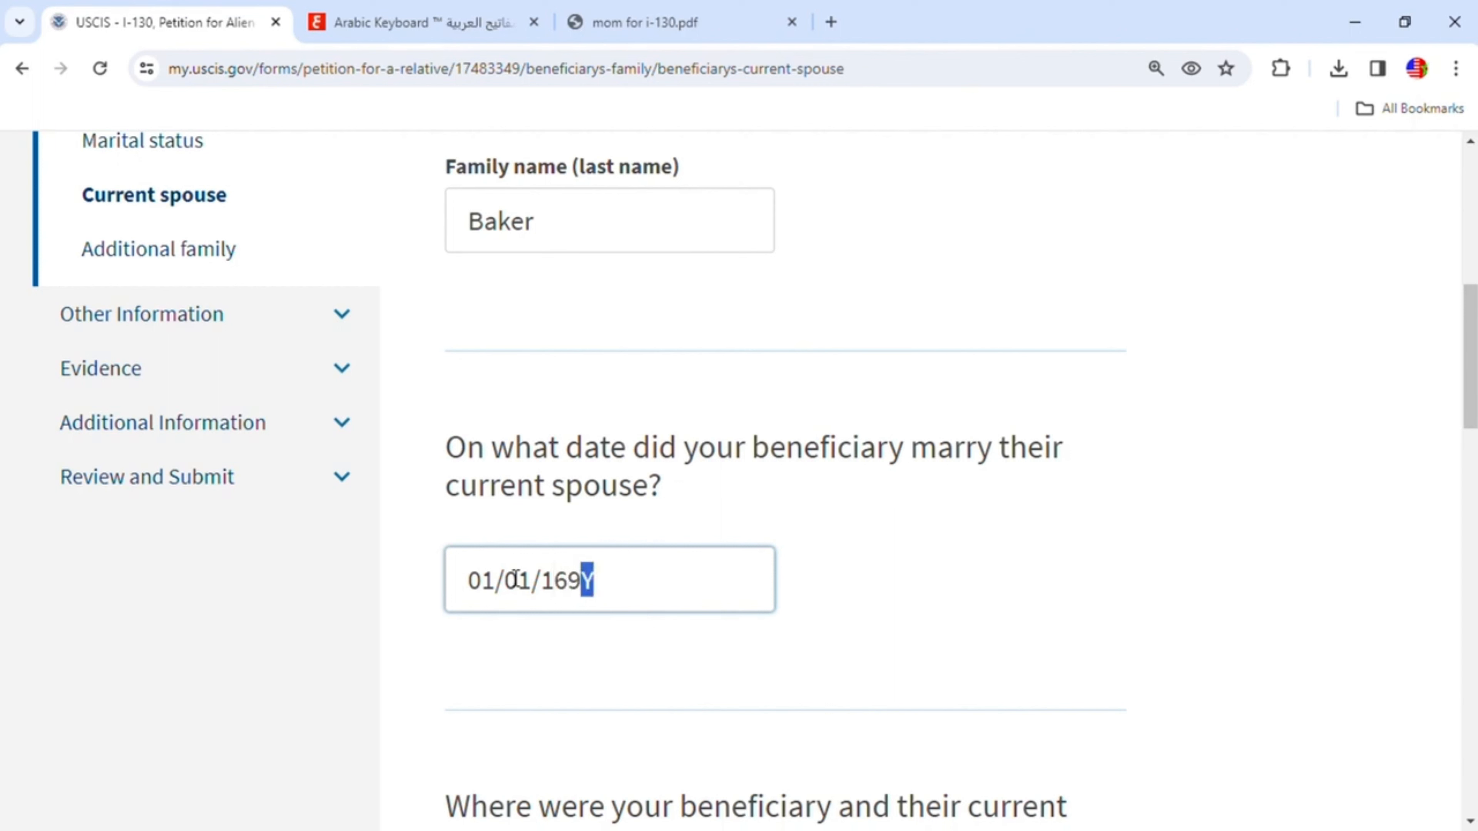
left_click(587, 582)
key("BackSpace")
key("BackSpace")
type("960")
- Choose Morocco as the country where the beneficiary and spouse were married
scroll(709, 651, "down", 5)
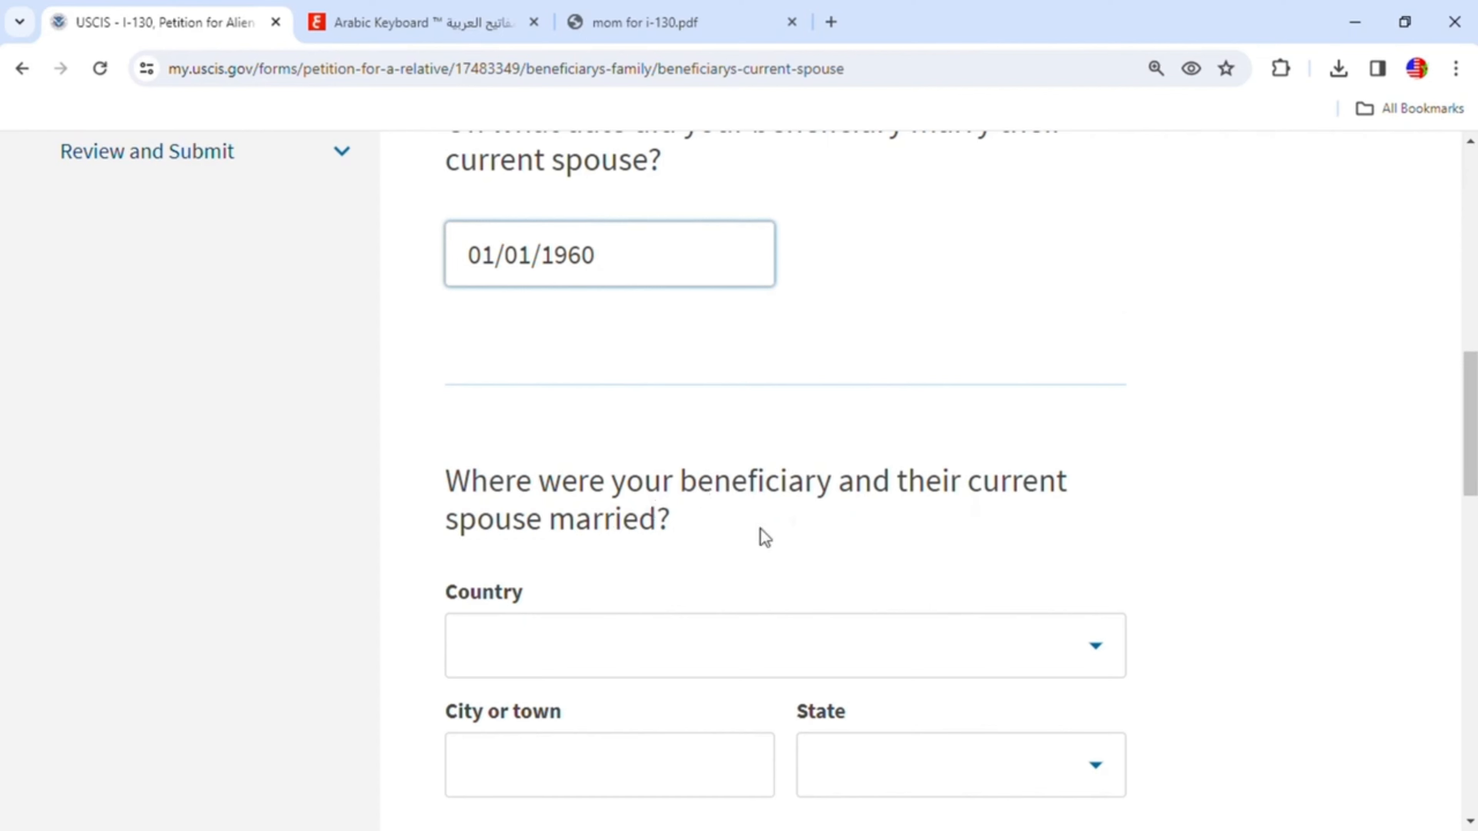
left_click(594, 648)
type("m")
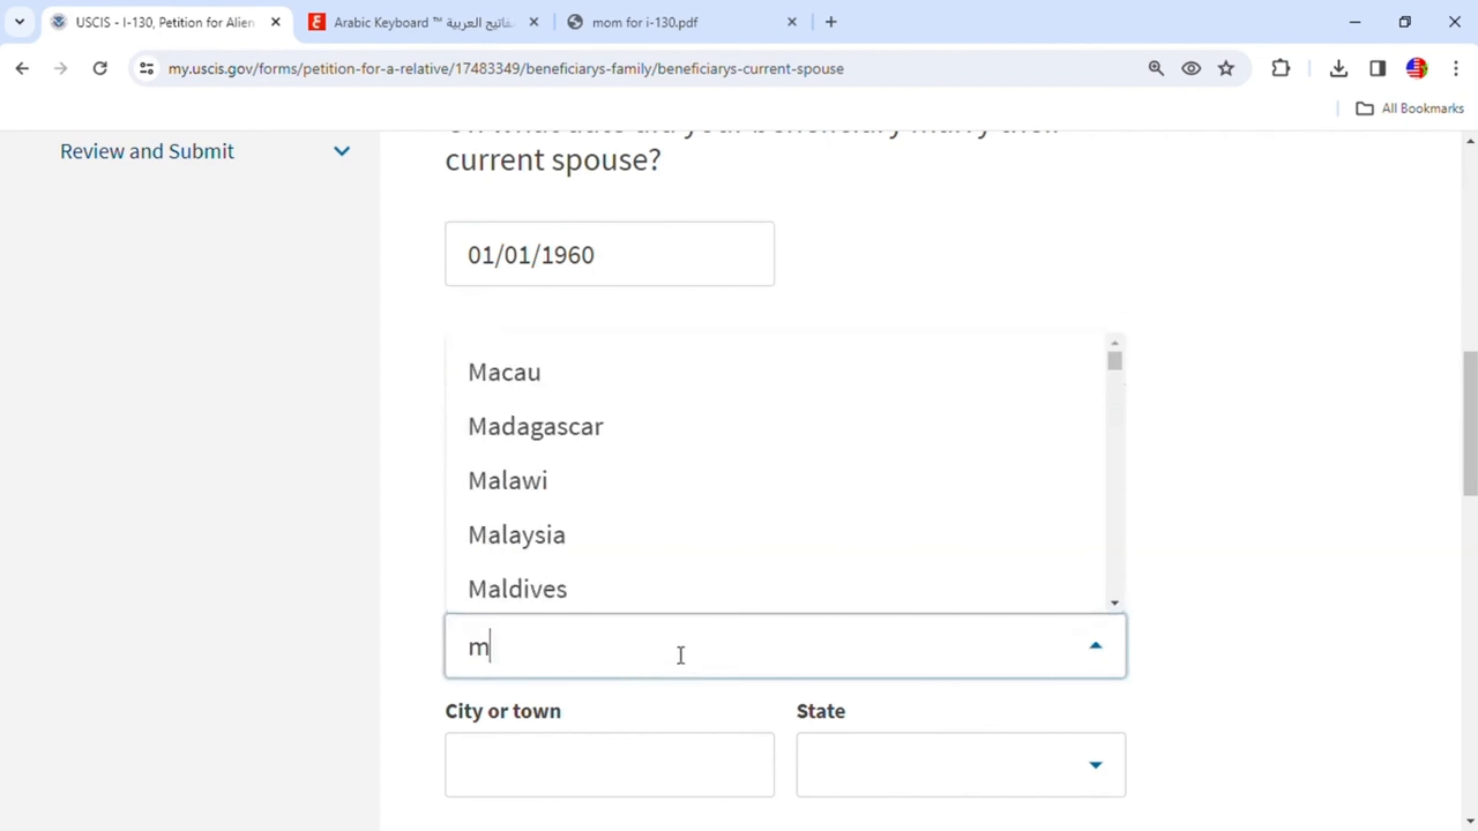
scroll(680, 551, "down", 6)
scroll(675, 550, "down", 2)
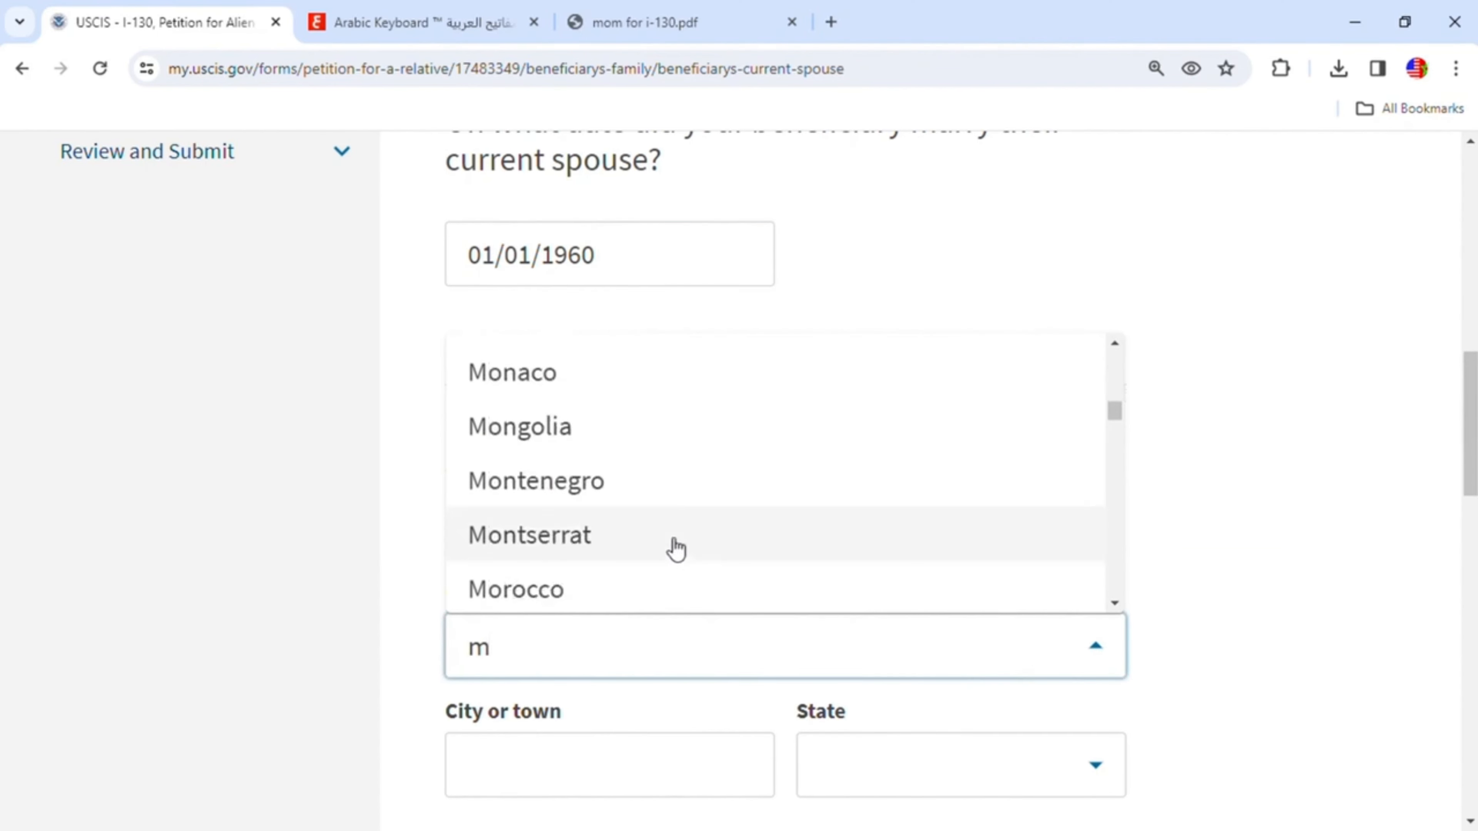
left_click(564, 587)
- Enter Khenifra as both the city and the province of the marriage
scroll(748, 570, "down", 5)
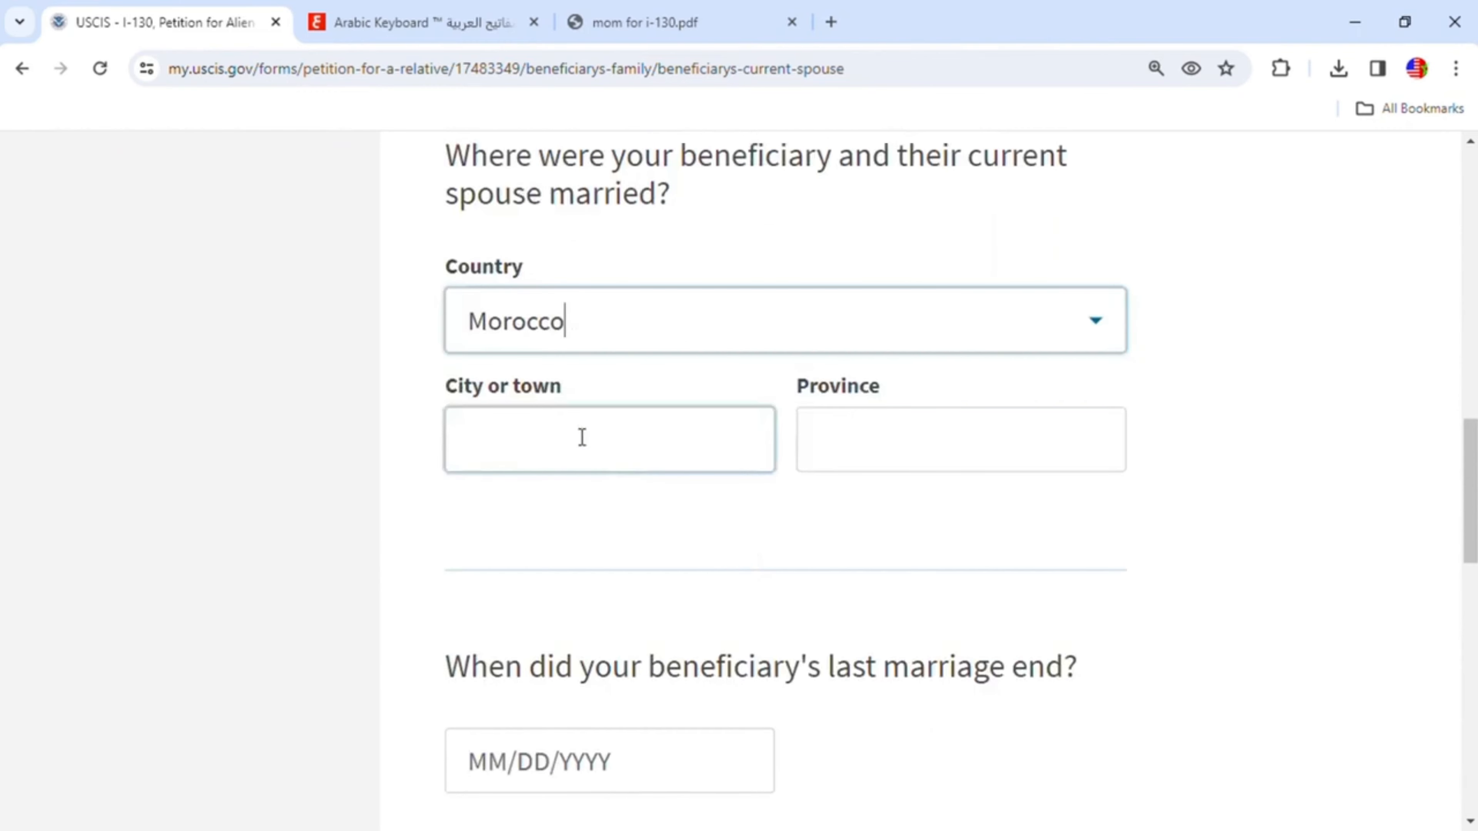
left_click(575, 428)
type("Khenifra")
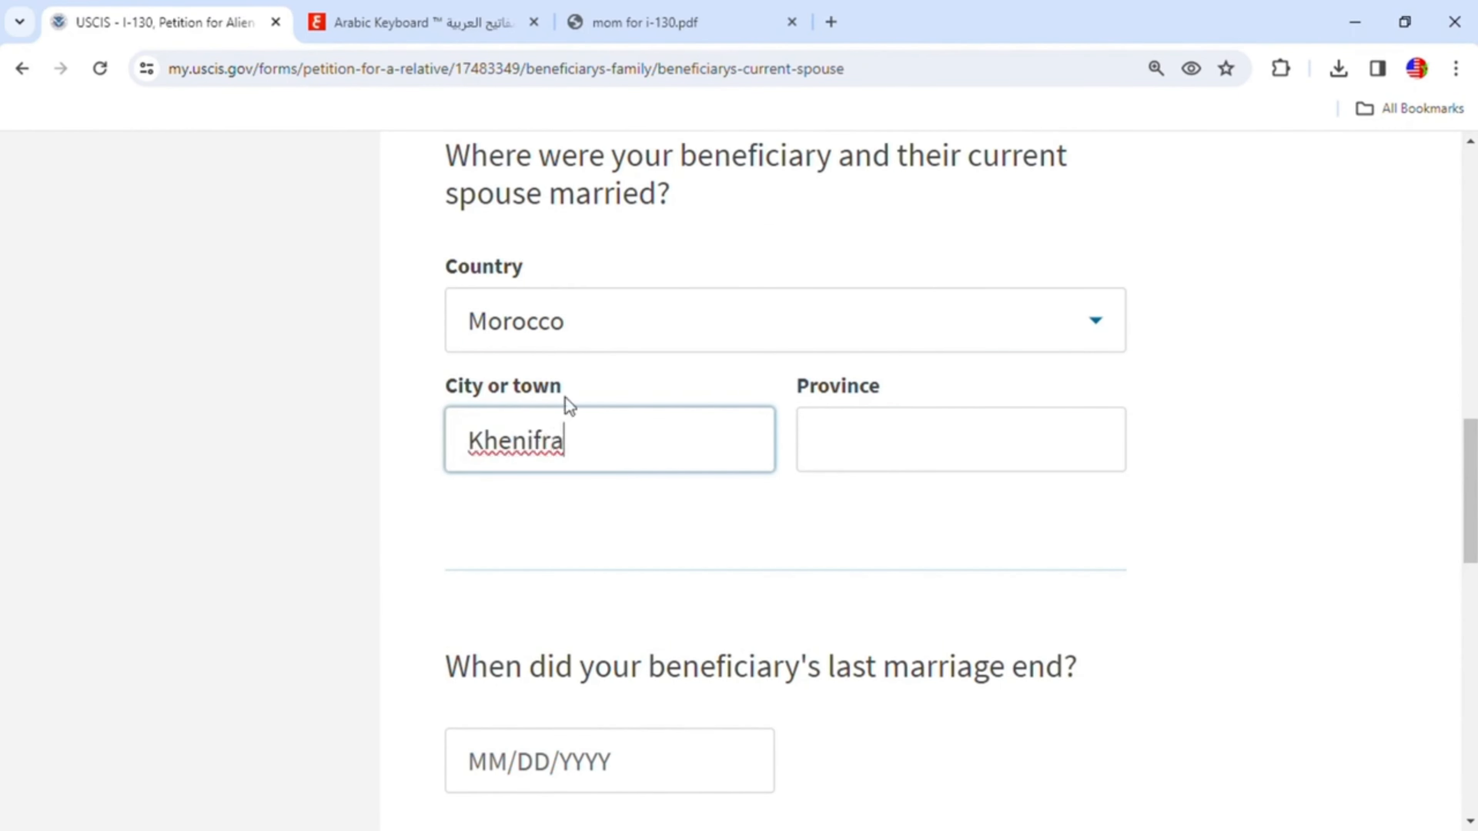
left_click(882, 469)
type("K")
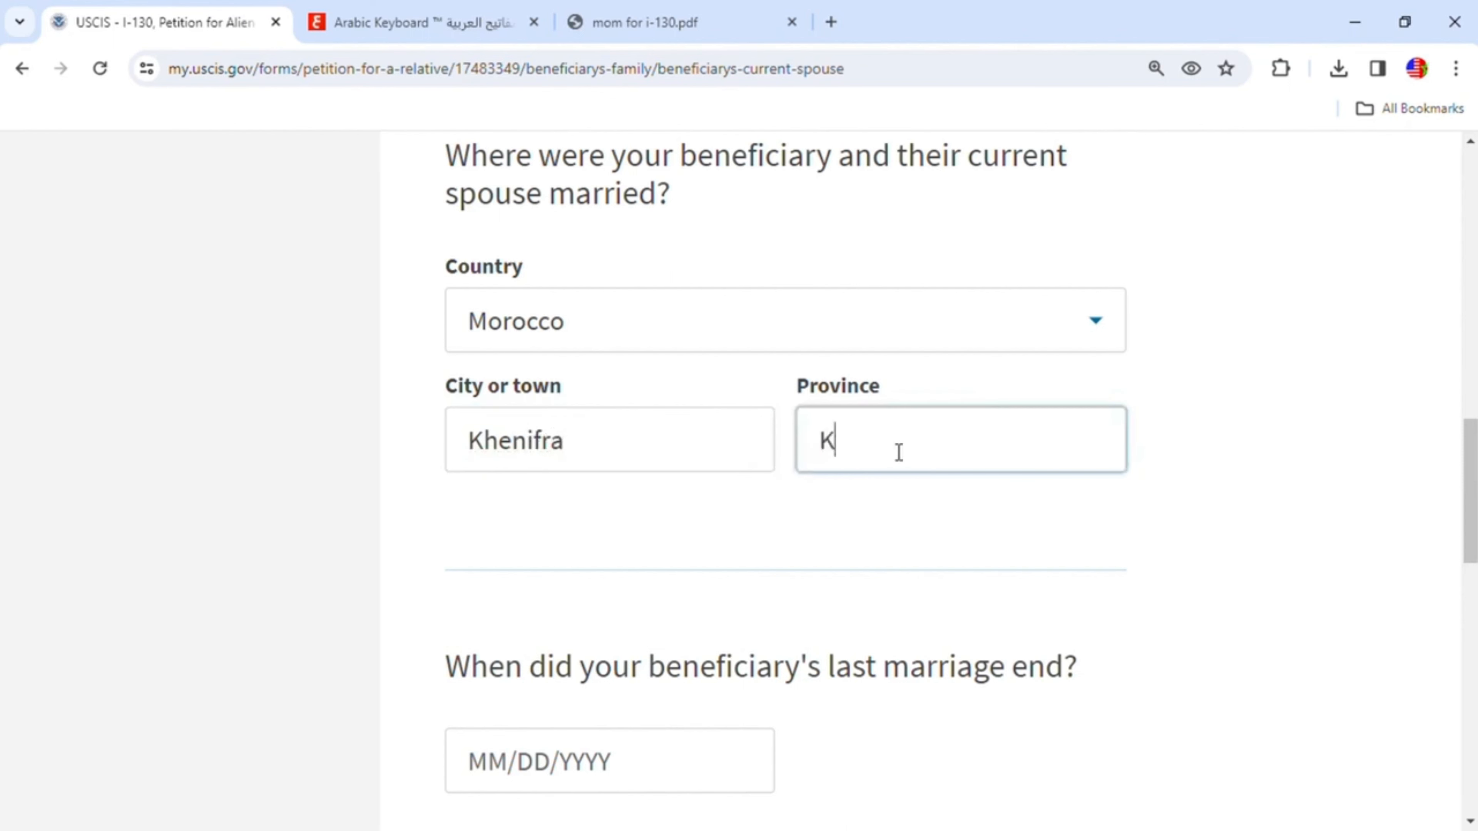
type("henifra")
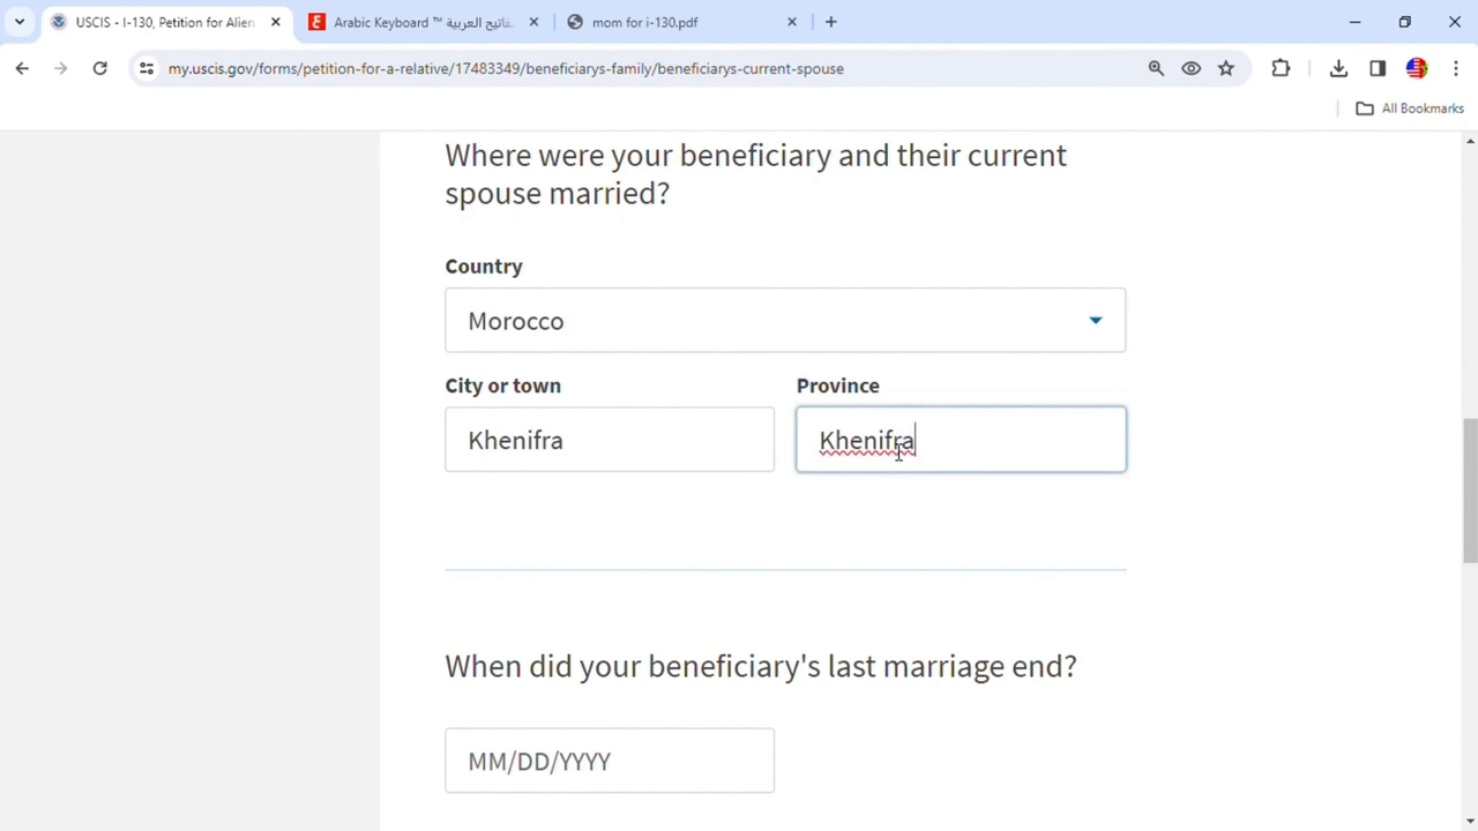
- Leave the last marriage end date blank and continue to the additional family page
scroll(742, 643, "down", 2)
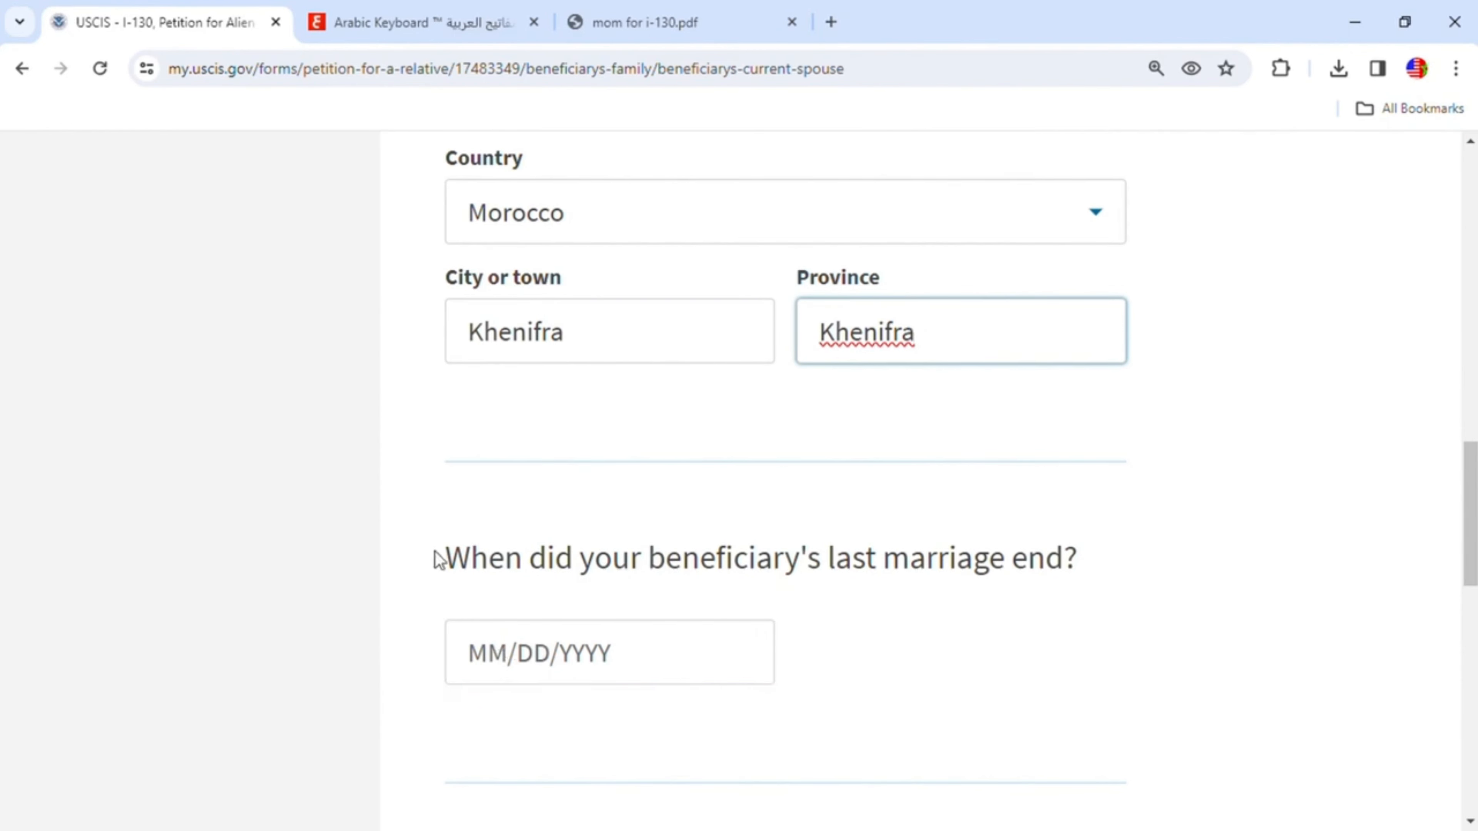
scroll(943, 548, "down", 4)
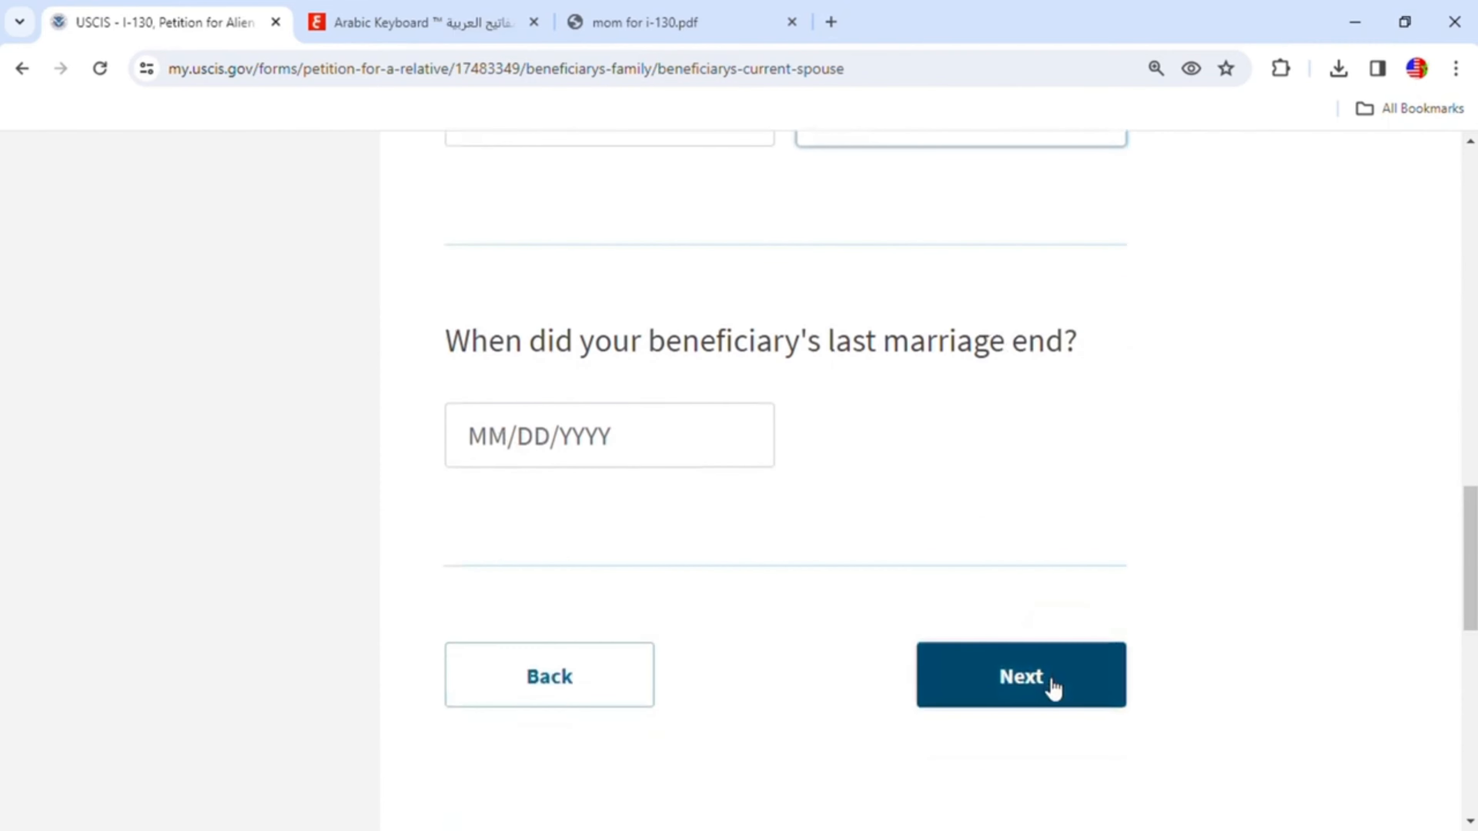
left_click(1012, 678)
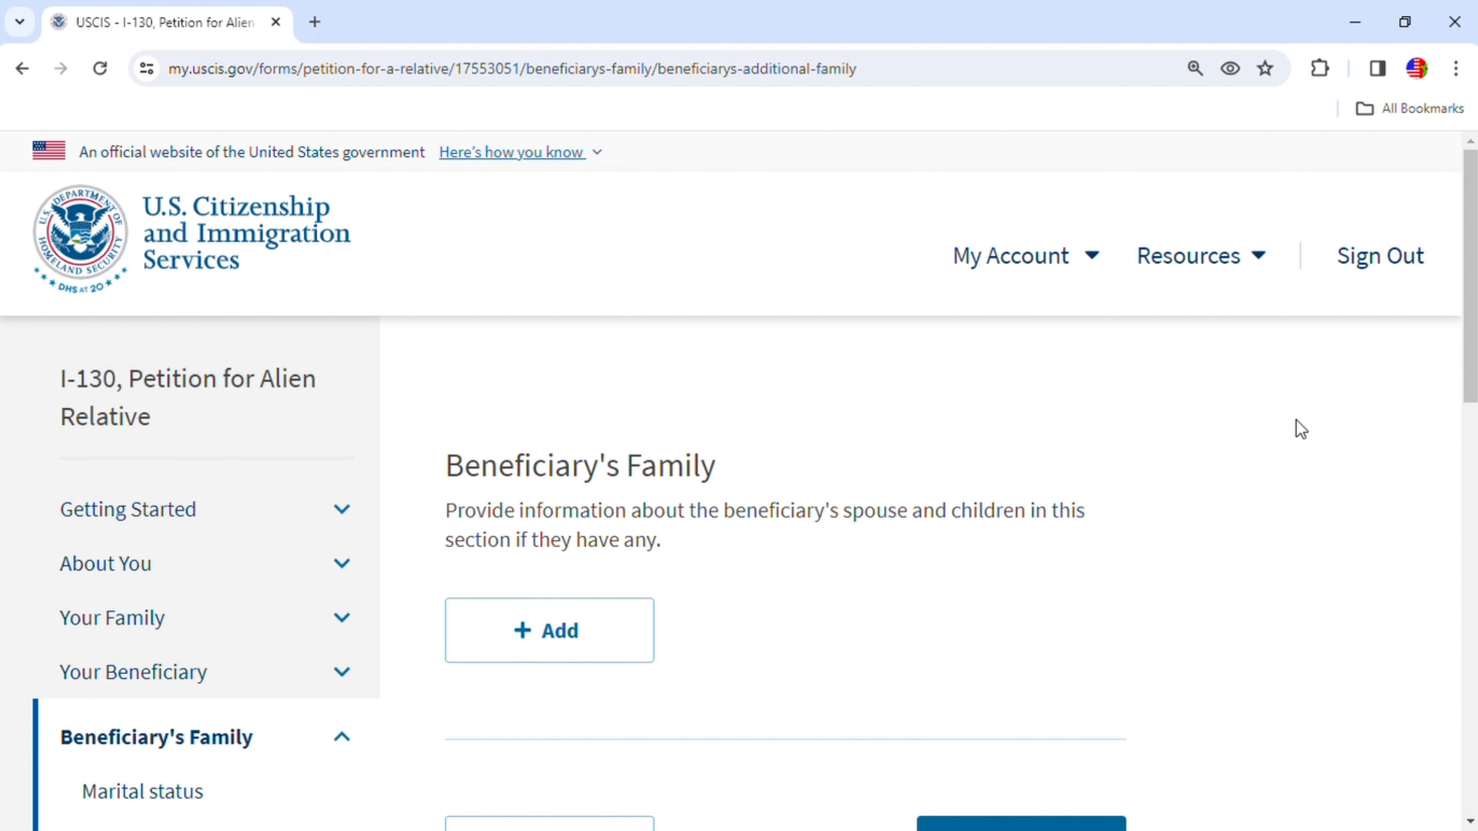
- Add a family member and enter the spouse's given name and family name
left_click(587, 643)
left_click(650, 360)
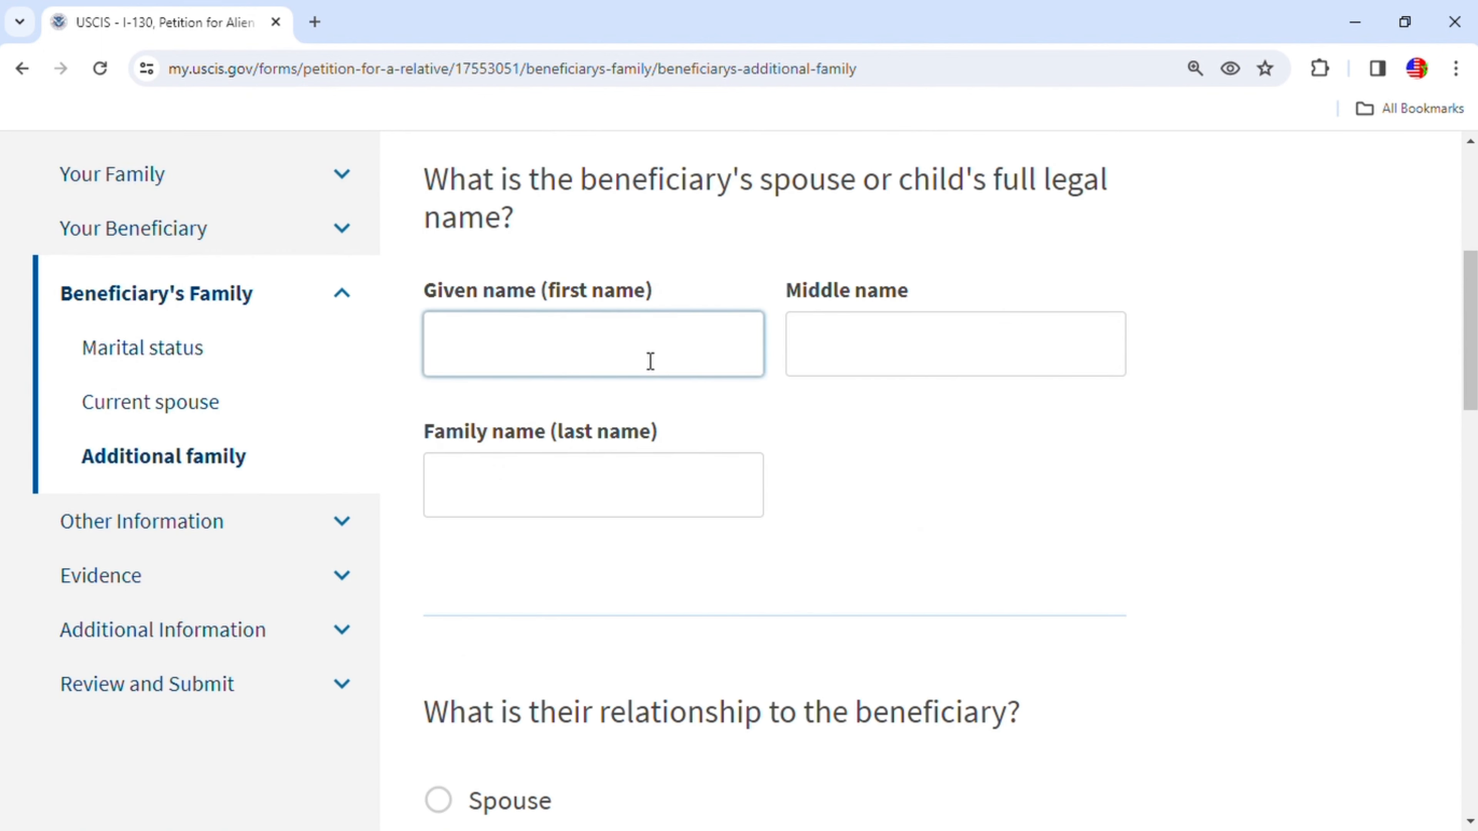
left_click(510, 497)
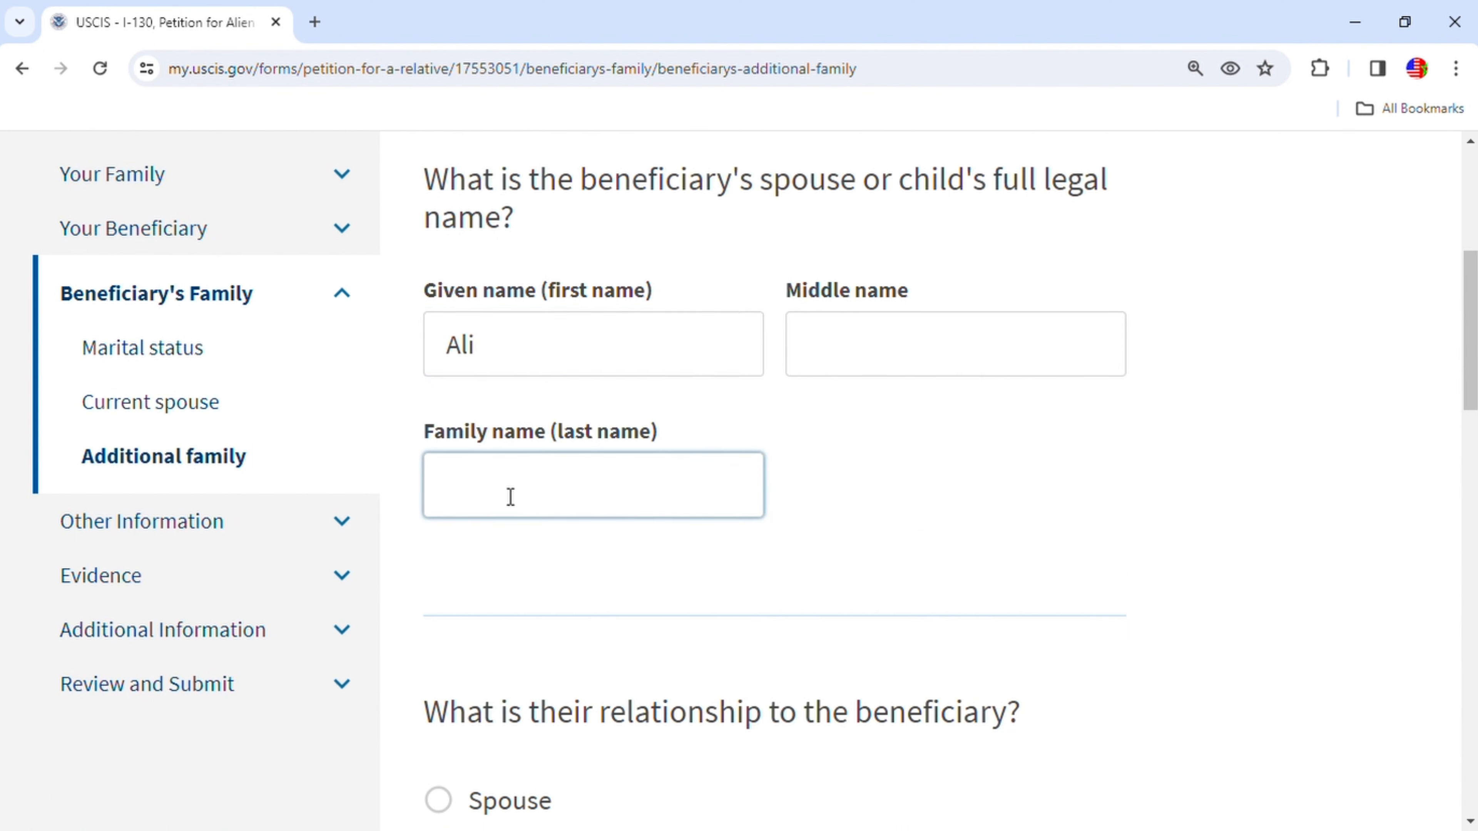
- Mark the family member's relationship as Spouse and enter their date of birth
scroll(703, 693, "down", 5)
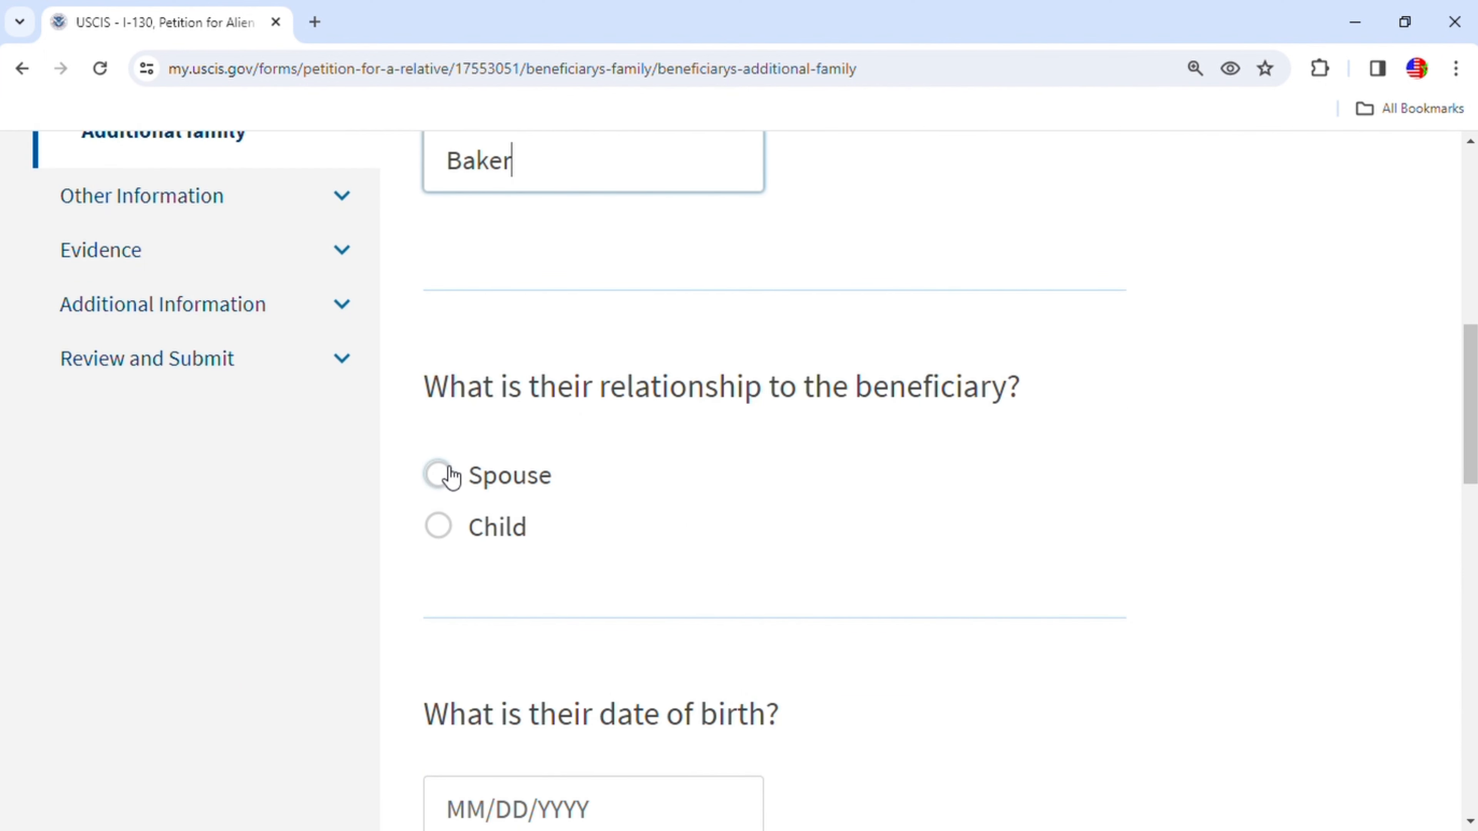
left_click(569, 492)
scroll(879, 529, "down", 5)
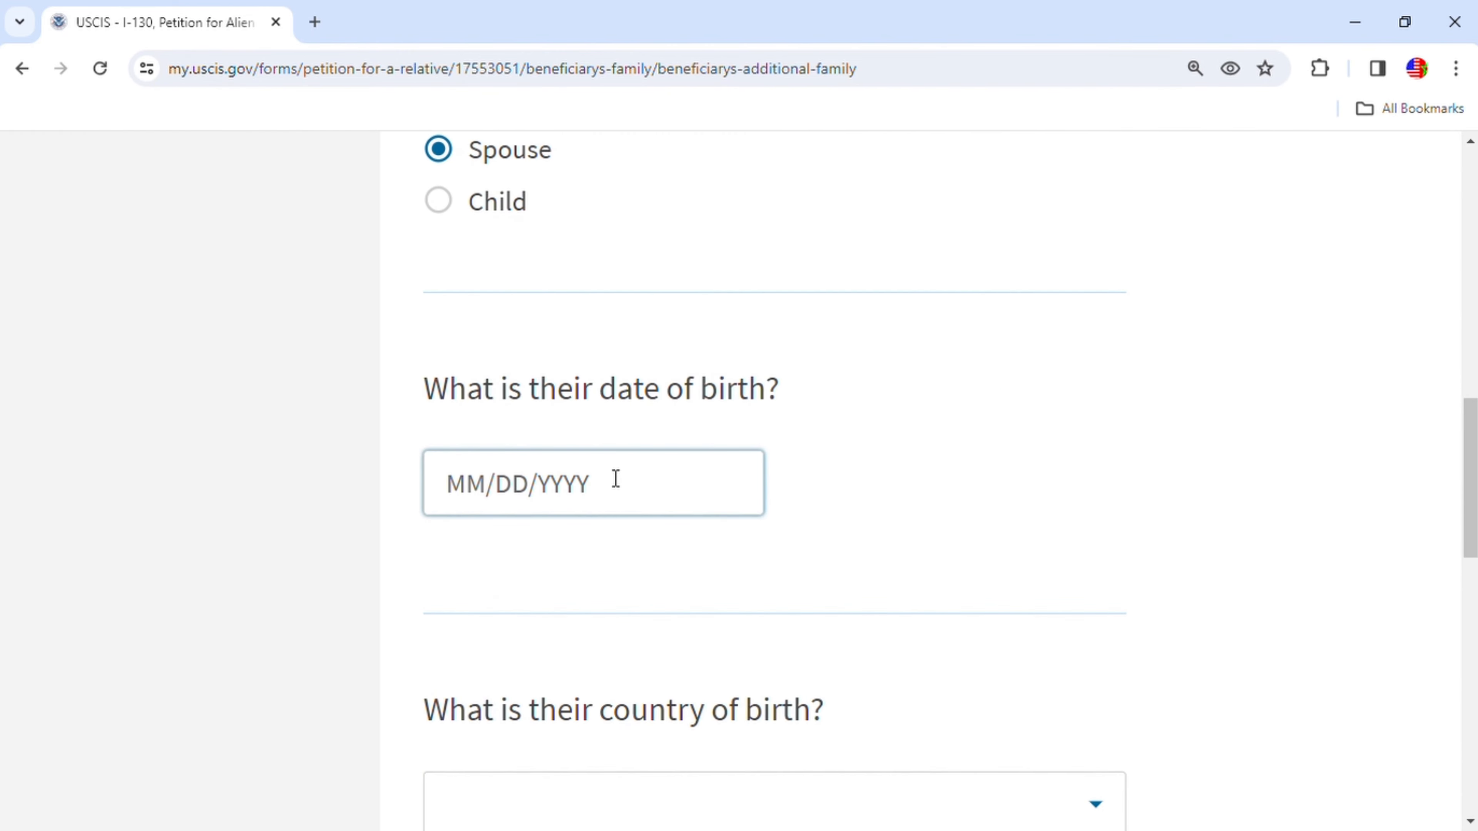
left_click(598, 466)
type("01/")
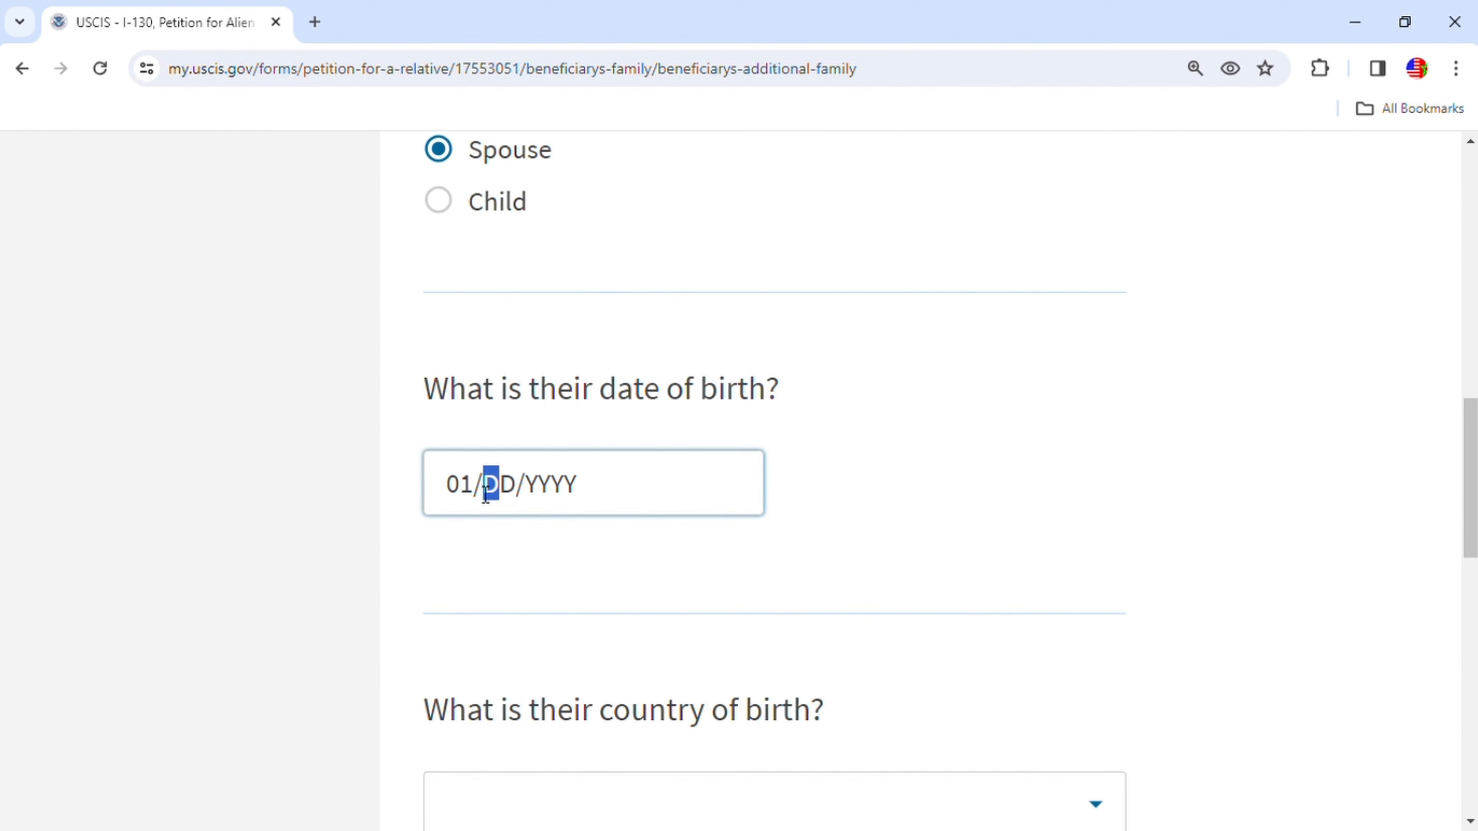
type("01/")
type("1940")
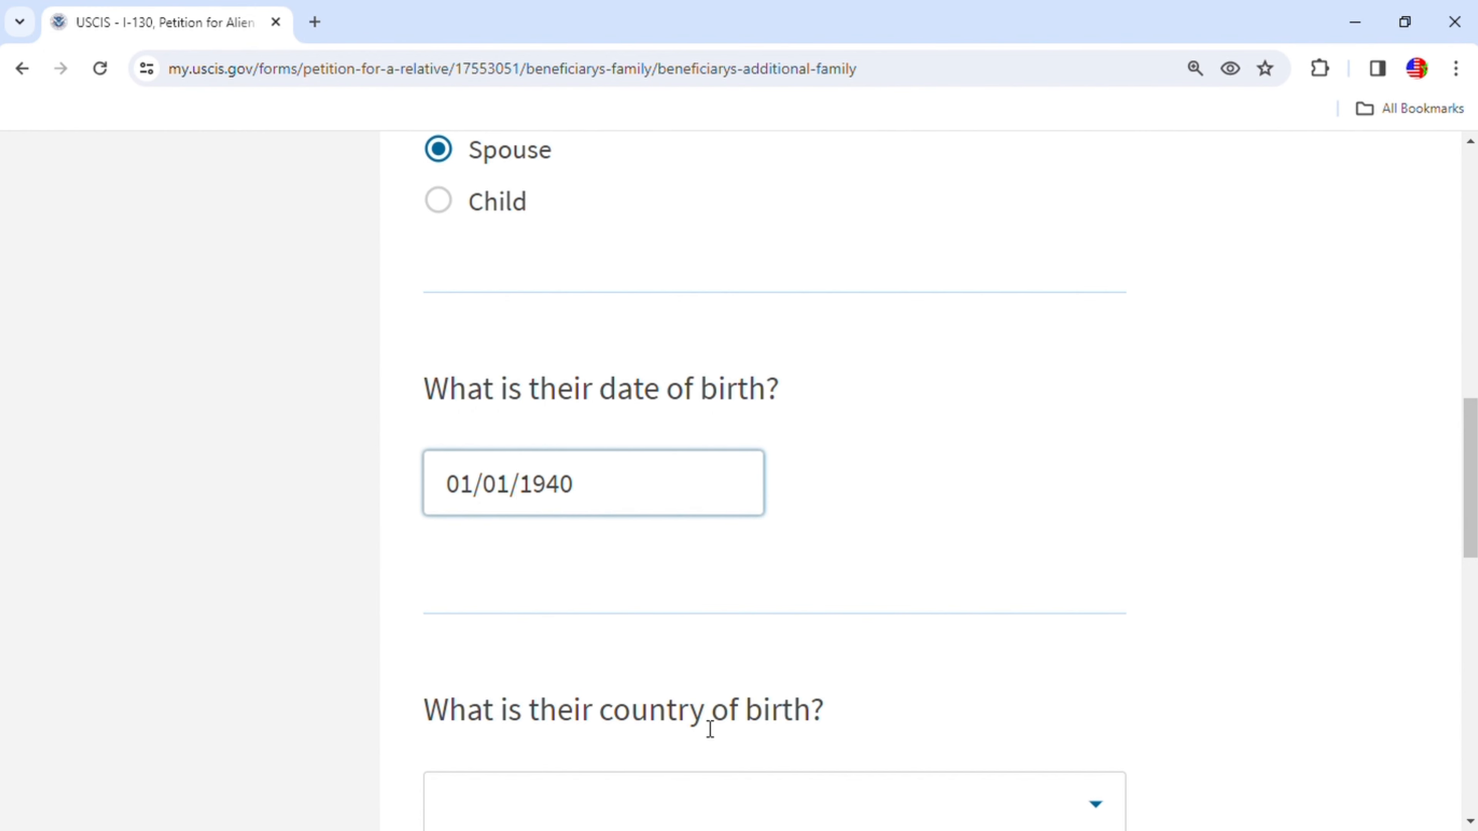
- Set the spouse's country of birth to Morocco and save the family member entry
scroll(710, 729, "down", 2)
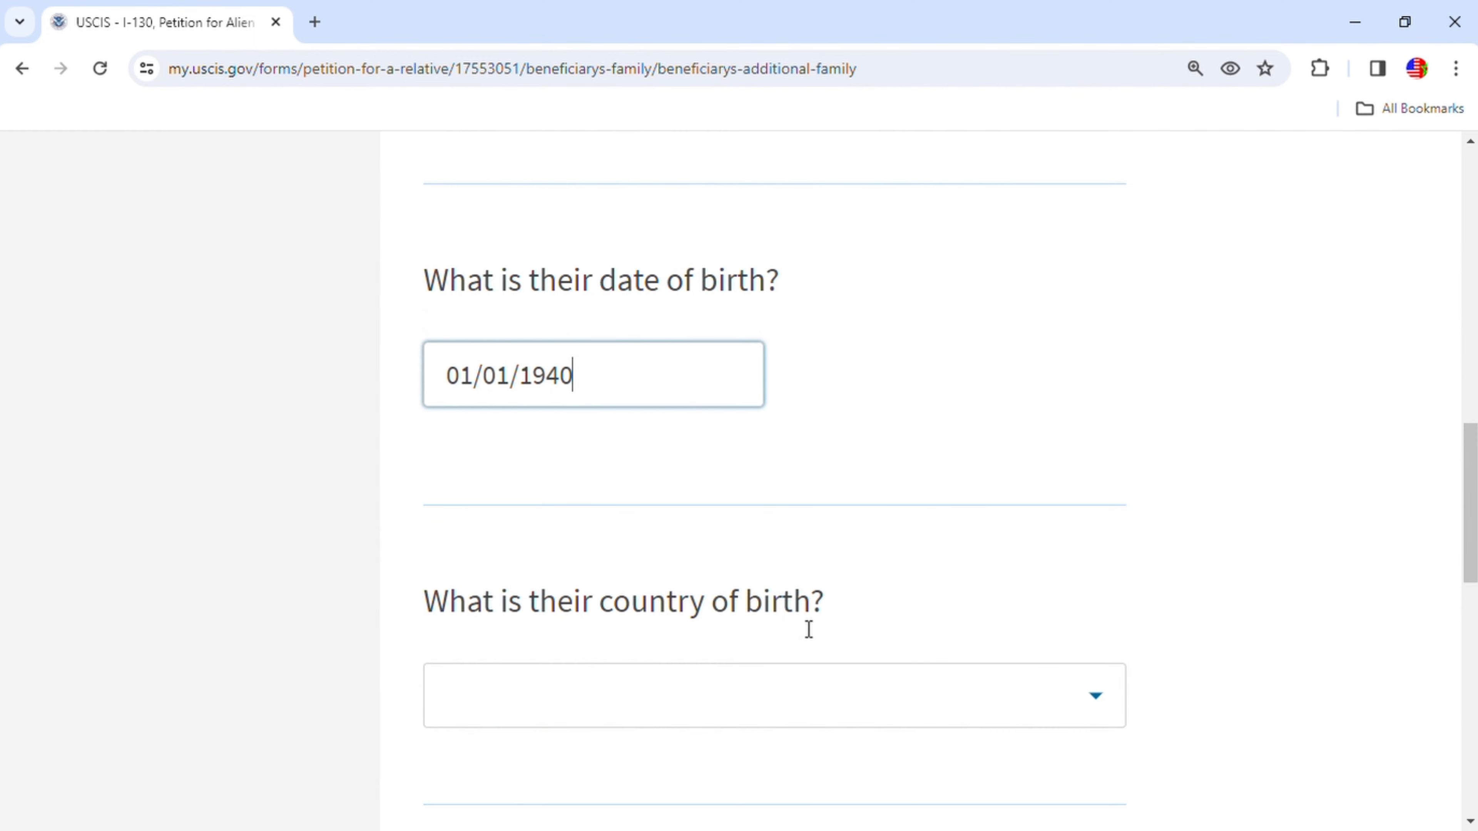
left_click(1101, 703)
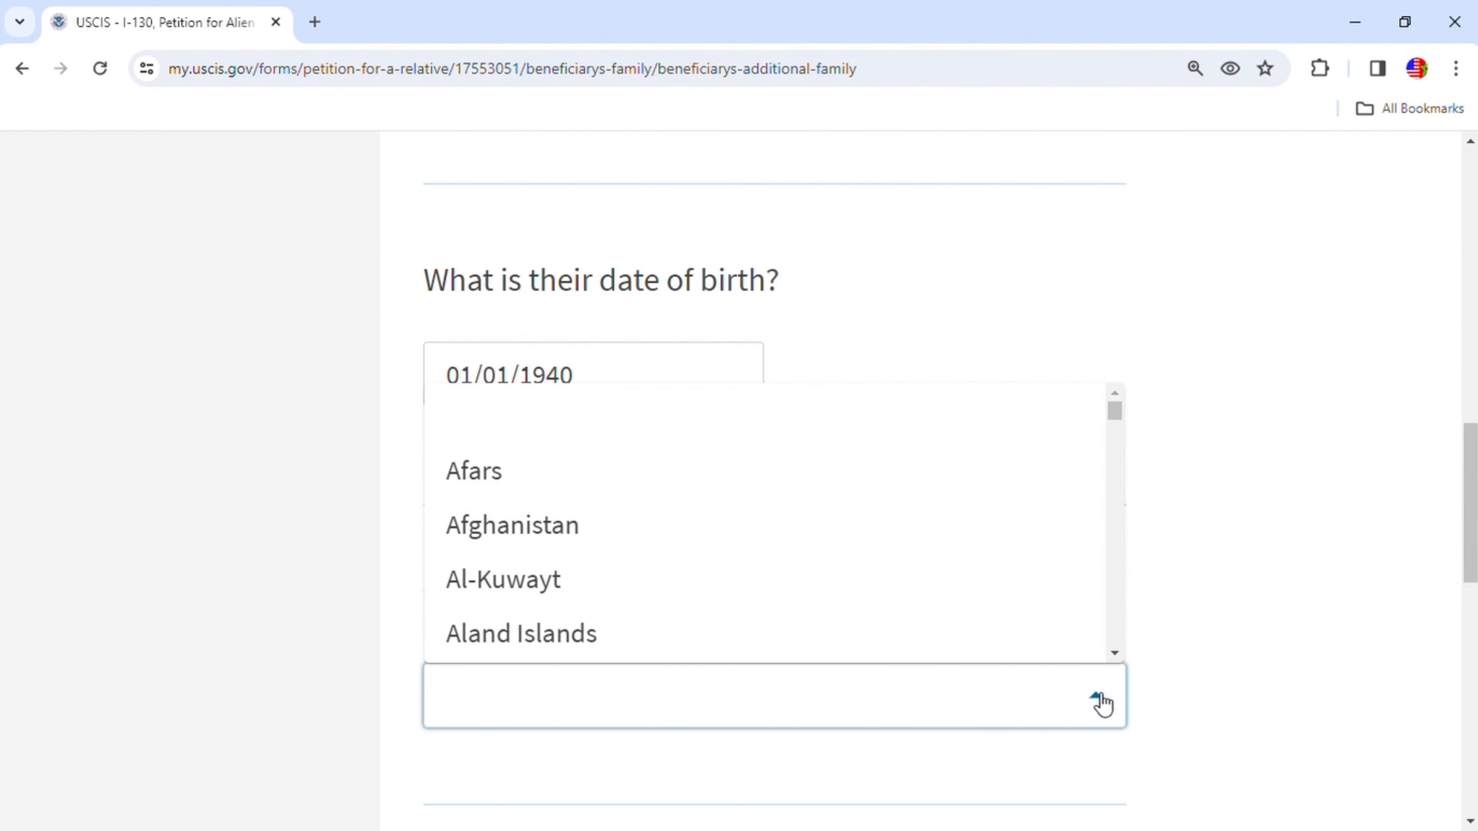
type("m")
scroll(752, 597, "down", 6)
scroll(752, 595, "down", 10)
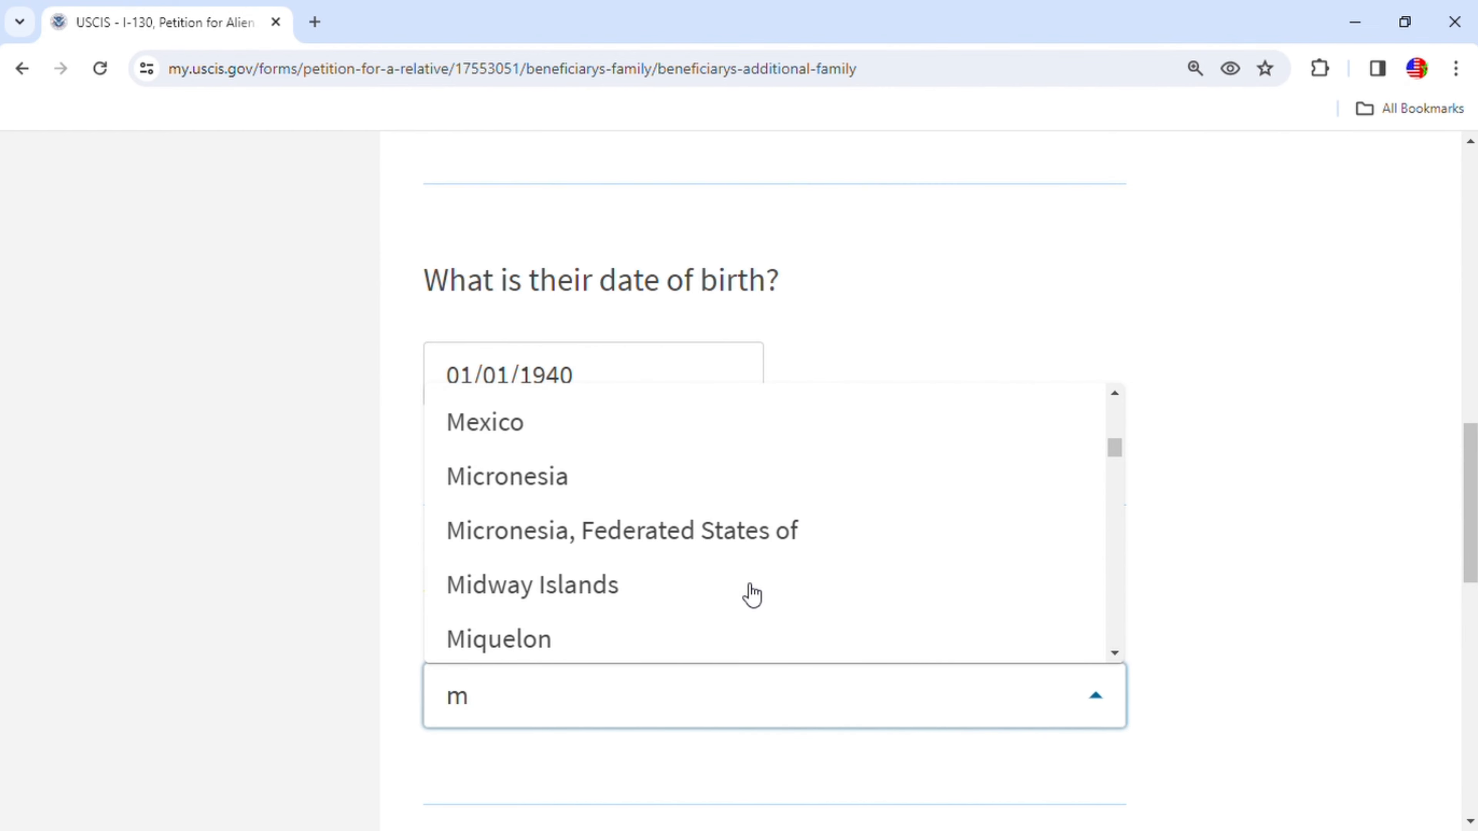
scroll(679, 605, "down", 10)
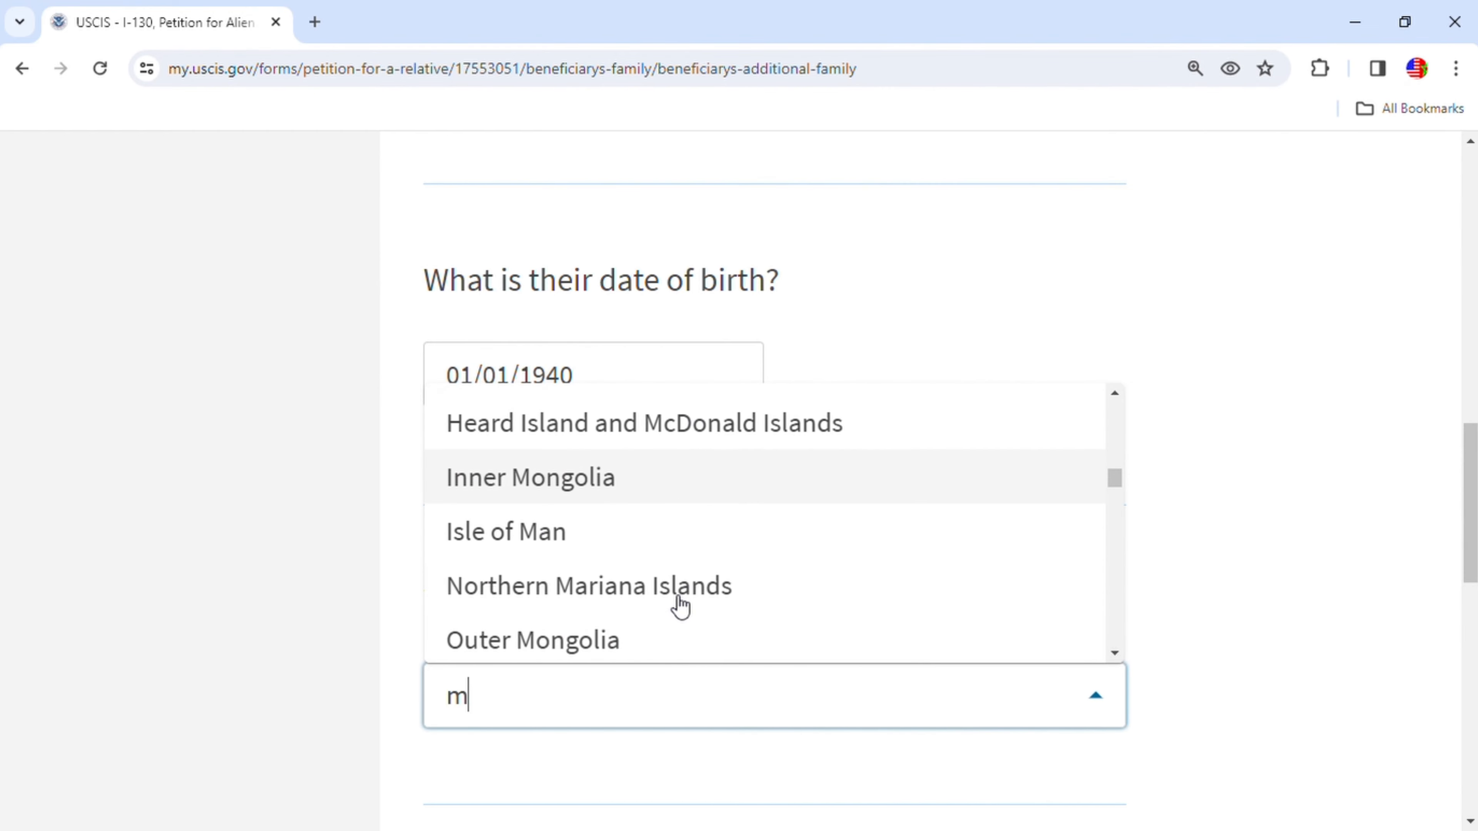
scroll(681, 605, "up", 10)
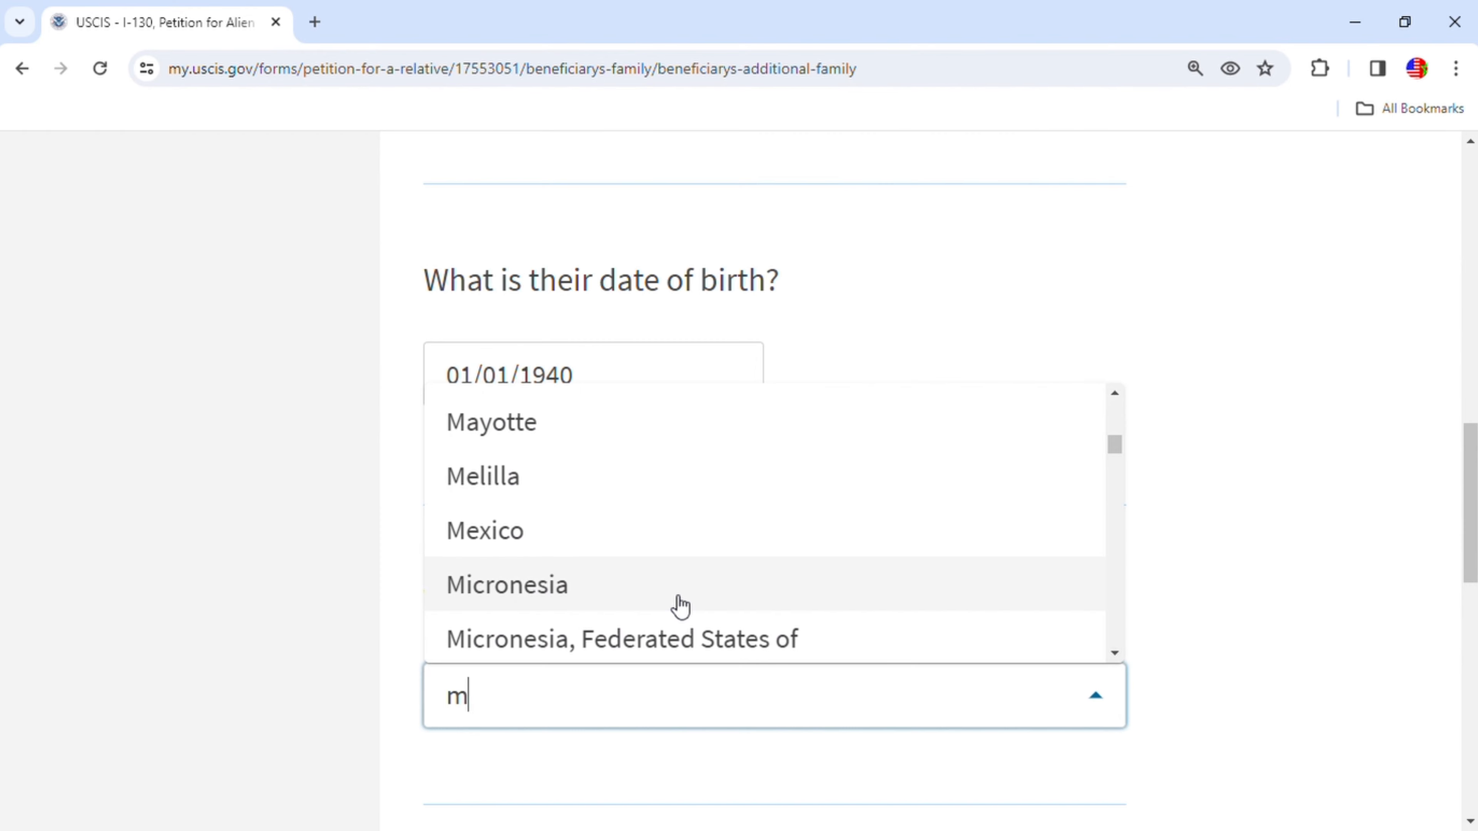
scroll(681, 606, "up", 5)
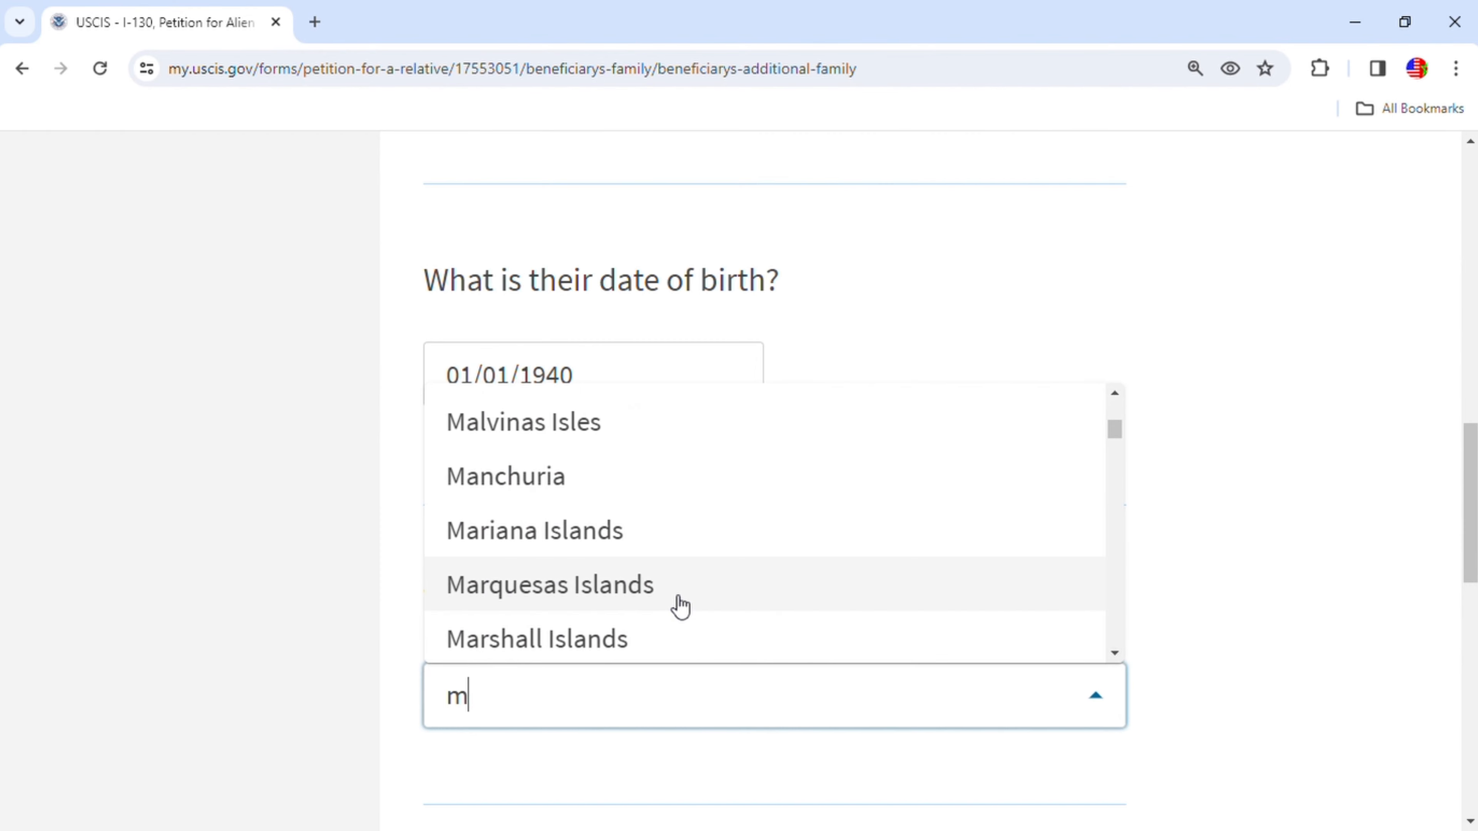
scroll(679, 606, "up", 3)
scroll(680, 606, "up", 6)
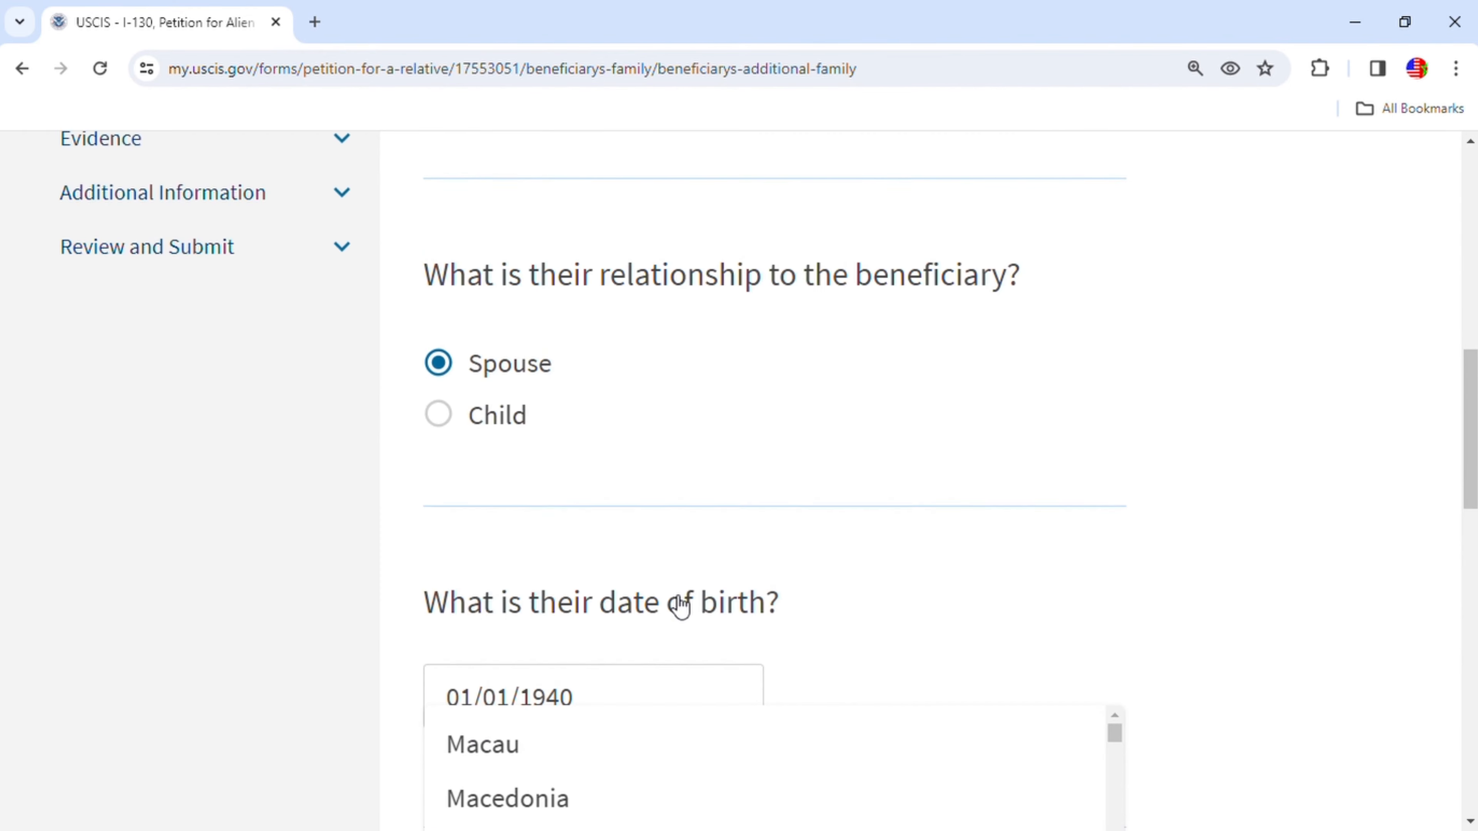
scroll(677, 608, "down", 3)
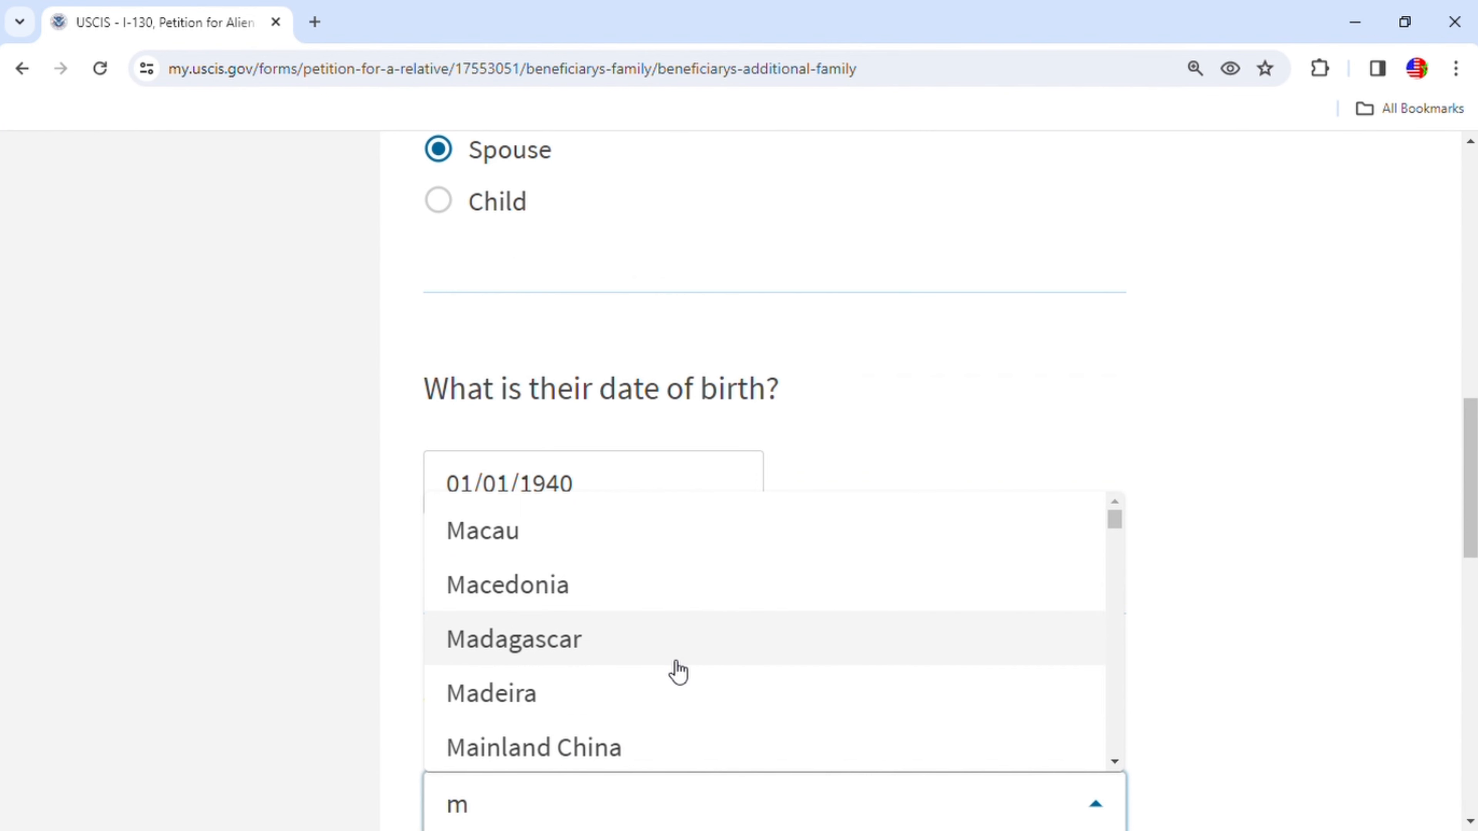
type("p")
key("BackSpace")
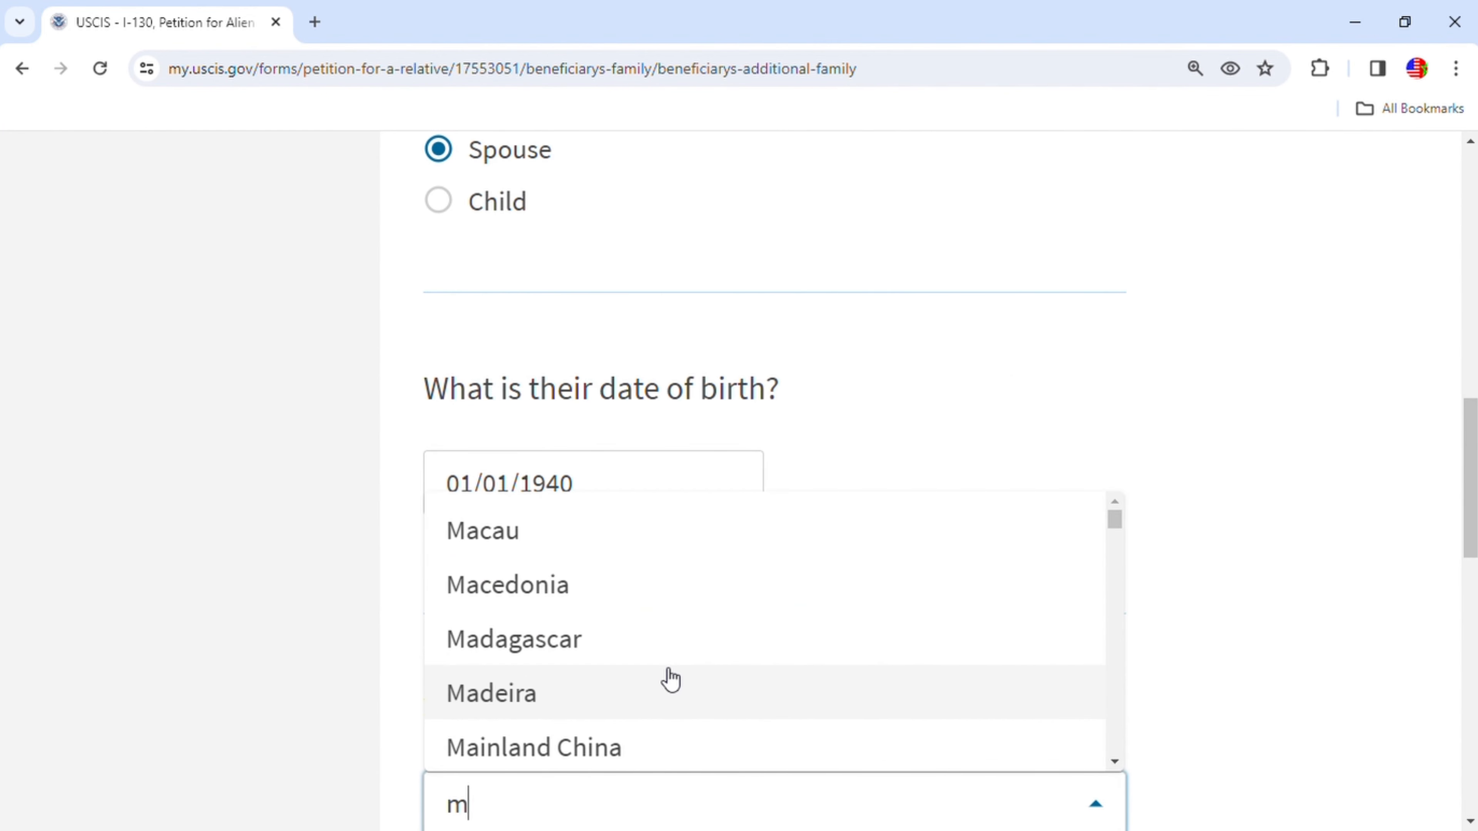
type("or")
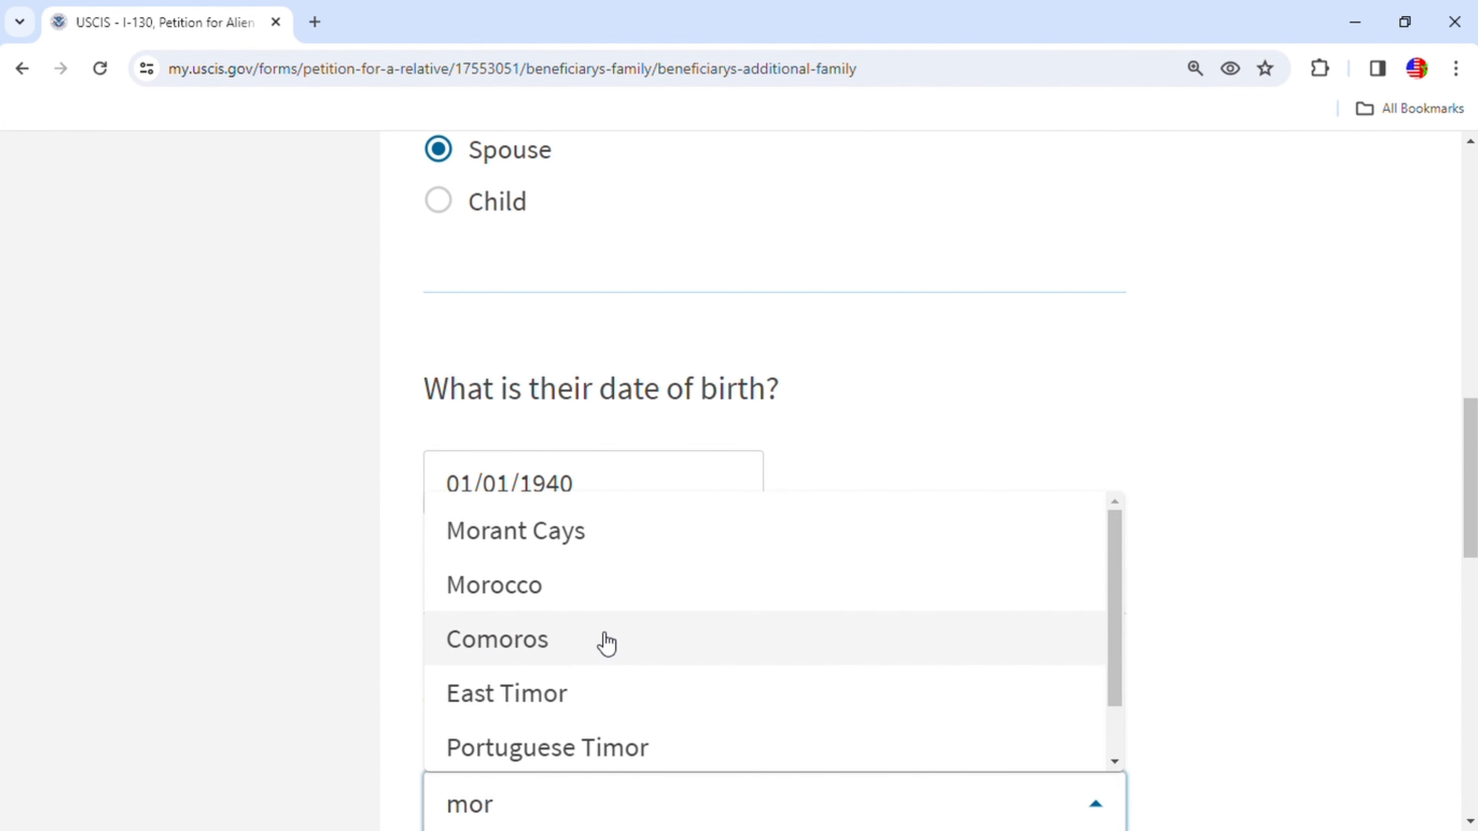
scroll(604, 643, "down", 2)
scroll(604, 643, "up", 2)
left_click(488, 588)
scroll(966, 561, "down", 5)
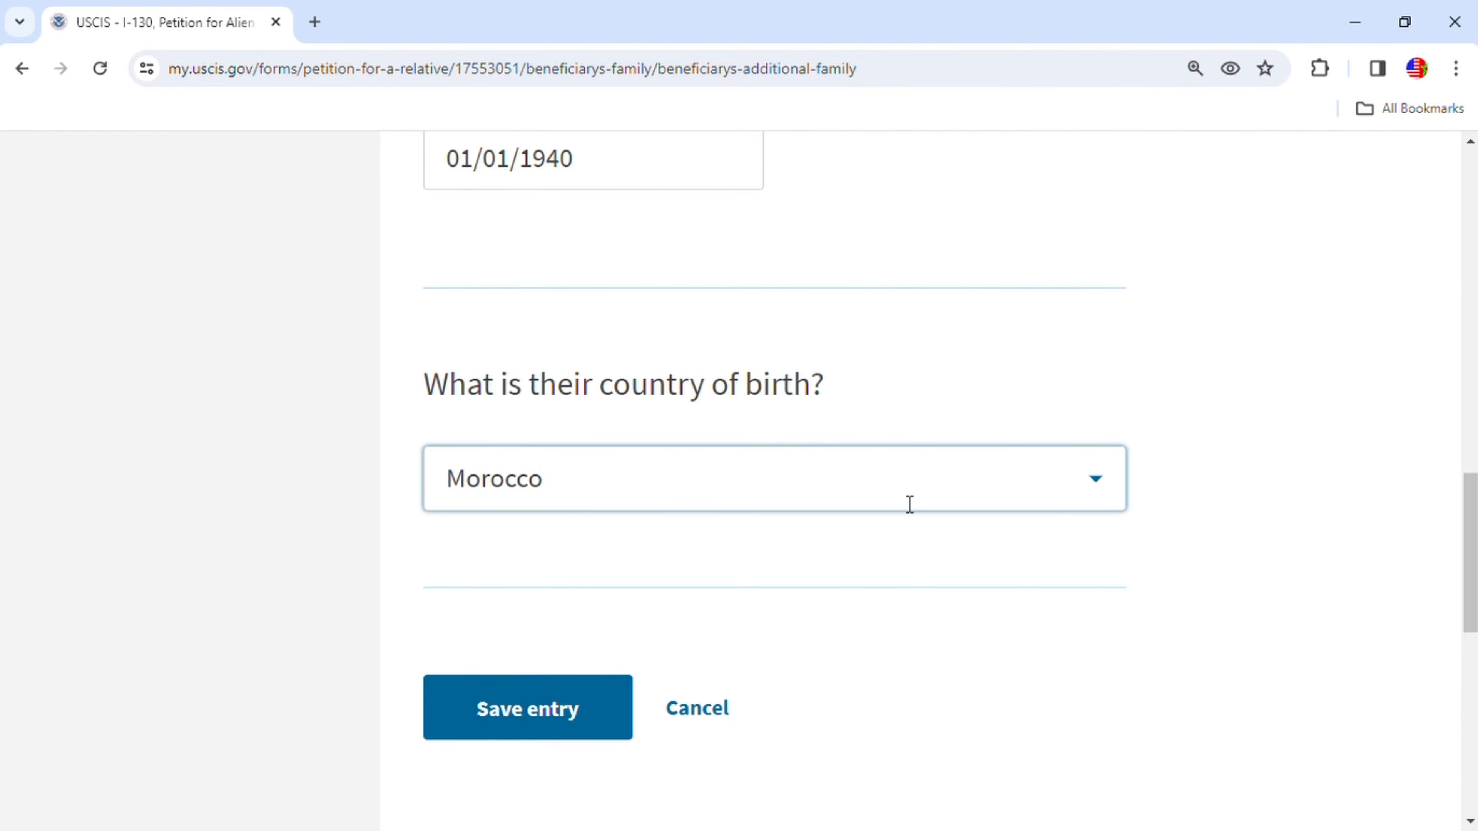
left_click(578, 708)
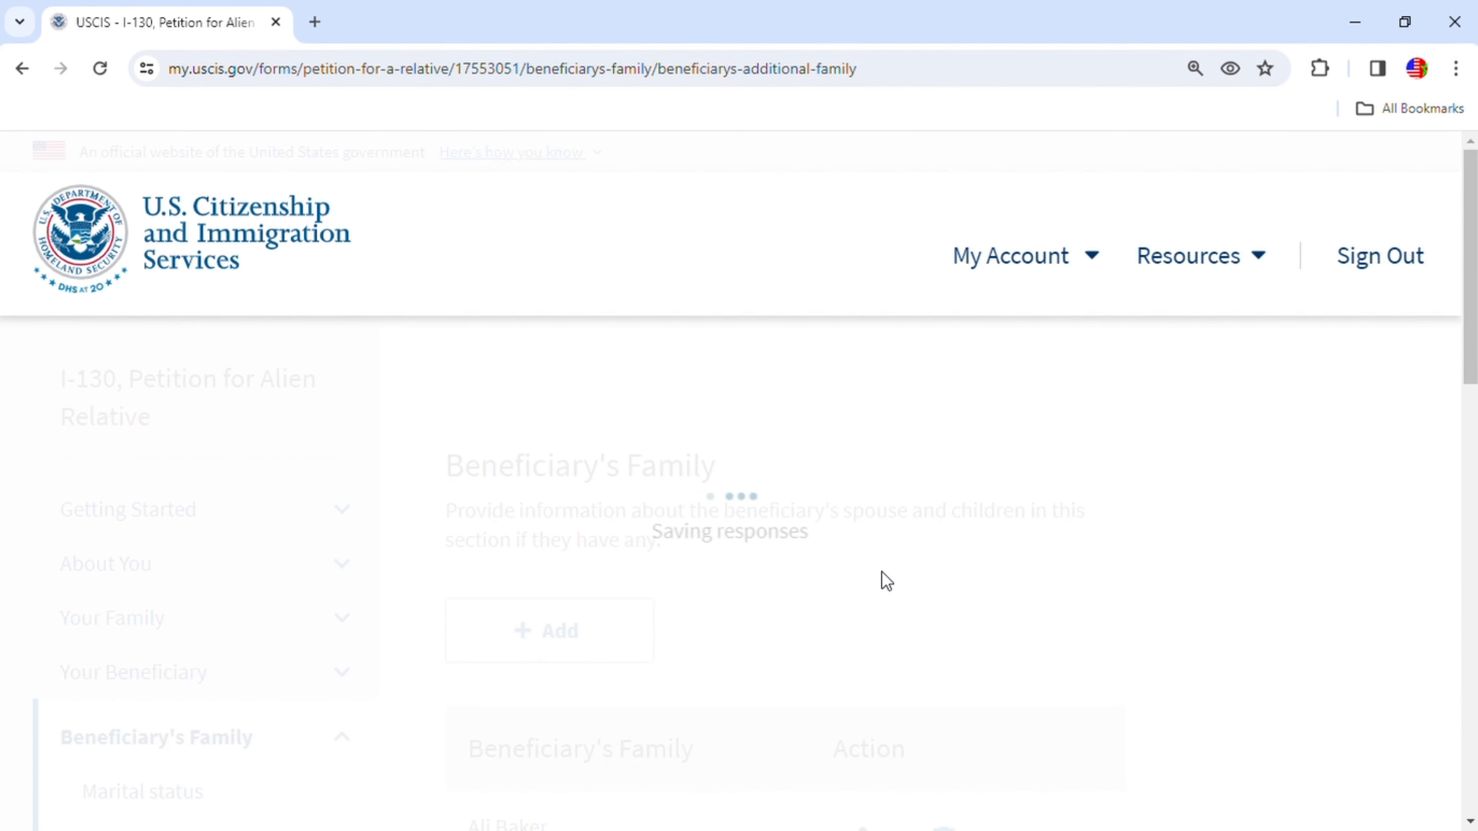
scroll(880, 581, "down", 2)
scroll(921, 591, "down", 1)
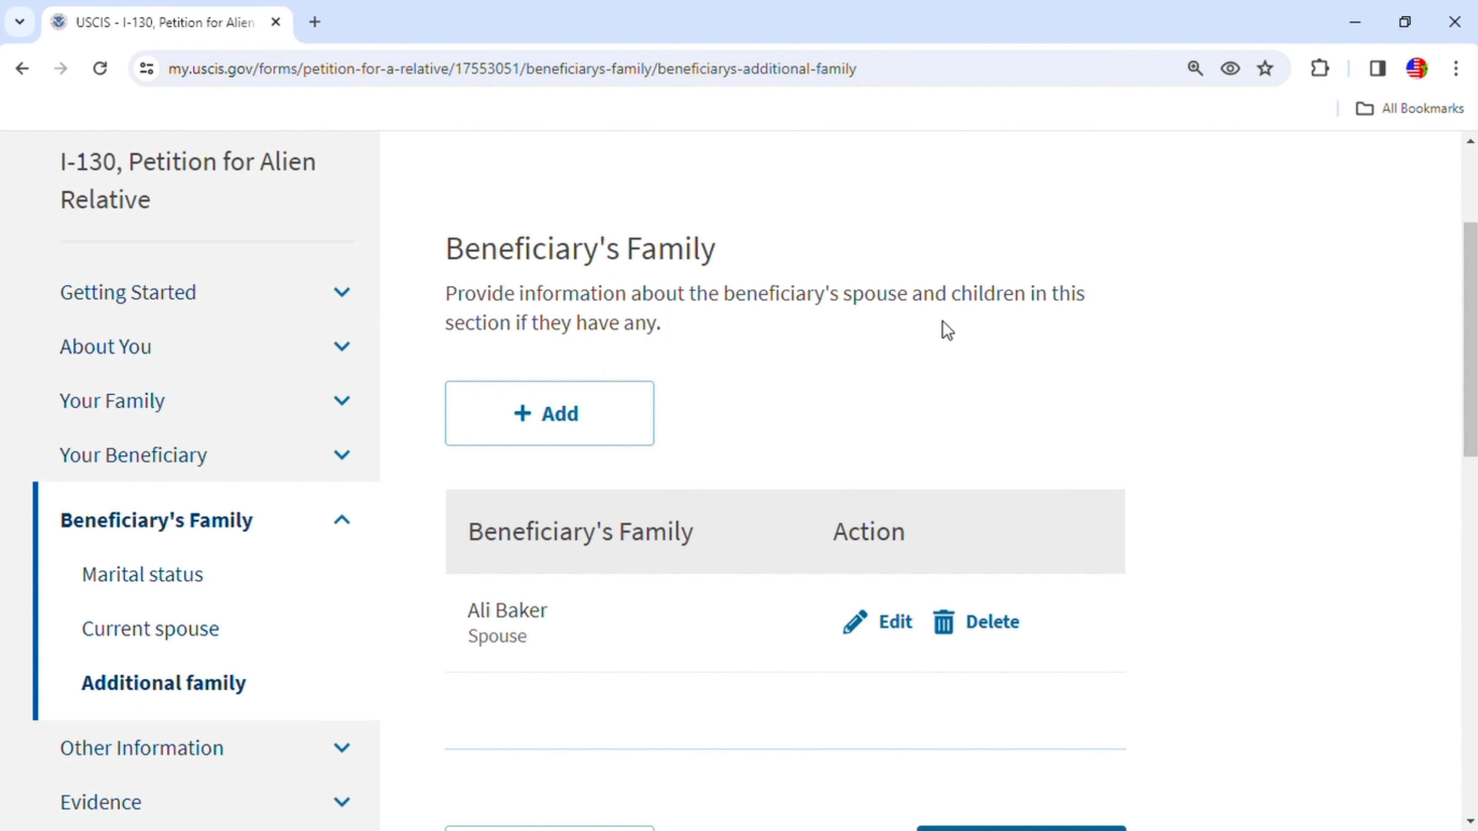
left_click(604, 429)
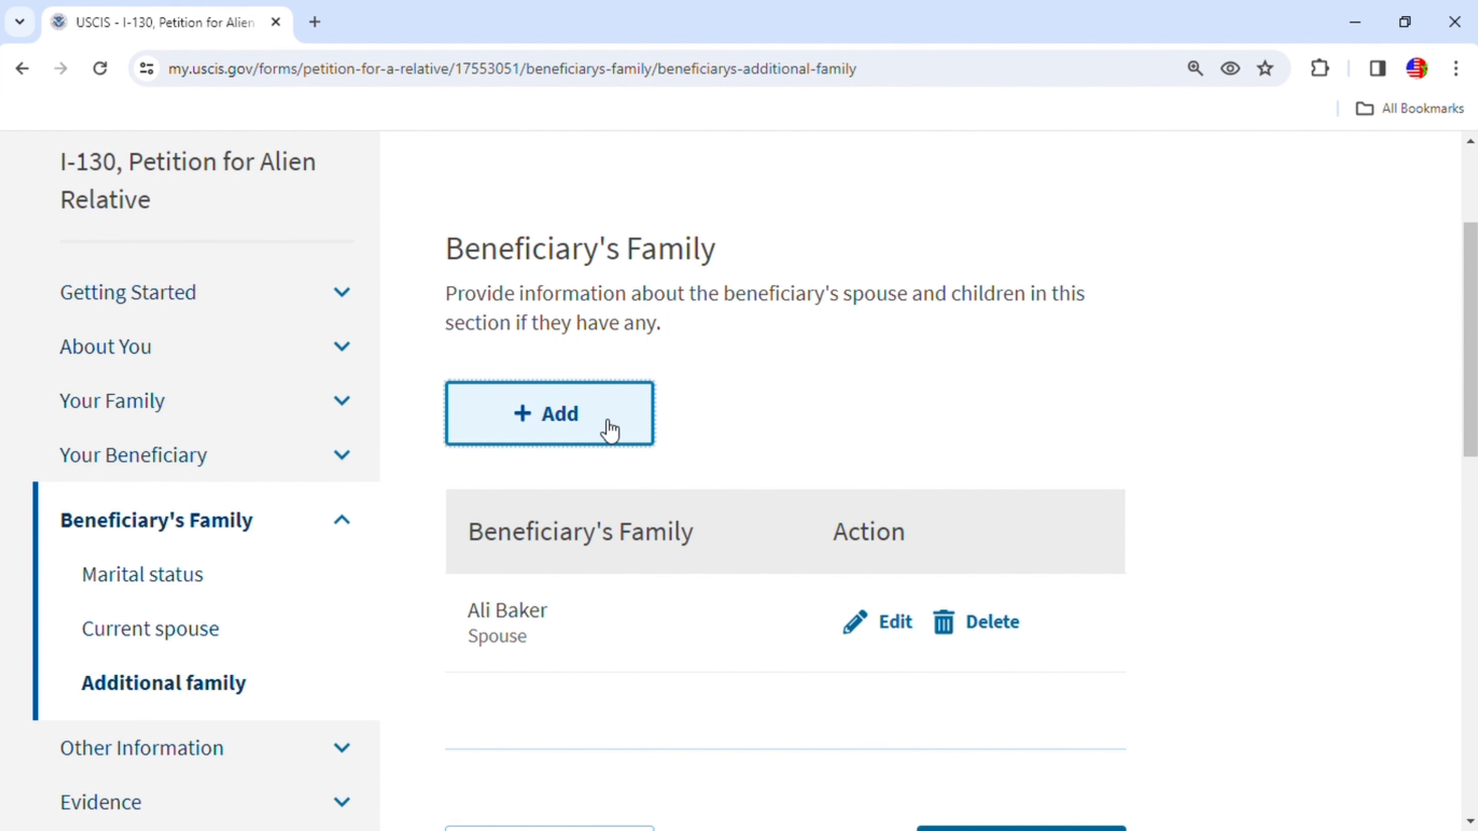
left_click(655, 362)
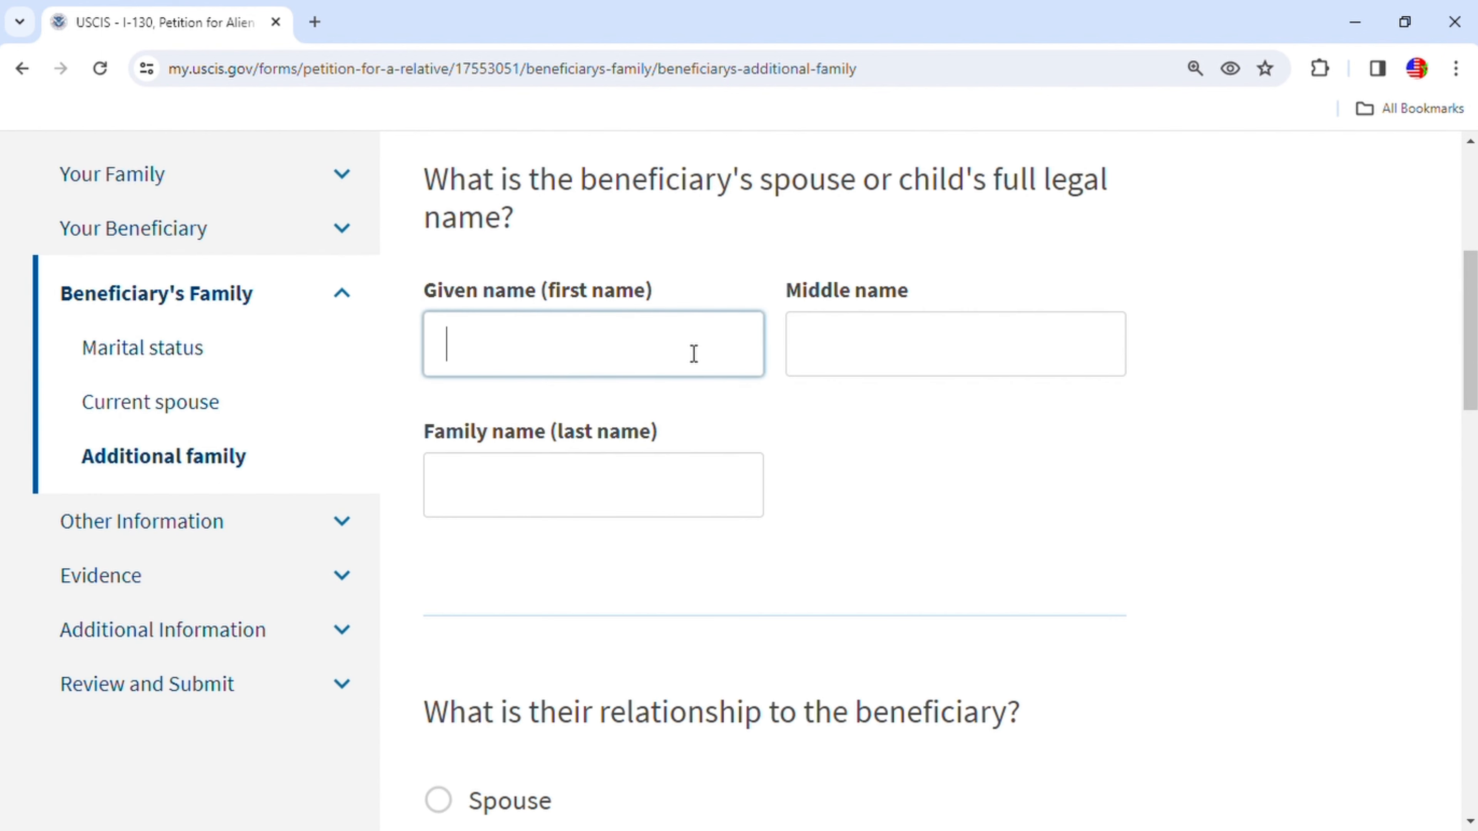
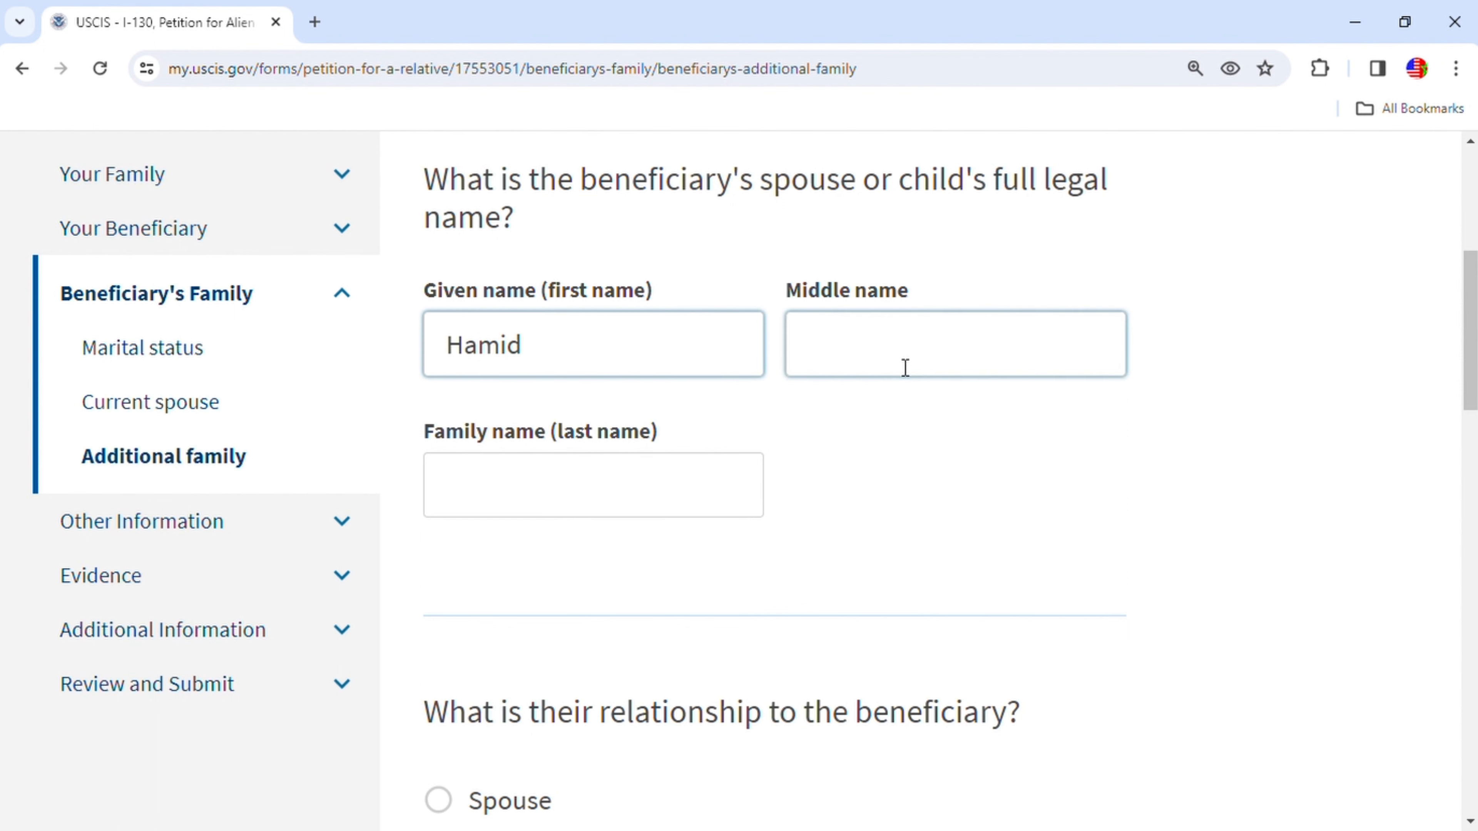
left_click(533, 494)
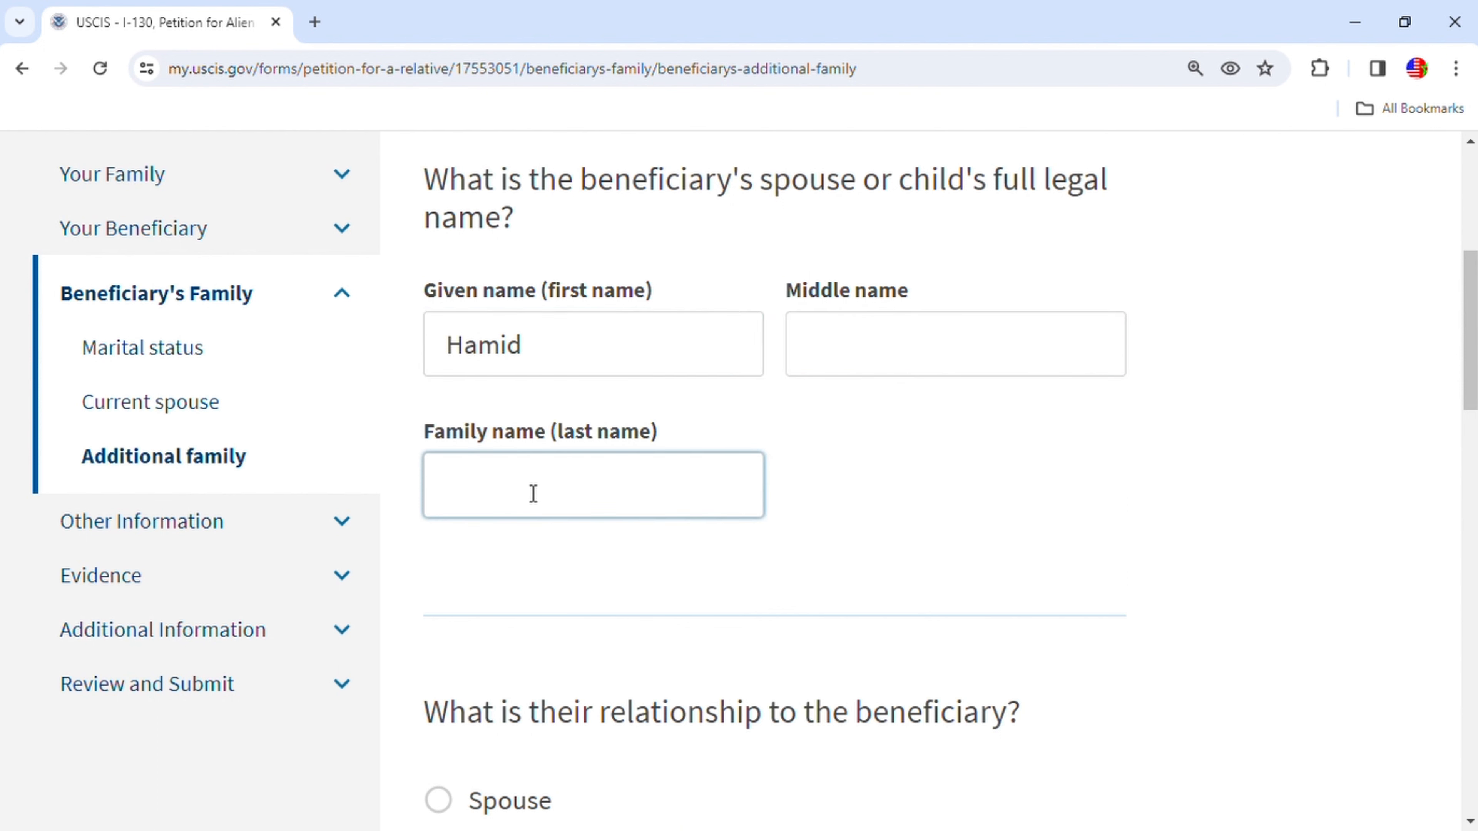
- Mark the new family member's relationship as Child and enter their date of birth
scroll(549, 504, "down", 5)
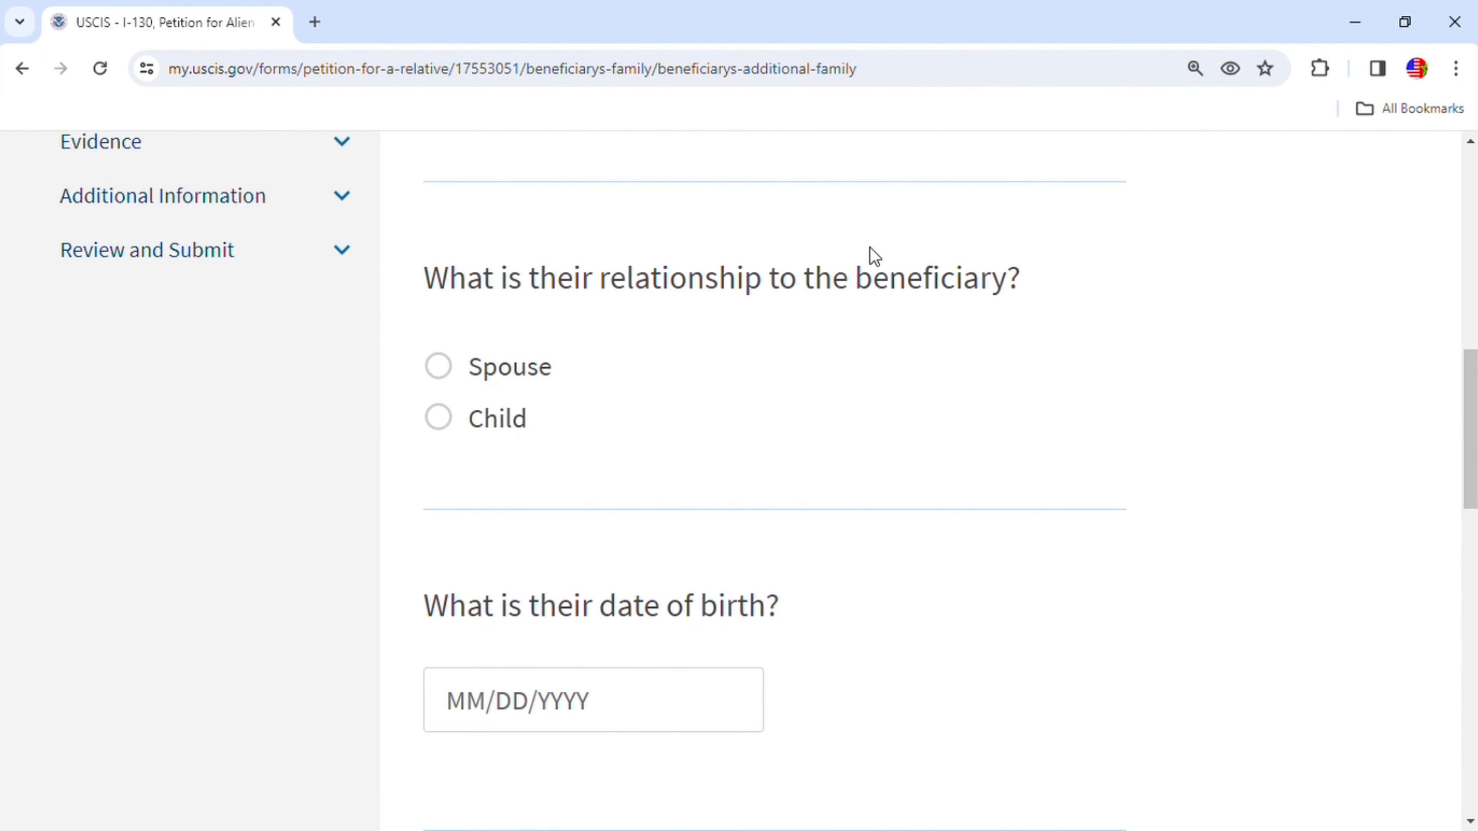
left_click(452, 425)
scroll(784, 463, "down", 1)
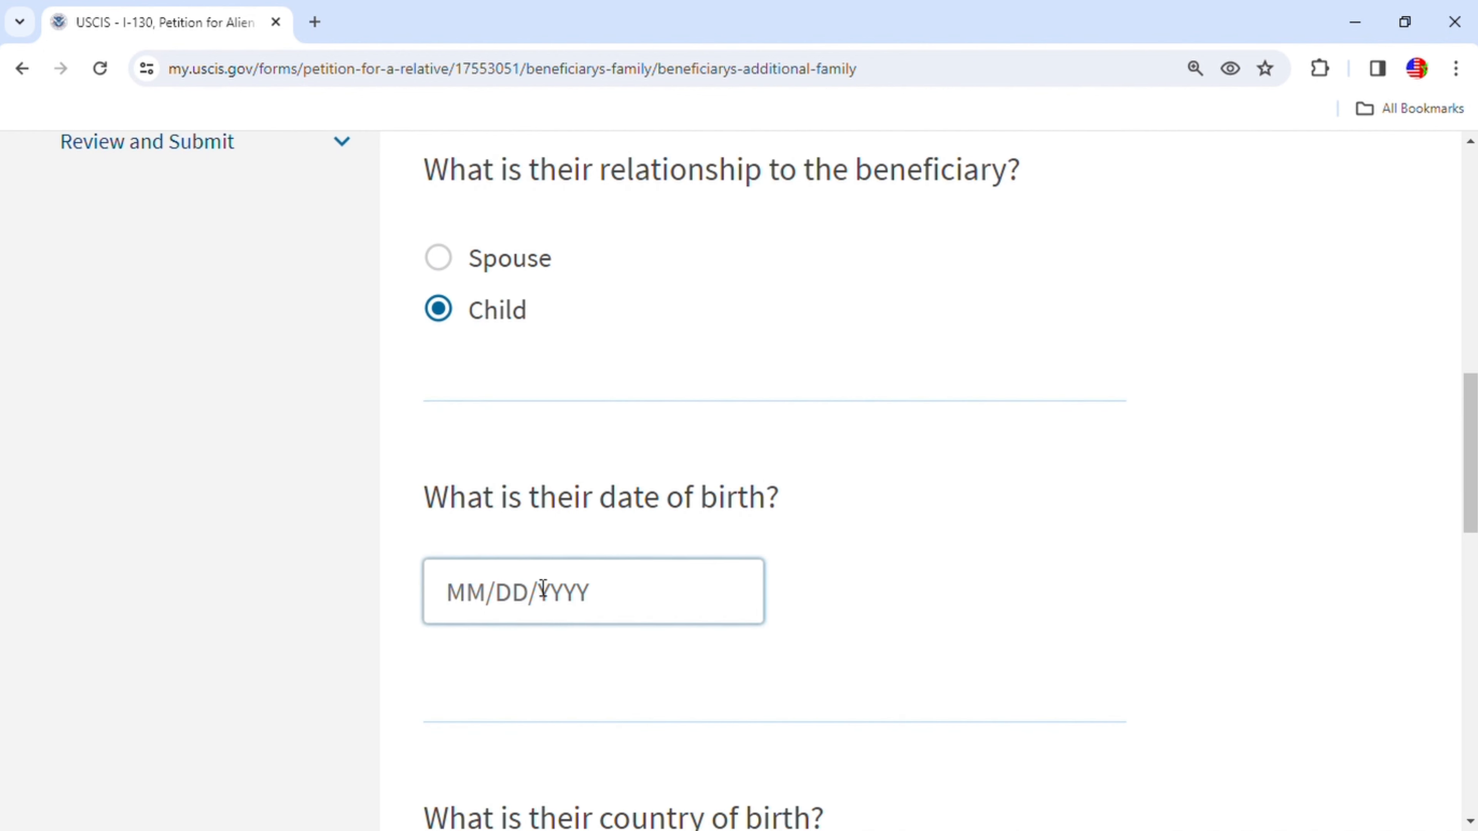
left_click(487, 605)
type("01/")
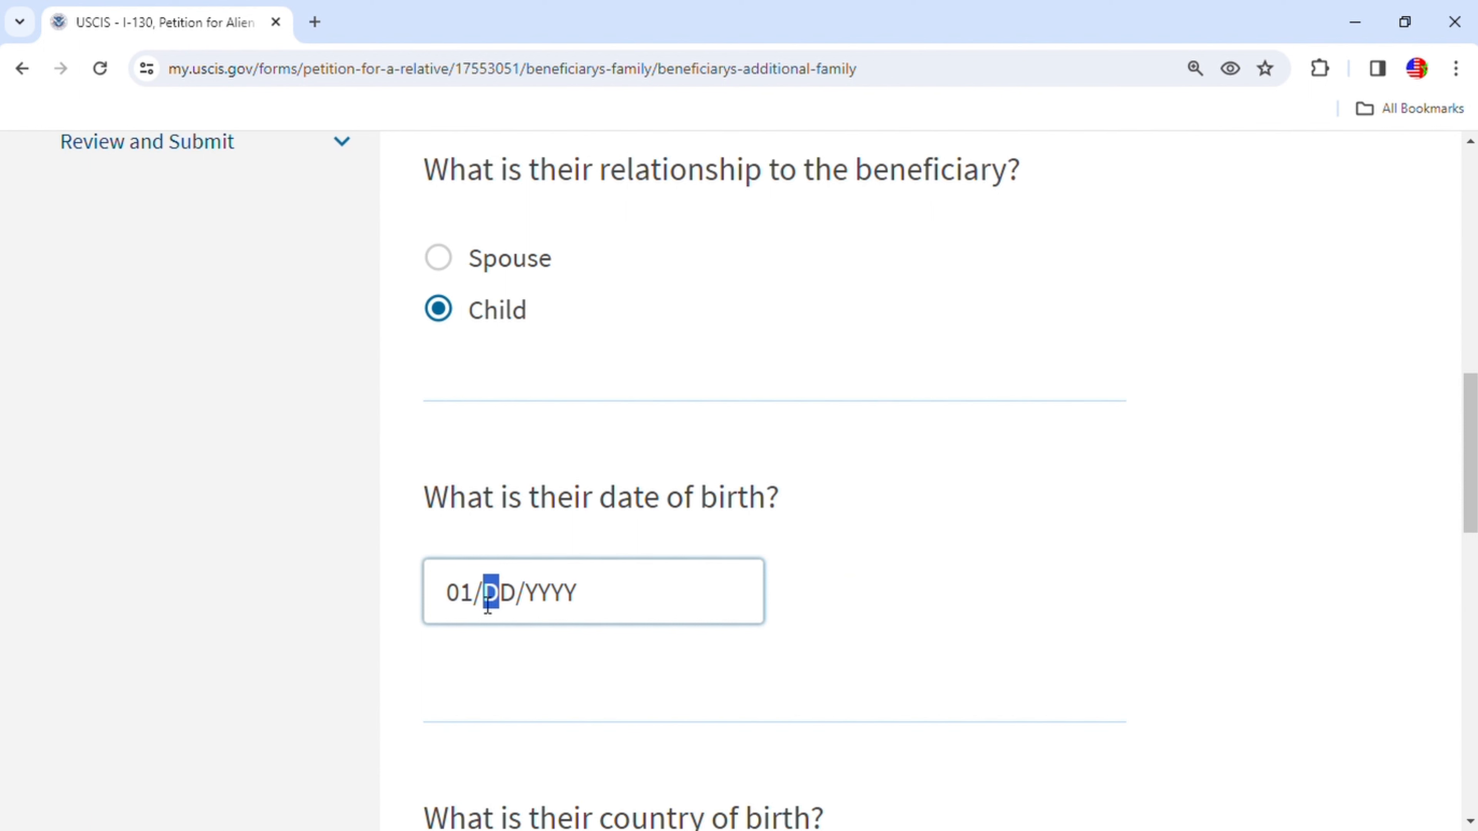
type("01/194")
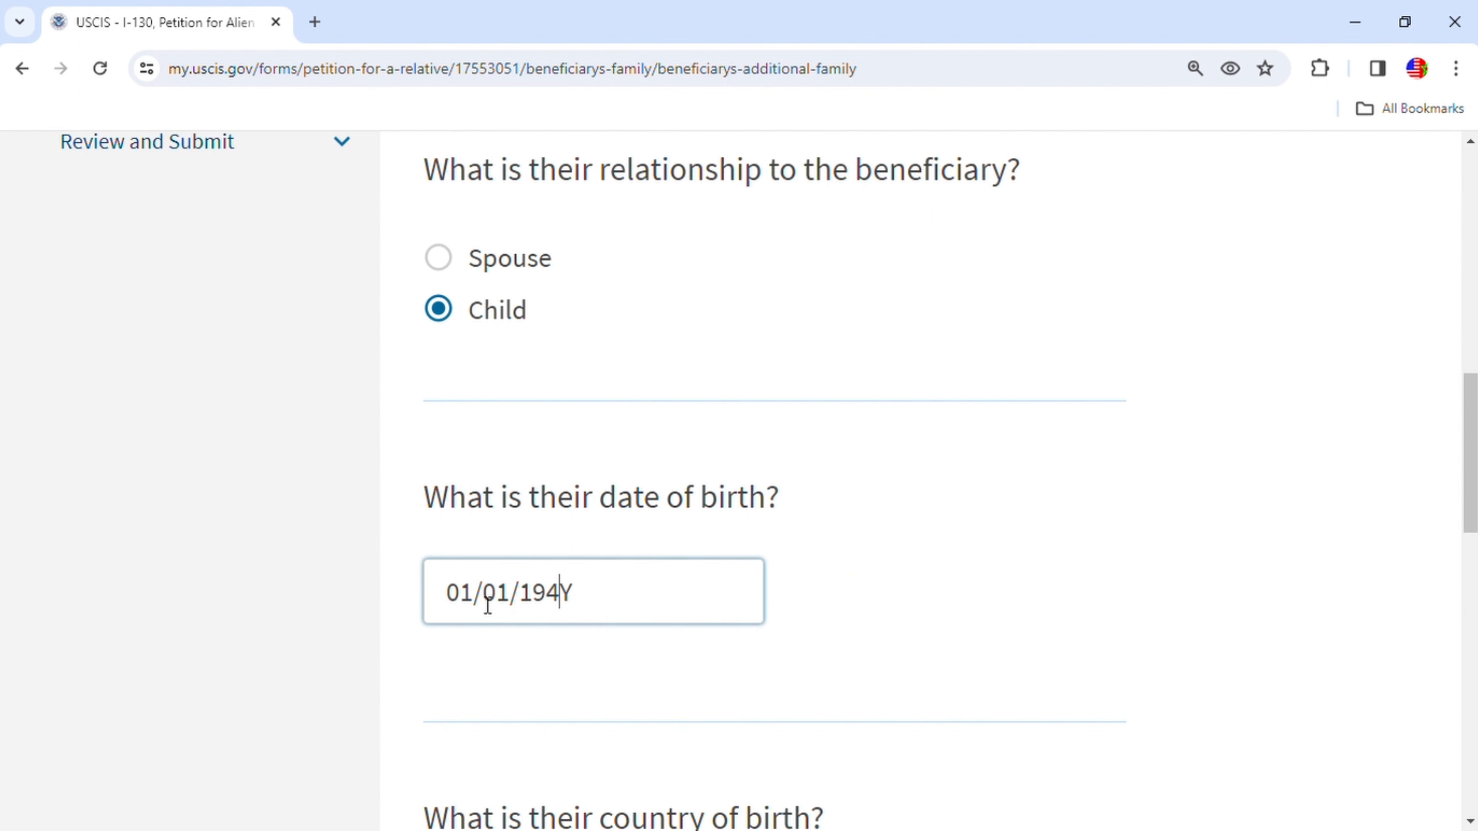
key("BackSpace")
type("85")
- Set the child's country of birth to Morocco and save the entry
scroll(628, 603, "down", 1)
scroll(629, 603, "down", 3)
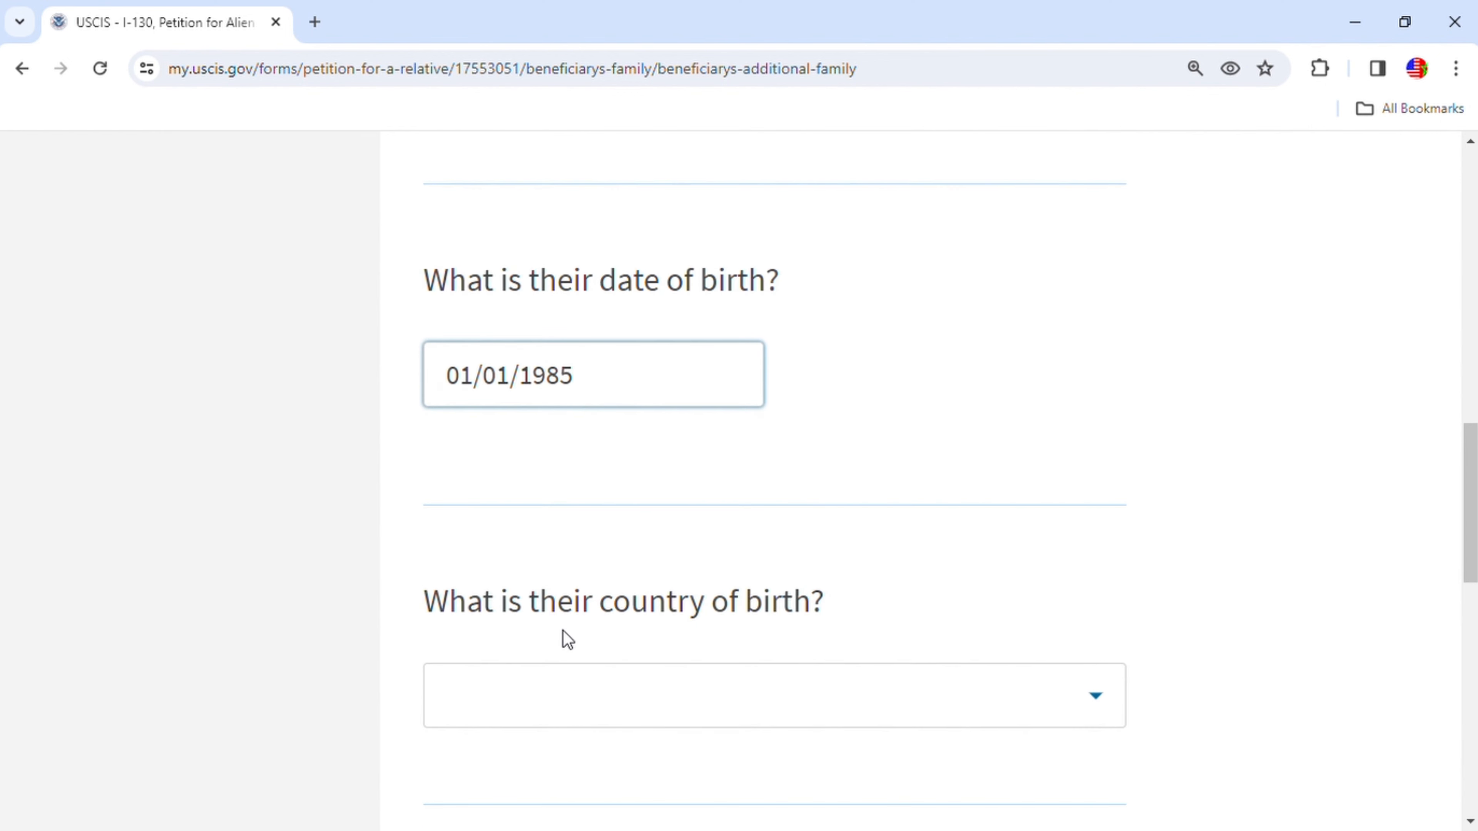
left_click(1112, 704)
type("m")
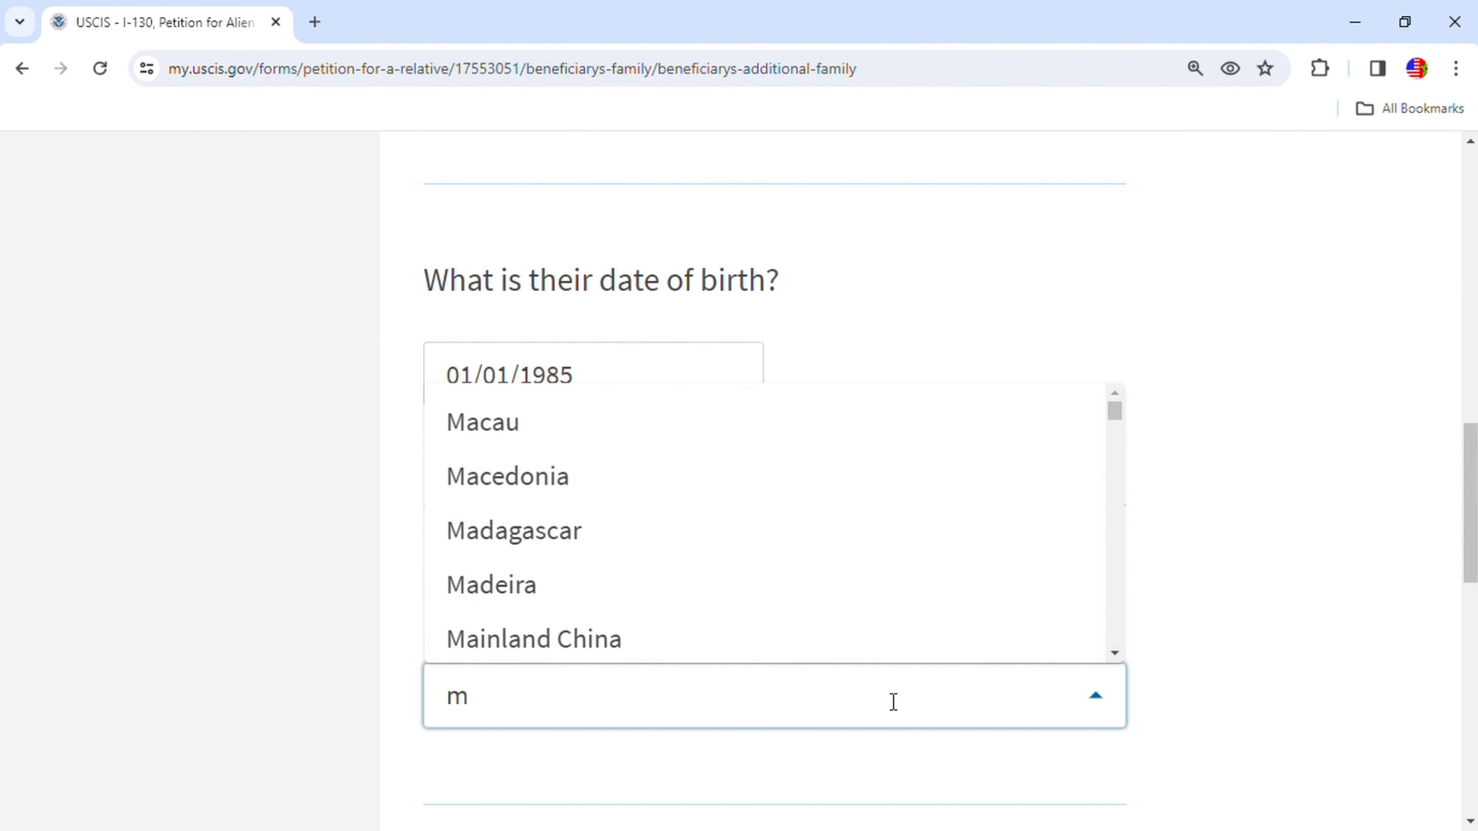
type("o")
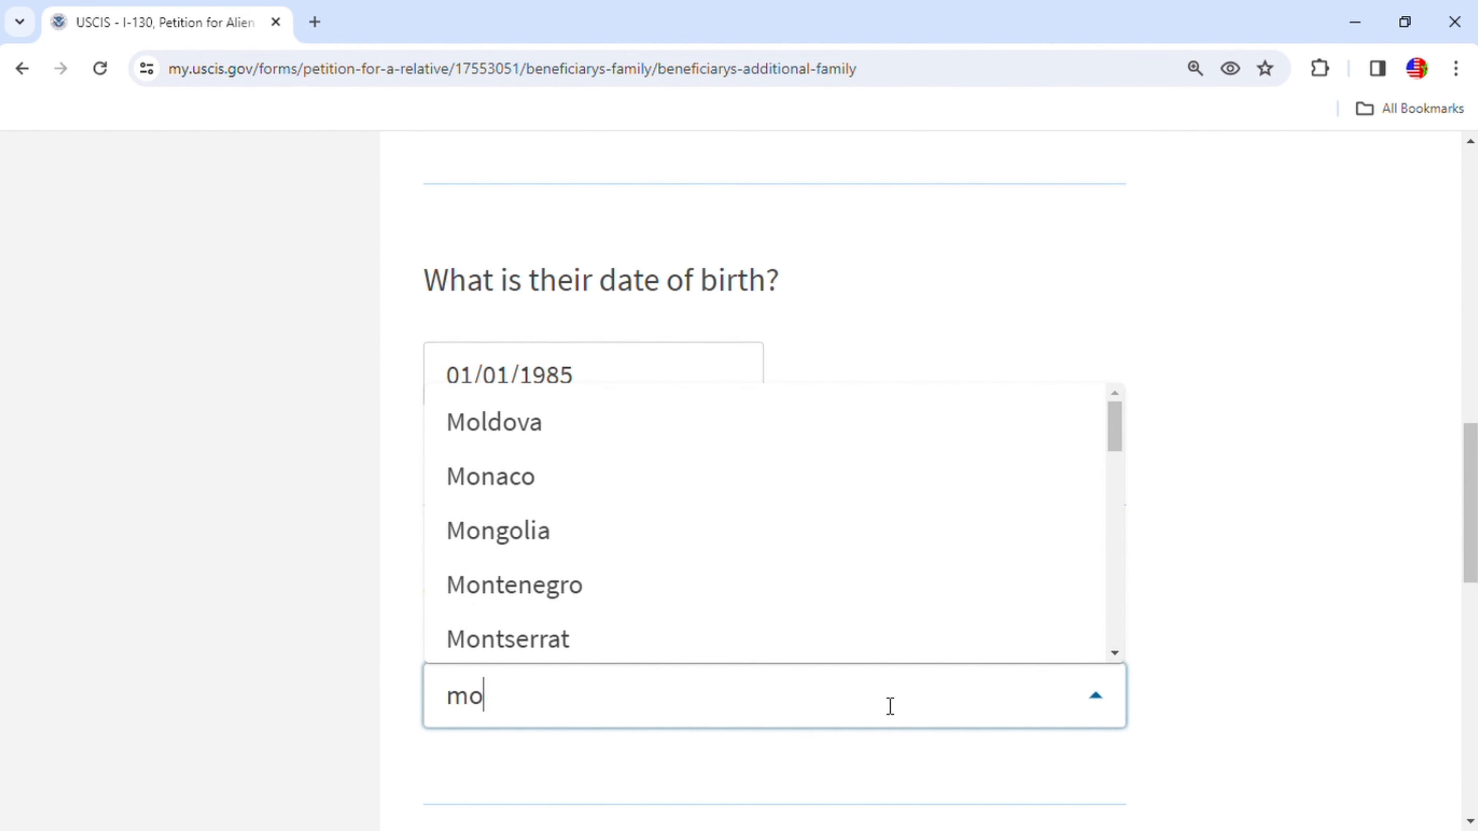
scroll(724, 559, "down", 4)
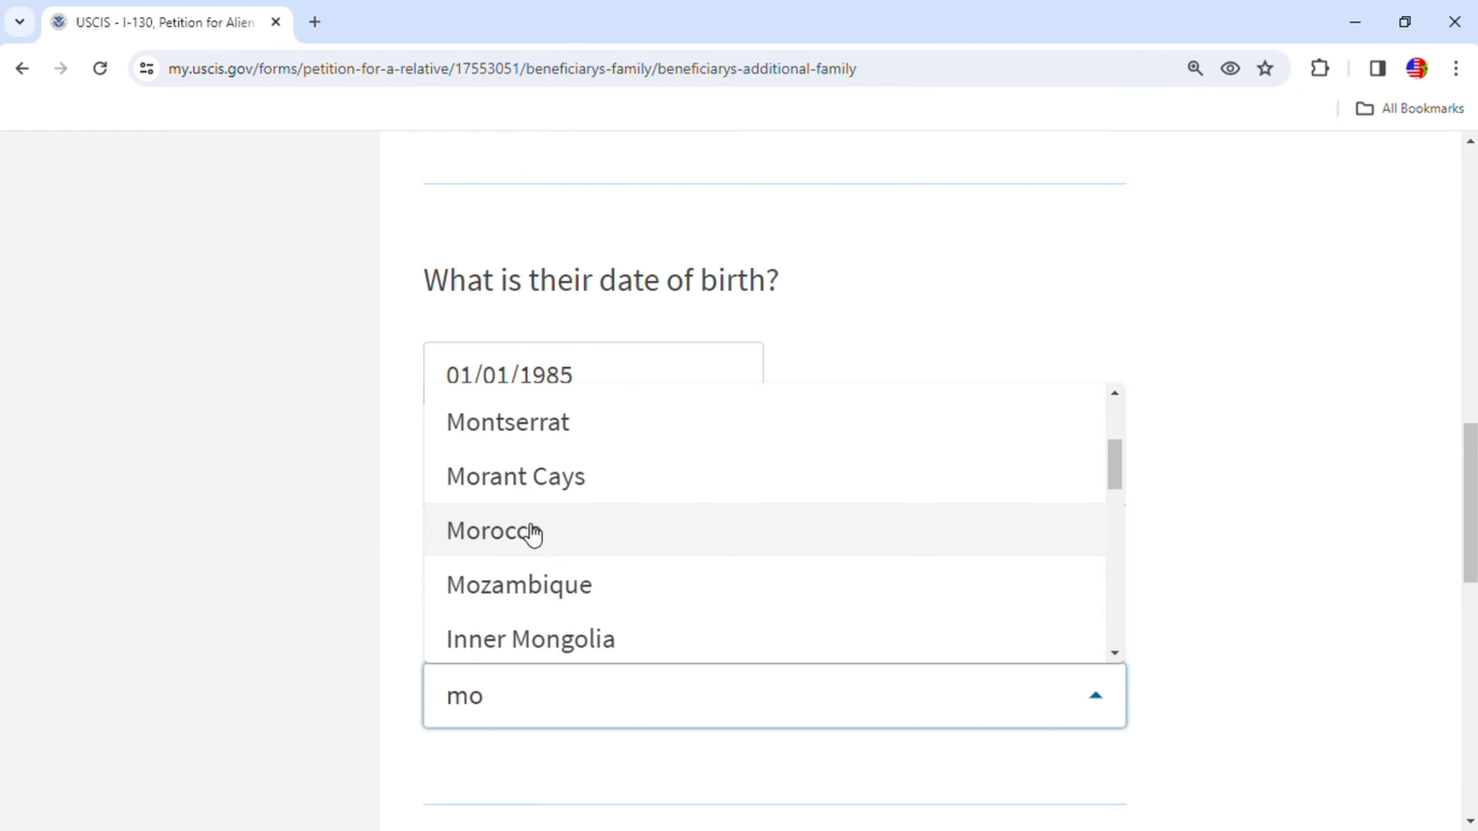
left_click(533, 530)
scroll(964, 578, "down", 3)
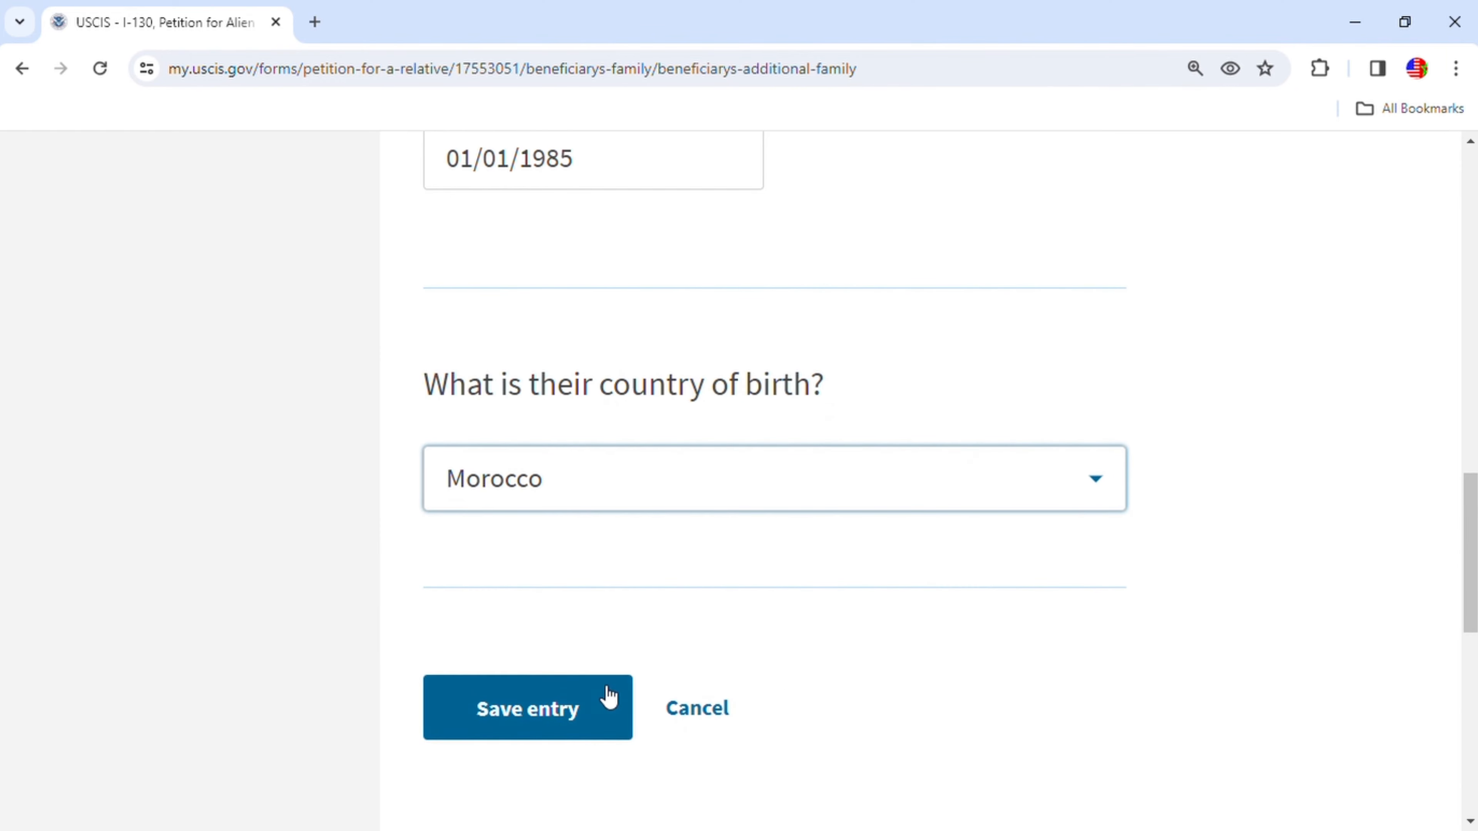
left_click(608, 696)
- Continue from the additional family list to the Other Information section
scroll(1082, 643, "down", 2)
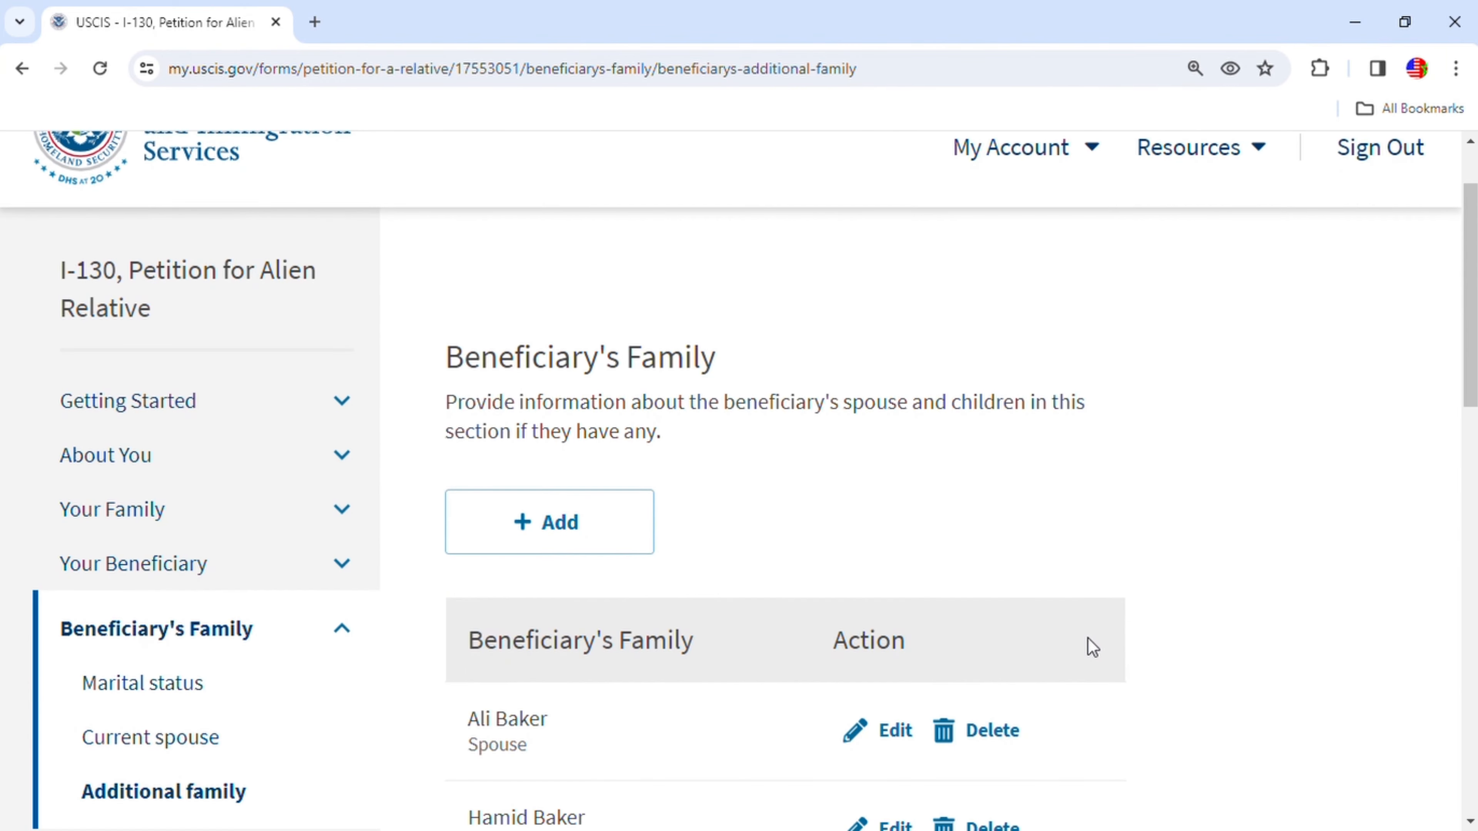
scroll(1088, 638, "down", 2)
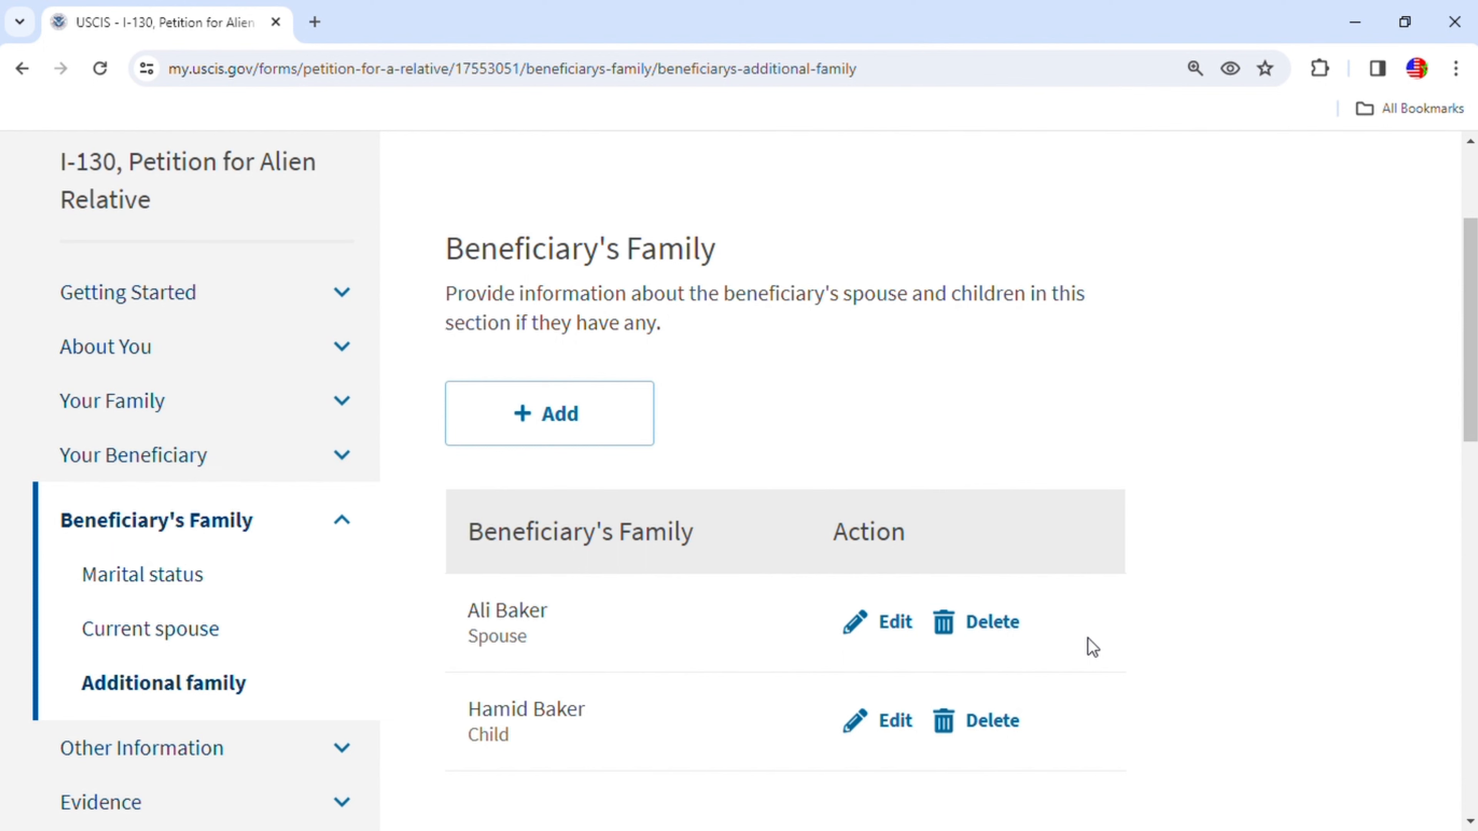
scroll(1086, 638, "down", 5)
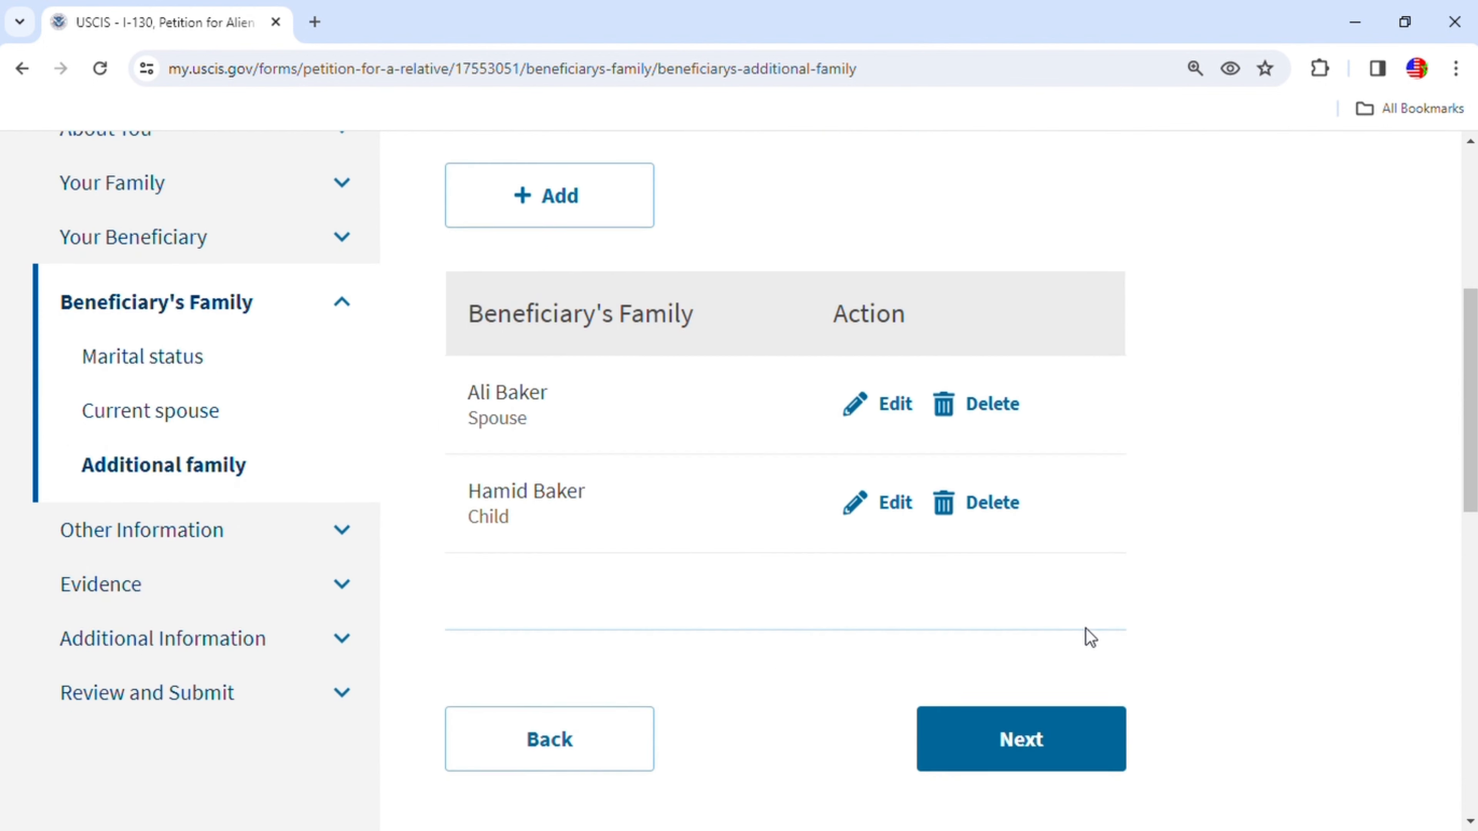
left_click(1077, 641)
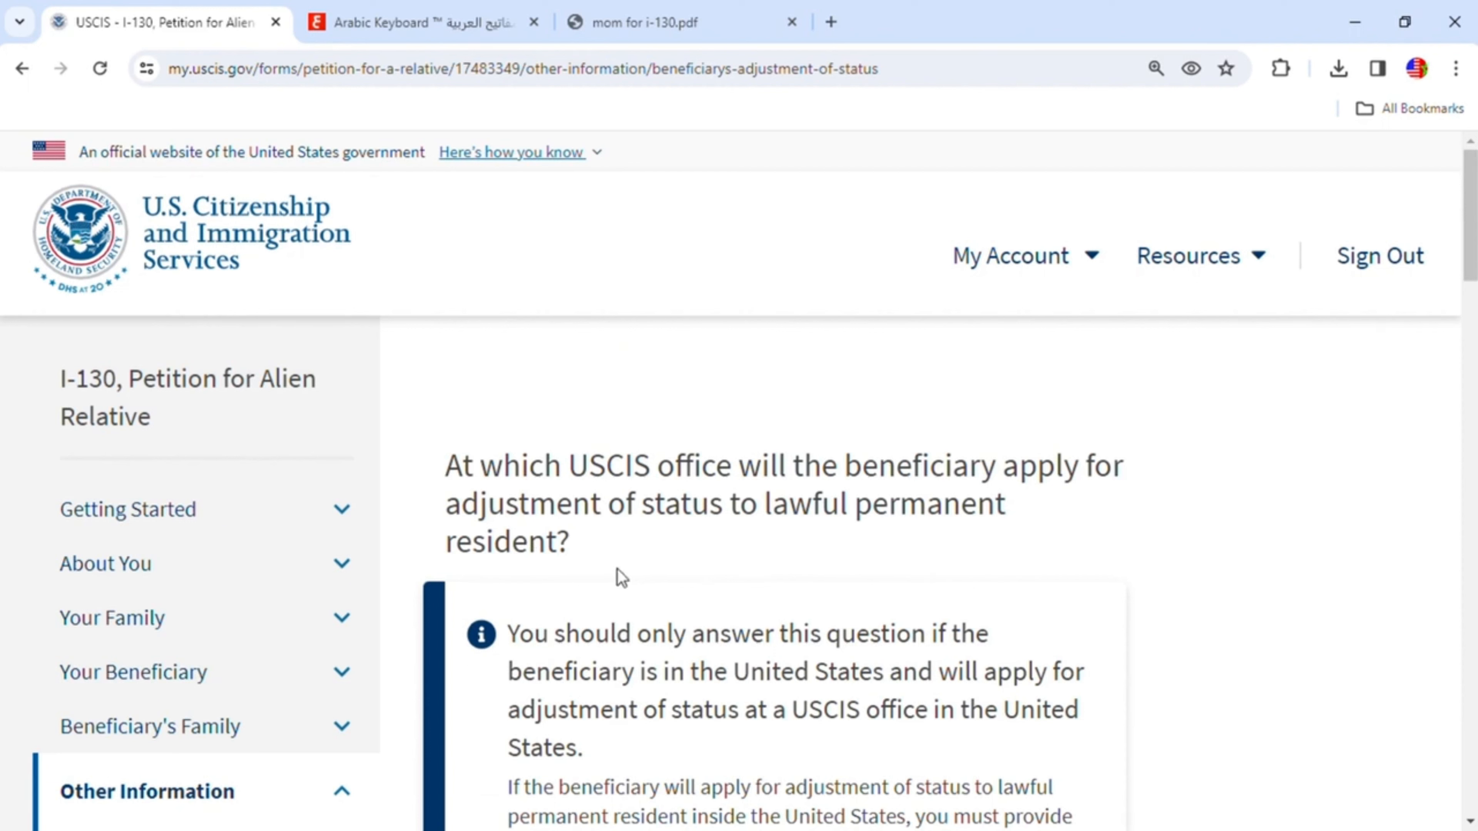
- Review the adjustment of status office and U.S. Embassy or Consulate location questions
scroll(1079, 558, "down", 3)
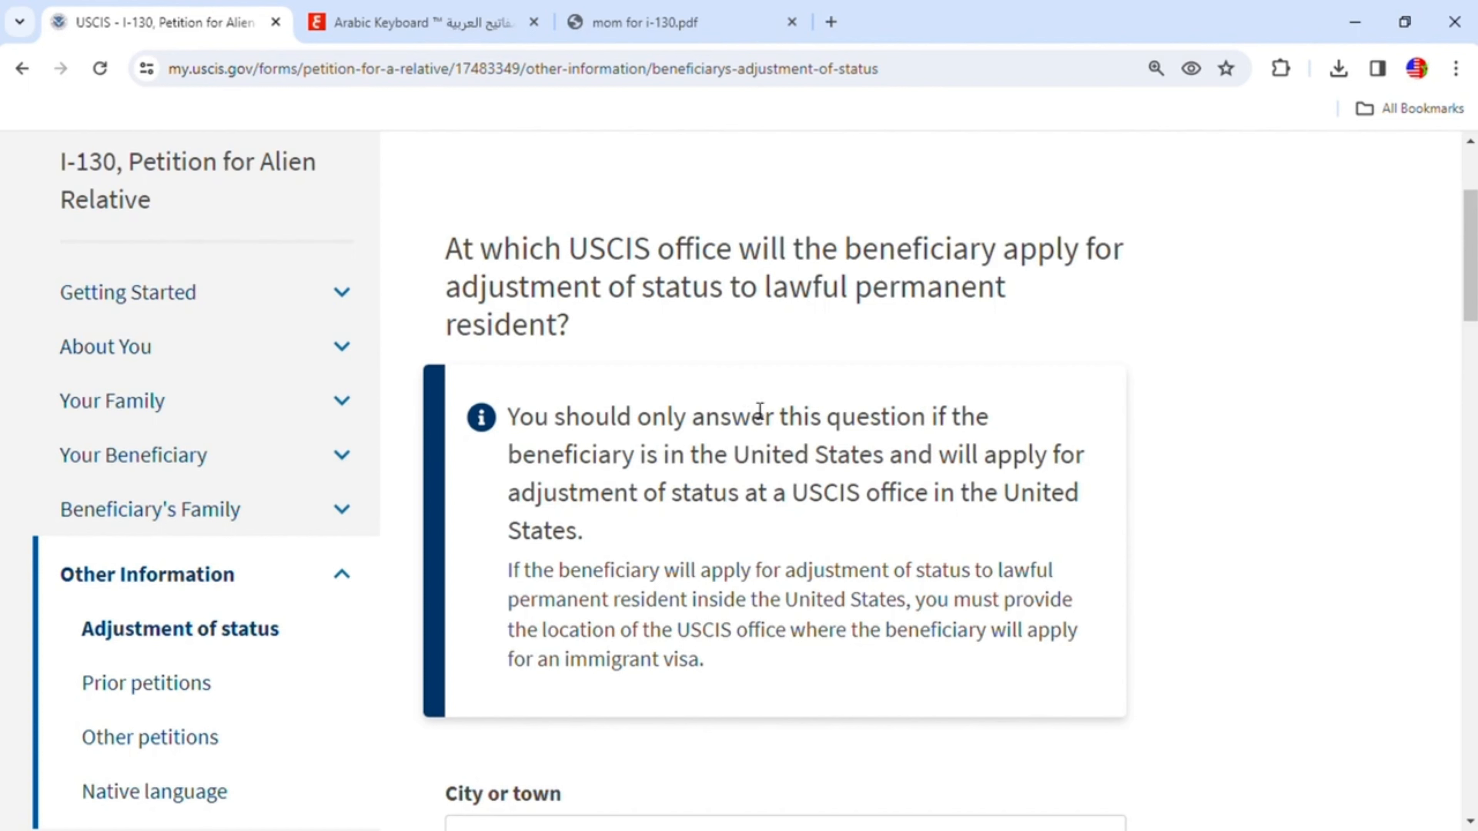
scroll(819, 437, "down", 5)
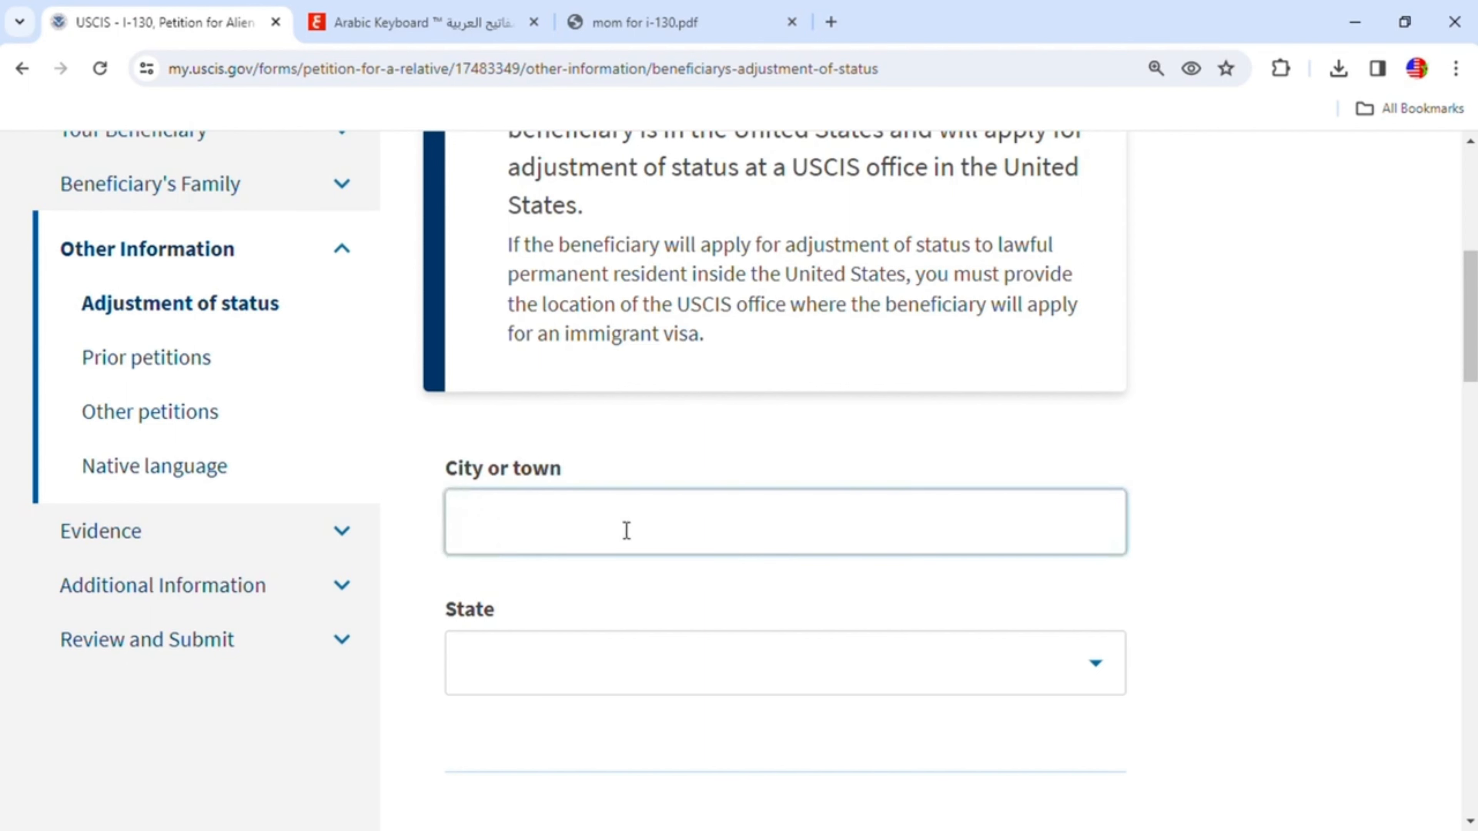
scroll(713, 627, "up", 2)
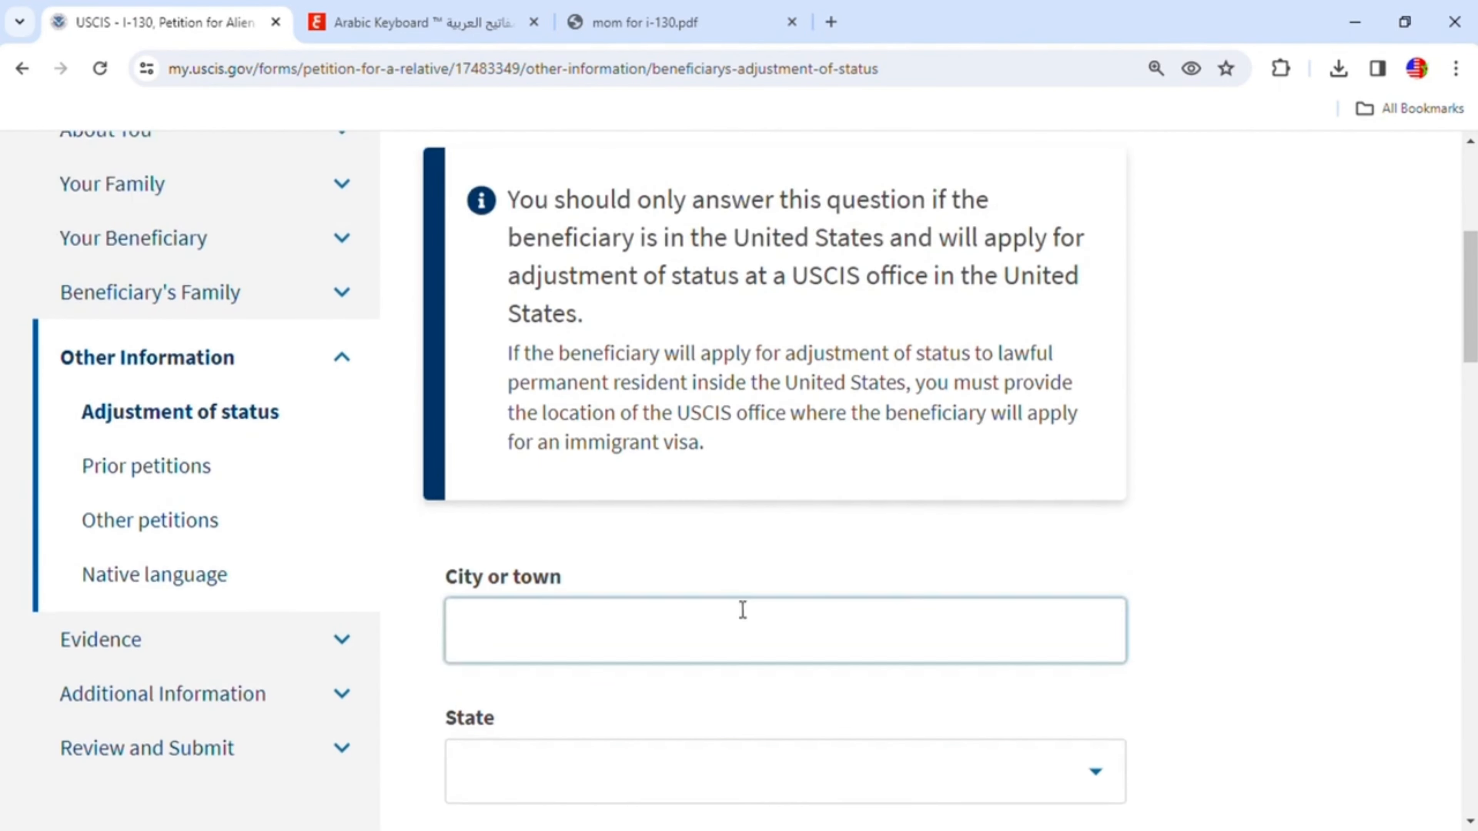
scroll(792, 600, "down", 8)
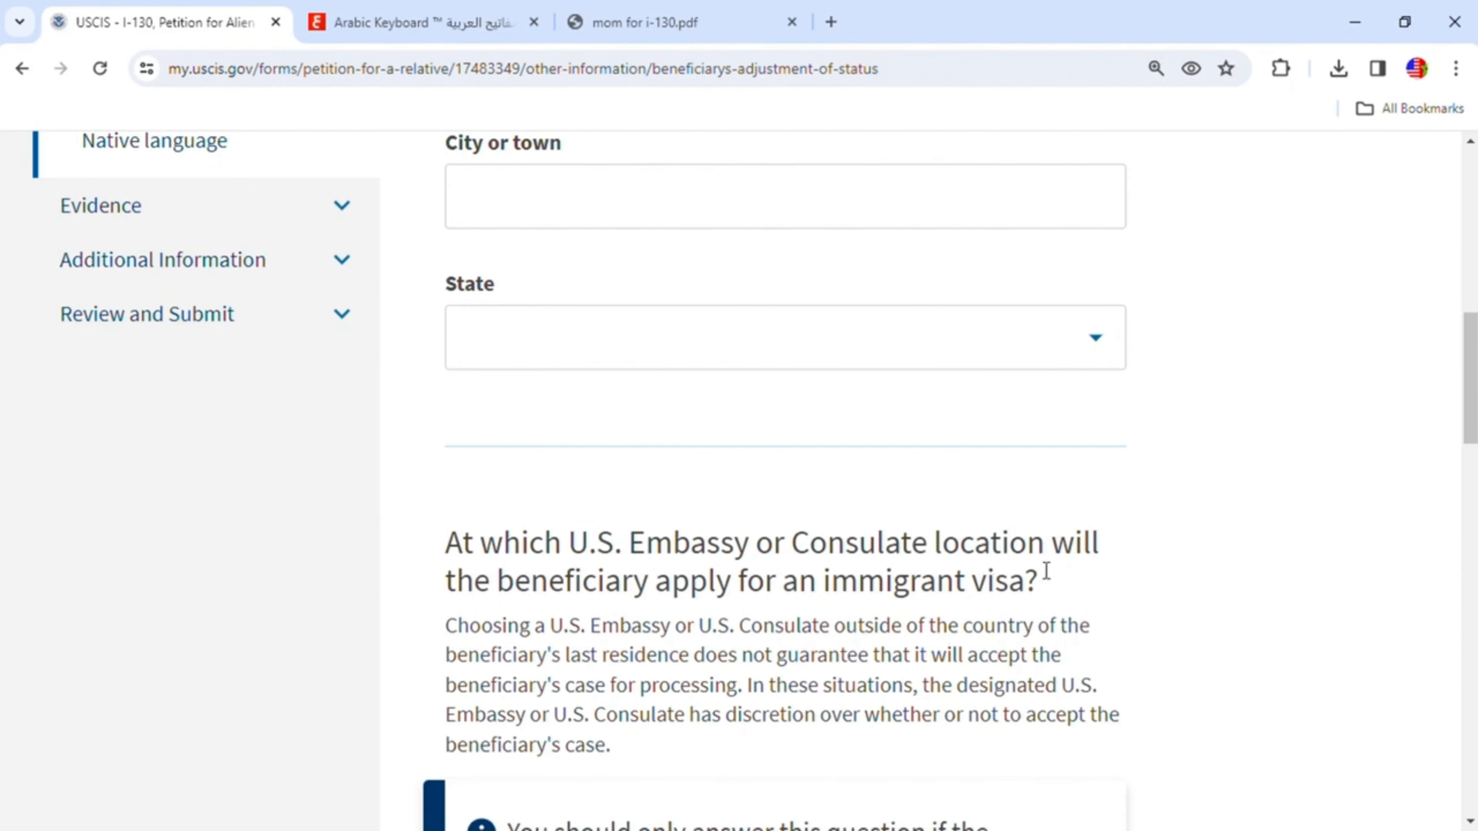
scroll(1045, 570, "down", 14)
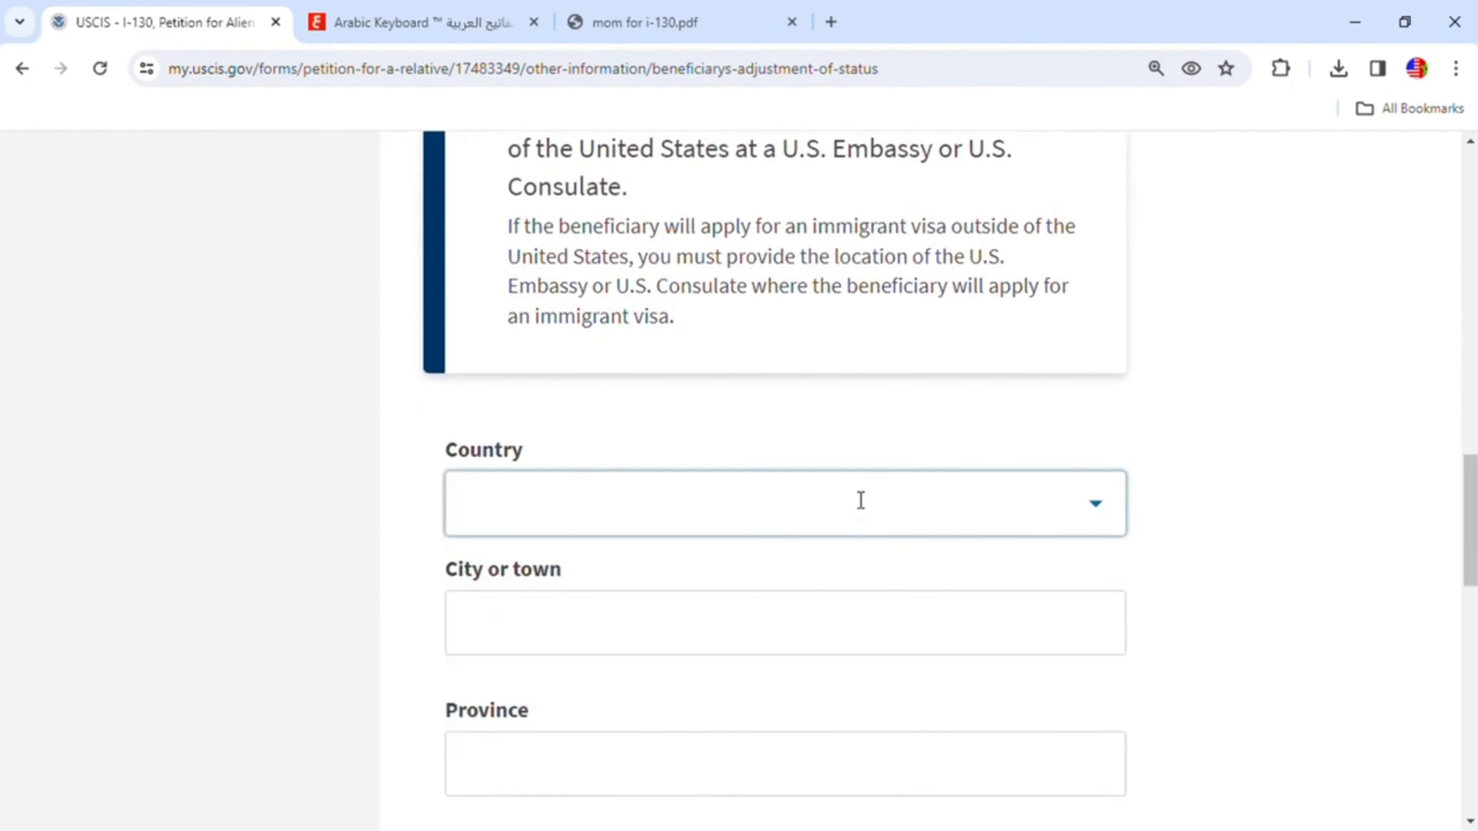
- Set the U.S. Embassy or Consulate country to Morocco
left_click(1099, 511)
type("m")
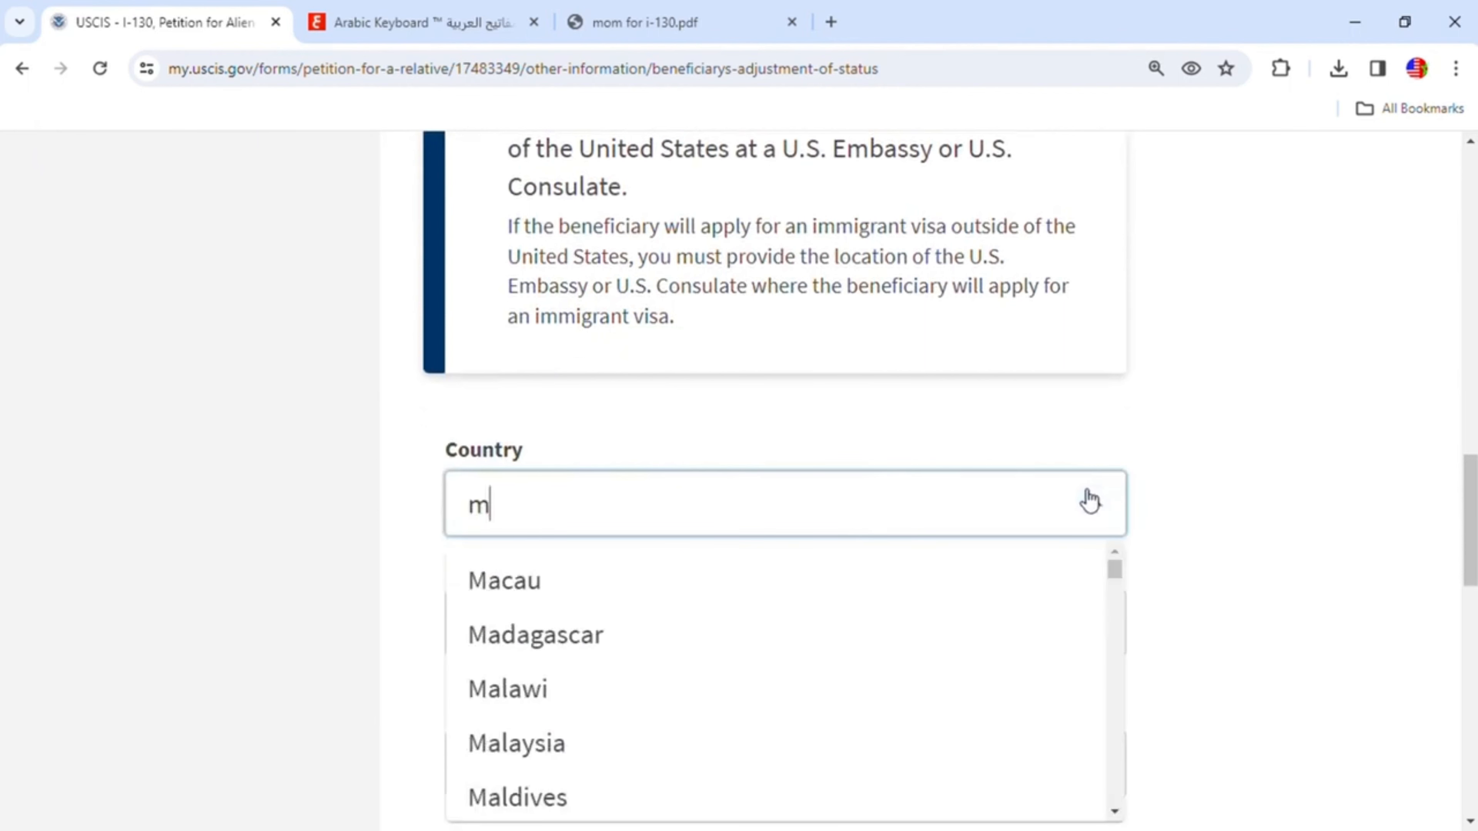
scroll(762, 587, "down", 8)
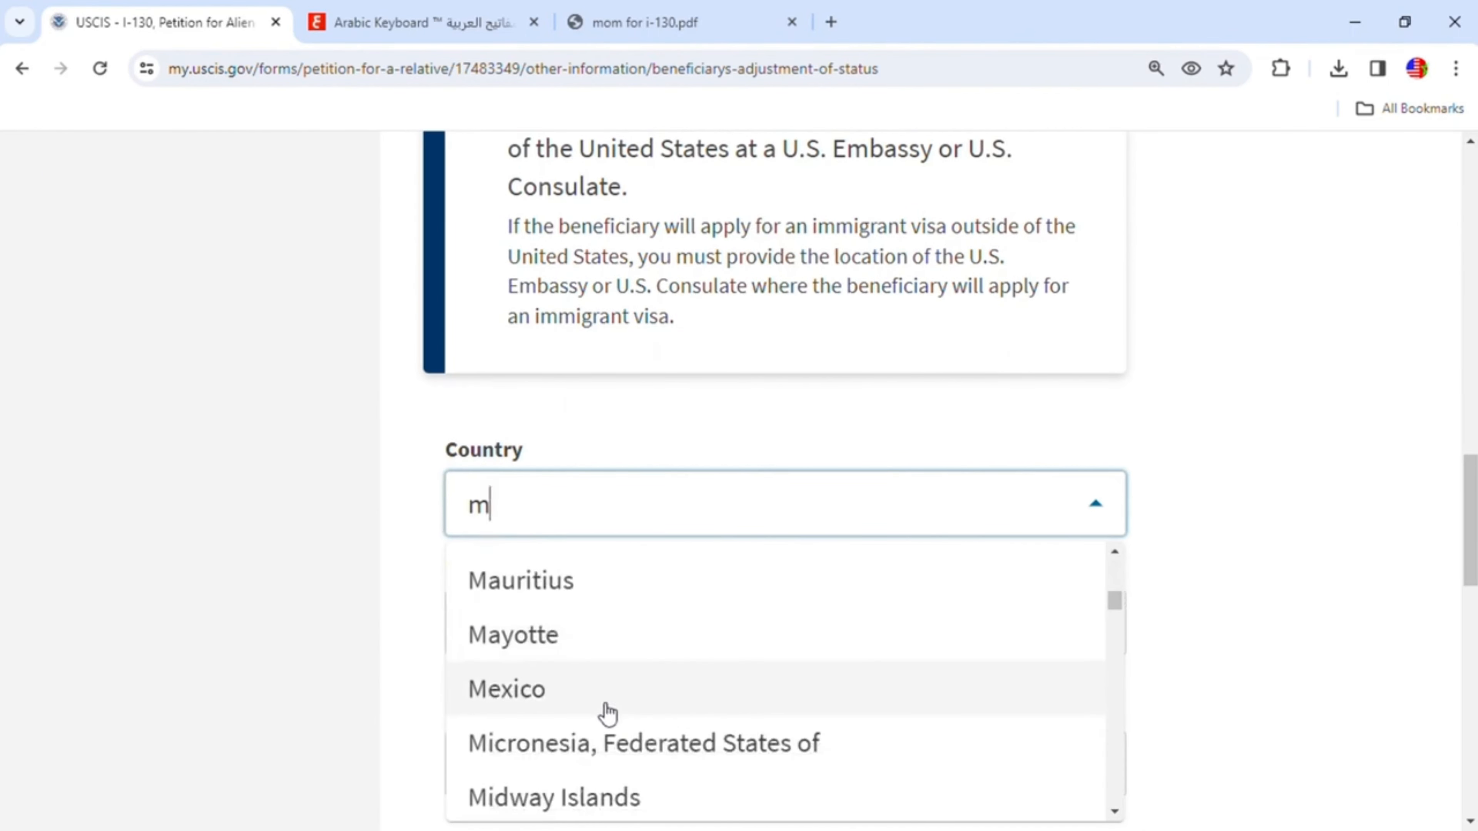
scroll(599, 716, "down", 4)
left_click(567, 696)
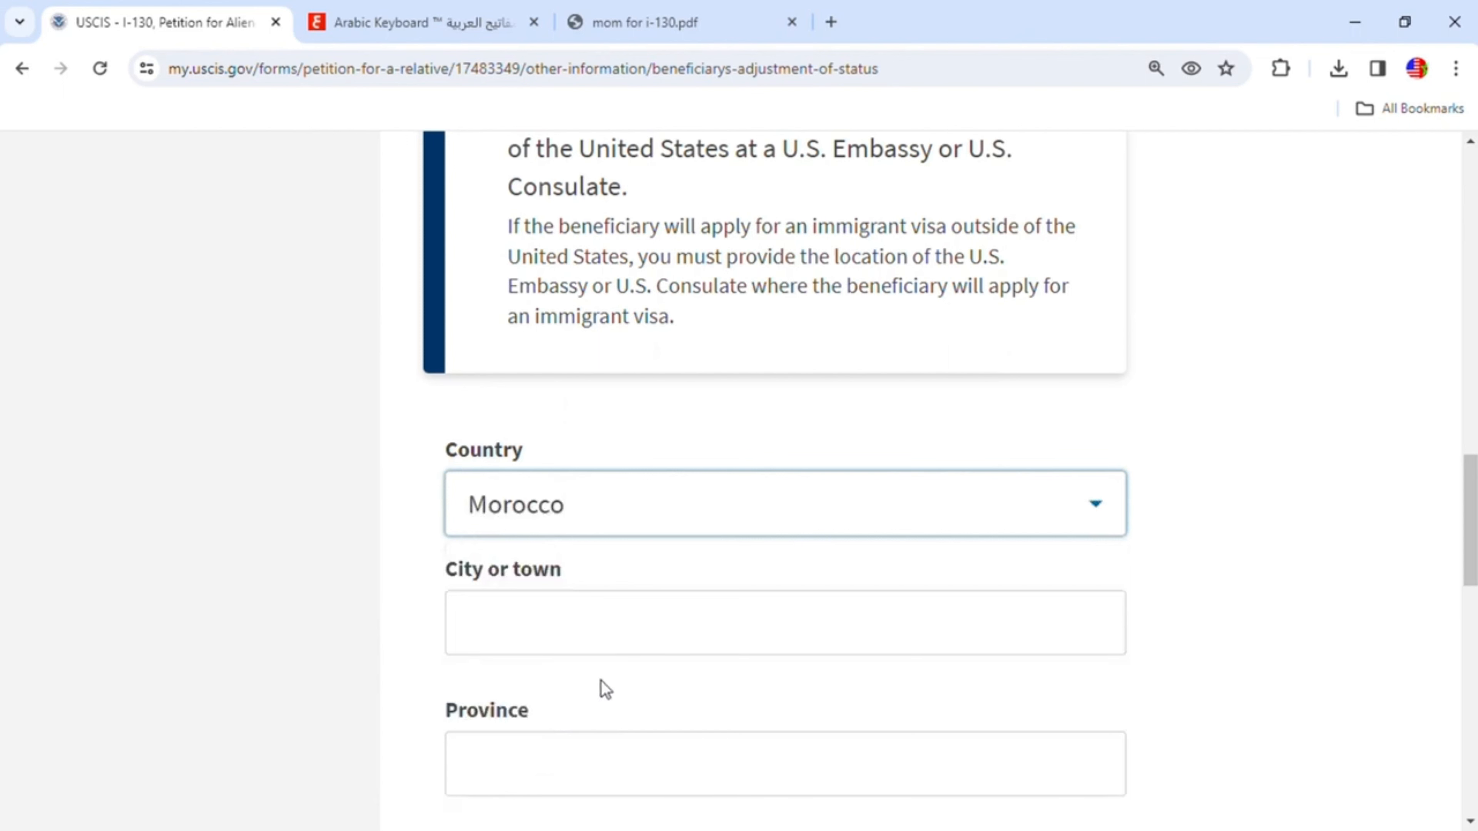
- Enter Casablanca as the consulate's city or town and casablanca as its province
left_click(572, 635)
type("Ca")
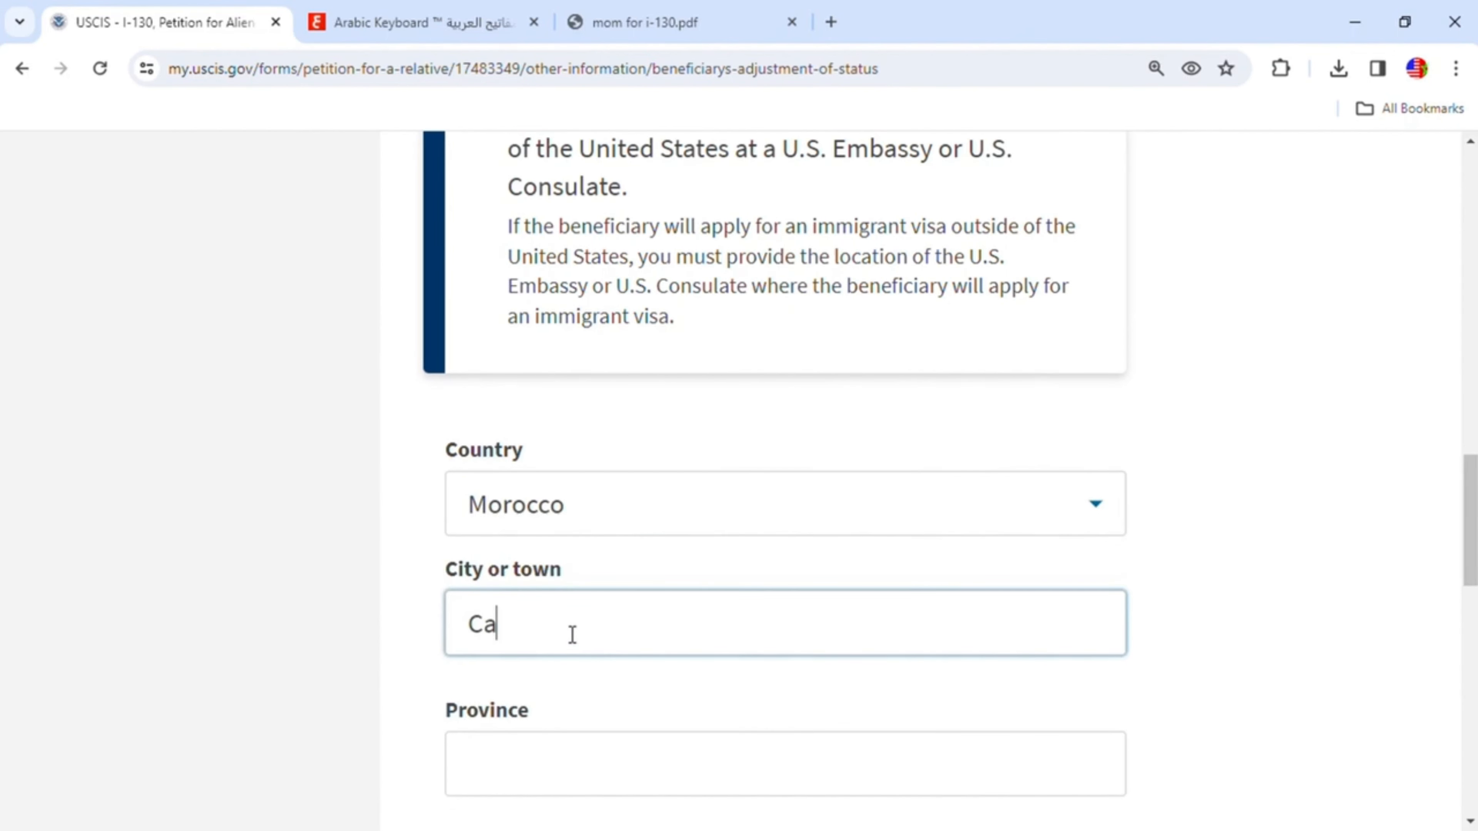
type("sablanca")
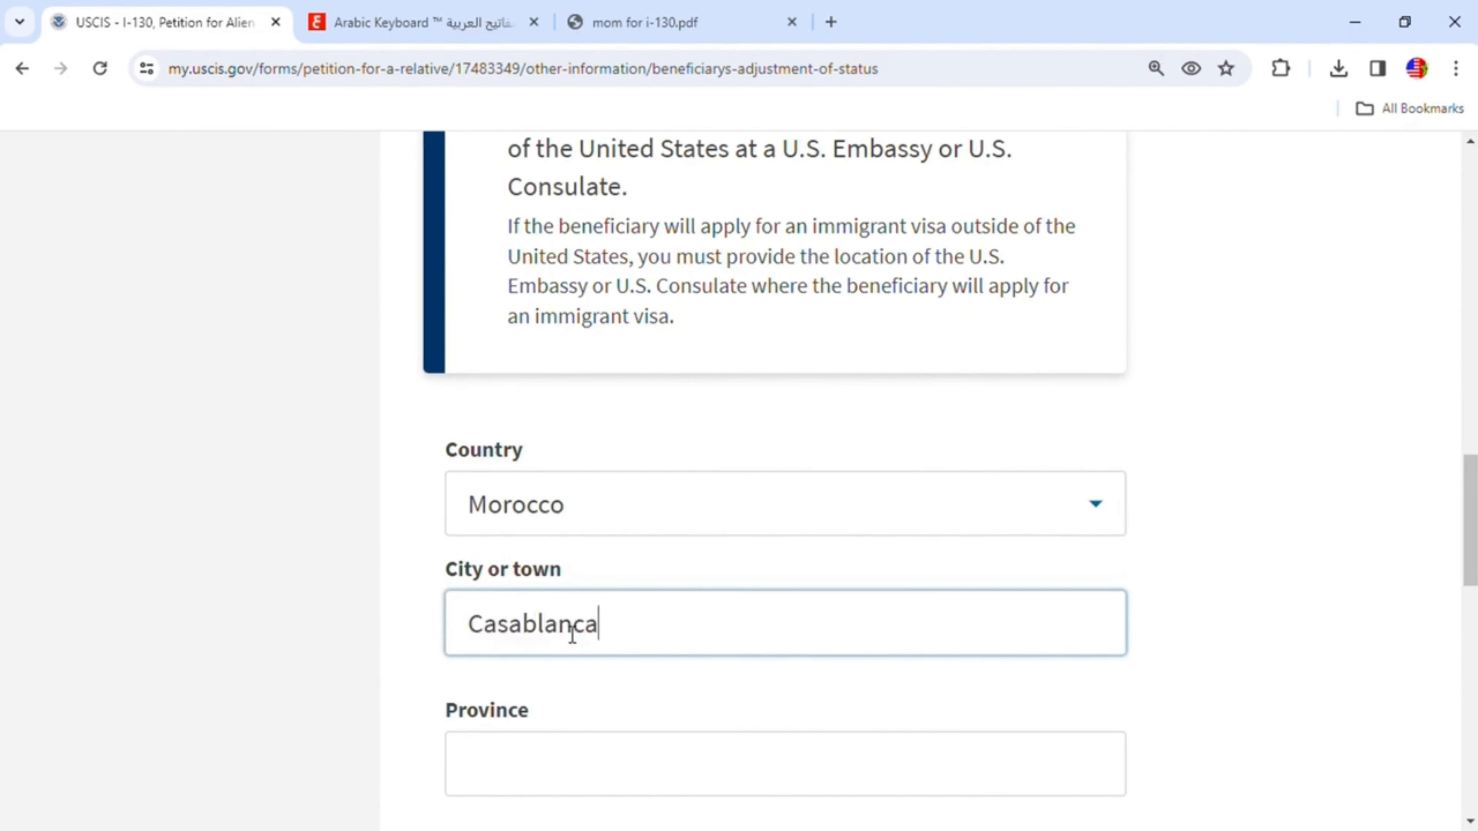
left_click(750, 754)
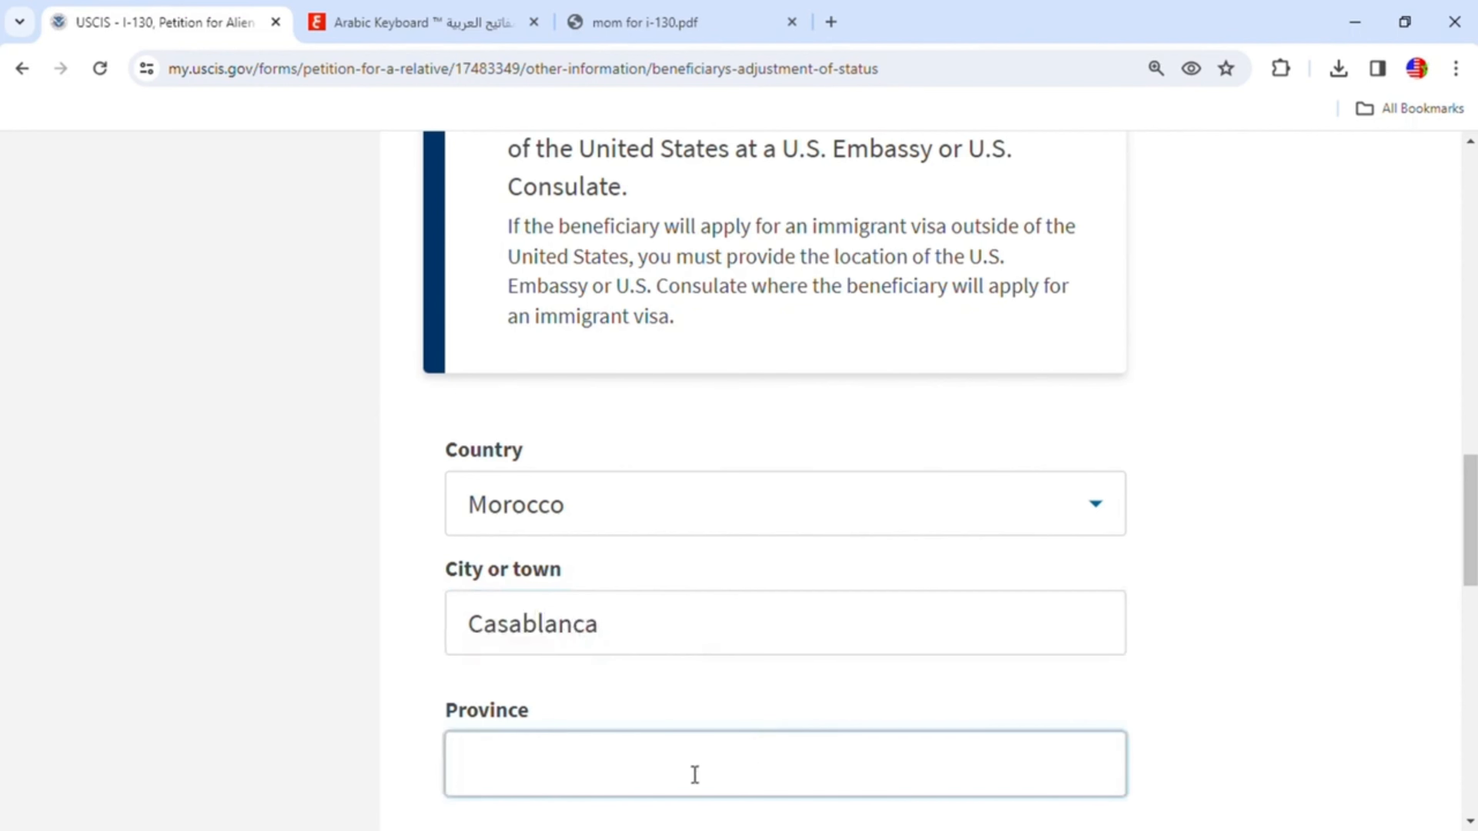
type("casablanca")
- Review the adjustment of status page and continue to the prior petitions question
scroll(737, 757, "down", 5)
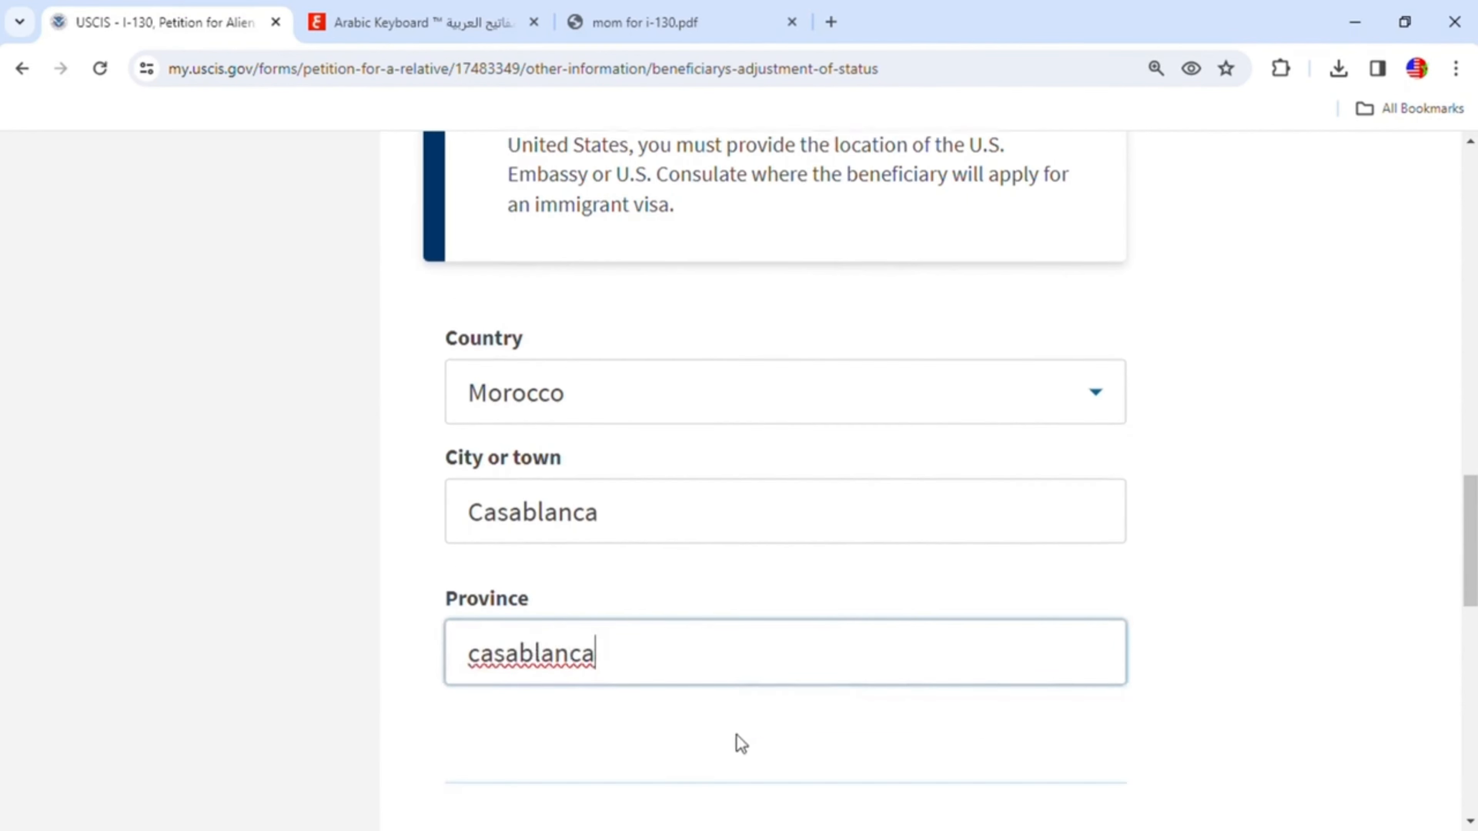
scroll(733, 715, "up", 10)
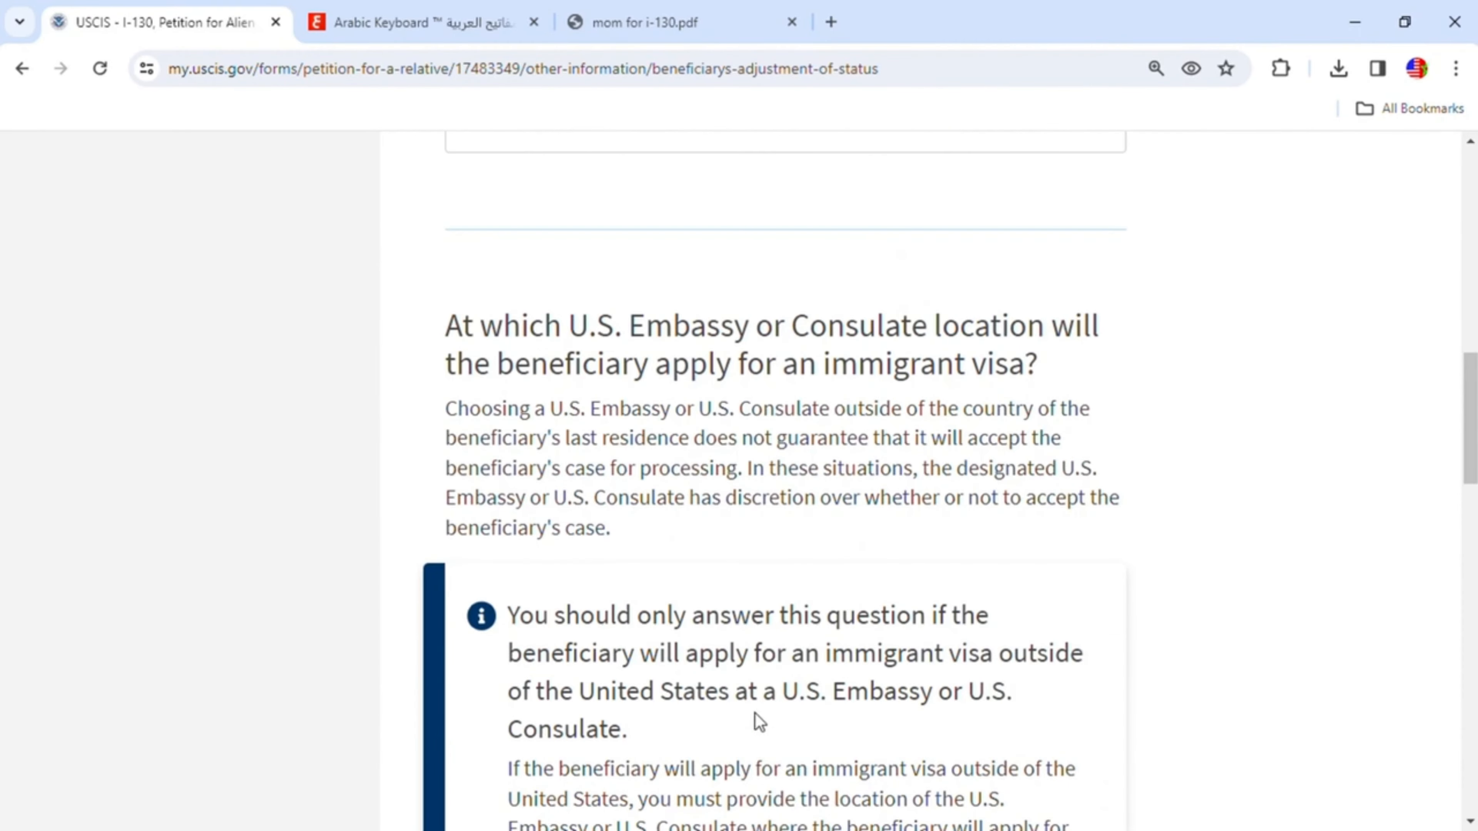
scroll(856, 692, "up", 12)
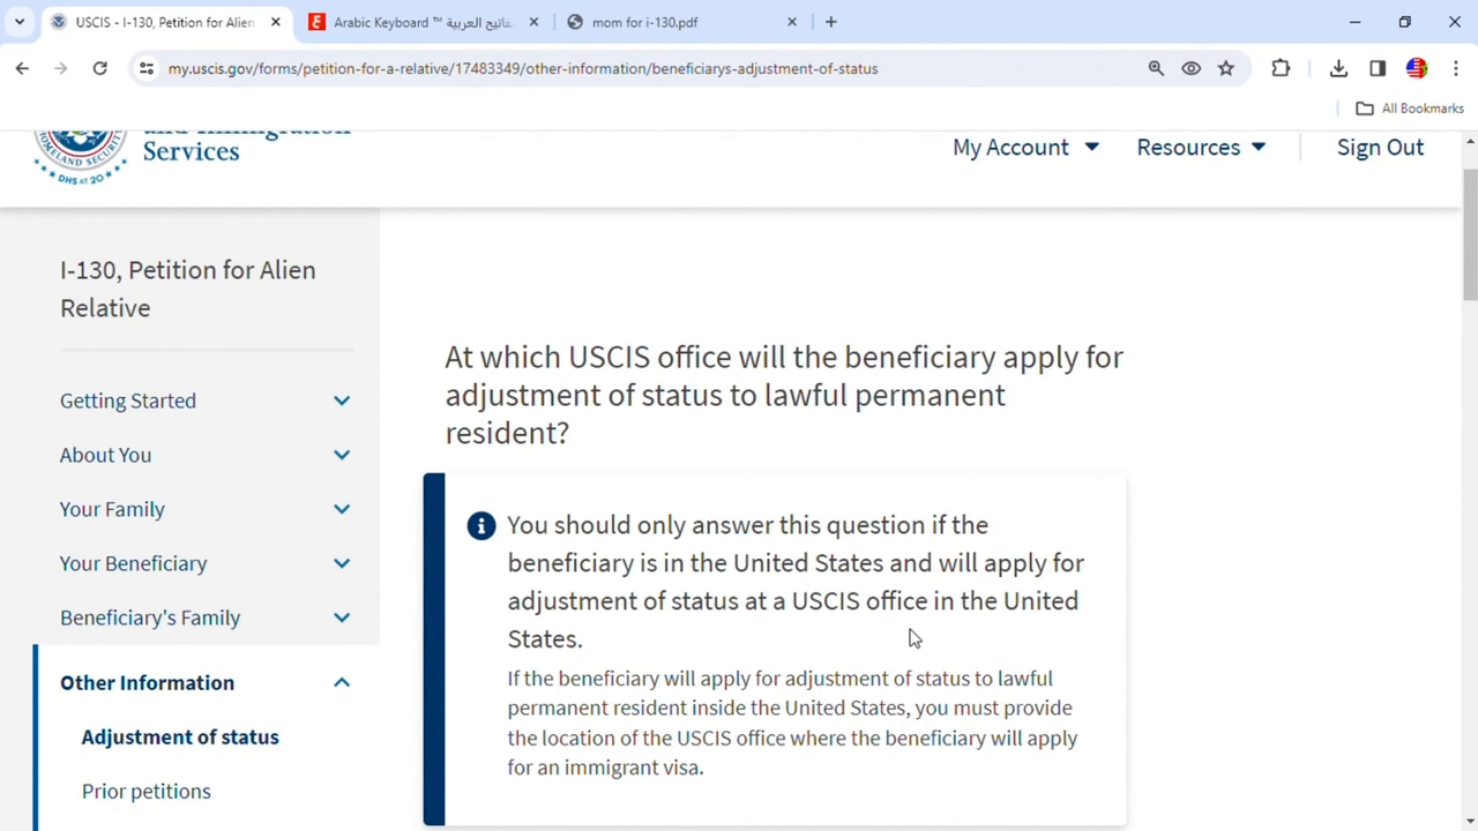
scroll(912, 646, "down", 8)
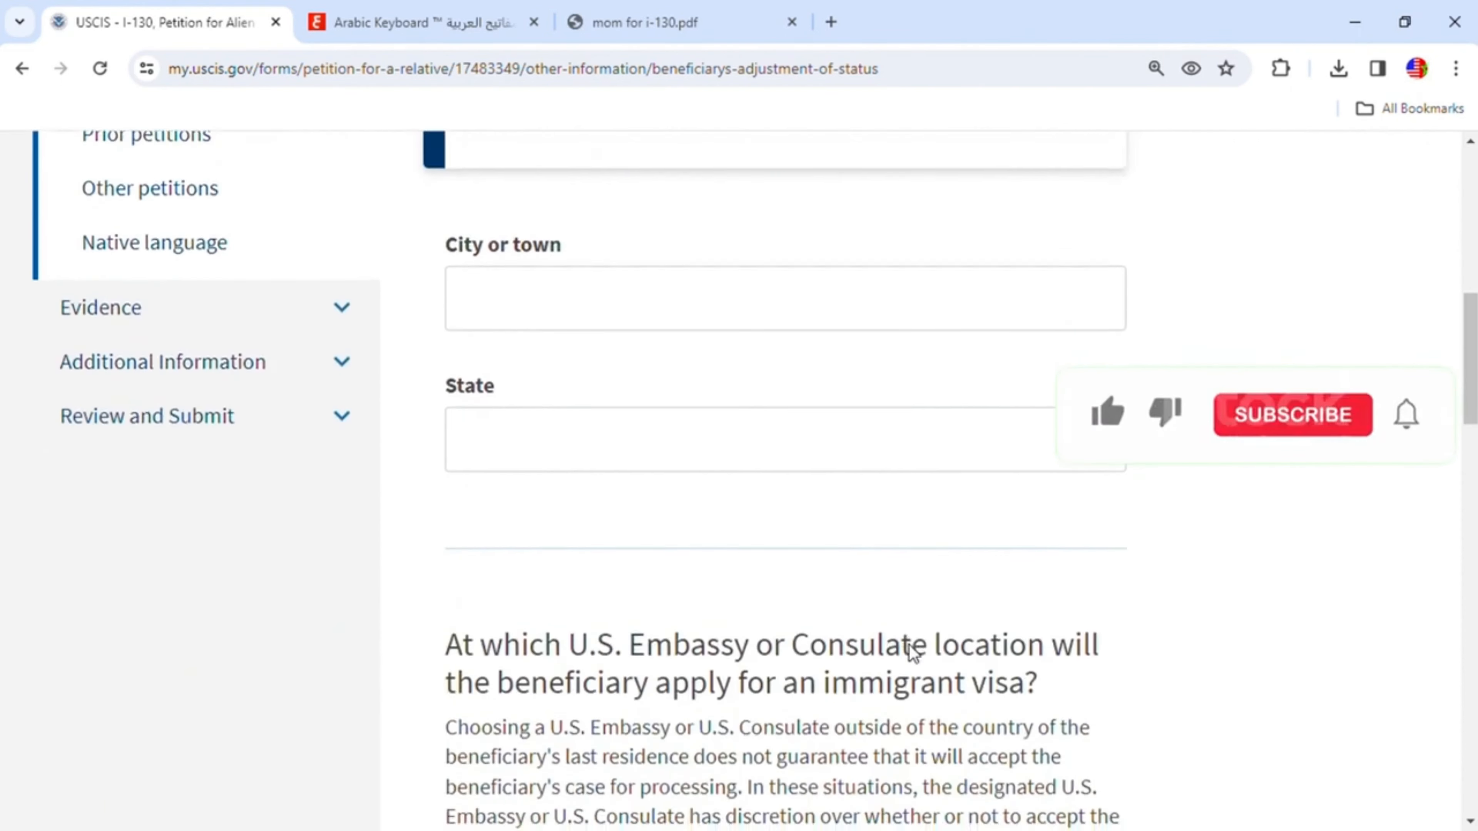
scroll(912, 646, "down", 10)
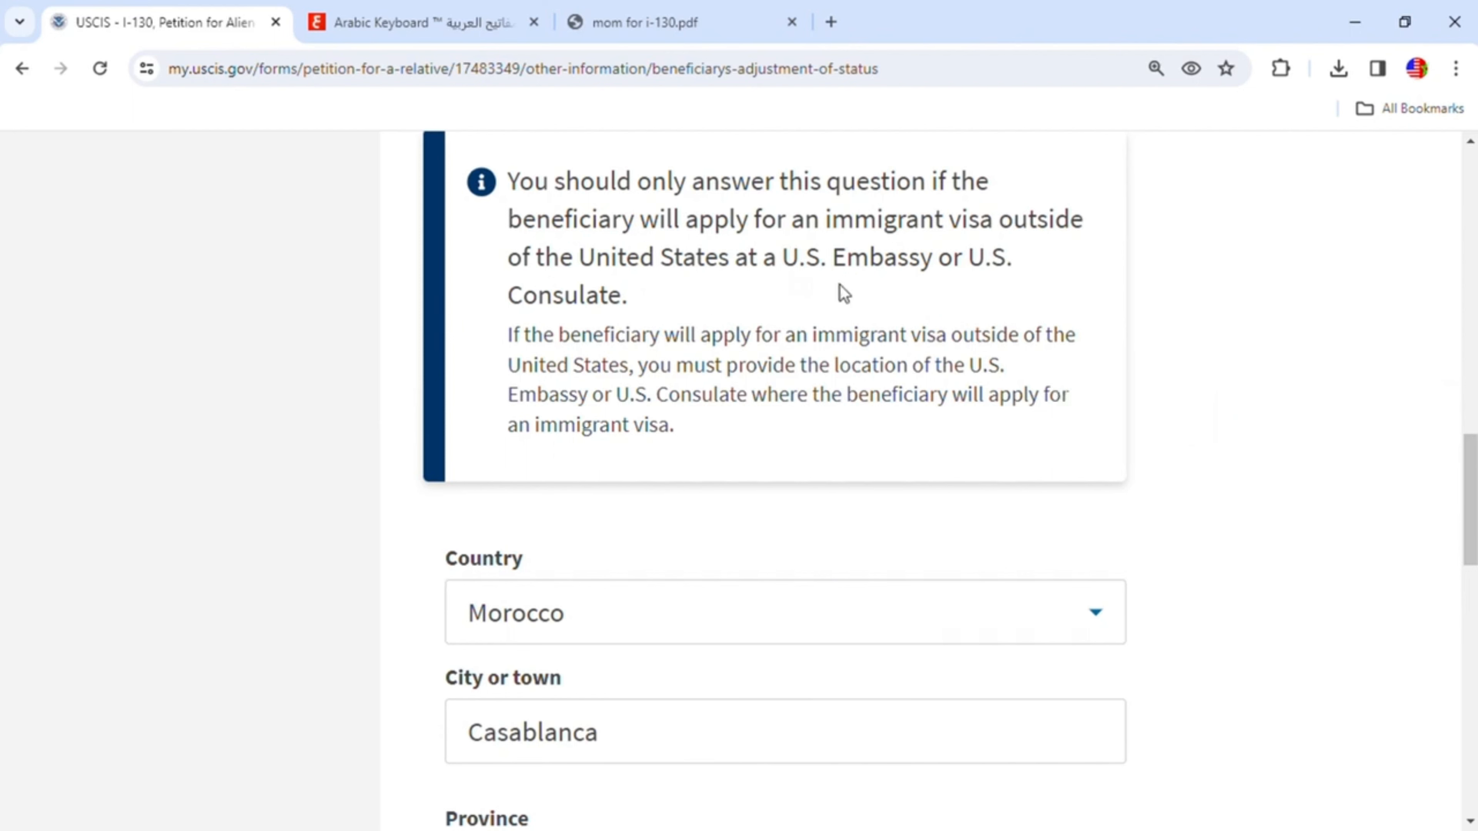
scroll(851, 507, "down", 5)
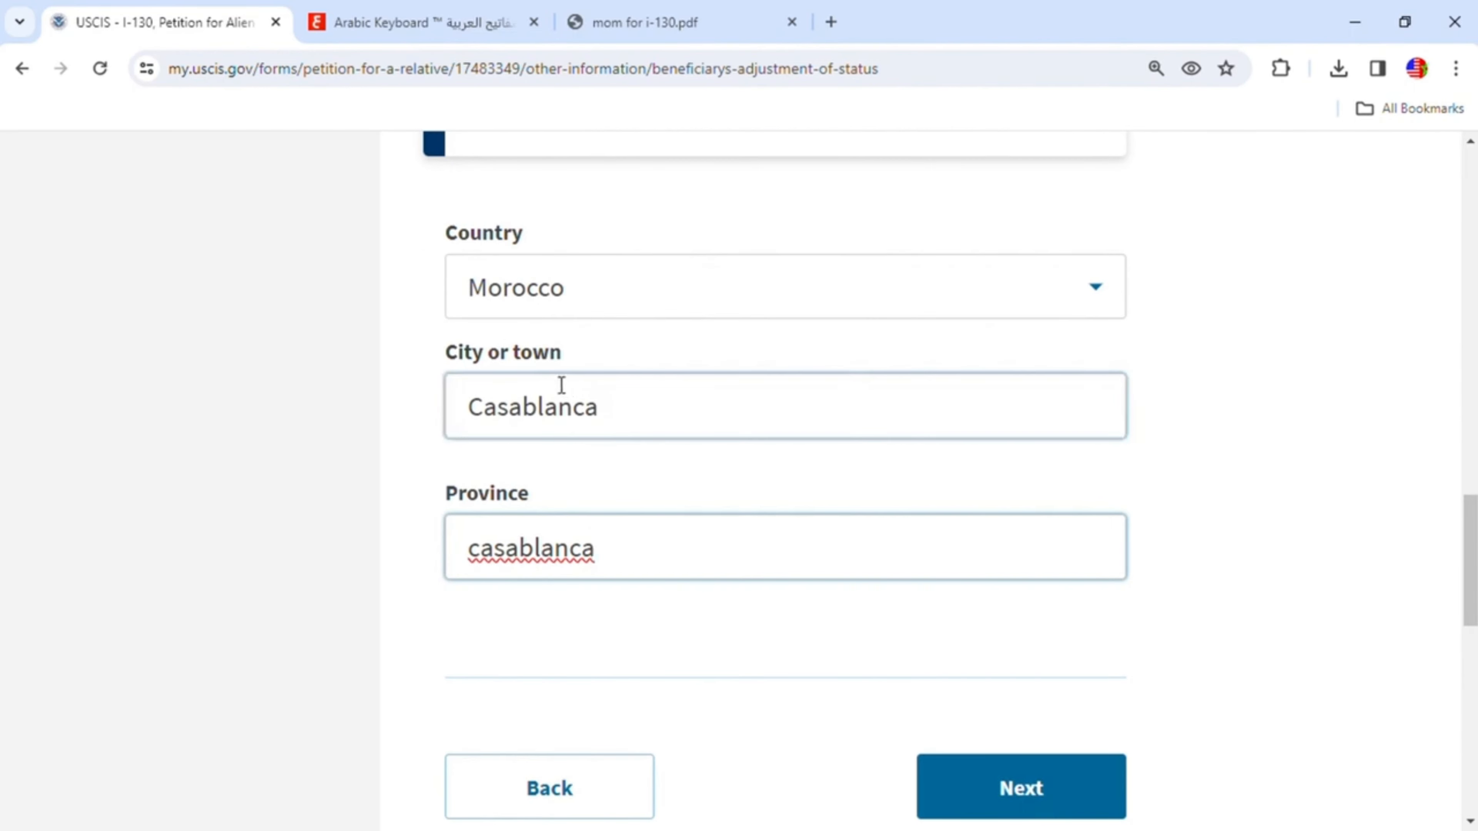
scroll(873, 638, "down", 3)
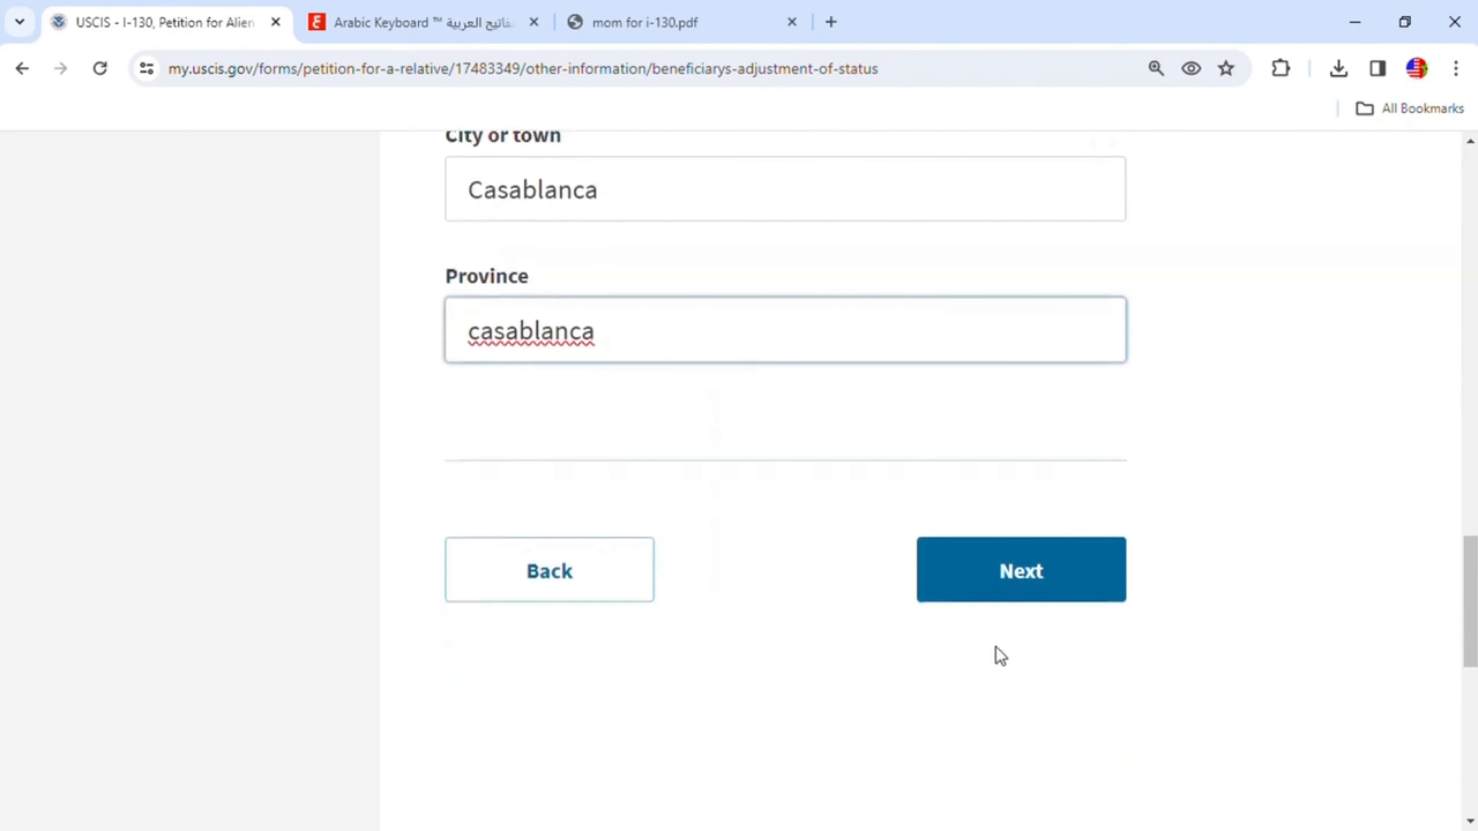
left_click(1012, 584)
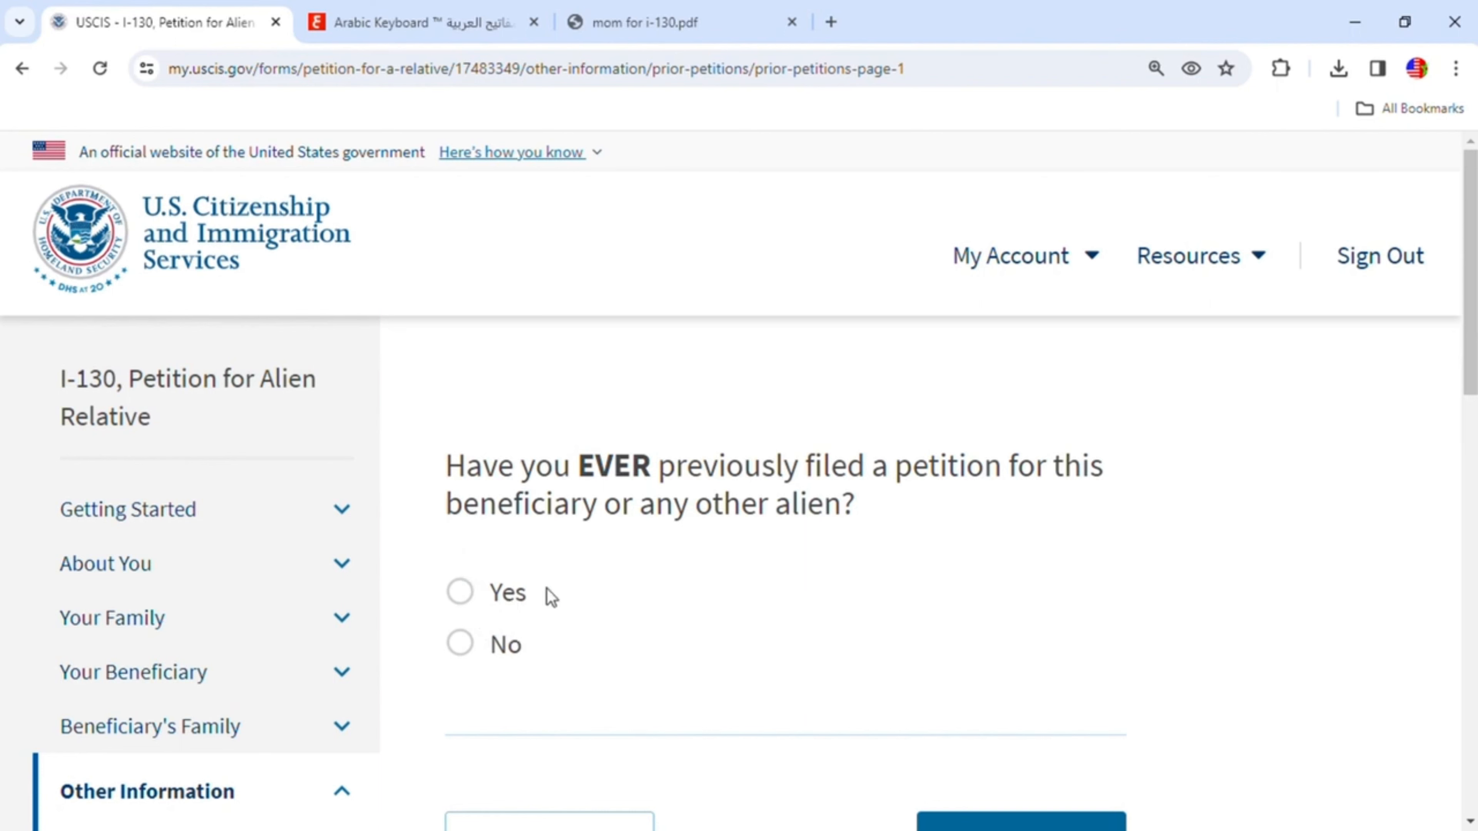
- Answer Yes to having ever previously filed a petition for this beneficiary or another alien, and continue
left_click(469, 600)
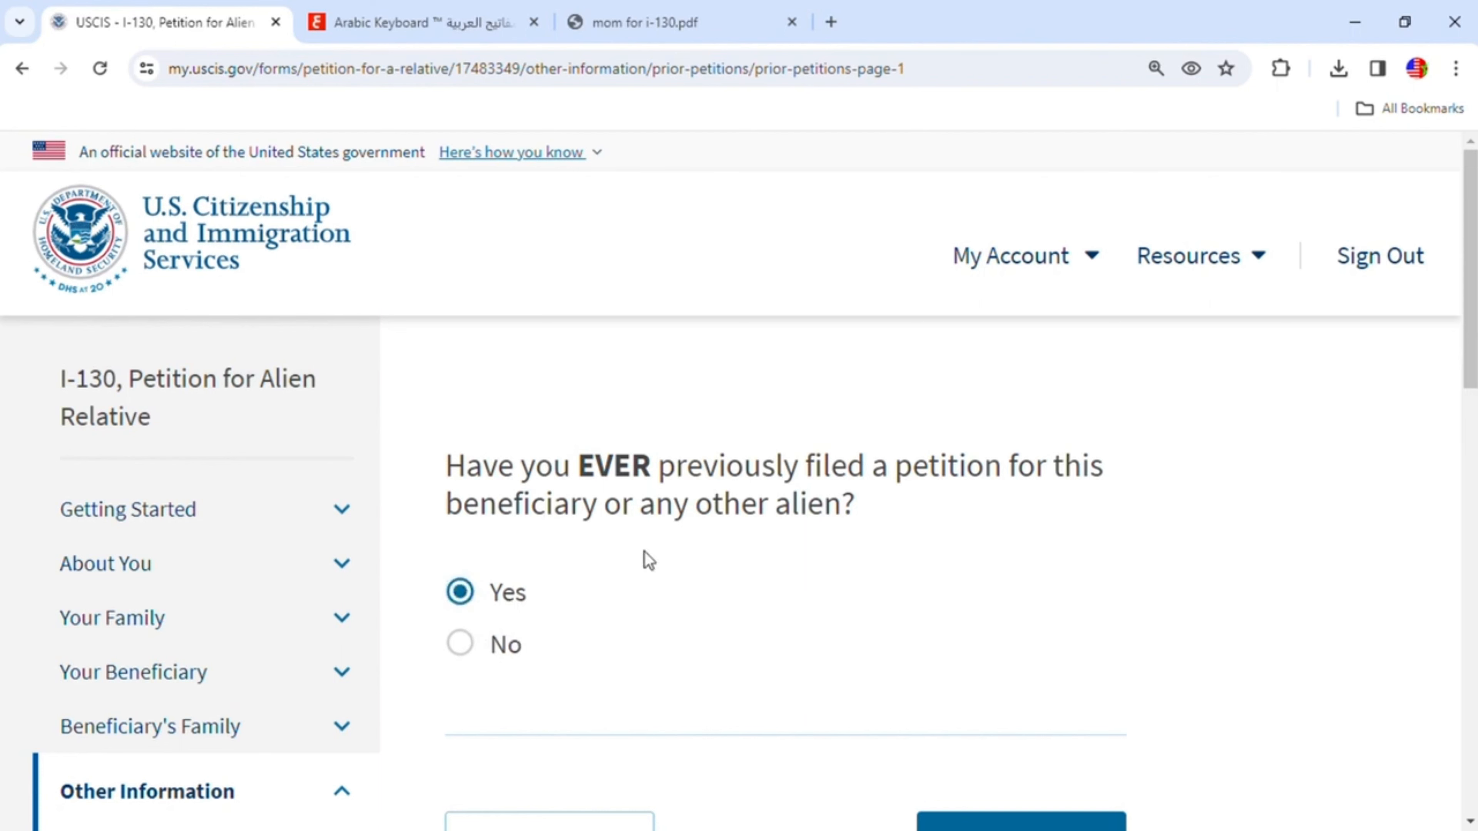
scroll(779, 547, "down", 2)
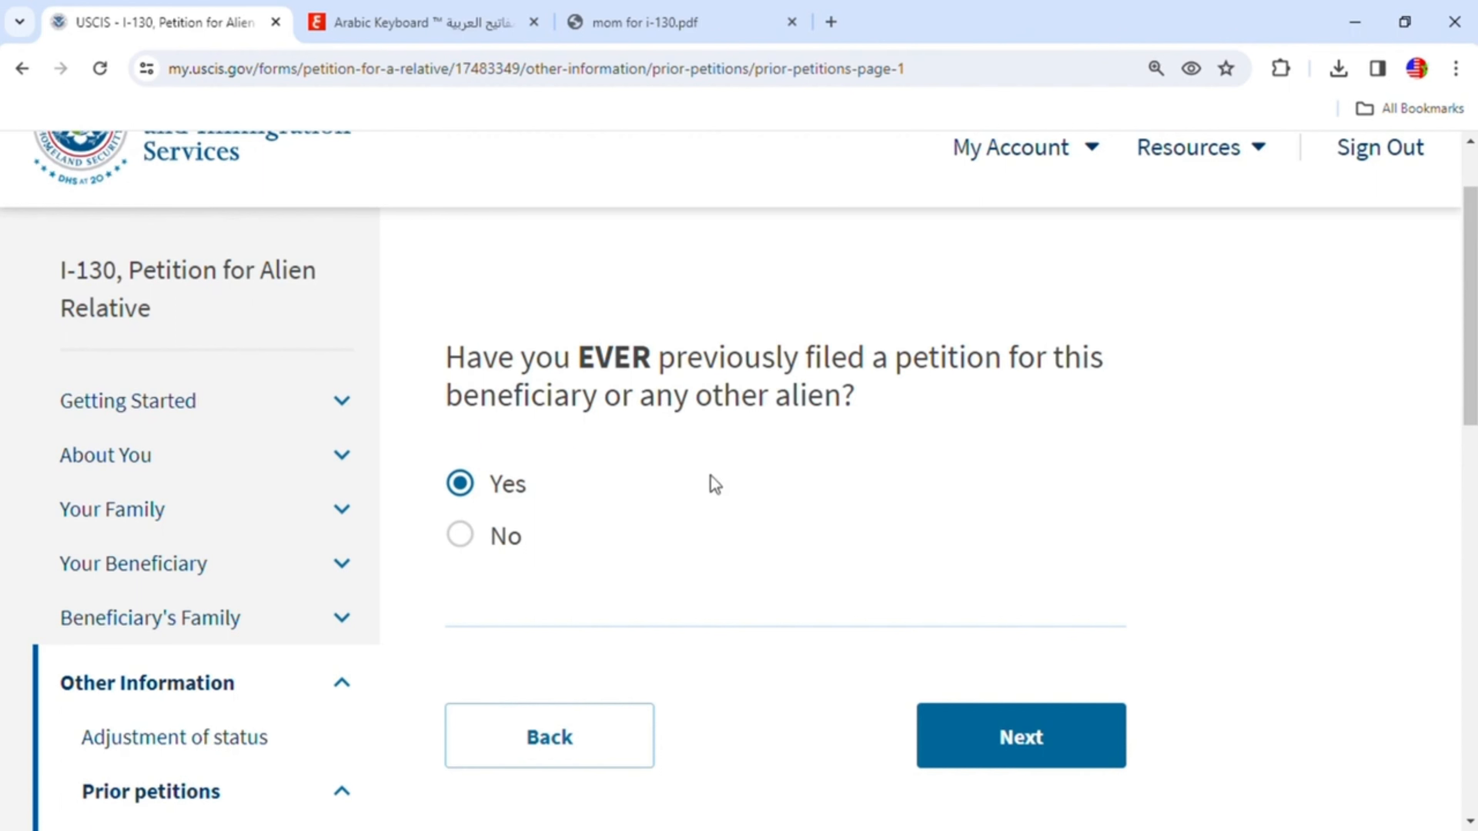
left_click(994, 716)
scroll(855, 600, "down", 4)
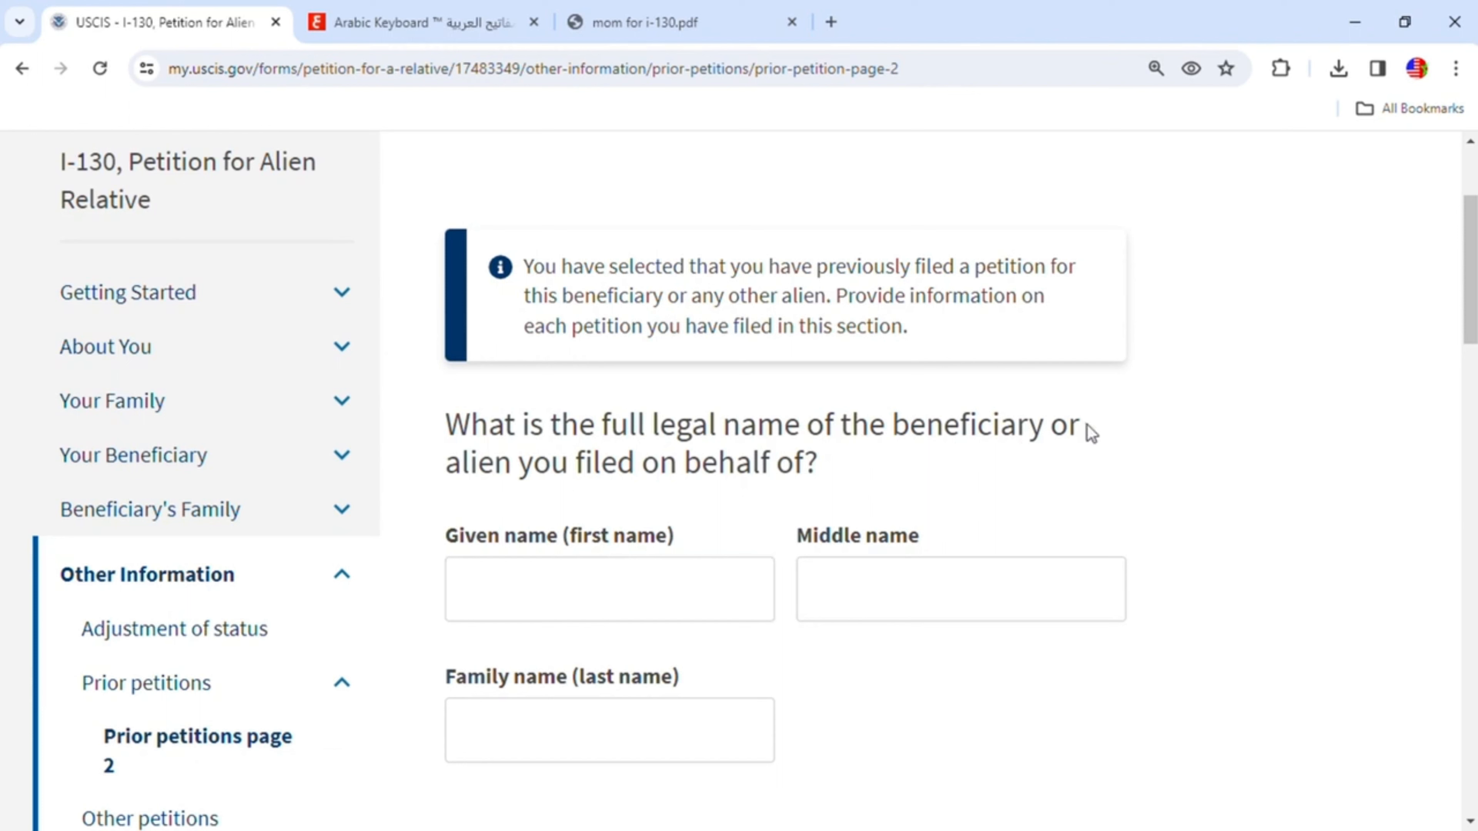
- Enter the given name and family name of the person the earlier petition was filed for
left_click(634, 589)
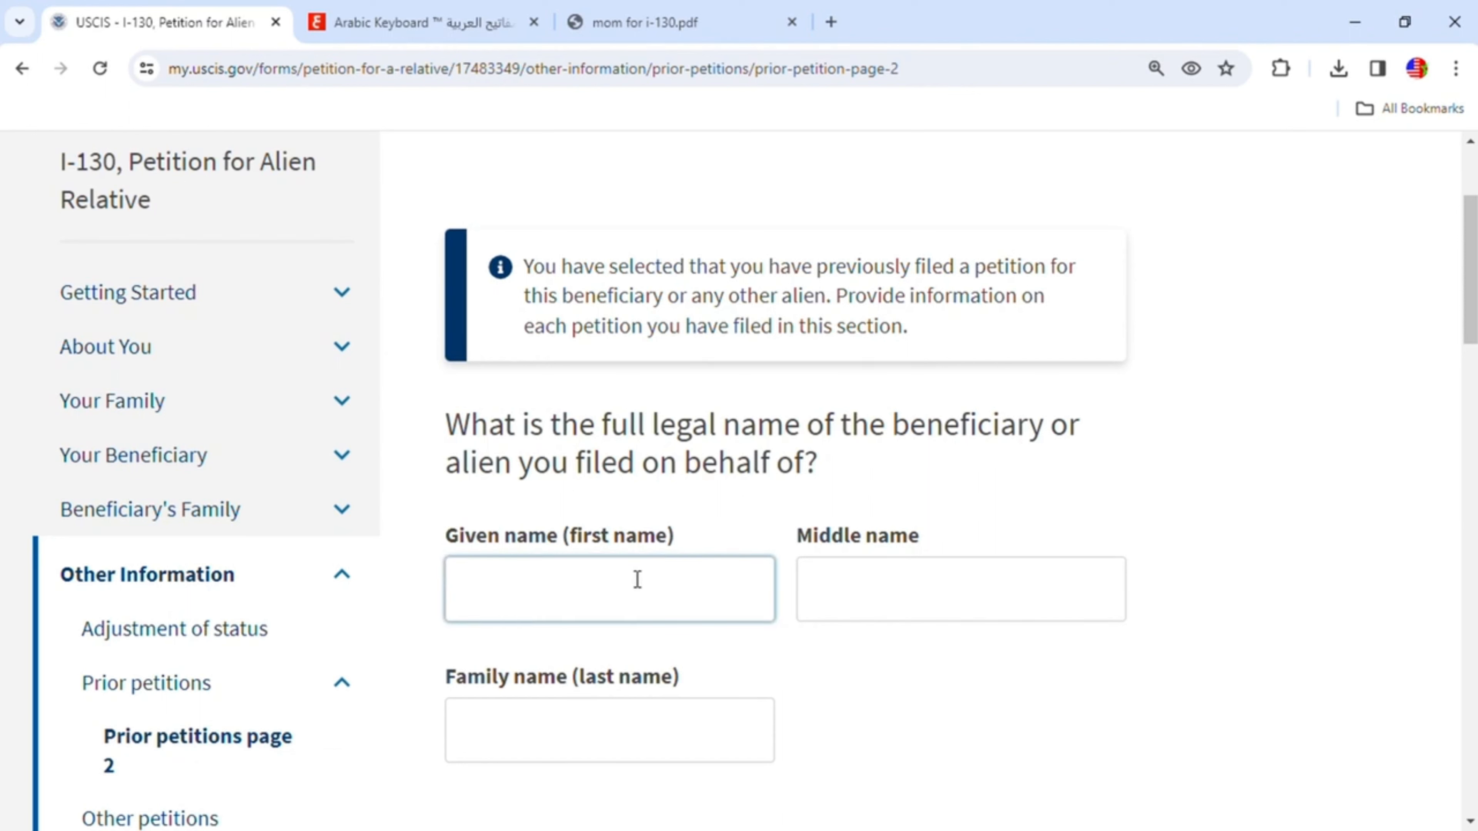
left_click(551, 743)
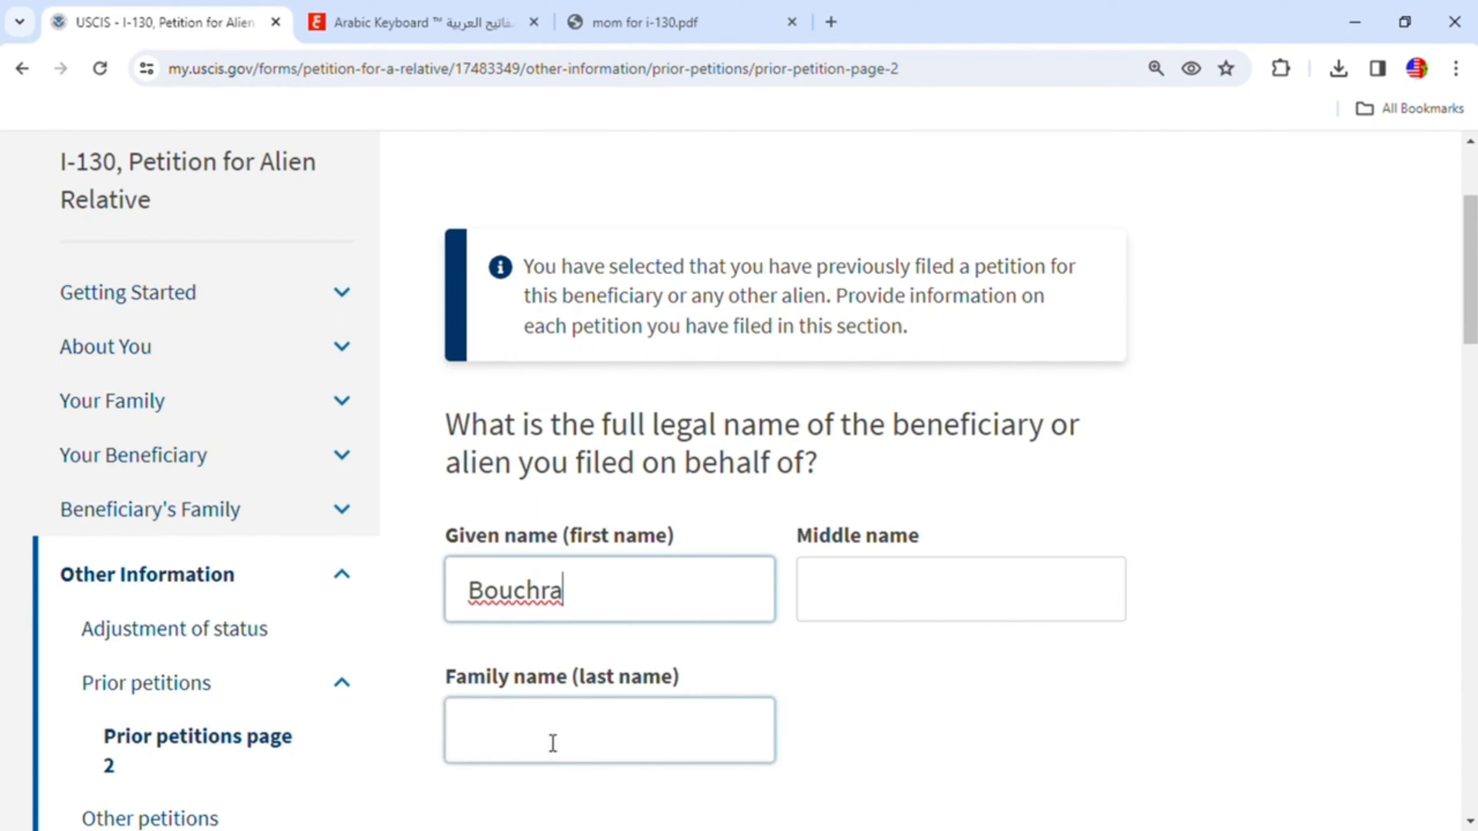
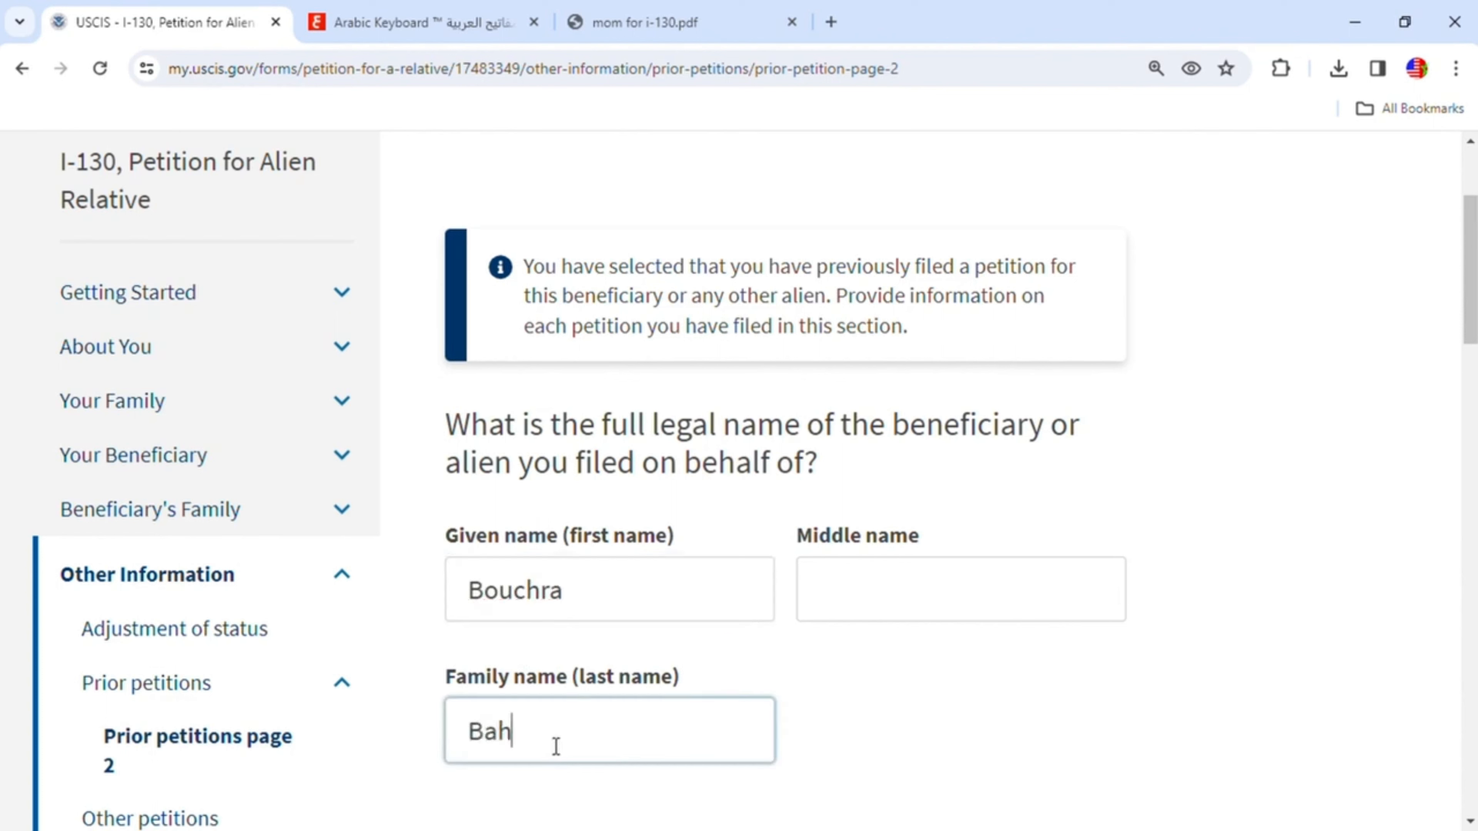
- Set where the earlier petition was filed to Indianapolis, Indiana
scroll(590, 750, "down", 6)
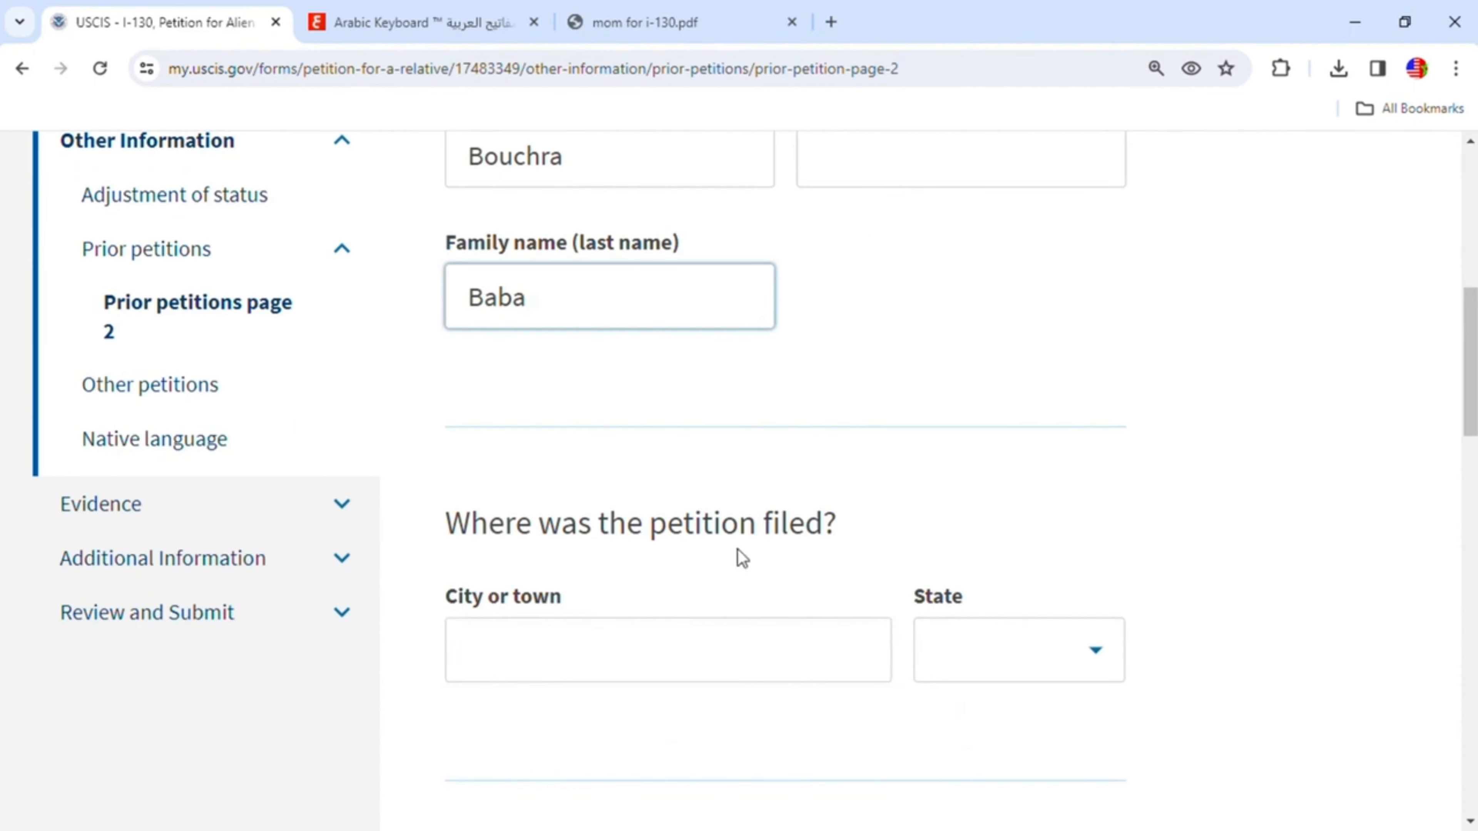
left_click(702, 653)
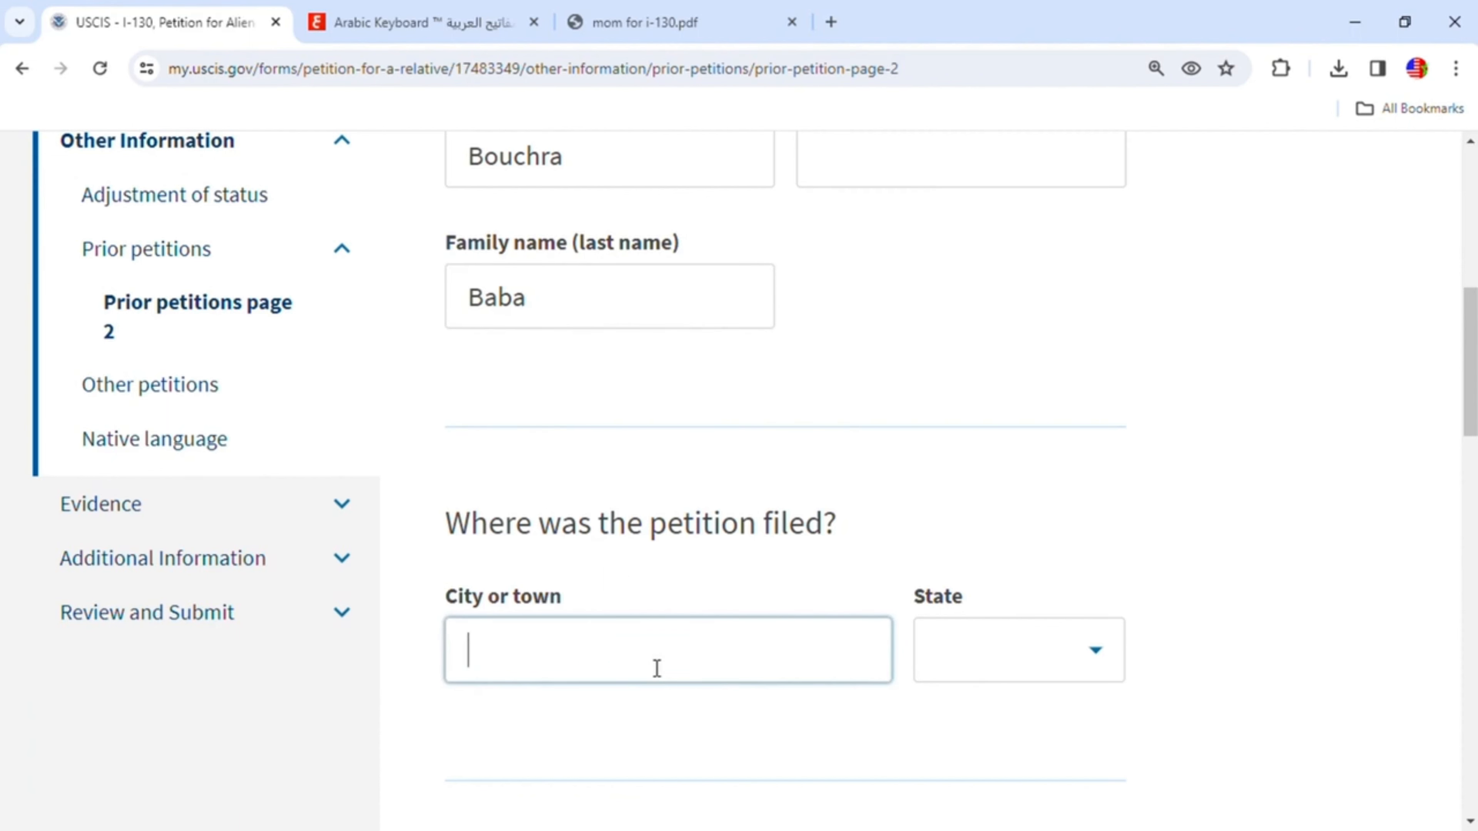
type("Indianapolis")
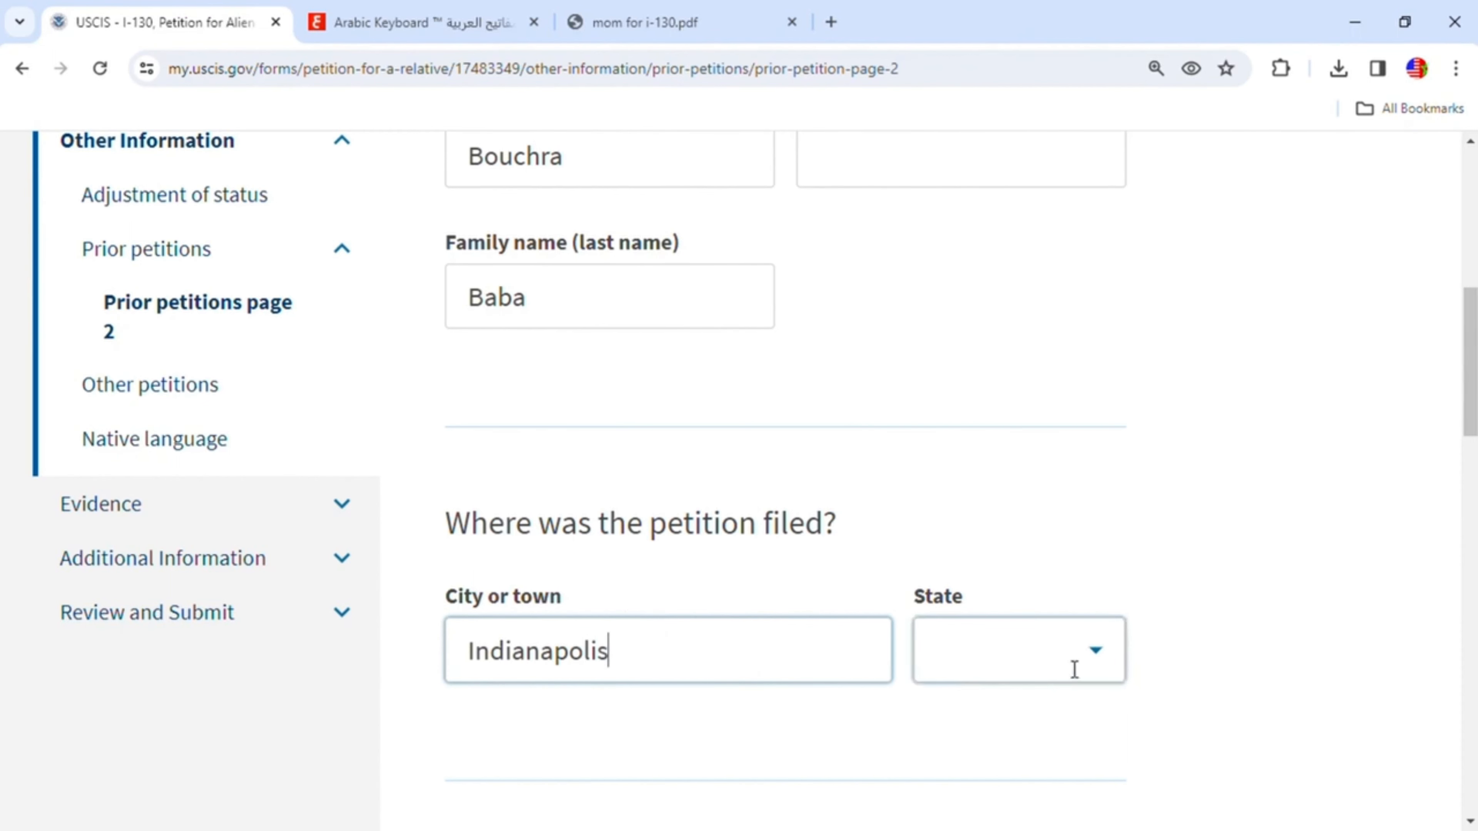
left_click(1088, 657)
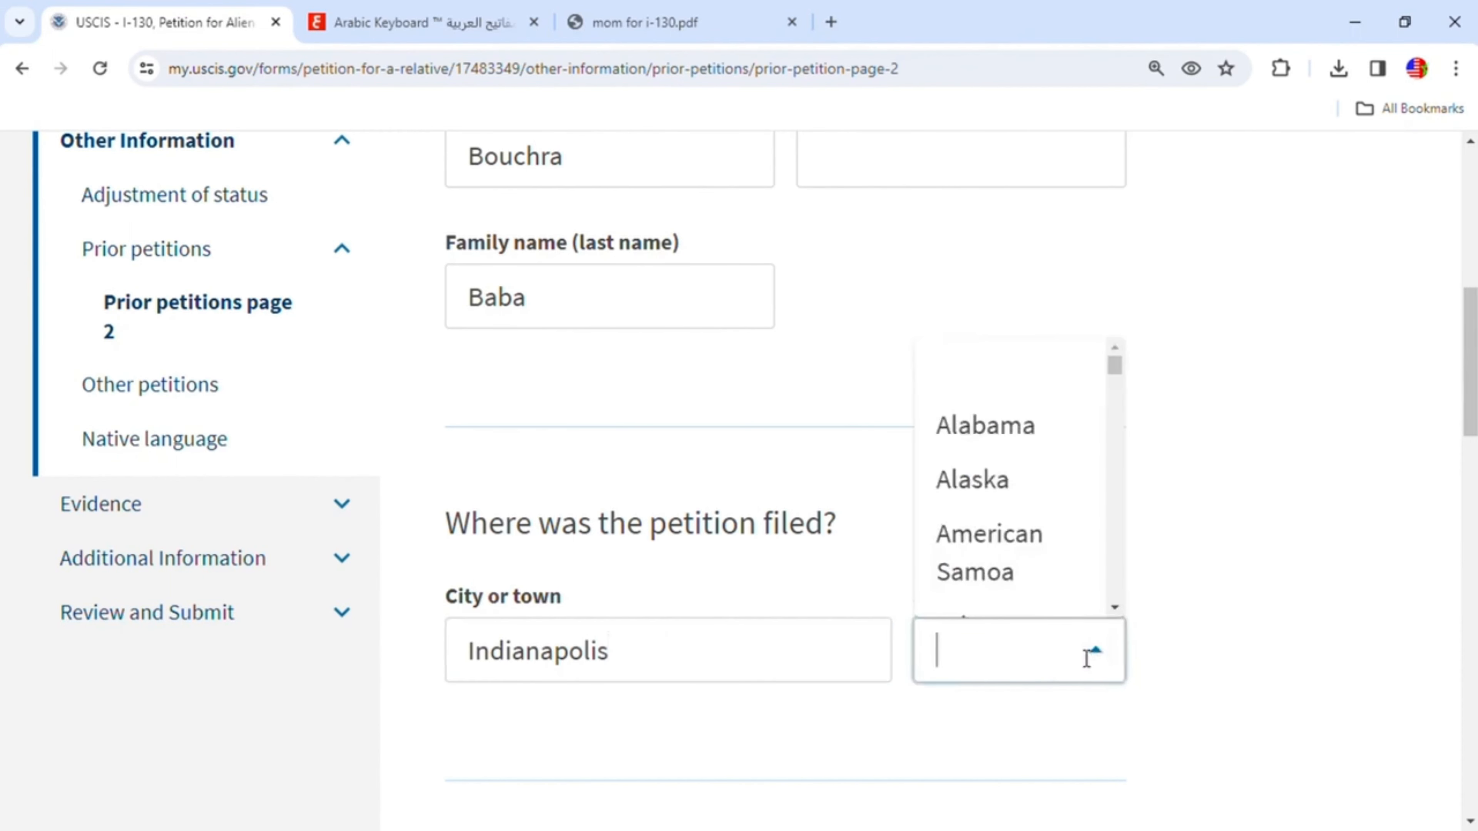
type("i")
left_click(983, 487)
- Check the Form I-797C notice in the PDF tab for the earlier petition's details, then return to the form
scroll(1387, 738, "down", 1)
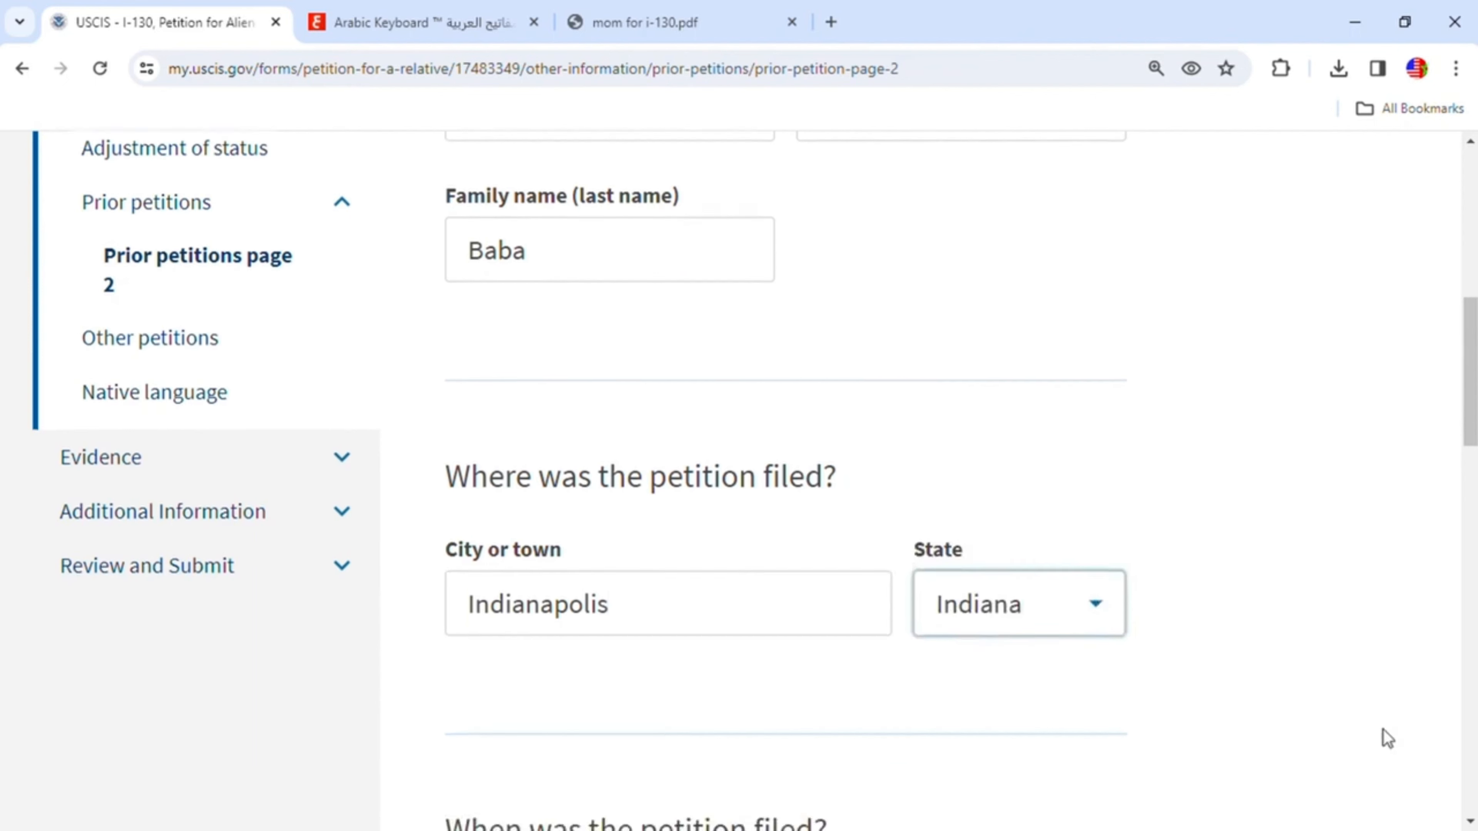
scroll(1387, 738, "down", 5)
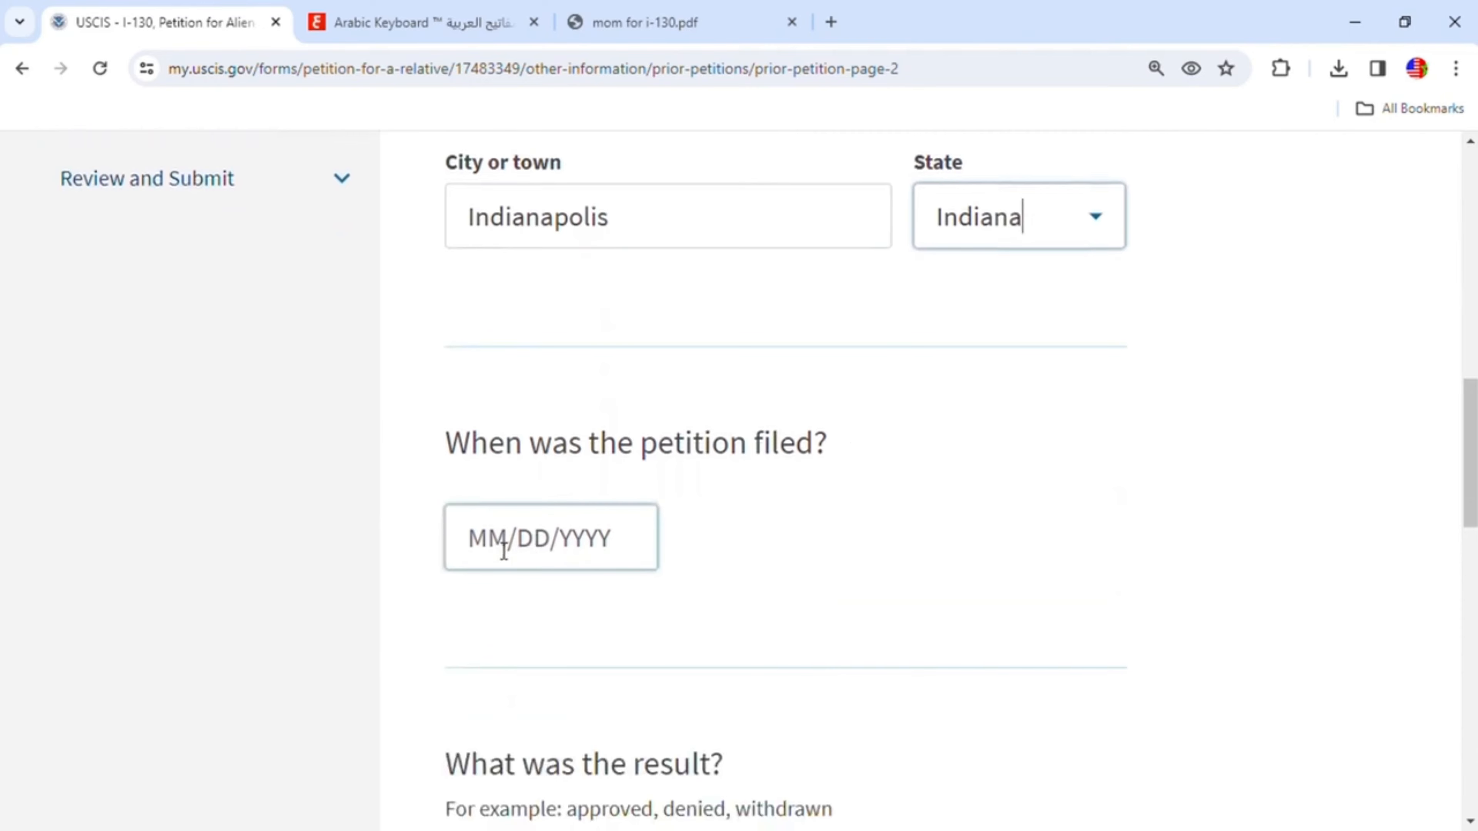
left_click(636, 26)
scroll(777, 338, "down", 15)
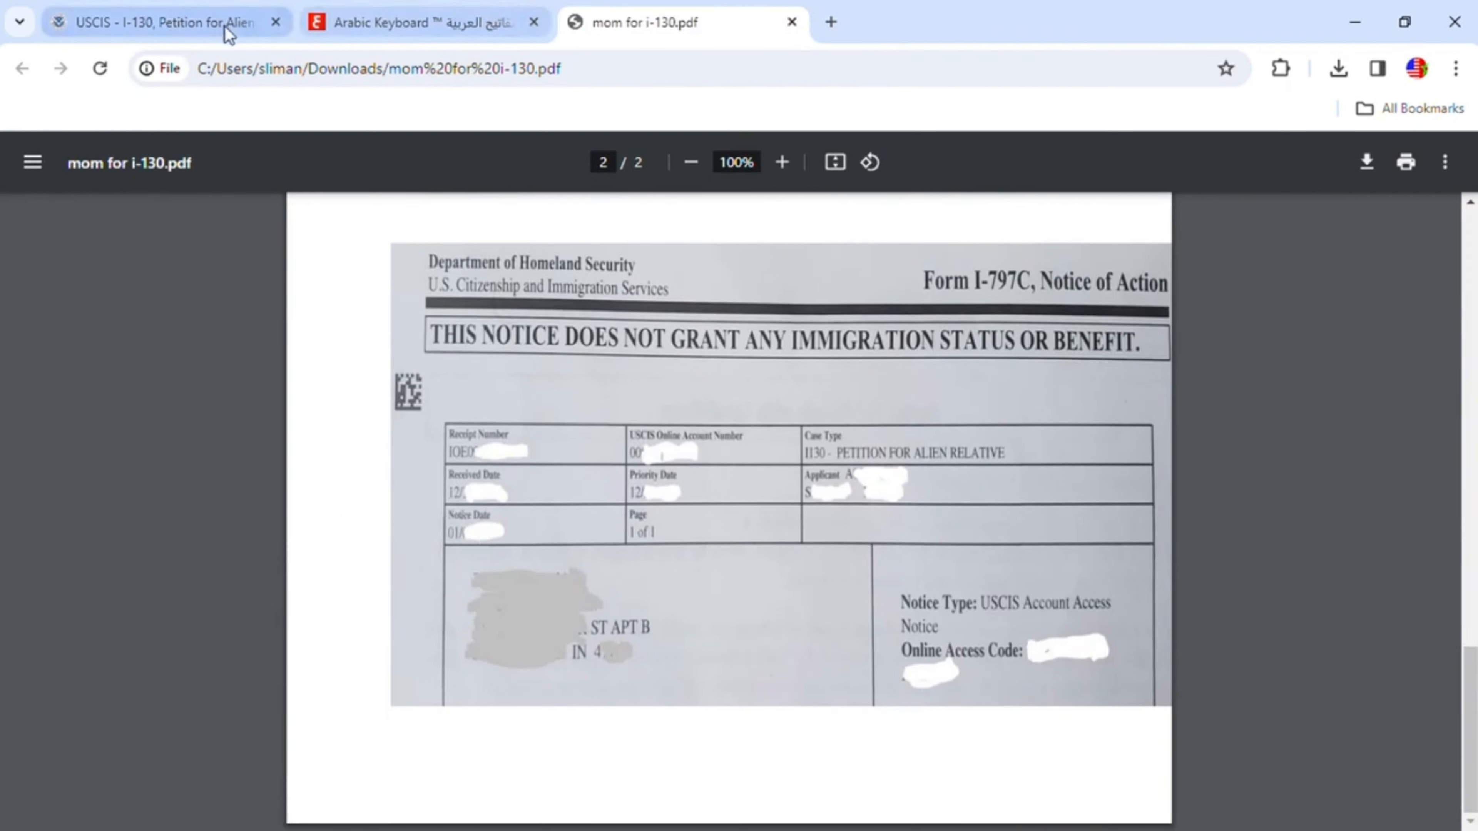
left_click(235, 24)
- Enter 01/01/2020 as the date the earlier petition was filed
left_click(501, 544)
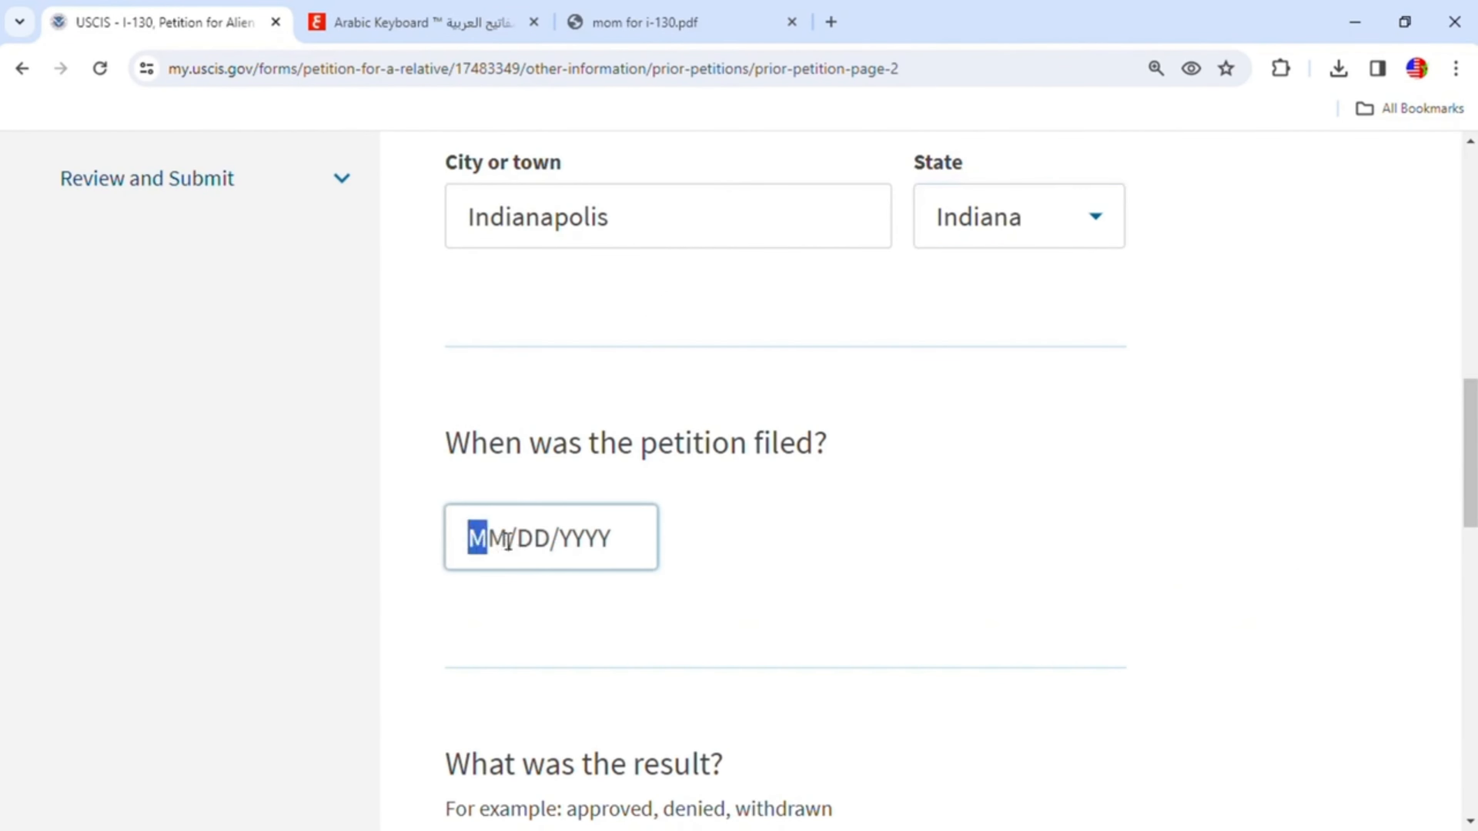
type("01/01/")
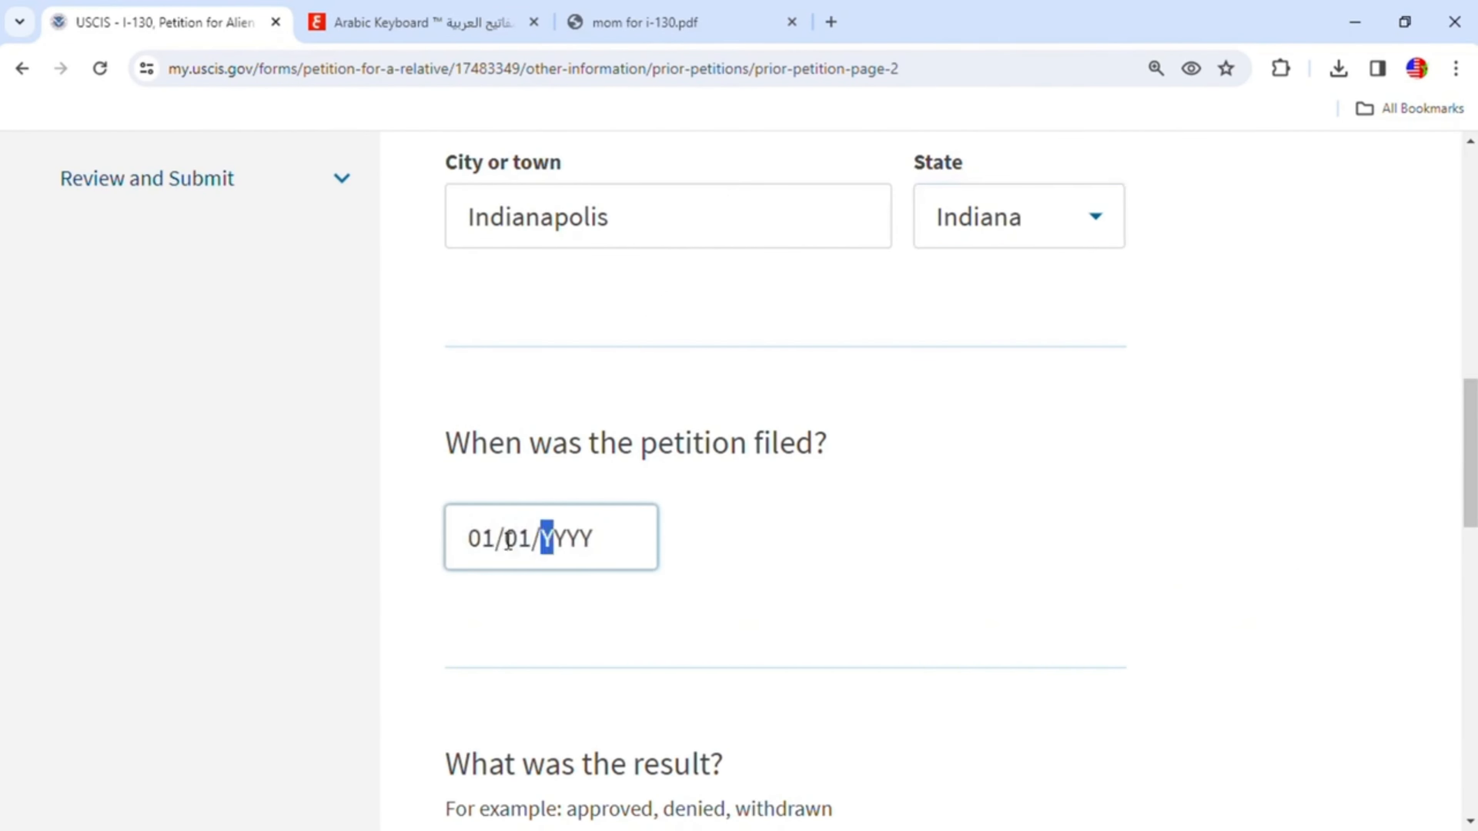
type("2020")
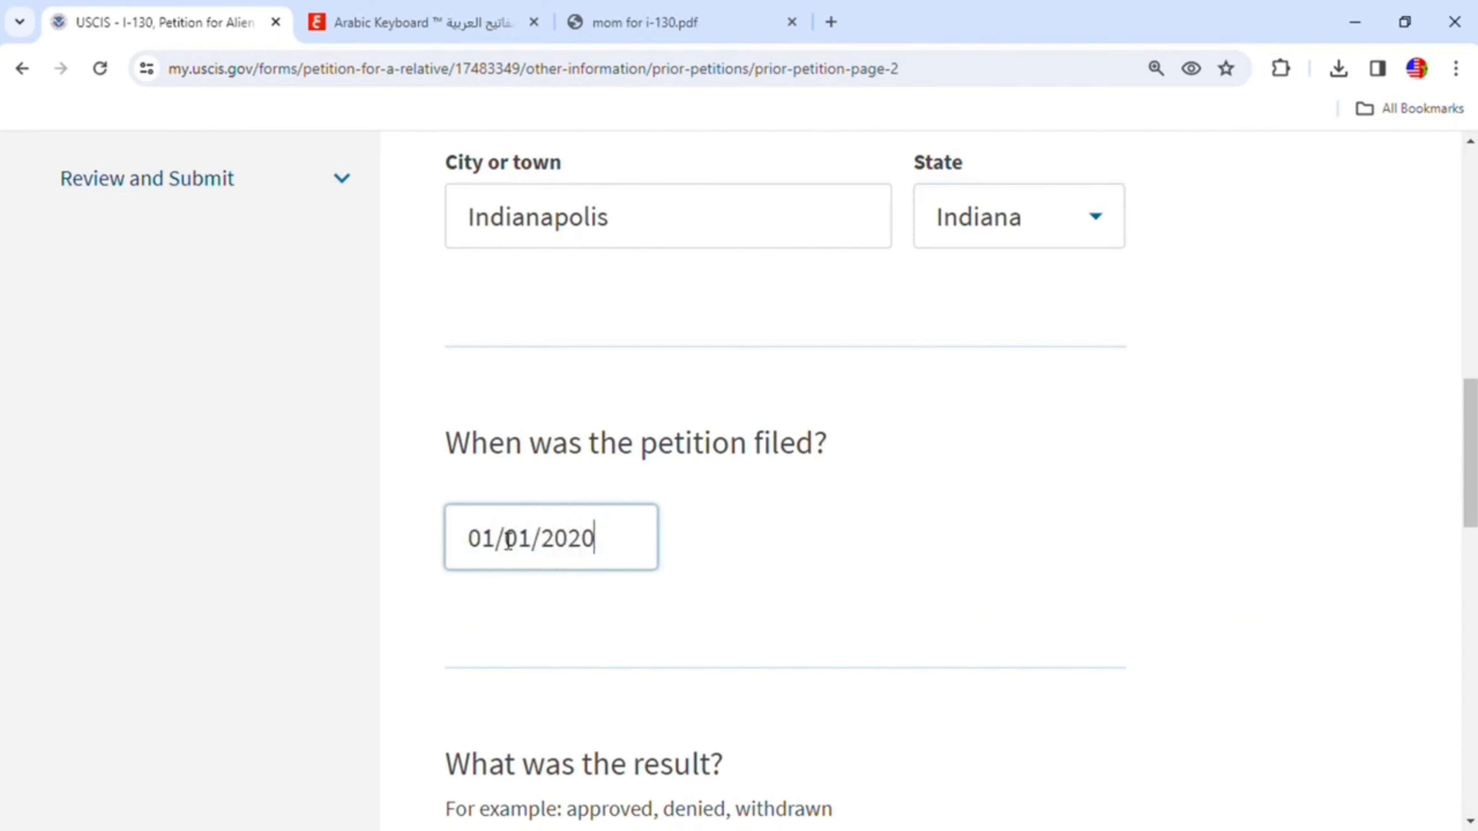
- Record the earlier petition's result as Approved and continue to the other petitions question
scroll(506, 538, "down", 3)
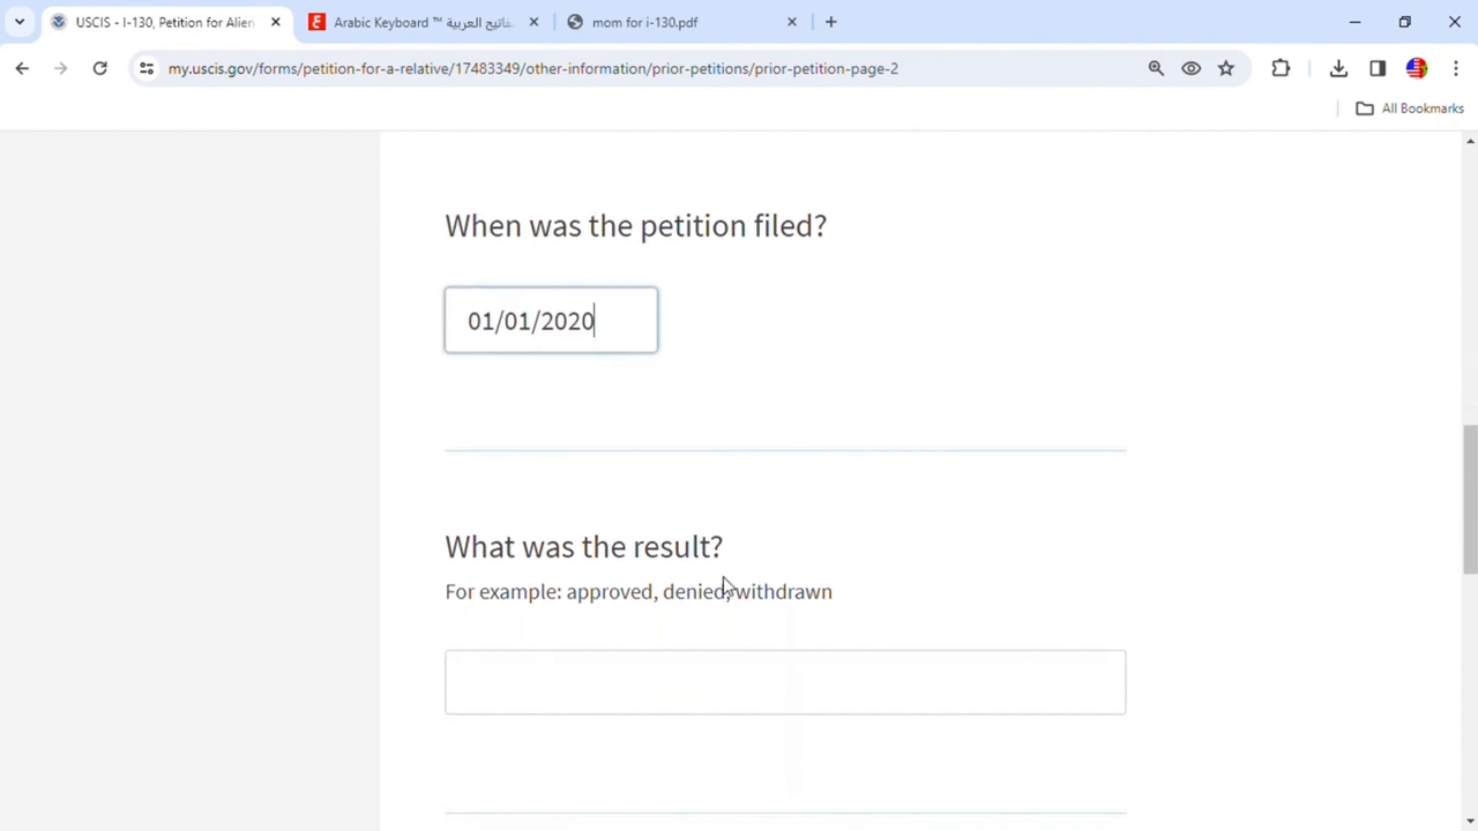
left_click(575, 691)
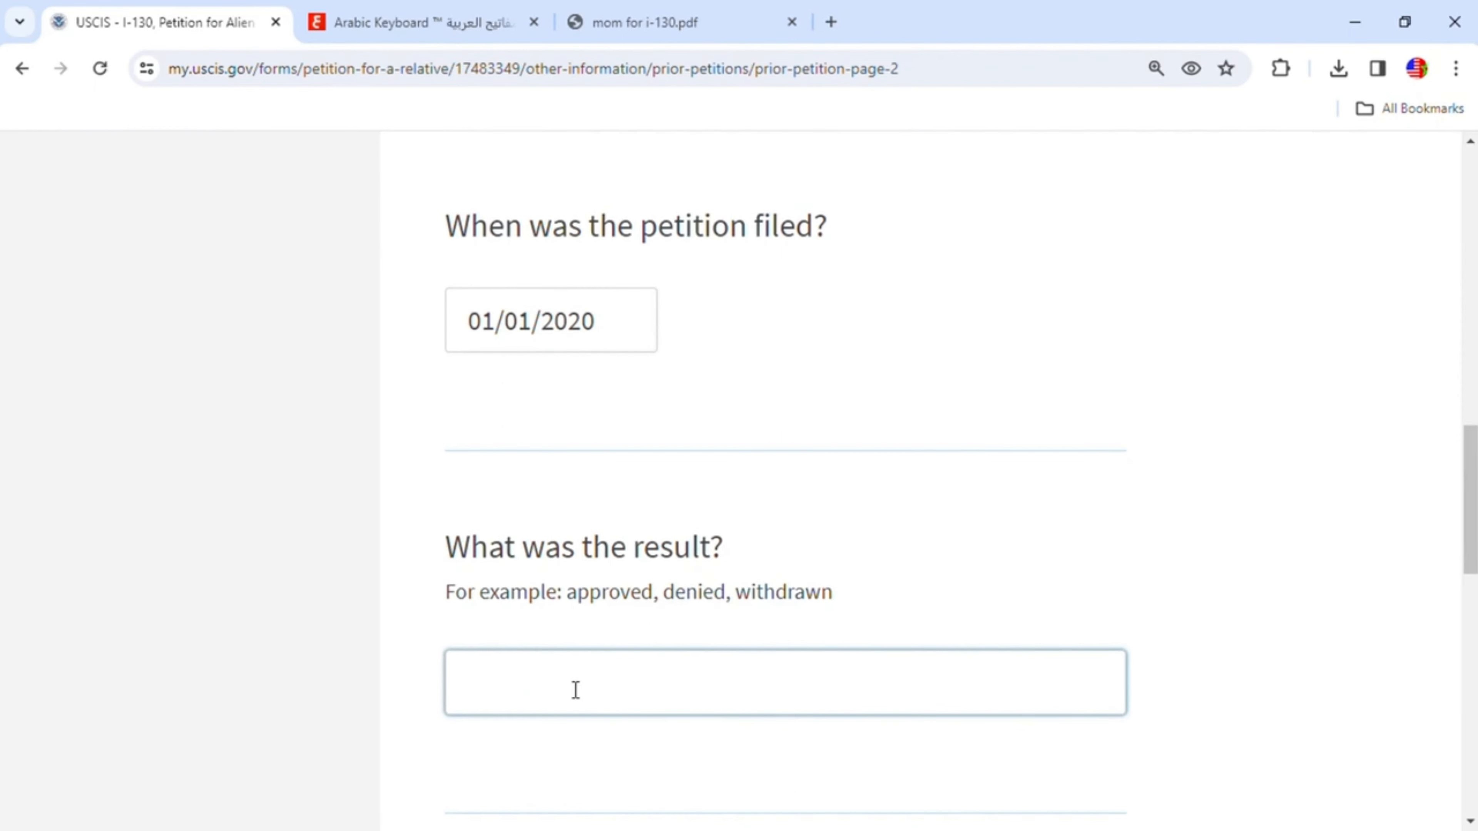
type("Approved")
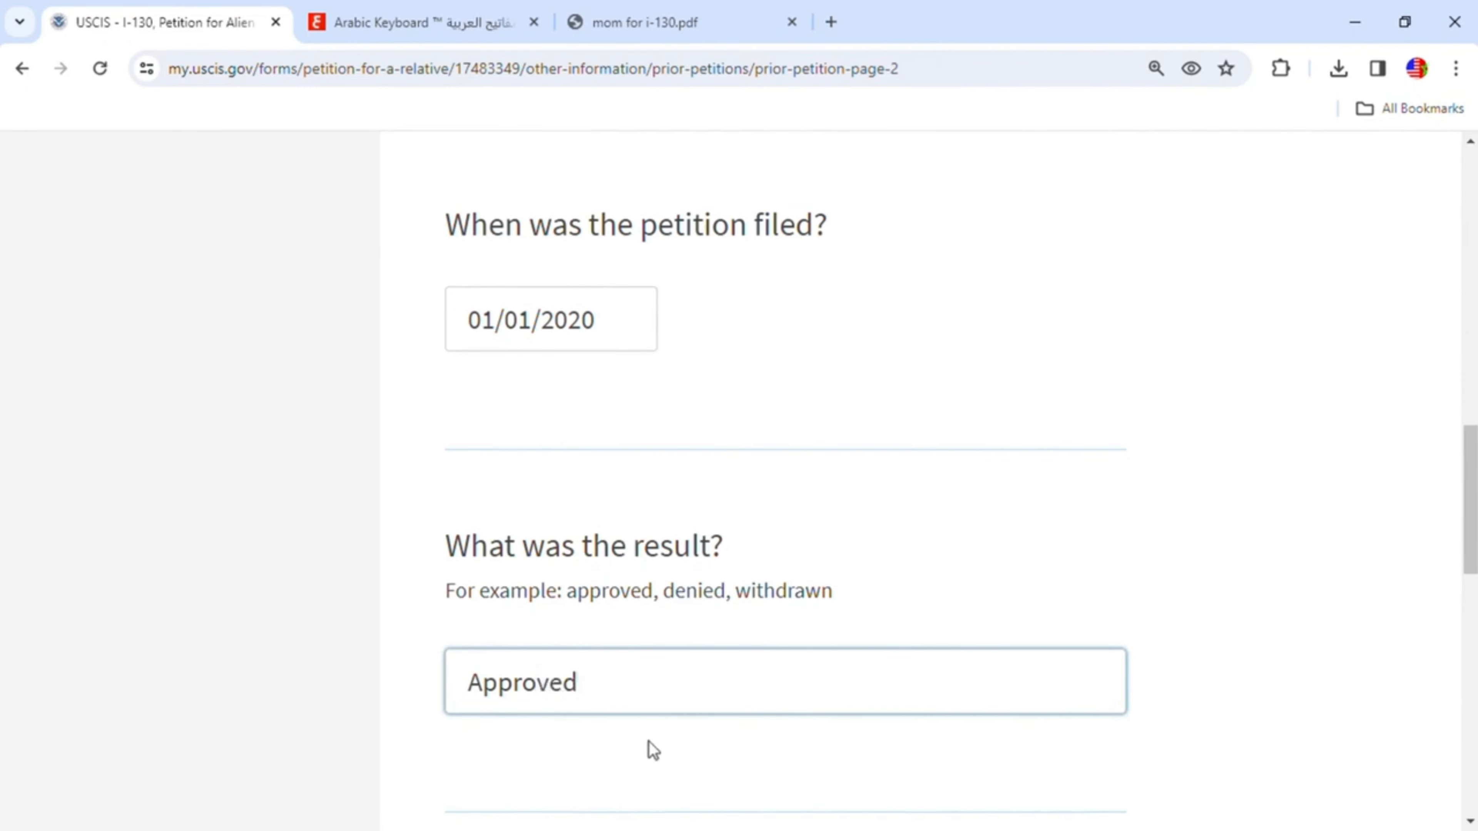
scroll(832, 620, "down", 5)
left_click(1077, 612)
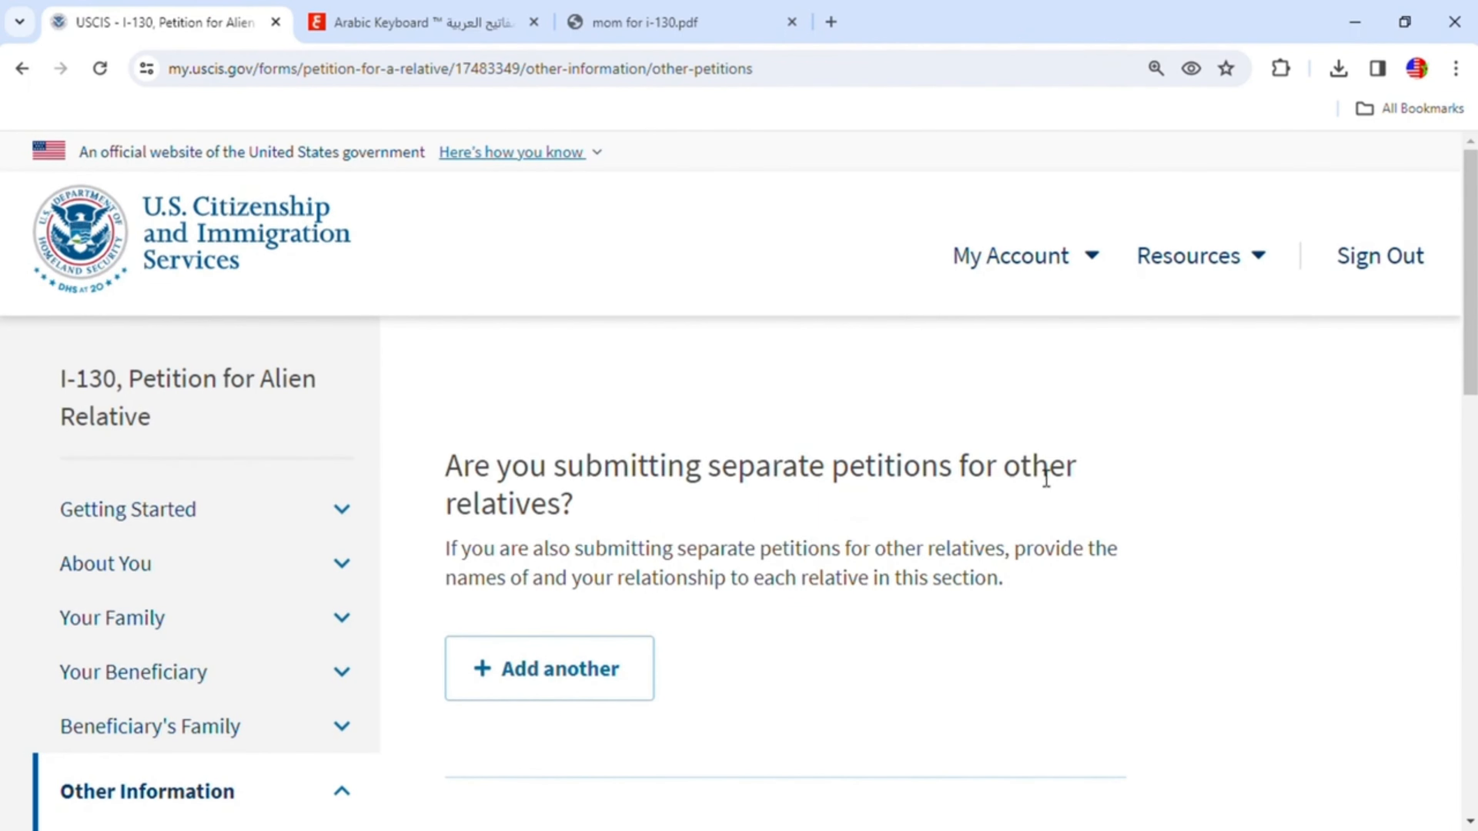
scroll(917, 654, "down", 3)
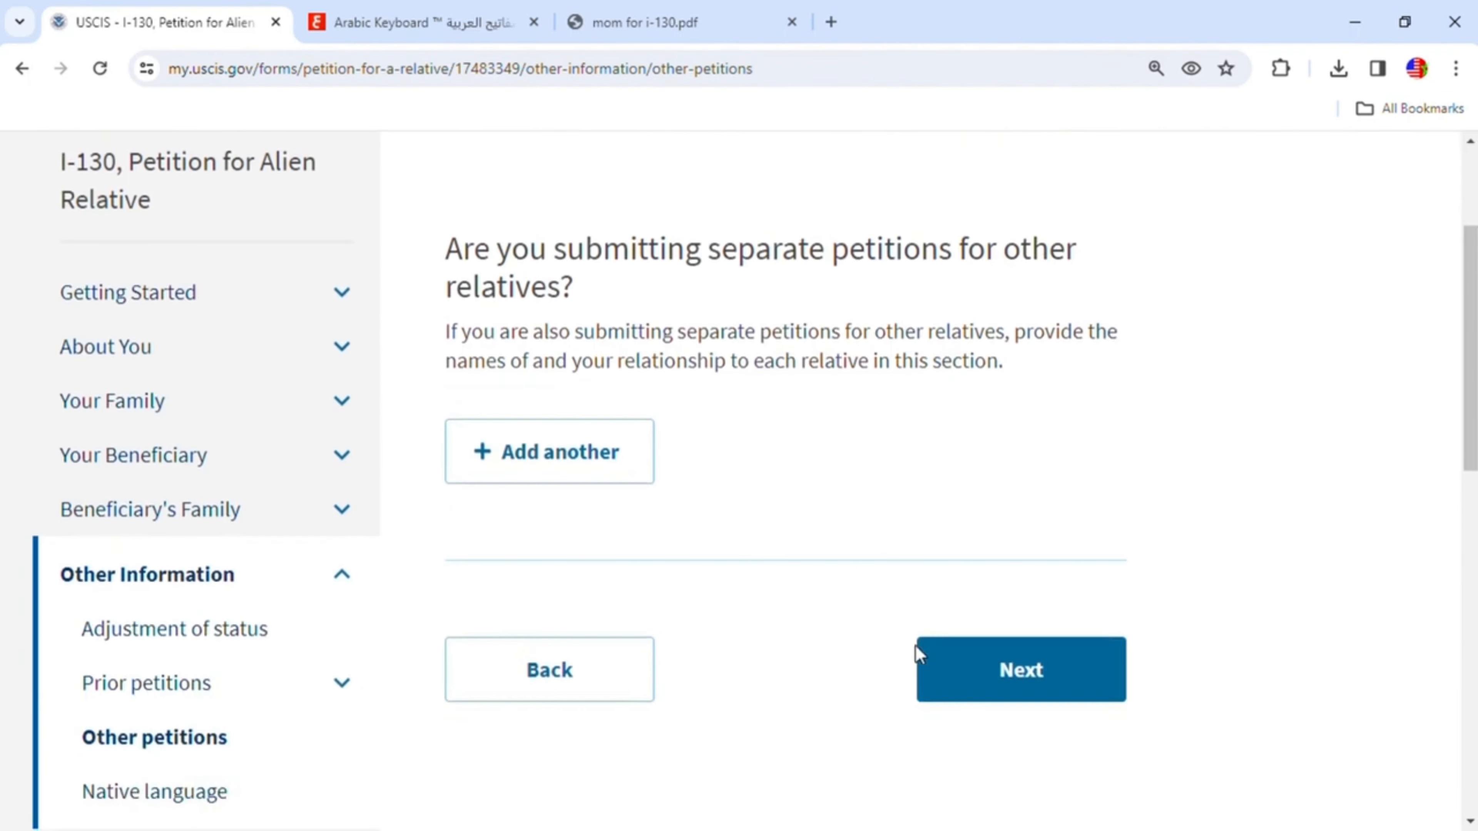
- Continue past the separate petitions for other relatives question without adding anyone, and read the native-language upload instructions
left_click(1079, 678)
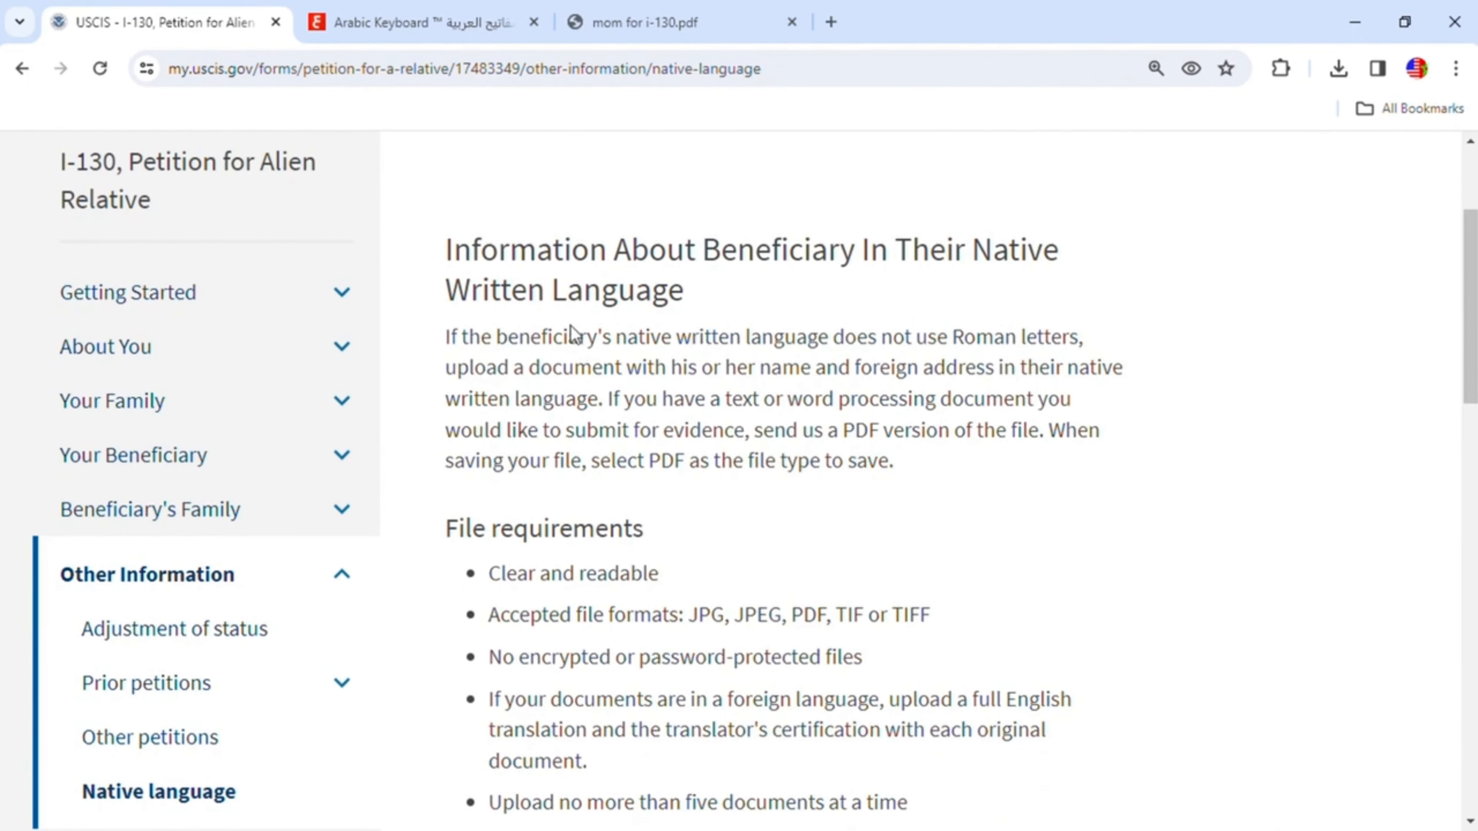
scroll(886, 473, "down", 1)
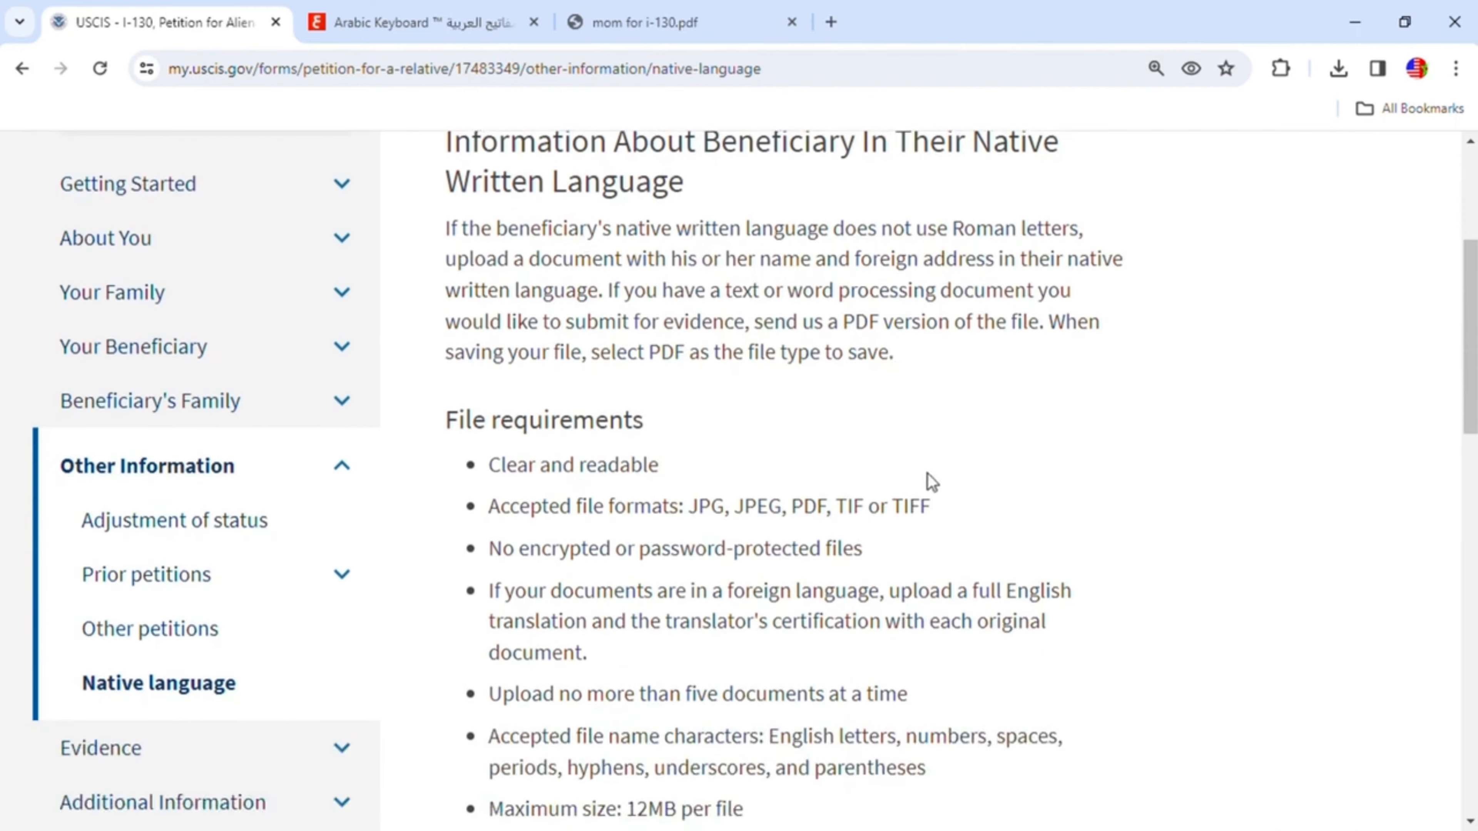
scroll(936, 488, "down", 3)
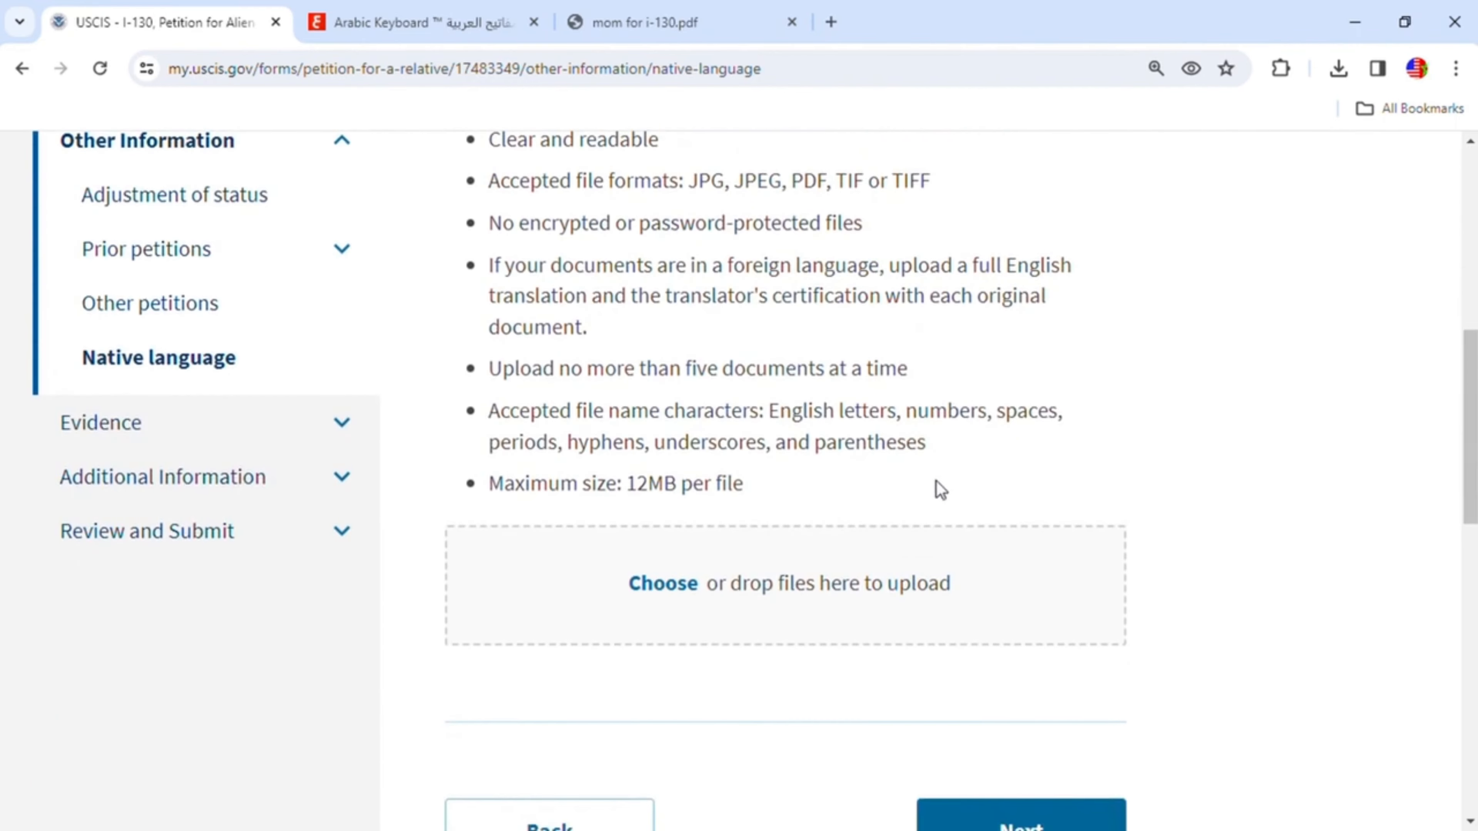
scroll(938, 488, "up", 1)
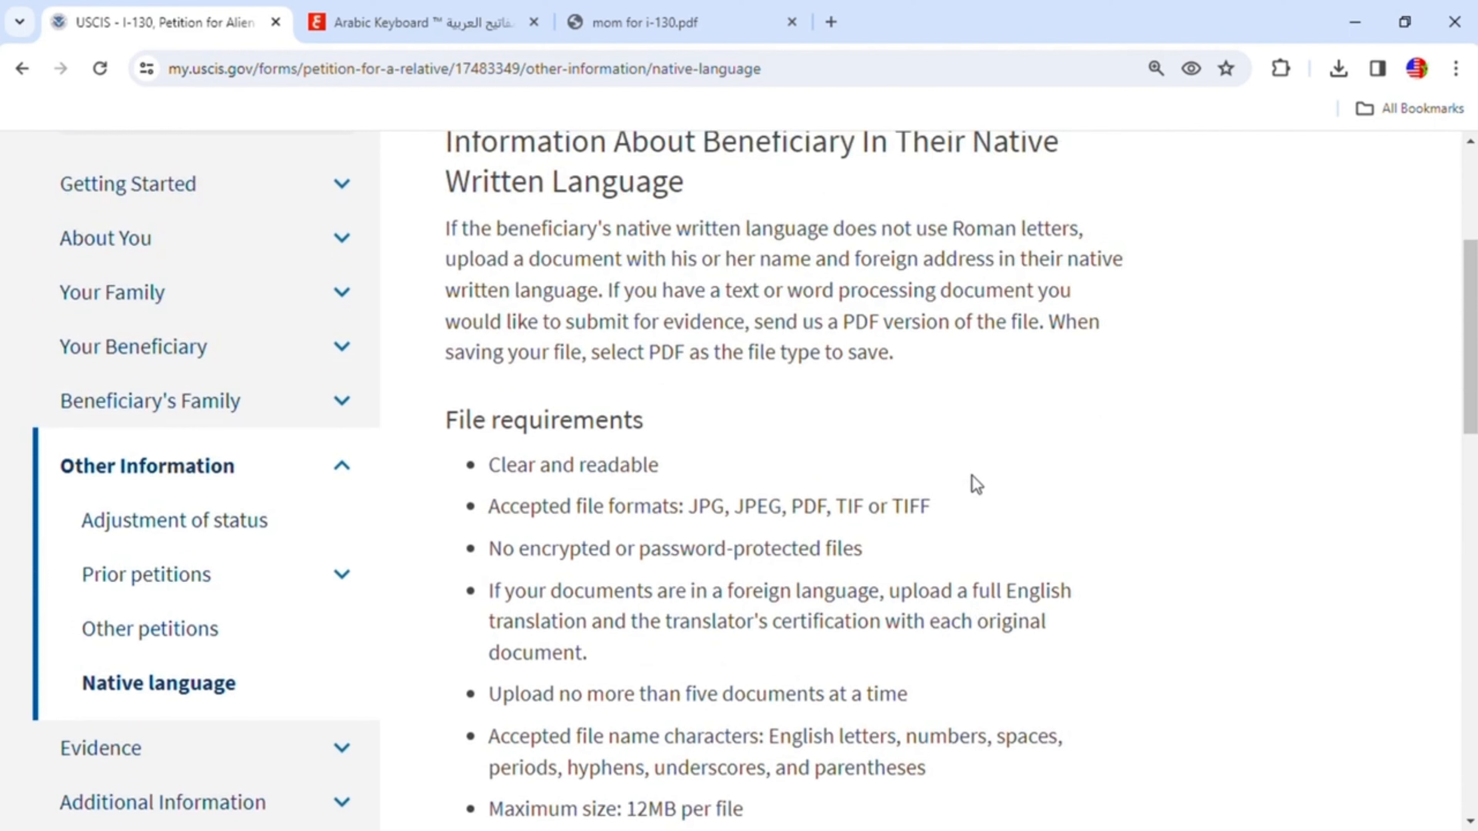
scroll(905, 553, "up", 2)
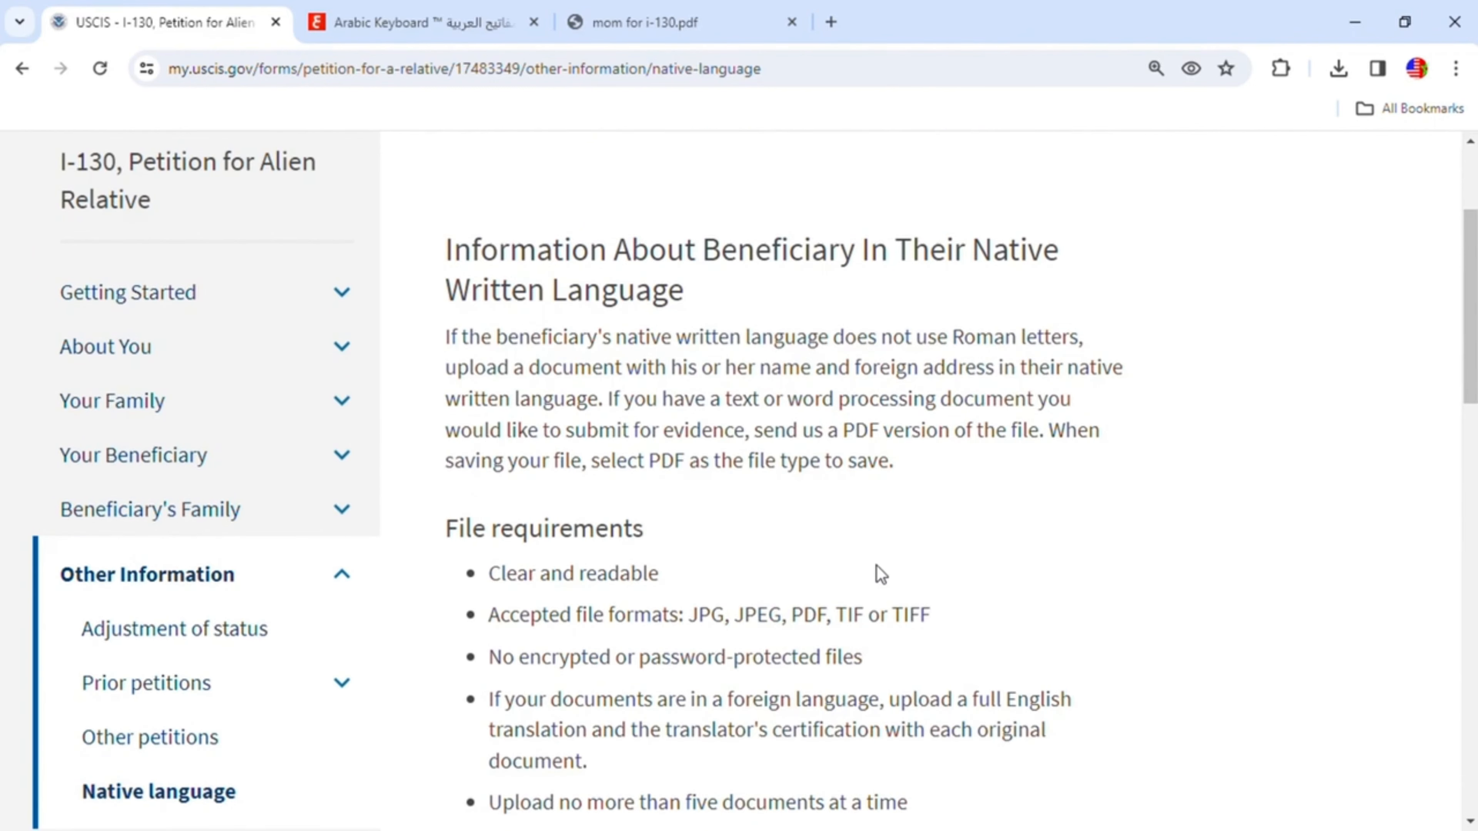
- Check the PDF tab for the beneficiary's name and address in Arabic and the Arabic keyboard tab, then return to the form
left_click(627, 28)
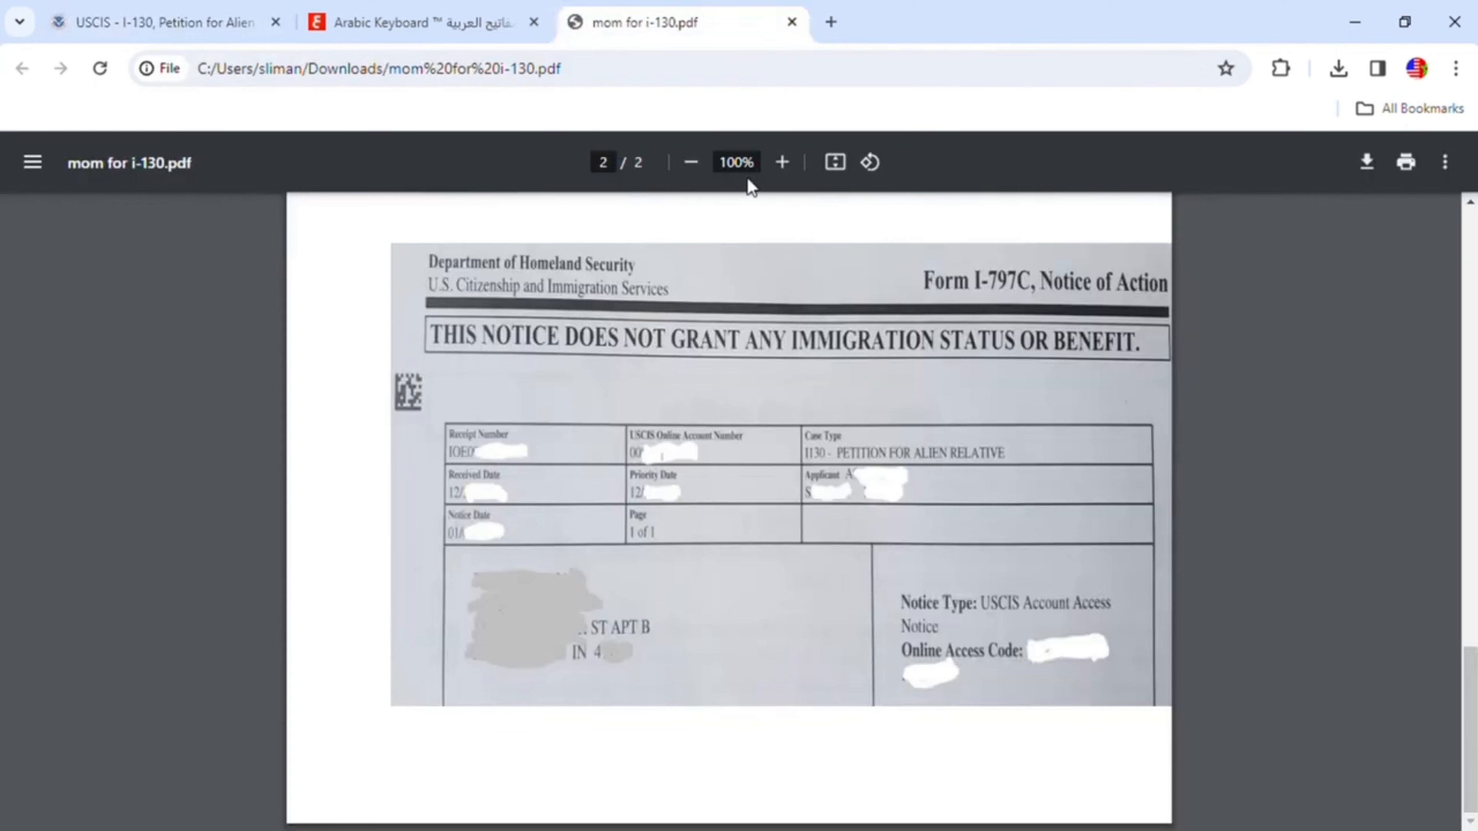
scroll(1139, 525, "up", 12)
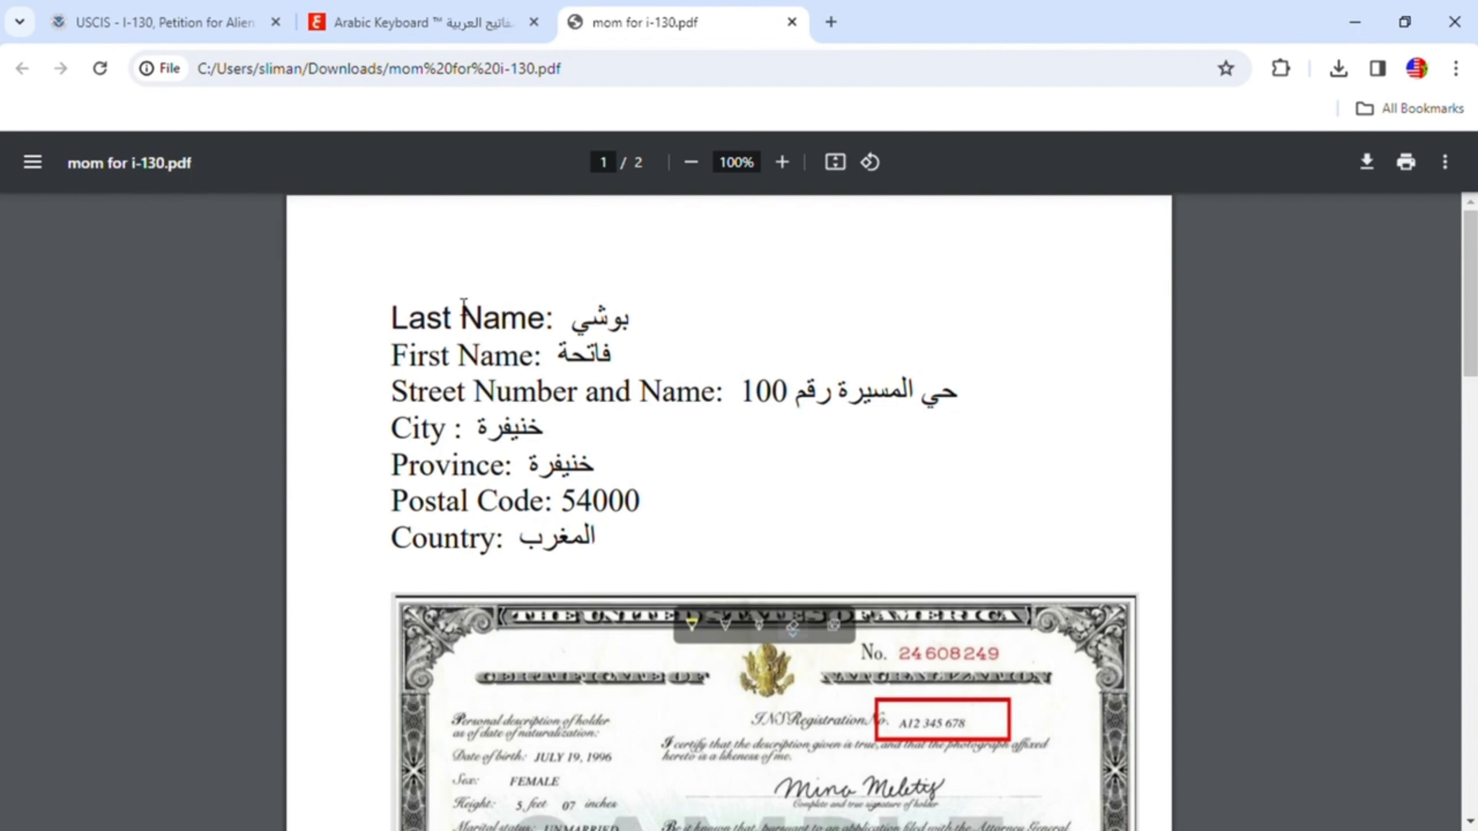
left_click(212, 23)
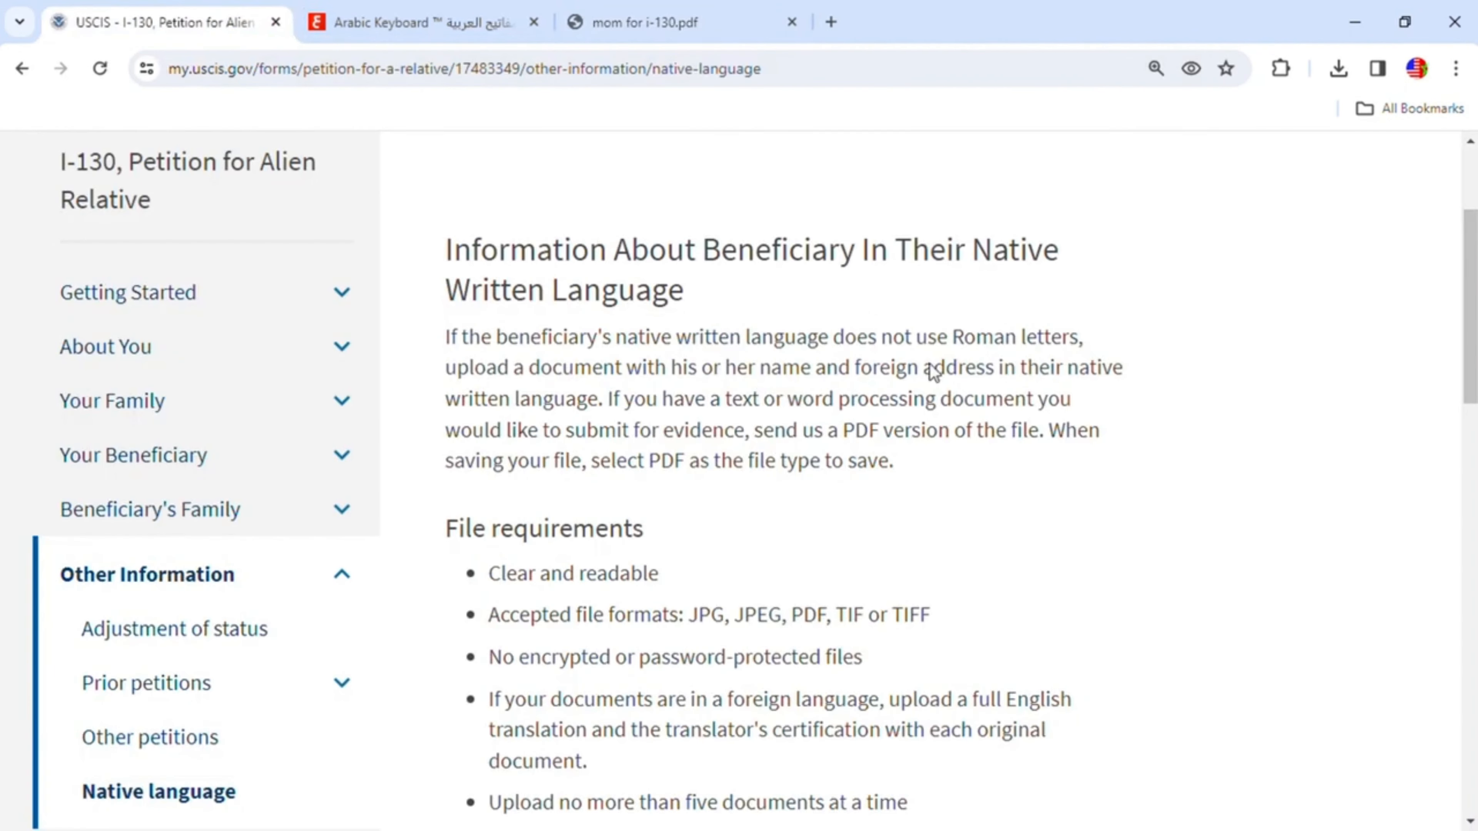
left_click(471, 30)
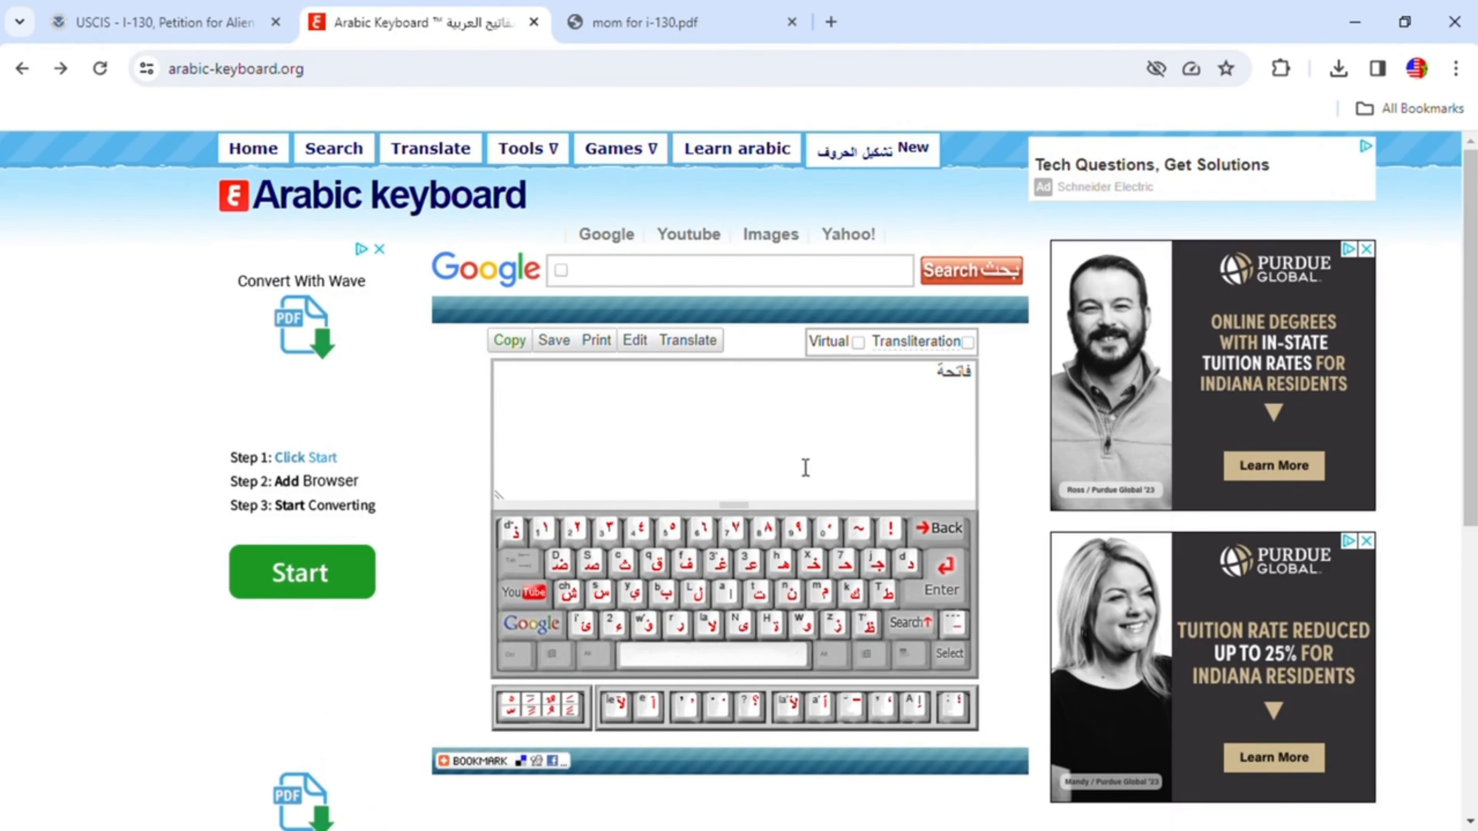
left_click(169, 25)
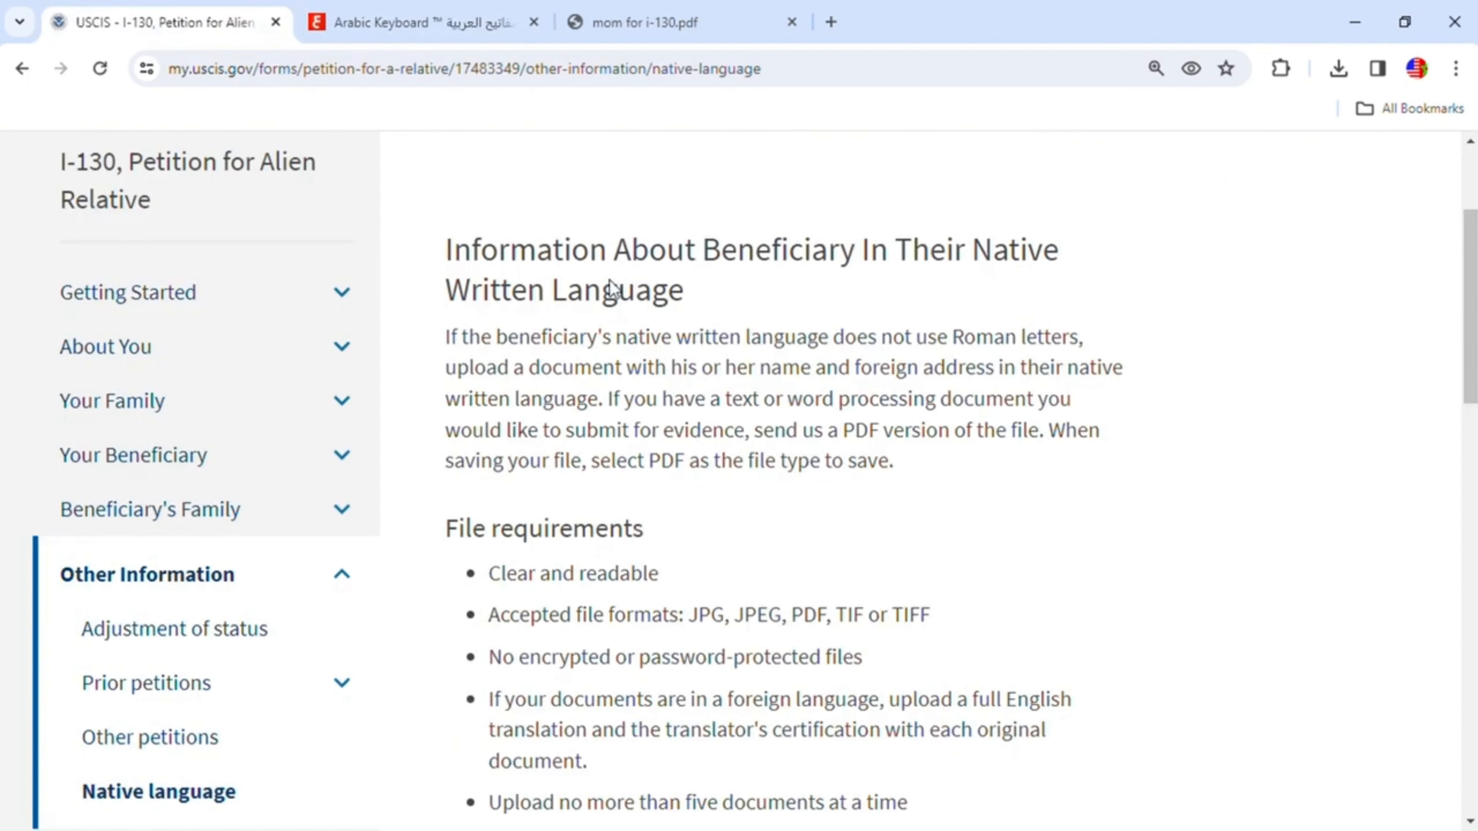
- Upload the beneficiary's name and address document in the native language and continue to the Proof of U.S. Citizenship evidence page
scroll(907, 489, "down", 5)
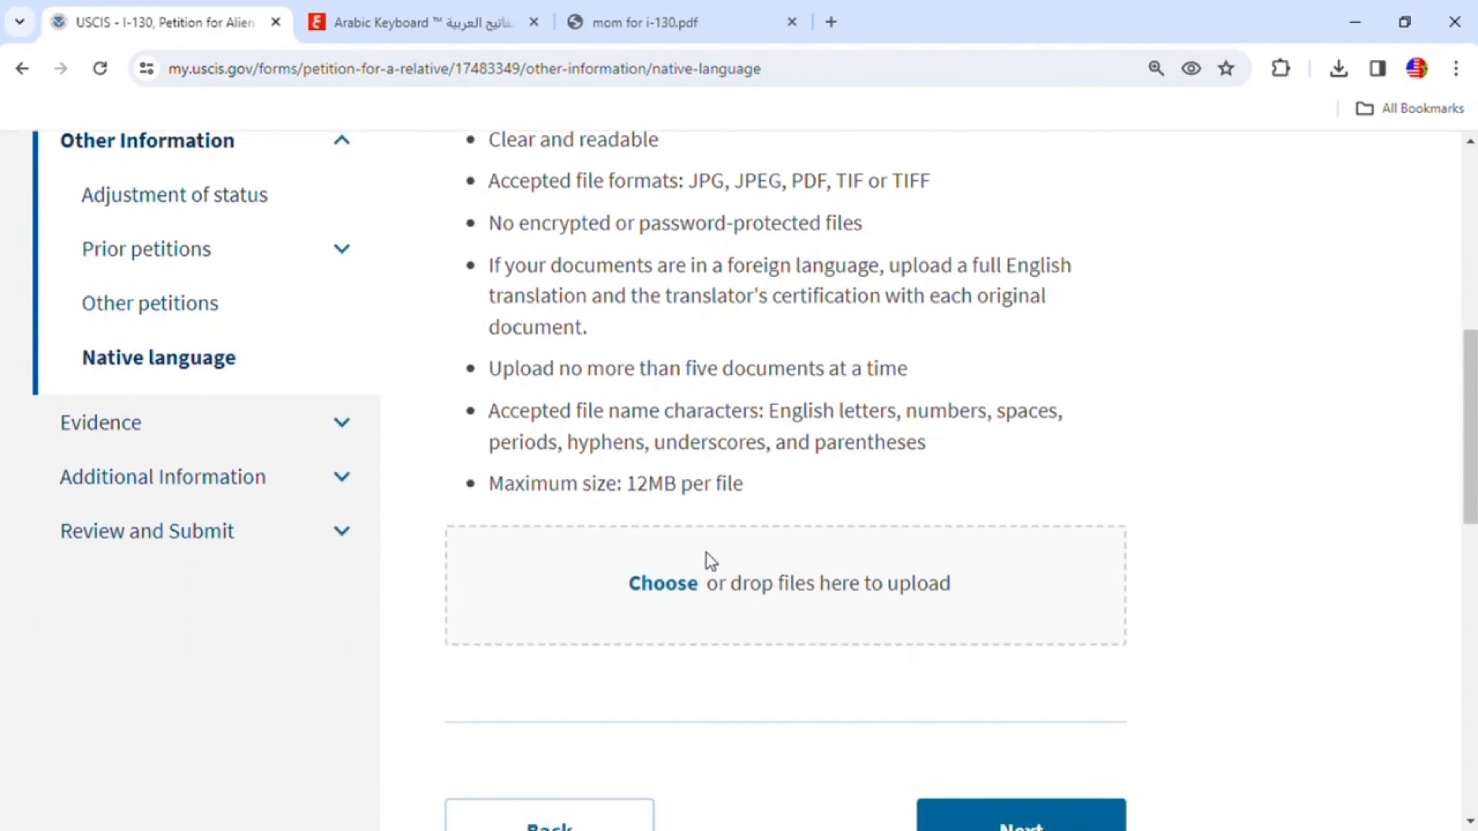
left_click(663, 585)
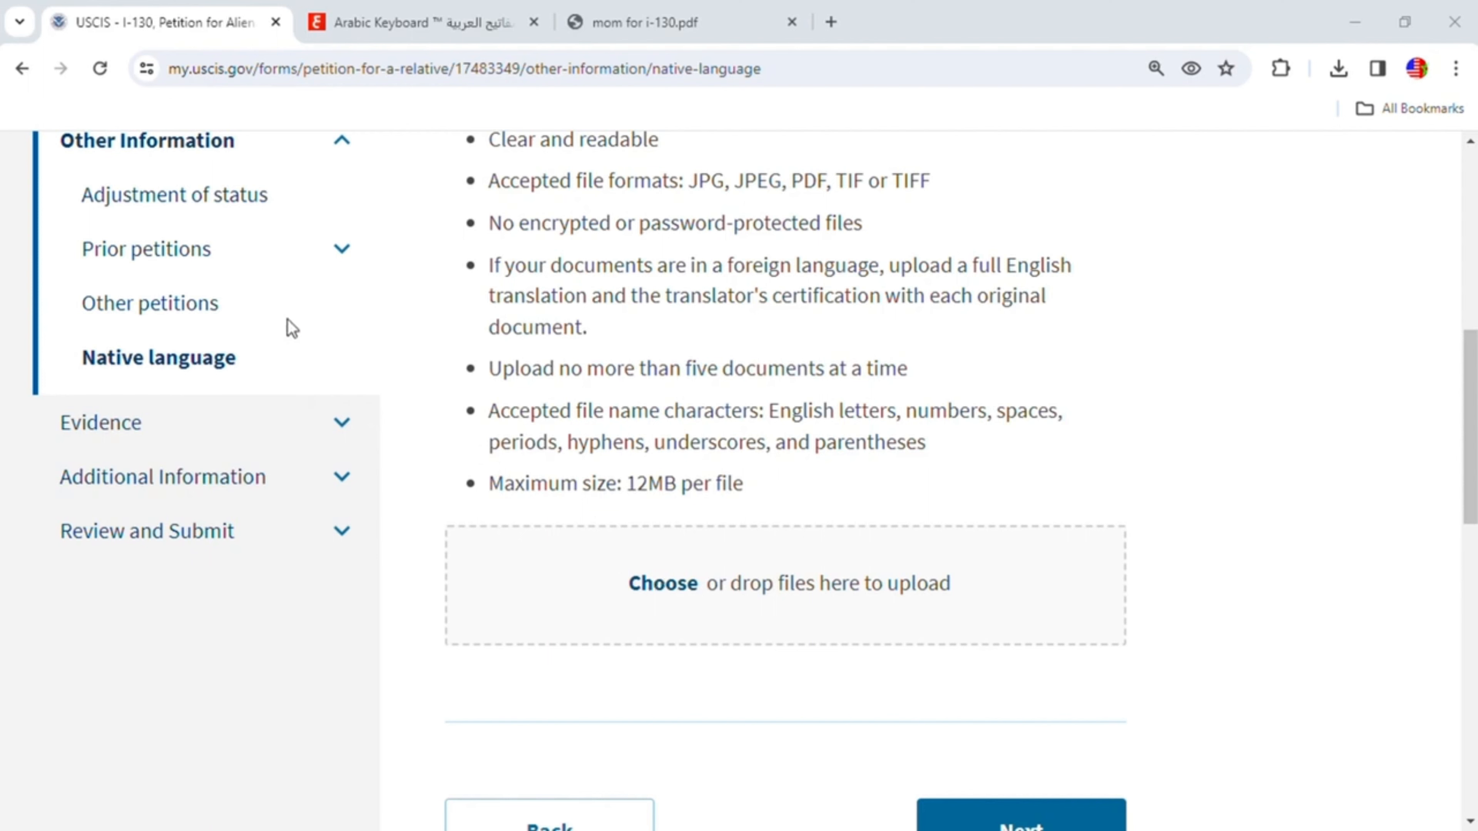
left_click(920, 505)
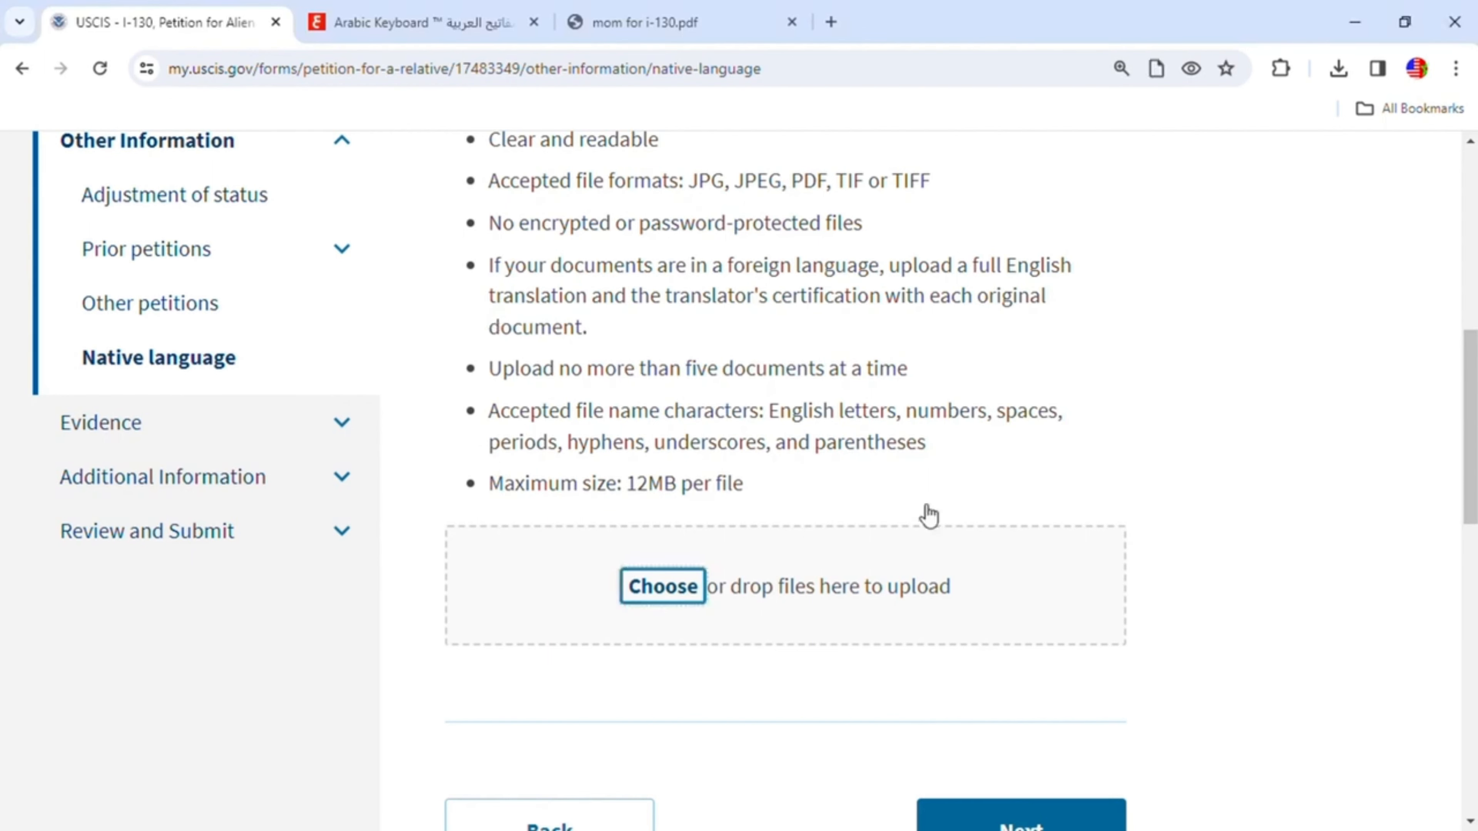
scroll(1307, 613, "down", 3)
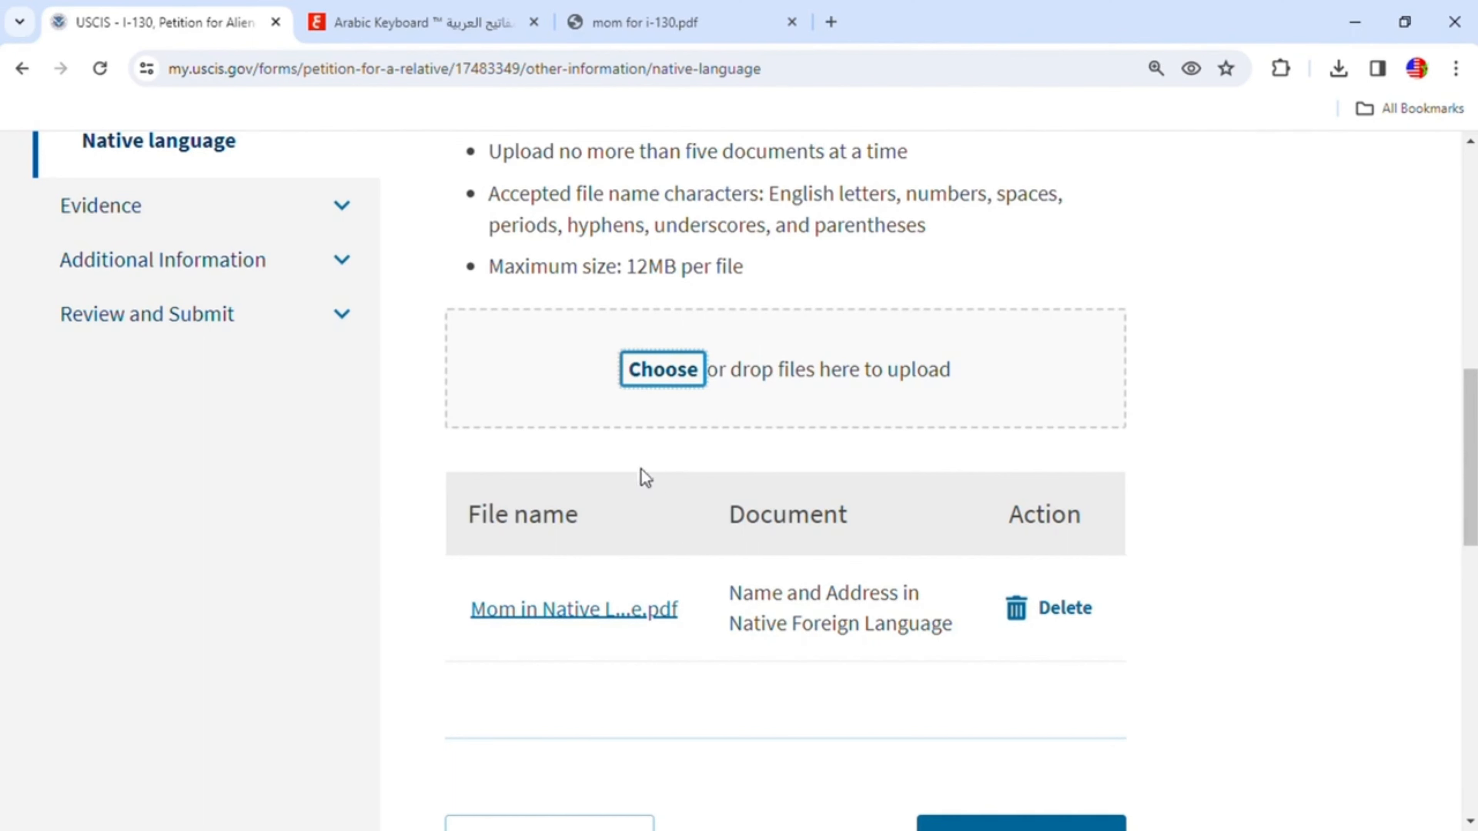
scroll(1115, 677, "down", 4)
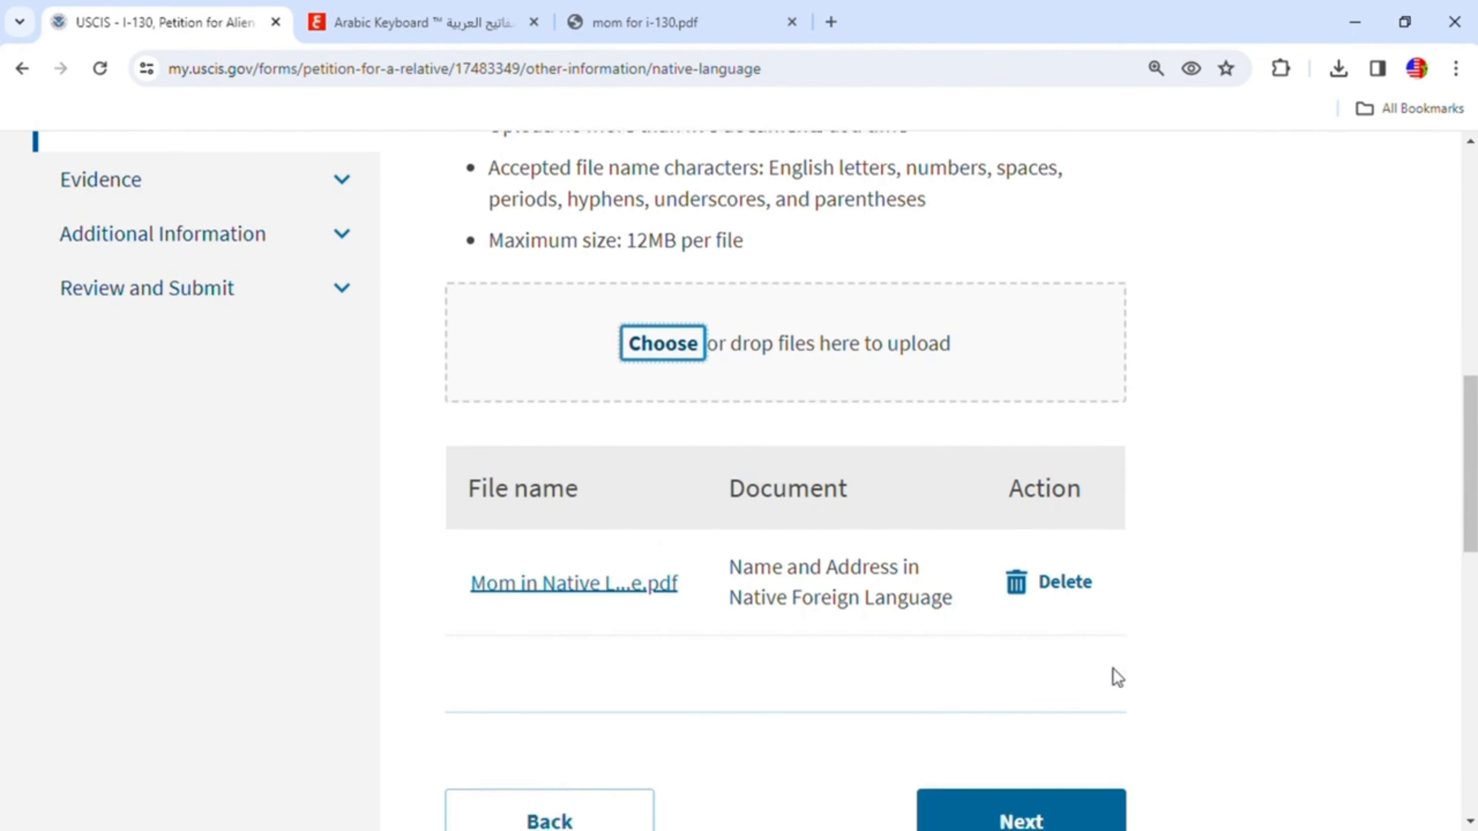
left_click(1009, 637)
scroll(993, 580, "down", 2)
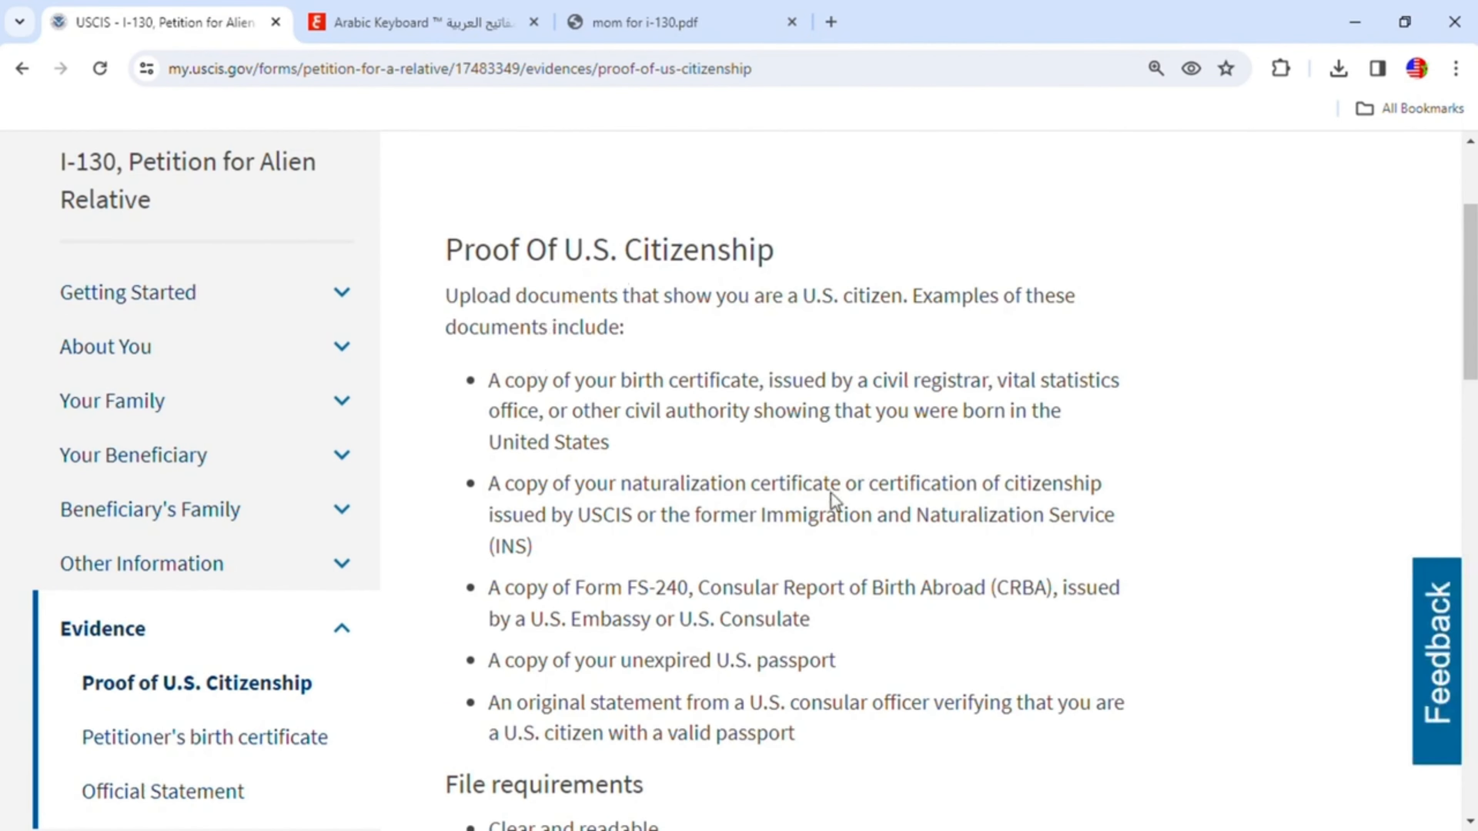
scroll(816, 497, "down", 1)
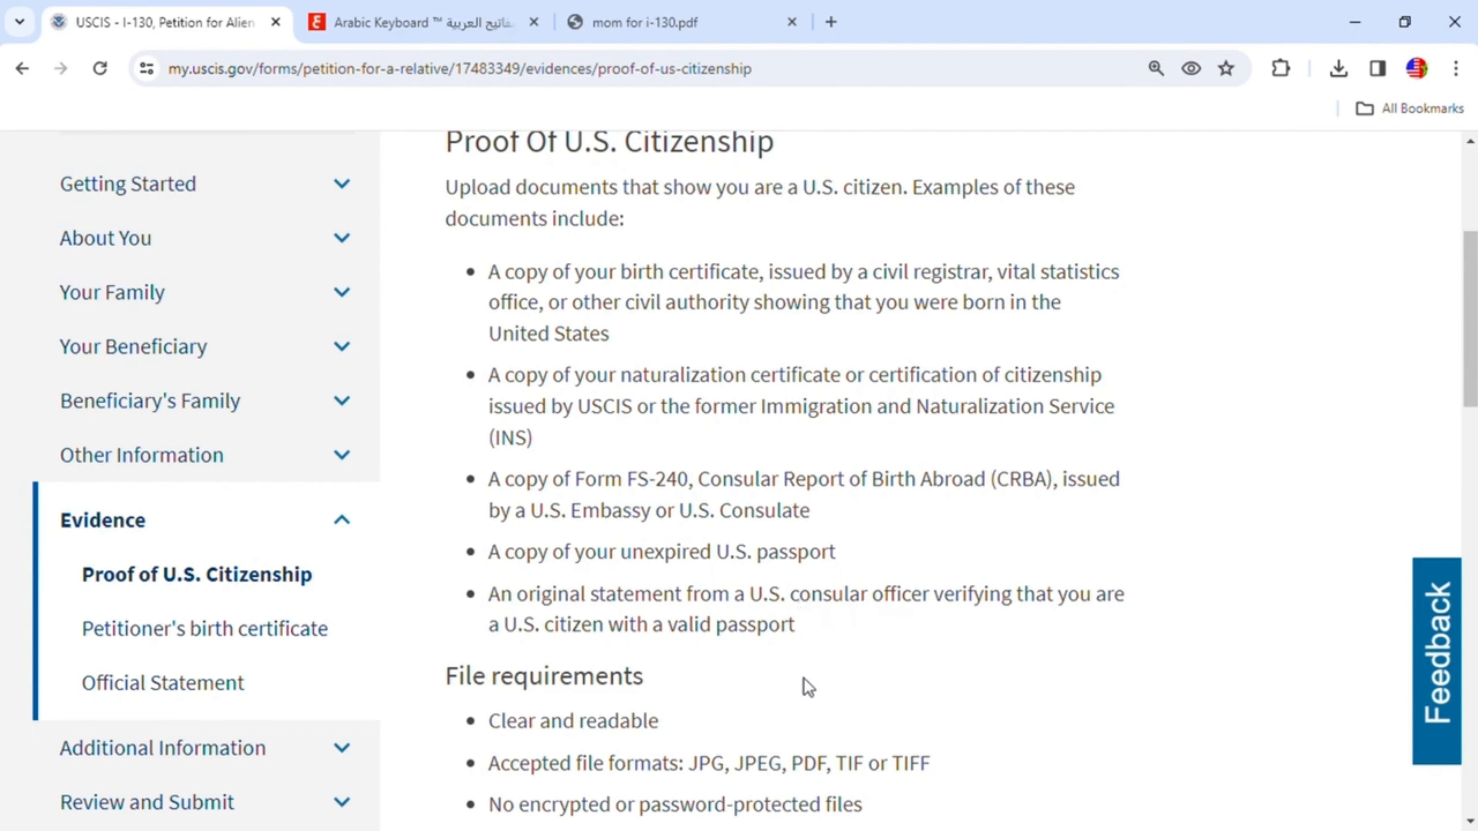
- Upload the passport 001.jpg image as proof of U.S. citizenship
scroll(804, 643, "down", 5)
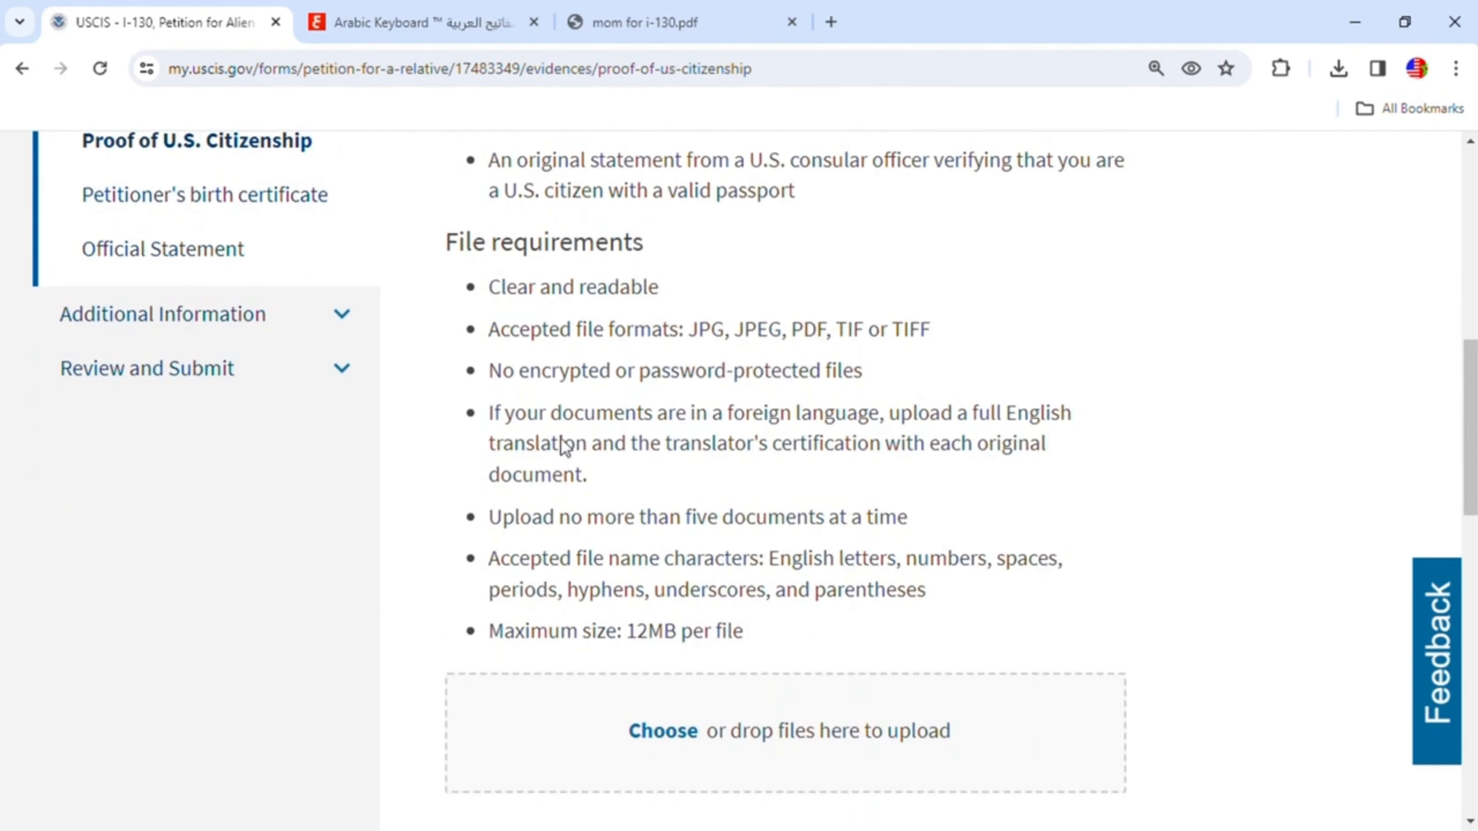
left_click(657, 731)
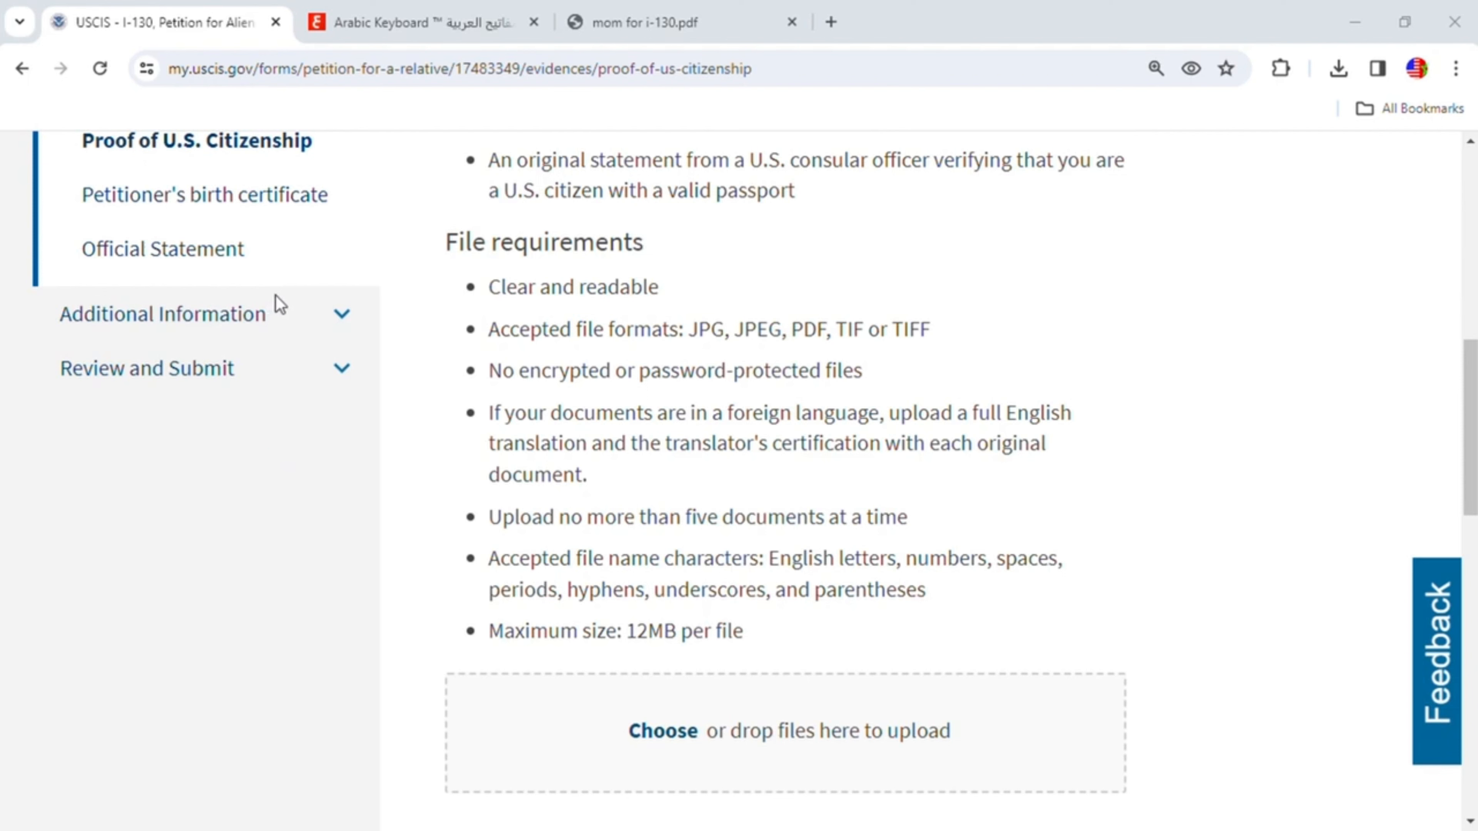
double_click(481, 311)
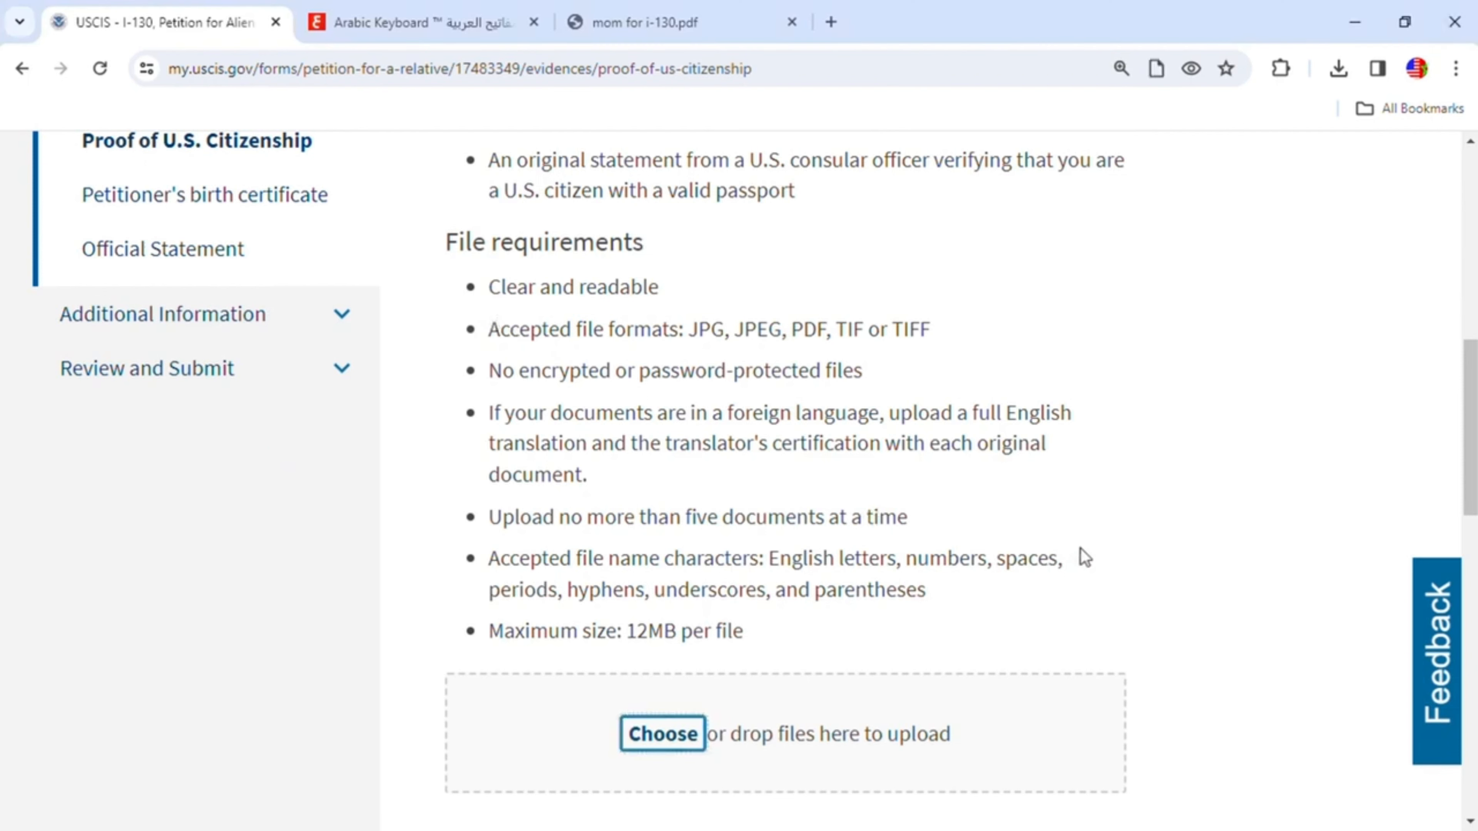
scroll(1000, 576, "down", 5)
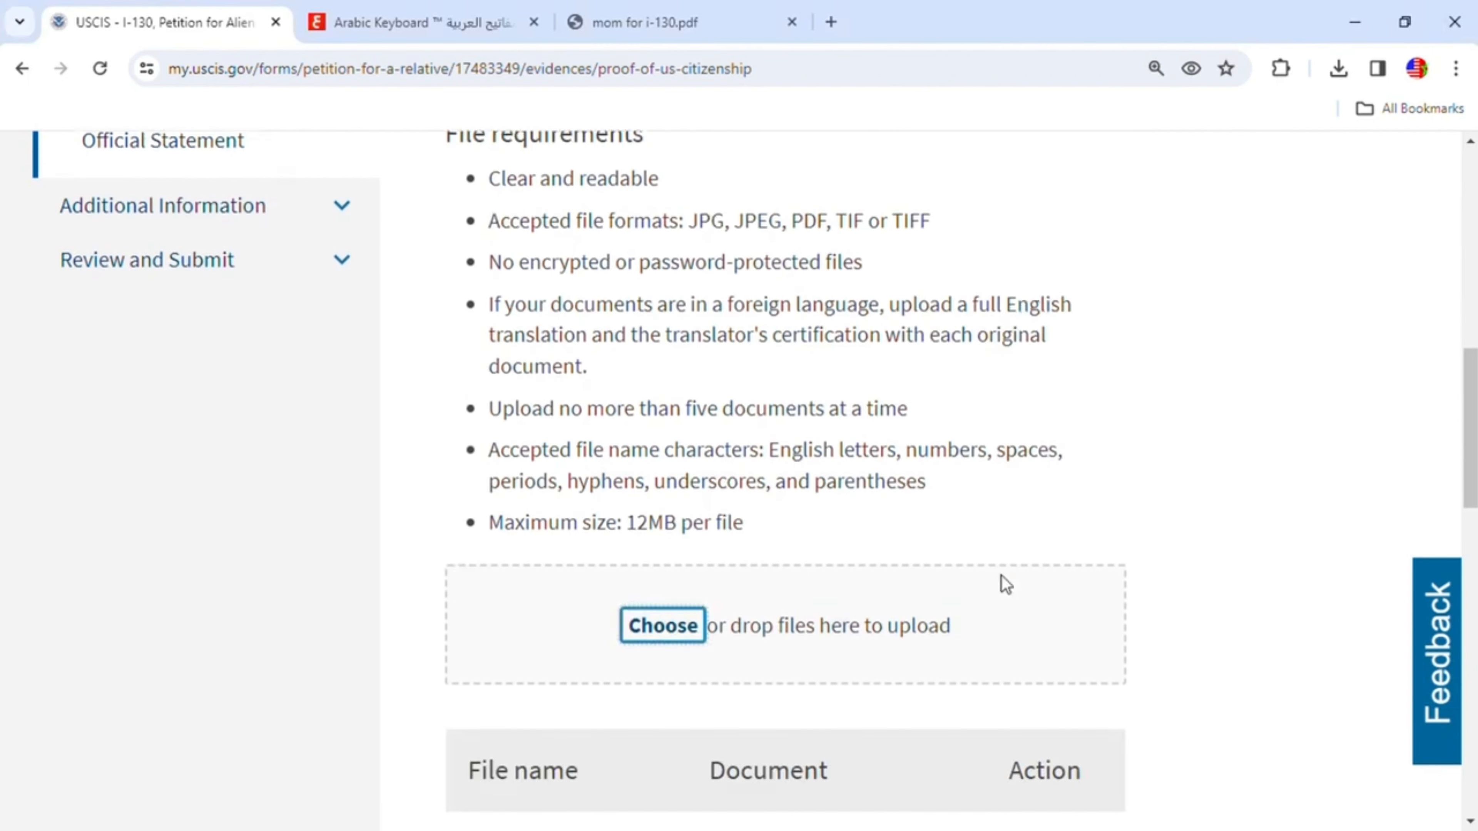
- Set the passport file's document type to U.S. Passport and continue to the petitioner's birth certificate page
left_click(890, 556)
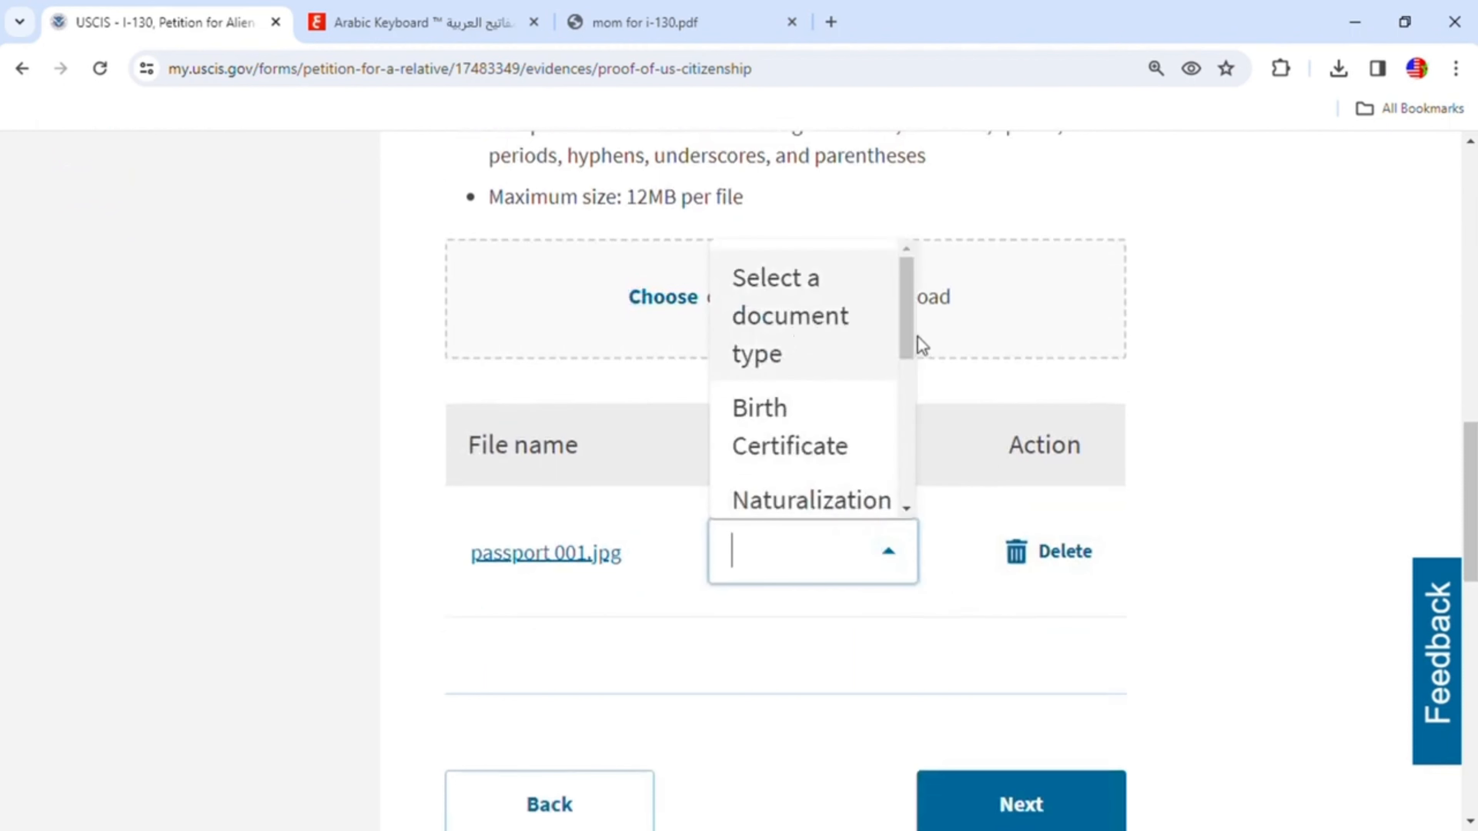
left_click_drag(903, 334, 944, 482)
left_click(820, 441)
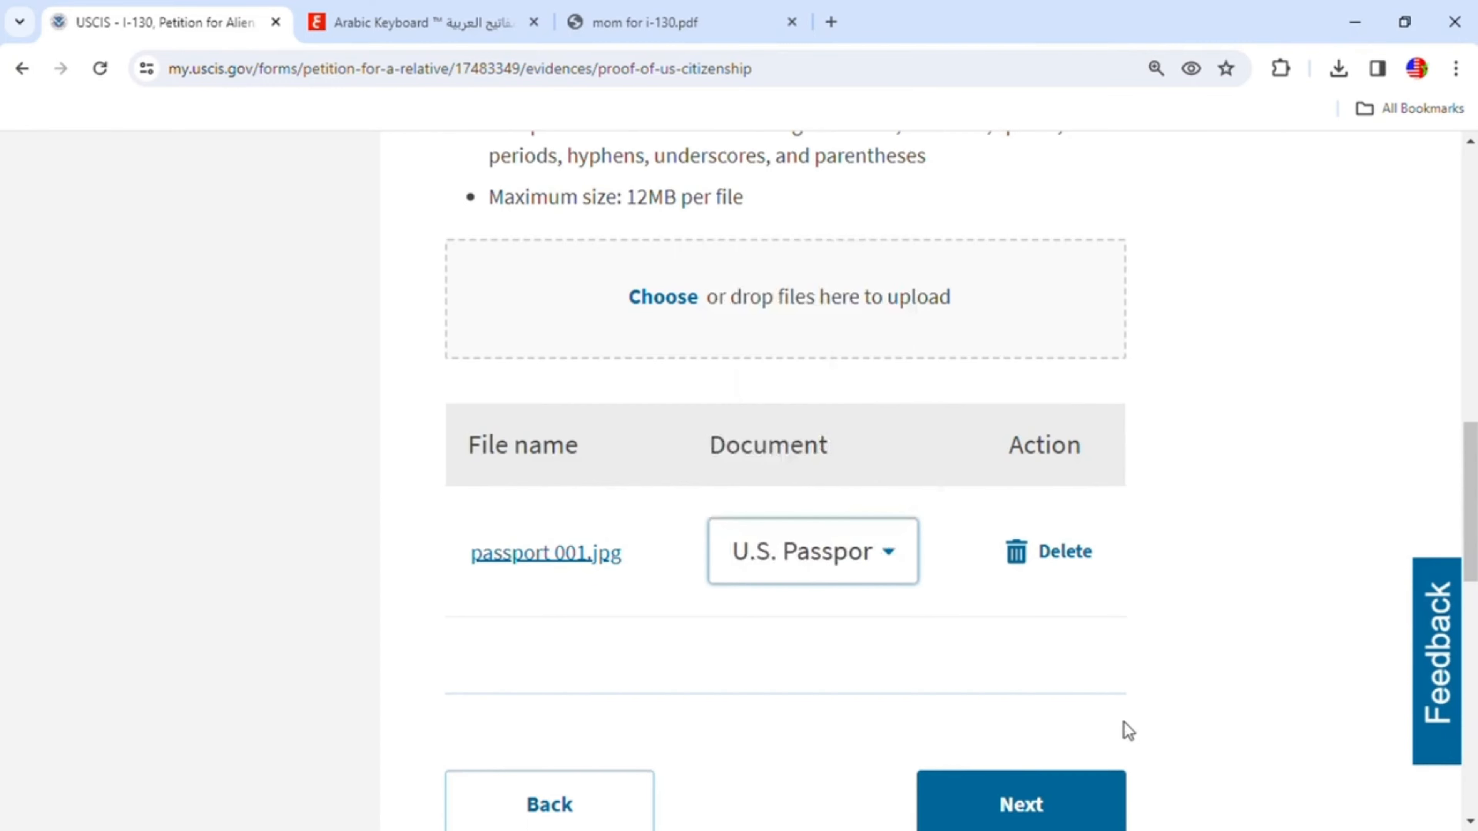
scroll(1125, 723, "down", 5)
left_click(1002, 489)
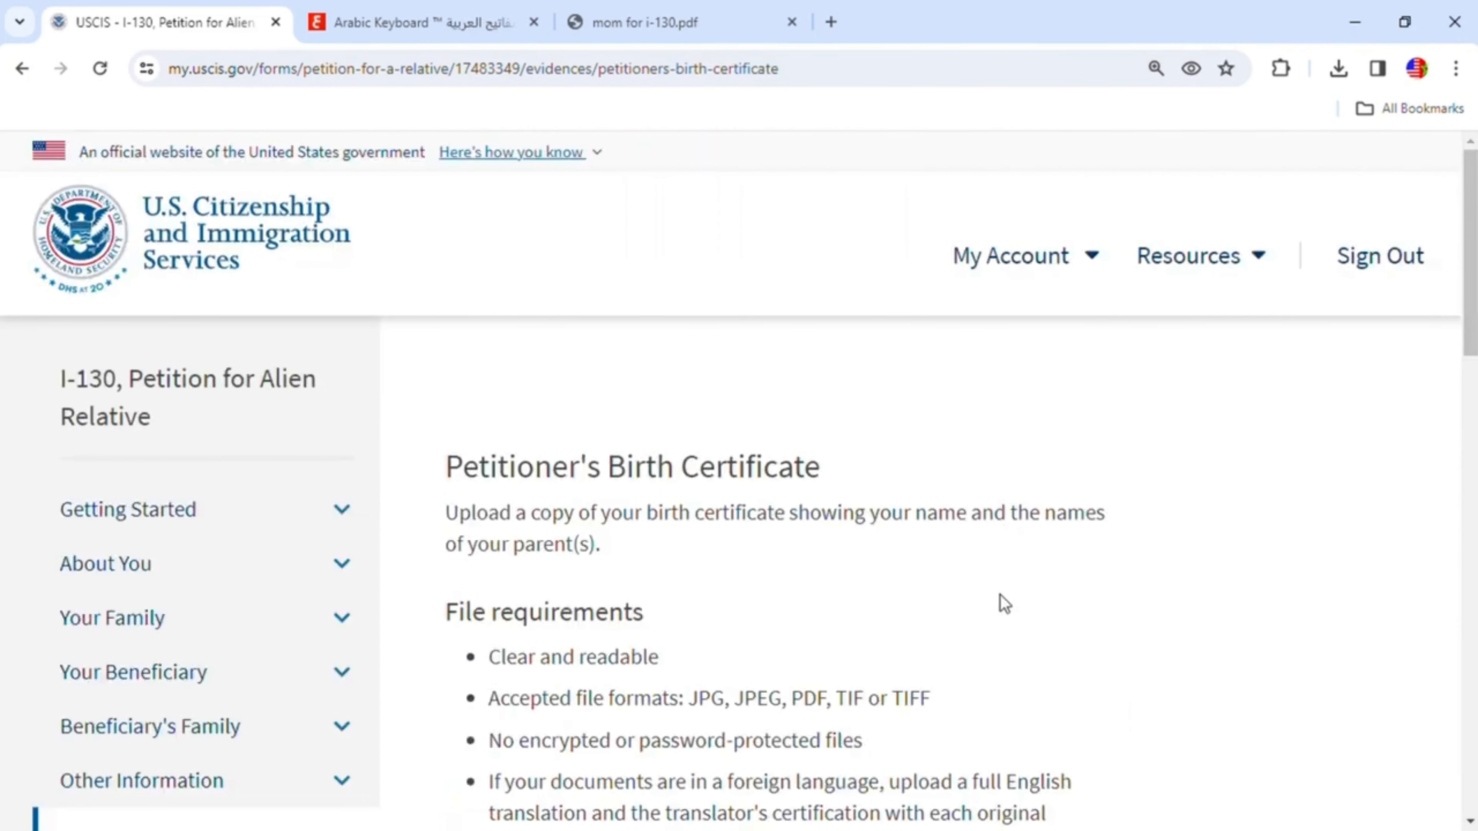
- Upload the petitioner's birth certificate PDF
scroll(1039, 541, "down", 3)
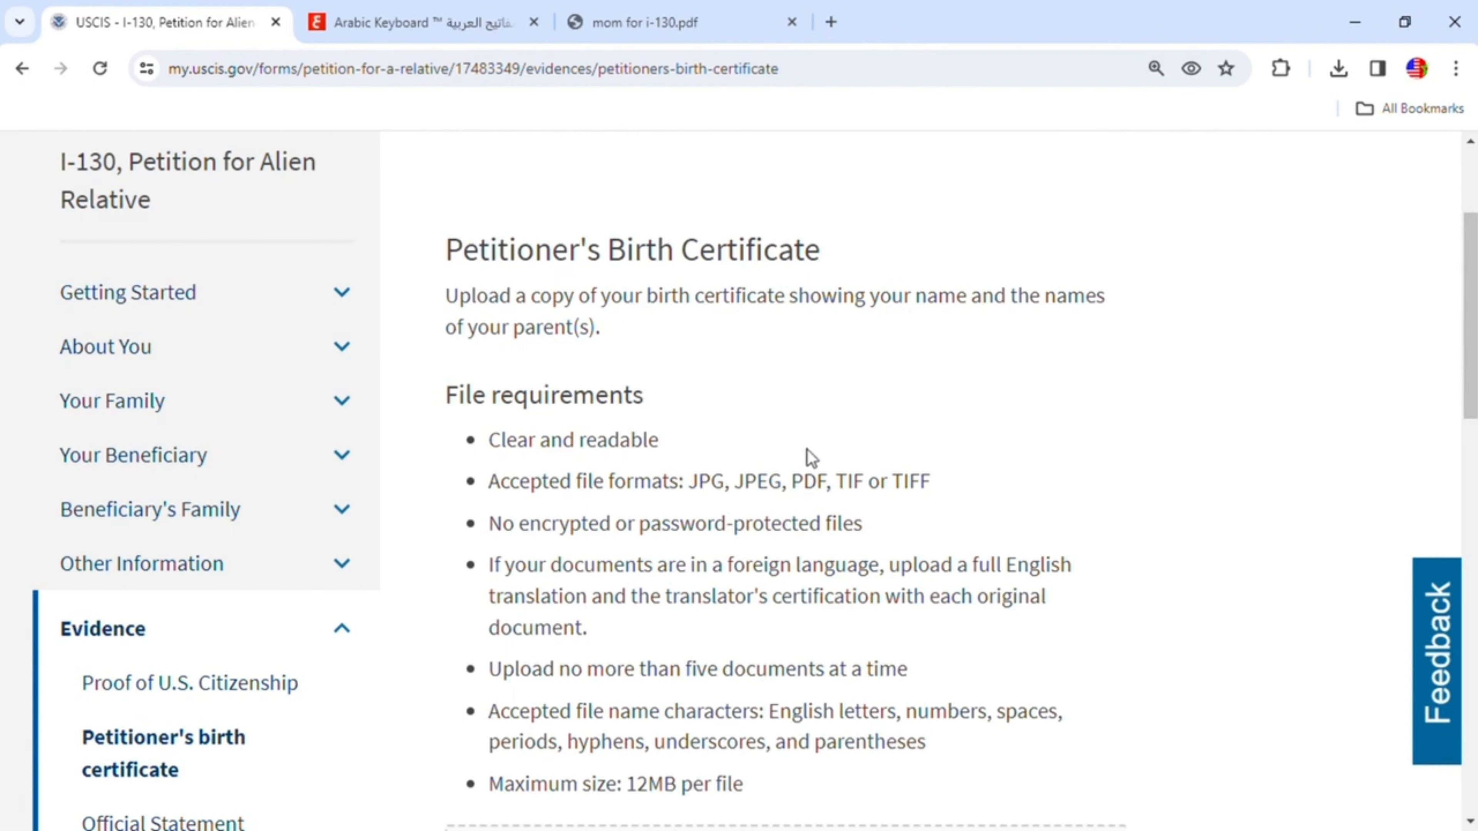
scroll(812, 454, "down", 6)
left_click(657, 453)
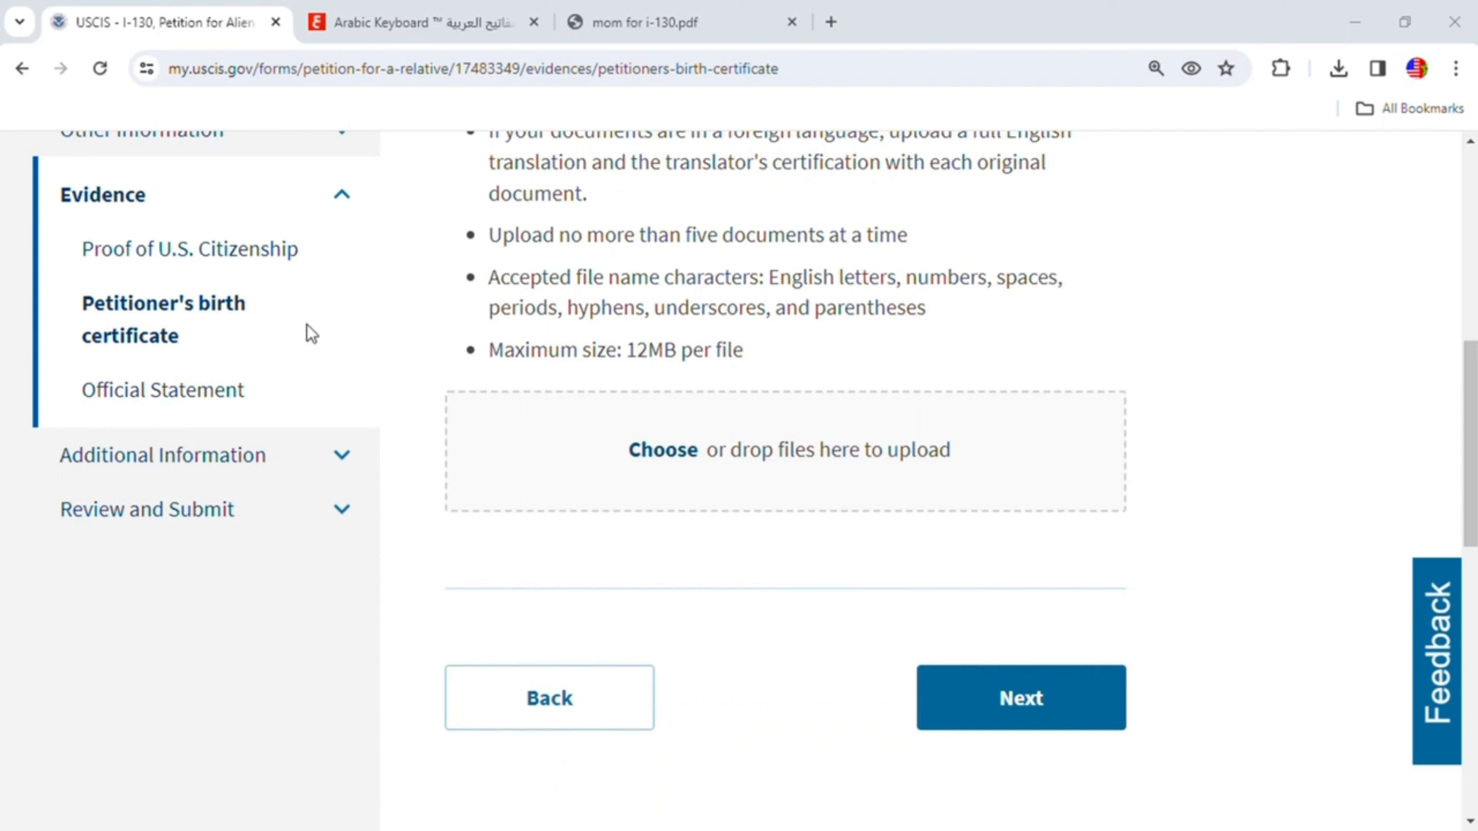
double_click(512, 316)
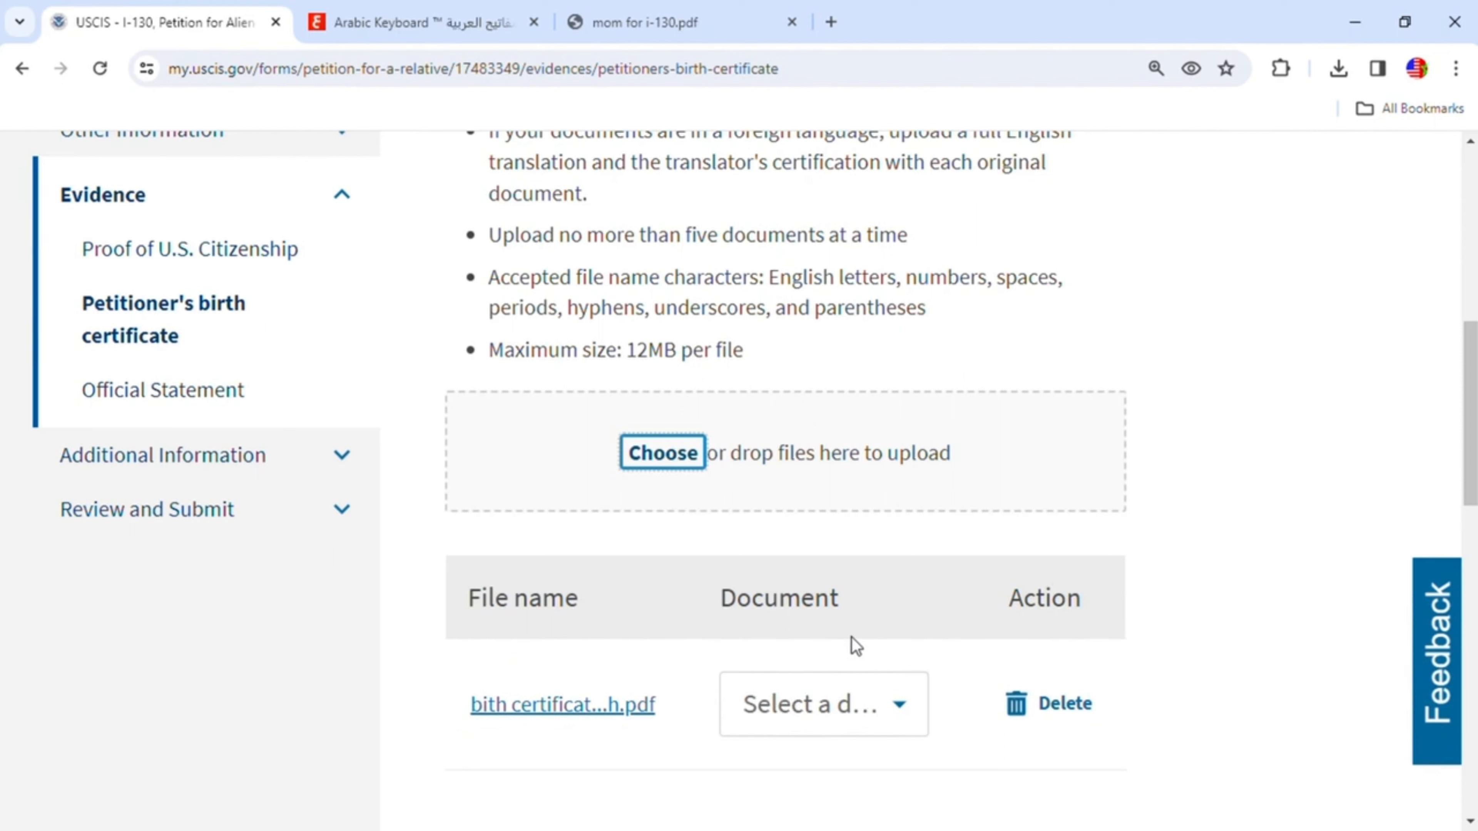
- Set the birth certificate file's document type to Birth Certificate and continue to the Official Statement page
scroll(874, 663, "down", 2)
left_click(884, 623)
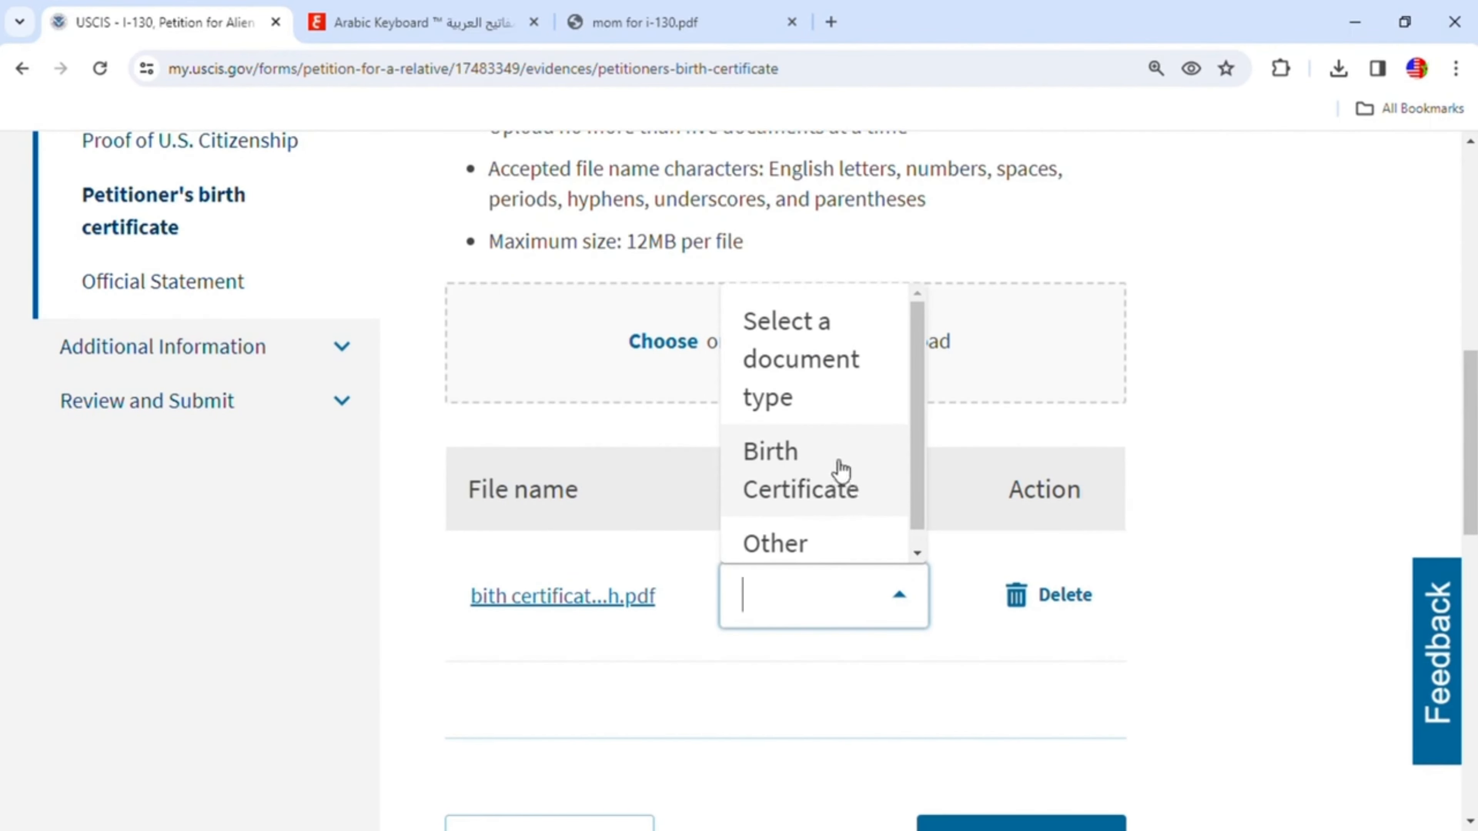
left_click(795, 455)
scroll(1169, 722, "down", 1)
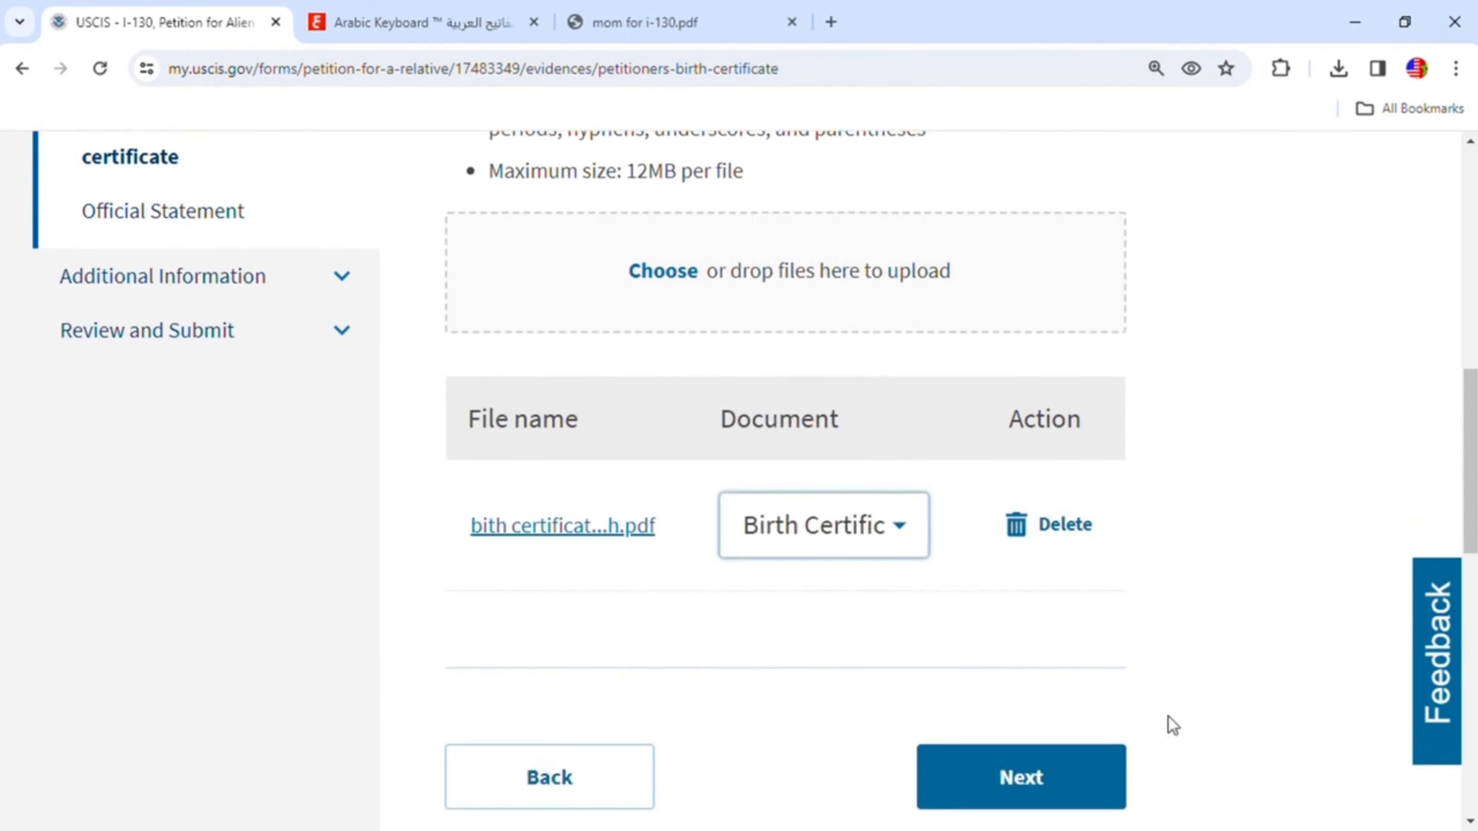
scroll(1168, 717, "down", 2)
left_click(1022, 633)
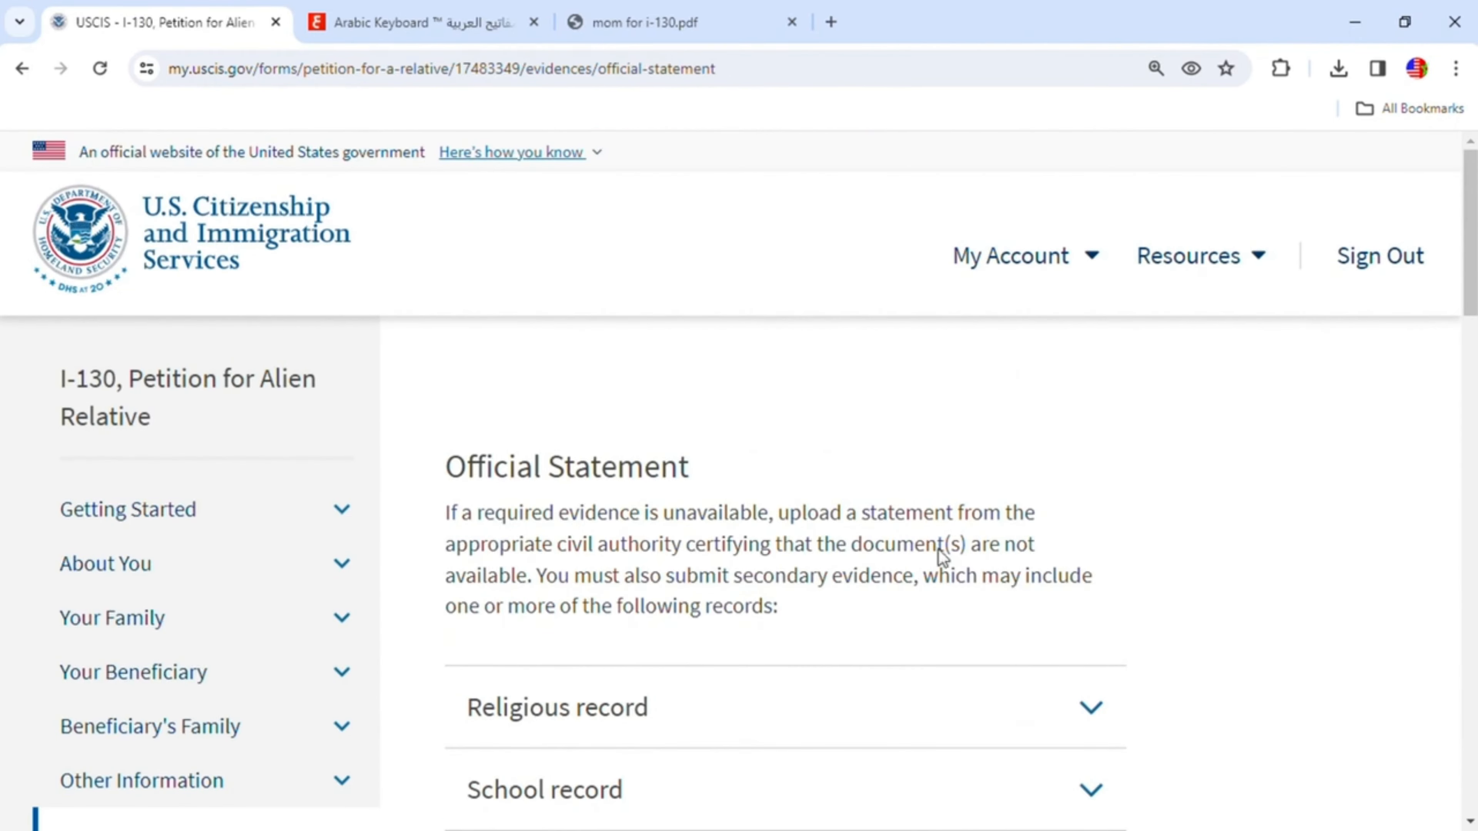
- Skip the Official Statement upload and proceed past the missing-evidence notice to Additional Information
scroll(872, 527, "down", 3)
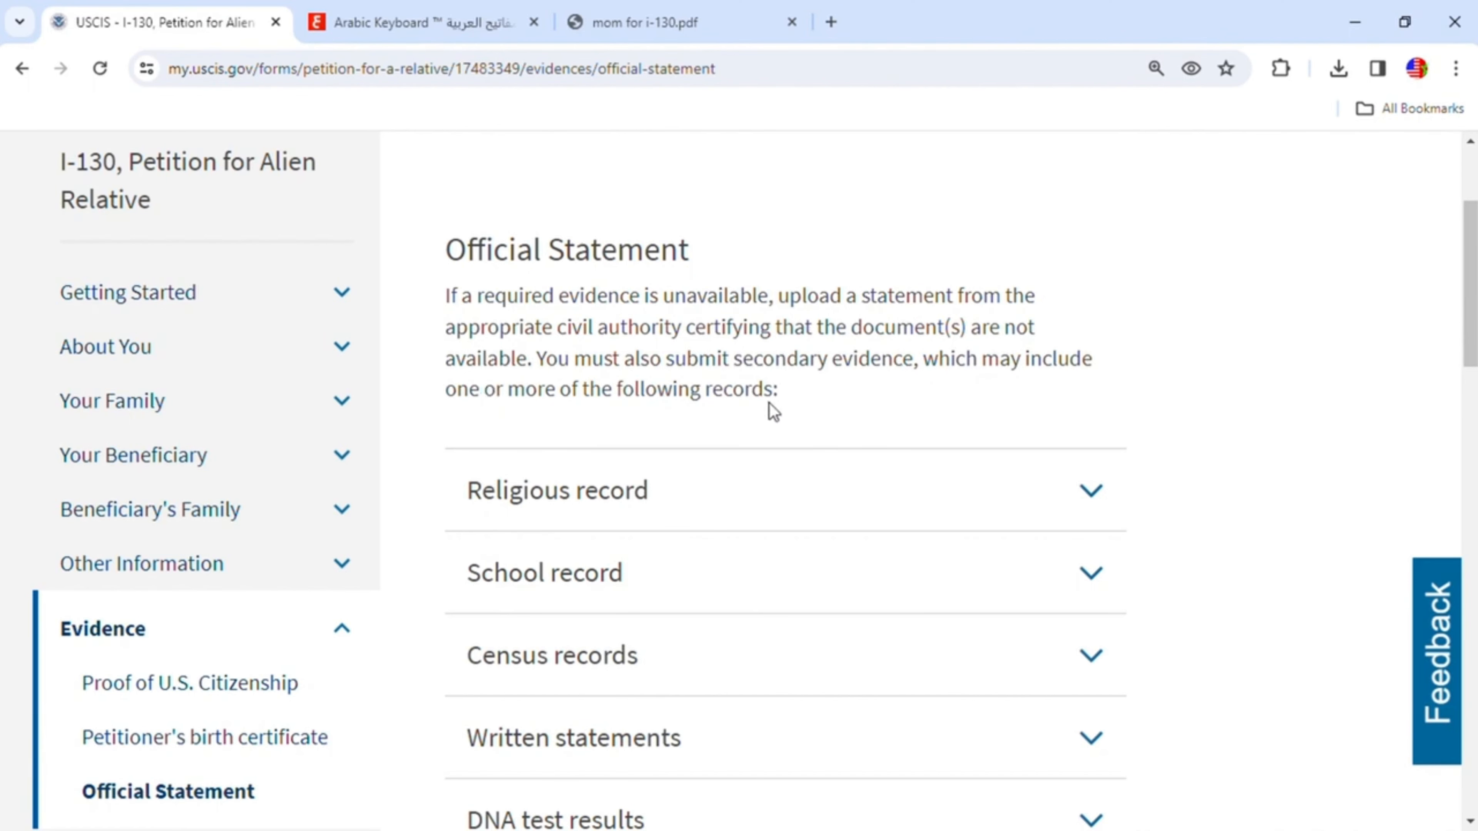
scroll(867, 419, "down", 2)
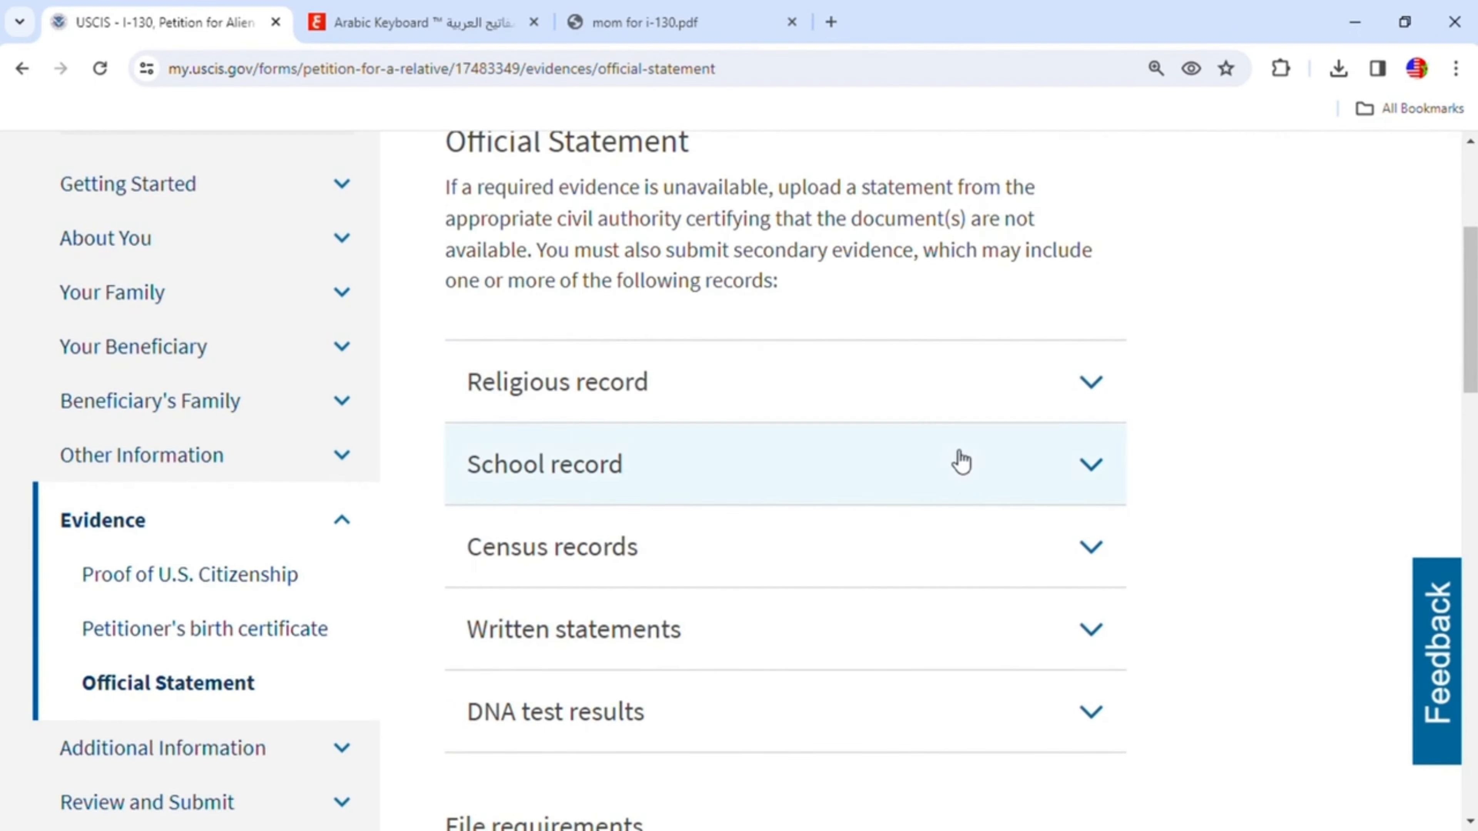
scroll(782, 561, "down", 4)
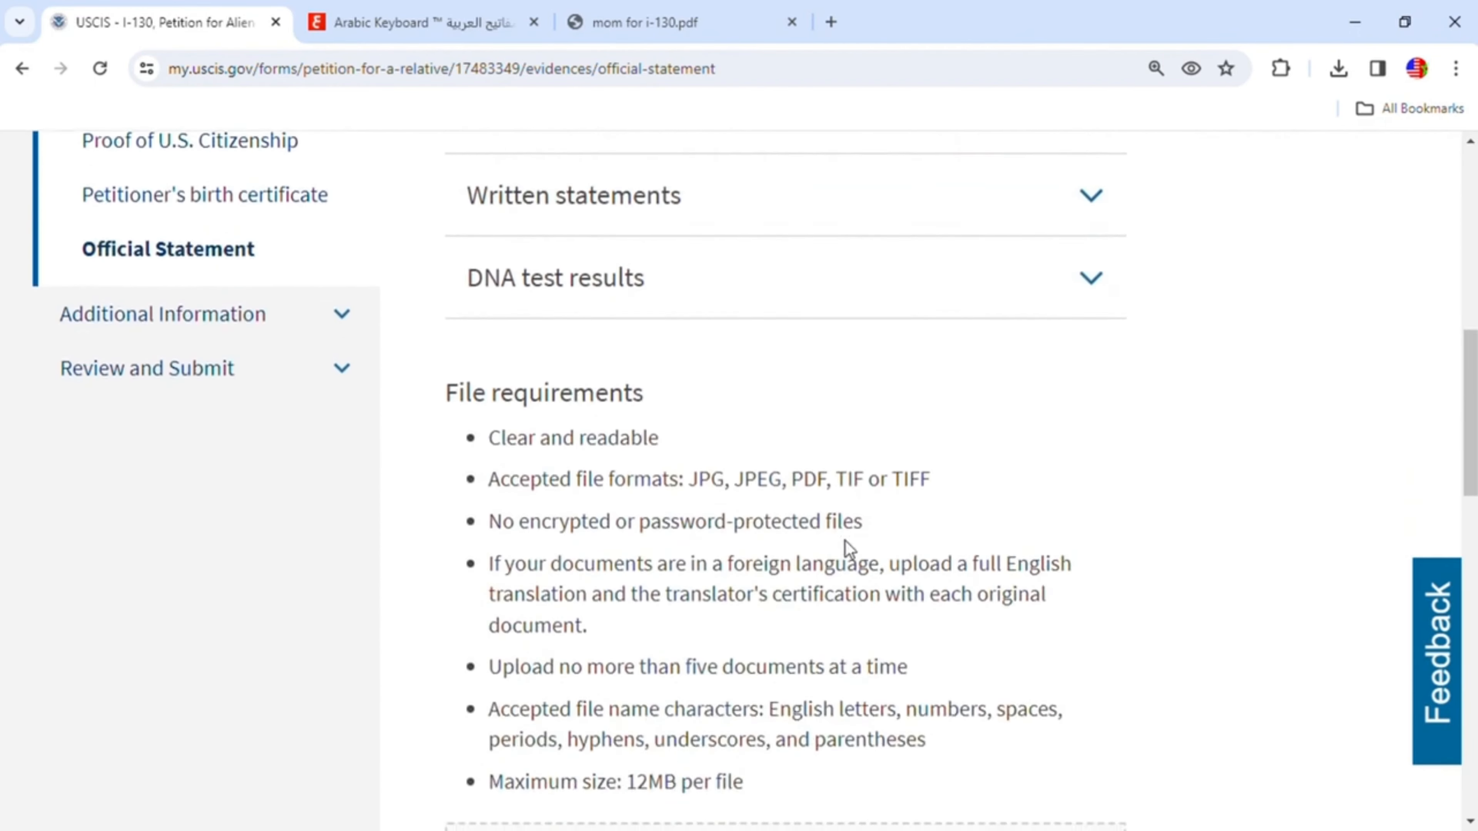
scroll(847, 548, "down", 3)
scroll(1006, 554, "down", 4)
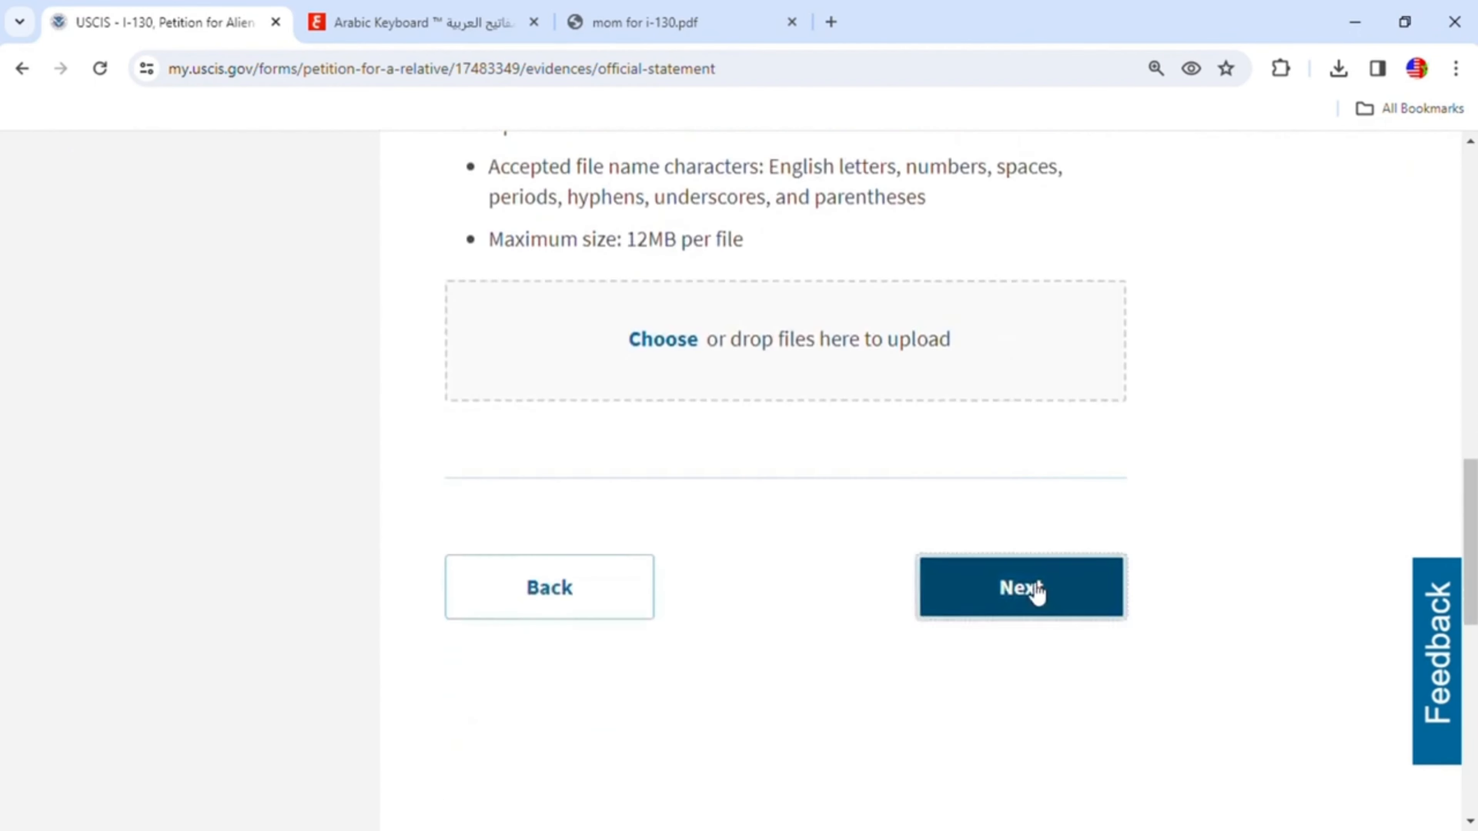
left_click(1035, 586)
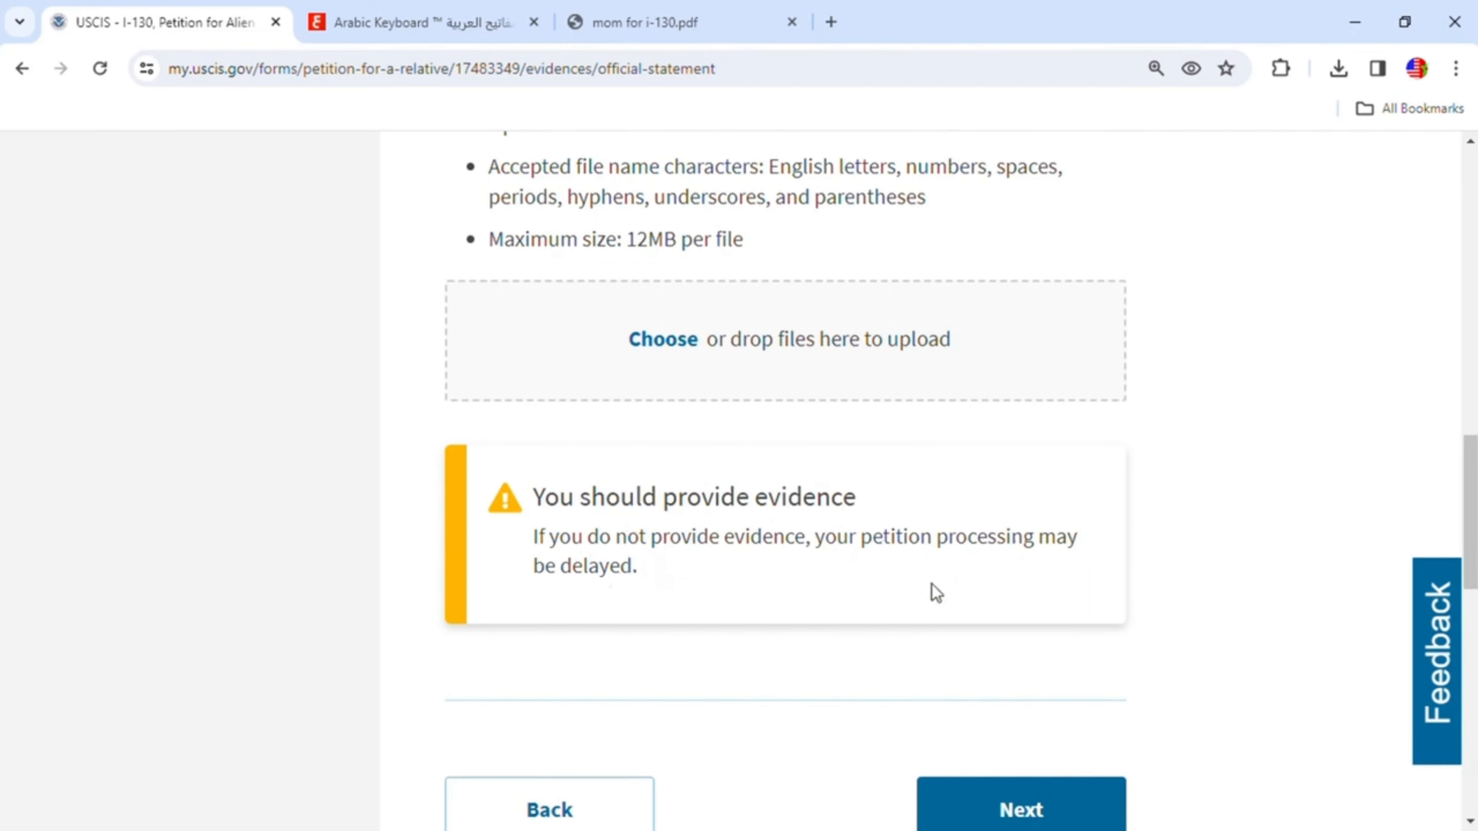
scroll(931, 584, "down", 3)
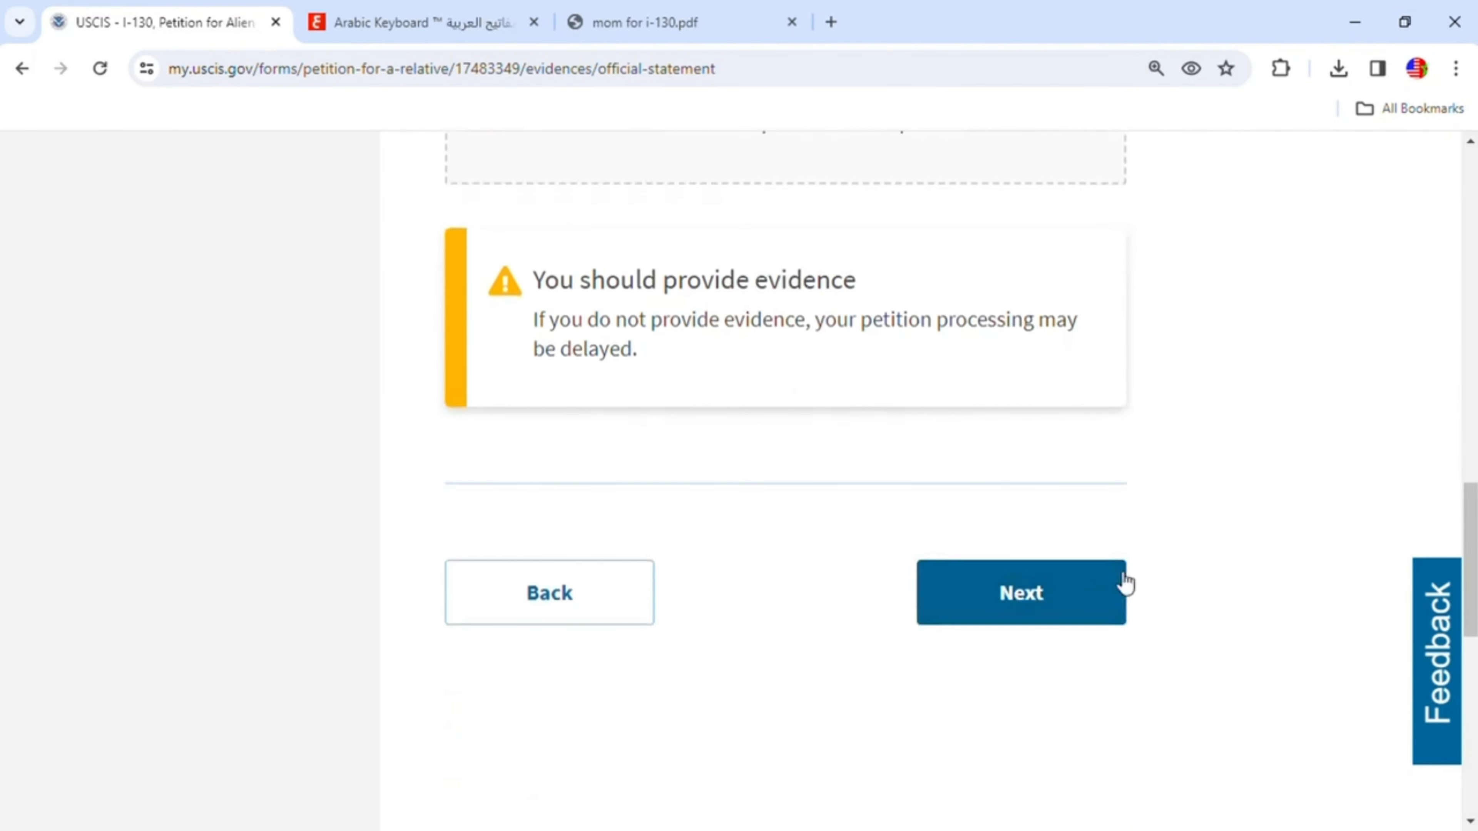
scroll(1078, 514, "up", 8)
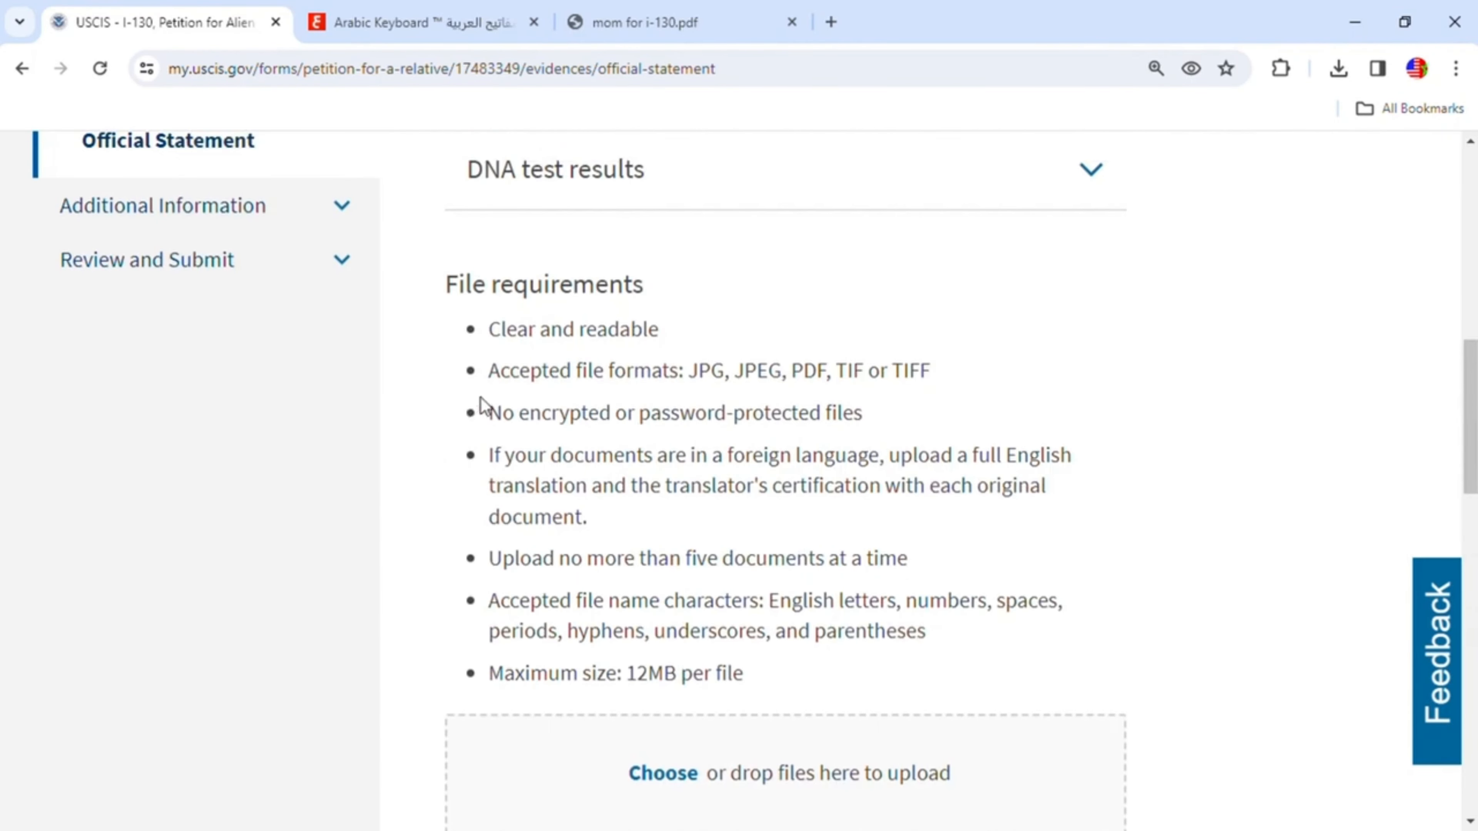
scroll(755, 482, "up", 5)
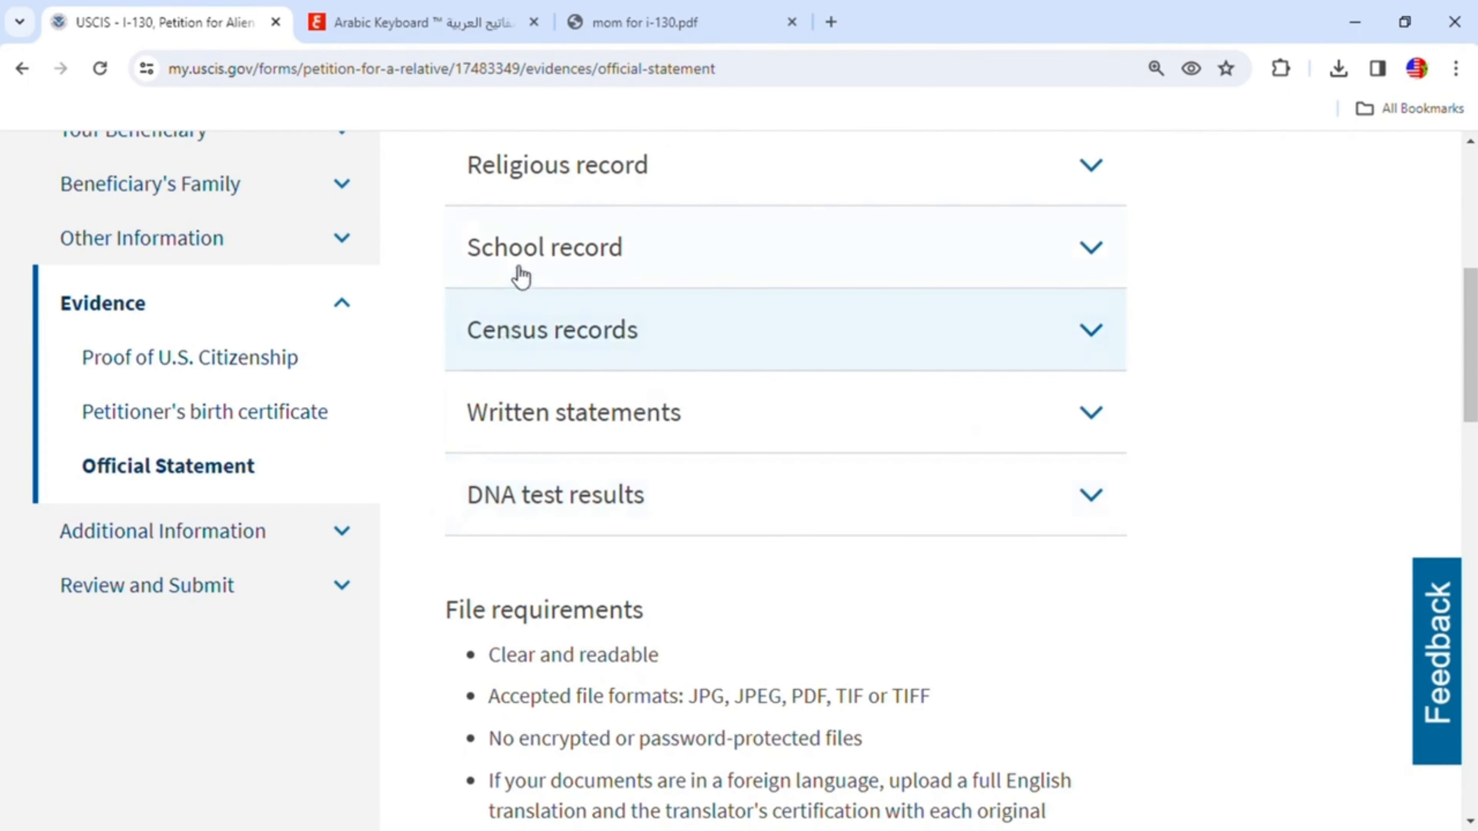
scroll(931, 533, "down", 8)
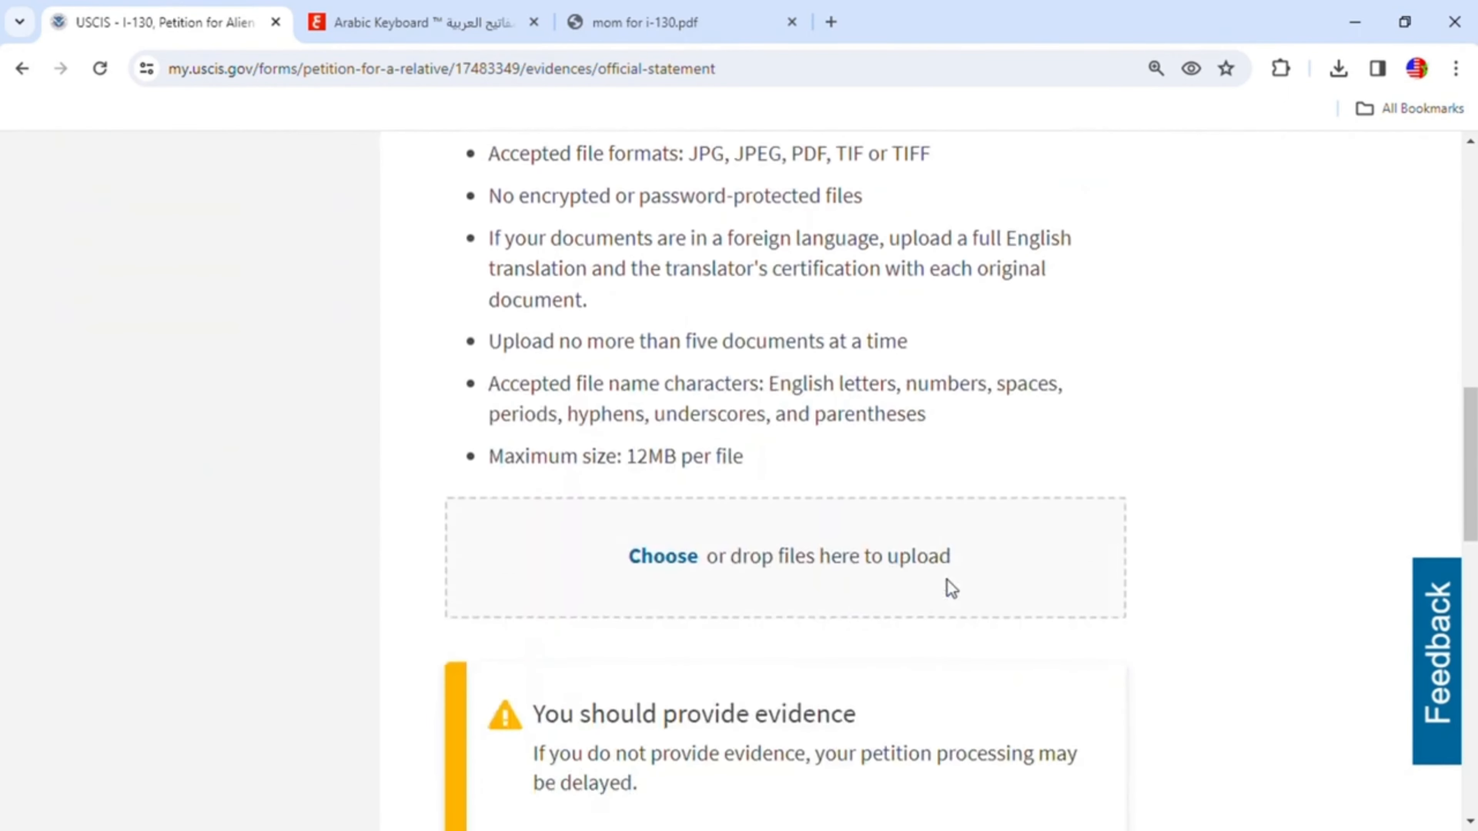
scroll(945, 579, "down", 4)
left_click(1038, 602)
- Leave Additional Information blank and continue to the review-and-submit page
scroll(989, 524, "down", 2)
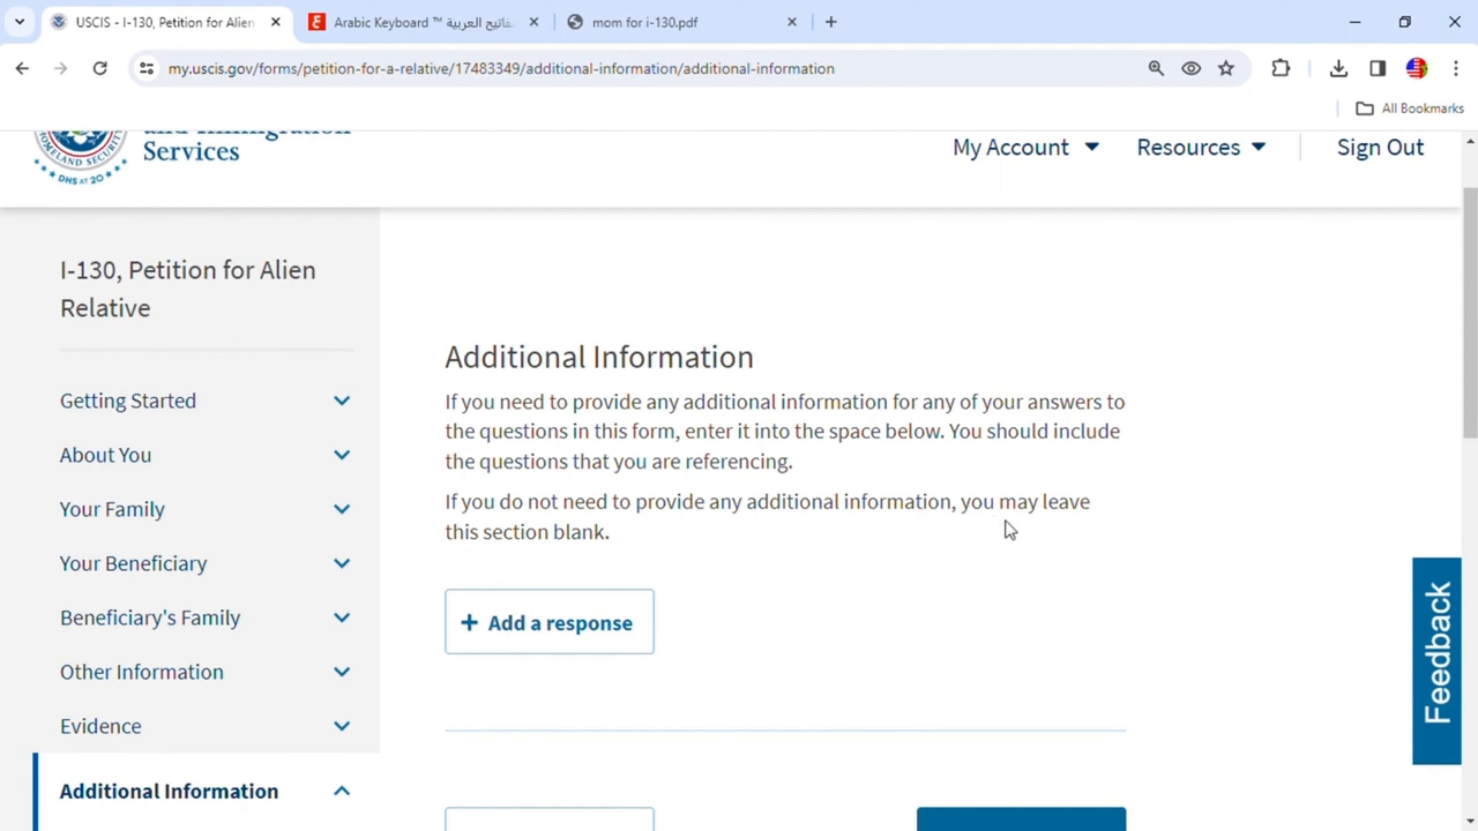
scroll(873, 582, "down", 2)
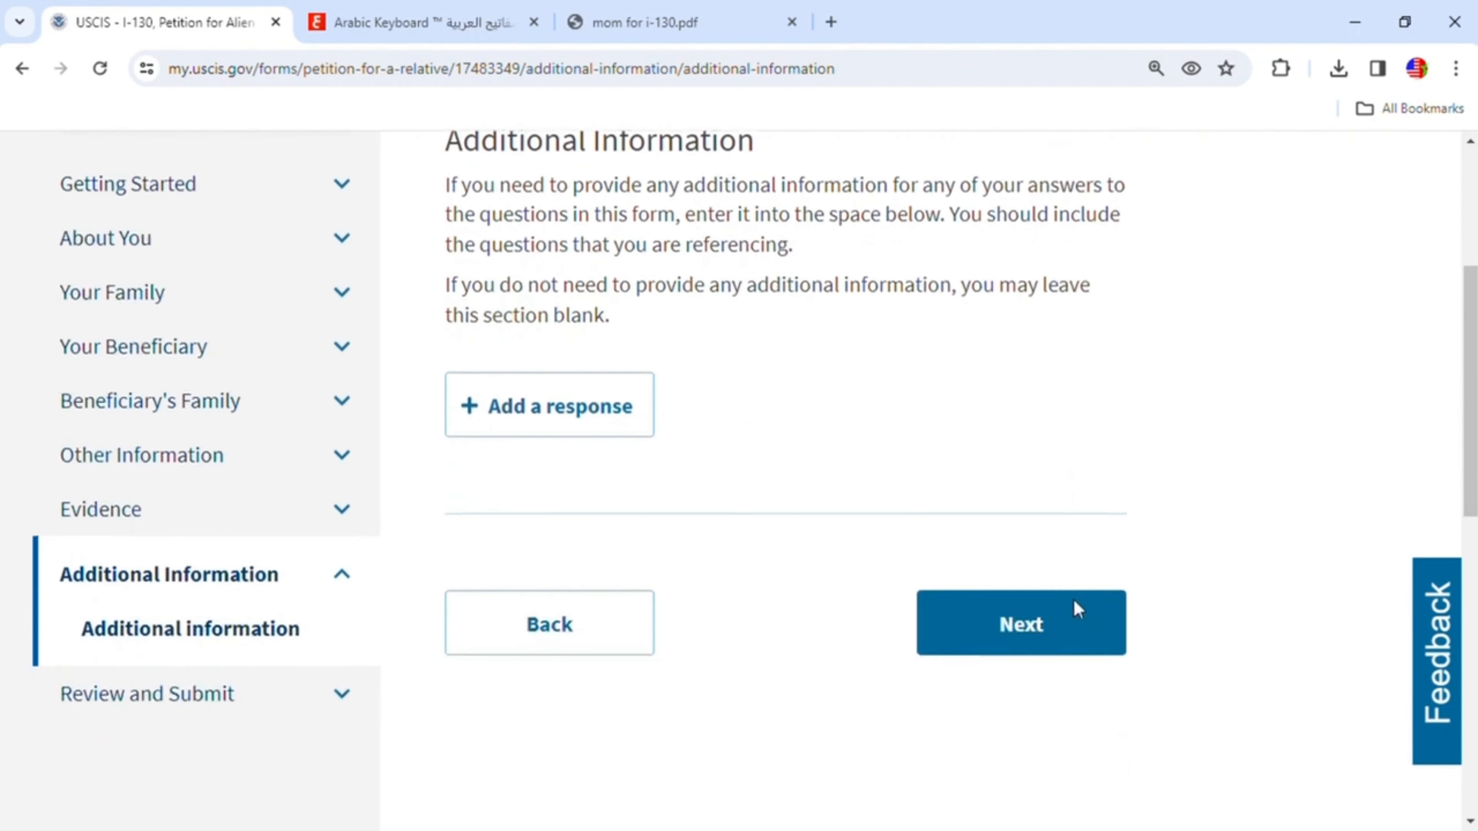
left_click(1044, 621)
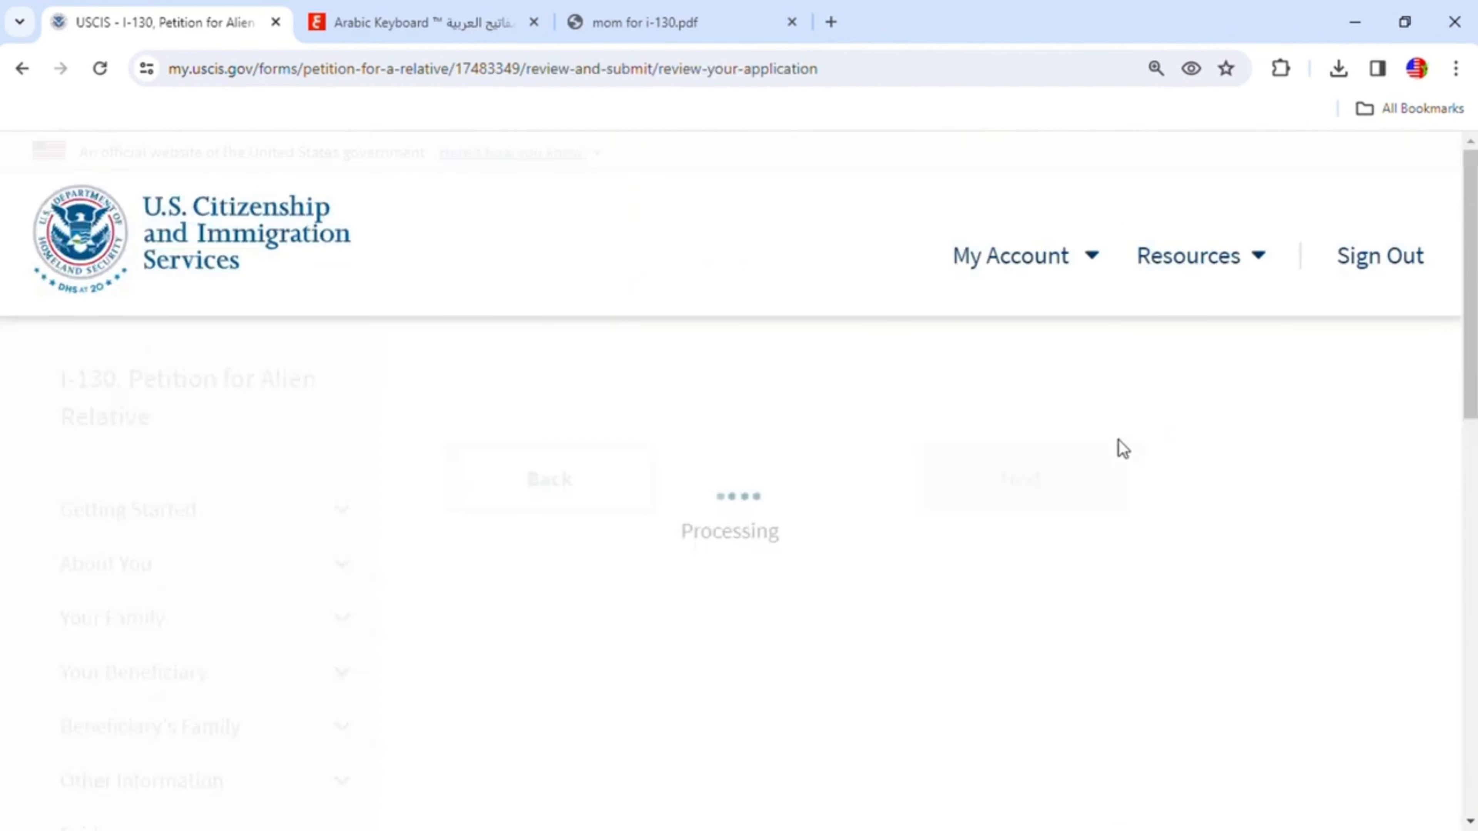
- Review the petition check page, including the filing fee and the alerts and warnings section
scroll(1032, 518, "down", 4)
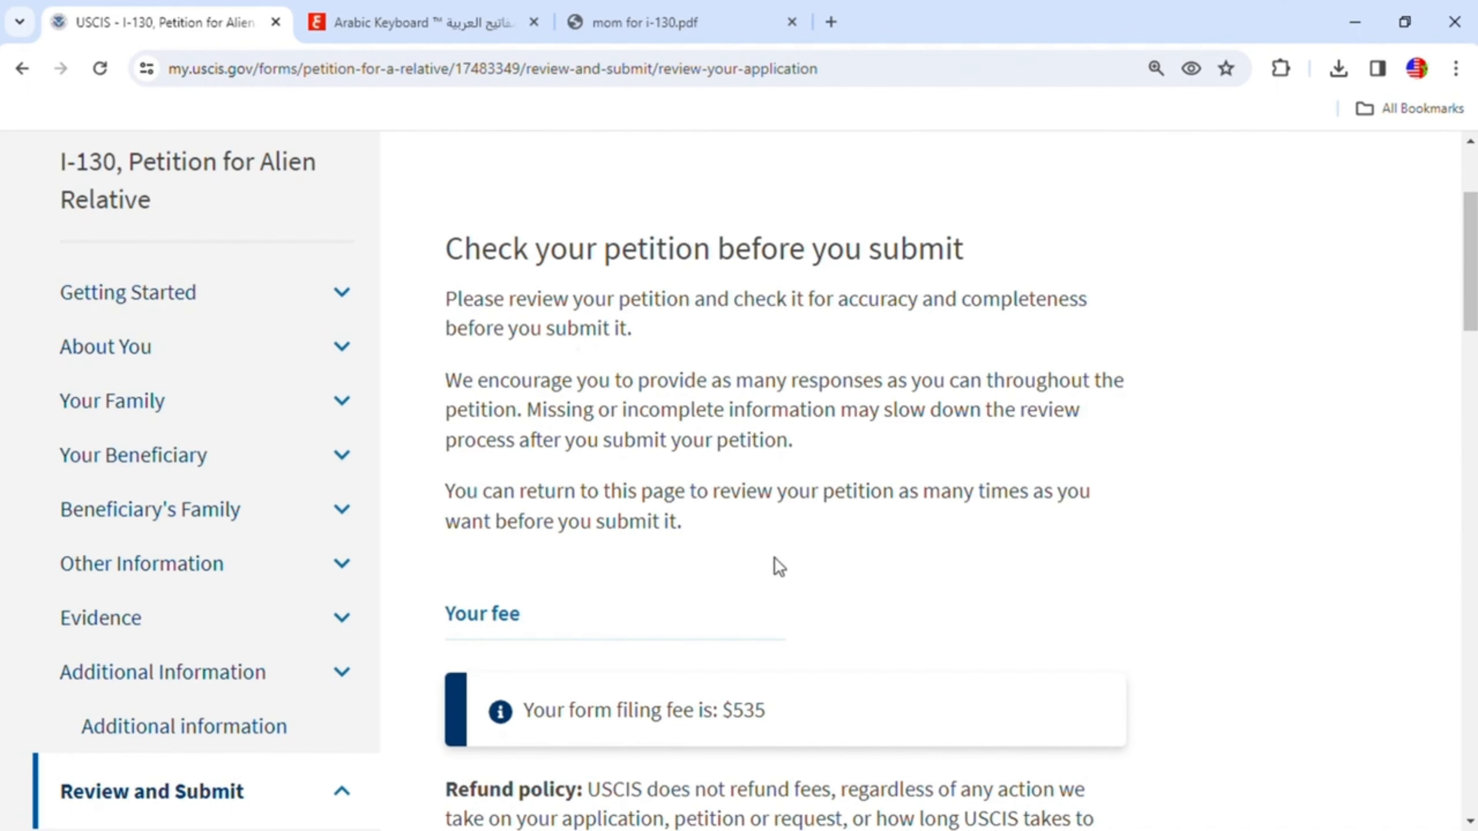
scroll(775, 559, "down", 2)
scroll(775, 558, "down", 8)
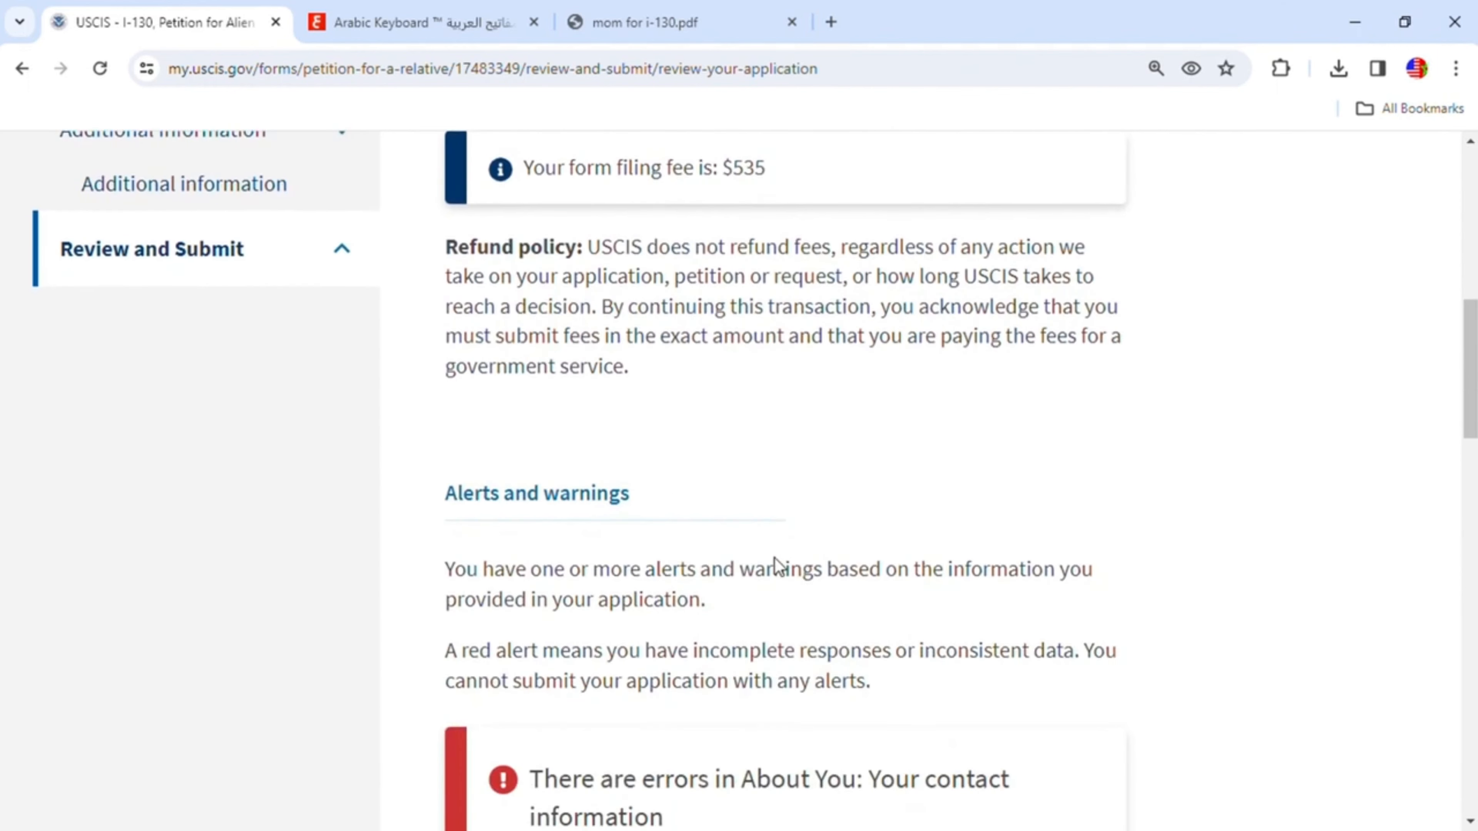
scroll(784, 568, "up", 8)
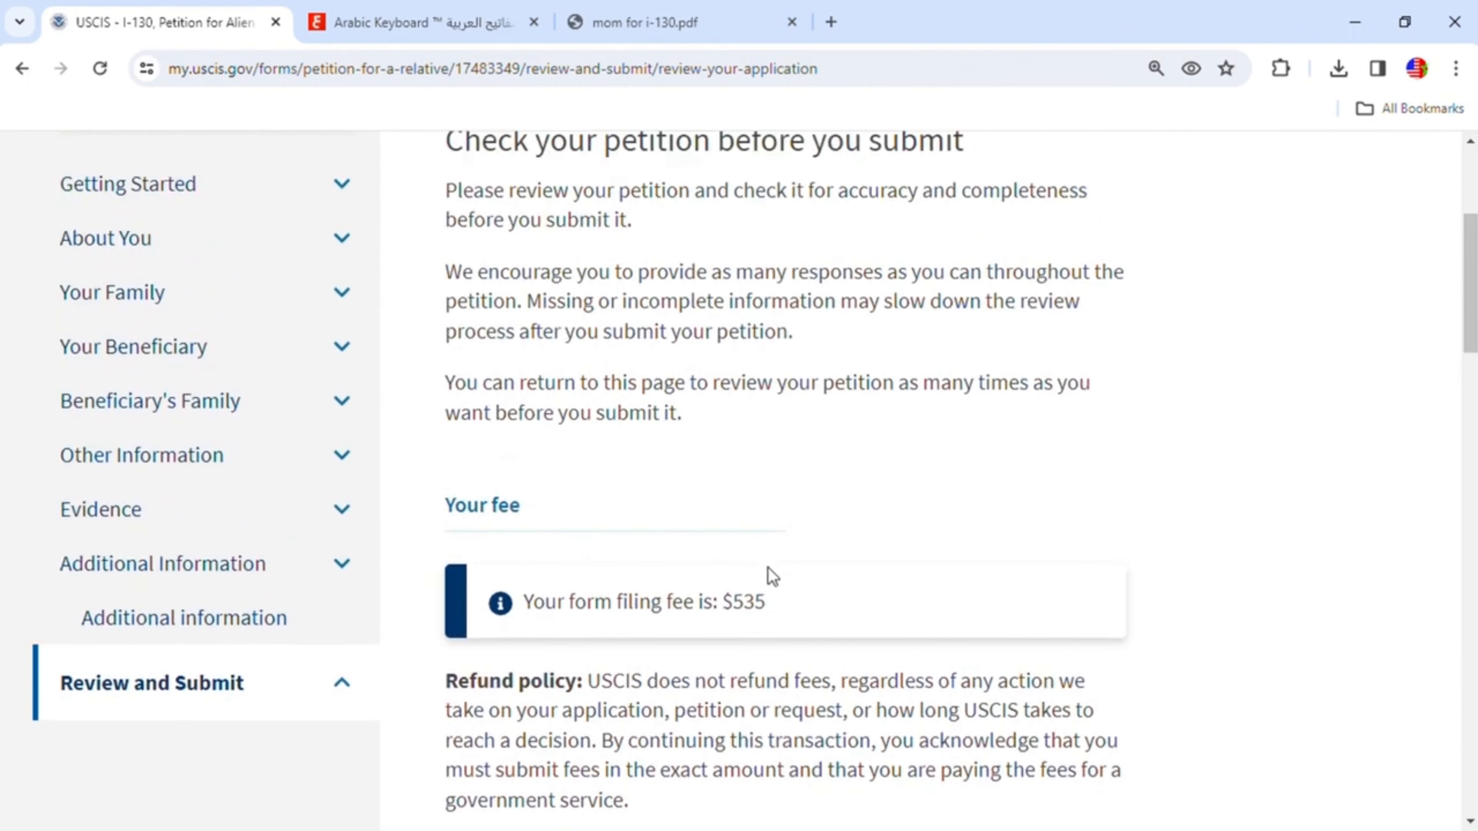
scroll(767, 567, "down", 12)
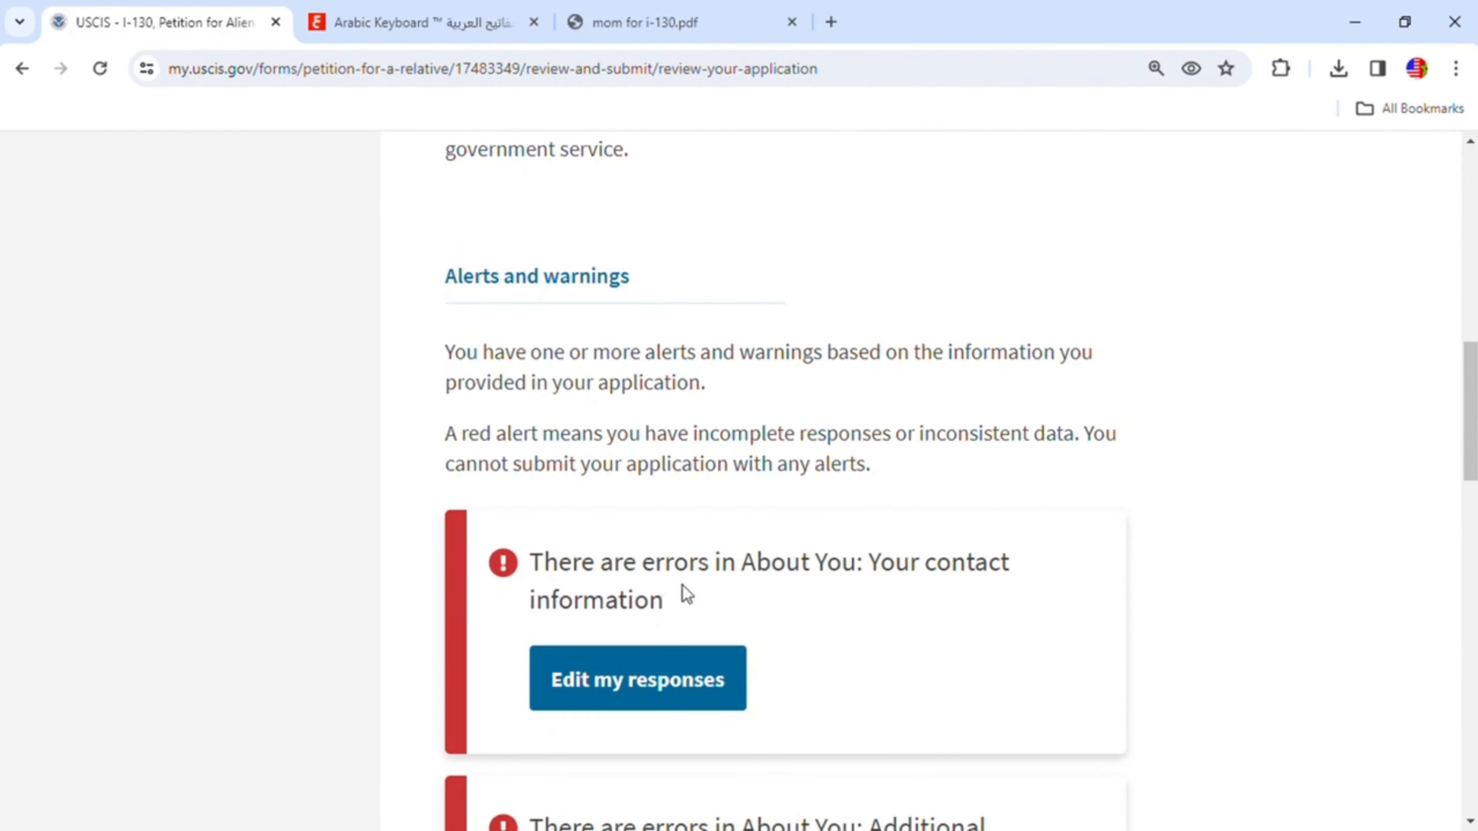
scroll(860, 616, "down", 4)
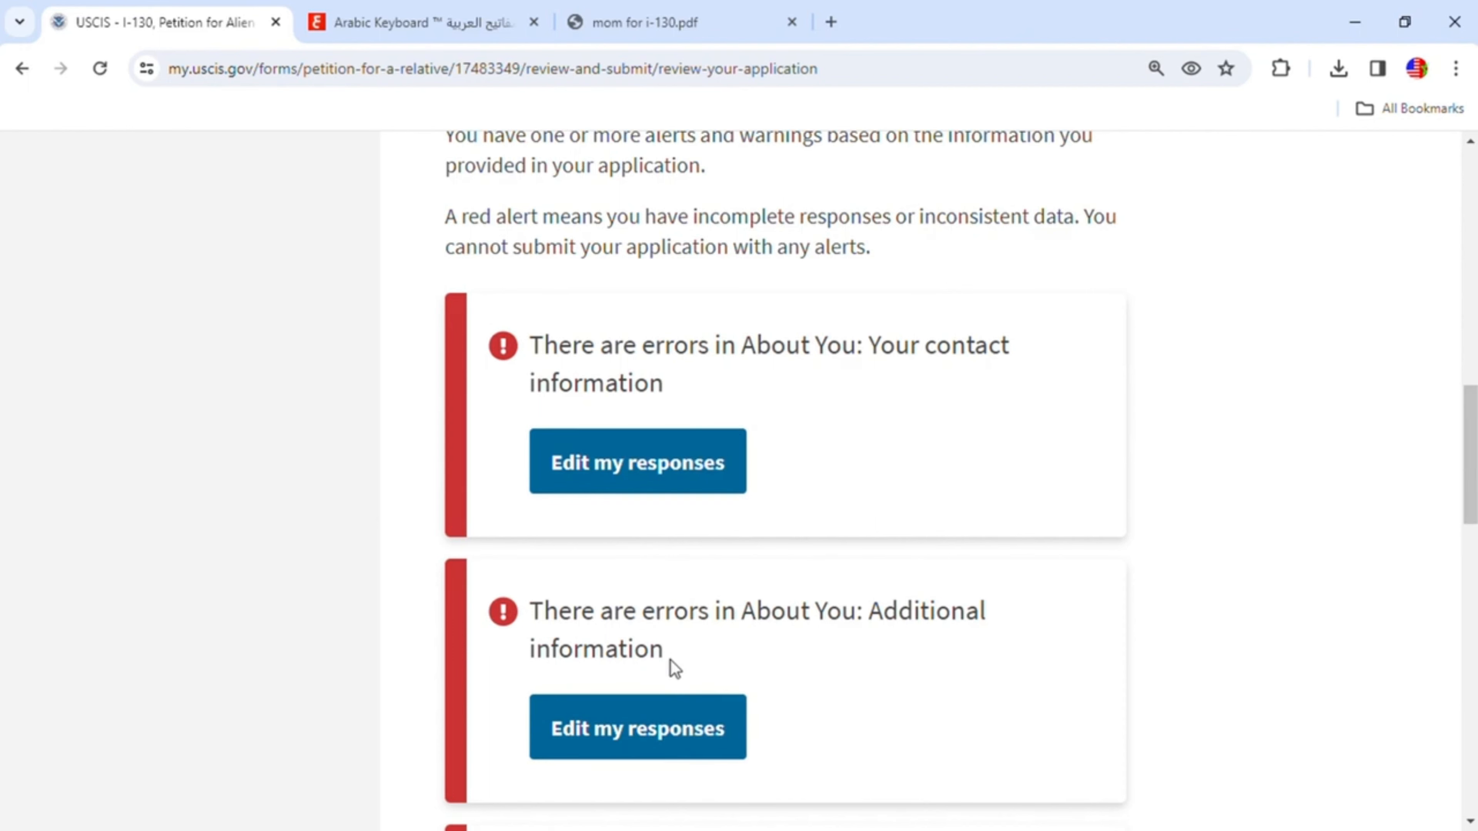
scroll(918, 614, "up", 5)
scroll(917, 611, "up", 6)
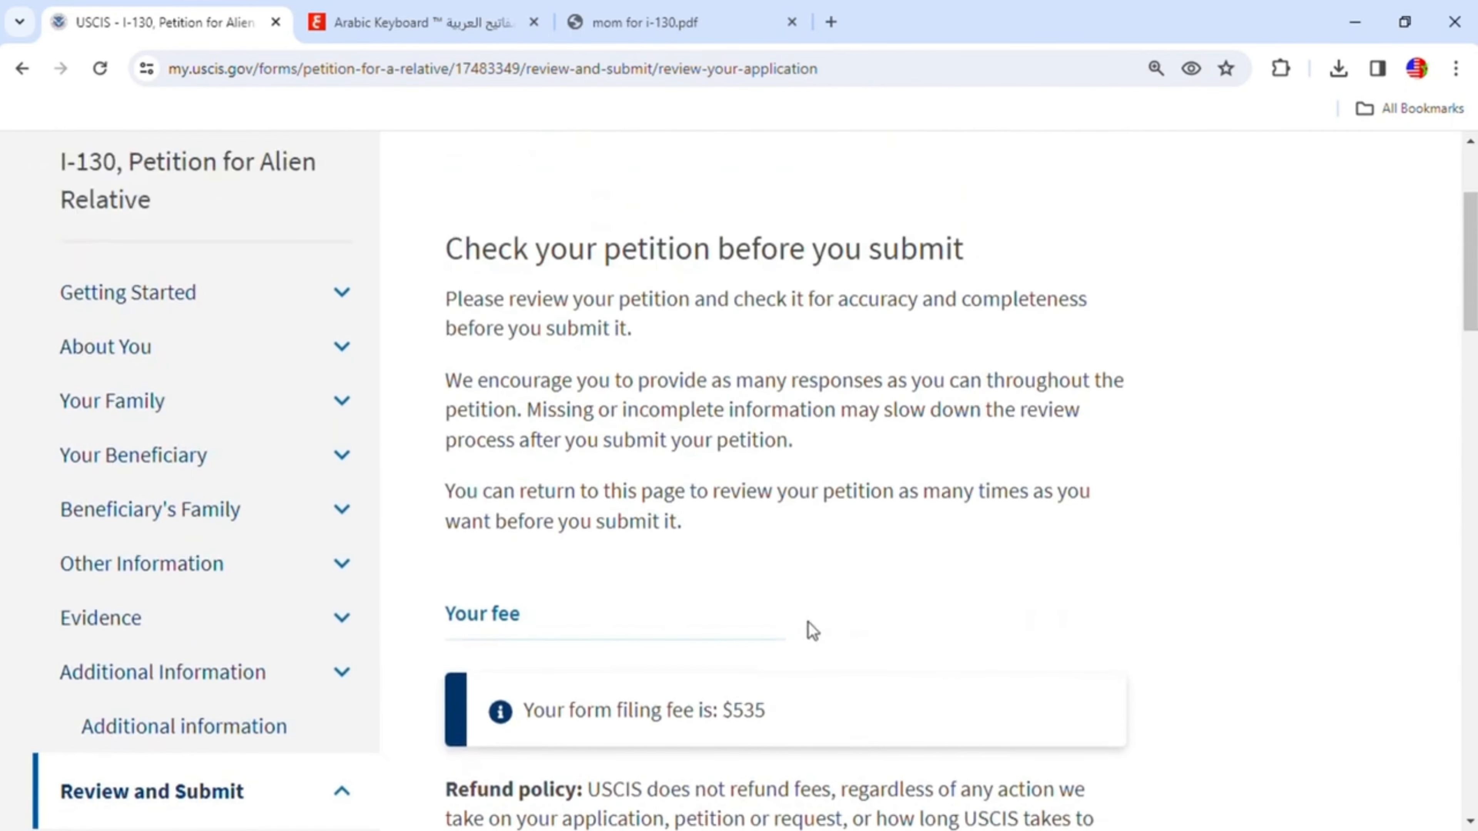
scroll(901, 614, "down", 3)
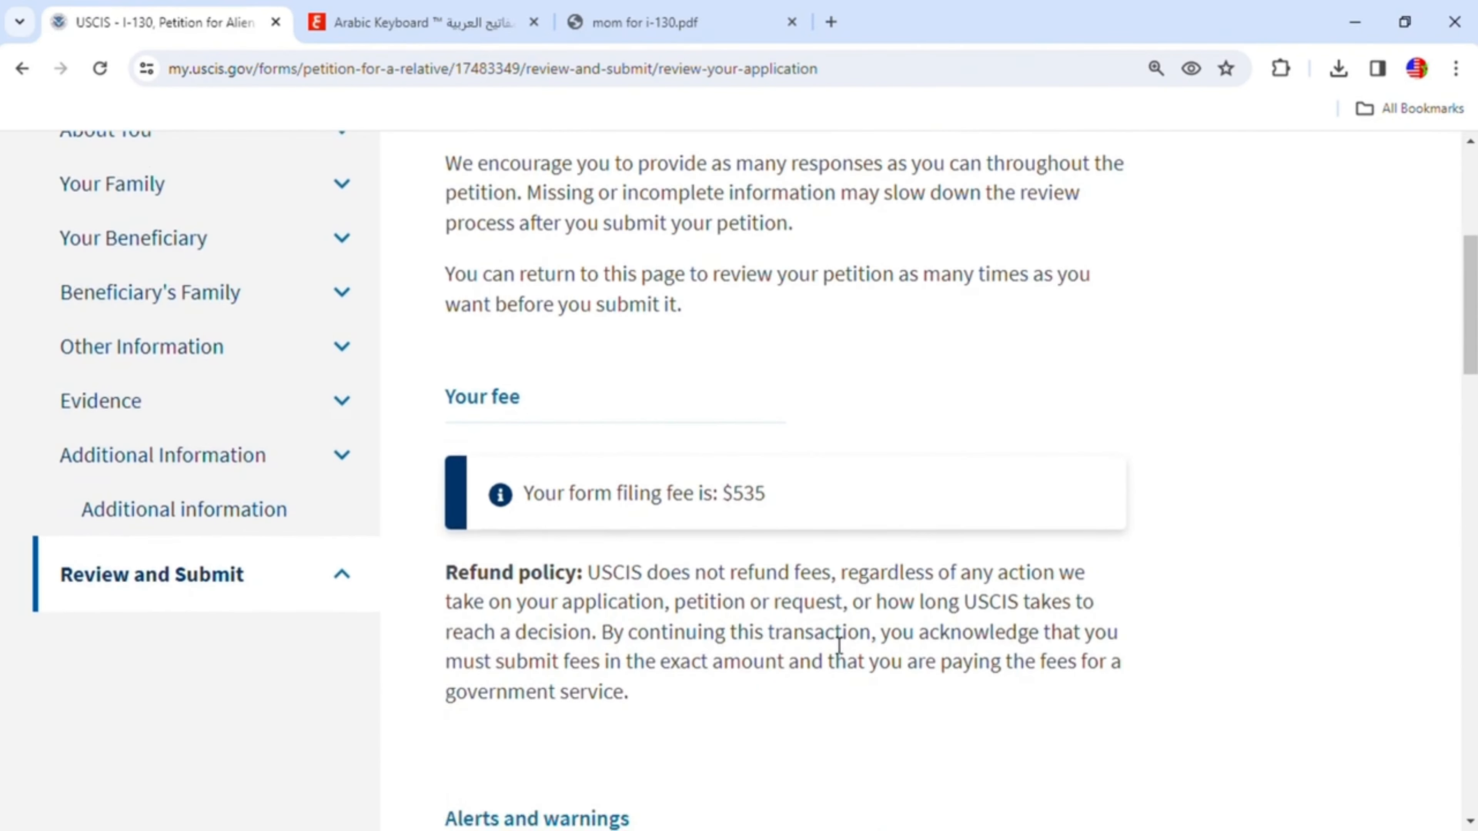
scroll(941, 554, "up", 5)
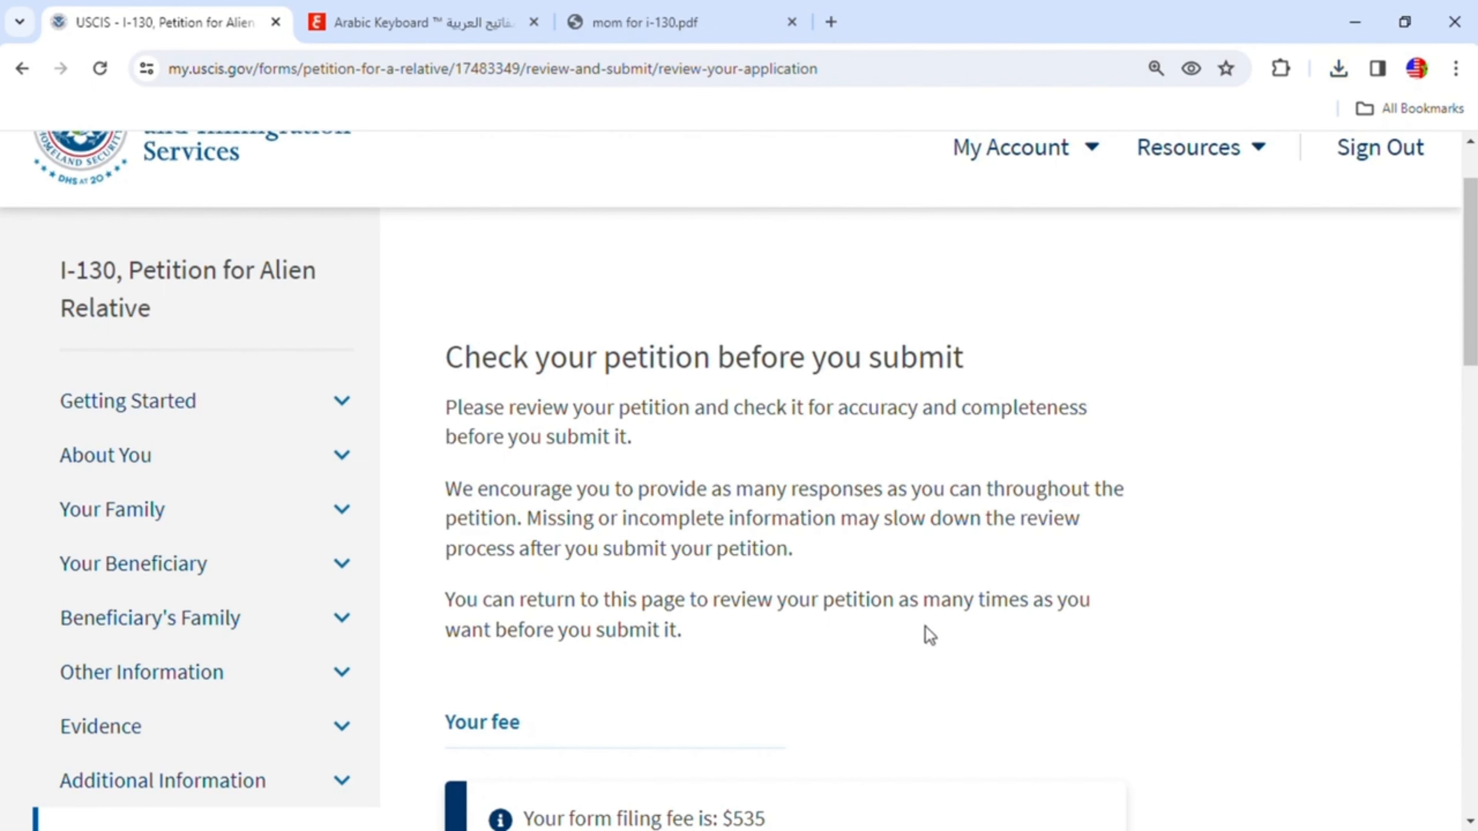
scroll(785, 575, "down", 5)
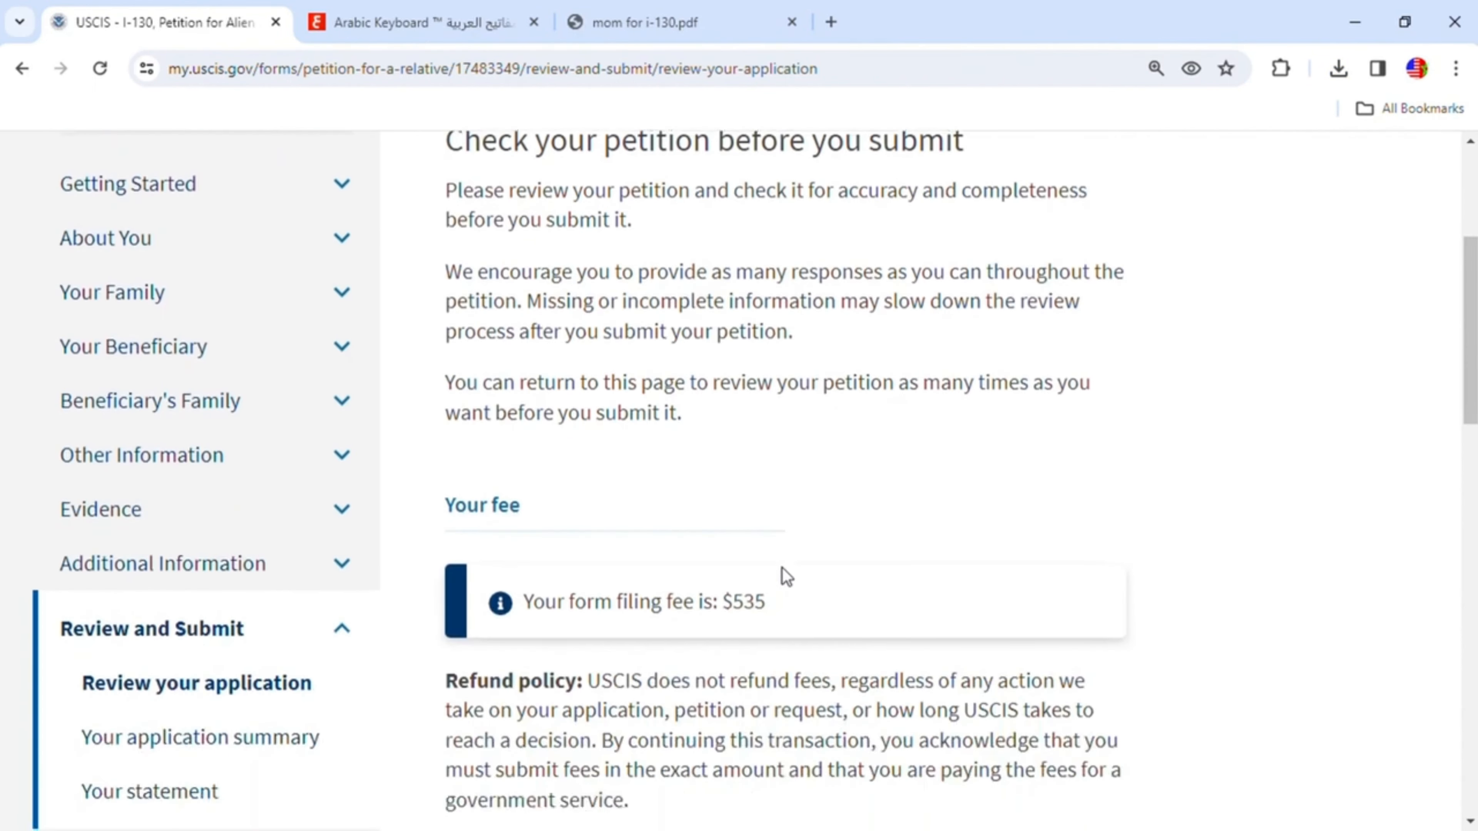
scroll(629, 587, "down", 5)
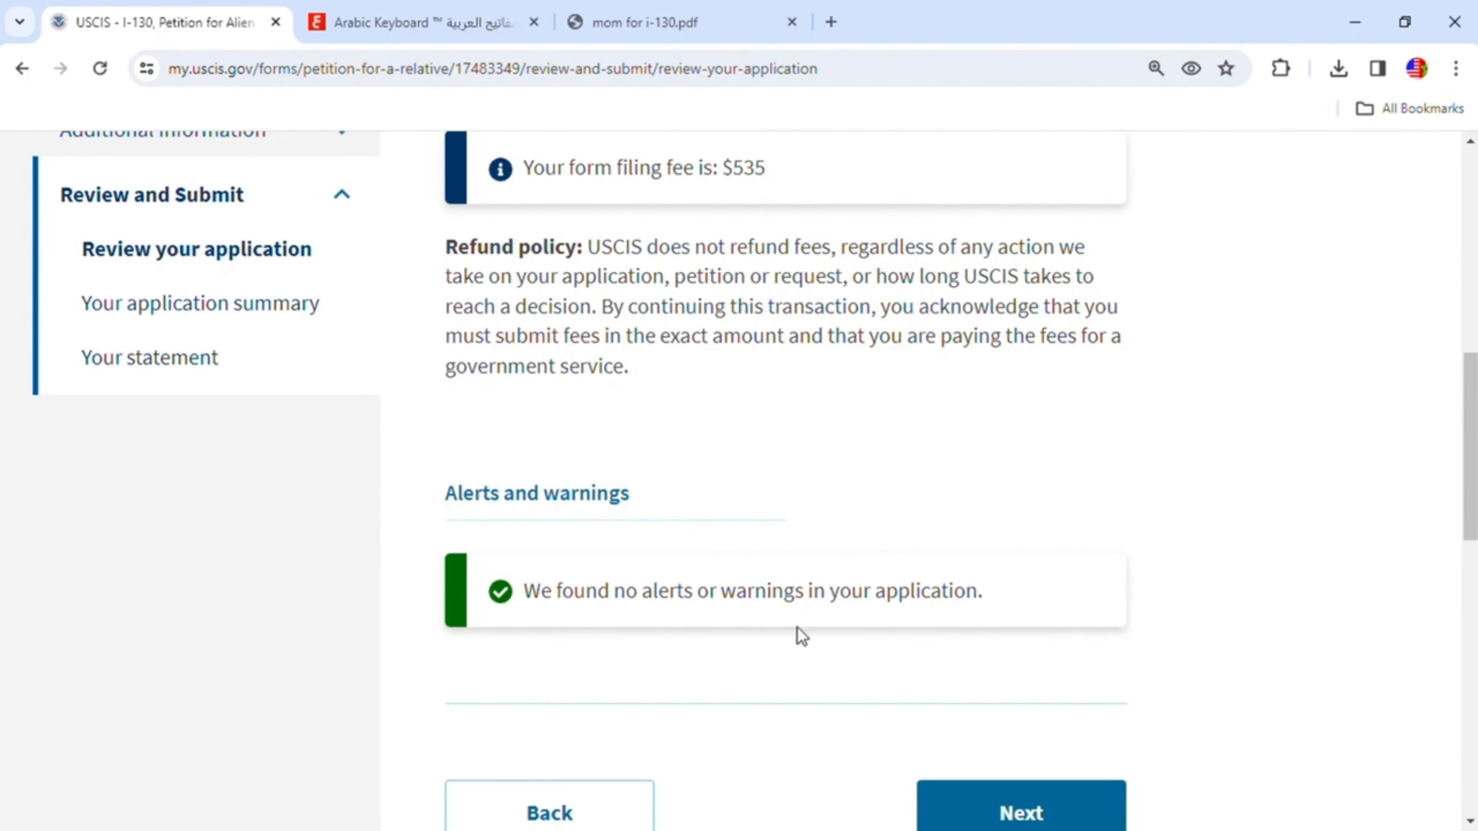
- Finish checking the fee and alerts on the review page and continue to the application summary
scroll(933, 620, "up", 5)
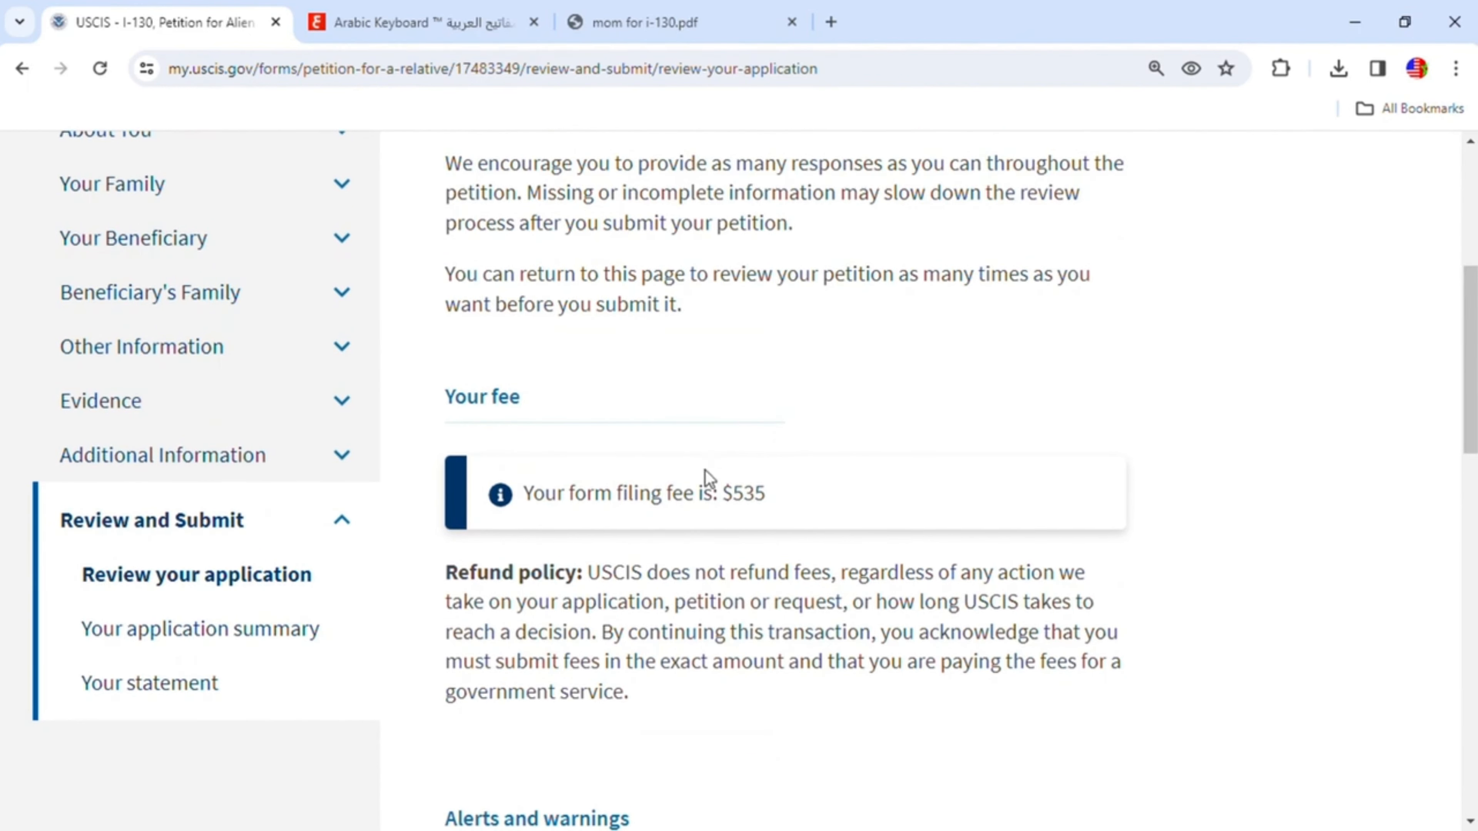
scroll(854, 578, "down", 3)
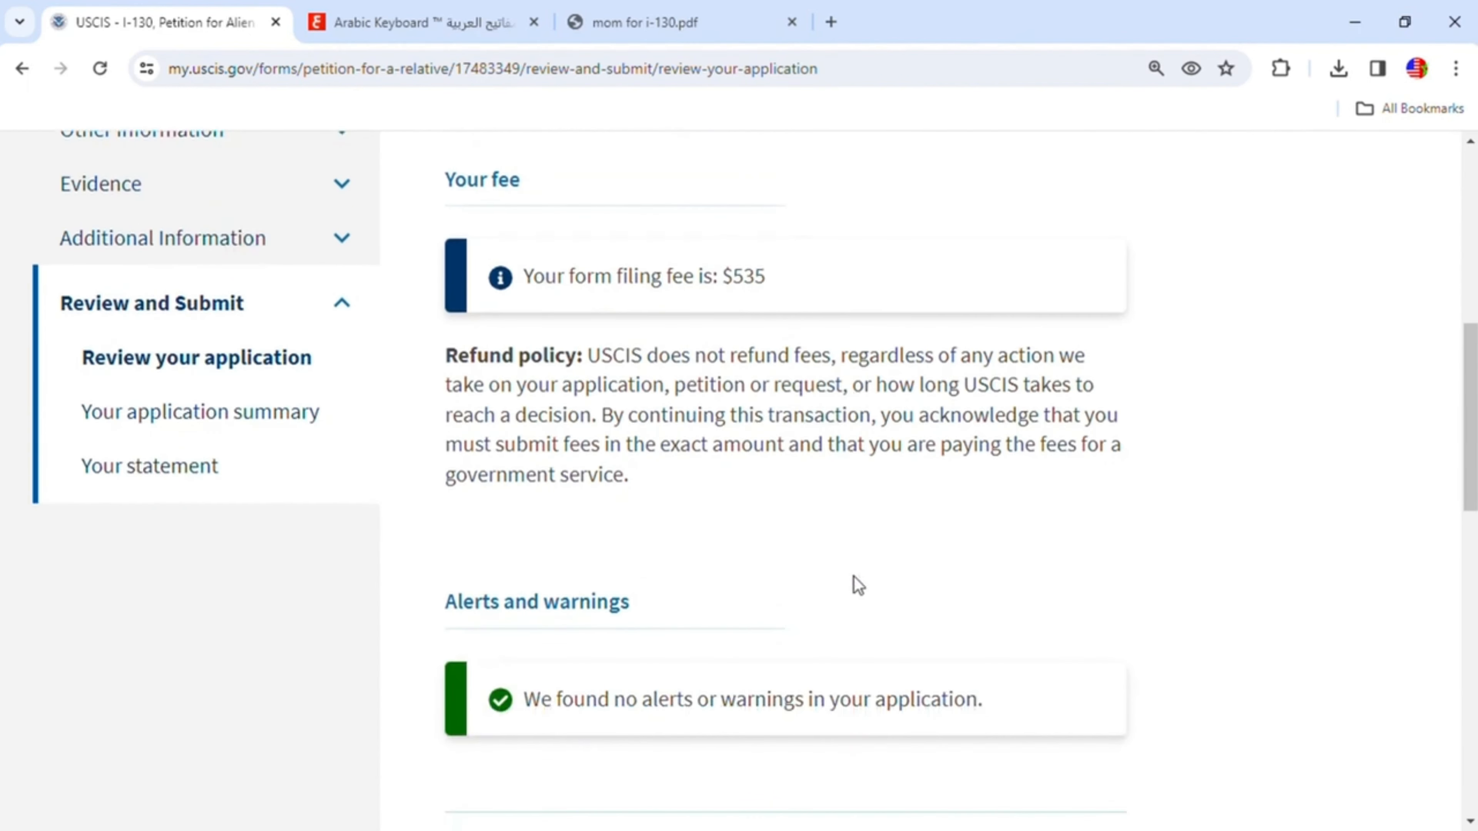
scroll(855, 577, "down", 5)
left_click(992, 600)
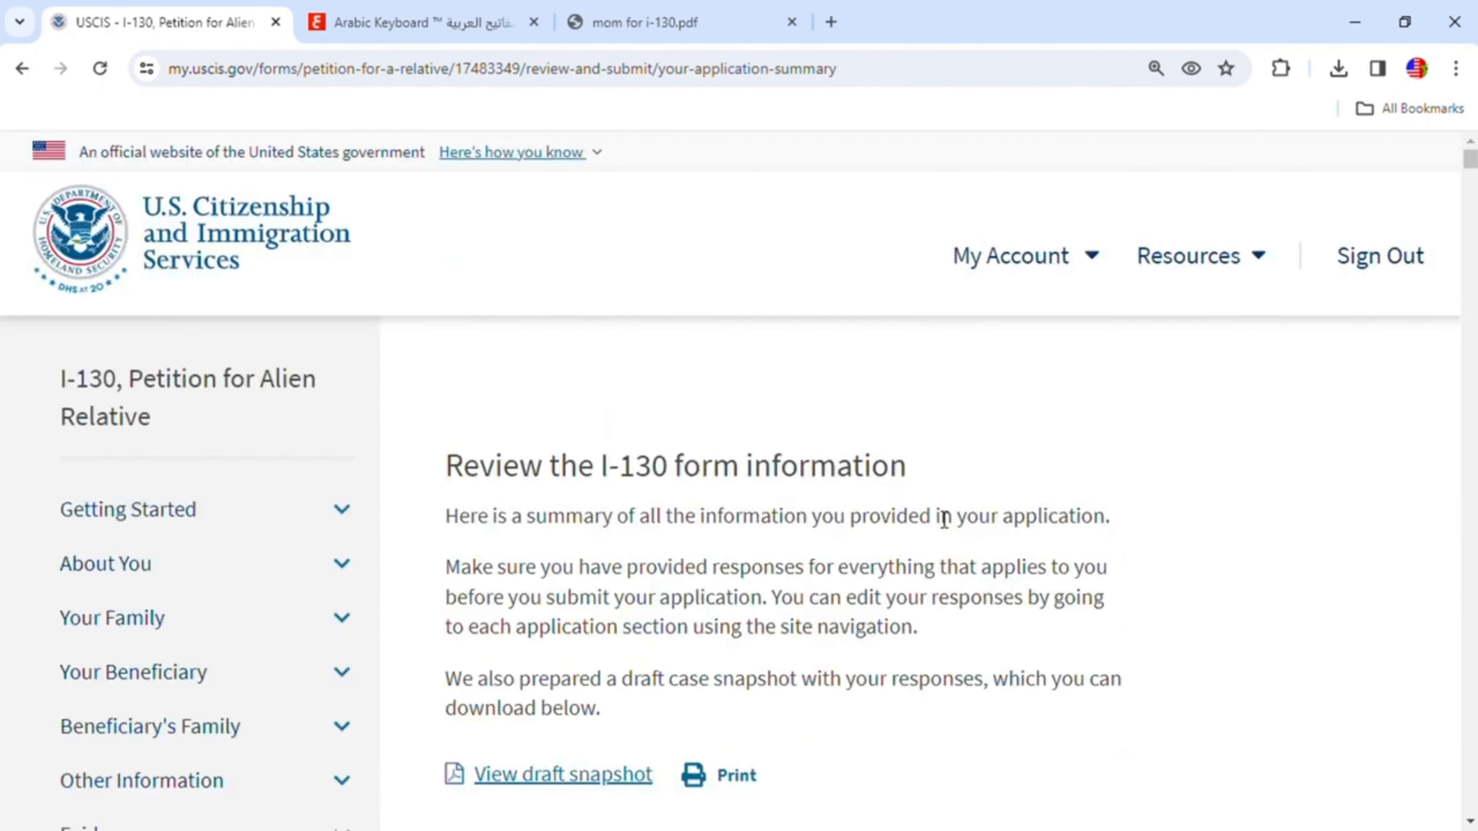
- Scroll through the application summary to check every section's responses, then continue to the applicant's statement
scroll(944, 519, "down", 2)
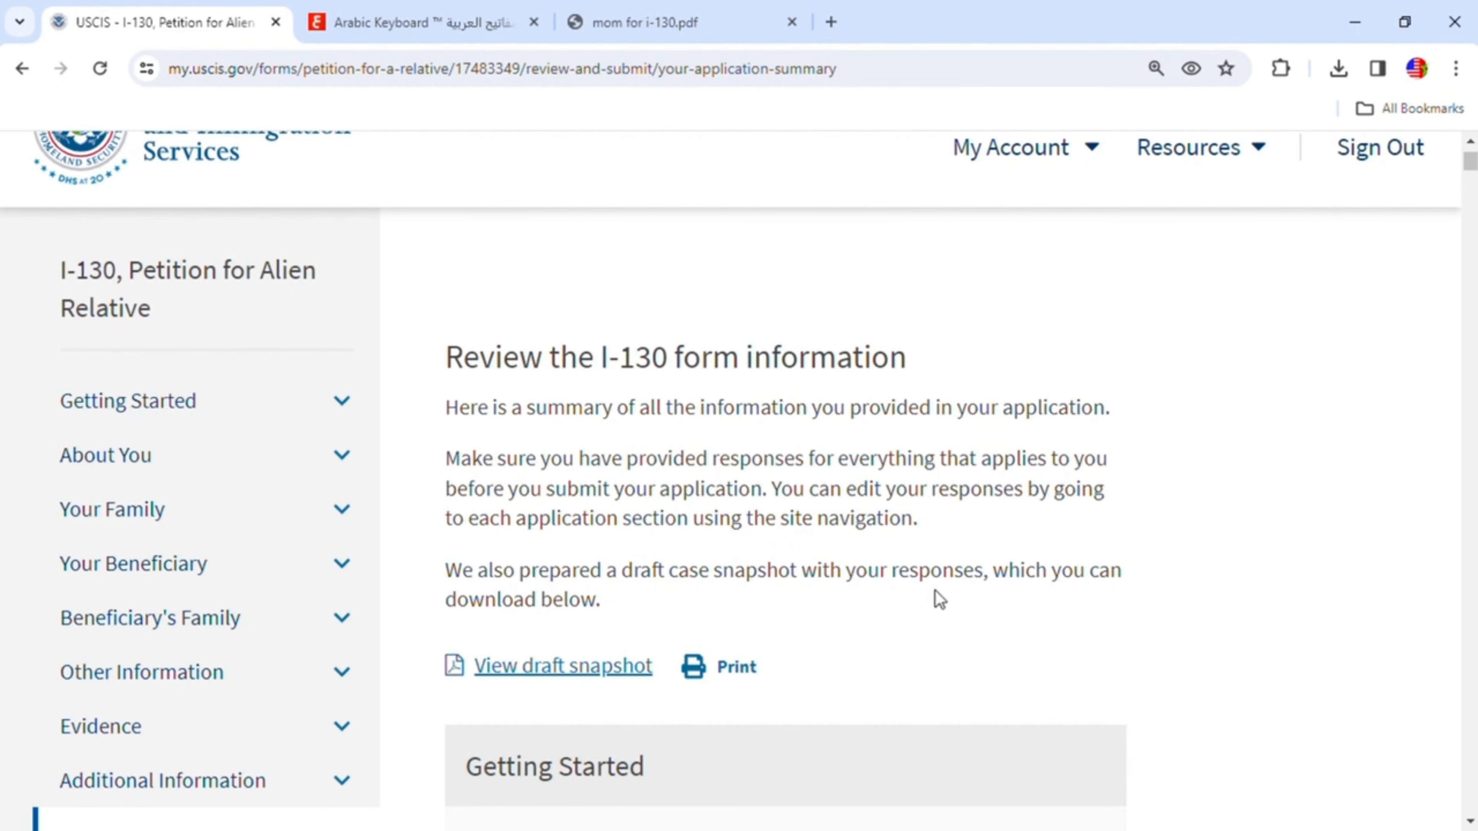
scroll(614, 610, "down", 4)
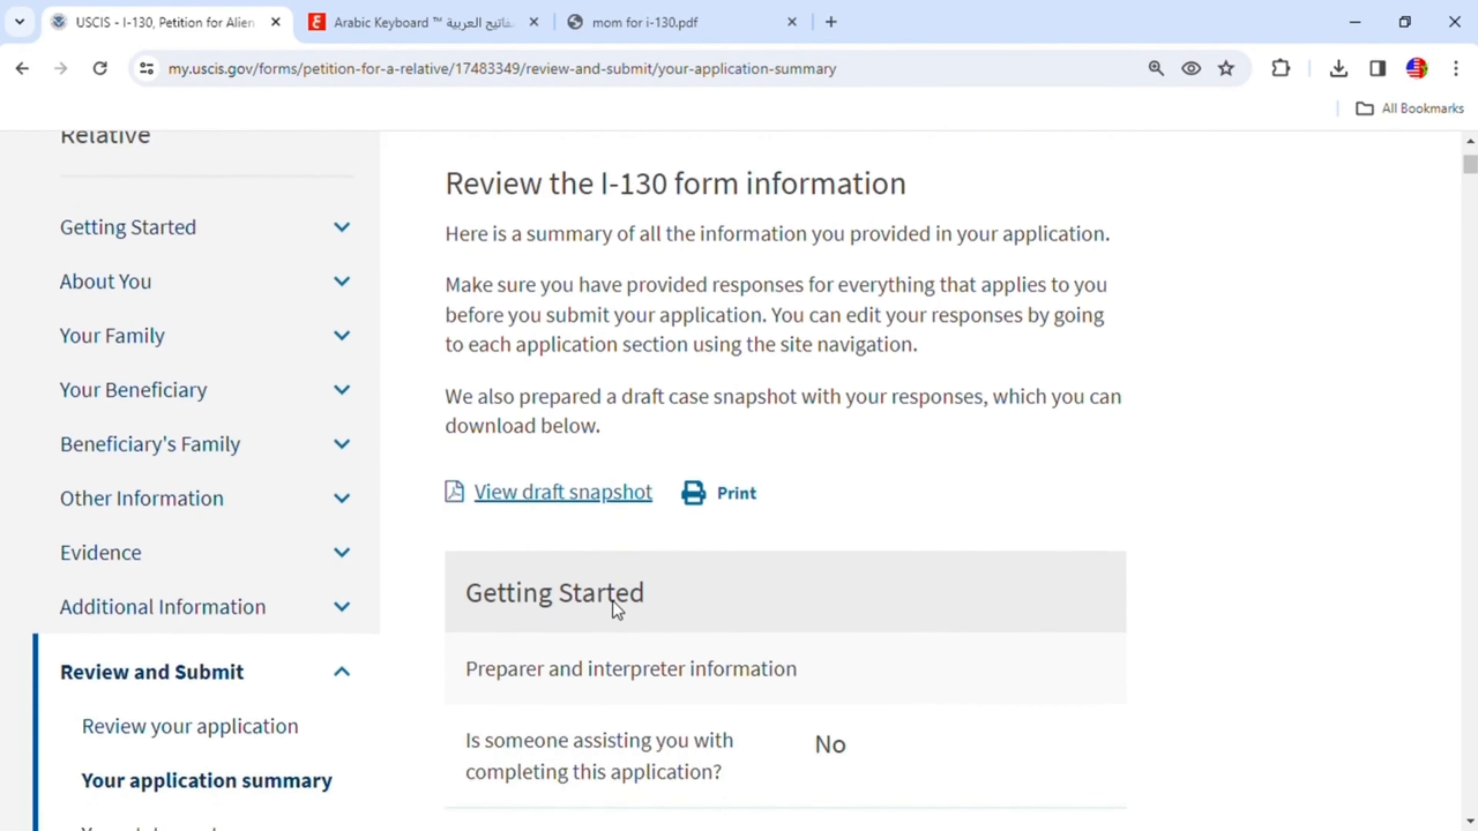
scroll(582, 408, "down", 4)
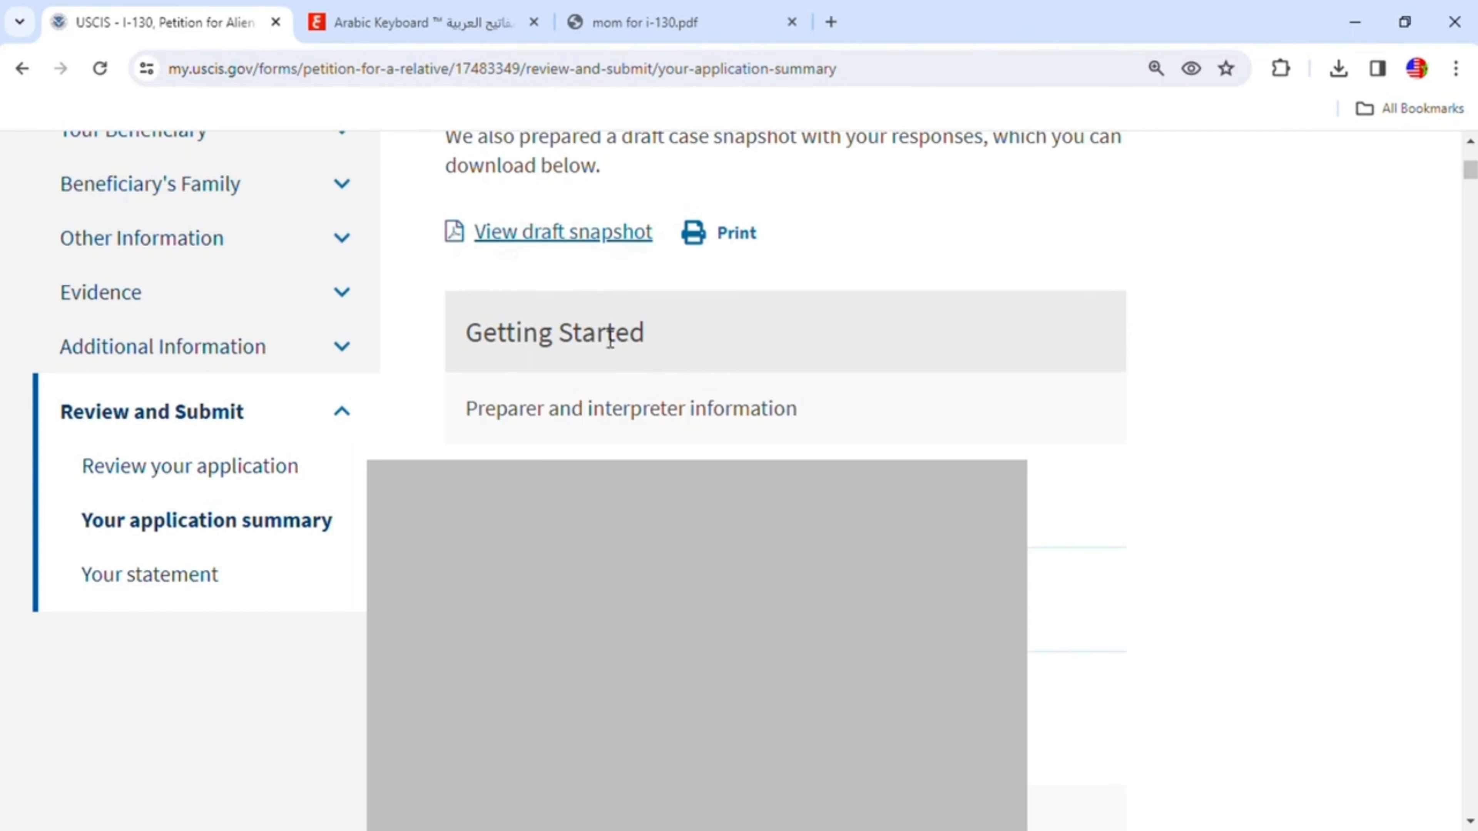
scroll(684, 403, "down", 2)
scroll(692, 405, "up", 2)
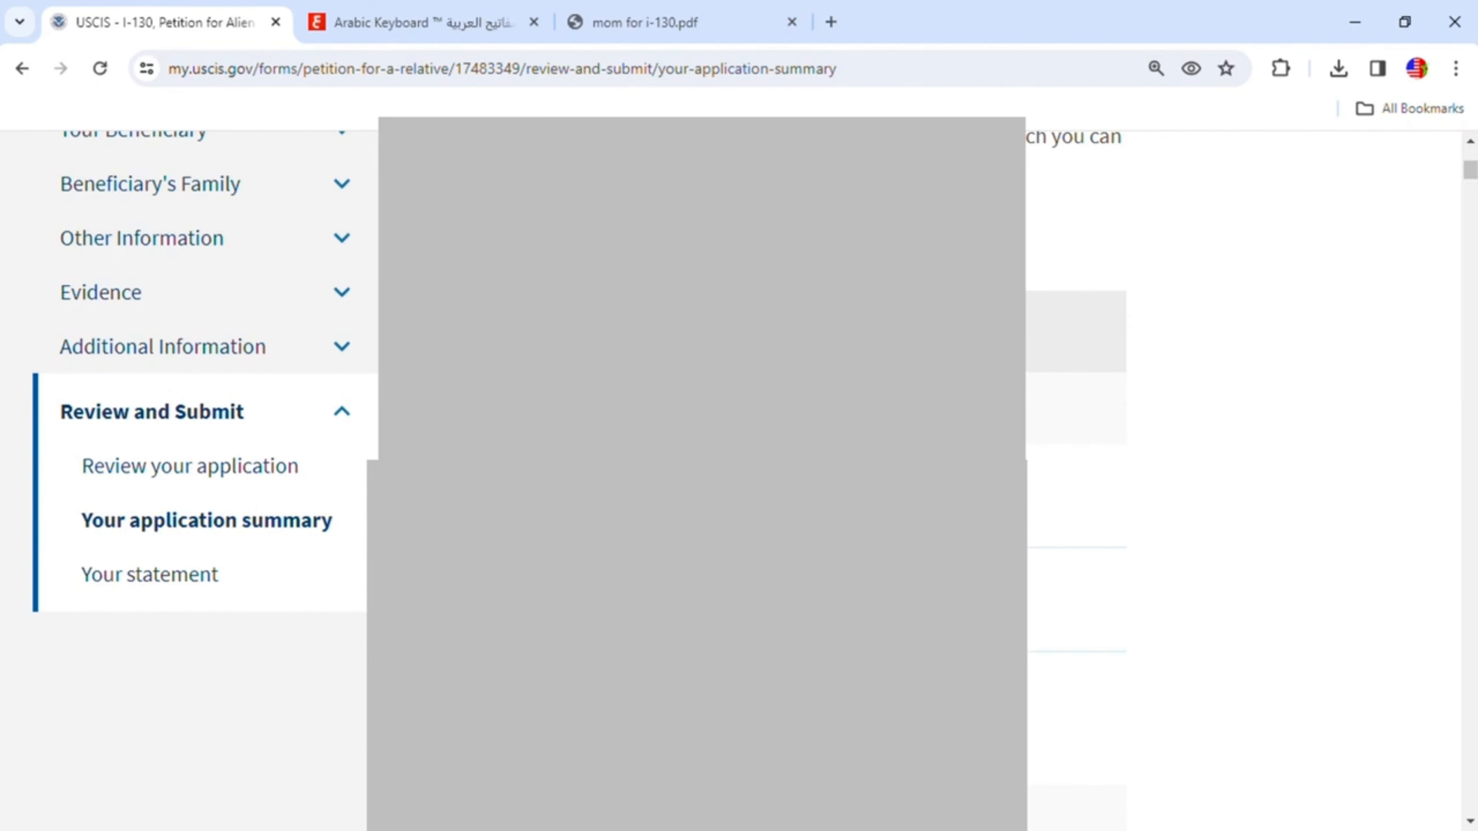
scroll(692, 405, "down", 10)
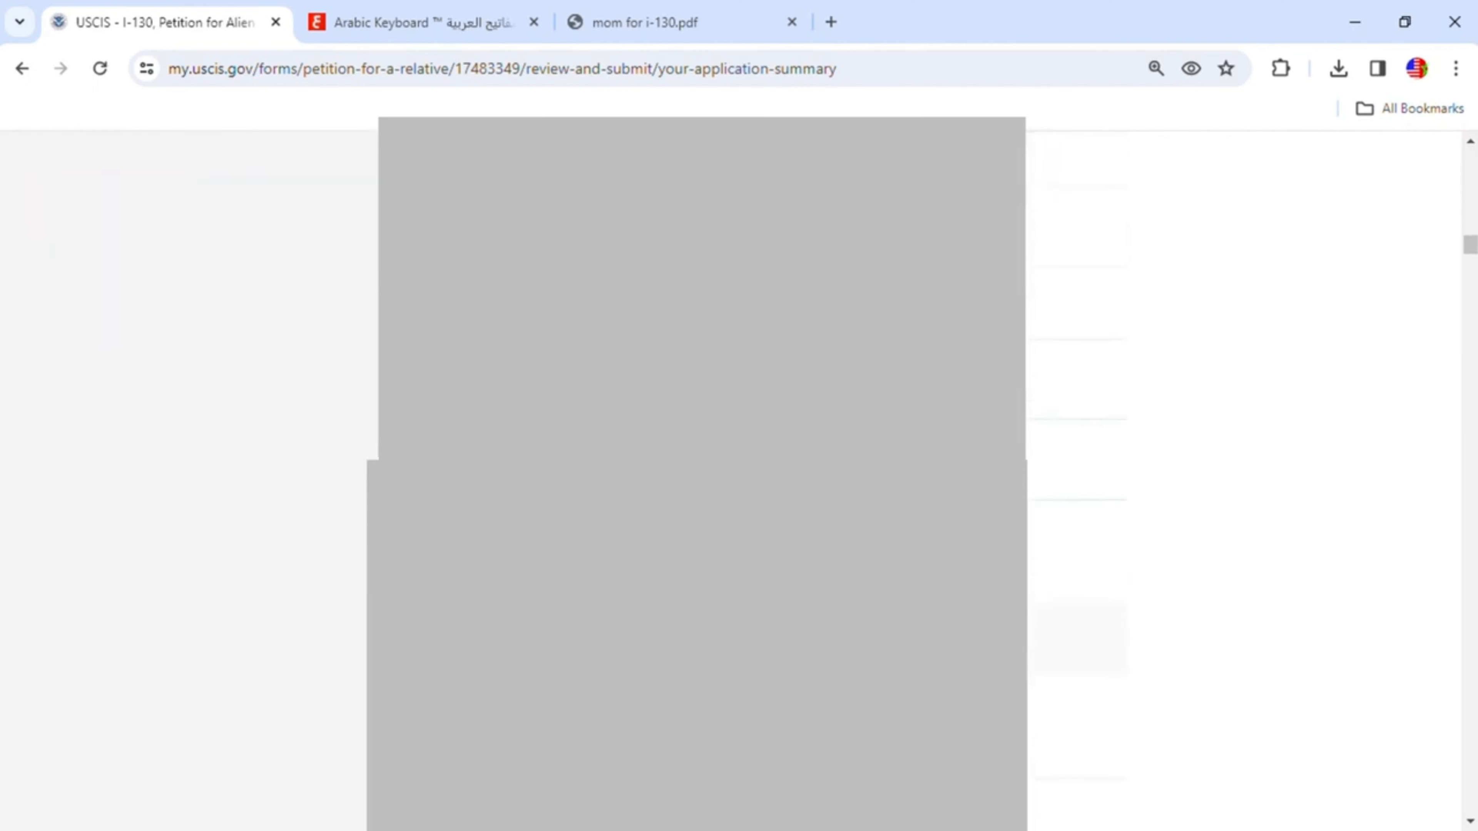
scroll(692, 404, "down", 12)
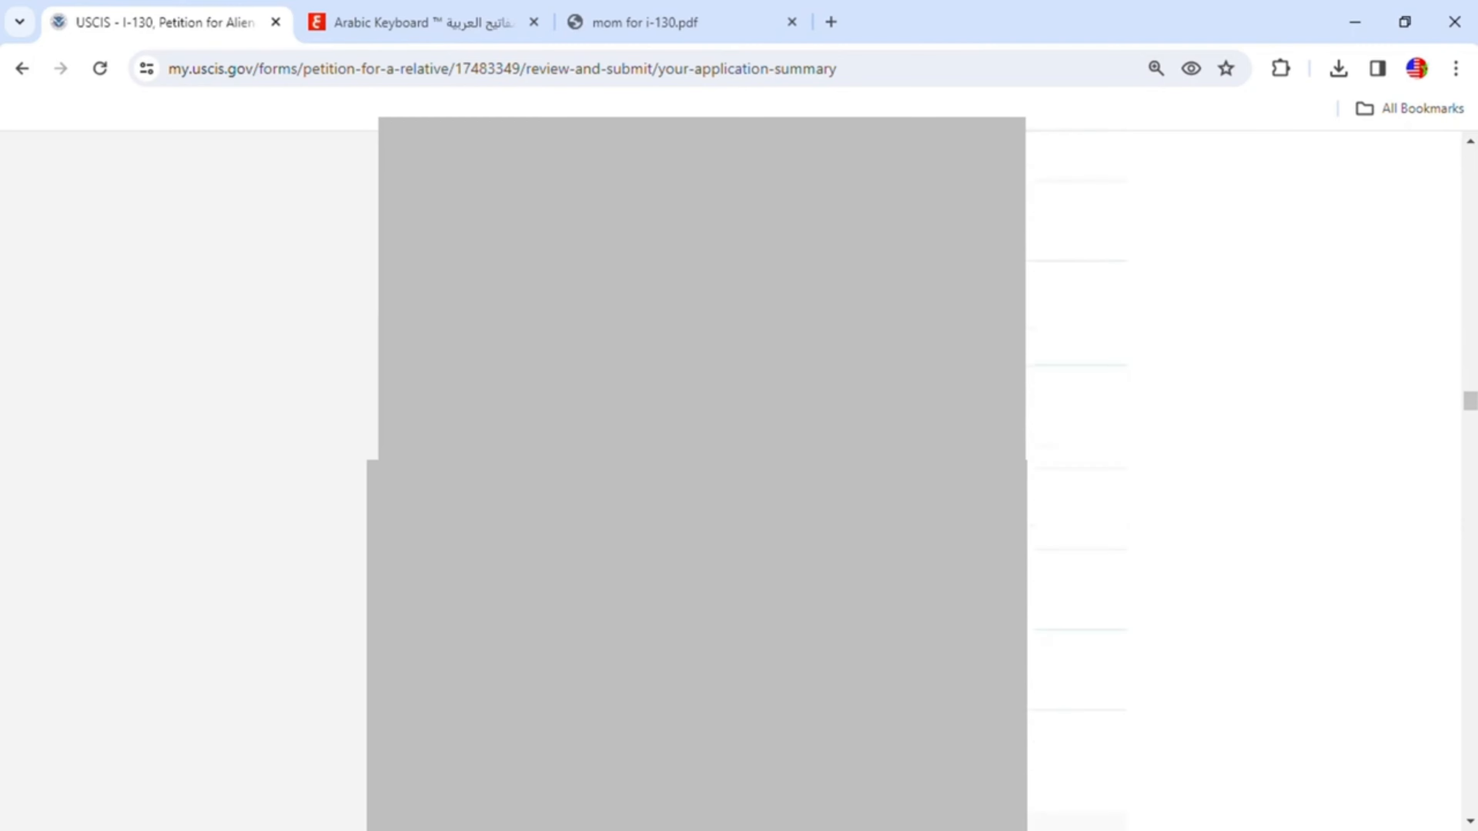
scroll(1222, 465, "down", 8)
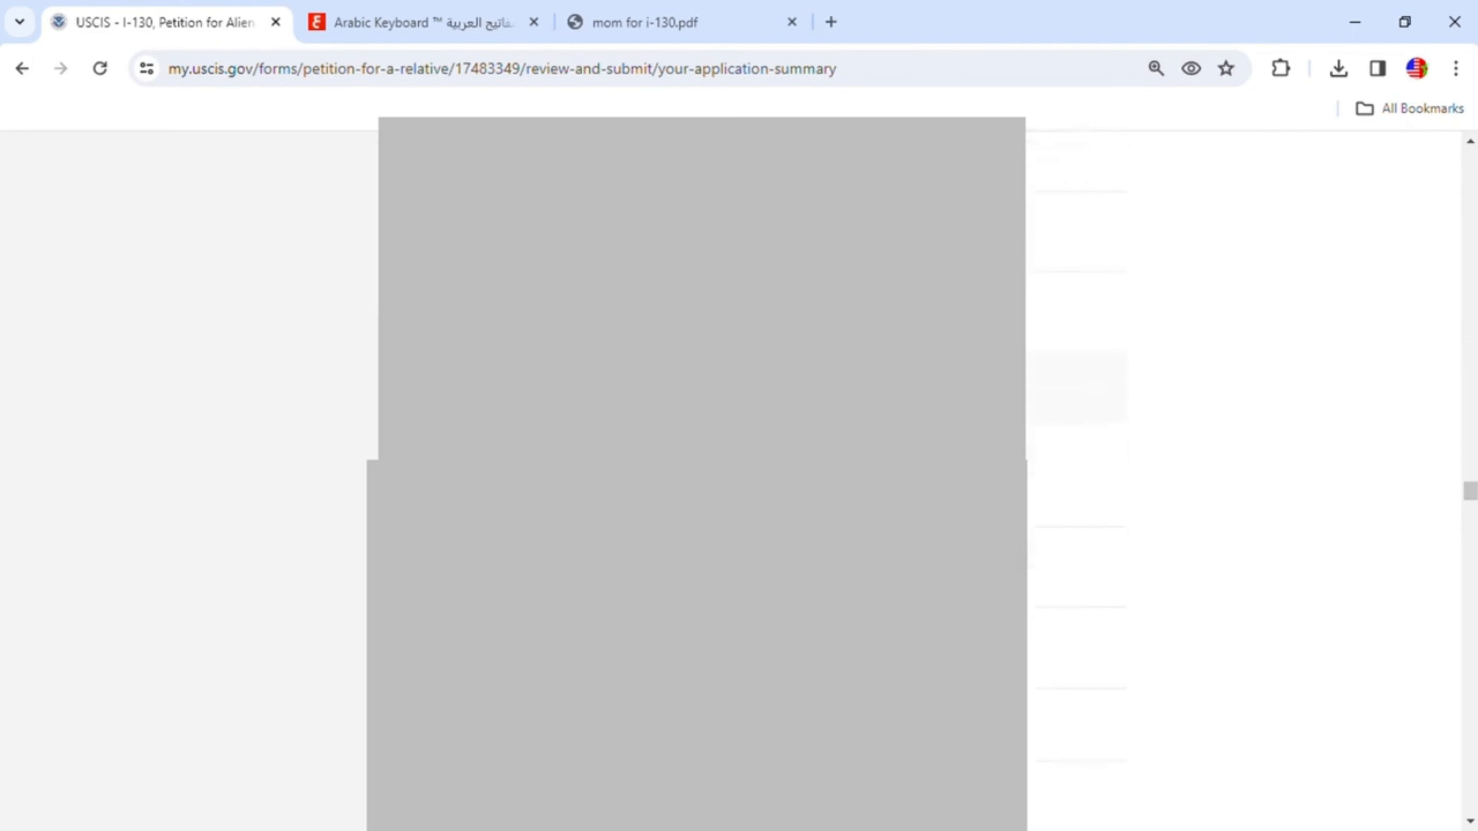
scroll(1222, 466, "down", 8)
scroll(1222, 466, "down", 5)
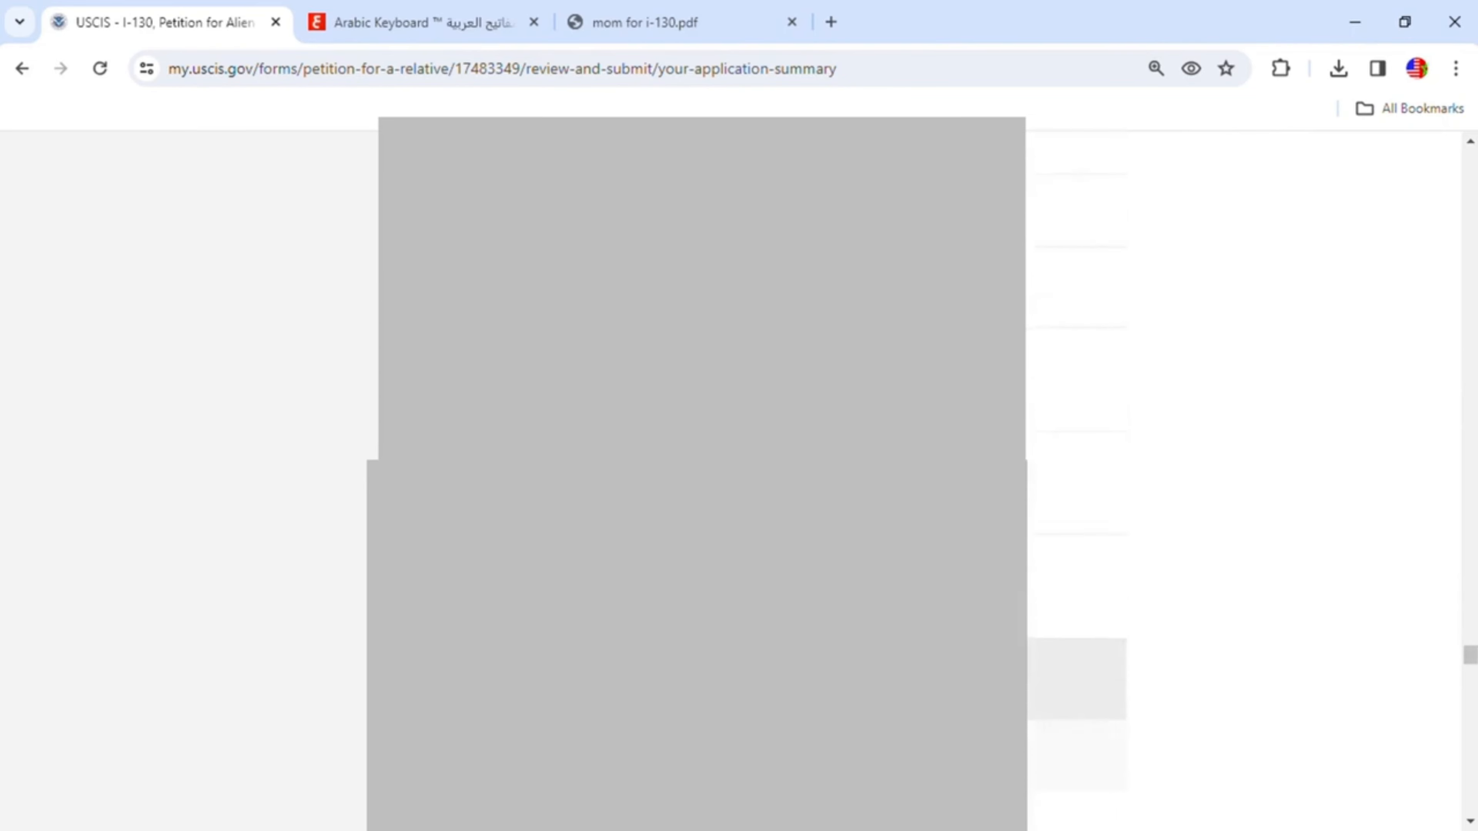
scroll(1222, 465, "down", 6)
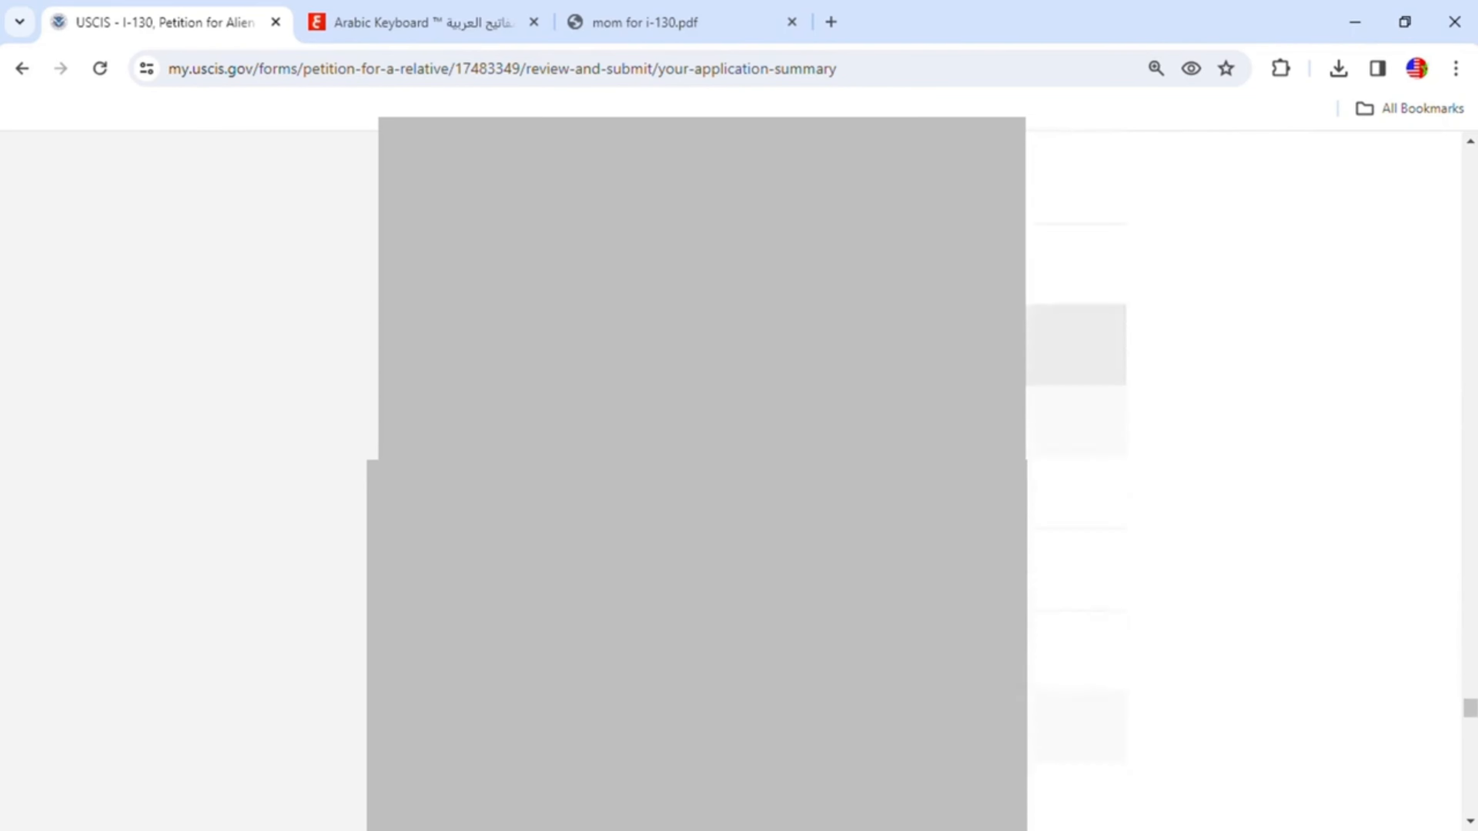
scroll(1222, 466, "down", 8)
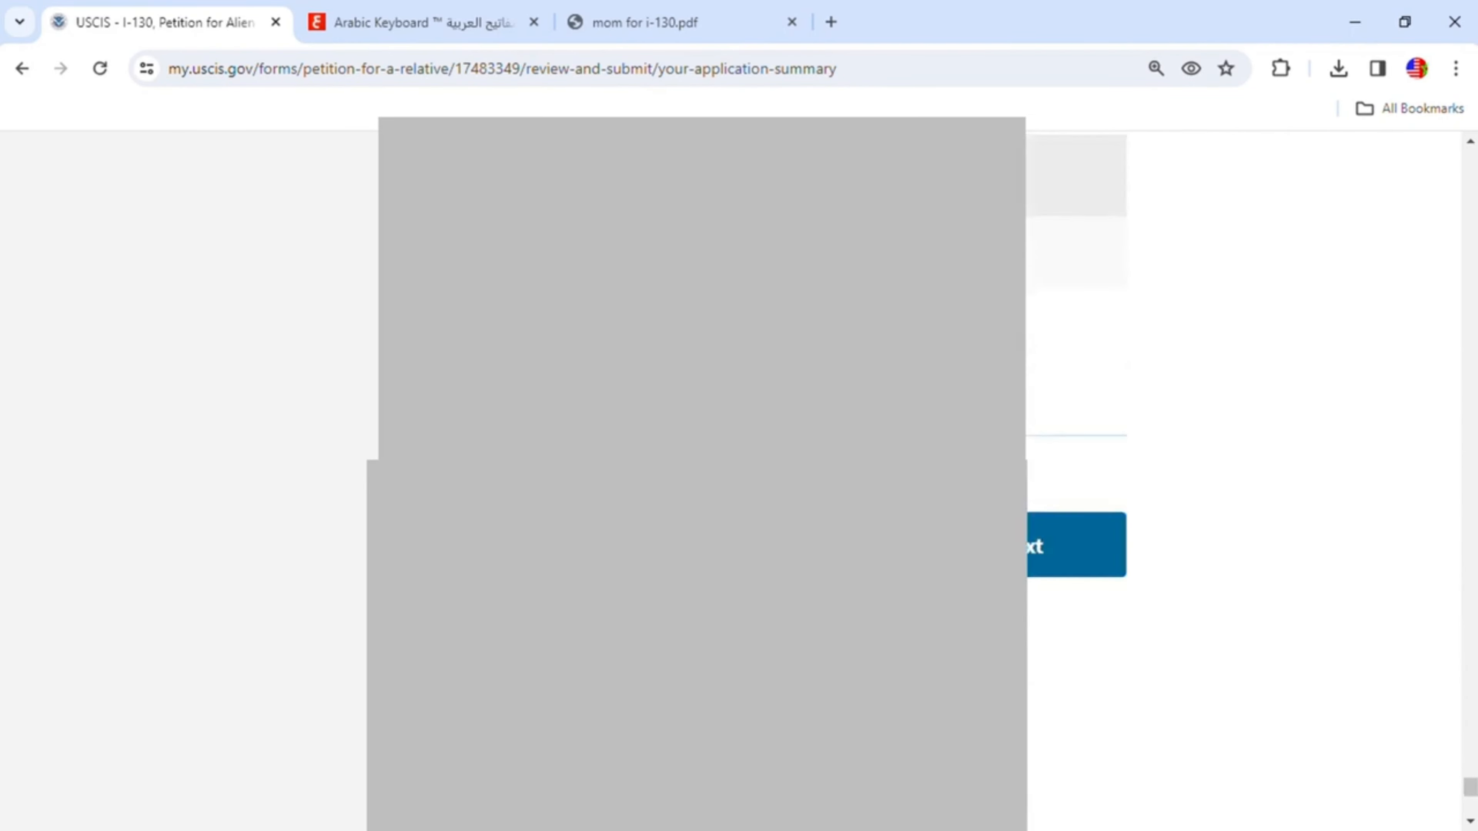
scroll(804, 491, "up", 5)
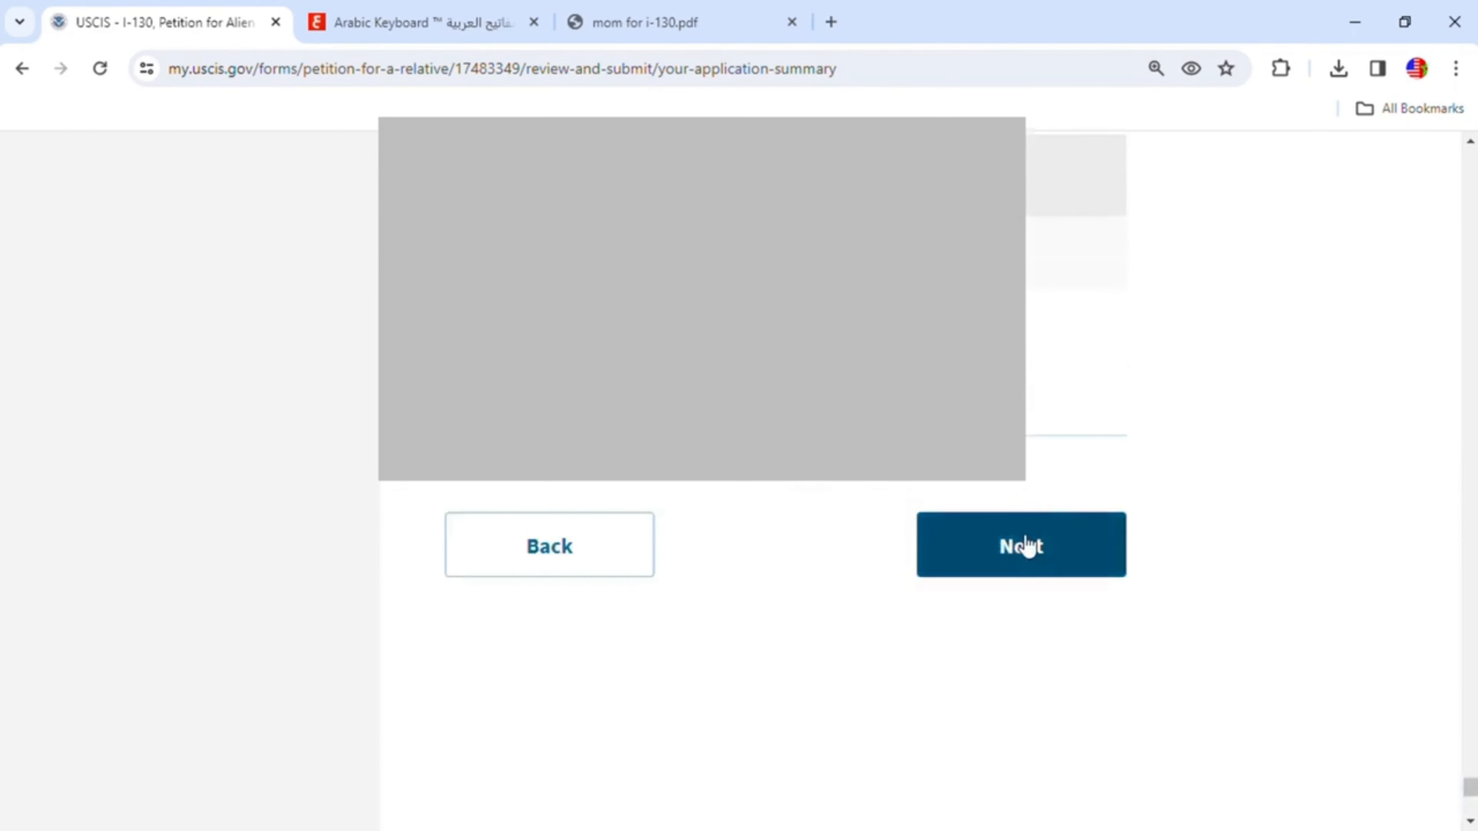
left_click(1025, 547)
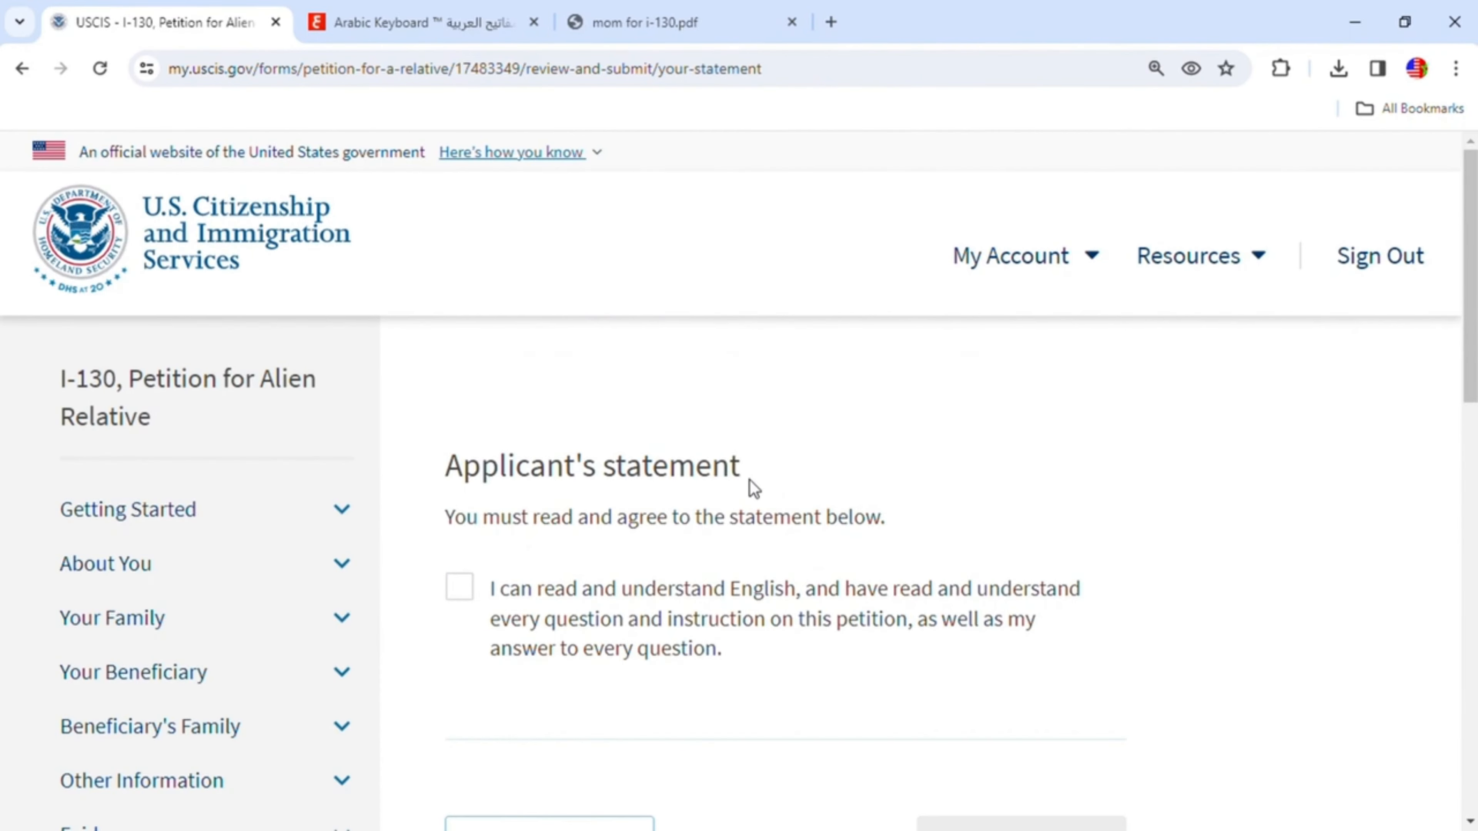
- Agree to the applicant's statement about reading and understanding English and continue to the signature page
scroll(867, 489, "down", 2)
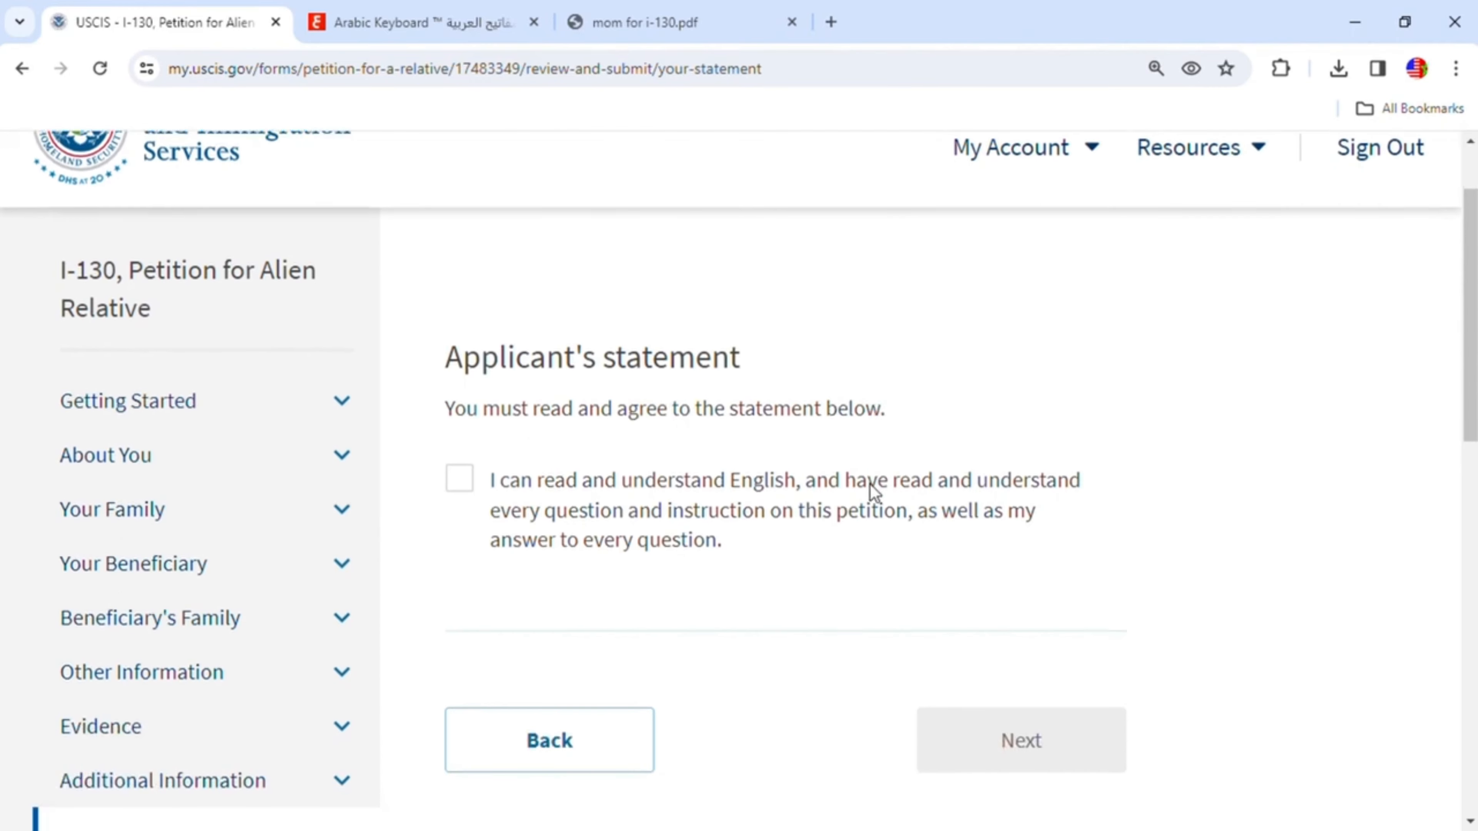
left_click(633, 484)
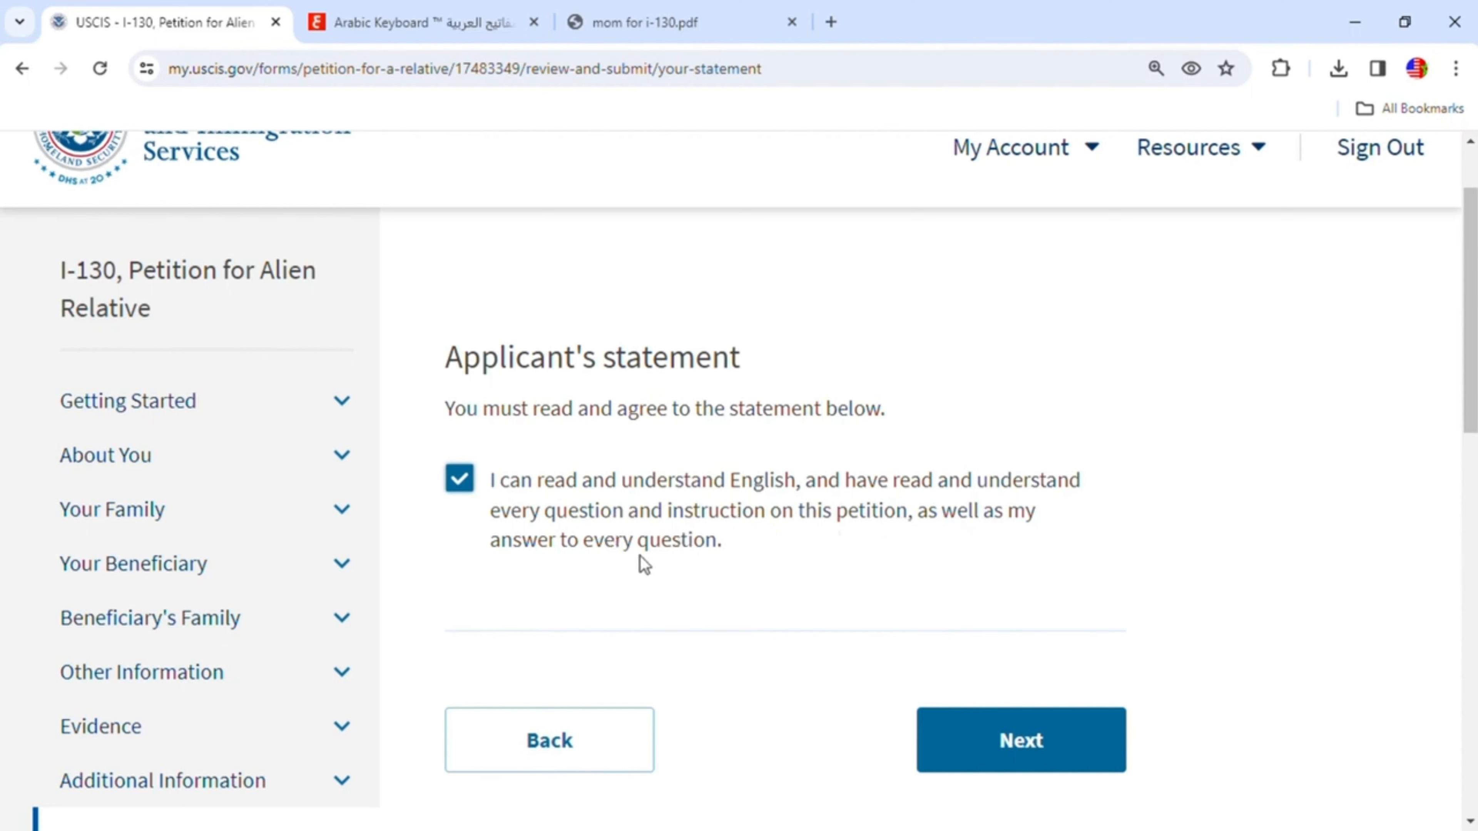
left_click(1090, 751)
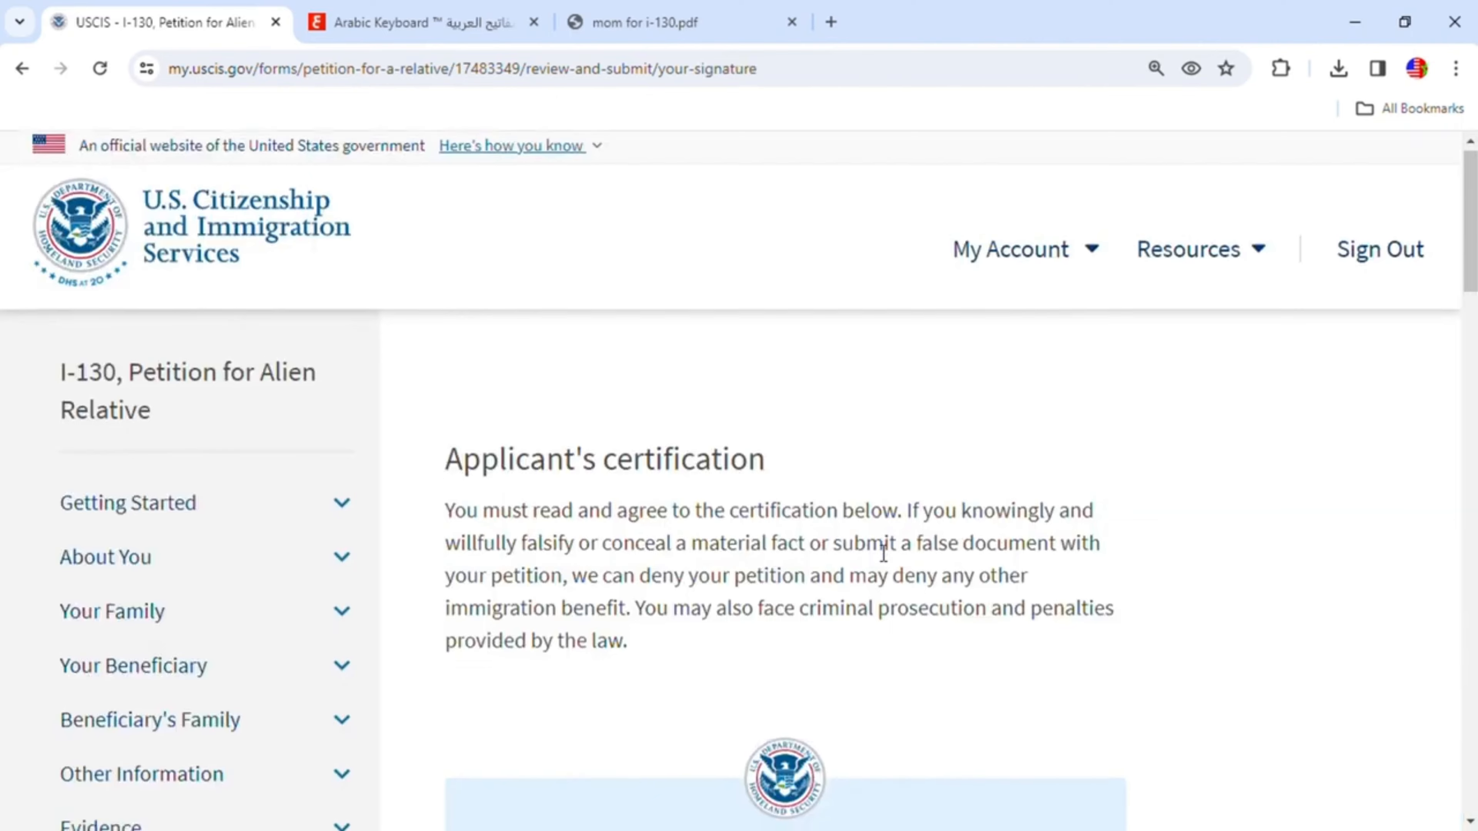
- Read through the applicant's certification text down to its agreement checkbox
scroll(737, 463, "down", 3)
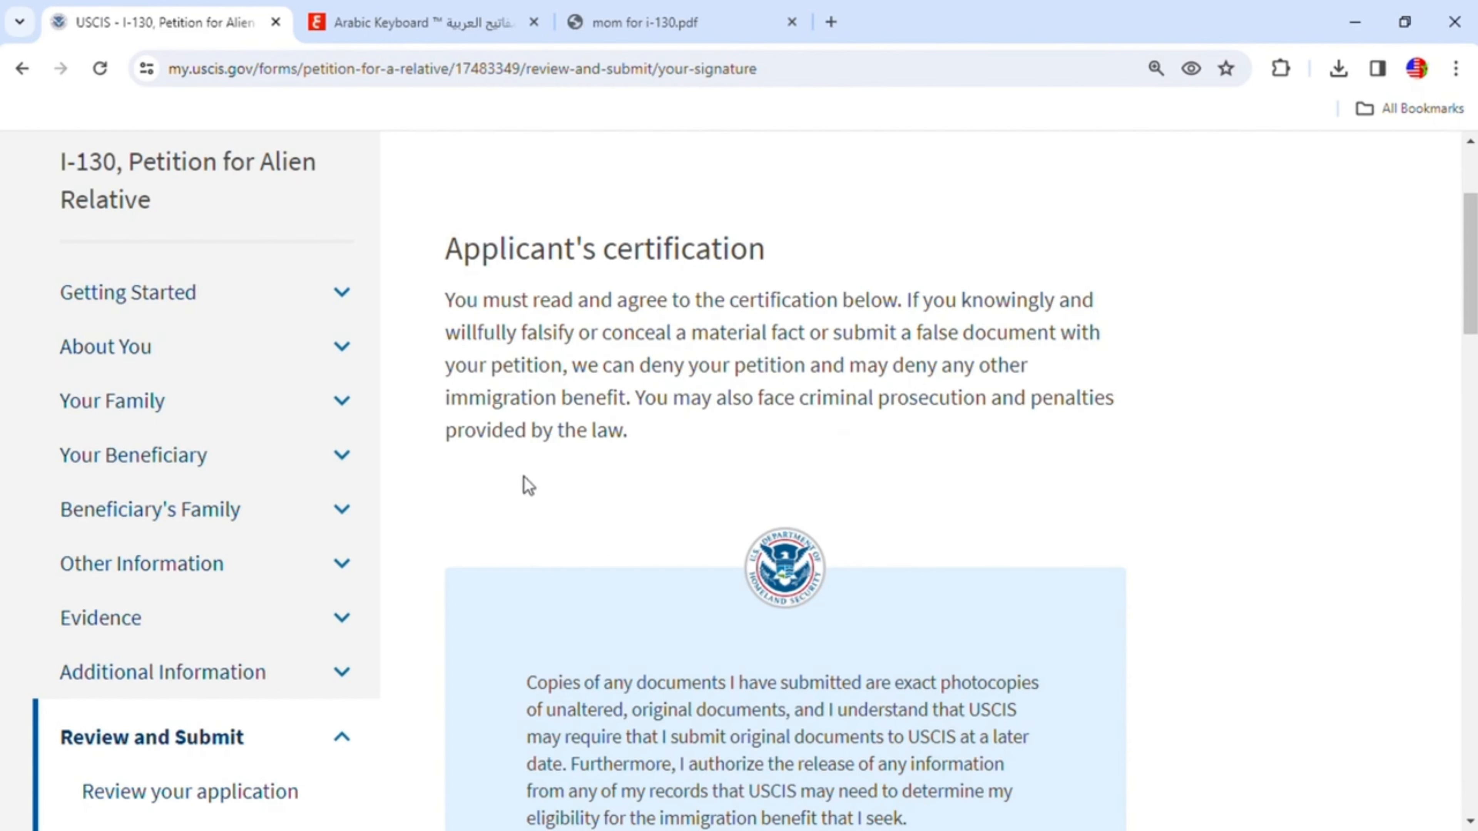
scroll(631, 532, "down", 5)
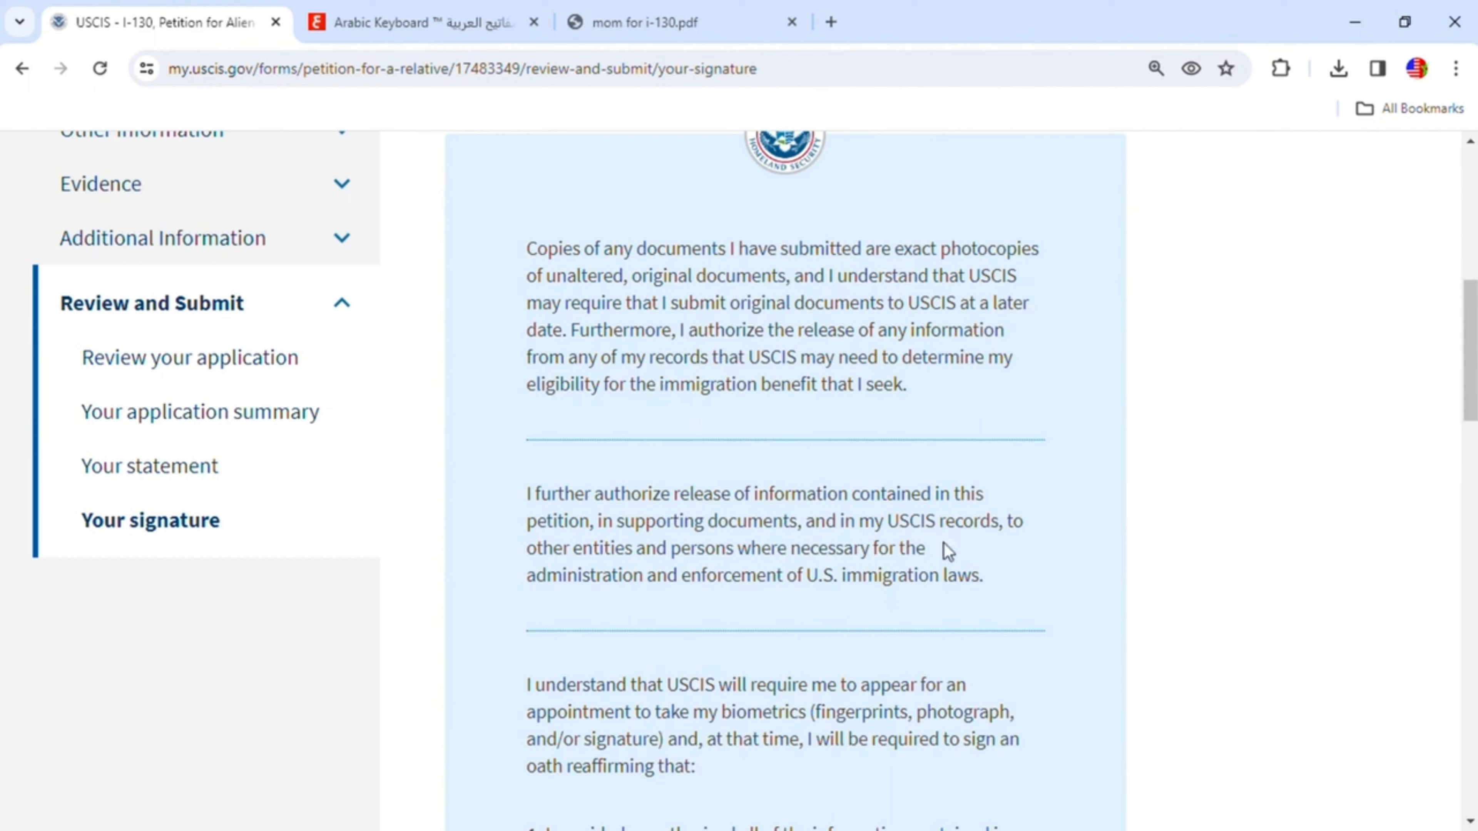
scroll(903, 573, "down", 1)
scroll(902, 573, "down", 2)
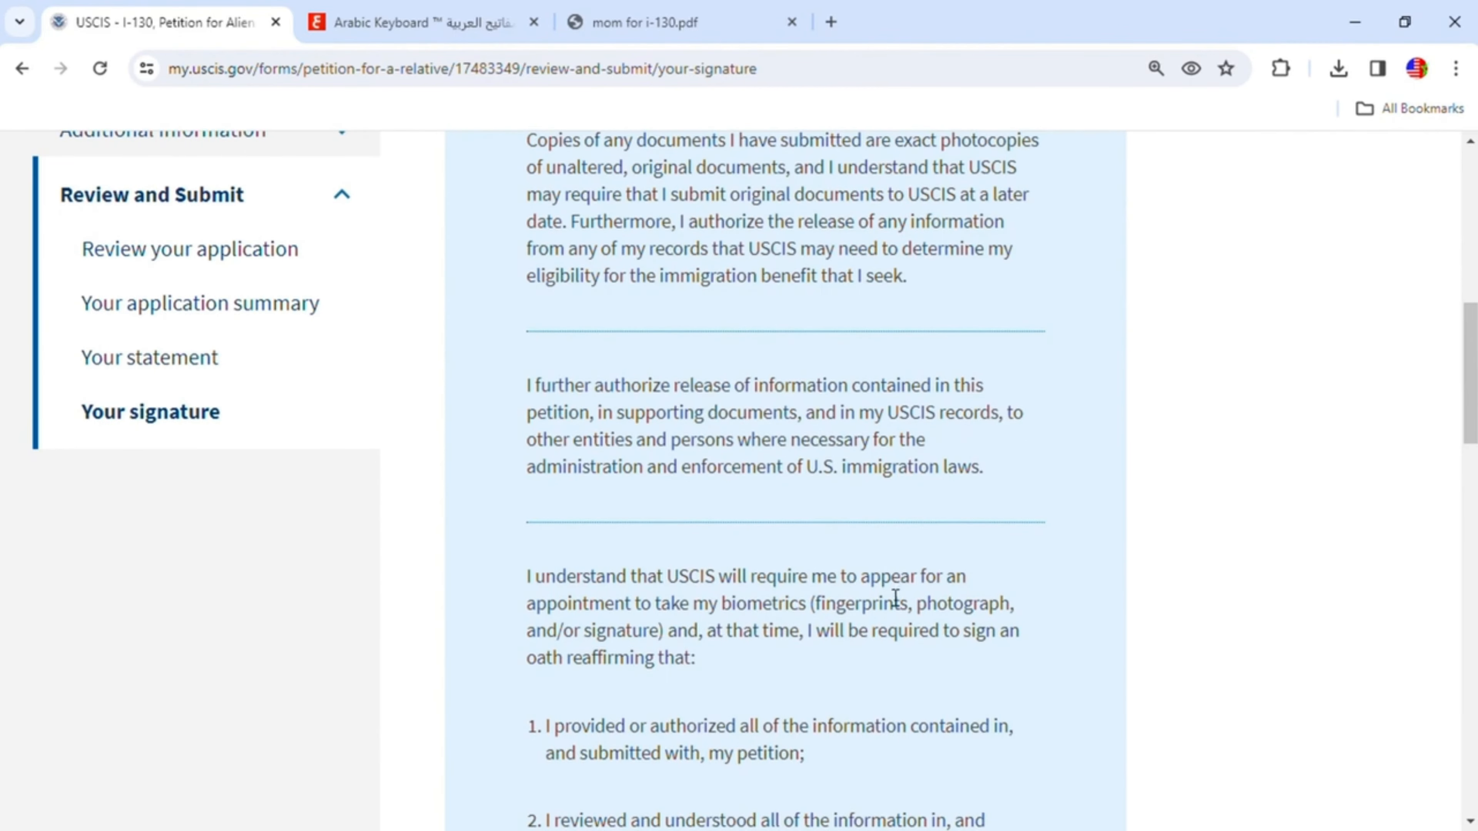
scroll(890, 602, "down", 5)
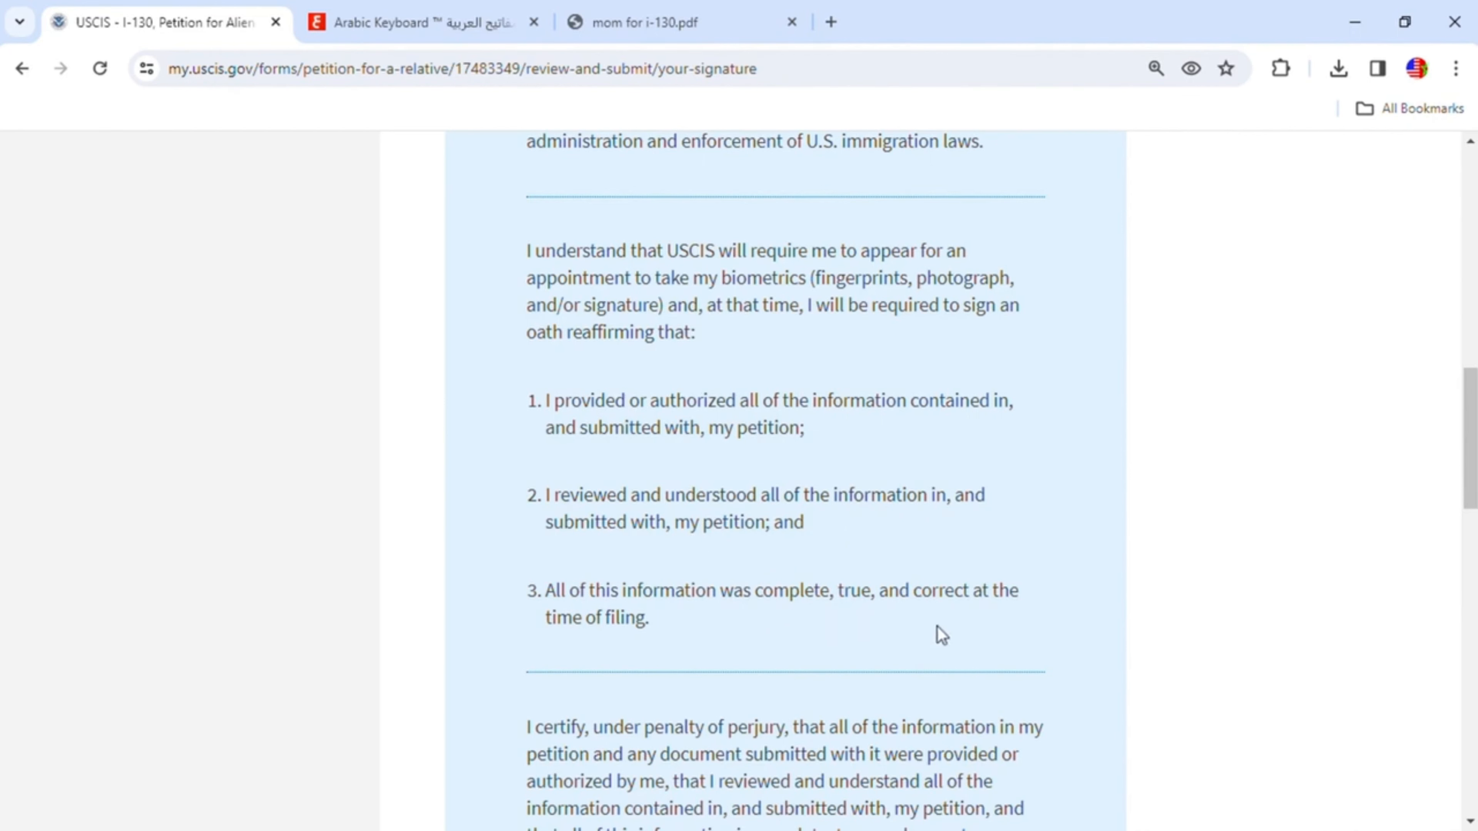
scroll(693, 654, "down", 6)
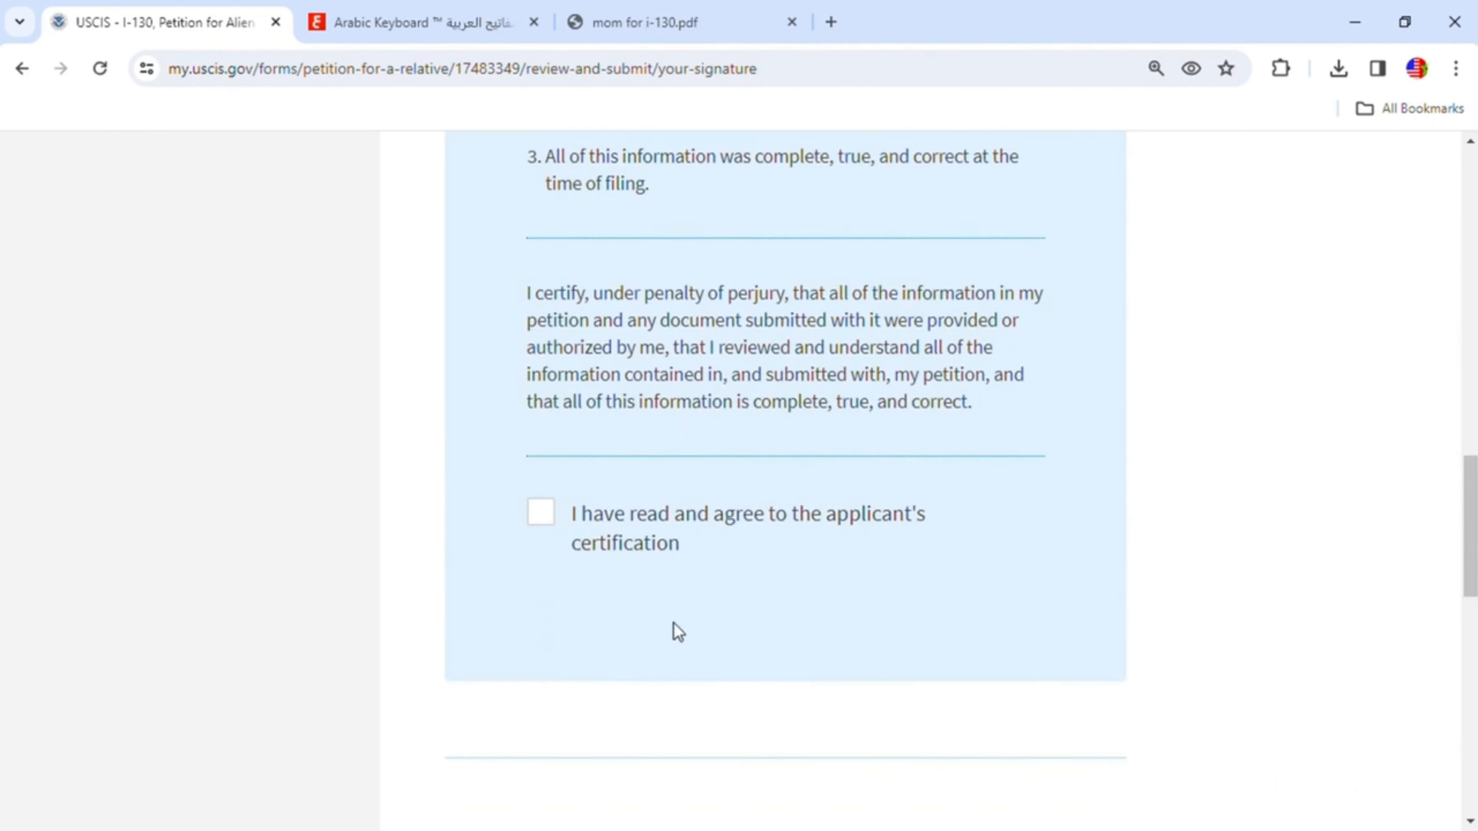
scroll(893, 660, "down", 4)
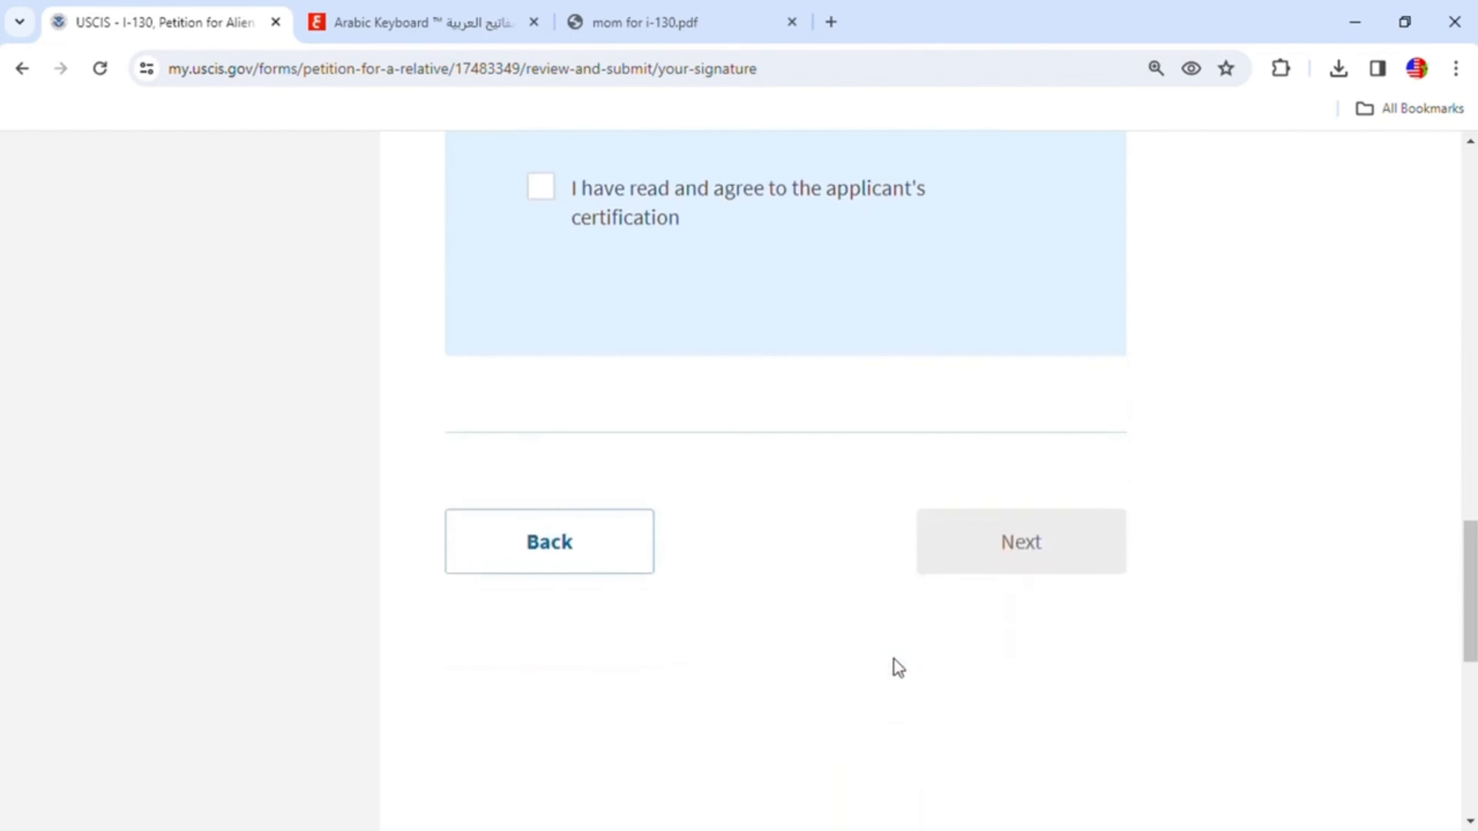
scroll(747, 640, "up", 18)
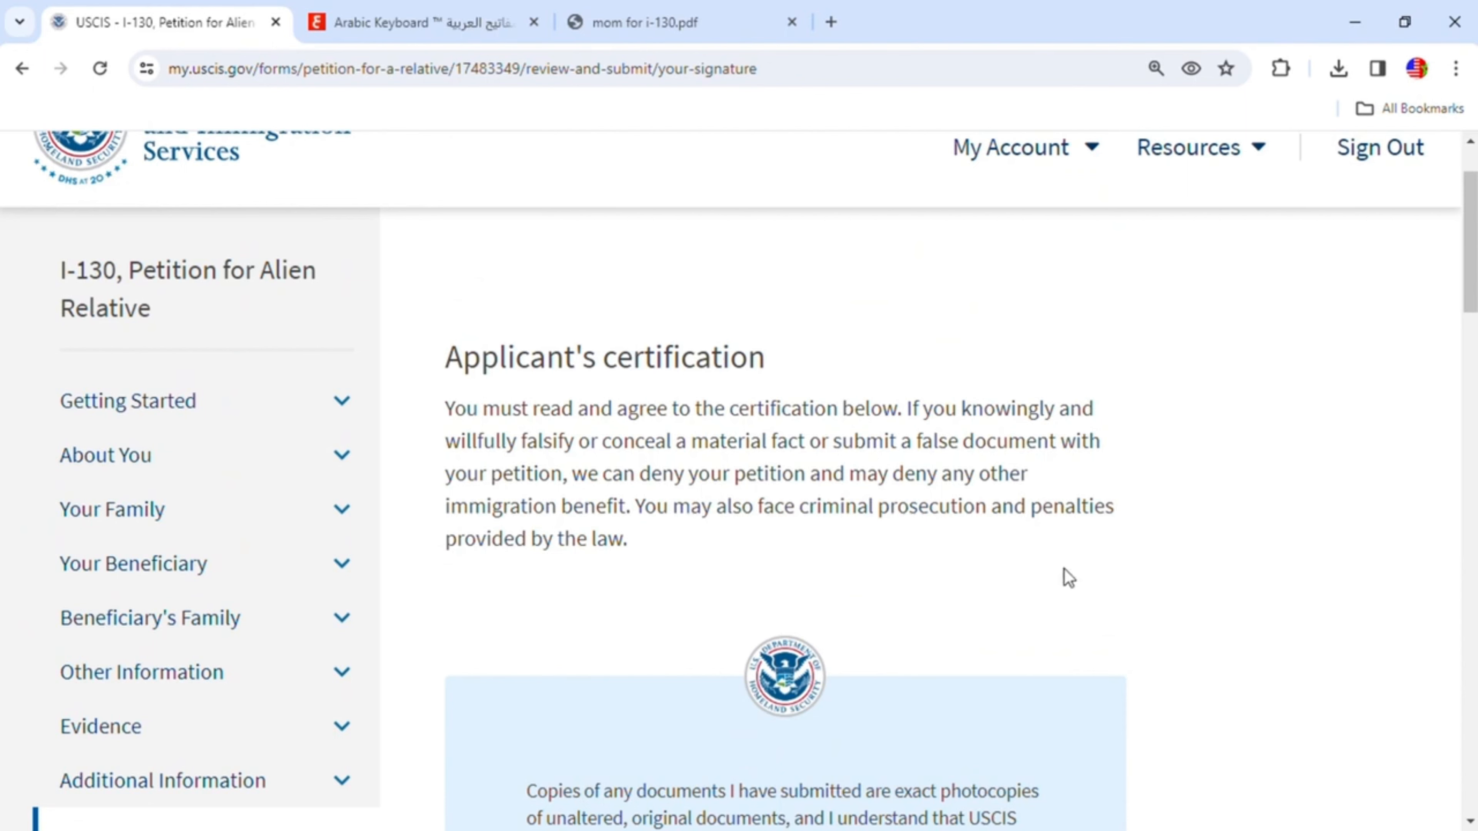
scroll(1068, 576, "down", 5)
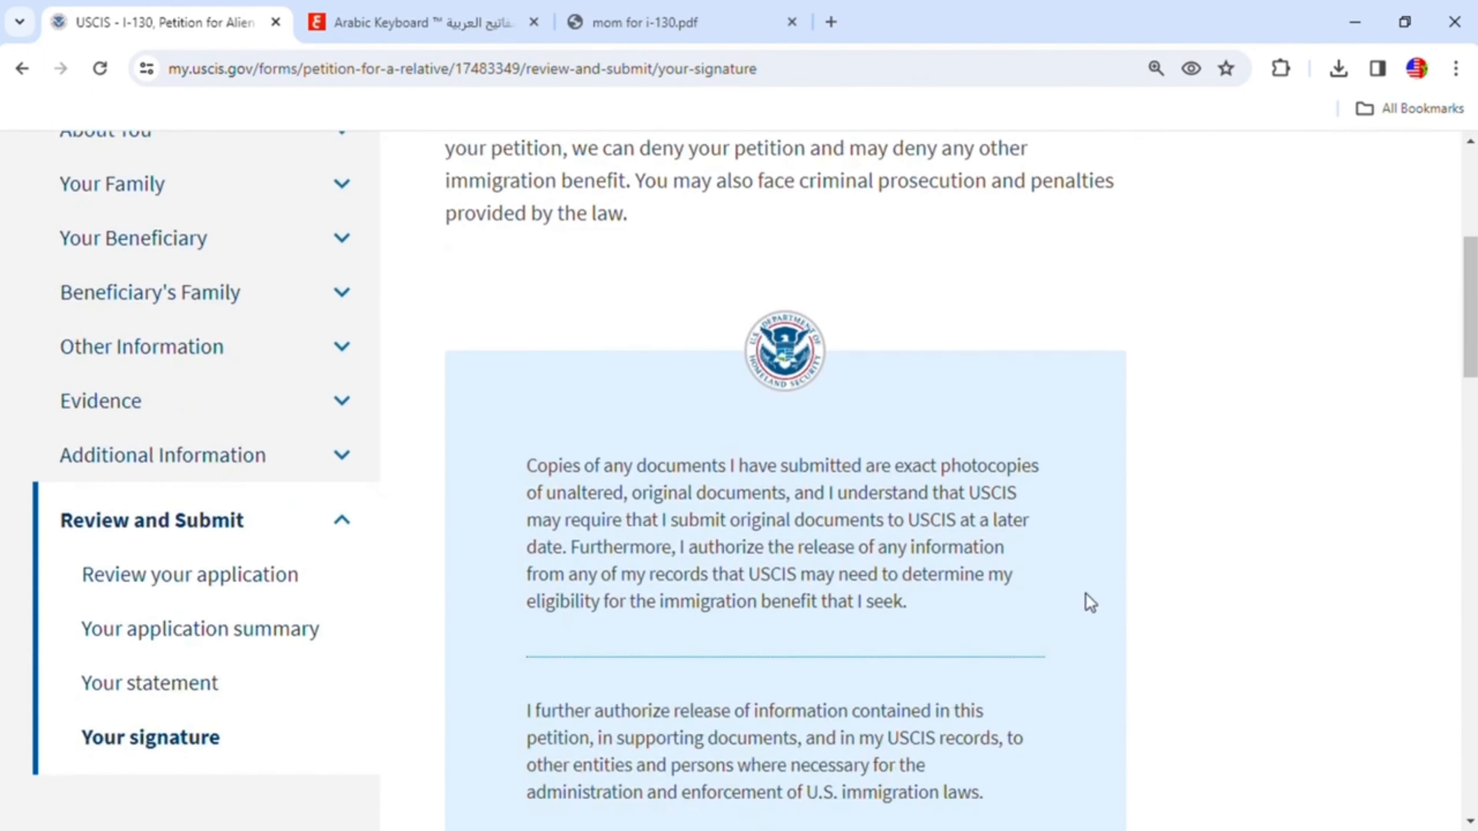